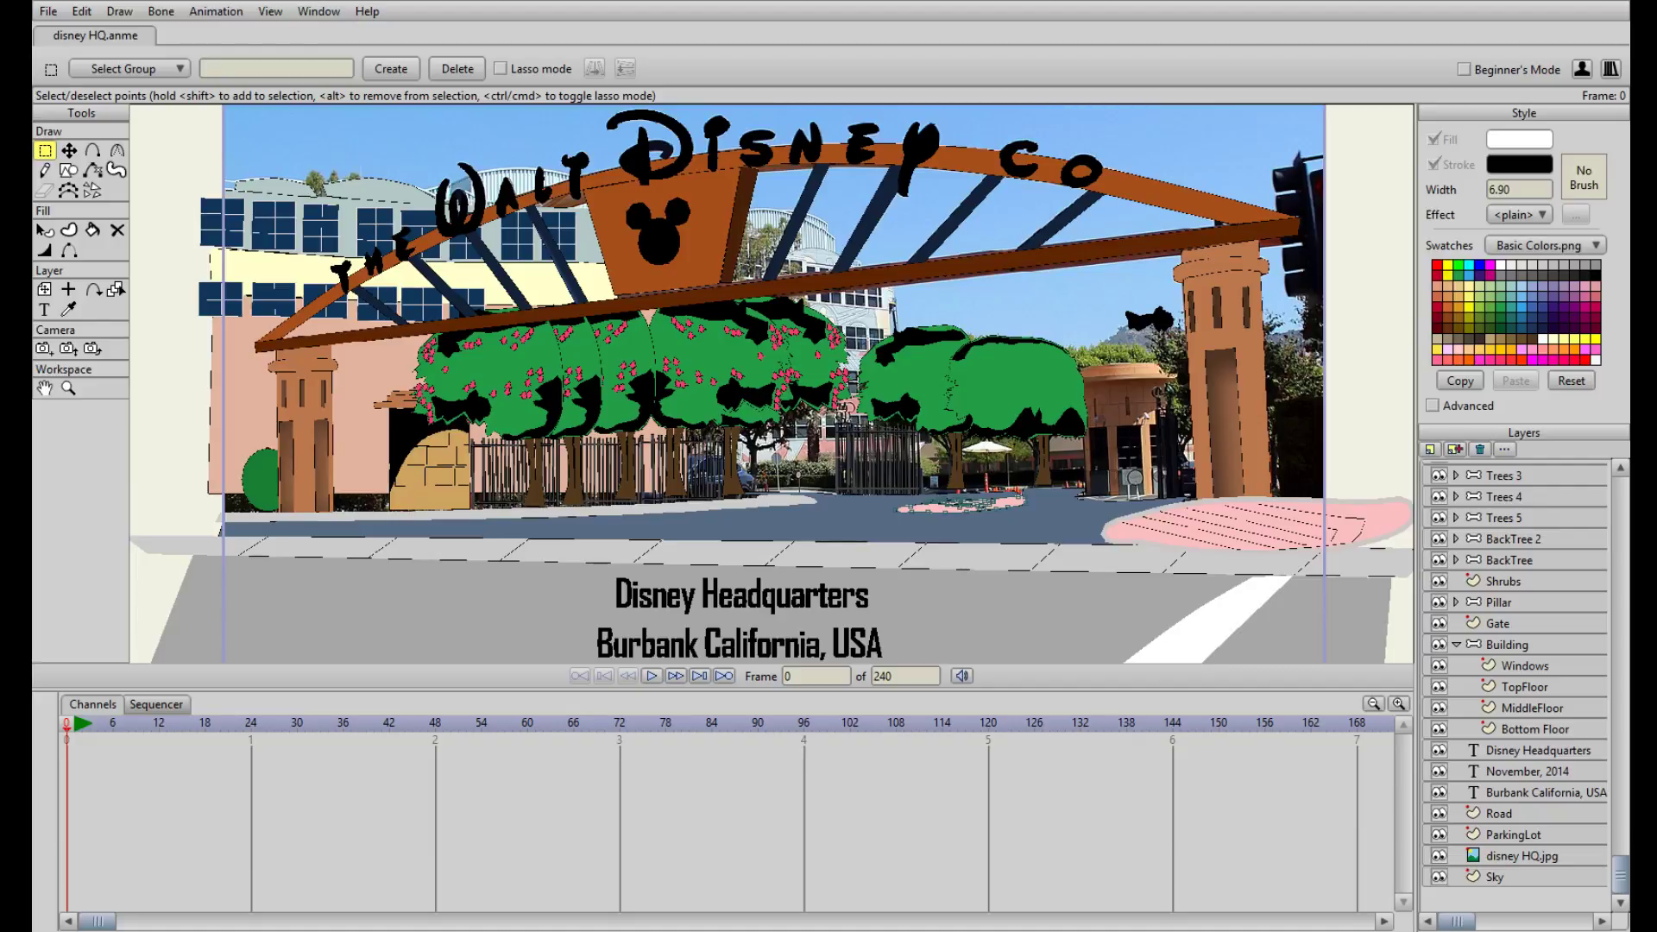
Examine the traced Disney headquarters scene, from the arch lettering and trees to the road and caption text
left_click_drag(983, 501, 912, 460)
scroll(938, 393, "down", 2)
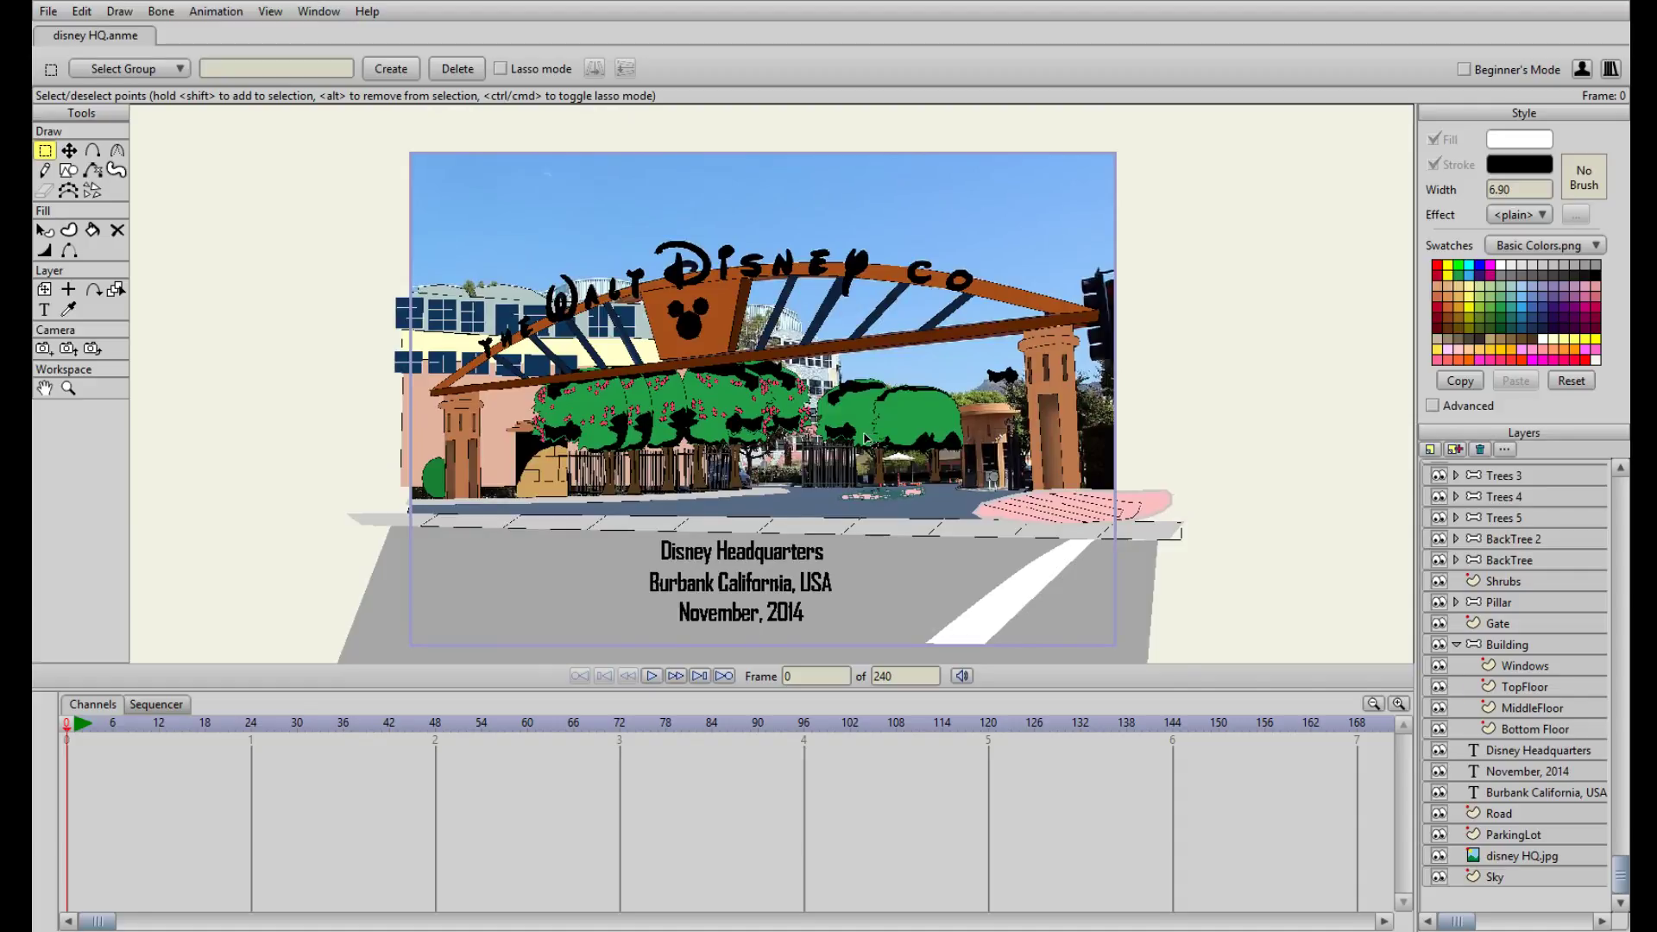
left_click_drag(865, 438, 878, 410)
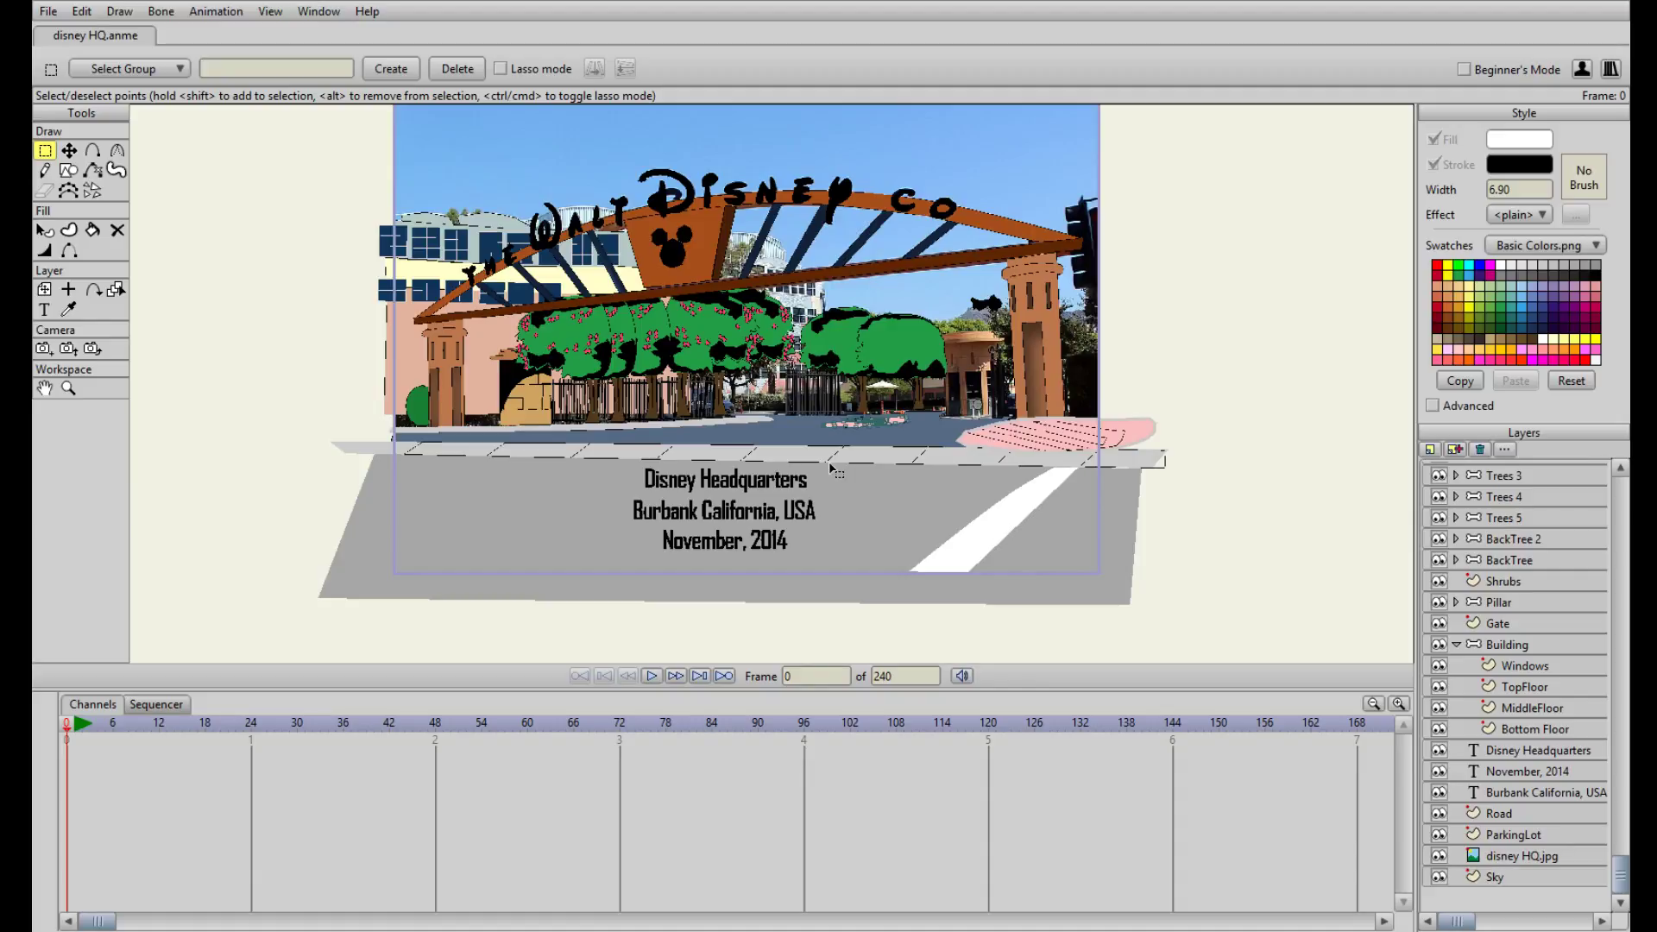
scroll(830, 471, "up", 4)
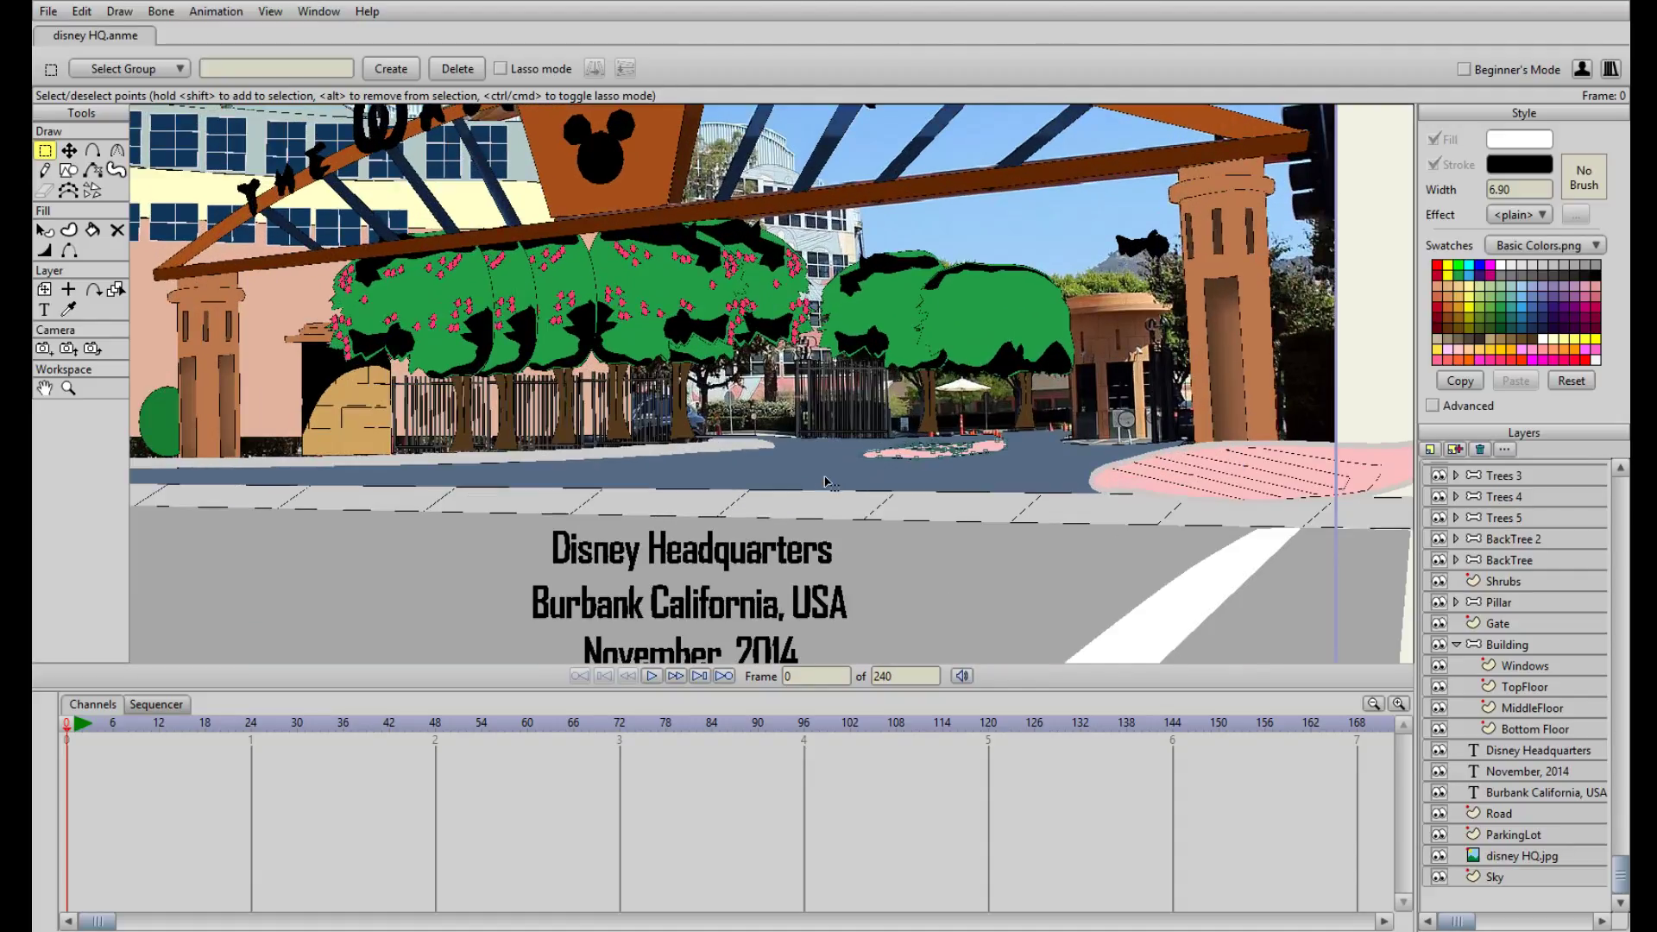
left_click_drag(827, 502, 813, 445)
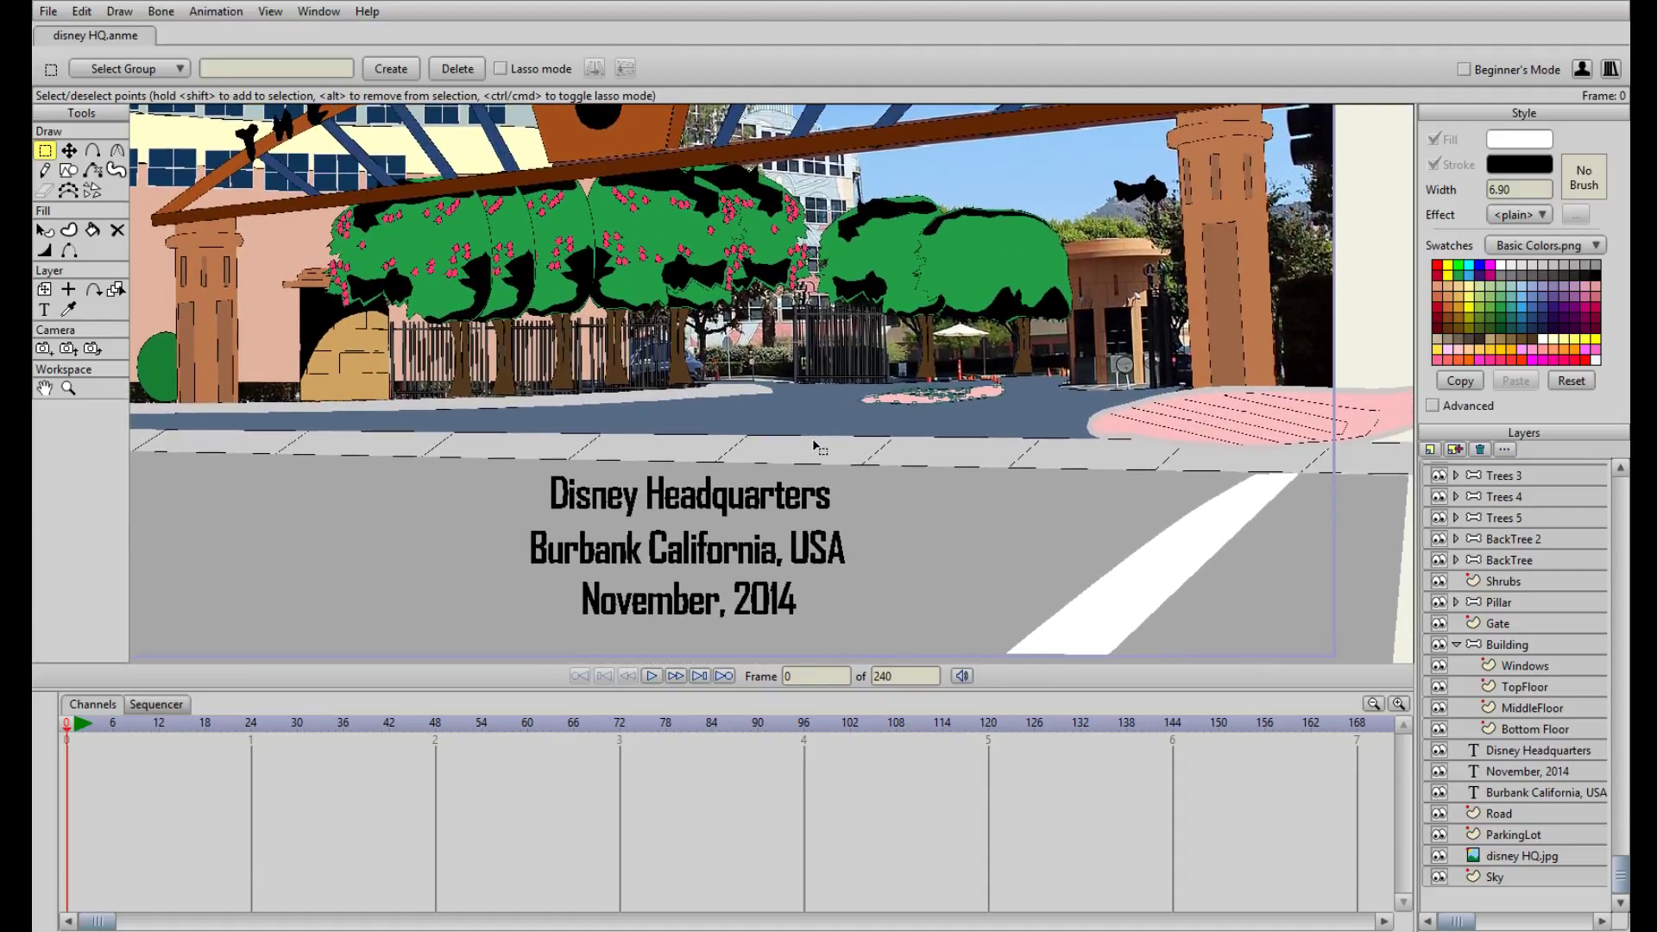
left_click_drag(805, 236, 853, 469)
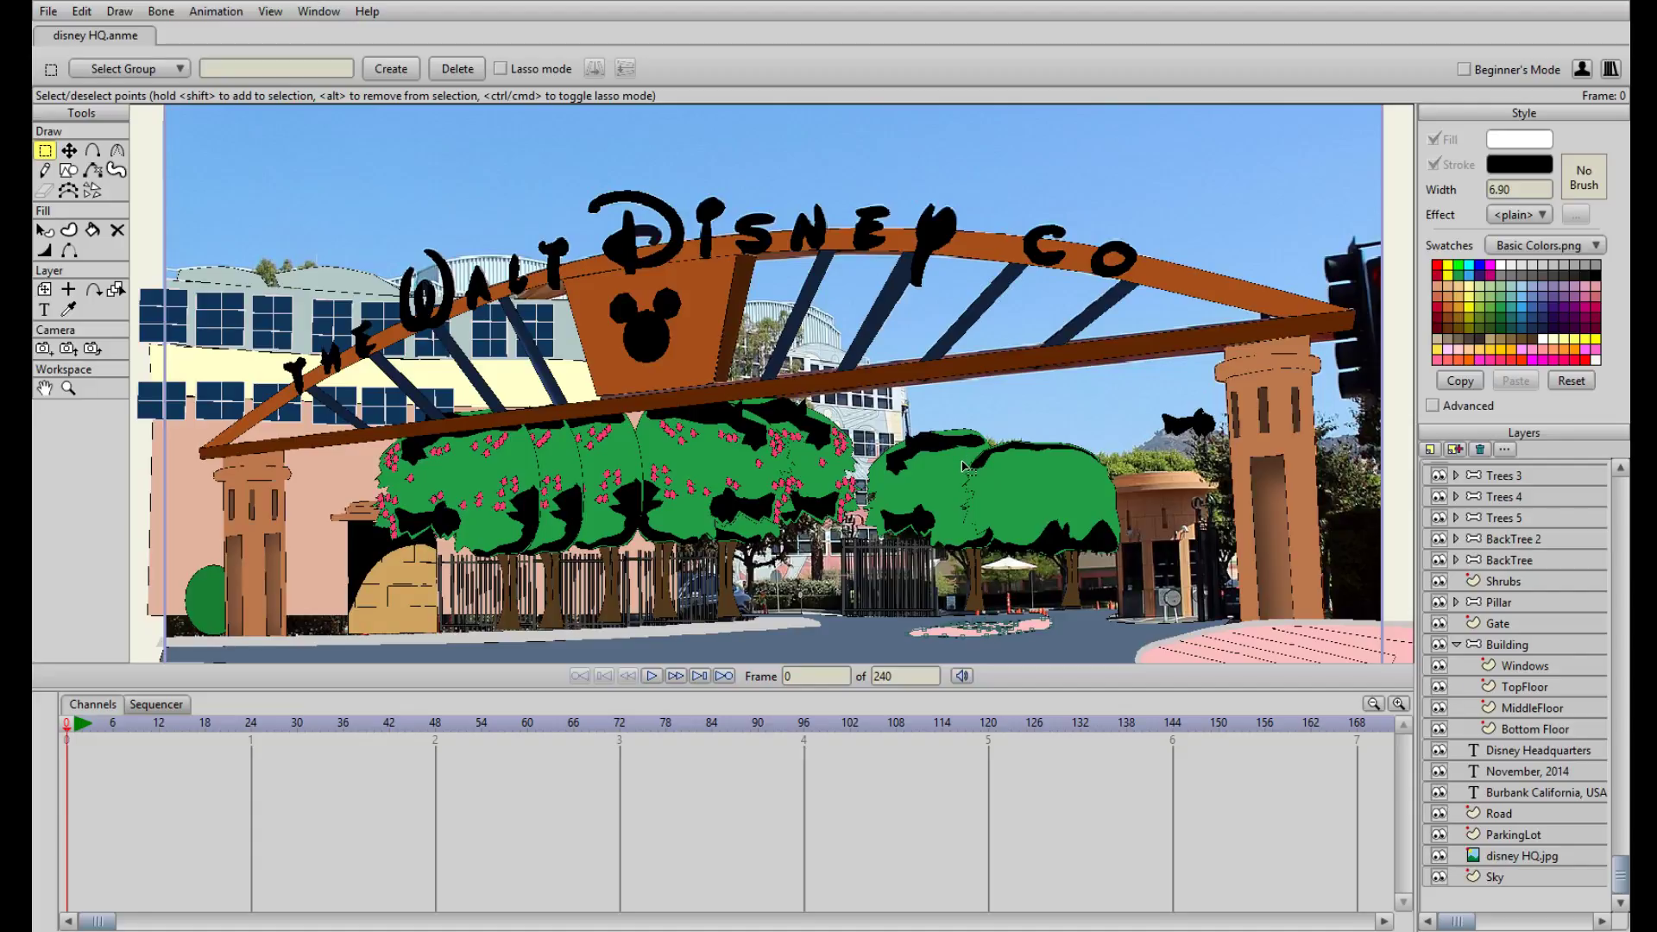
left_click_drag(981, 526, 904, 475)
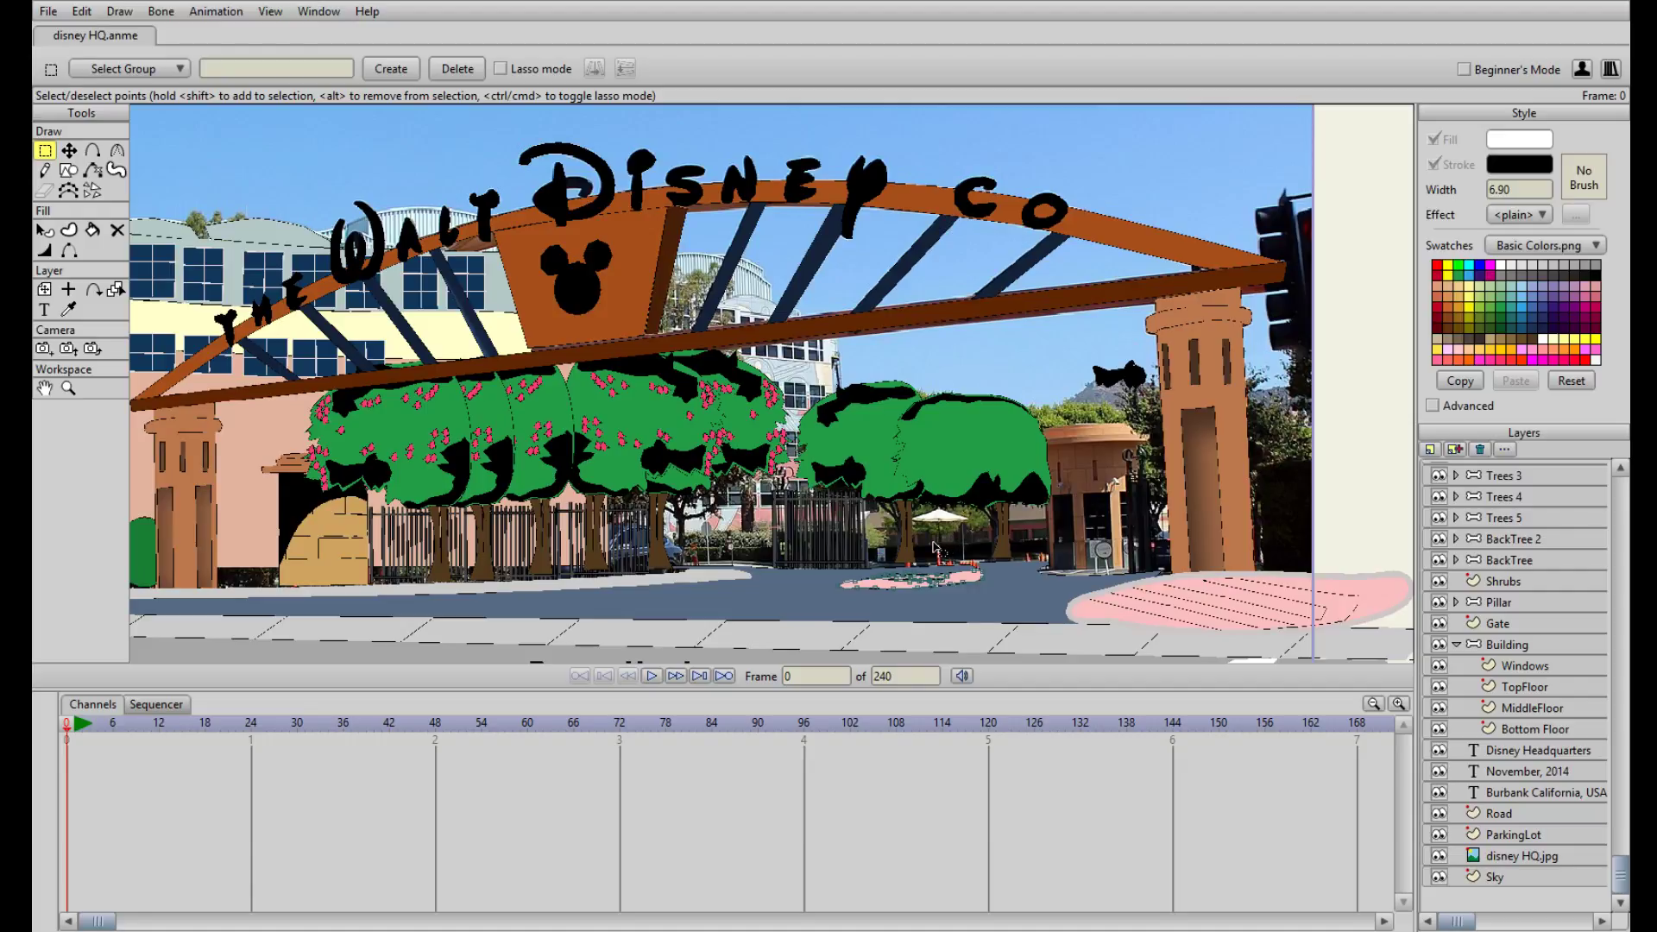
left_click_drag(886, 562, 998, 536)
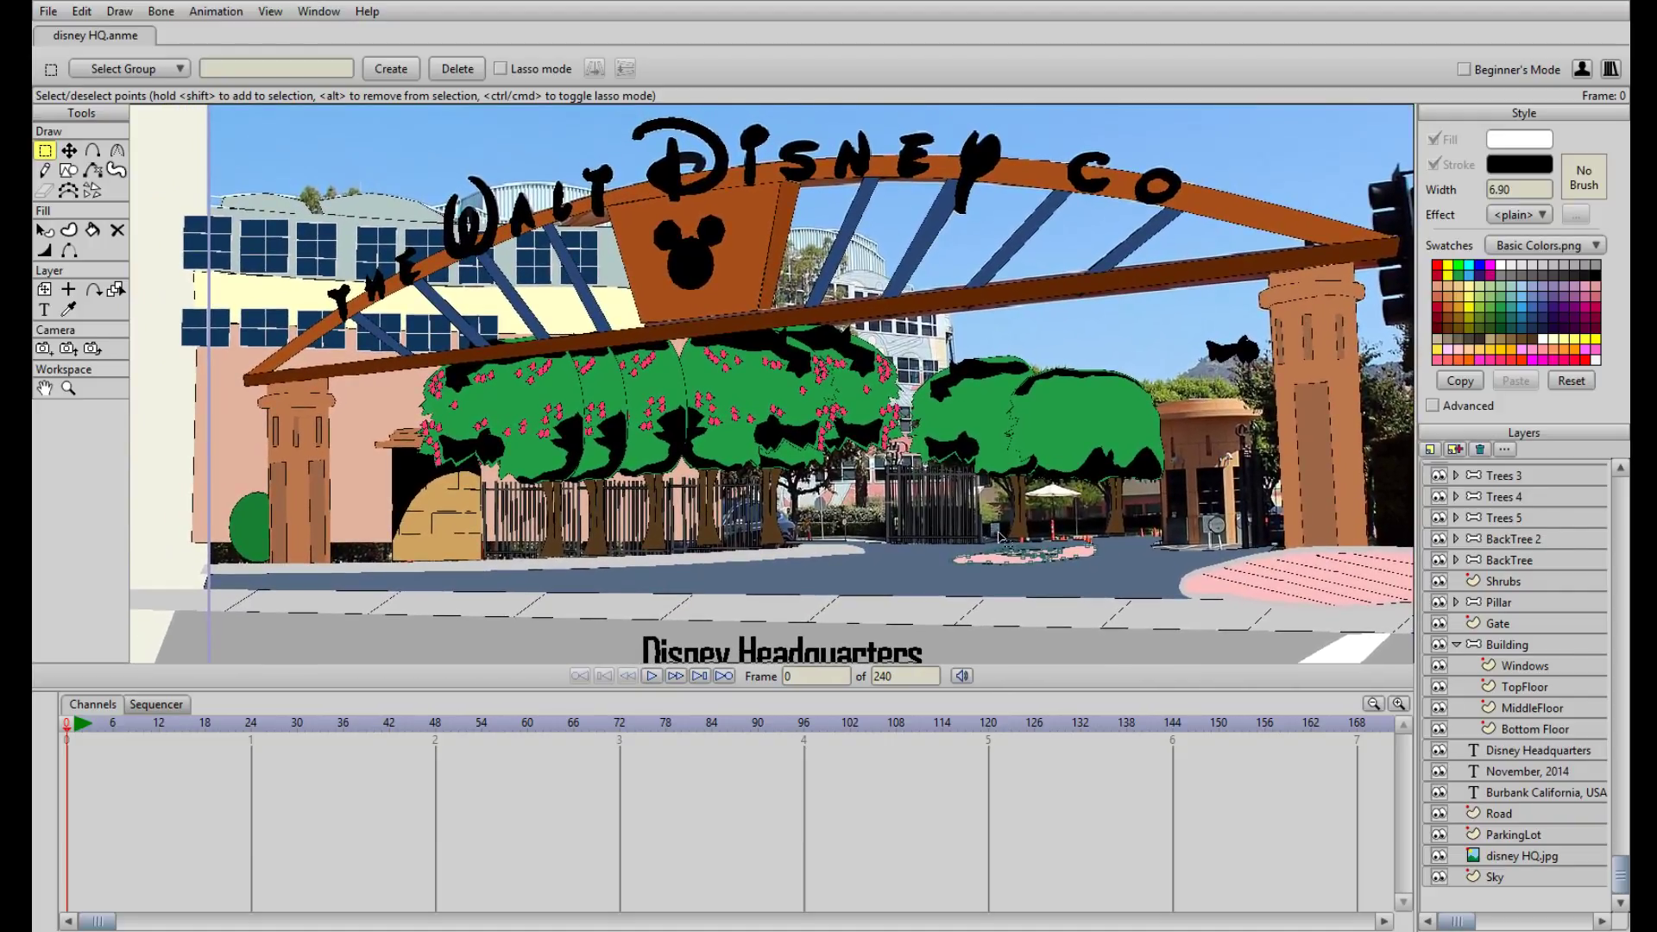
left_click_drag(998, 537, 1009, 549)
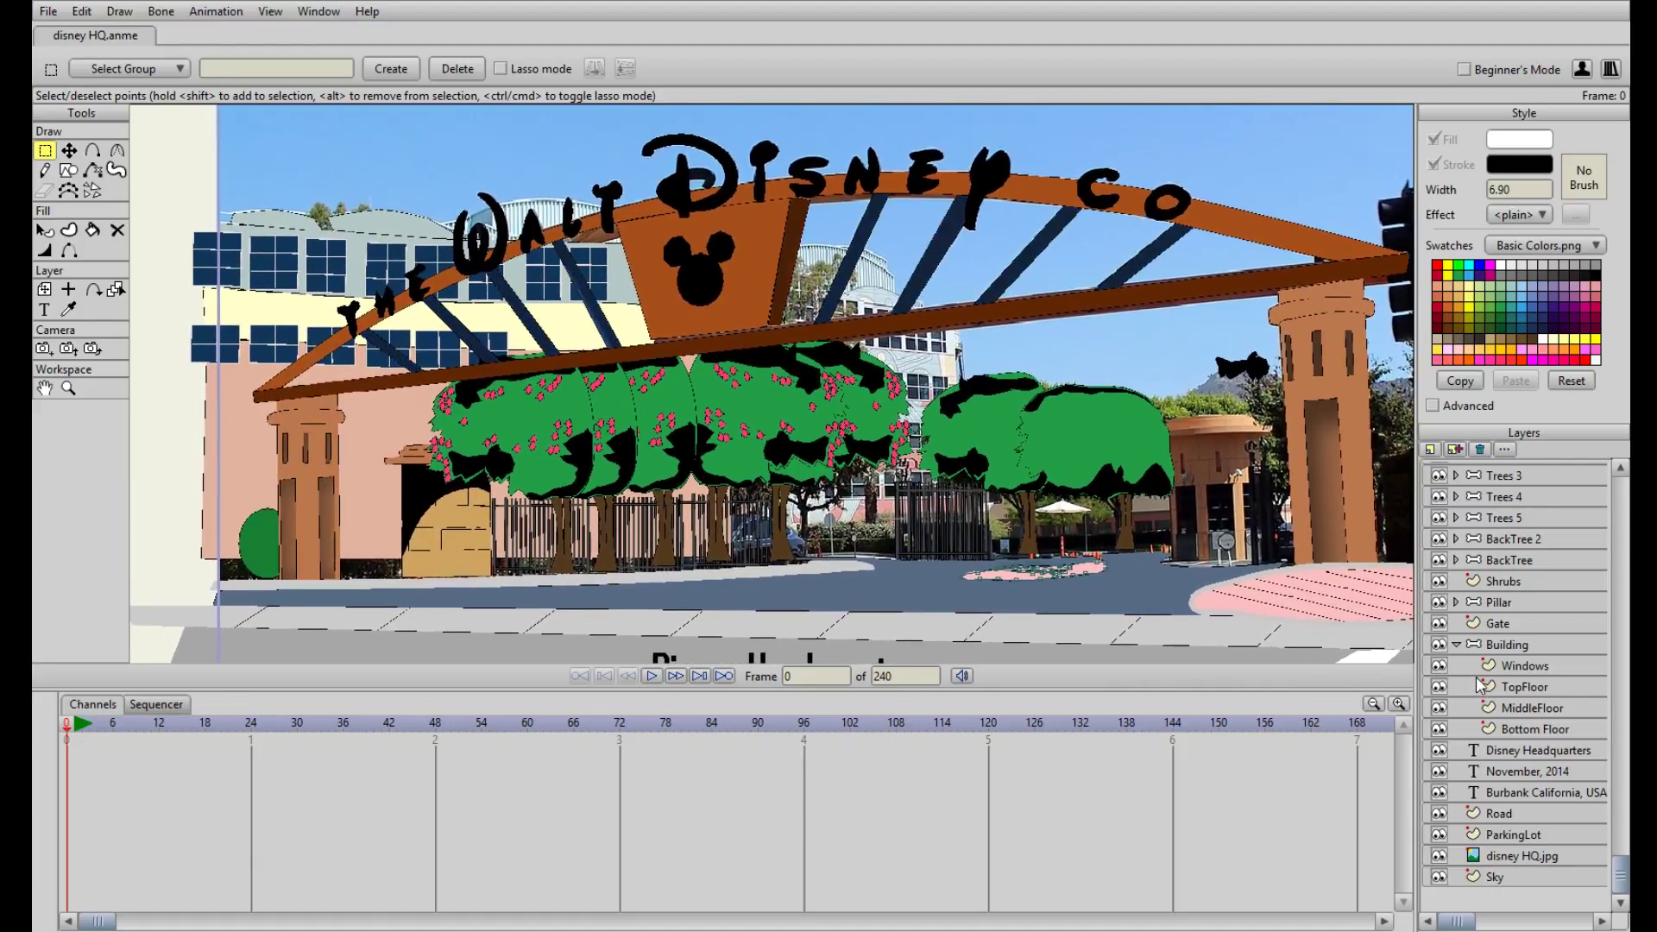
Toggle the disney HQ.jpg reference layer off and back on to compare the drawing with the photo
left_click(1438, 855)
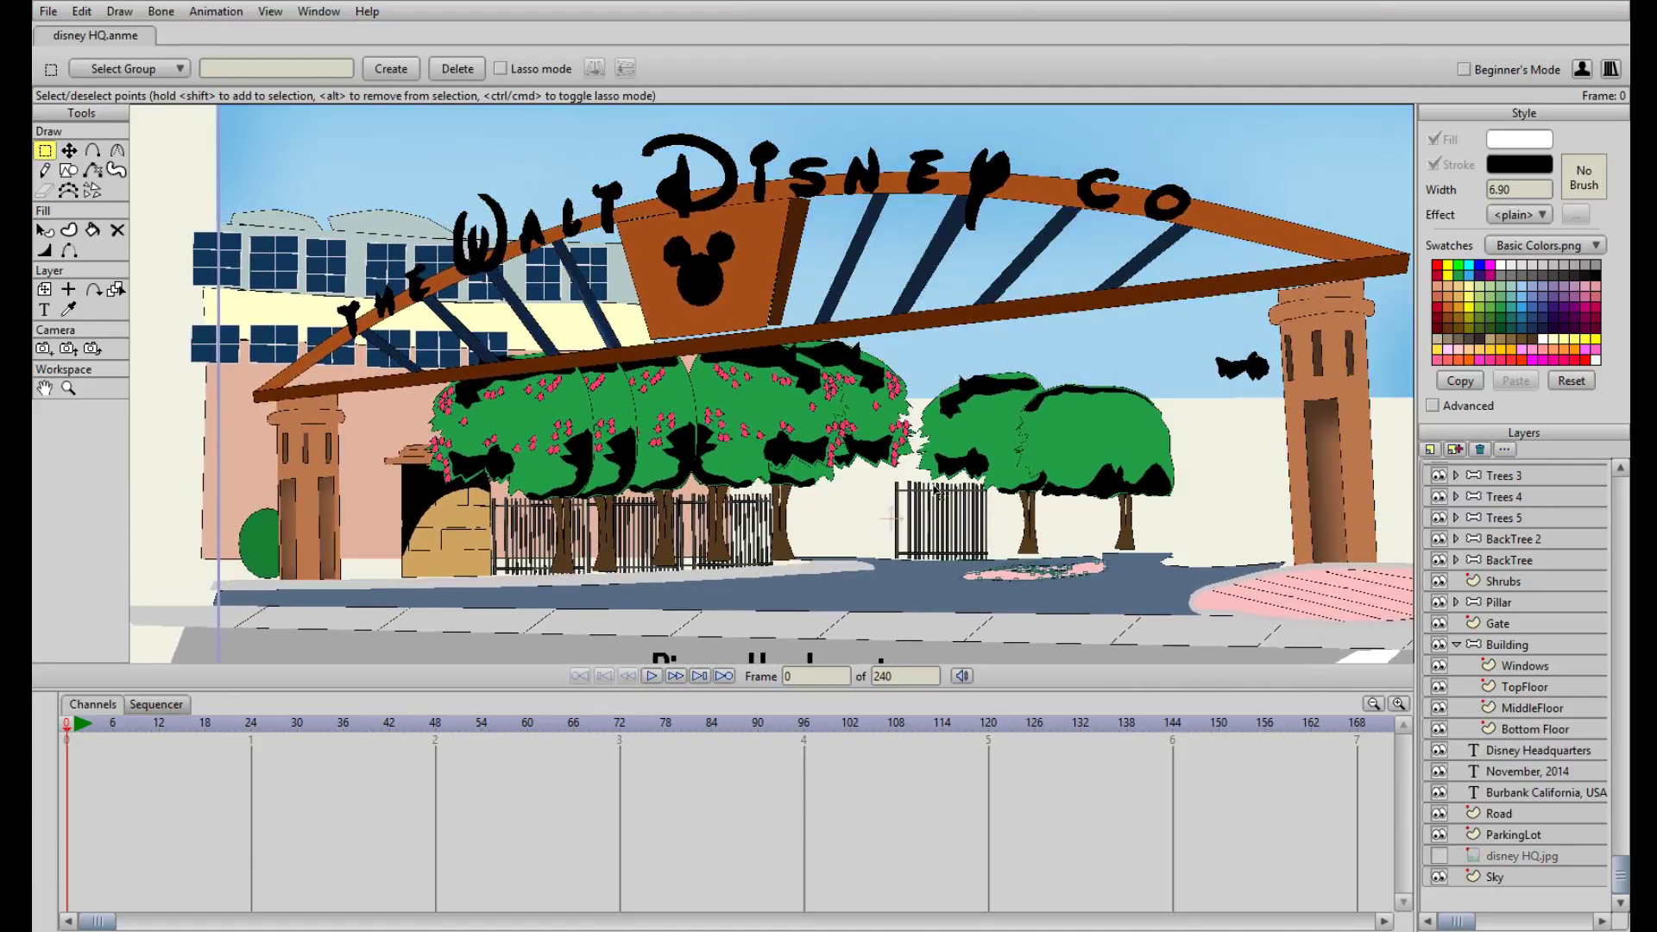
left_click_drag(582, 273, 718, 306)
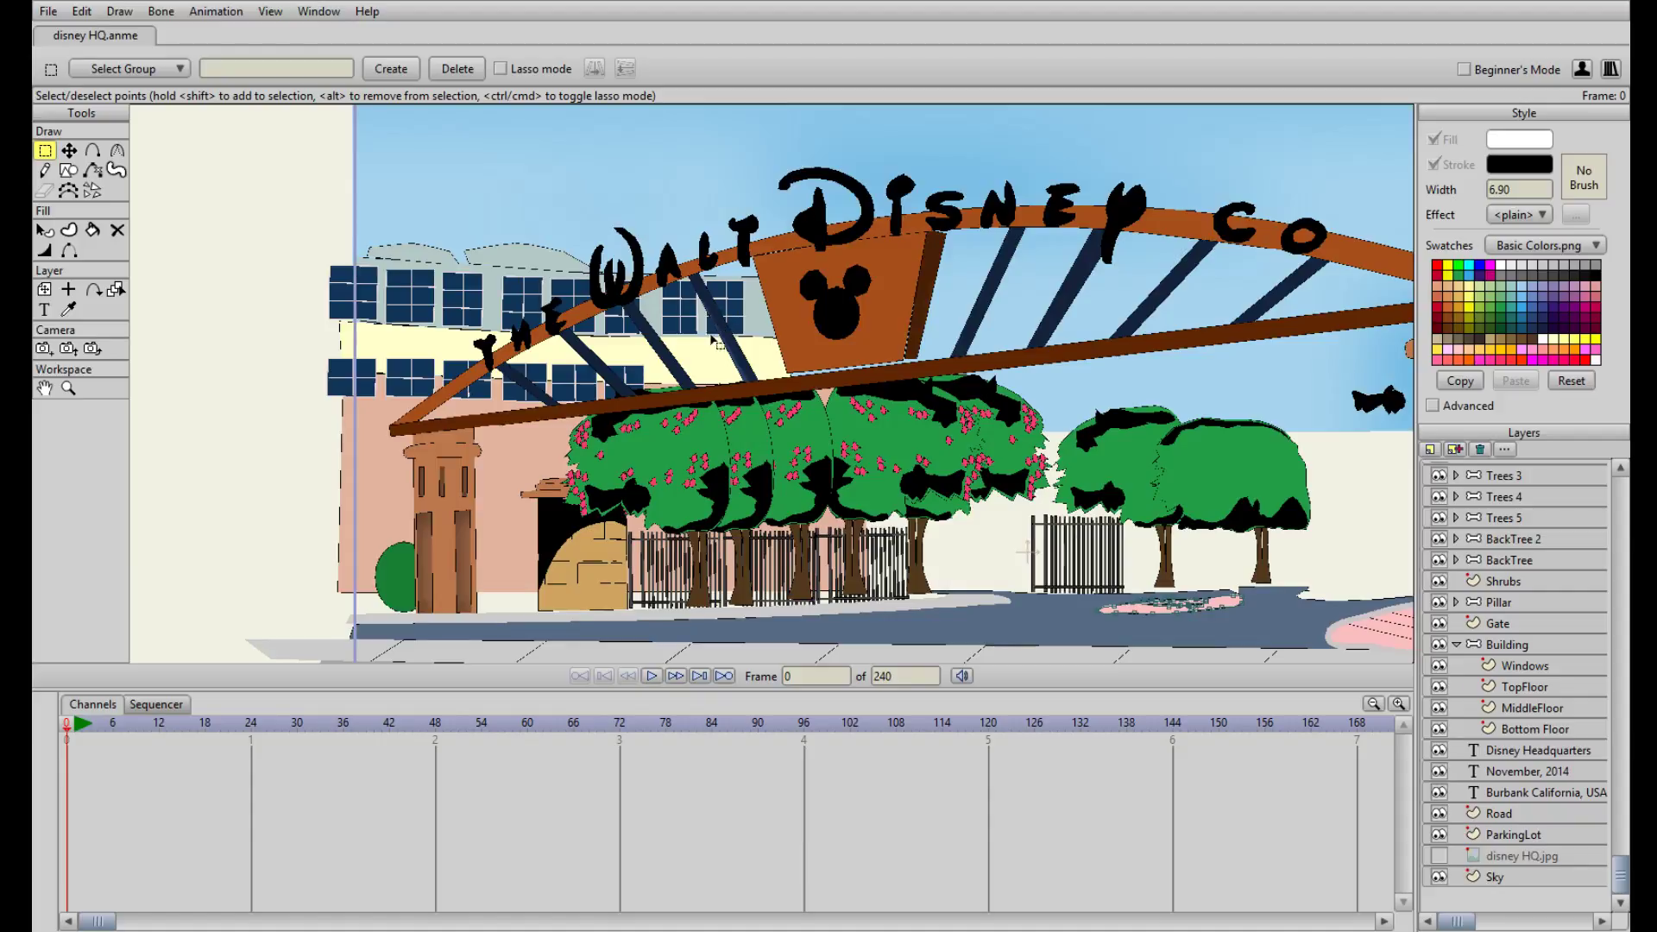
left_click(1438, 855)
Examine the building, arch and trees closely against the reference photo
scroll(700, 434, "down", 2)
scroll(700, 433, "up", 2)
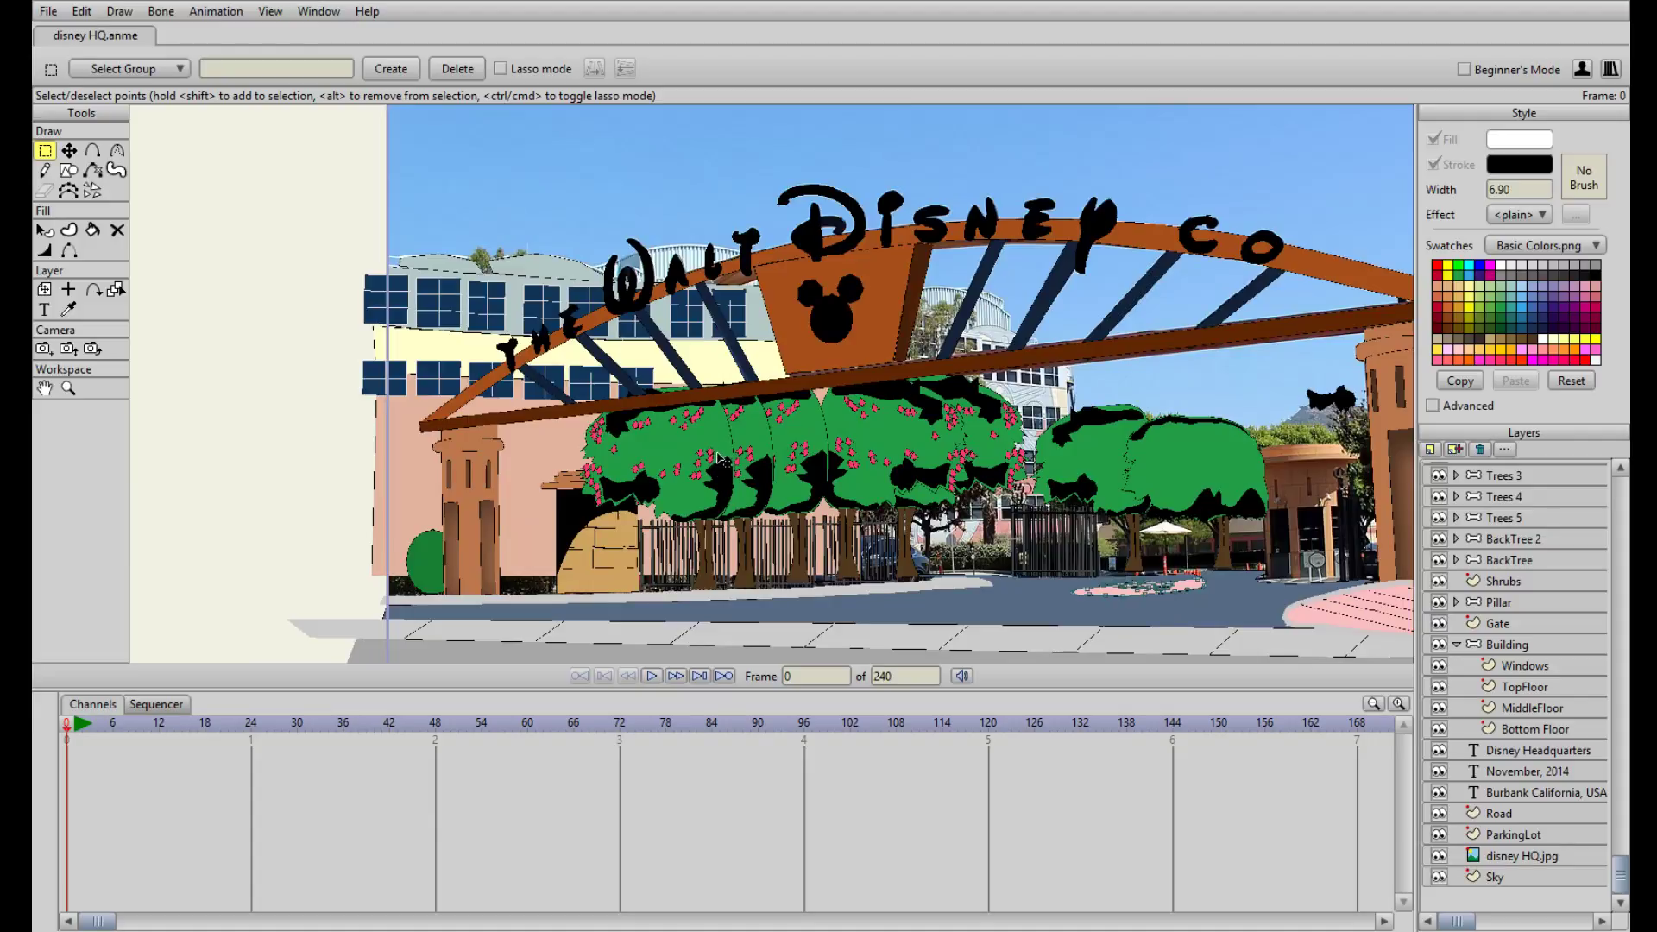
scroll(649, 451, "up", 2)
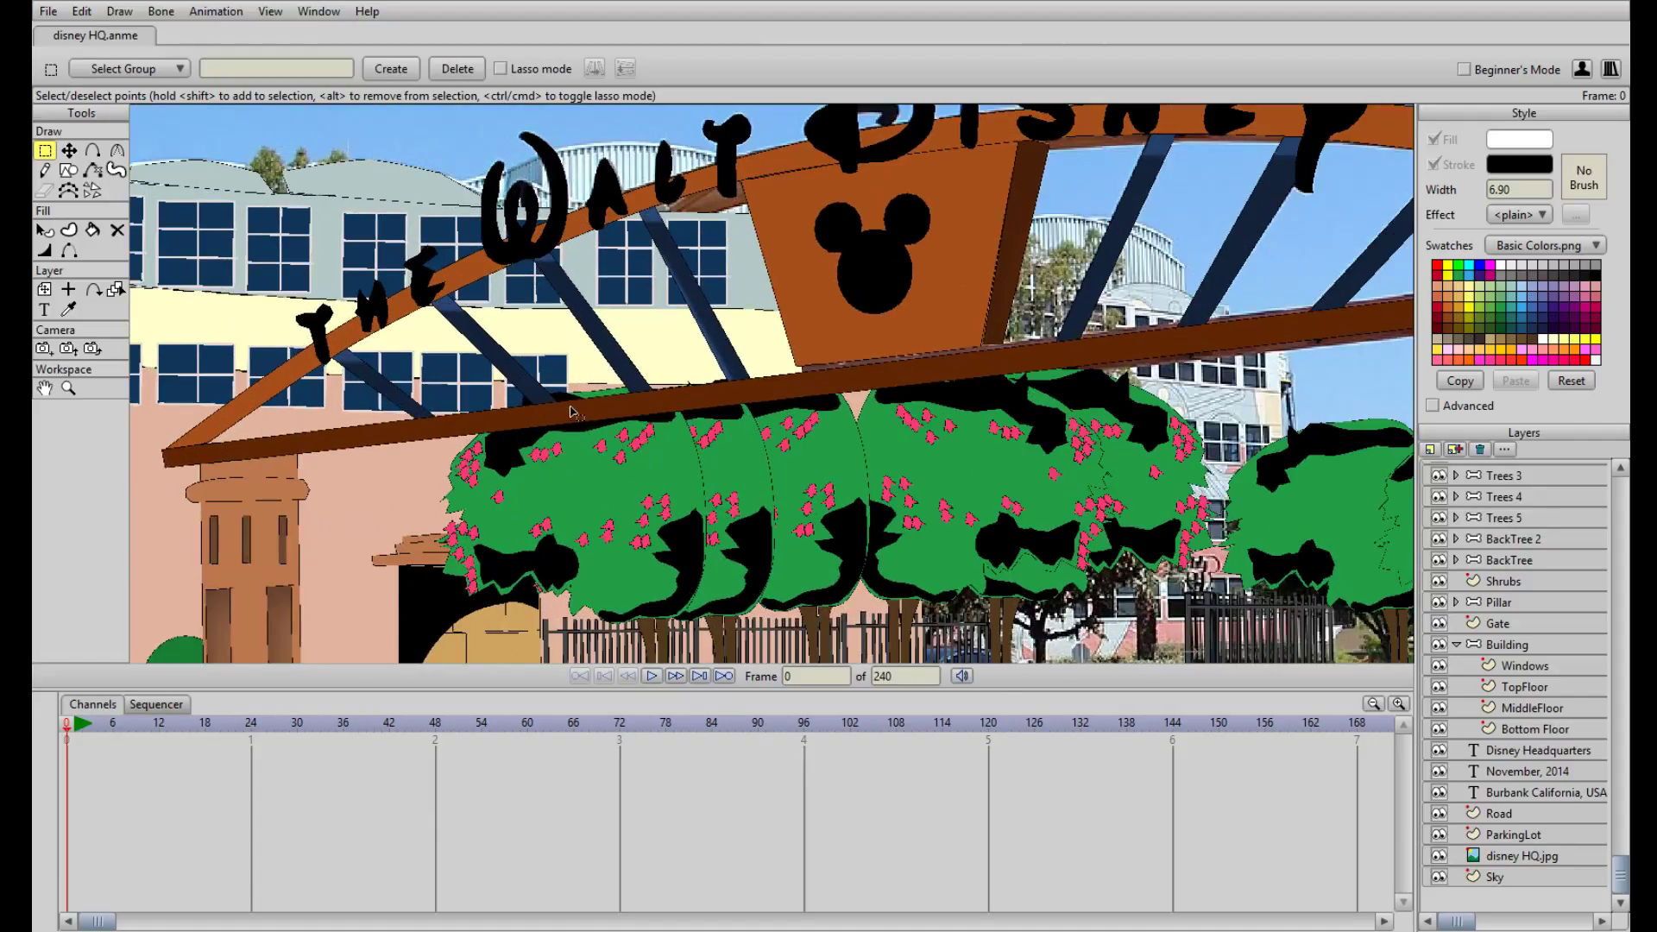
scroll(570, 412, "down", 2)
scroll(790, 408, "up", 1)
left_click_drag(789, 408, 694, 466)
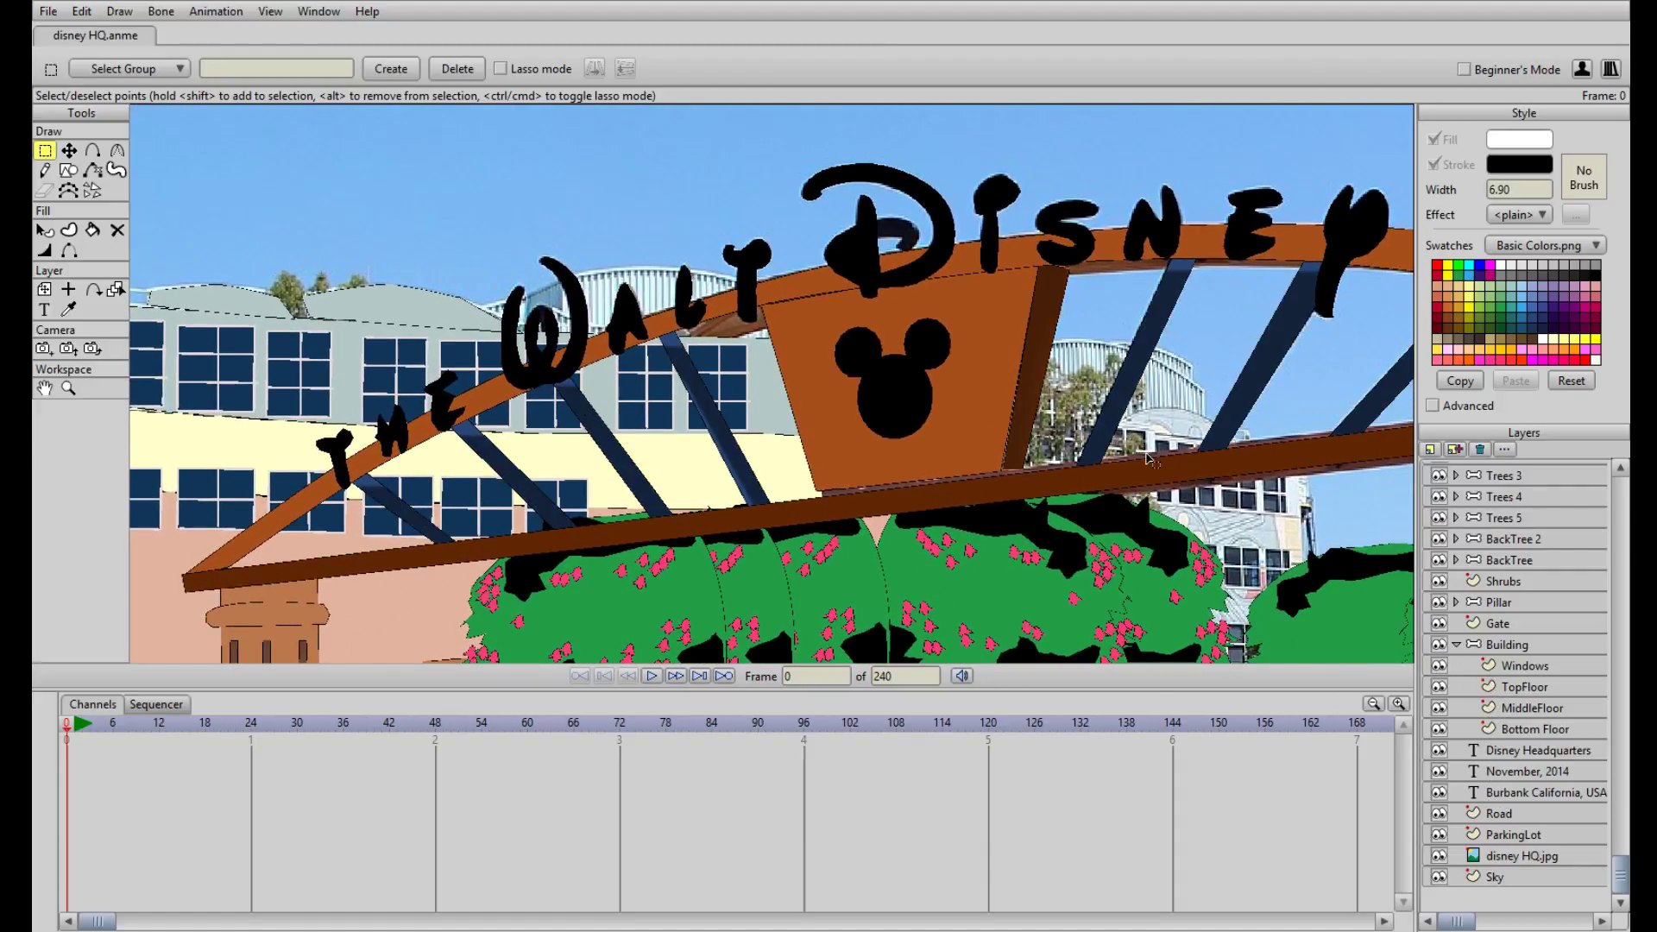
scroll(1148, 457, "down", 3)
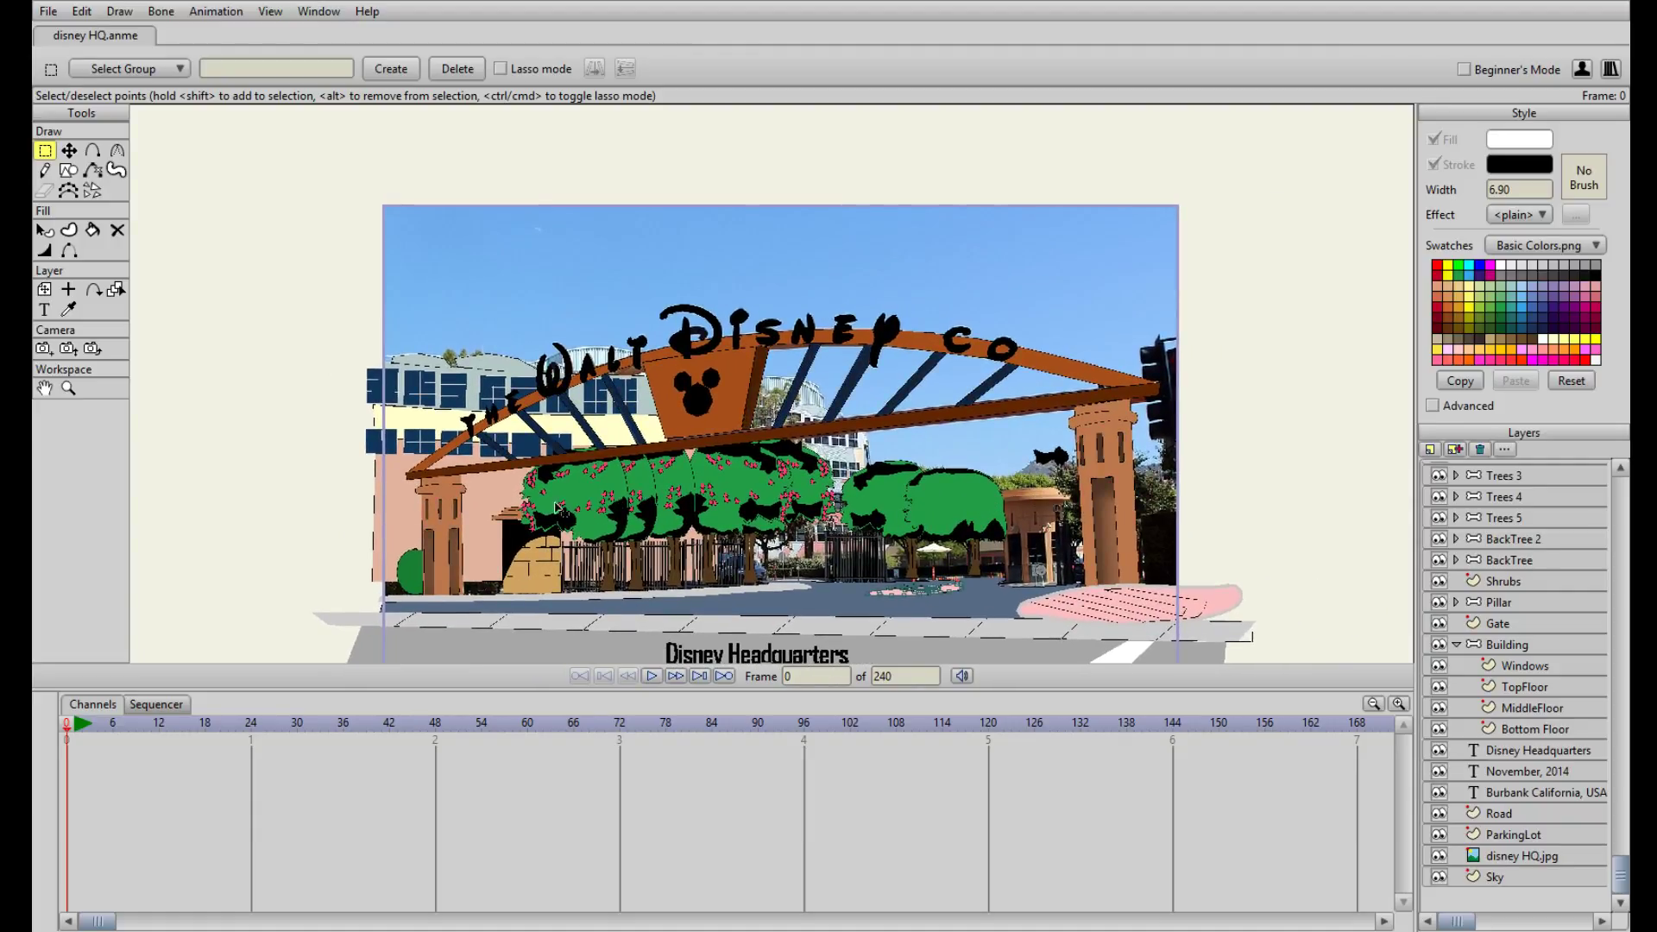
left_click_drag(667, 523, 683, 424)
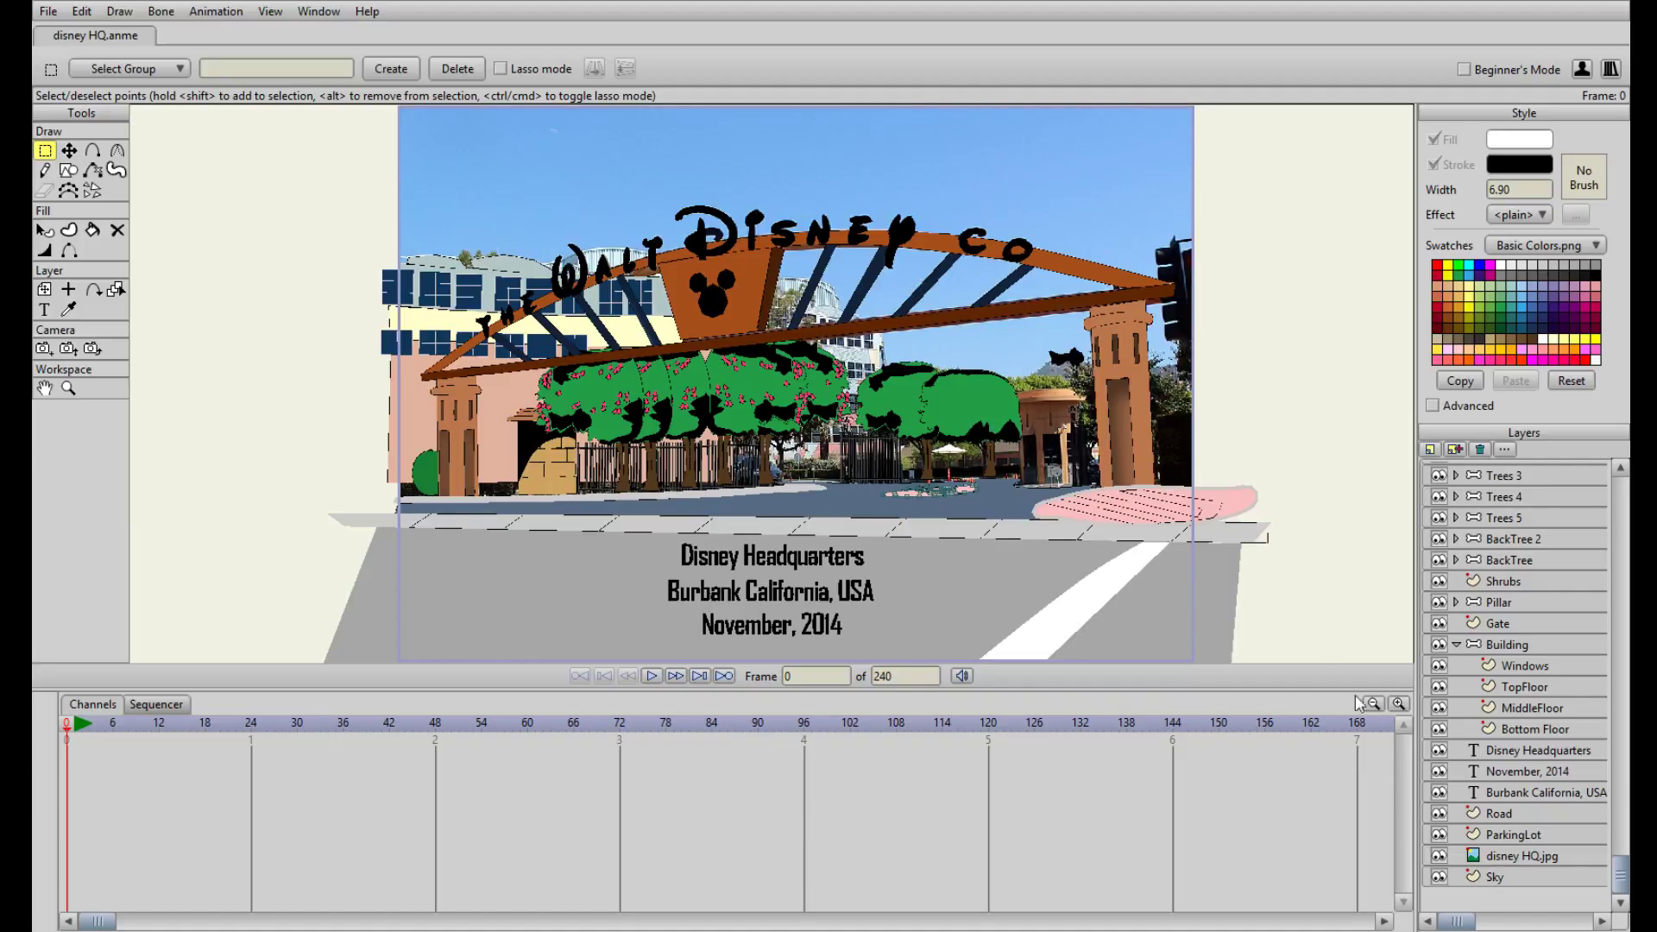
Hide the disney HQ.jpg layer to inspect the whole drawing without the photo, and restore its visibility
left_click(1439, 855)
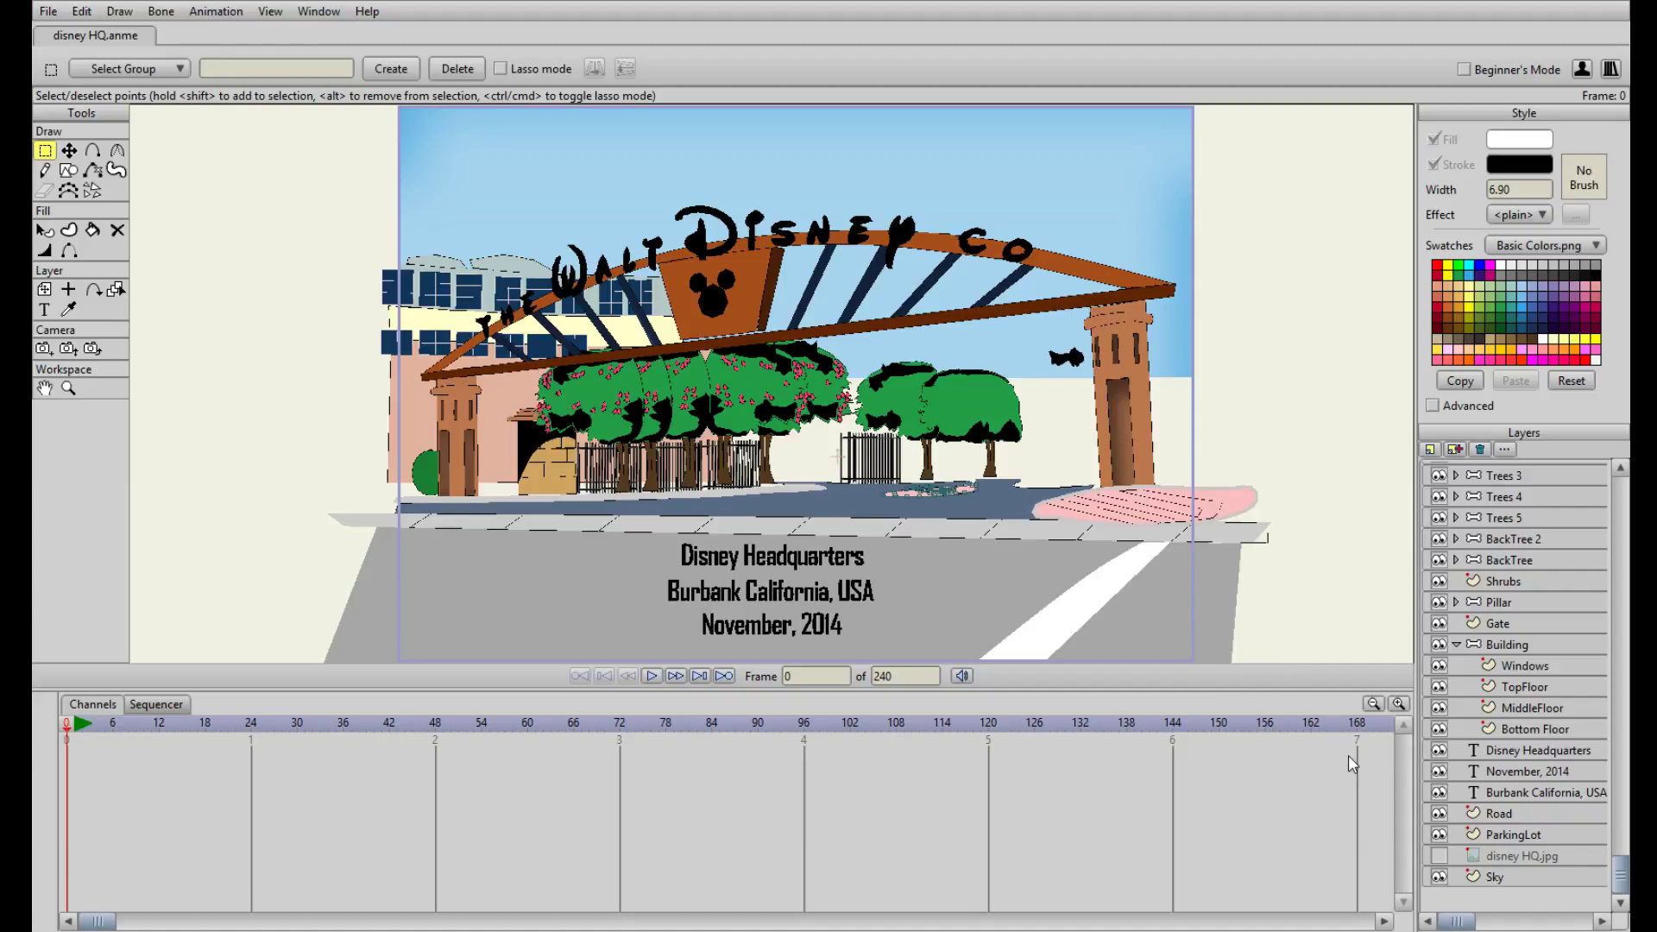
mouse_move(680, 496)
left_mouse_down()
mouse_move(787, 500)
mouse_move(694, 484)
left_mouse_up()
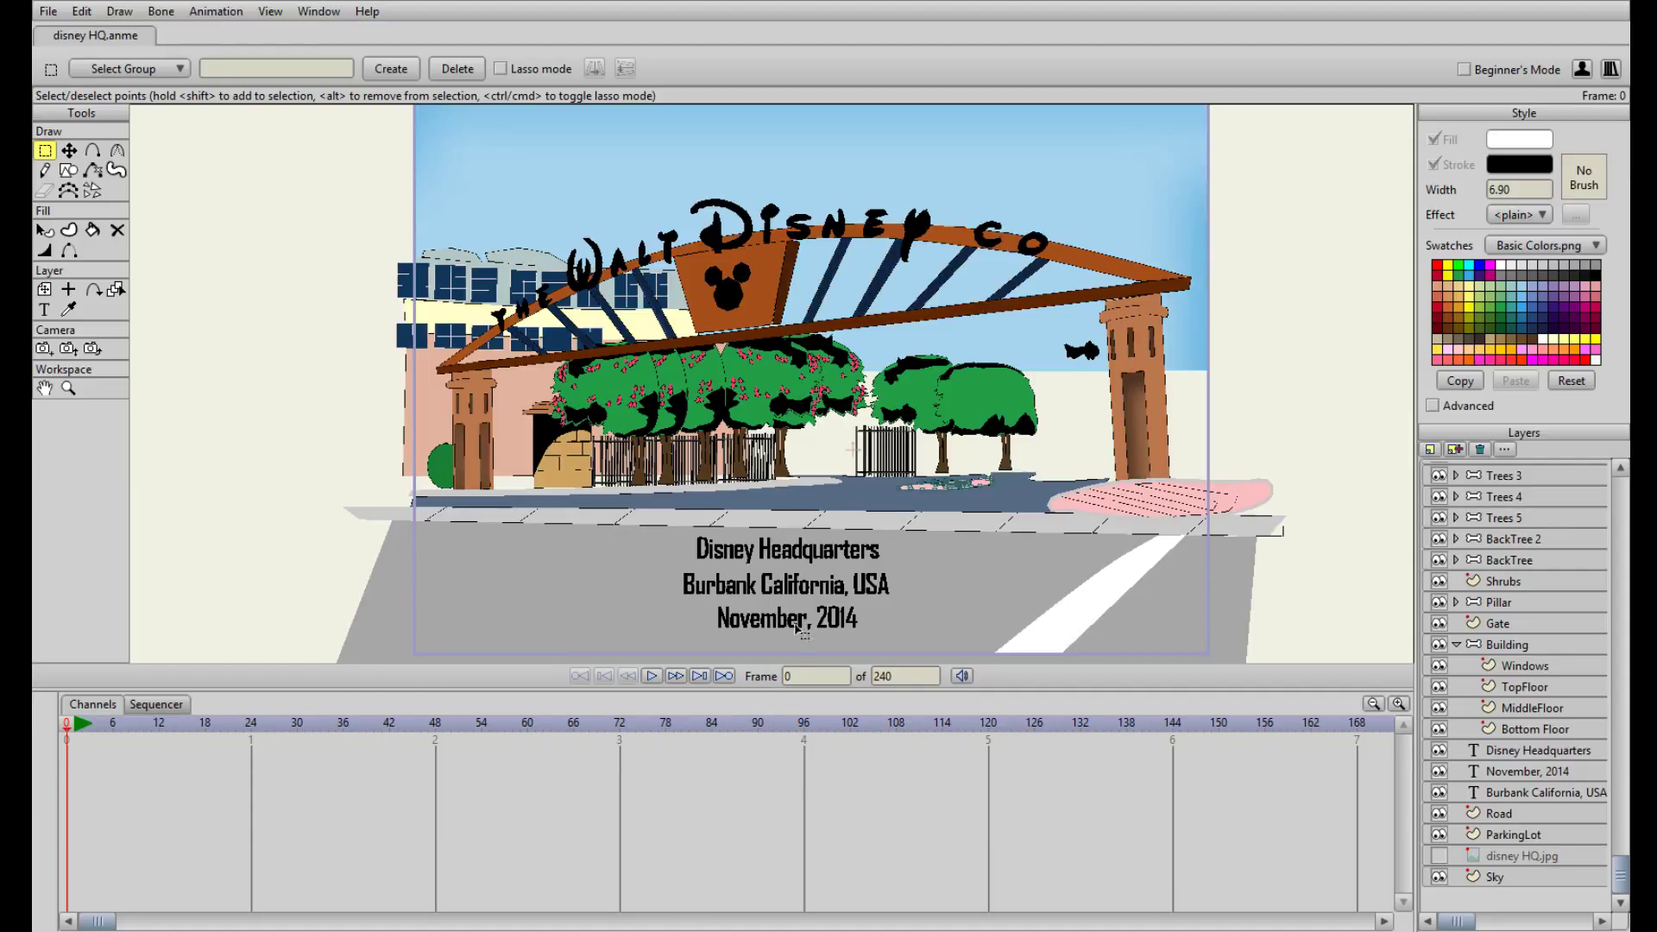
left_click_drag(554, 465, 631, 492)
scroll(662, 492, "up", 1)
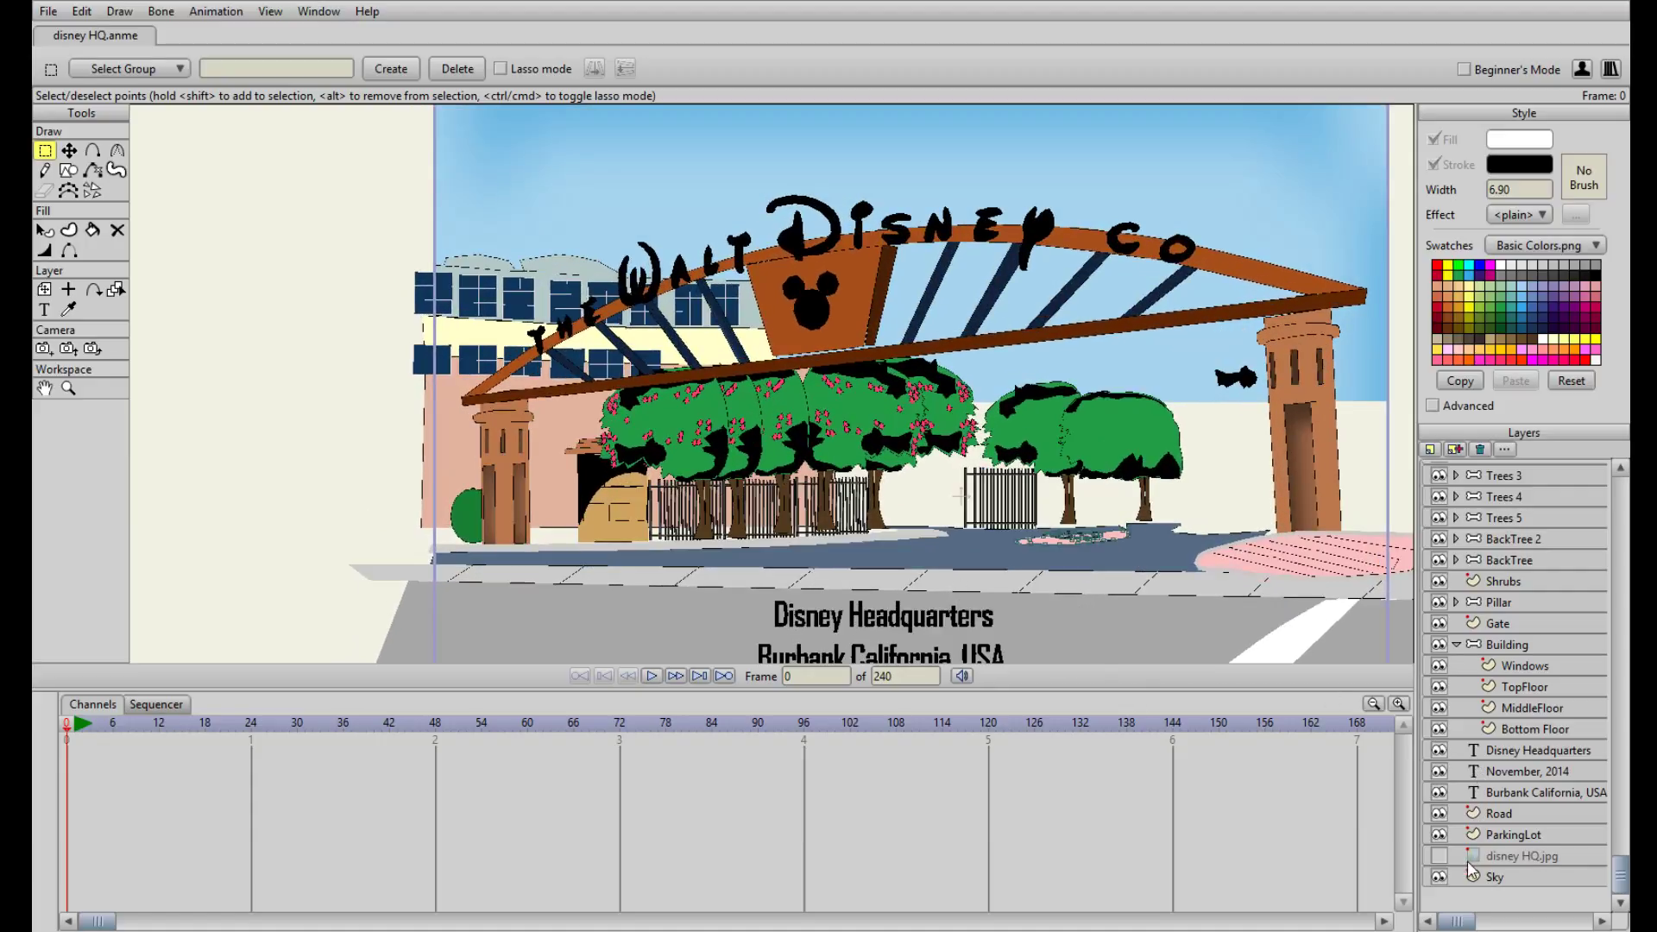
left_click(1442, 855)
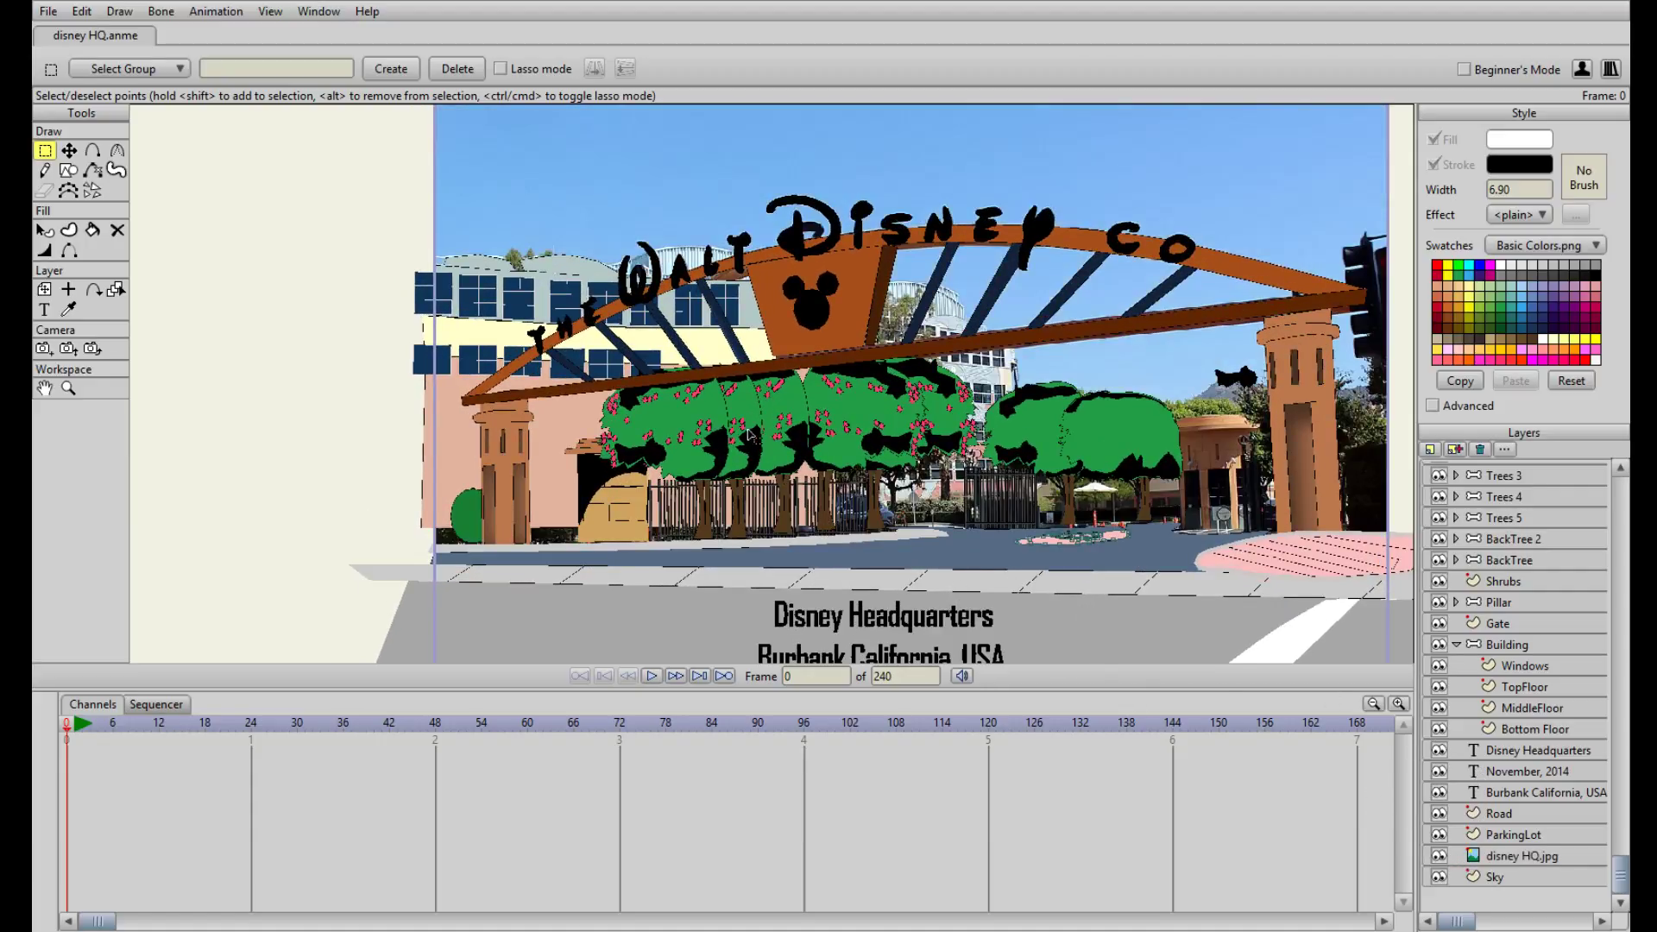
Collapse and hide the Building group to inspect the photographed building behind the artwork
scroll(742, 380, "up", 3)
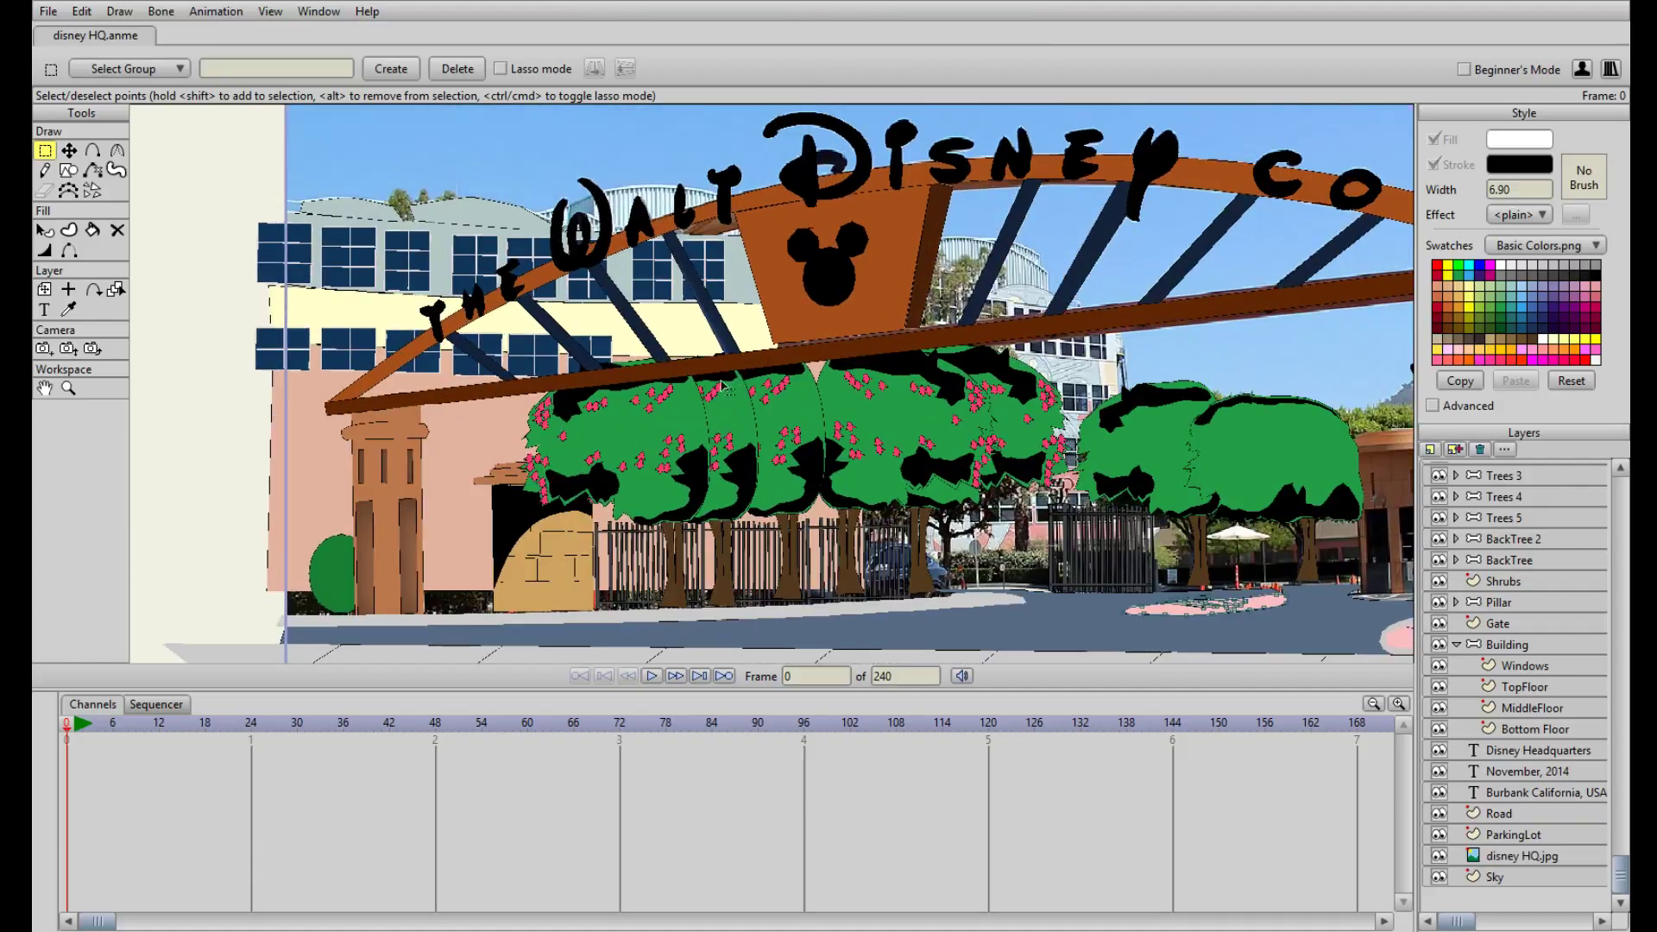
scroll(756, 460, "up", 3)
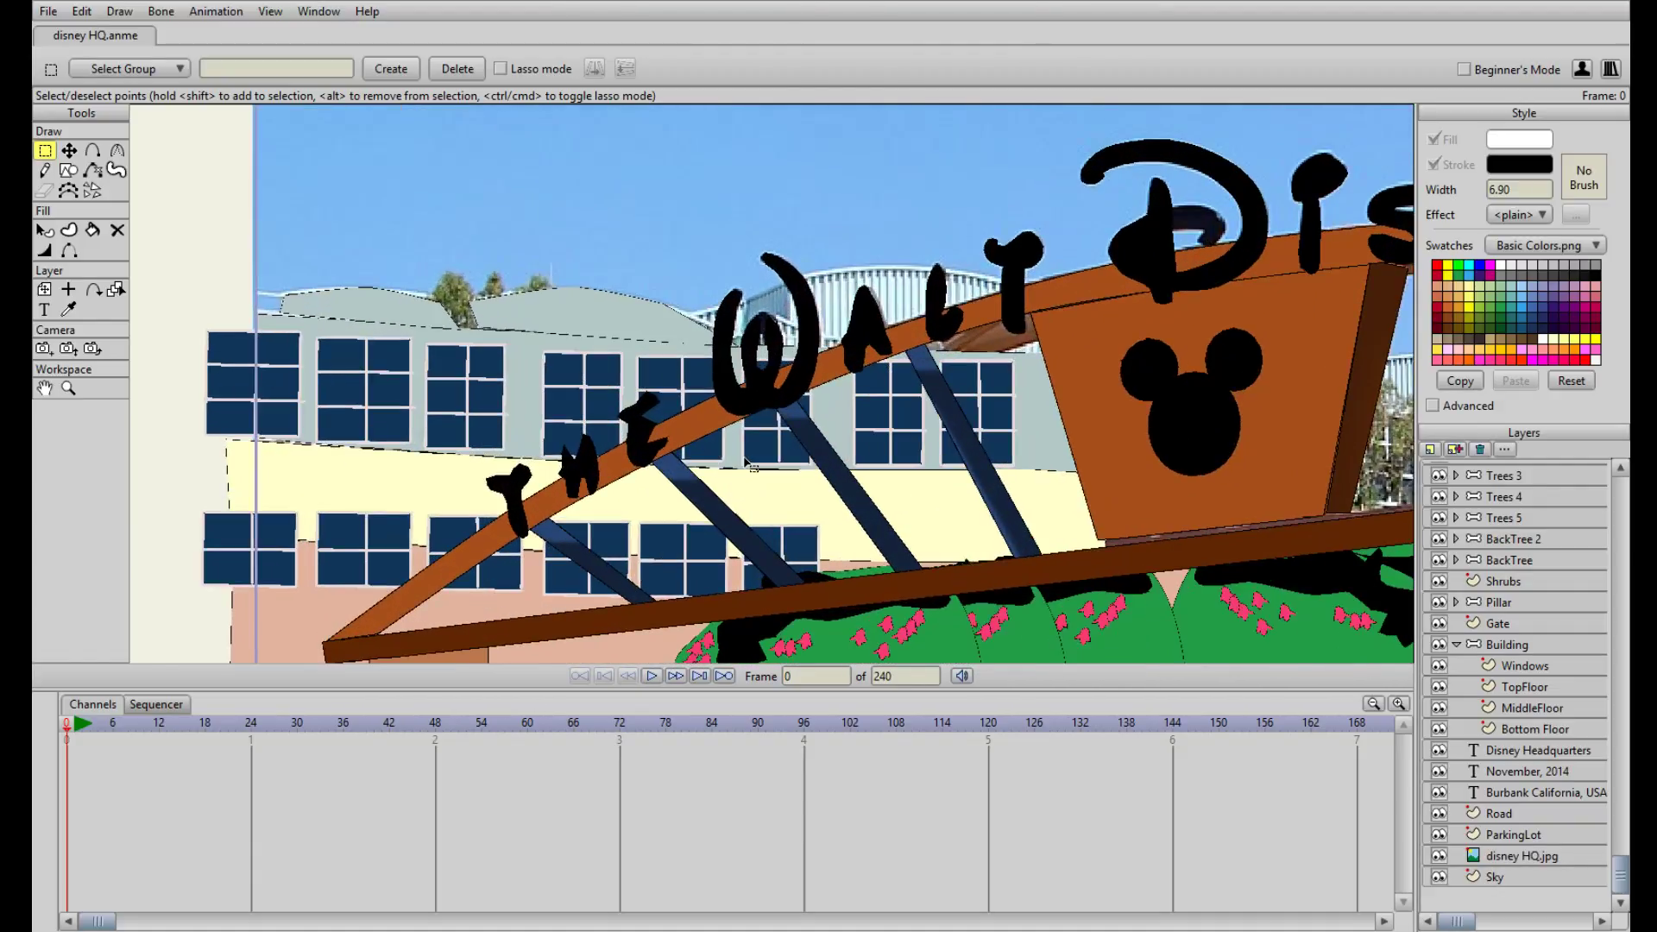
left_click_drag(1057, 467, 767, 422)
scroll(767, 425, "down", 3)
scroll(1132, 330, "up", 5)
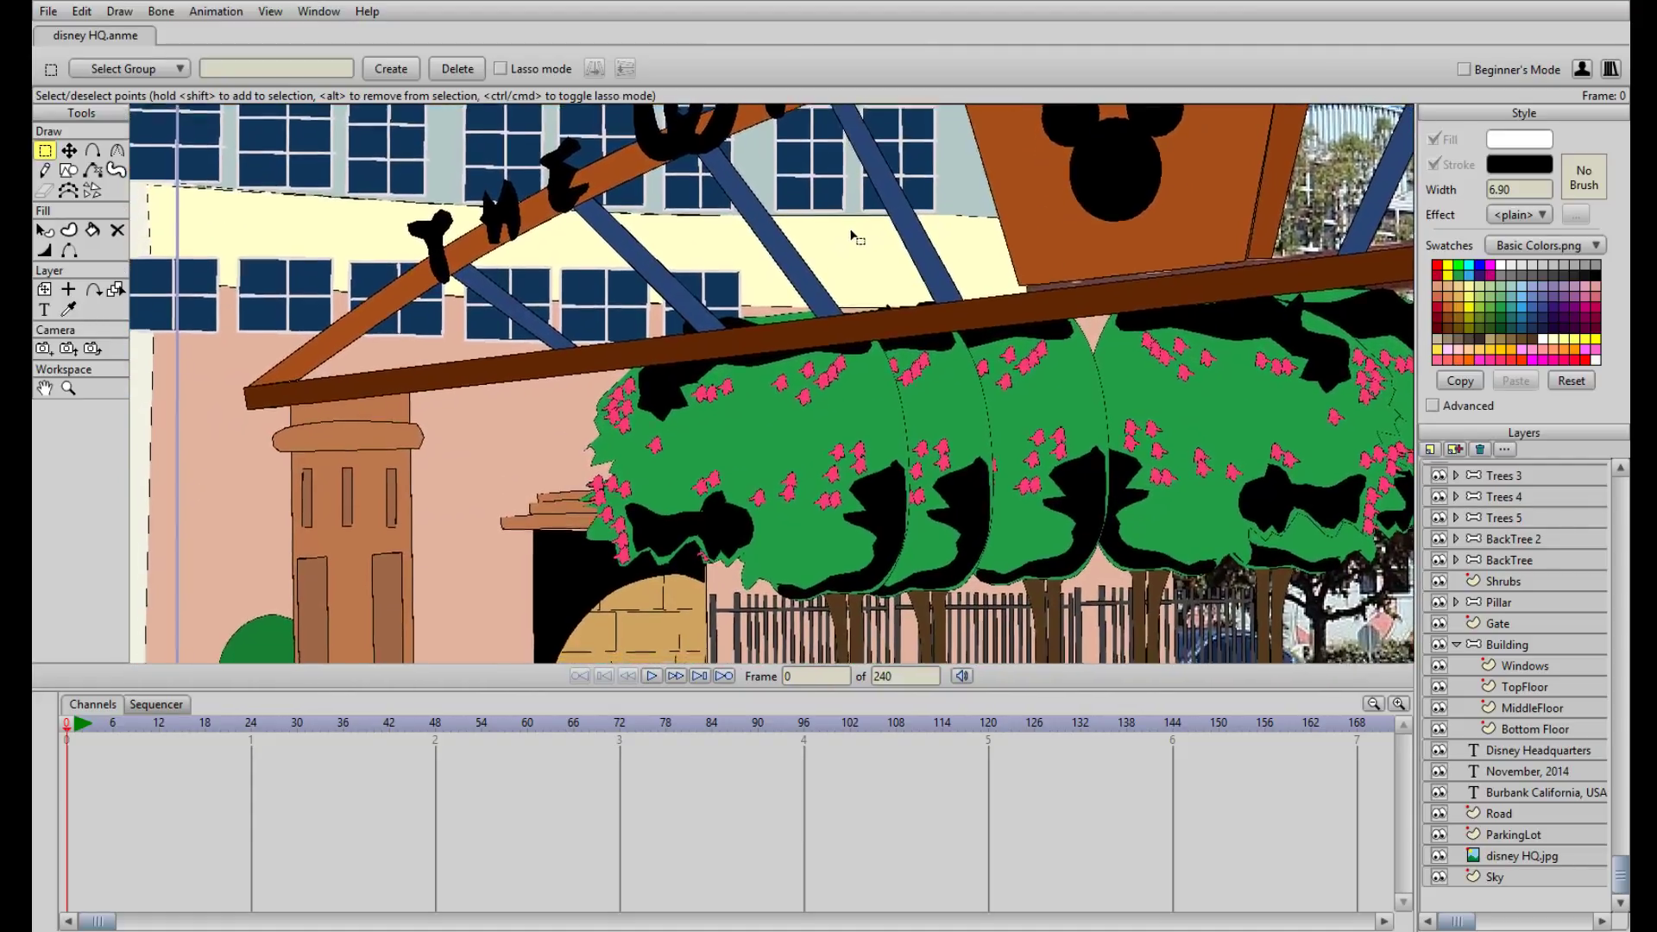
left_click(1458, 646)
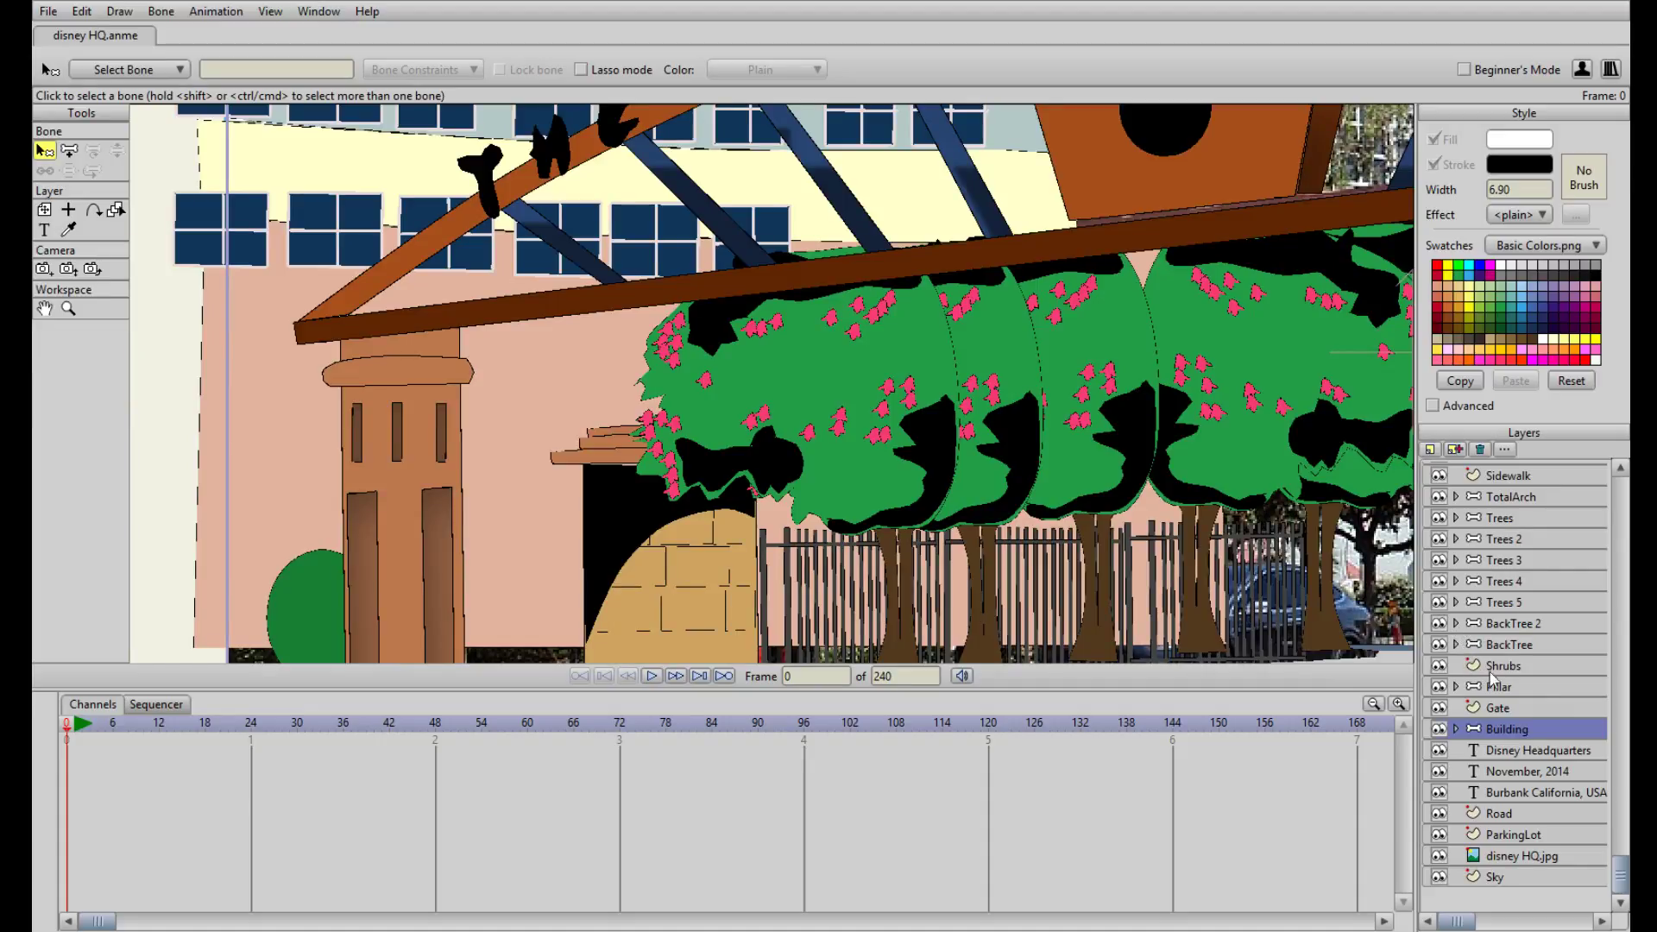
left_click(1440, 731)
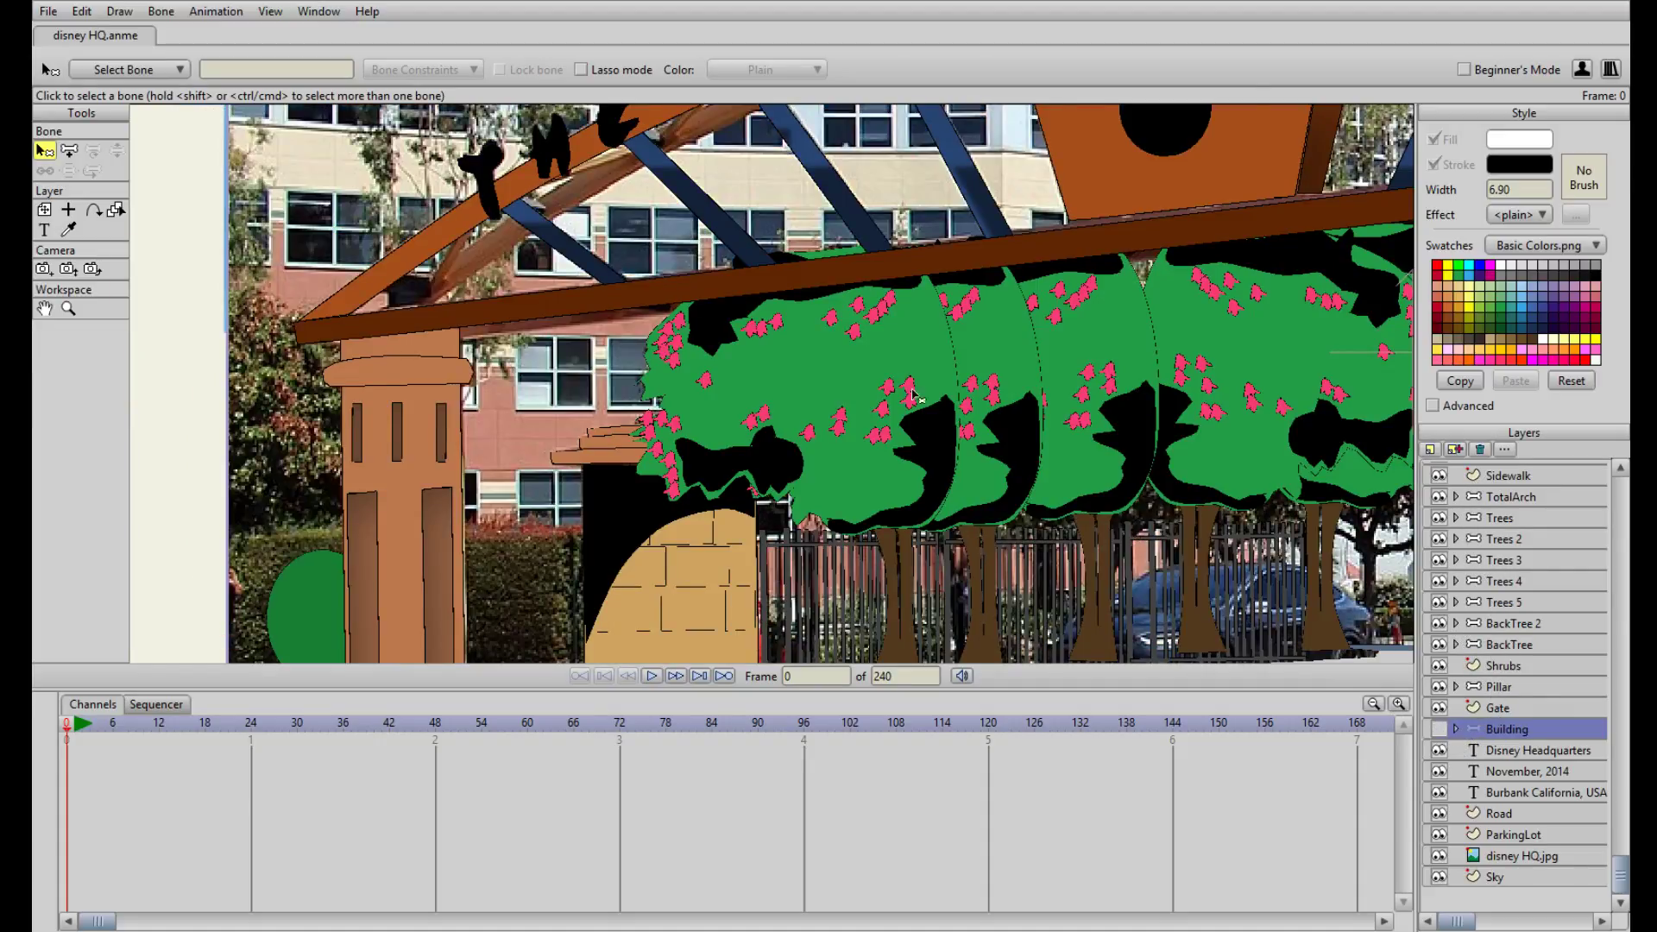
scroll(905, 384, "down", 3)
scroll(905, 387, "up", 3)
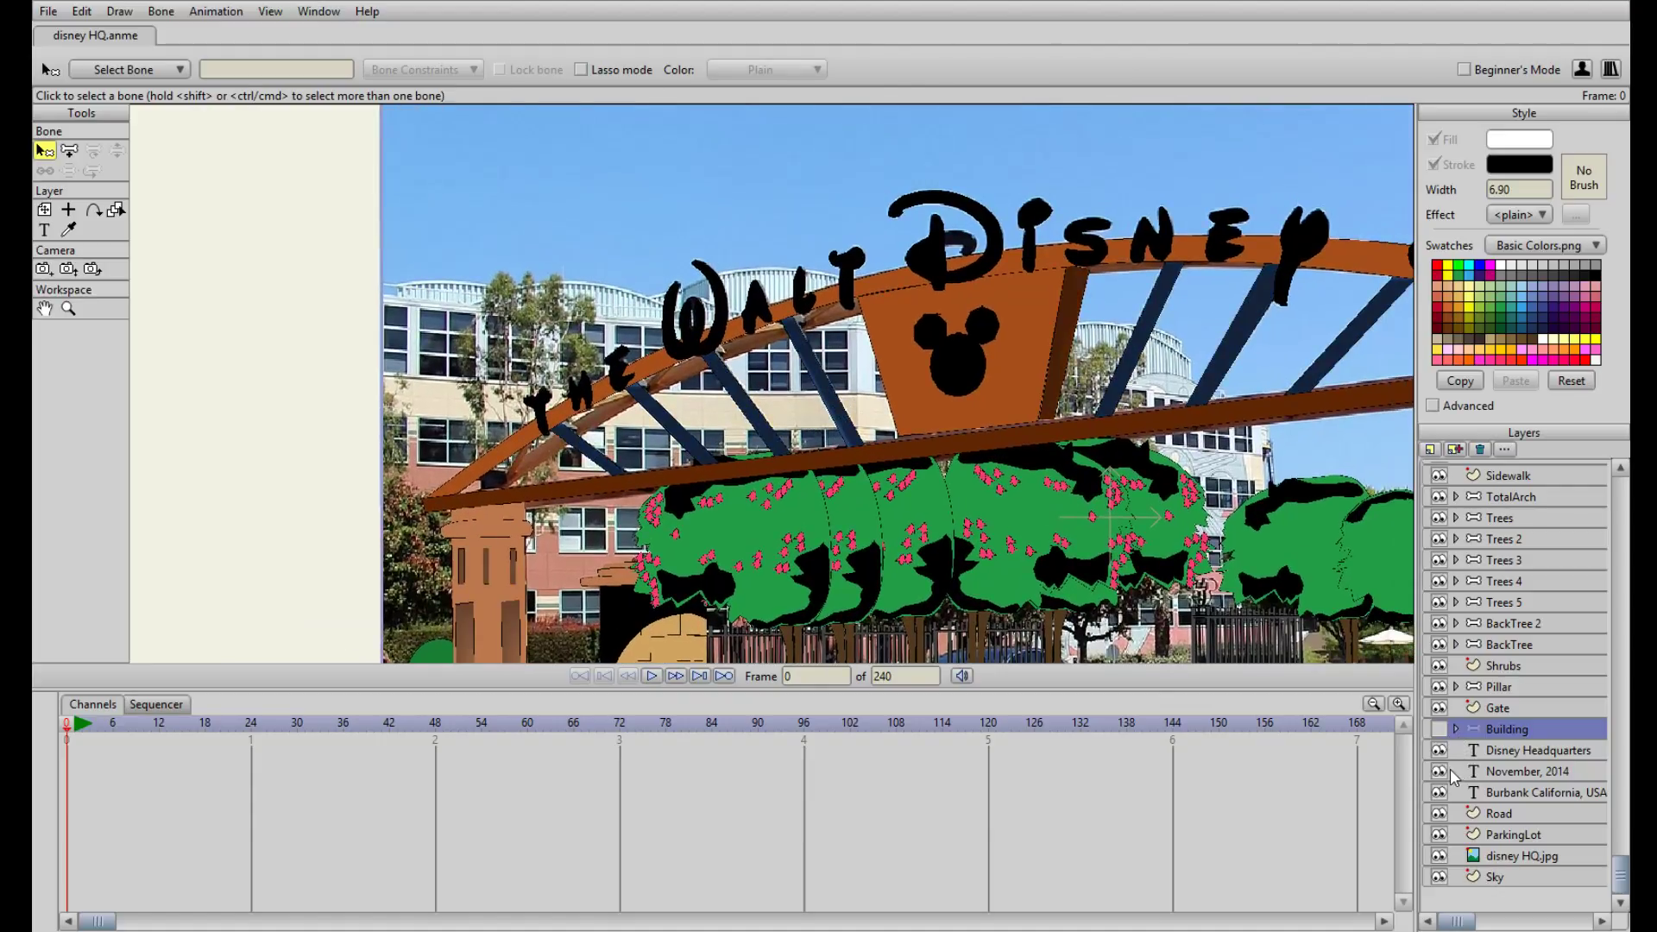
Toggle the visibility of the disney HQ.jpg layer and the Building group for comparison, leaving both shown
left_click(1438, 855)
left_click(1438, 855)
left_click(1438, 730)
left_click(1438, 729)
left_click(1439, 730)
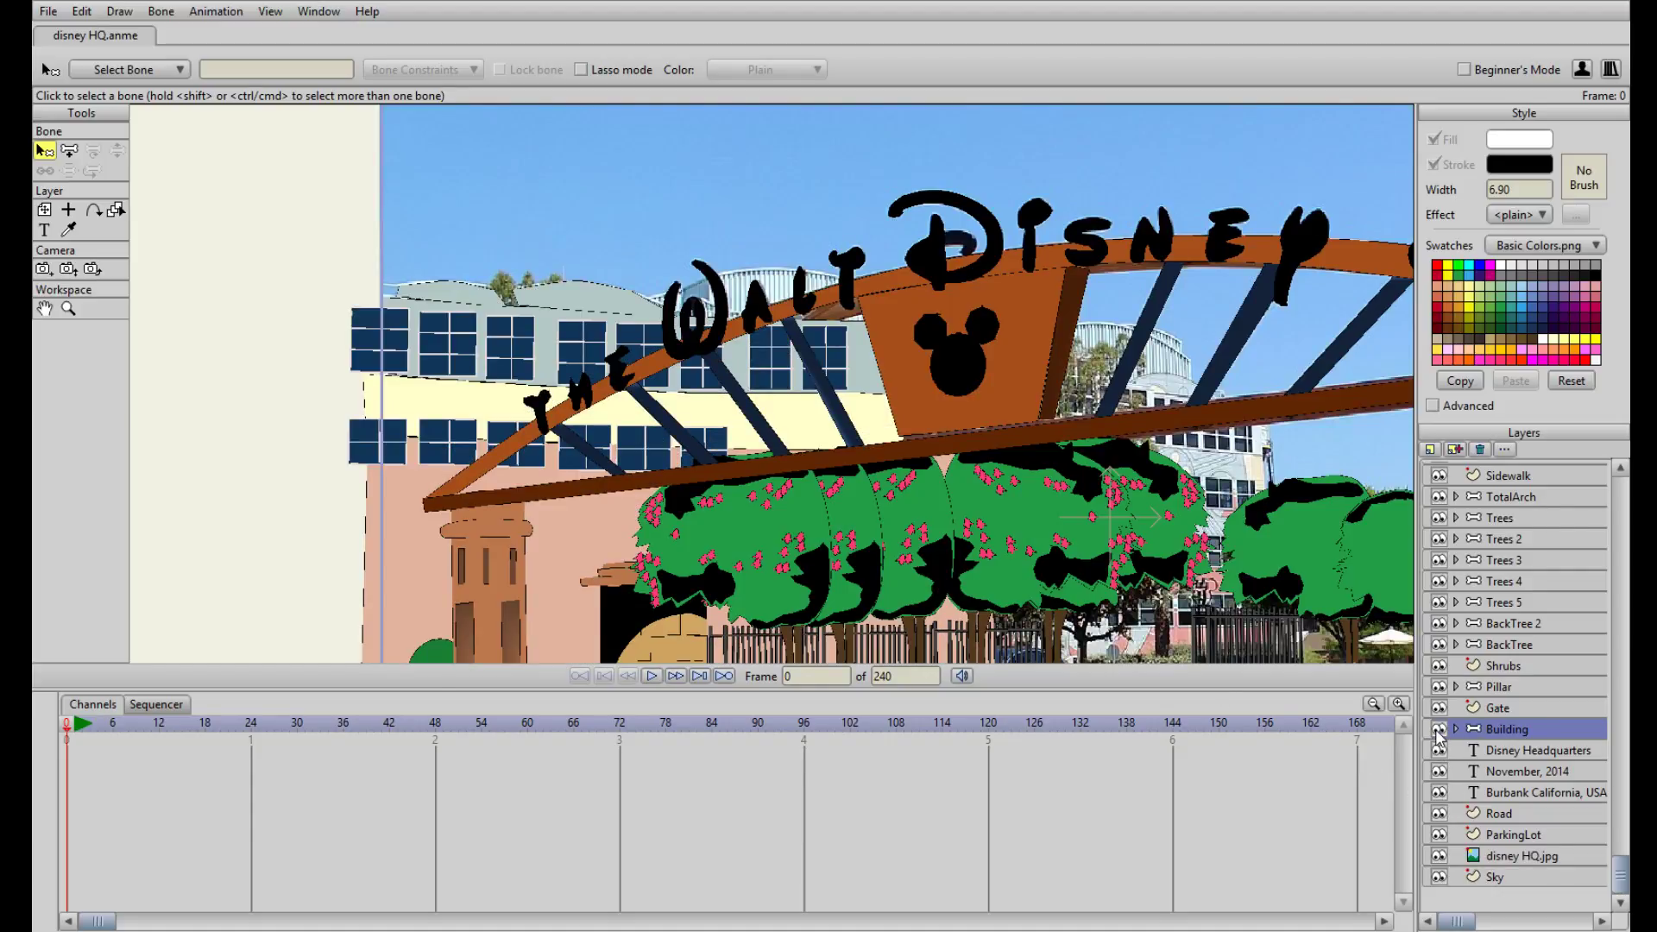
left_click(1438, 730)
left_click(1438, 730)
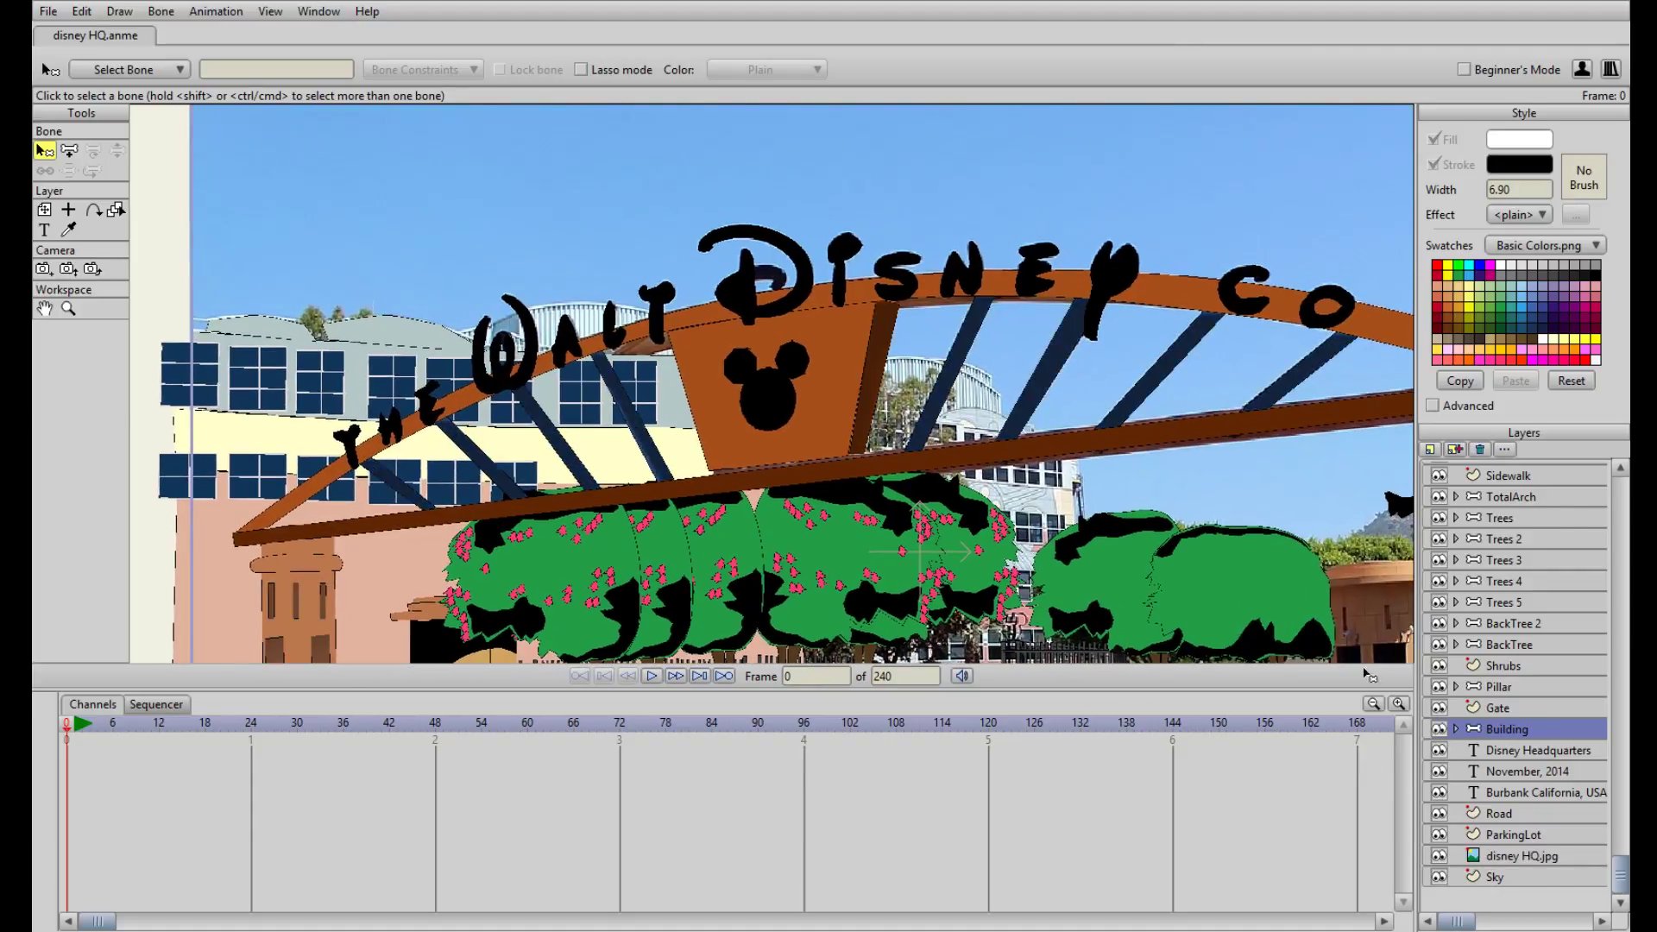
In the Building group's TopFloor layer, move the larger curved roof shape up off the building into the sky
left_click(1456, 729)
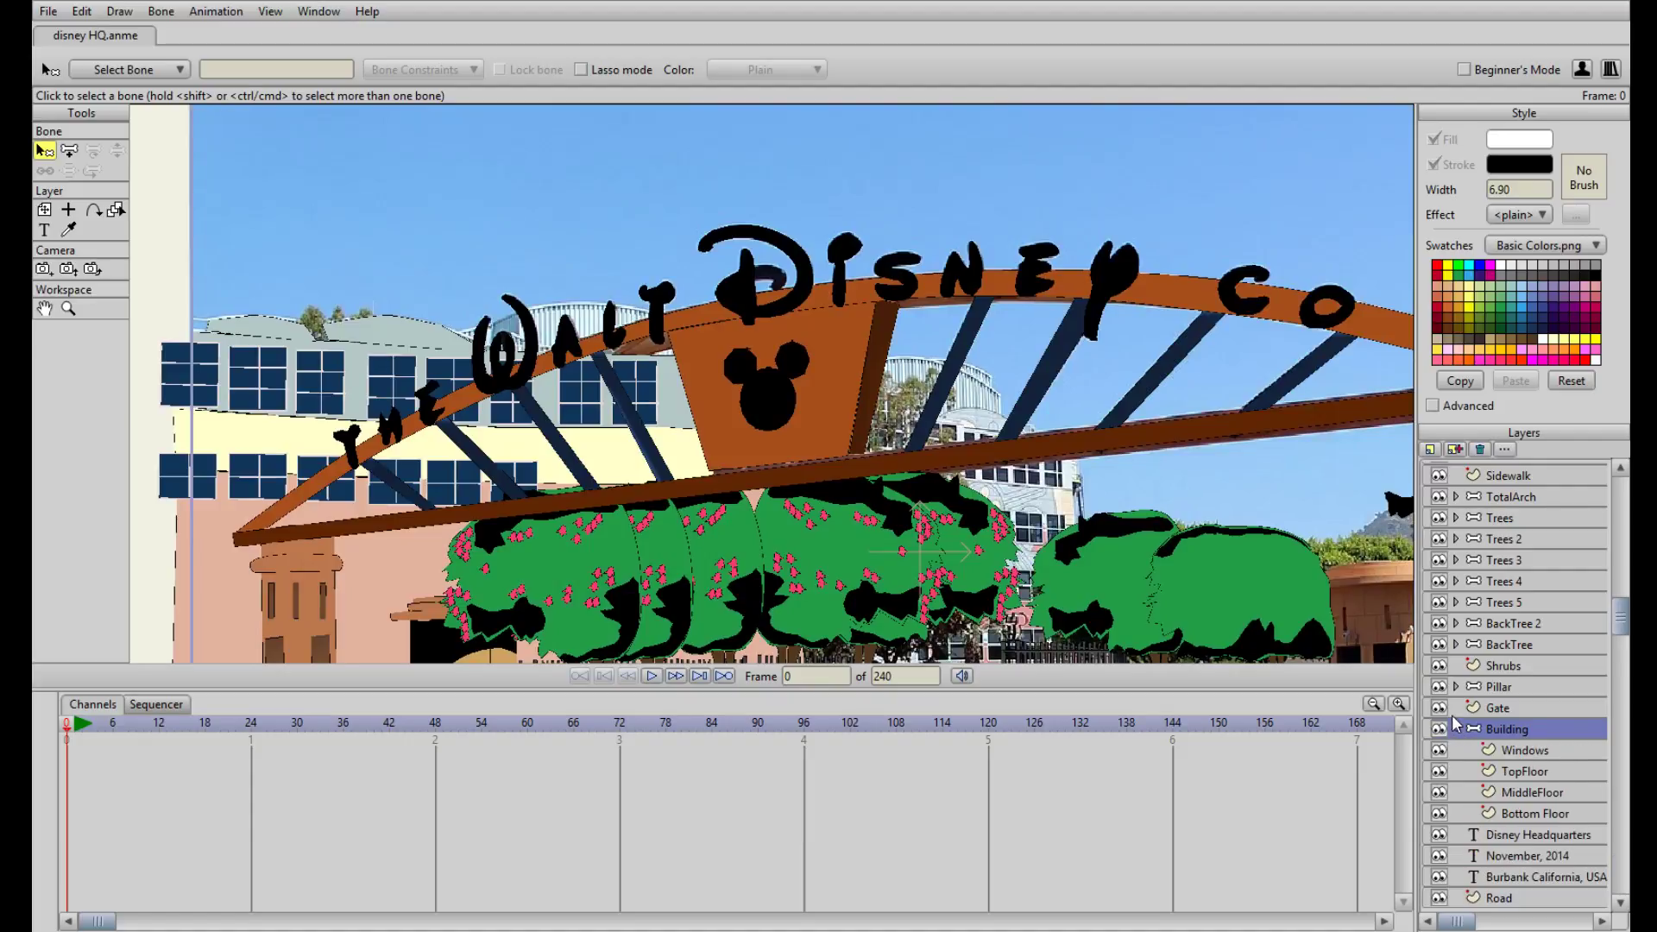
left_click(1525, 772)
left_click_drag(1060, 408, 800, 405)
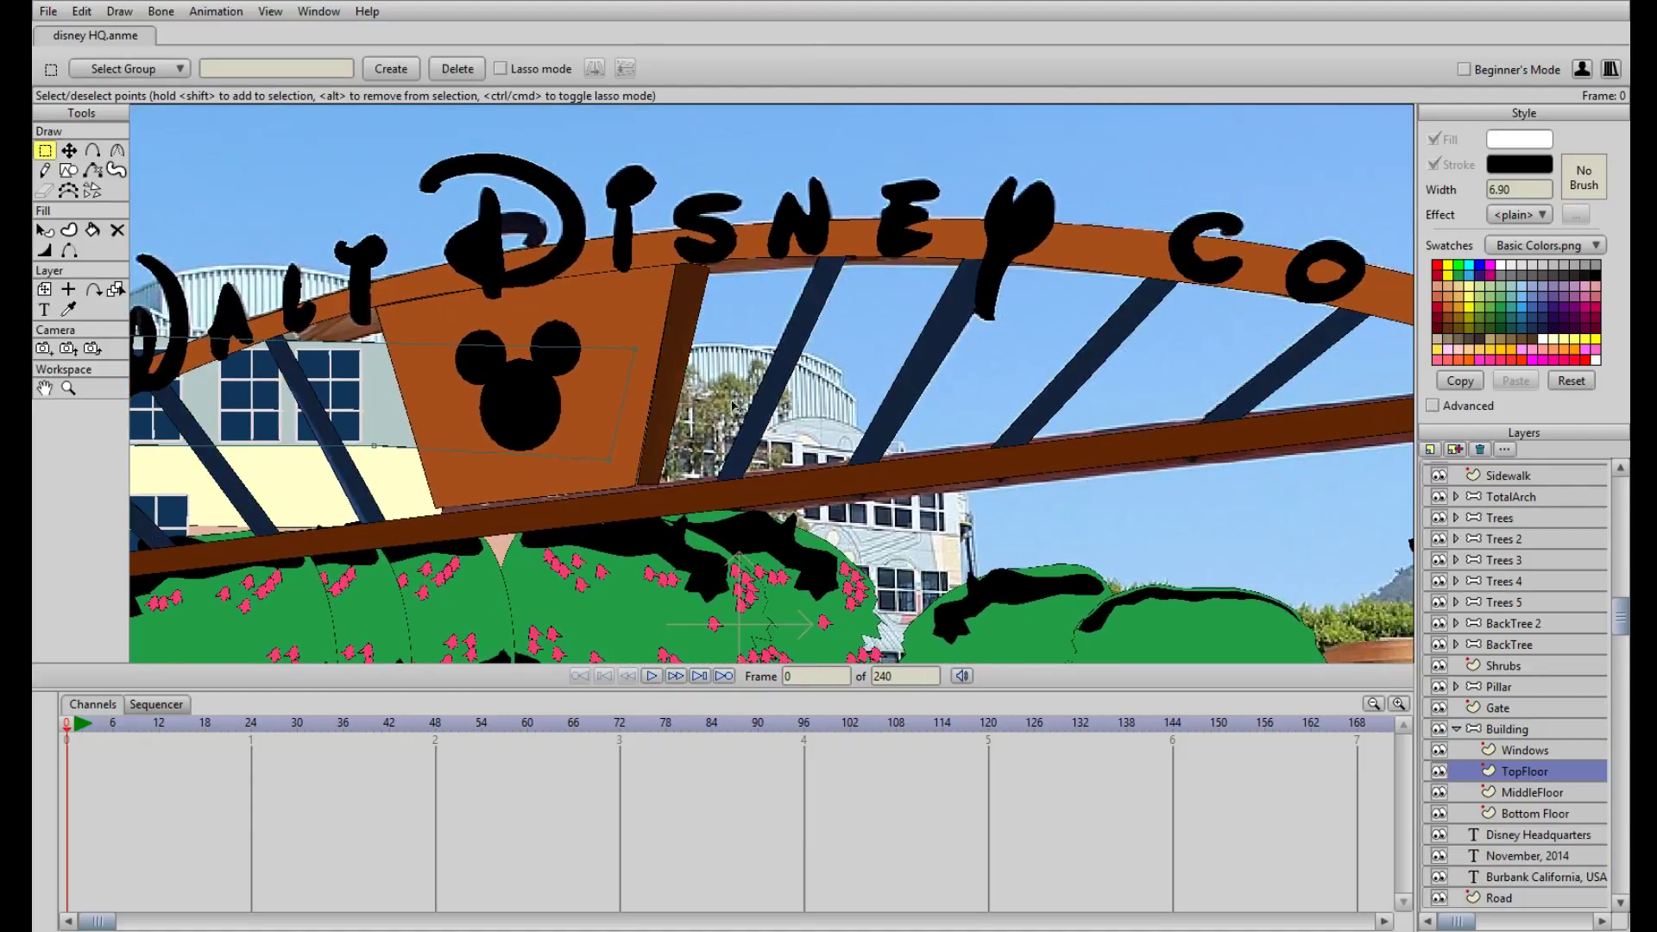
left_click_drag(711, 452, 1034, 426)
left_click_drag(384, 285, 658, 388)
left_click(684, 386)
key("t")
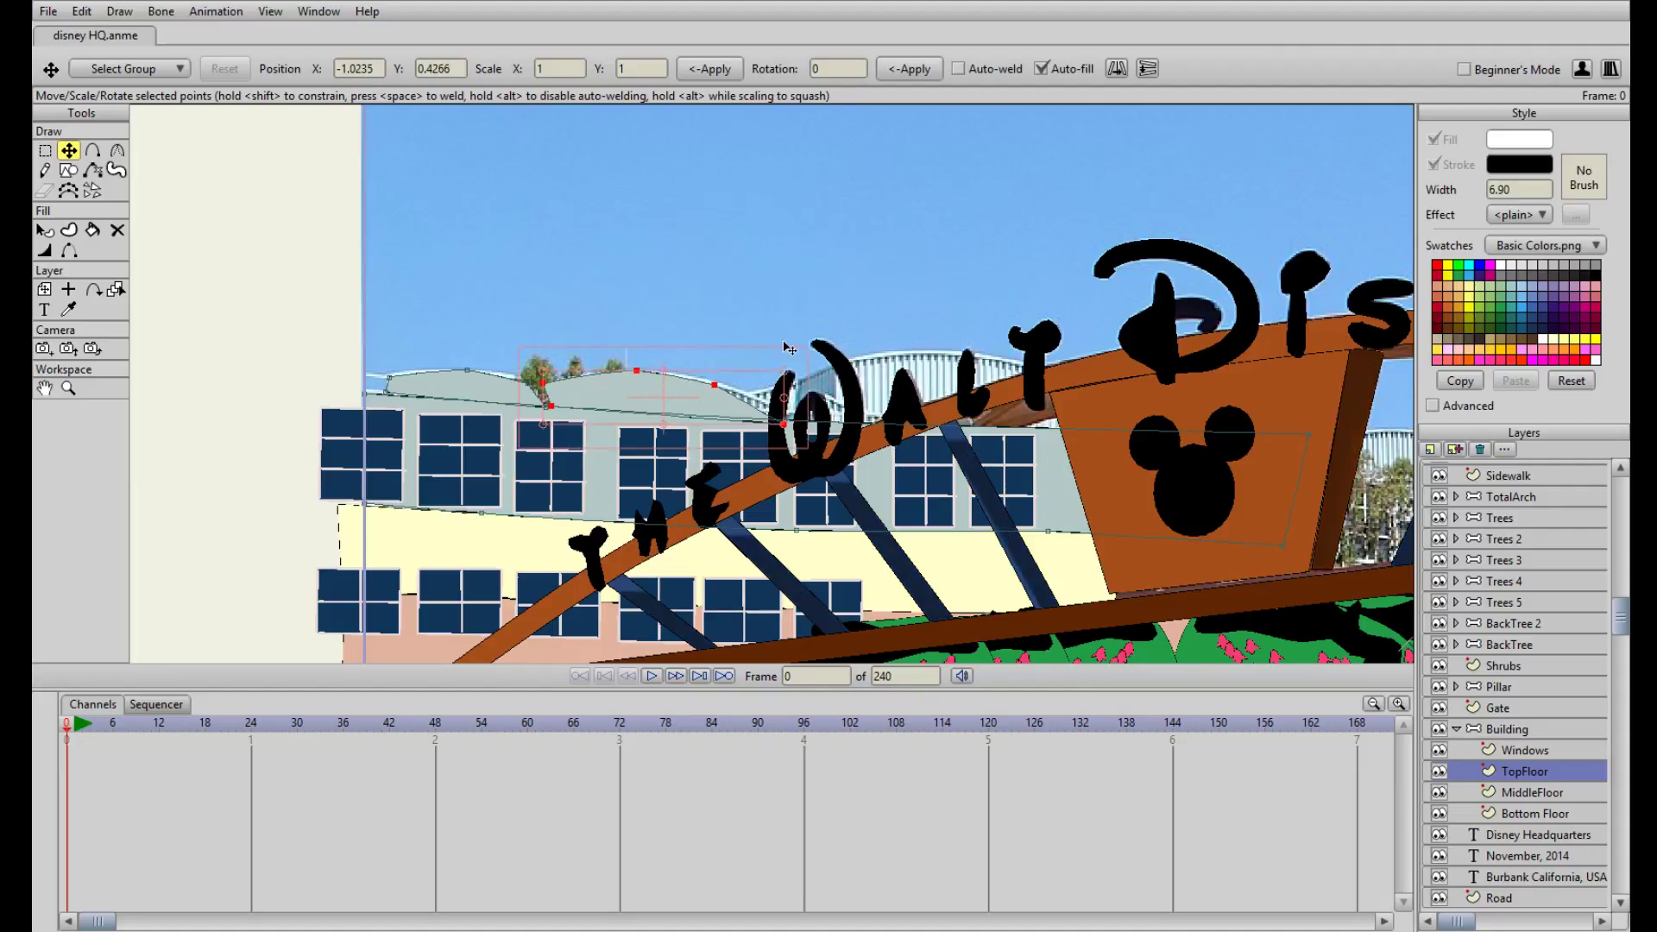
scroll(787, 347, "down", 5)
scroll(787, 347, "up", 5)
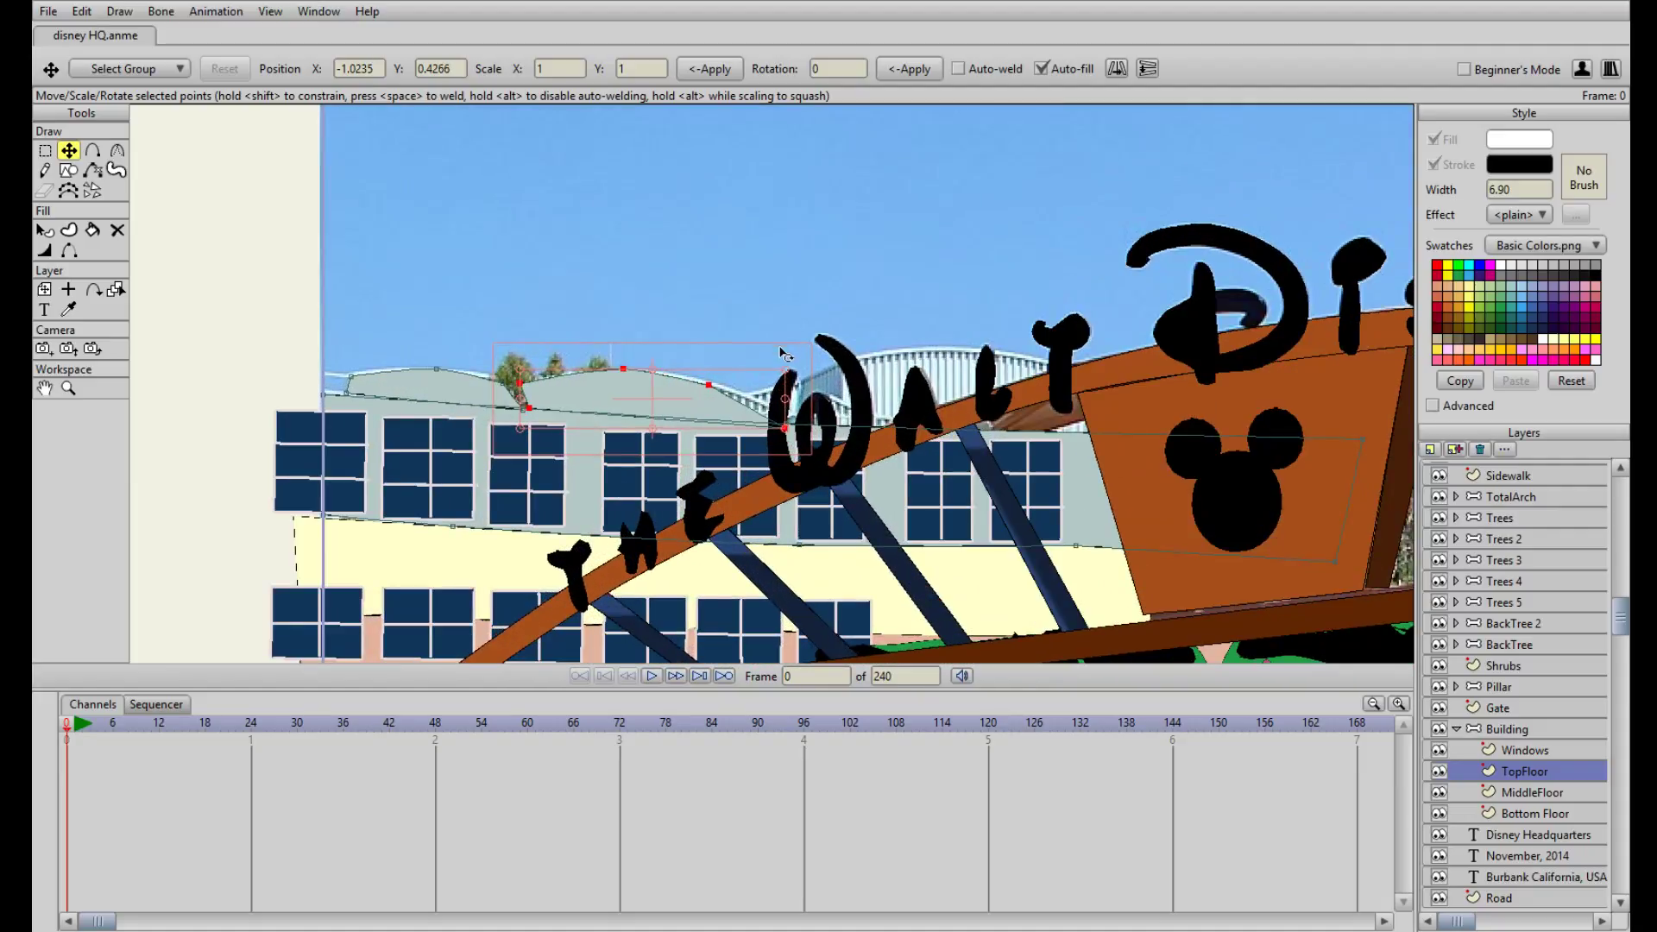
left_click_drag(673, 394, 636, 308)
Move the smaller curved roof shape up off the building and outside the canvas frame
left_click(461, 385)
left_click_drag(460, 389, 462, 222)
scroll(661, 313, "down", 5)
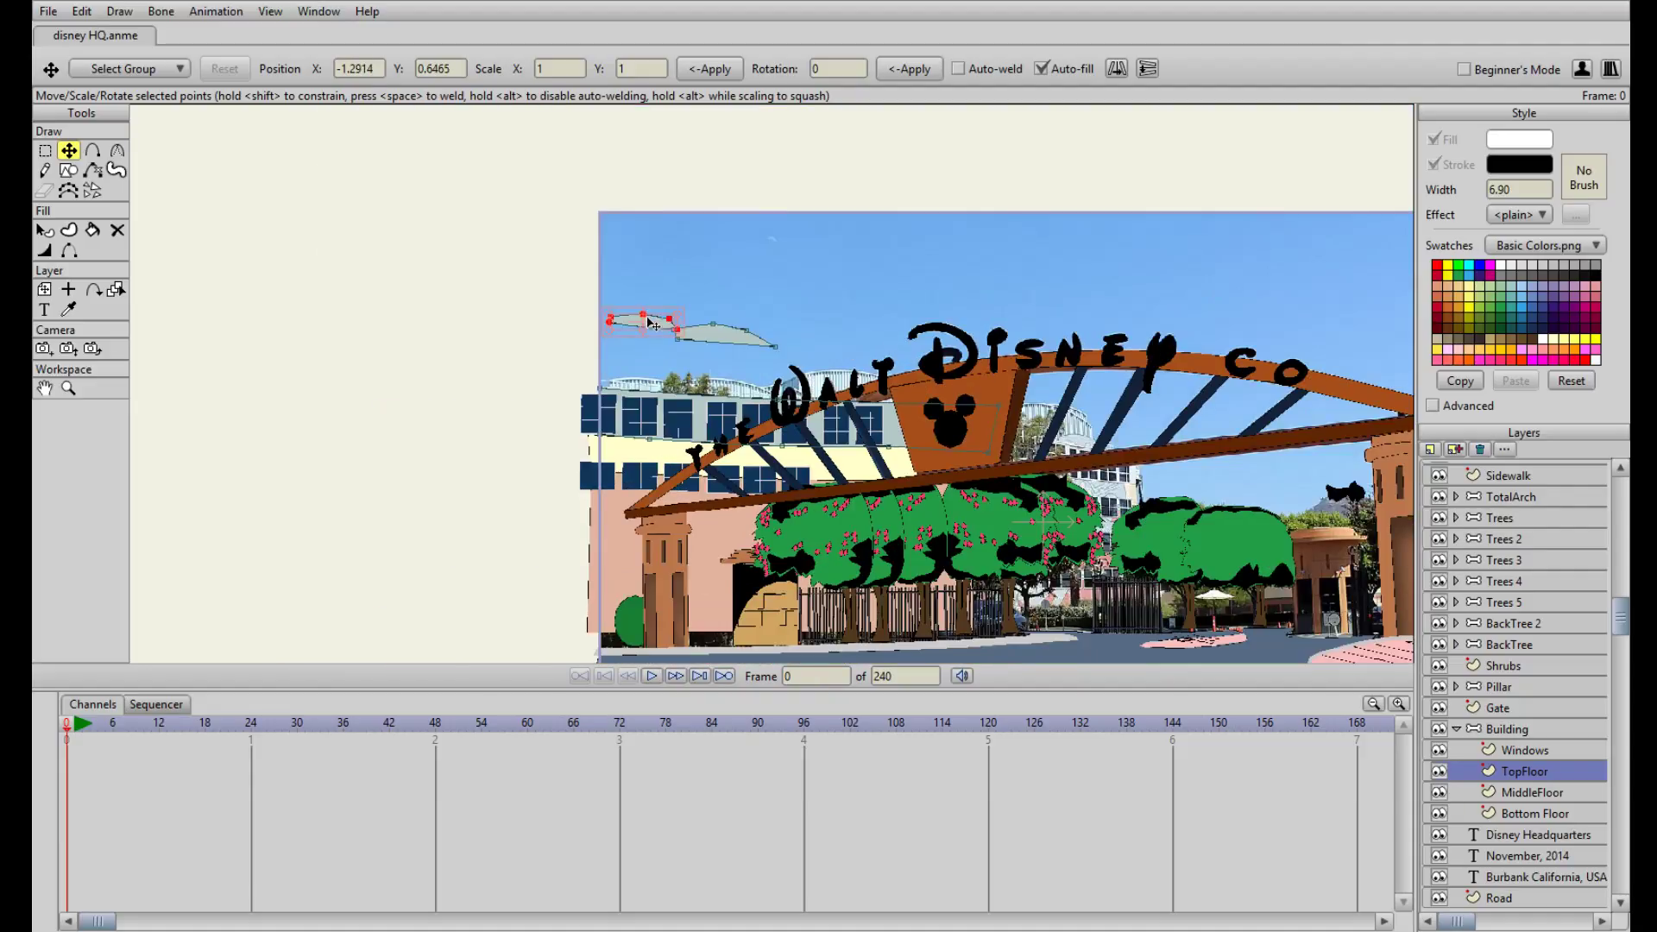
left_click_drag(659, 326, 555, 281)
Move the larger curved roof shape back onto the top floor behind the Mickey sign and align its lower corners with the roofline
left_click(744, 330)
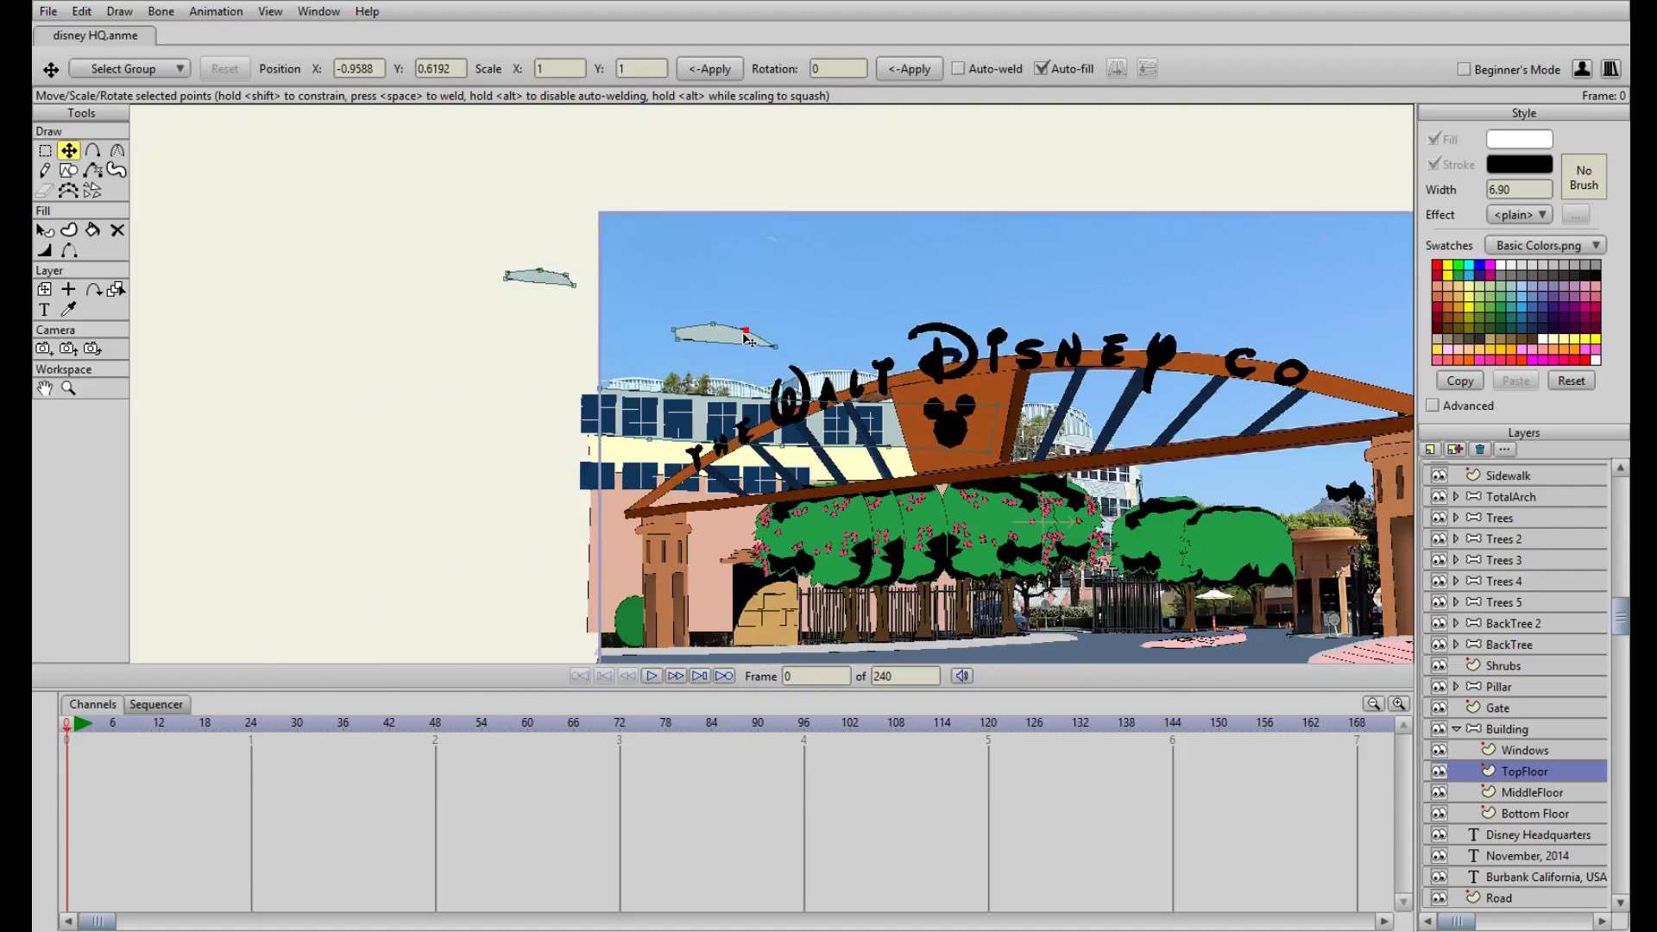
left_click_drag(729, 341, 940, 388)
scroll(941, 388, "up", 5)
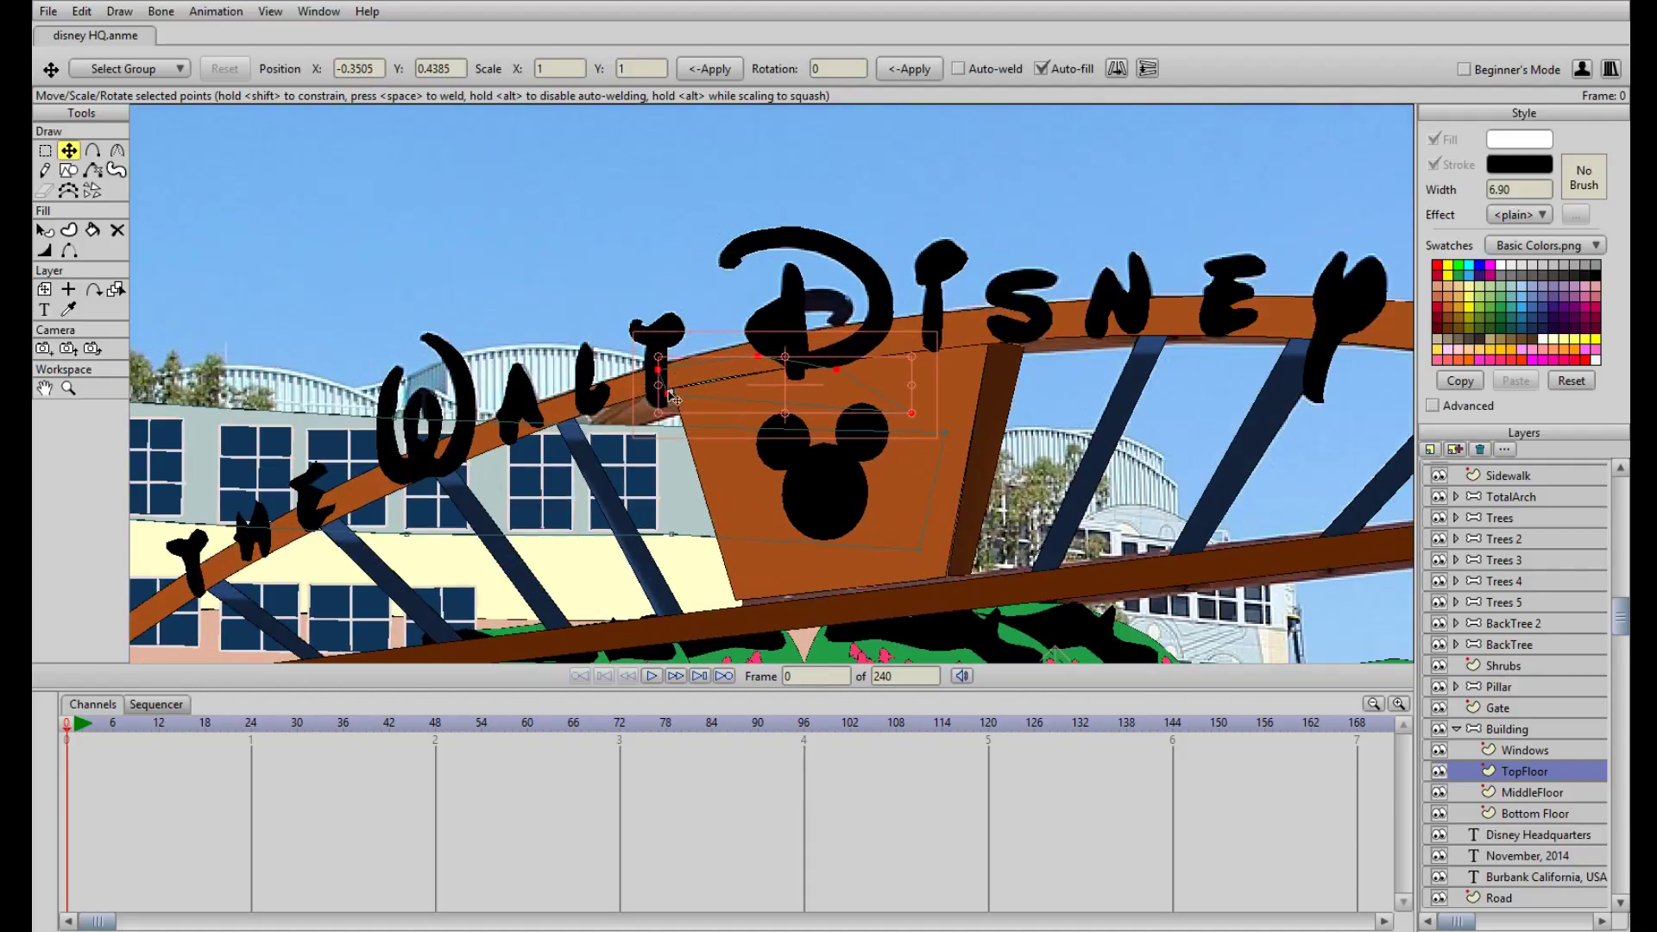
left_click_drag(670, 402, 664, 430)
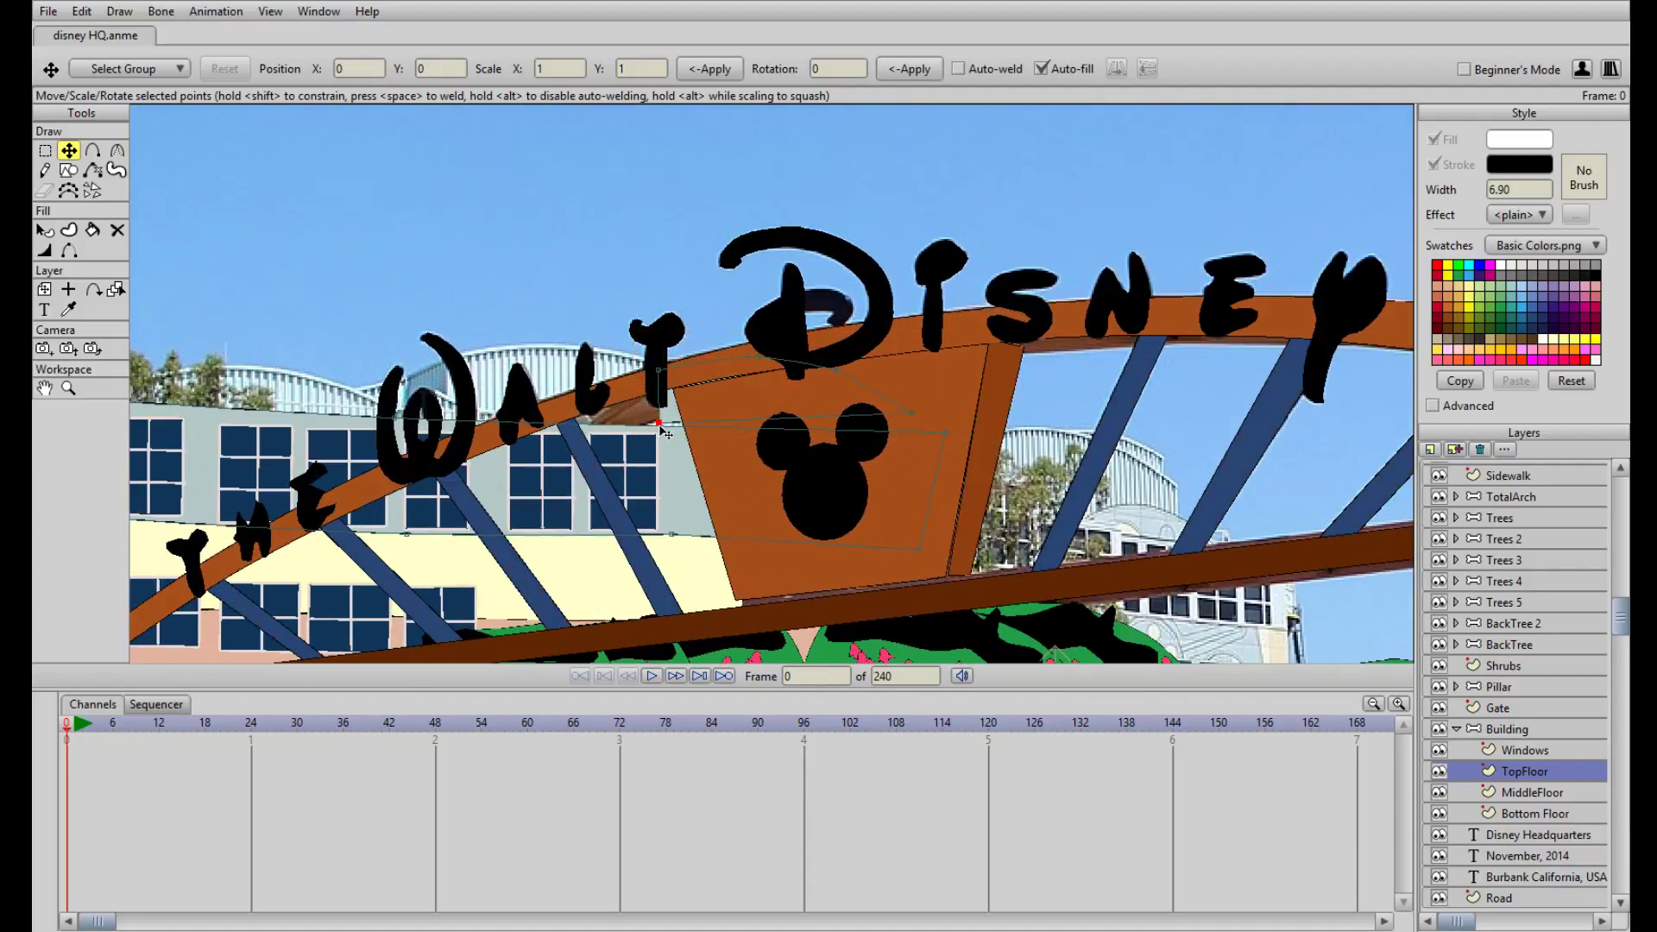
left_click_drag(941, 430, 950, 439)
left_click(354, 410)
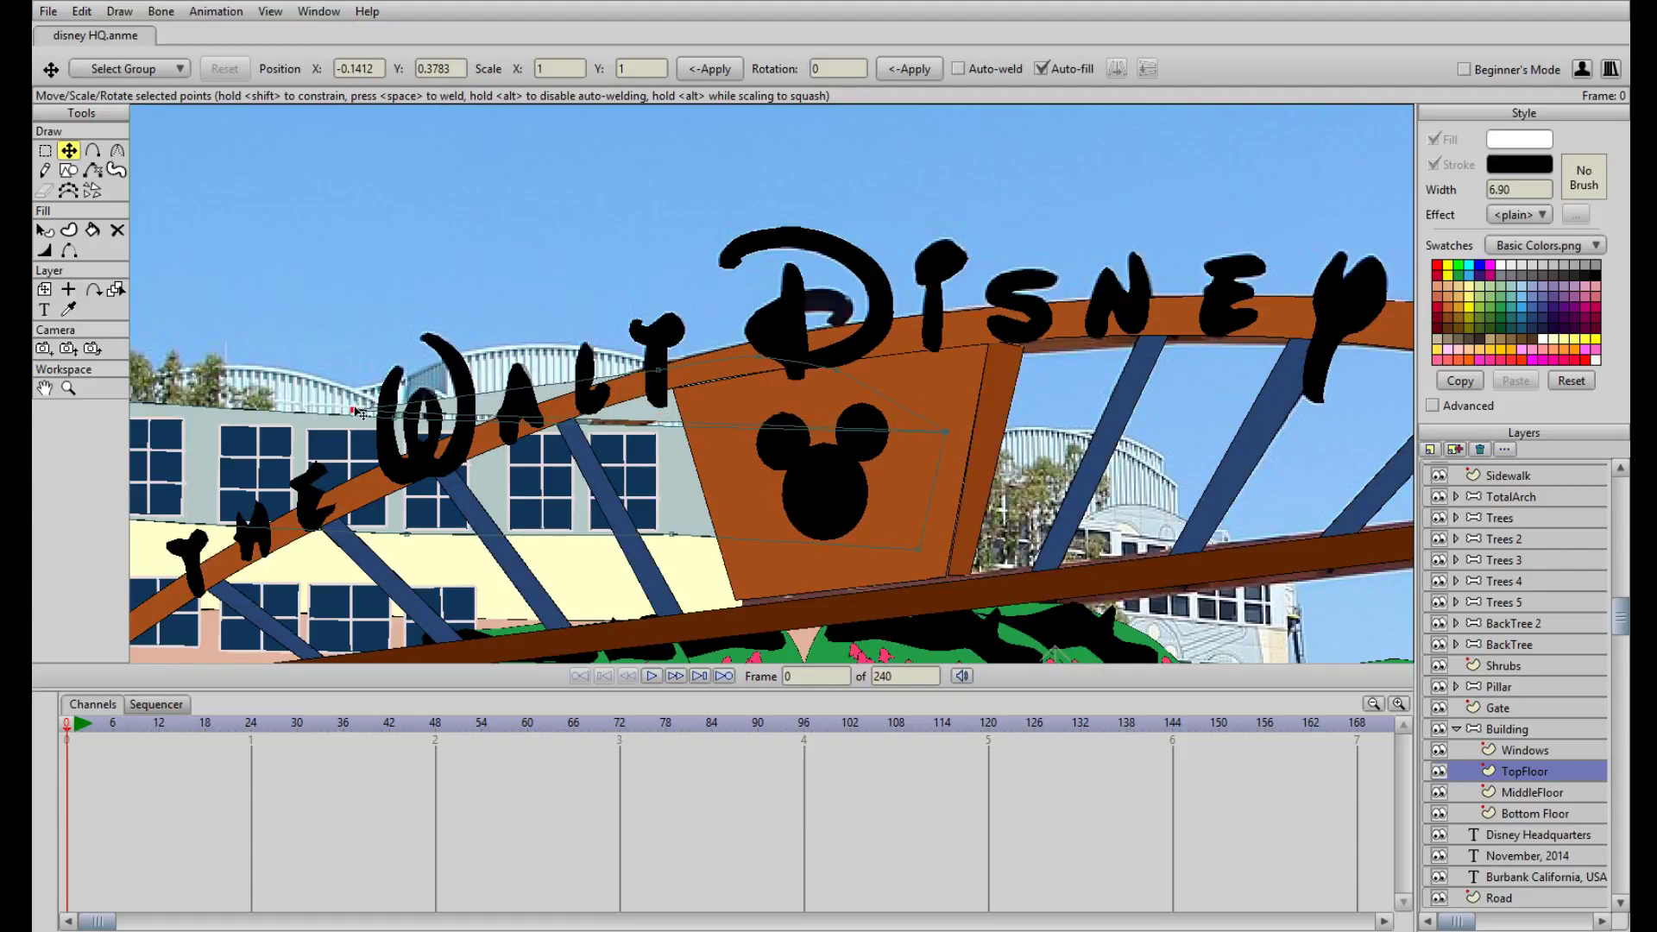
Reposition the larger roof shape's upper points to follow the photographed curved roof behind the word Walt
left_click_drag(361, 412, 426, 366)
left_click(595, 356)
left_click(757, 355)
left_click_drag(757, 355, 493, 346)
left_click(427, 366)
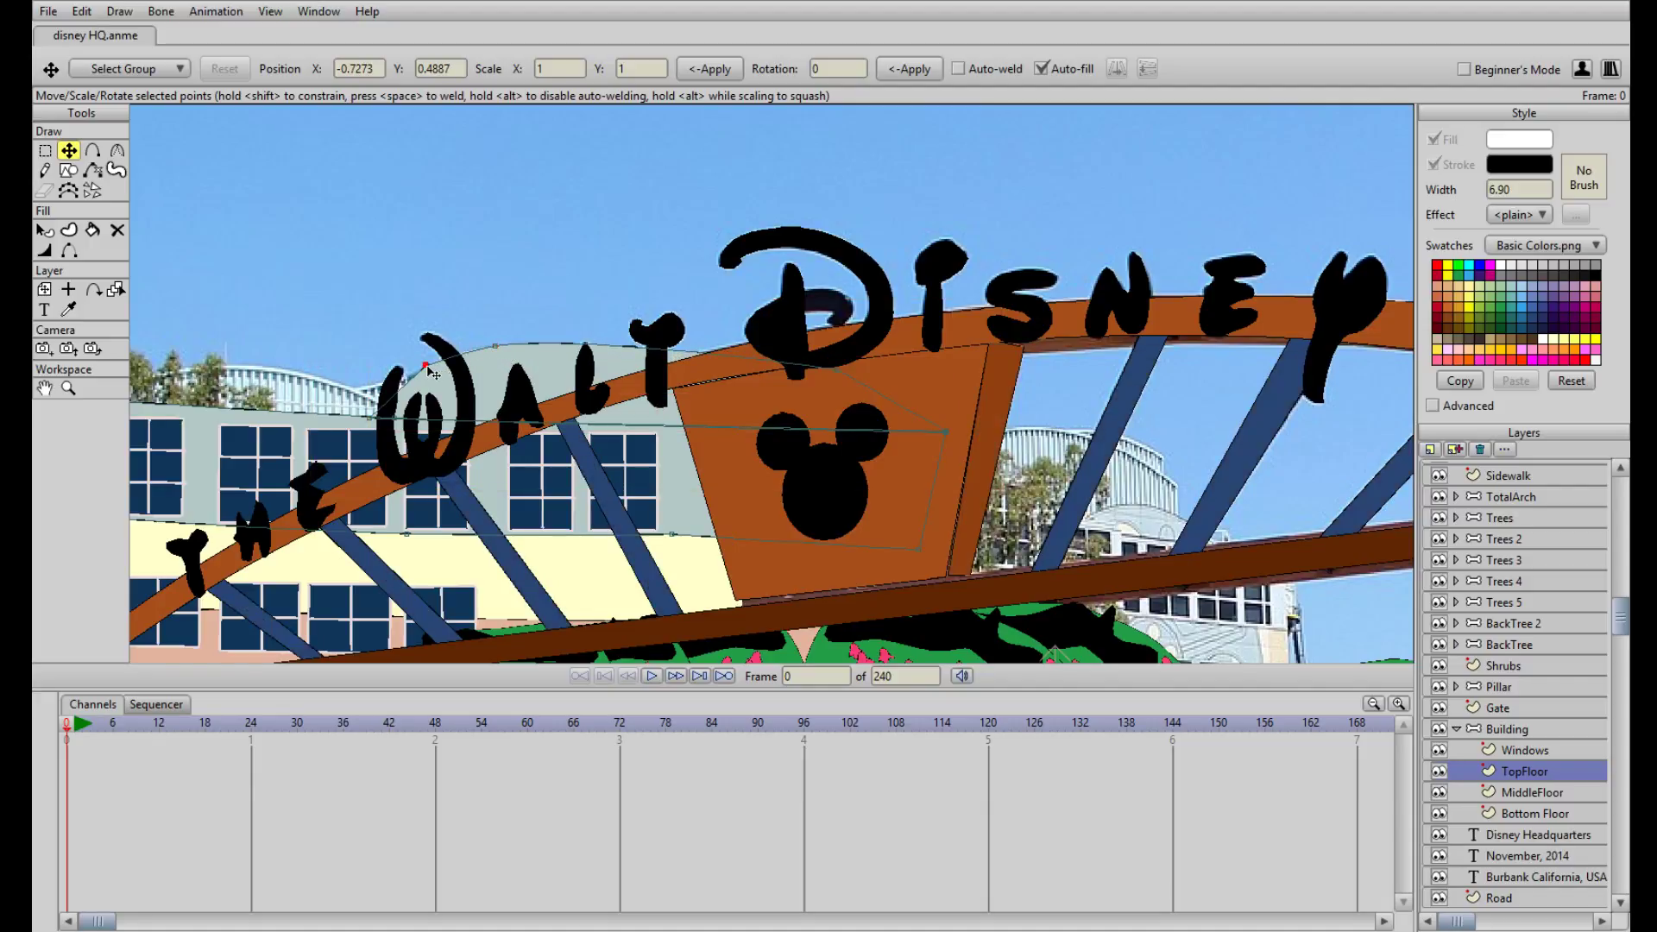
left_click(831, 374)
left_click_drag(830, 374, 663, 356)
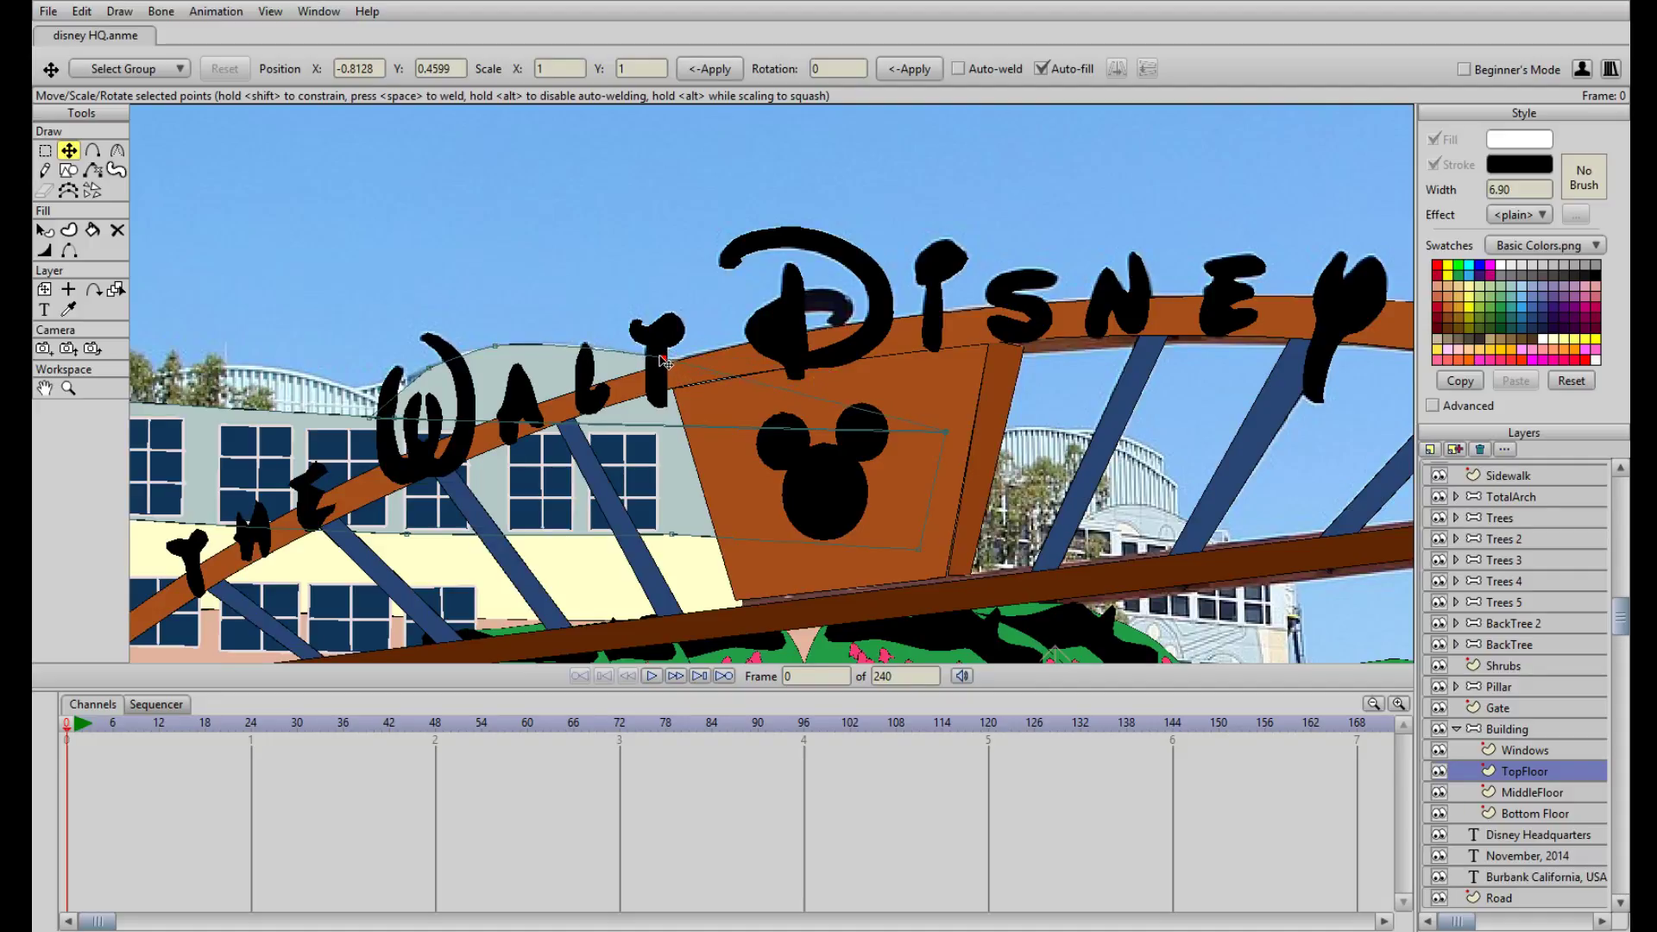
Move the smaller curved roof shape back inside the canvas frame, onto the top floor beside the letter W
left_click_drag(437, 280, 824, 353)
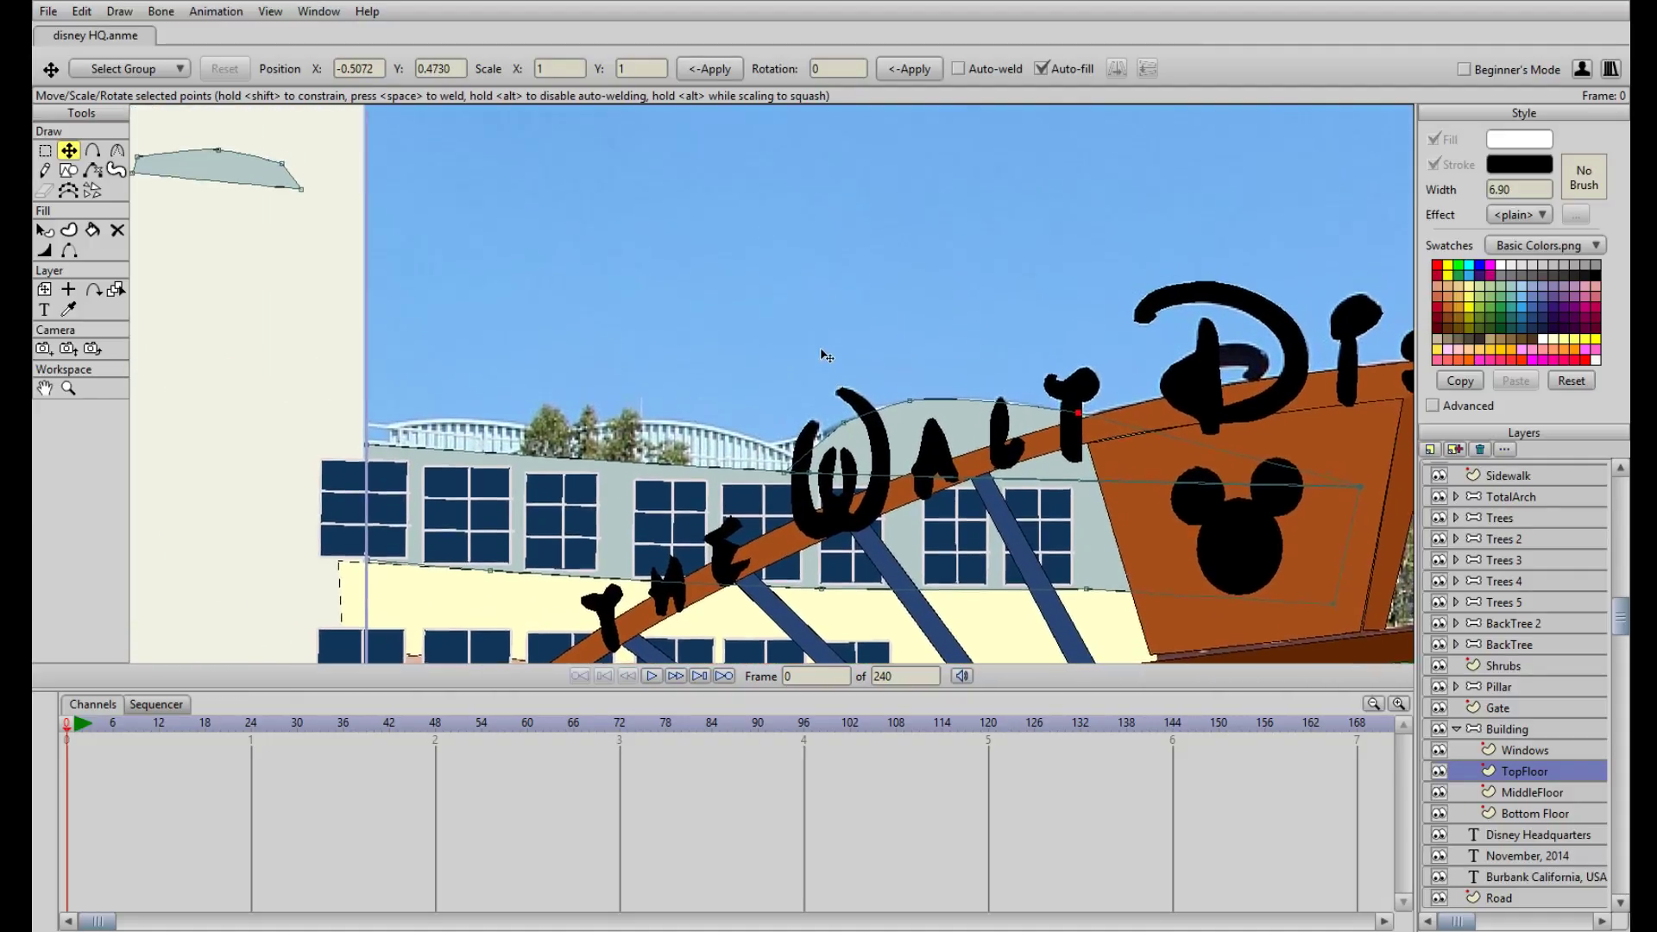
left_click(278, 200)
left_click_drag(278, 200, 792, 488)
left_click(556, 461)
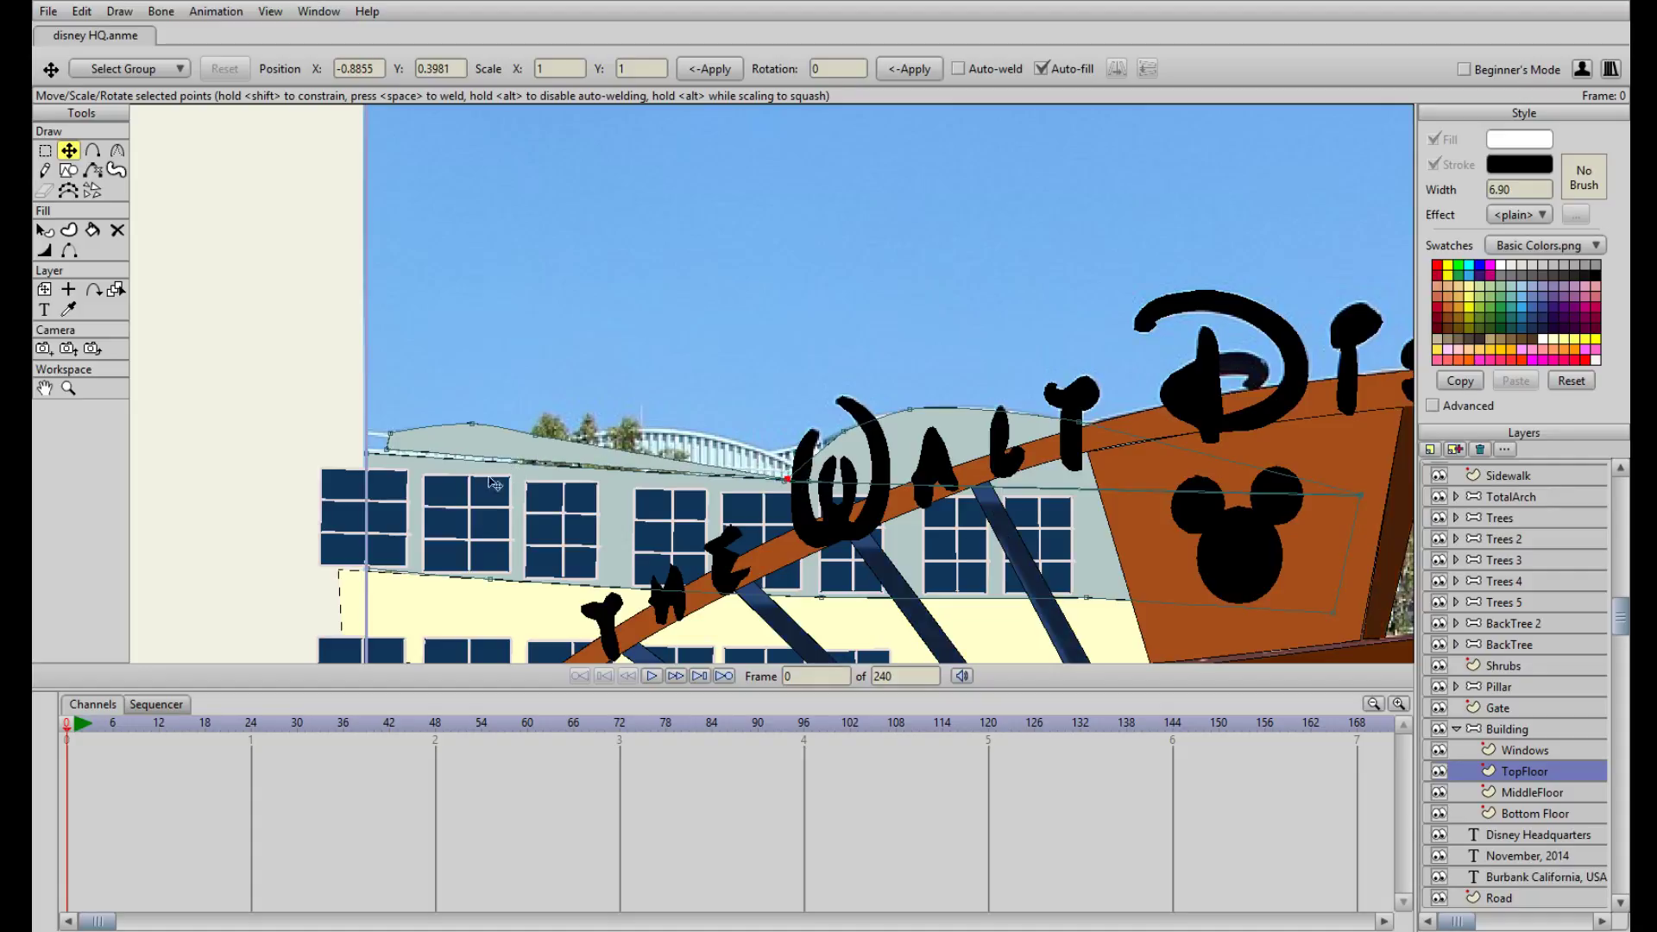
Reposition the smaller roof shape's corner and curve points to match the photographed roof above the leftmost windows
left_click_drag(394, 453, 362, 452)
mouse_move(470, 424)
left_mouse_down()
mouse_move(494, 439)
mouse_move(440, 425)
left_mouse_up()
left_click_drag(783, 483, 759, 450)
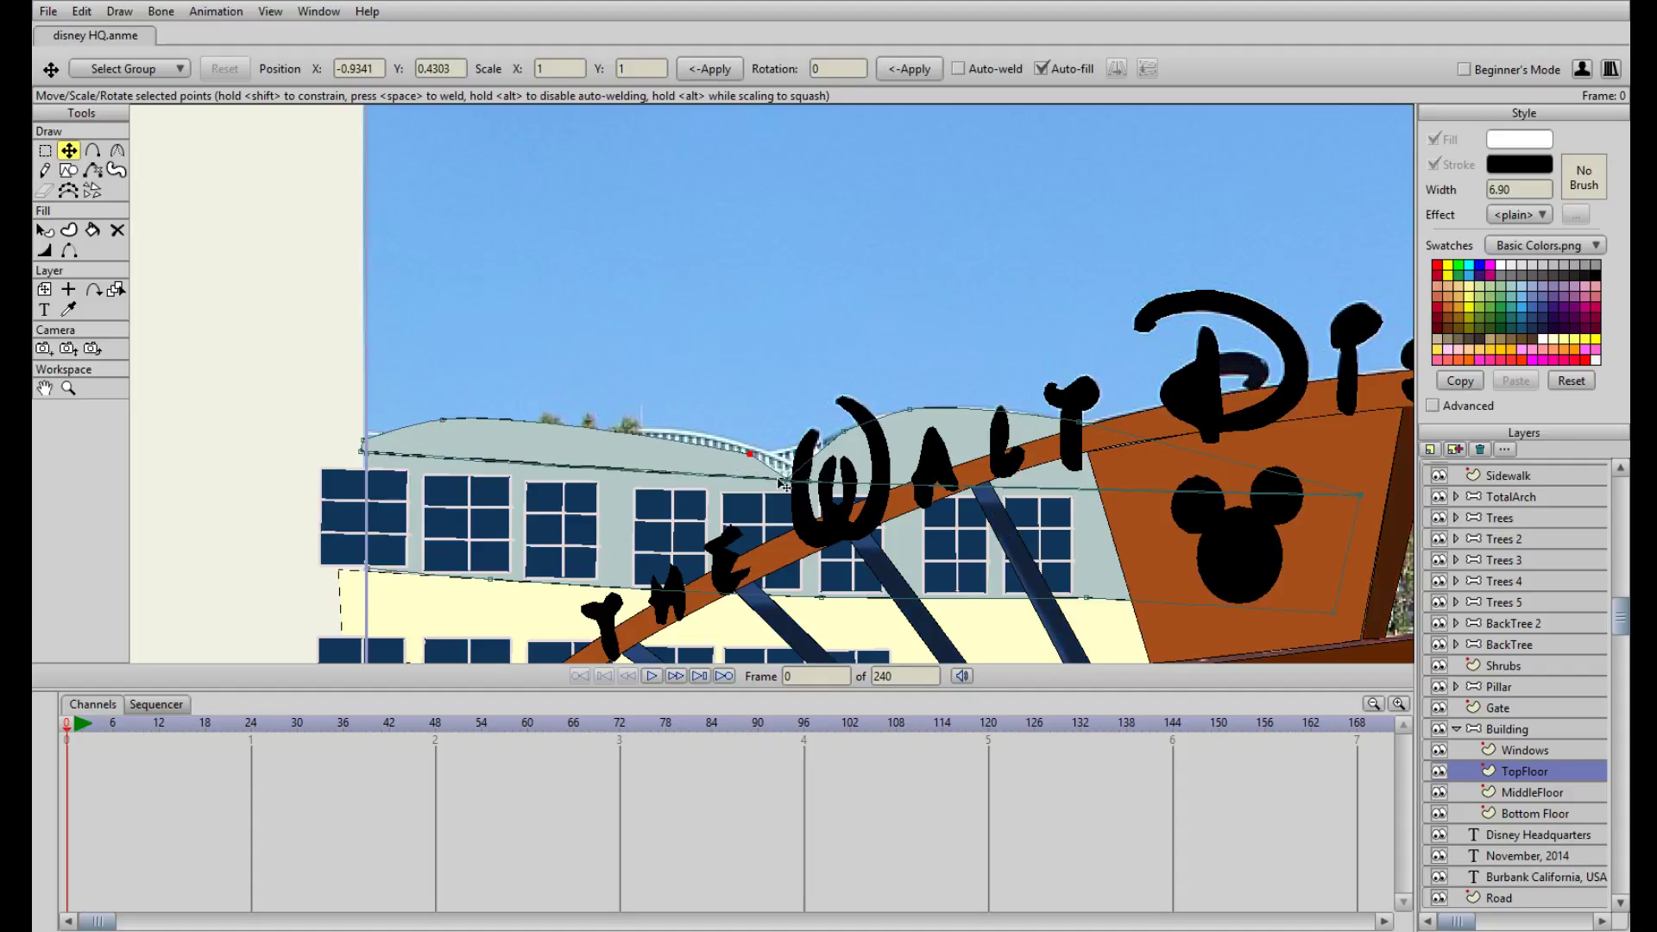
scroll(792, 482, "up", 3)
left_click_drag(835, 580, 598, 447)
left_click_drag(582, 533, 653, 533)
left_click_drag(491, 467, 605, 501)
mouse_move(290, 399)
left_mouse_down()
mouse_move(615, 347)
mouse_move(781, 385)
mouse_move(807, 374)
left_mouse_up()
left_click_drag(600, 269, 852, 270)
left_click_drag(375, 312, 643, 318)
mouse_move(424, 304)
left_mouse_down()
mouse_move(433, 357)
mouse_move(435, 325)
left_mouse_up()
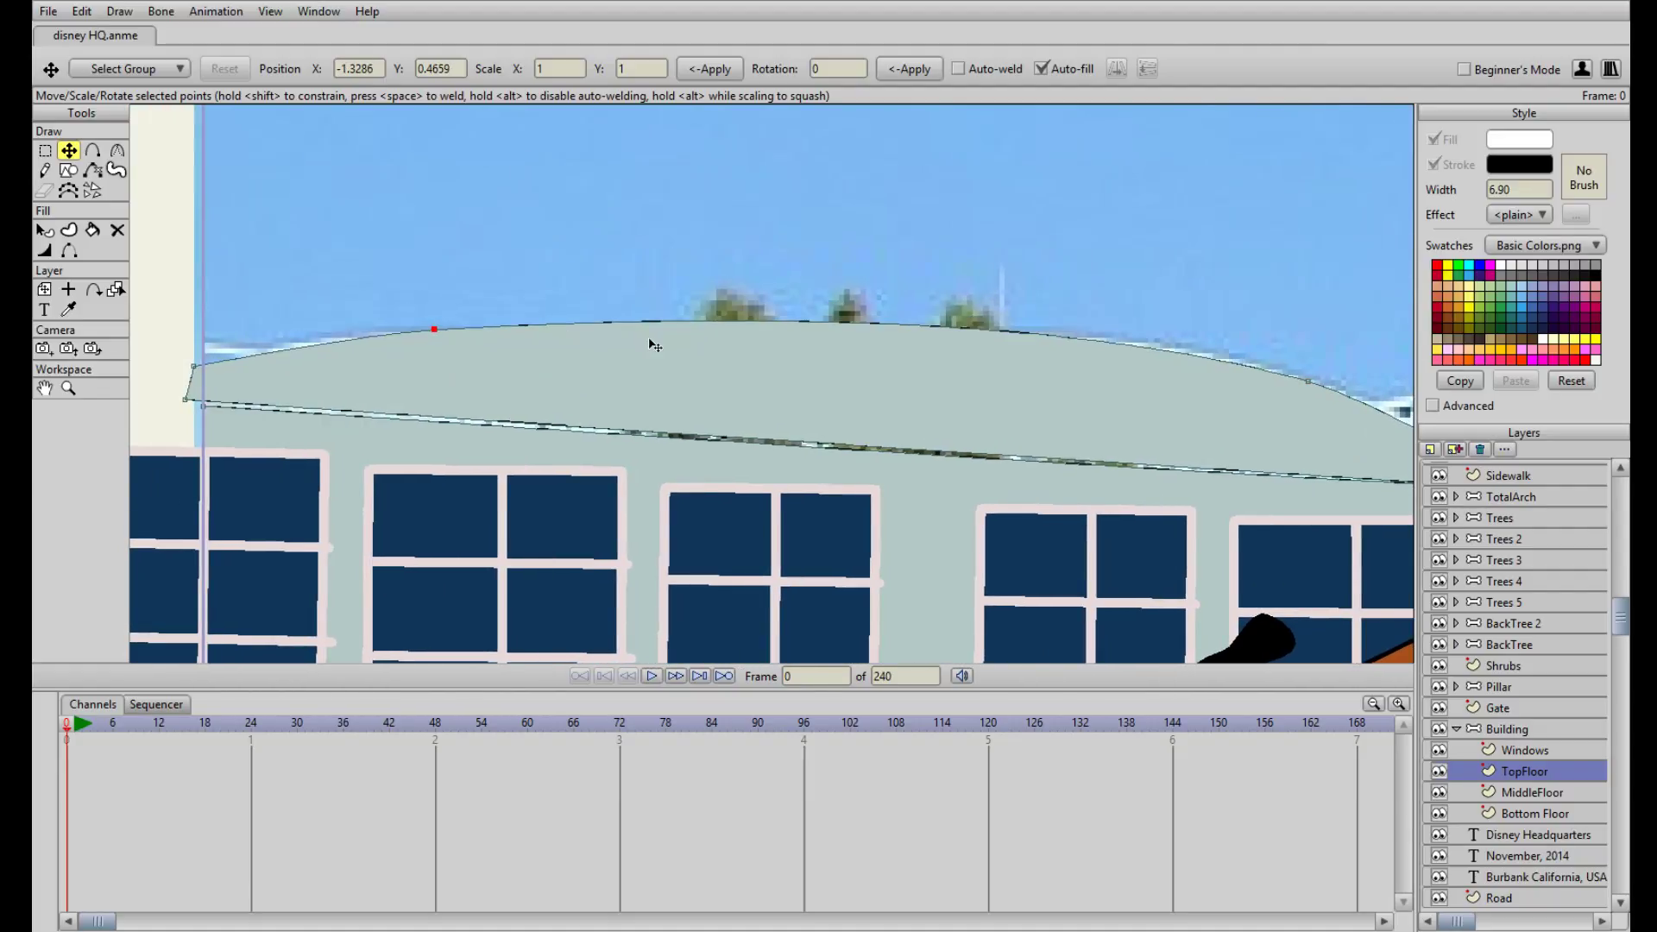
Adjust the larger roof shape's lower-left, upper-left and top points around the letter W, where the two roofs meet
scroll(664, 349, "down", 3)
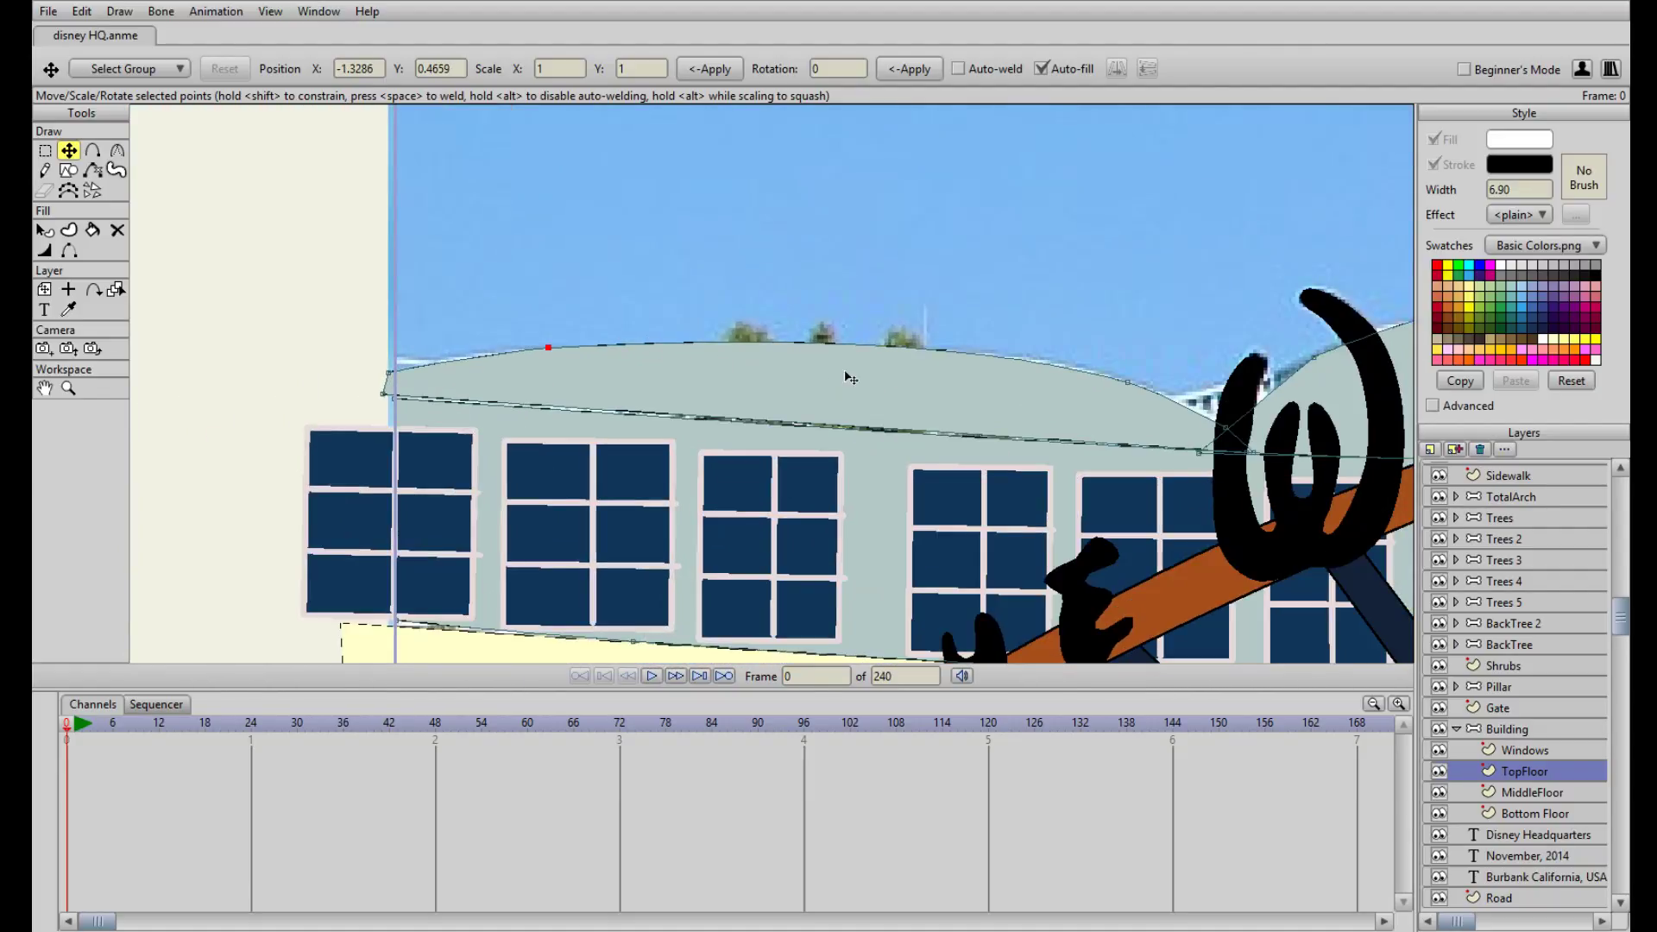
left_click_drag(838, 373, 502, 332)
scroll(702, 385, "up", 2)
scroll(779, 394, "down", 2)
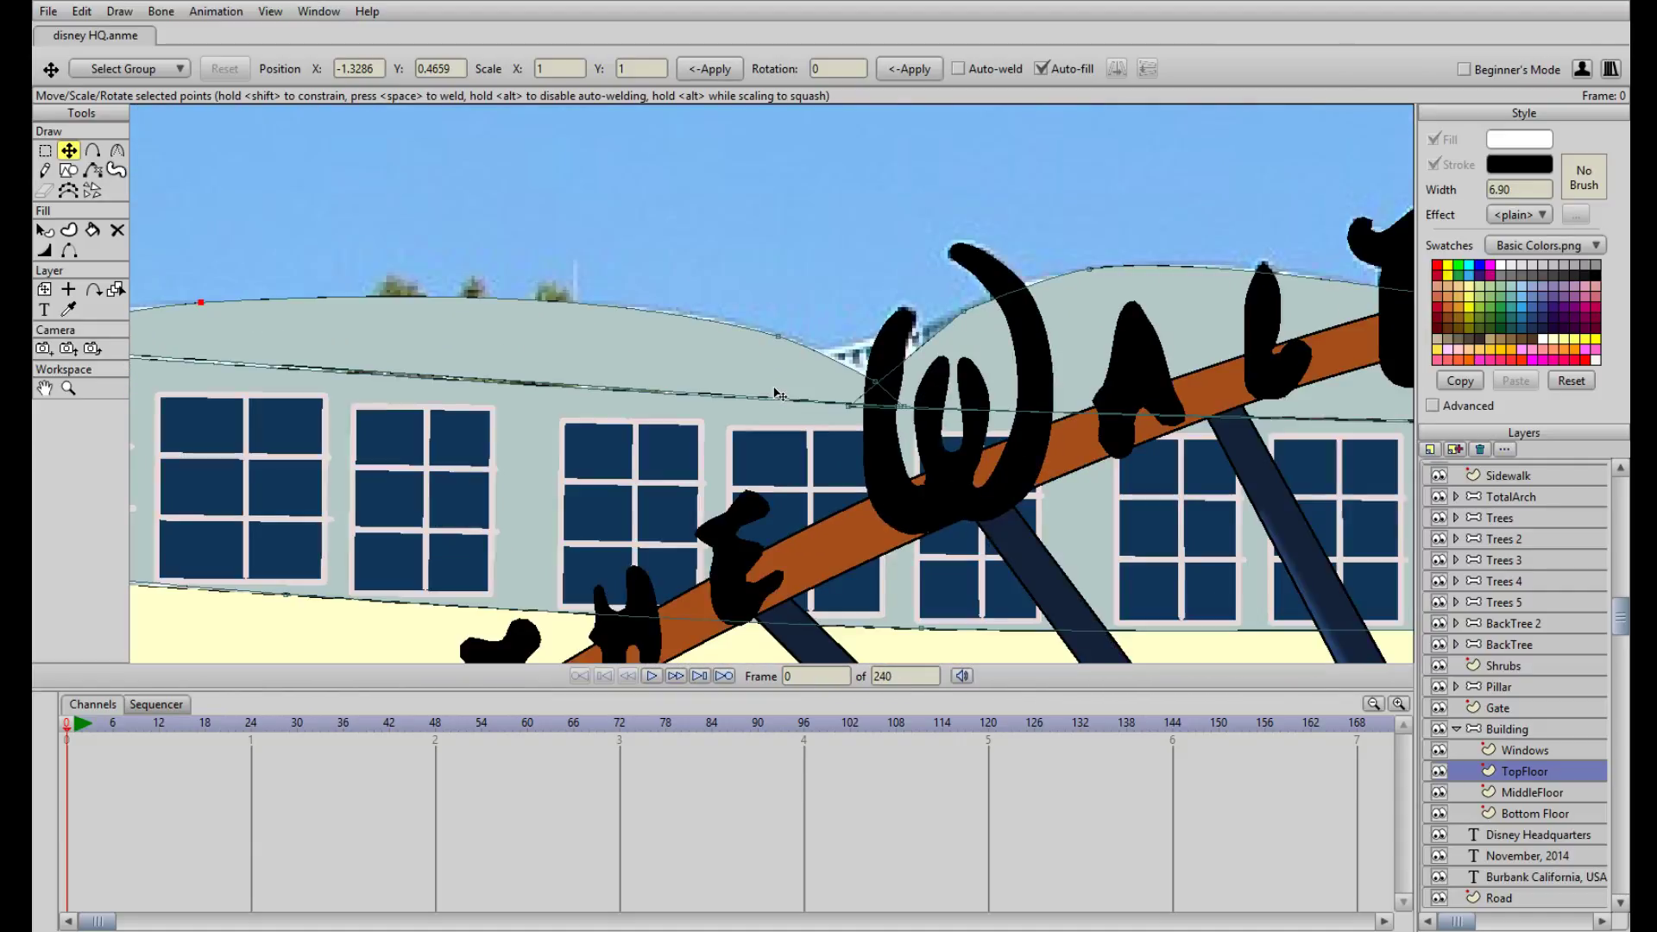
left_click(906, 408)
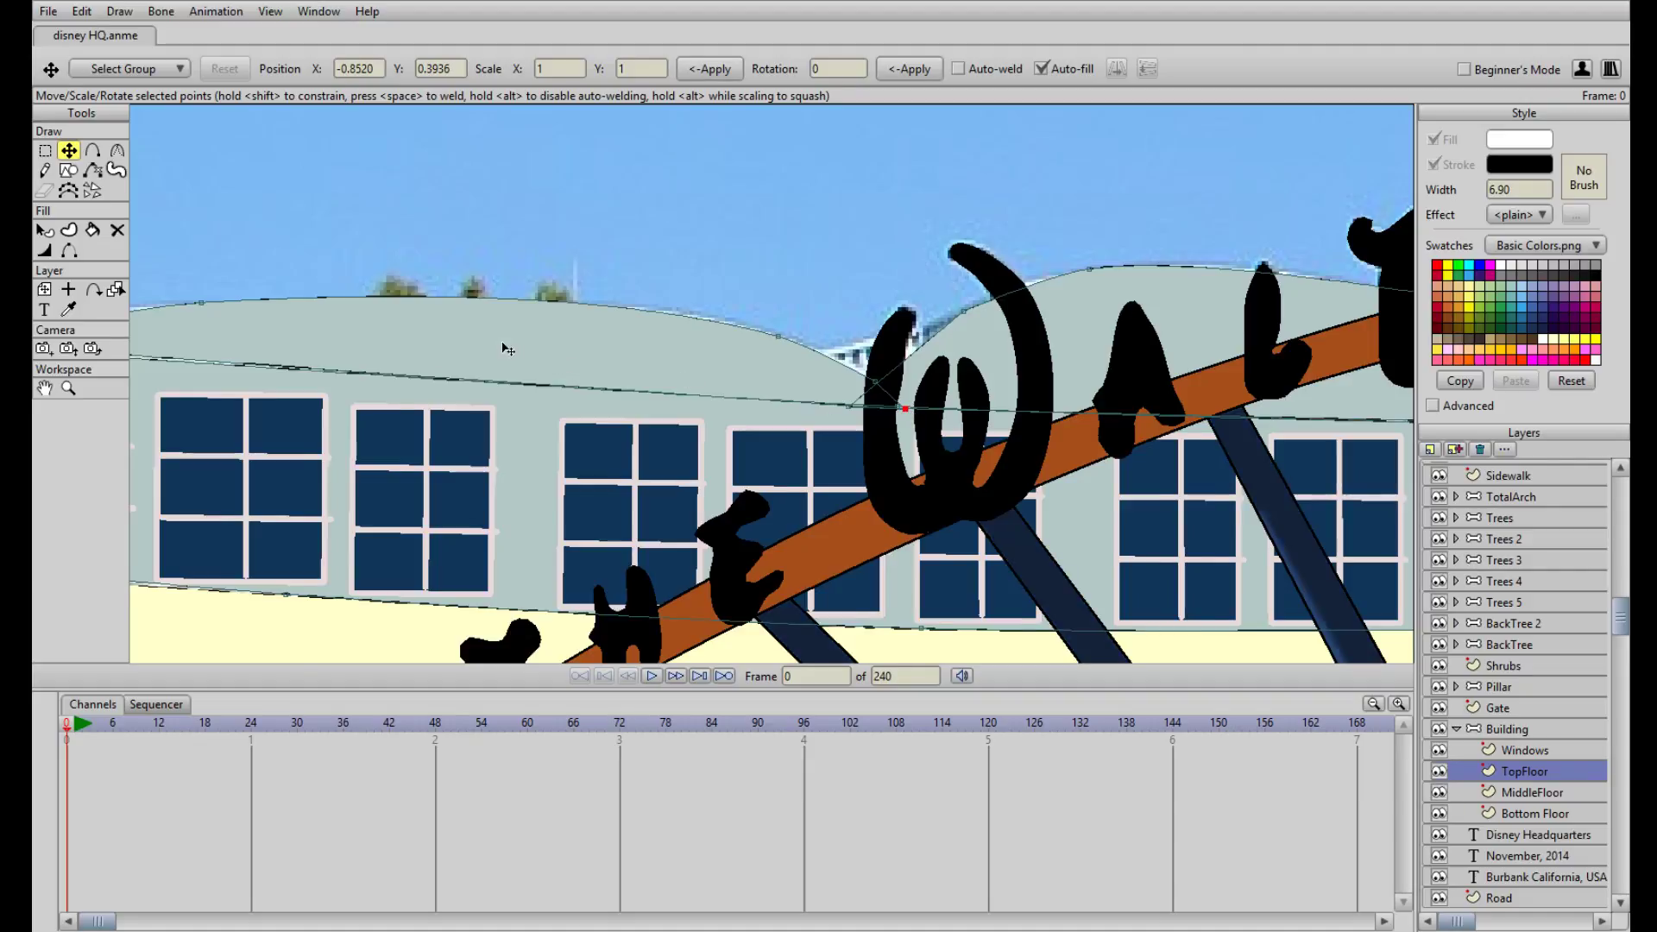
left_click_drag(507, 349, 764, 393)
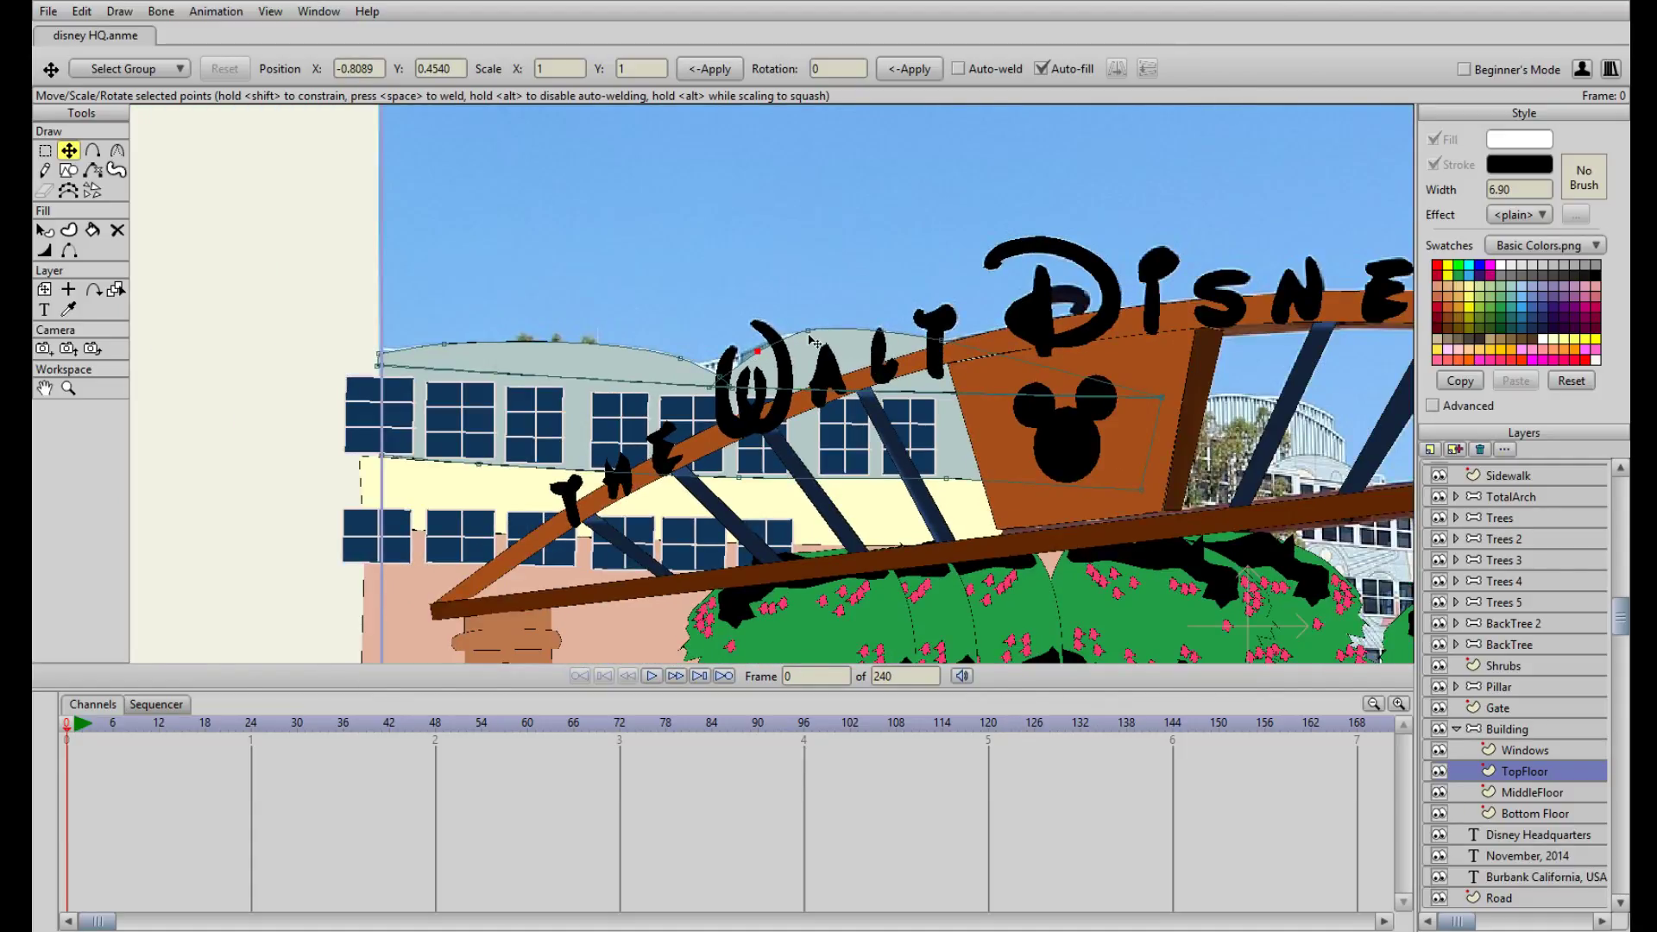
left_click(809, 334)
left_click_drag(813, 335, 811, 330)
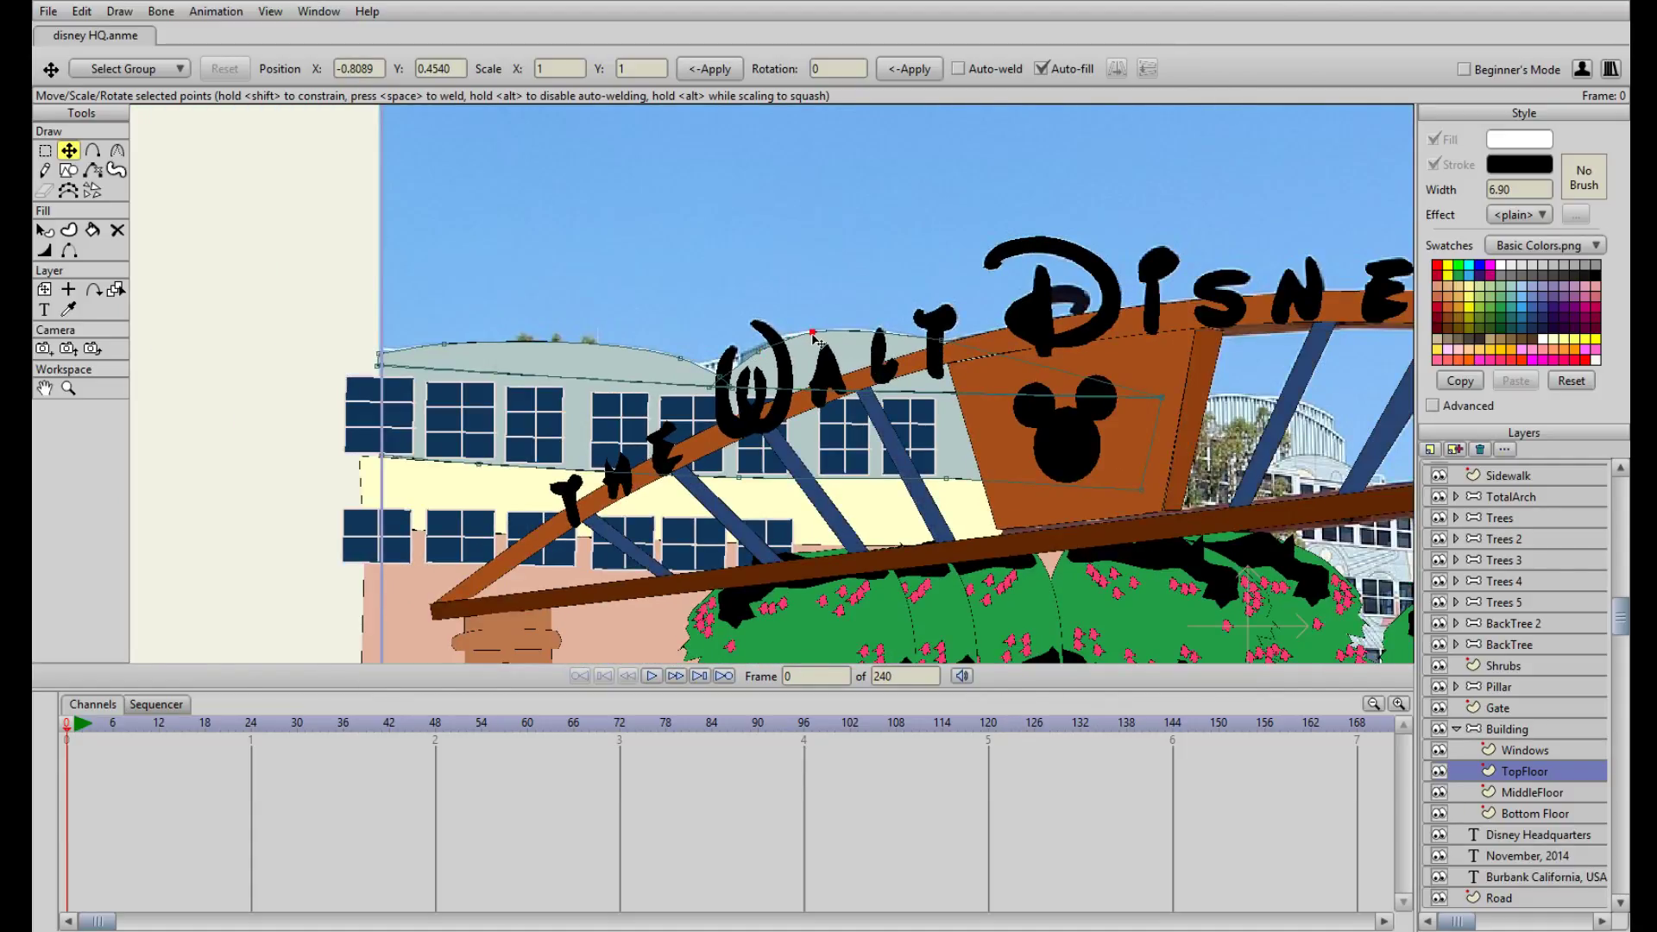
left_click(753, 350)
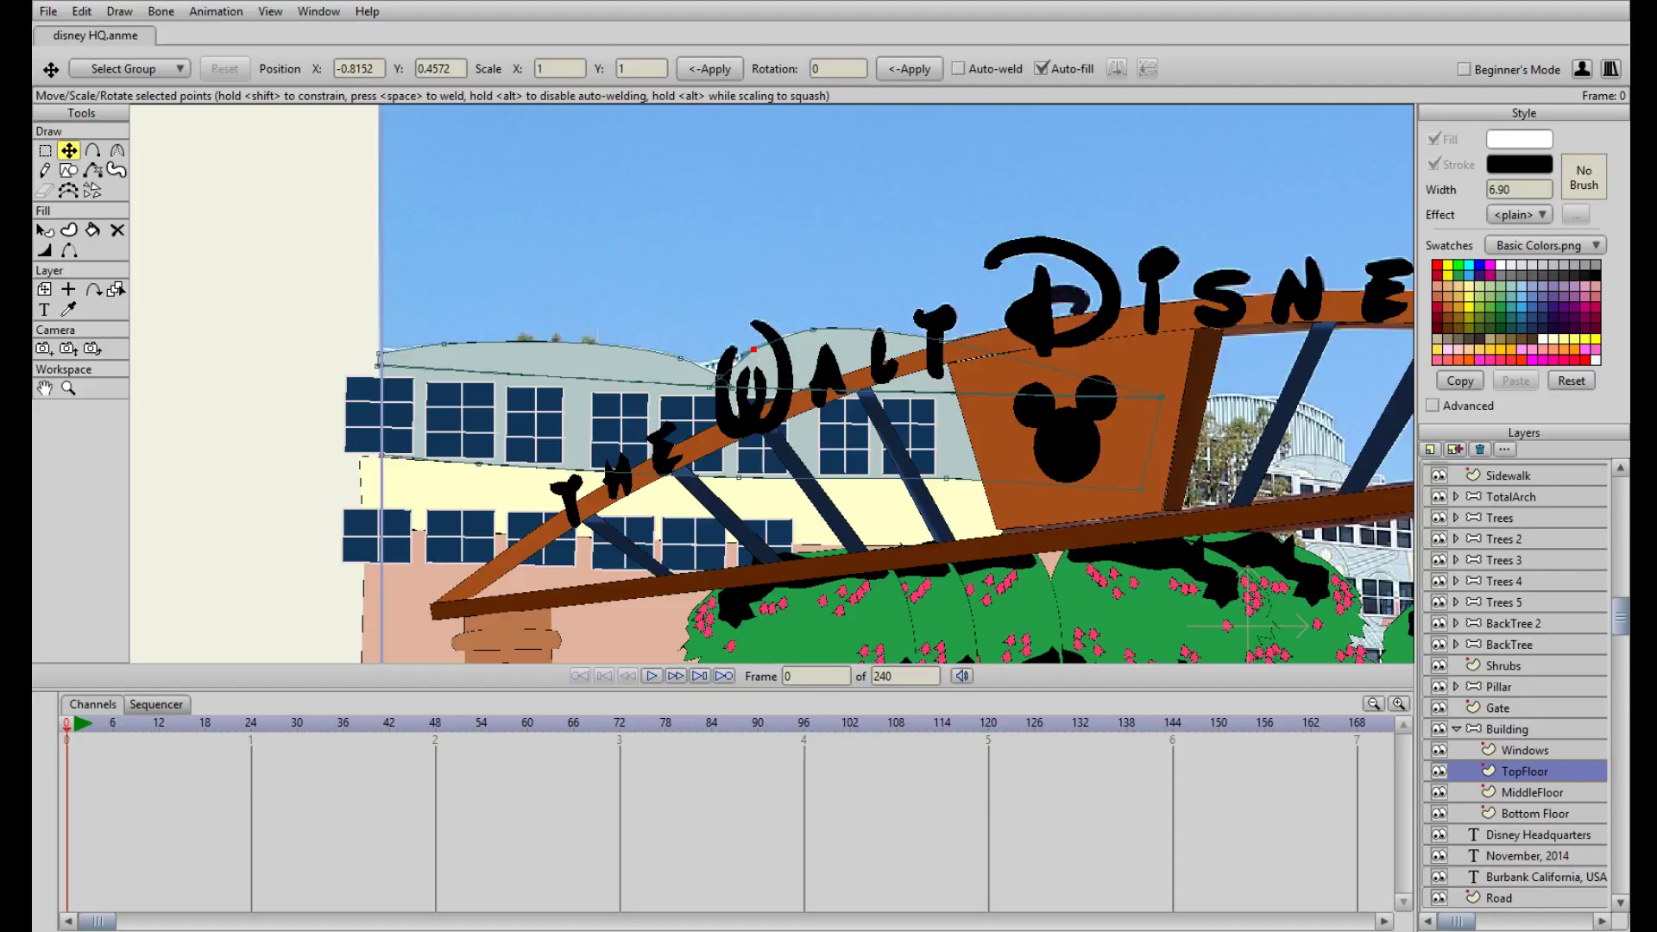
Duplicate the larger roof shape and place the copy over the photographed roof between the arch beams beside the Mickey sign
scroll(779, 396, "right", 5)
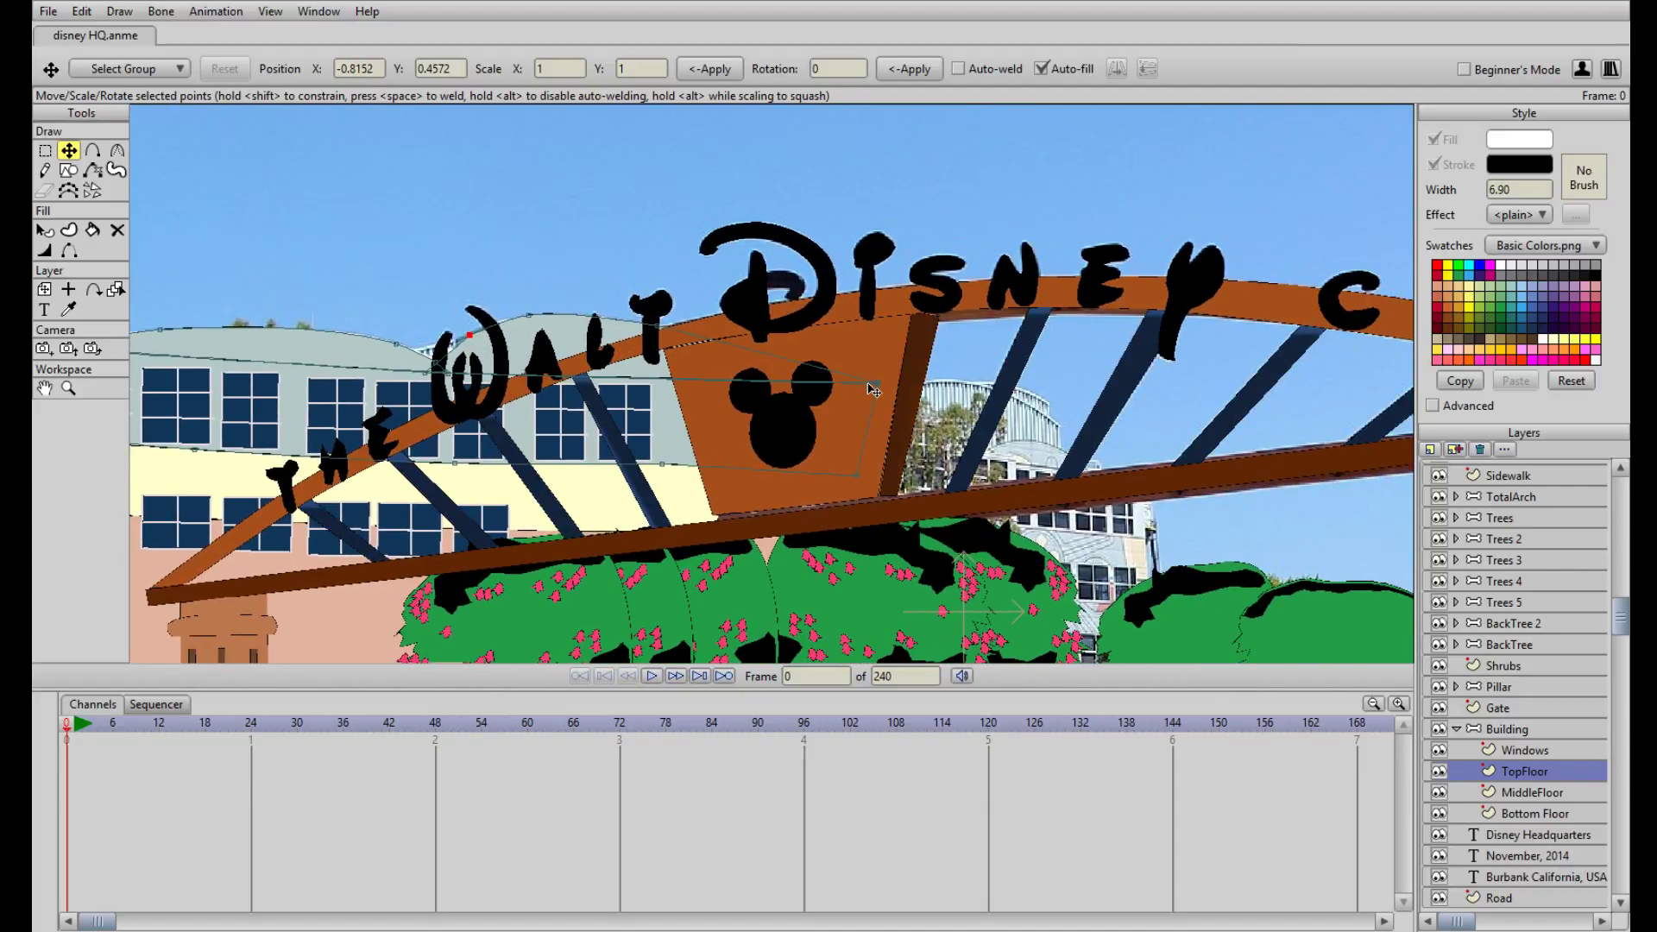
scroll(900, 387, "right", 3)
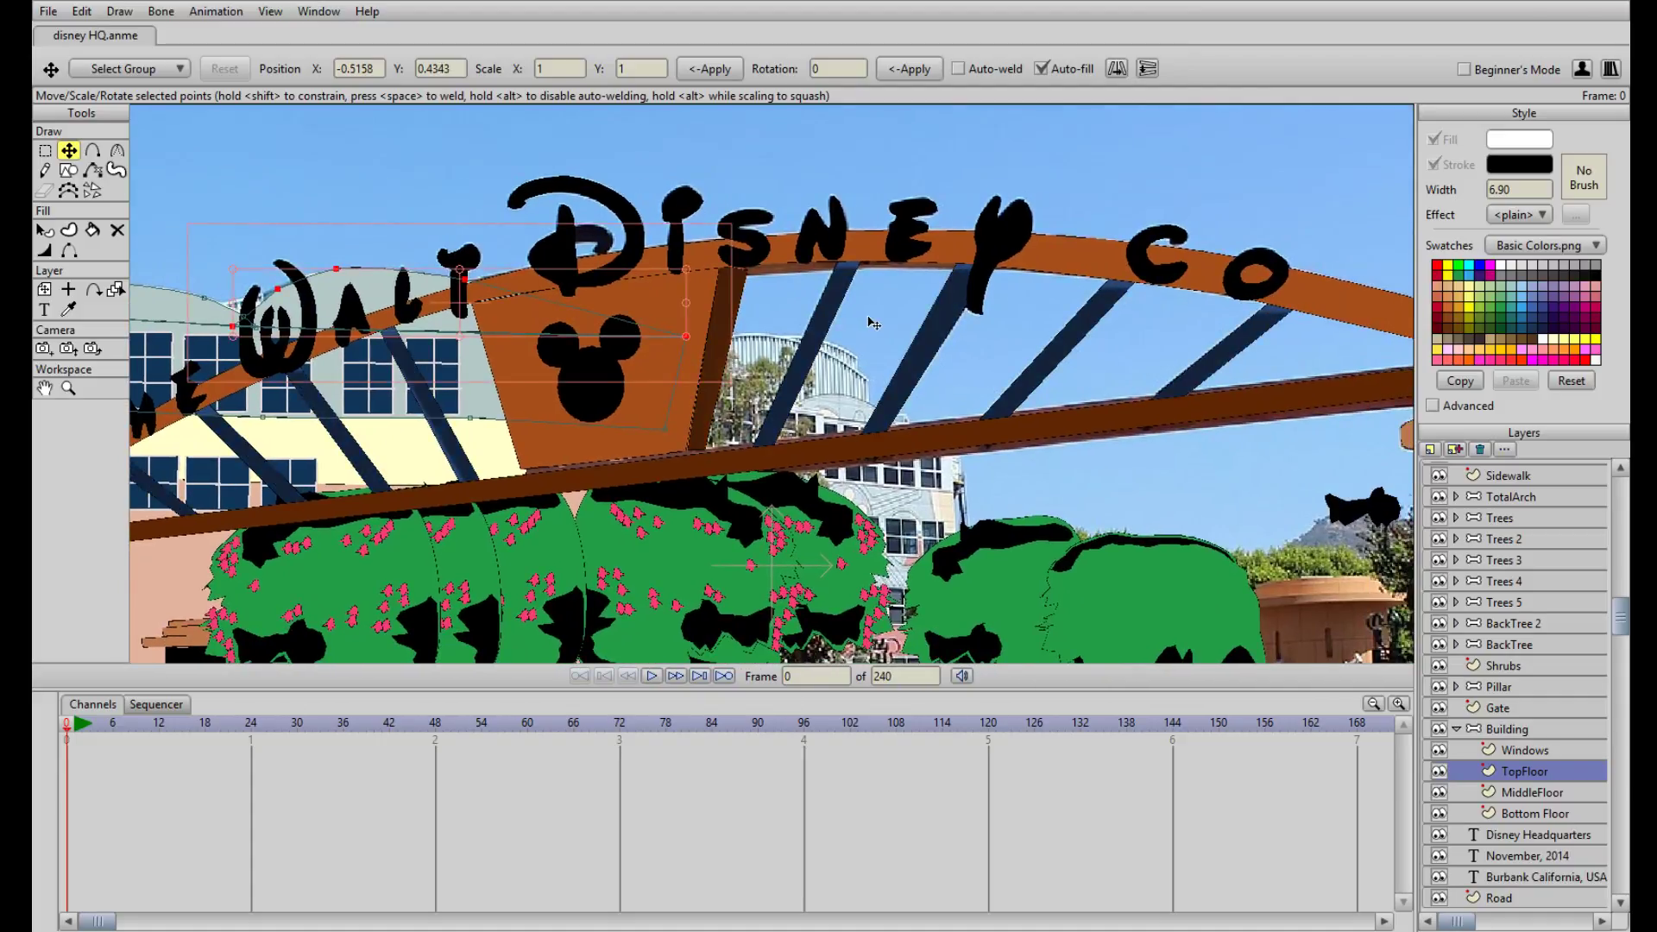
scroll(750, 318, "right", 2)
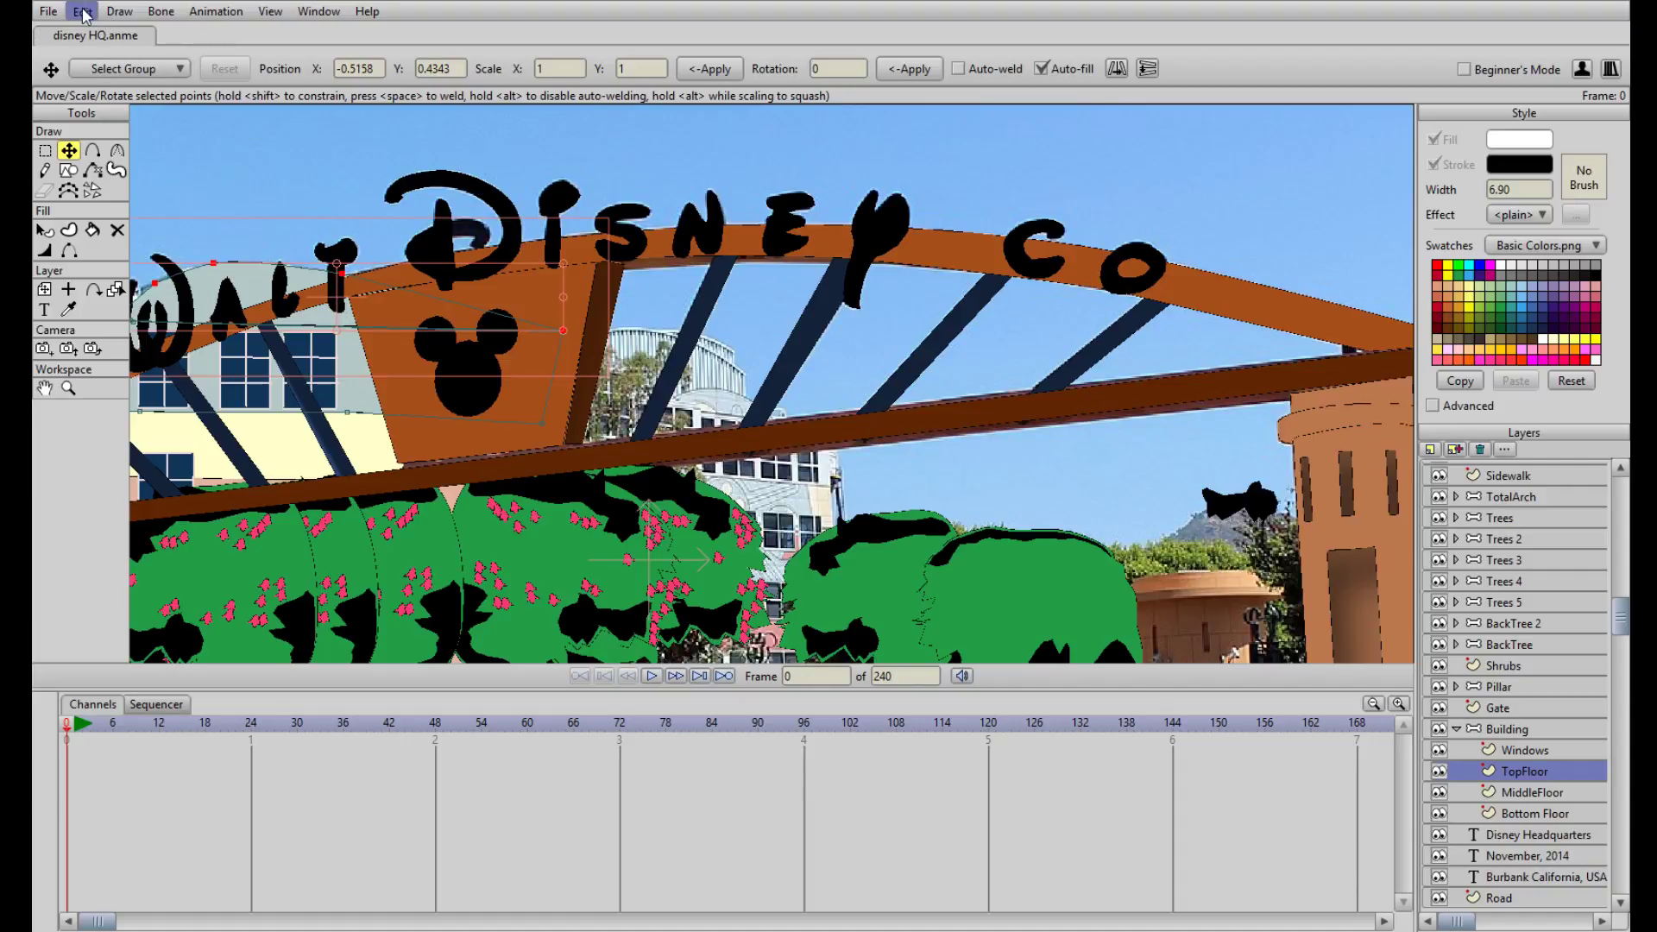
left_click_drag(337, 273, 716, 369)
scroll(718, 368, "up", 3)
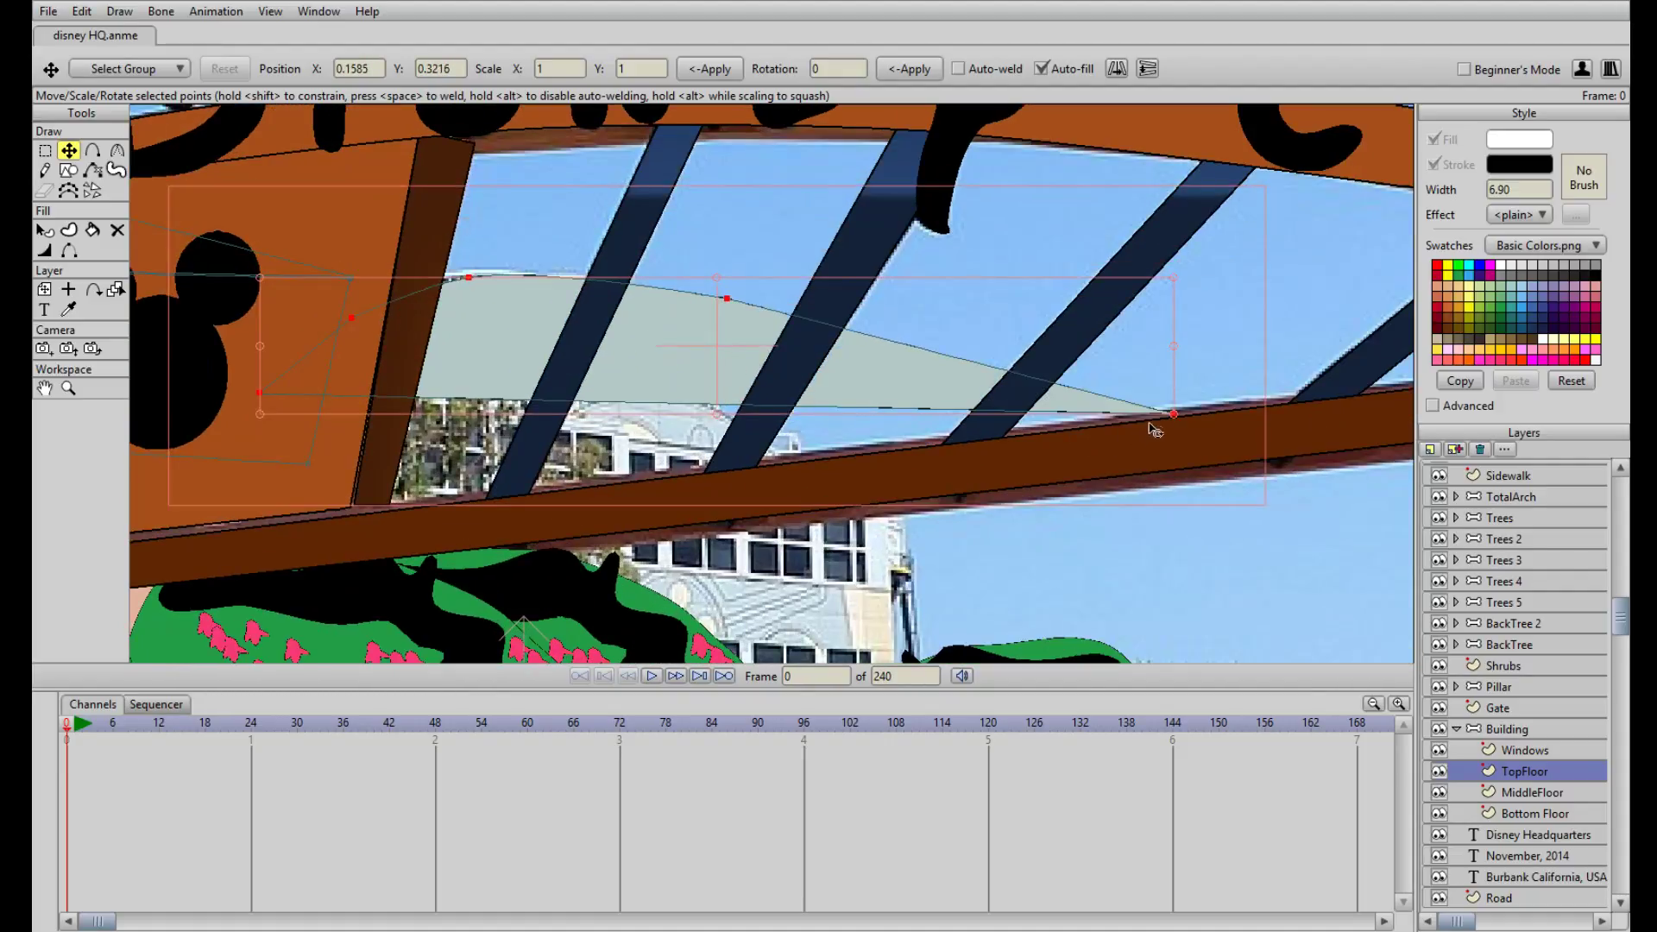
Narrow the copied roof shape by pulling in its right corner, then fit its lower-left corner and curve points to the photo
left_click_drag(1174, 418, 889, 450)
left_click_drag(260, 394, 259, 402)
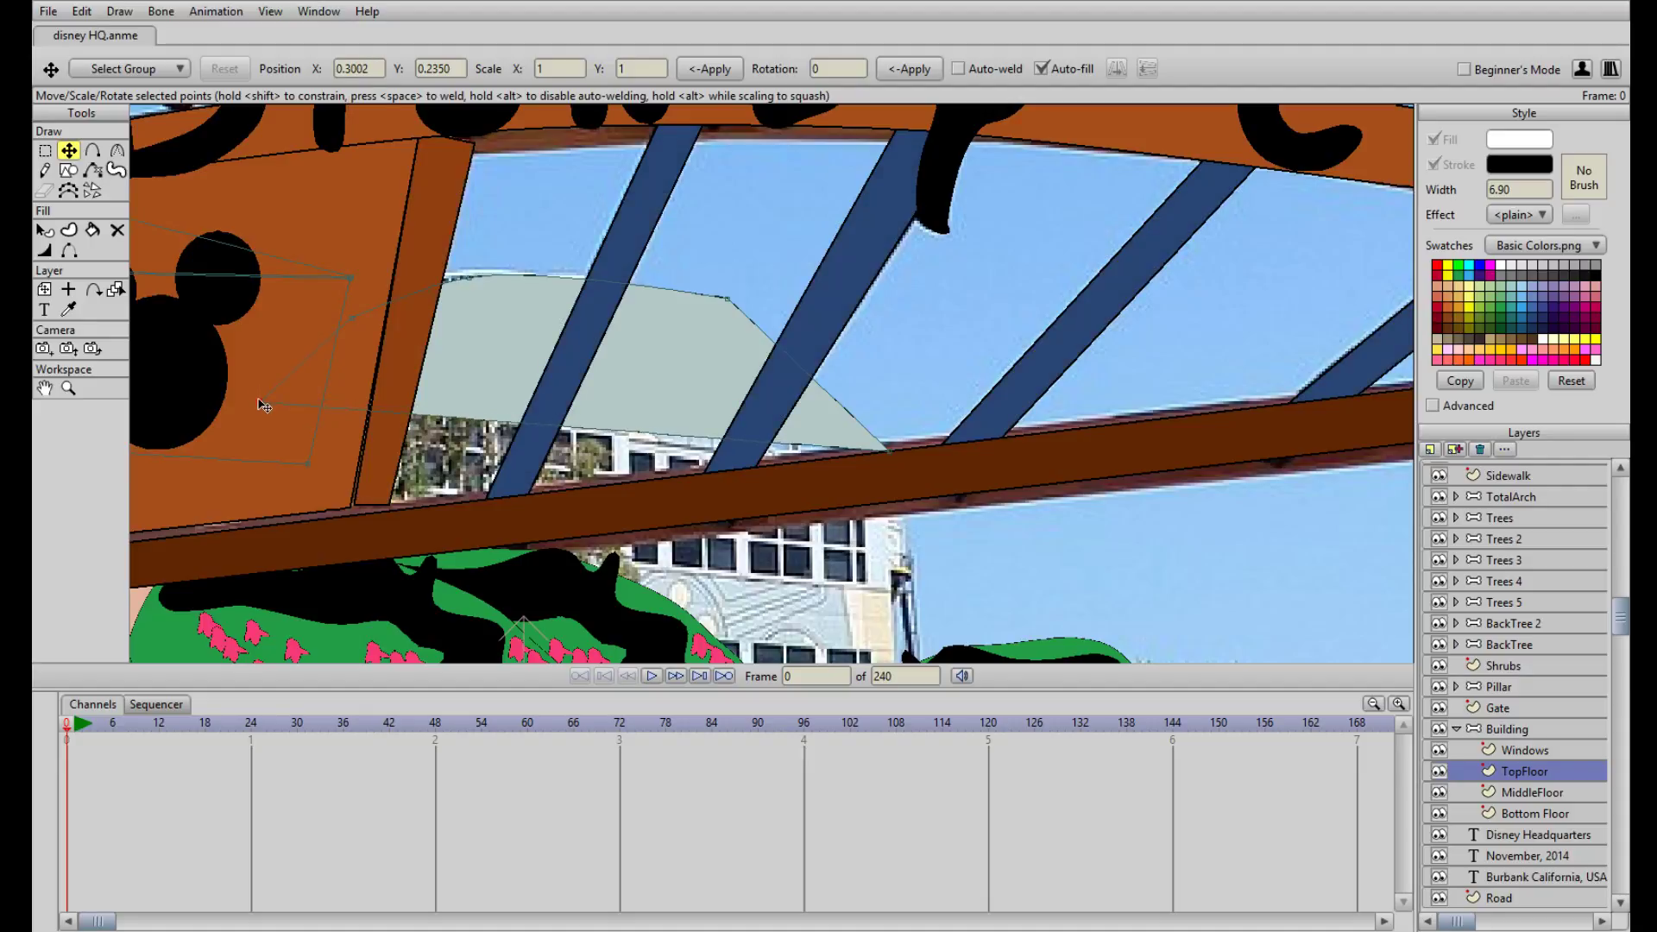
left_click_drag(729, 300, 874, 441)
left_click_drag(474, 284, 569, 266)
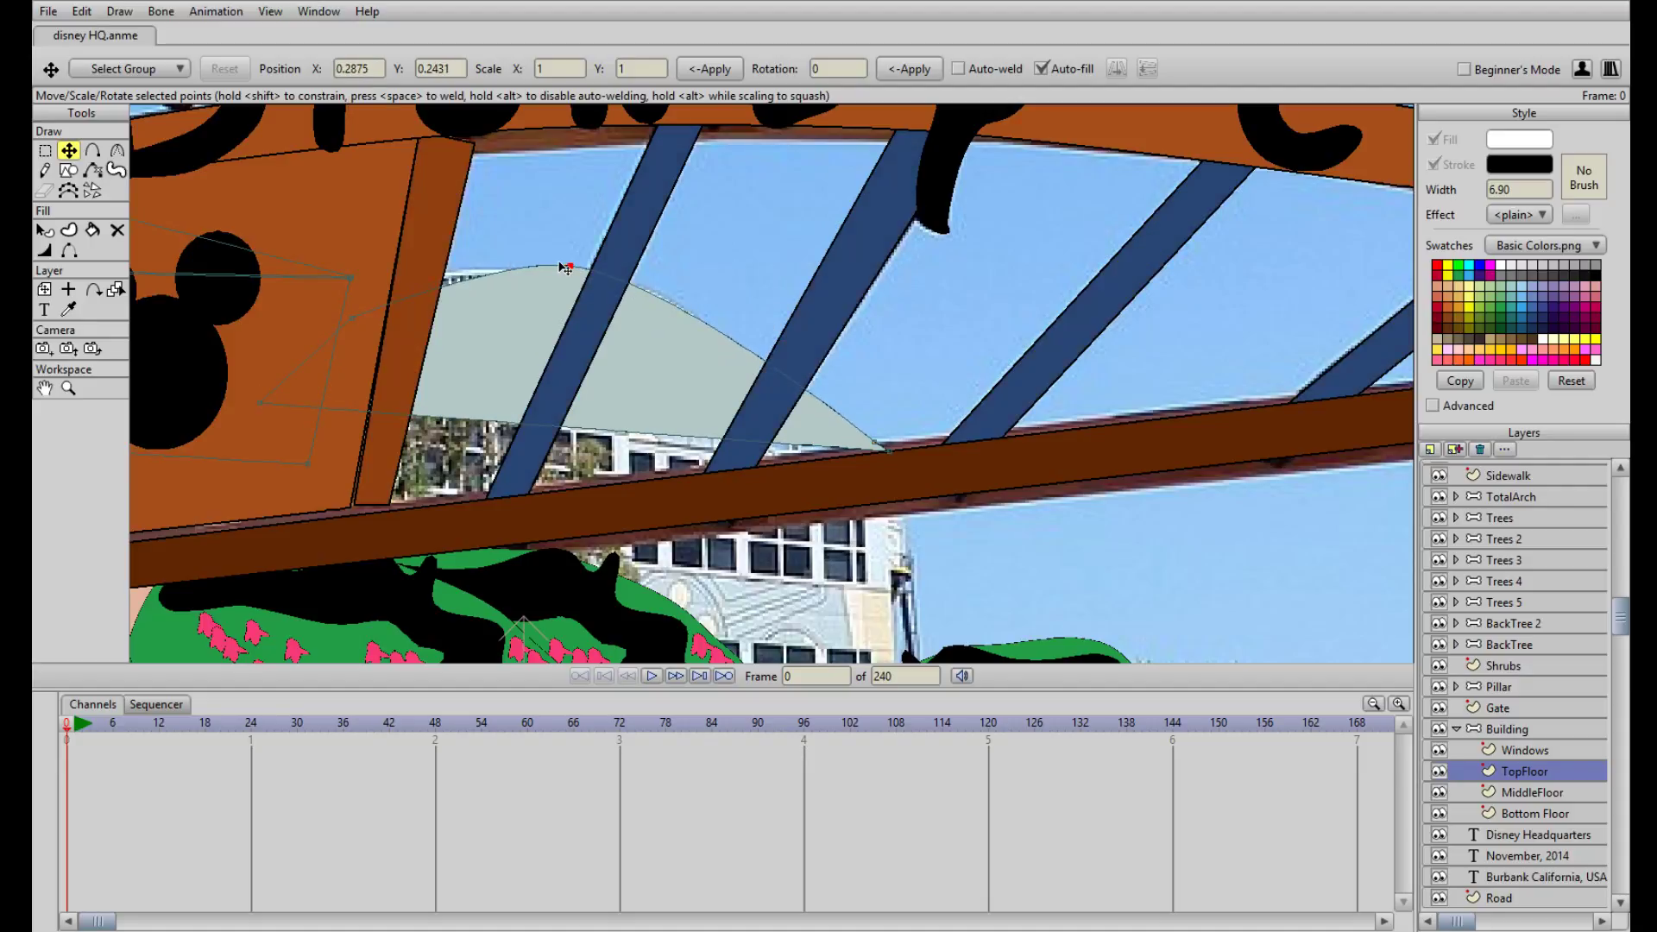
Add points to the copied roof's curve and reposition its upper points along the photographed roof edge
key("a")
key("t")
left_click_drag(355, 321, 439, 274)
left_click_drag(571, 265, 609, 267)
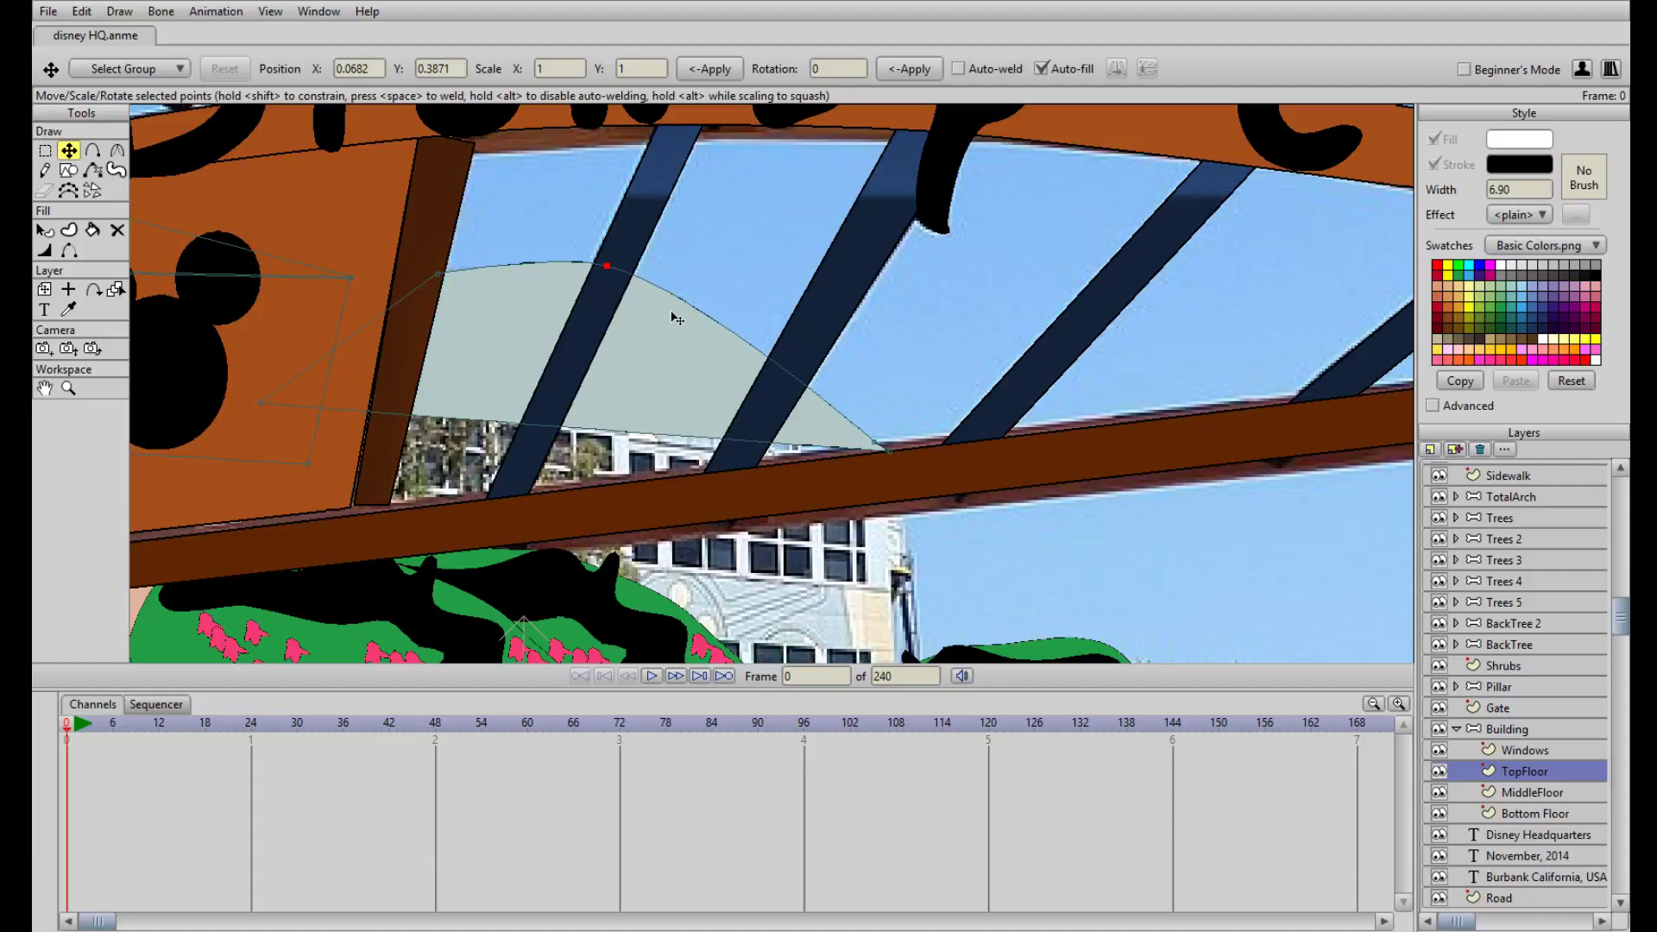
key("a")
key("t")
left_click_drag(731, 330, 700, 202)
Inspect the fit of the roof shapes and the still untraced part of the building behind the trees
scroll(704, 202, "down", 5)
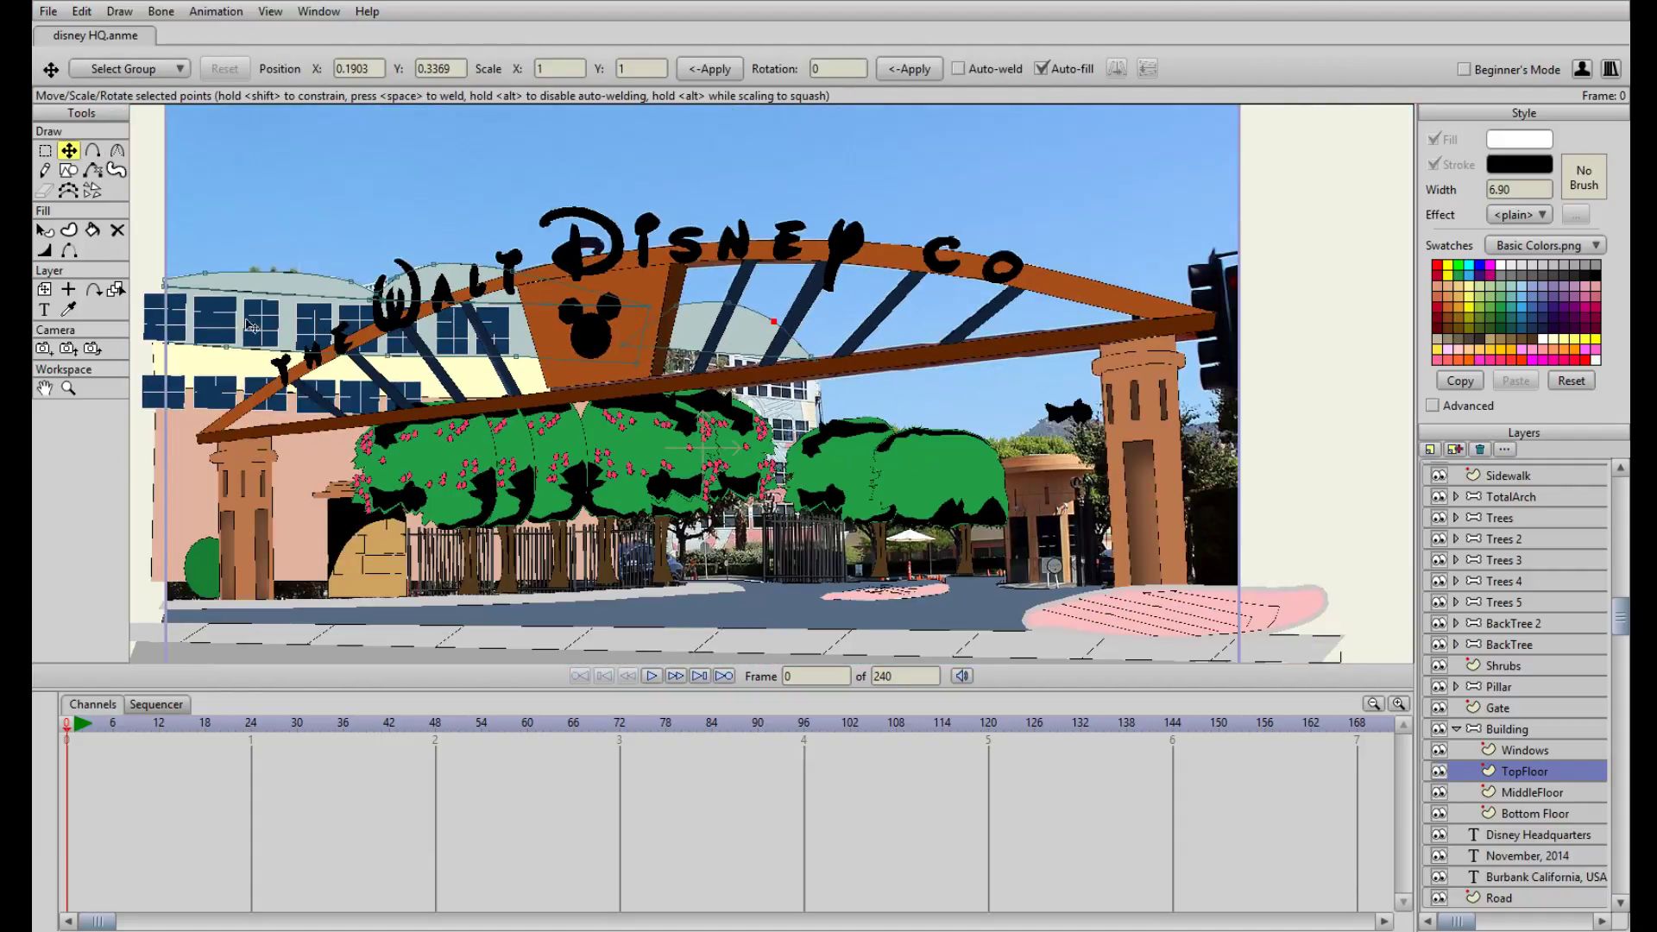
scroll(442, 302, "up", 5)
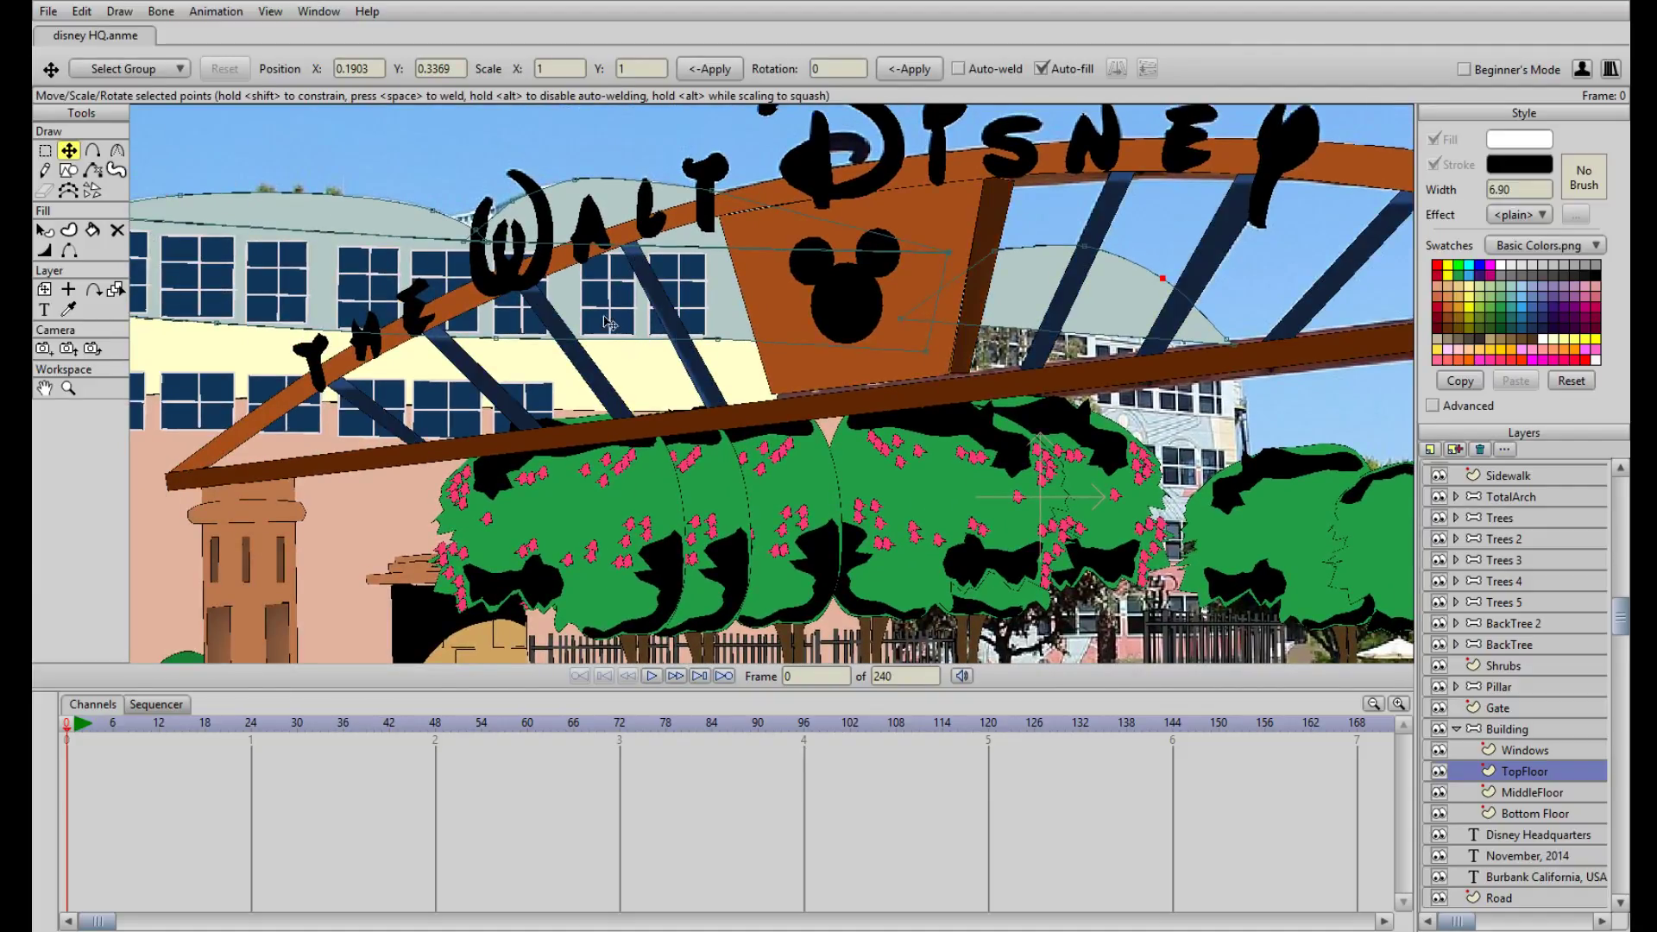
left_click_drag(328, 323, 537, 325)
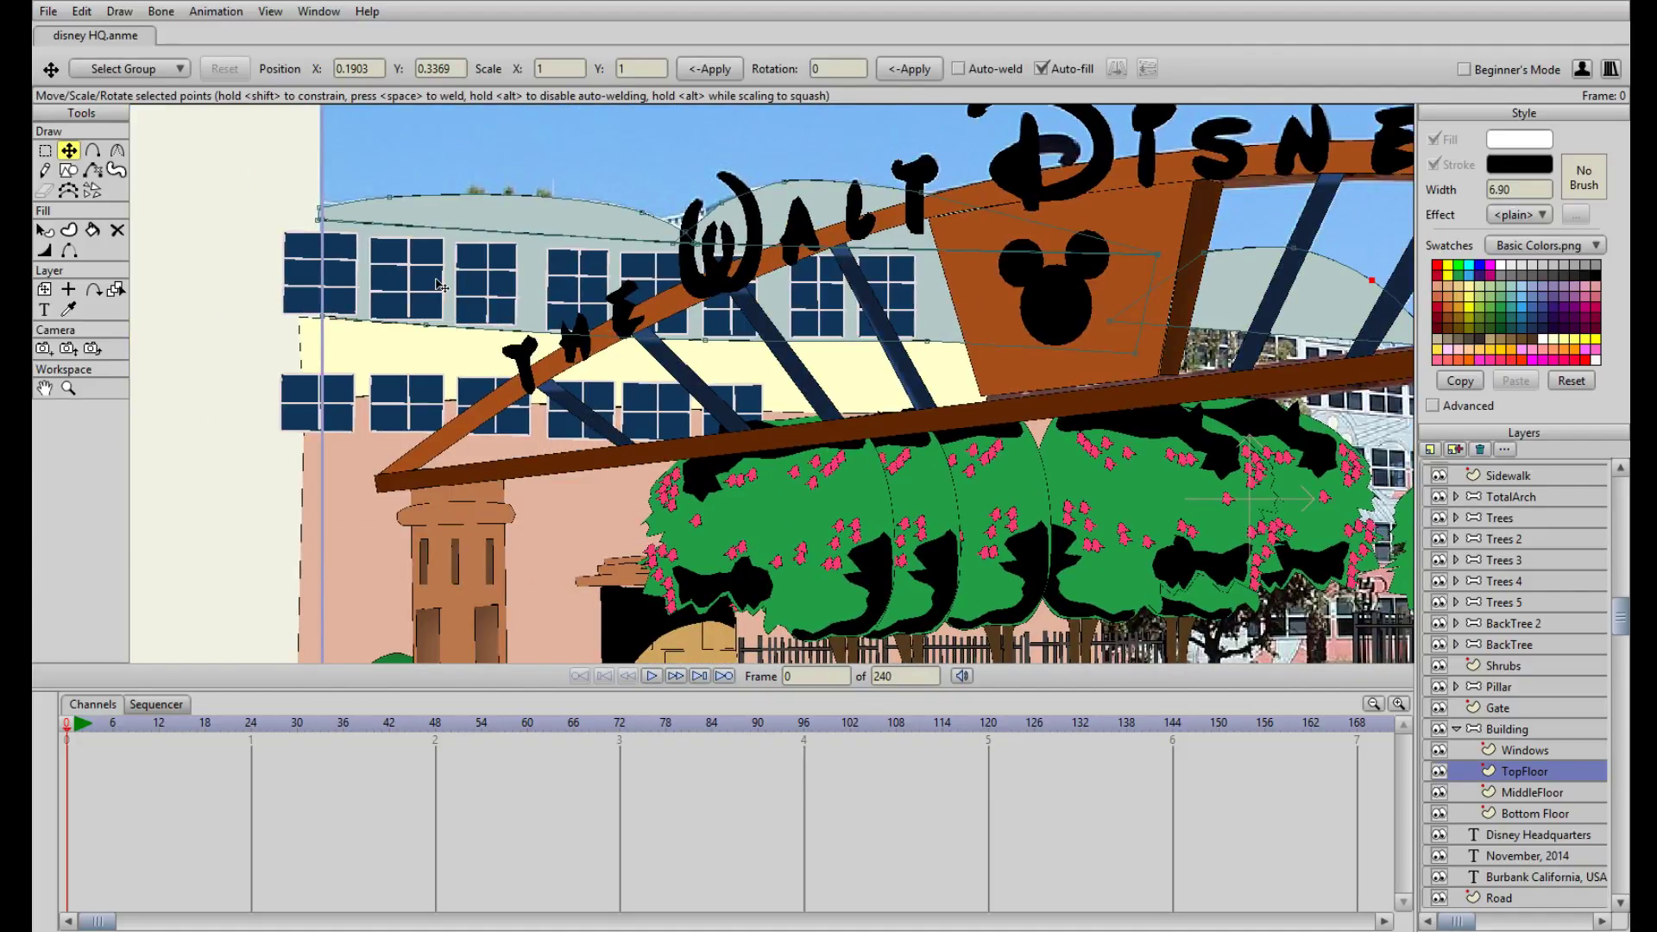
left_click_drag(1185, 341, 768, 323)
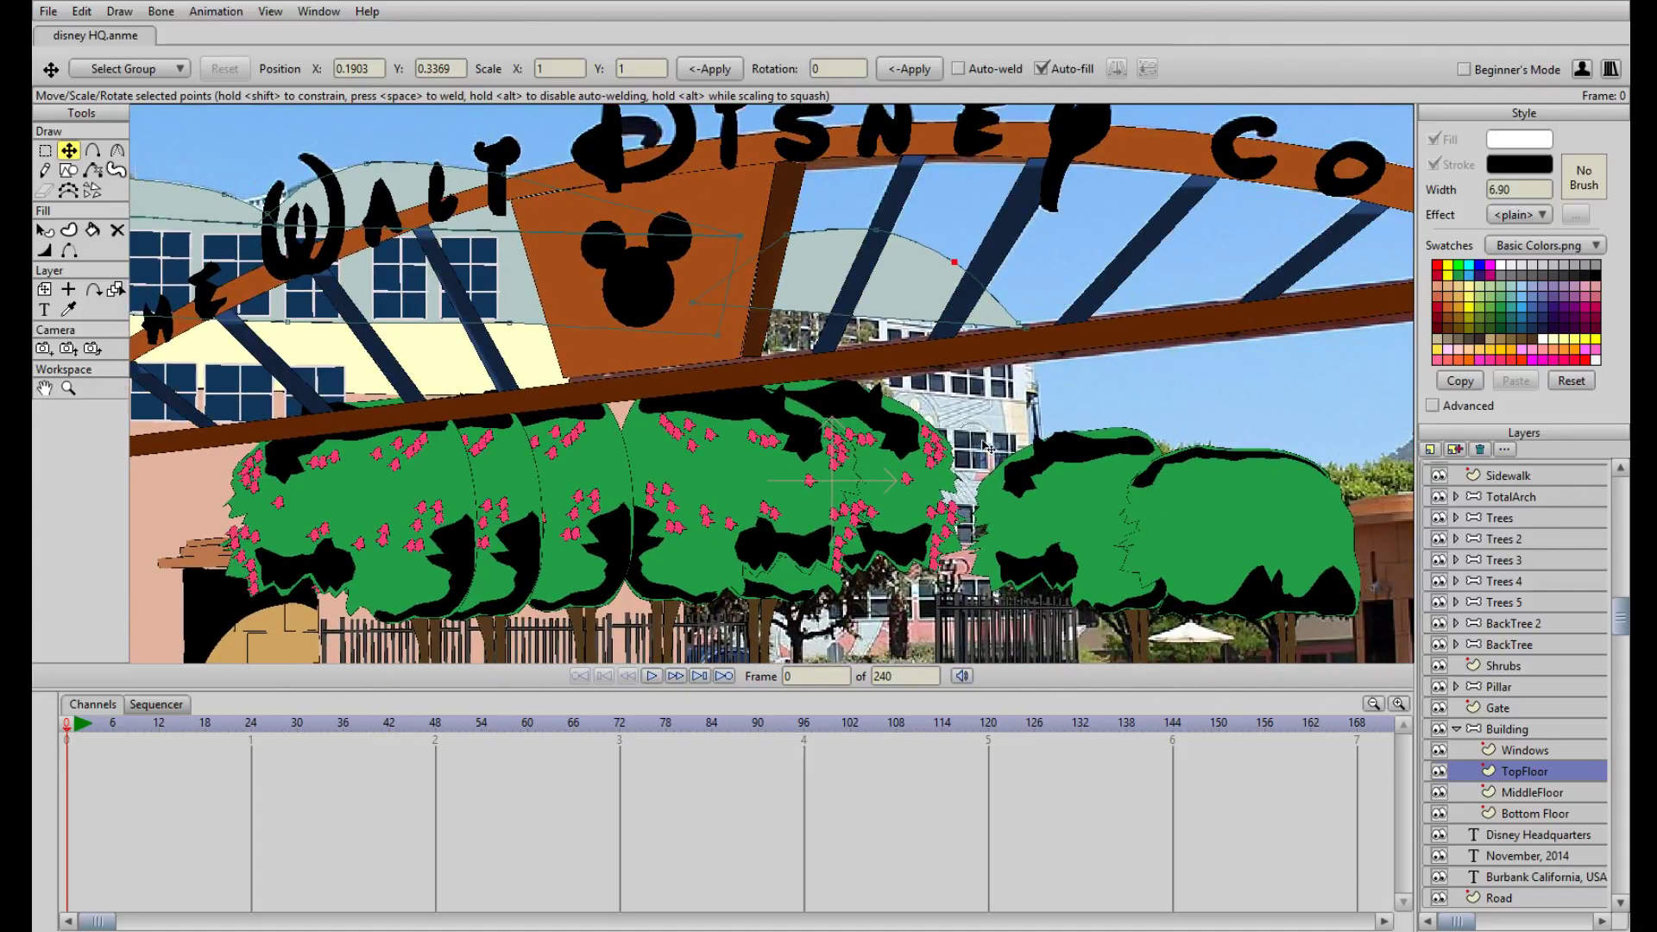
left_click_drag(1062, 520, 828, 473)
scroll(749, 389, "up", 3)
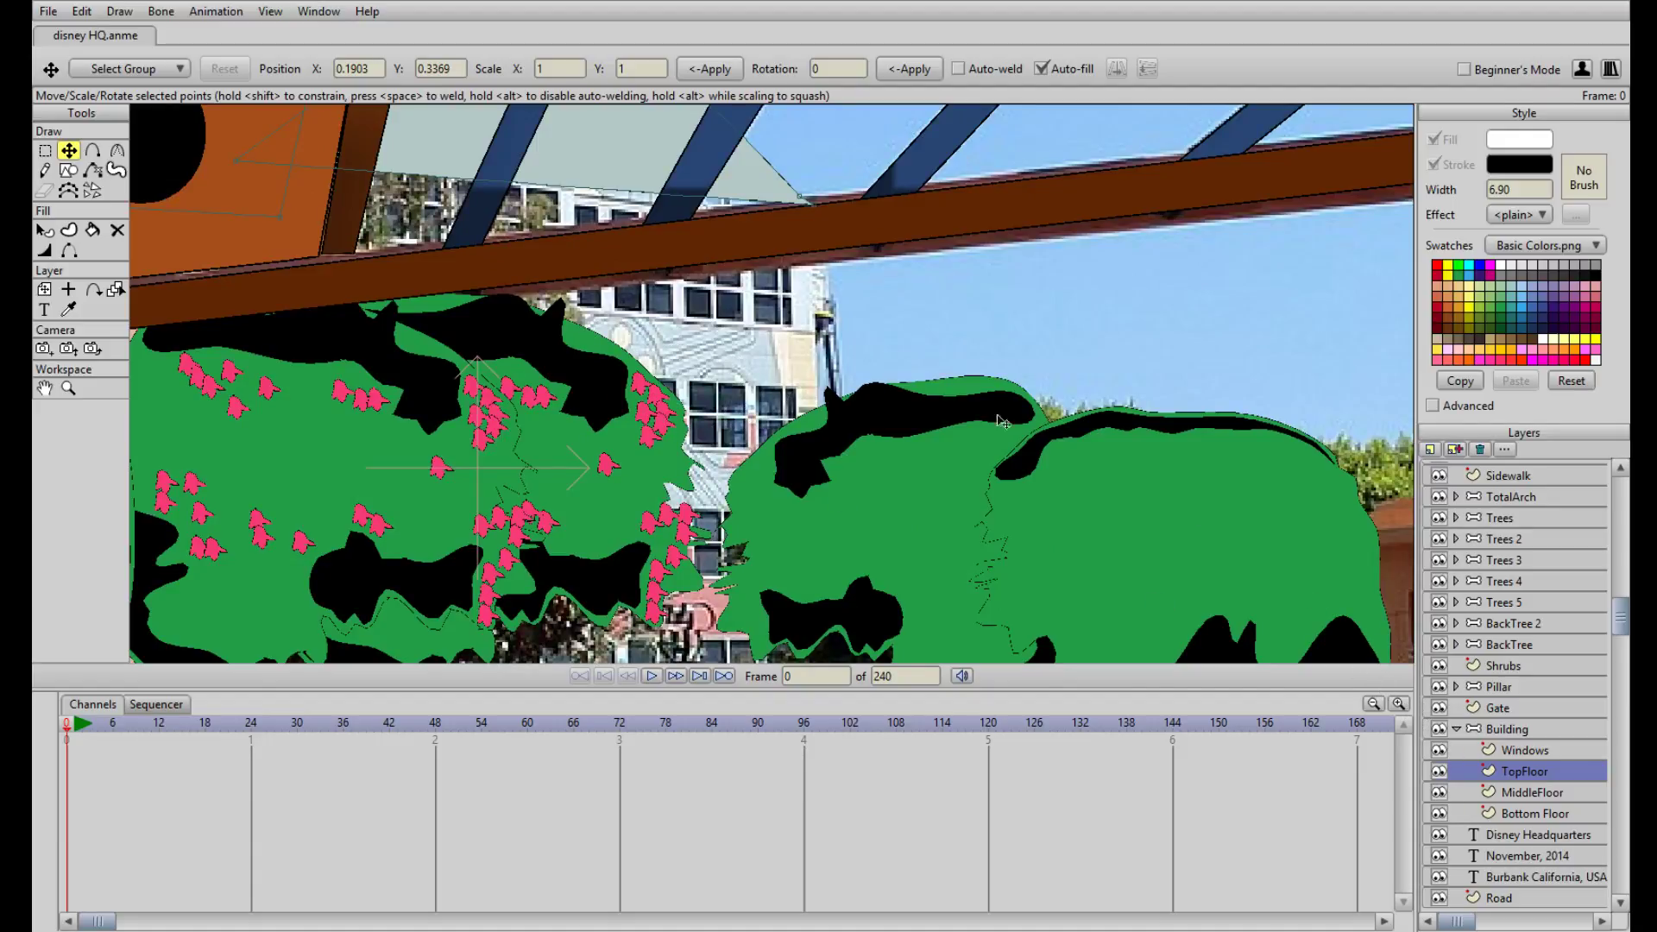
scroll(729, 420, "down", 3)
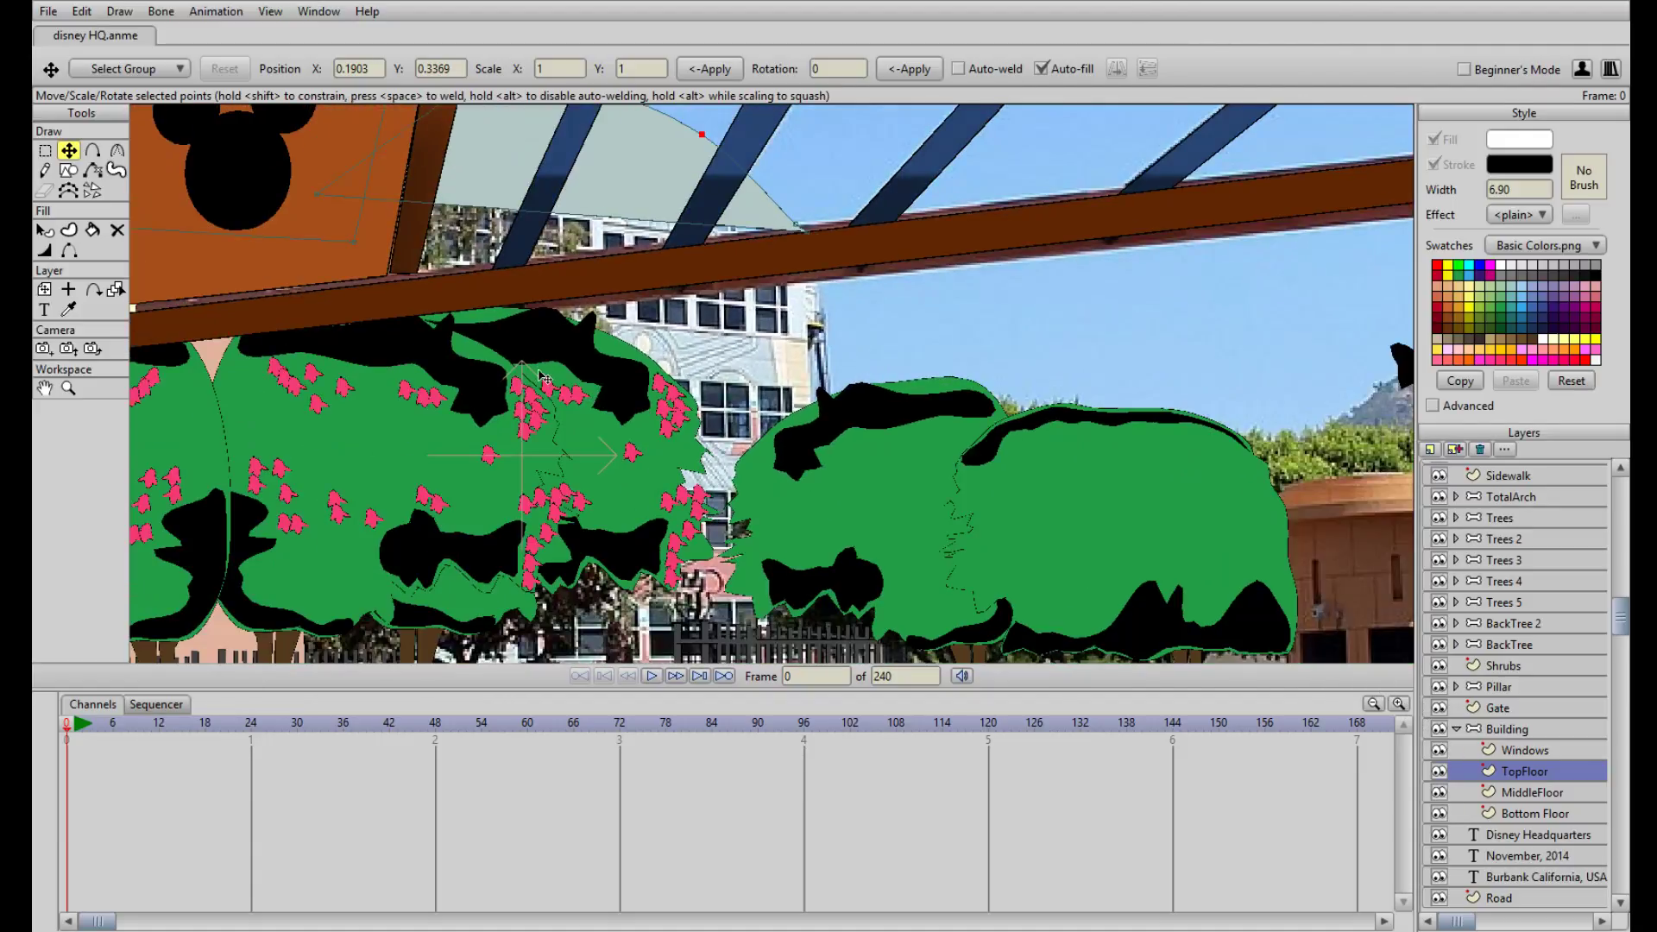
left_click_drag(474, 370, 499, 409)
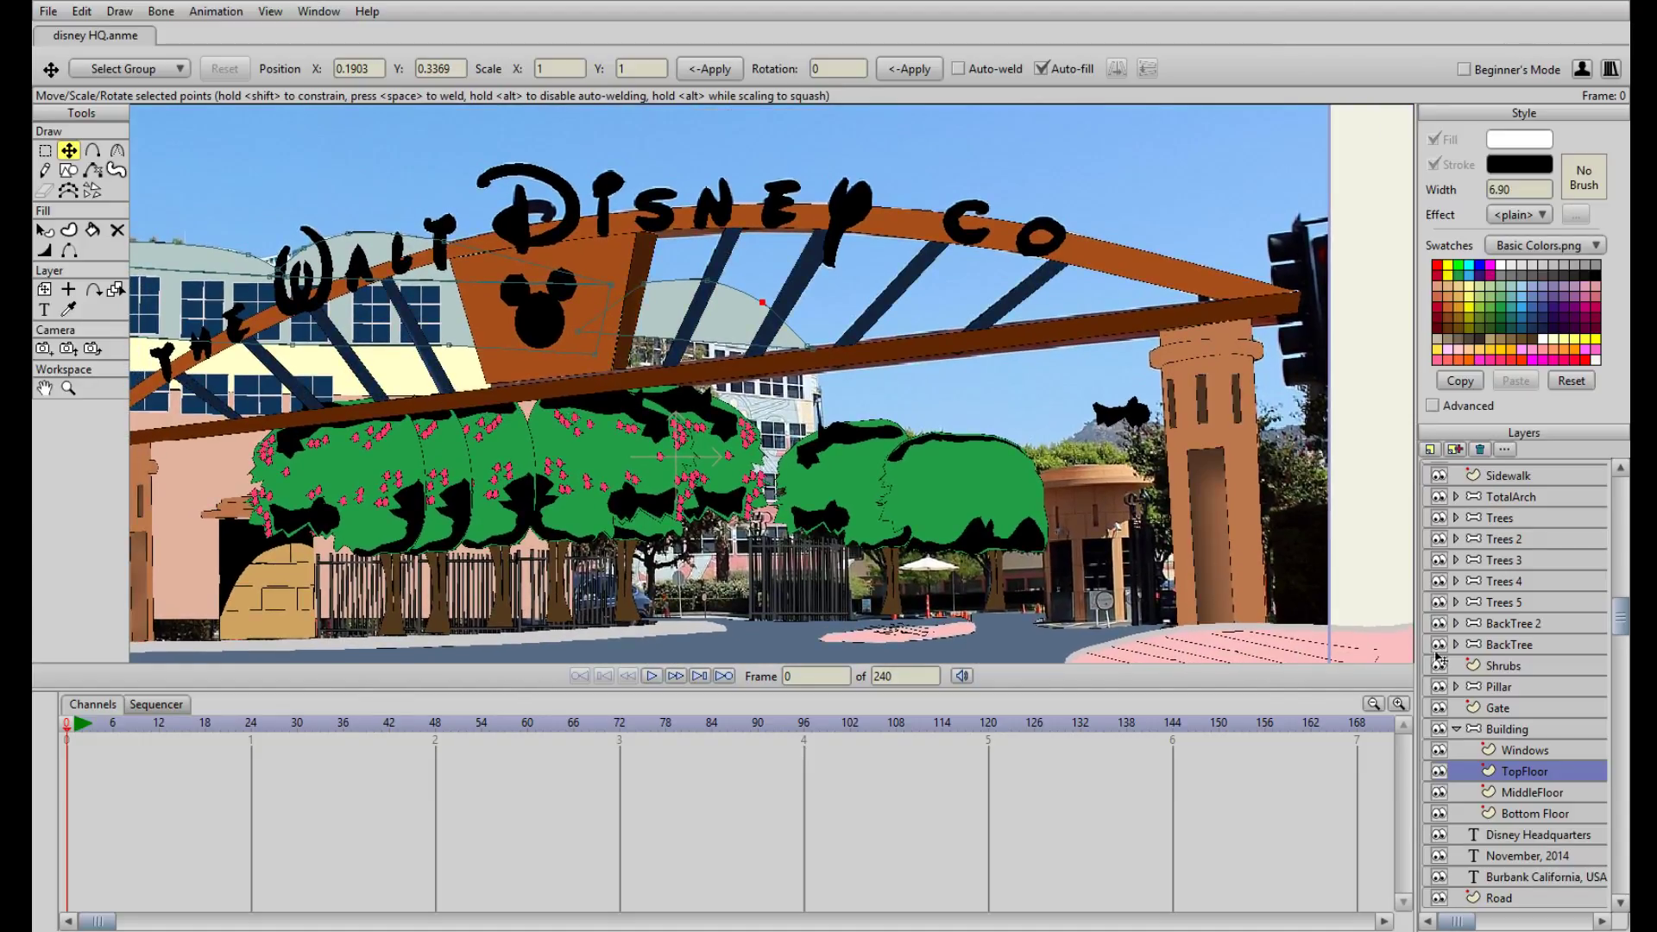
On the MiddleFloor layer, extend the shape's two right corners to the building's far edge beside the green trees
left_click(1532, 792)
scroll(768, 393, "up", 2)
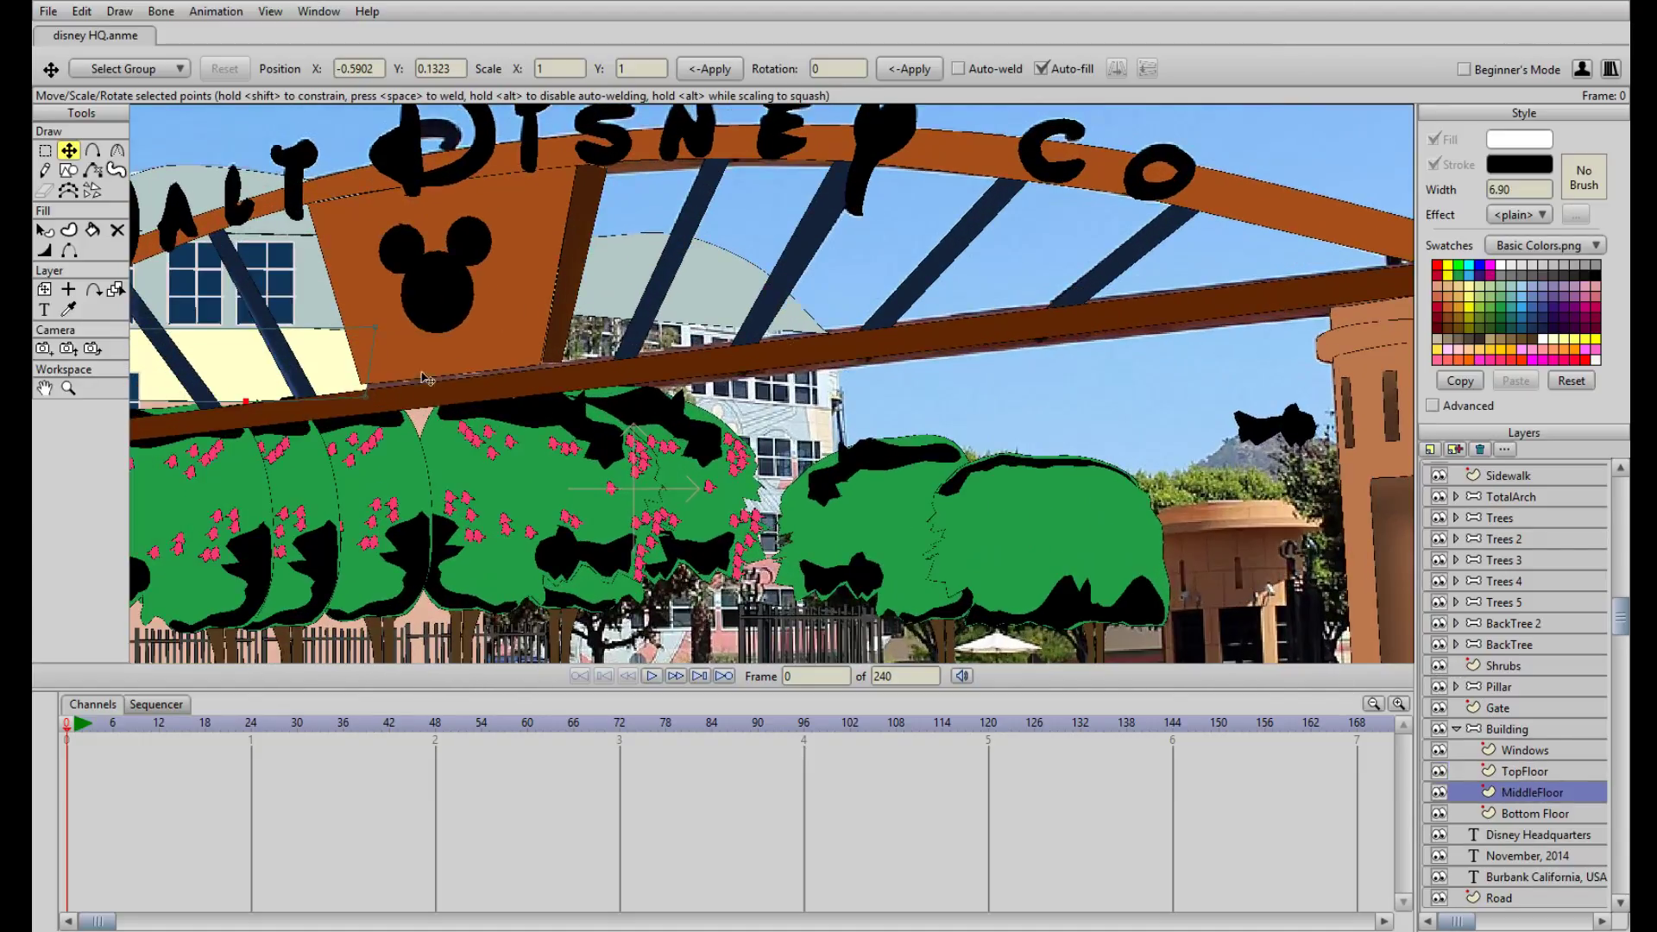
left_click_drag(366, 396, 834, 461)
left_click_drag(376, 327, 840, 413)
left_click(840, 462)
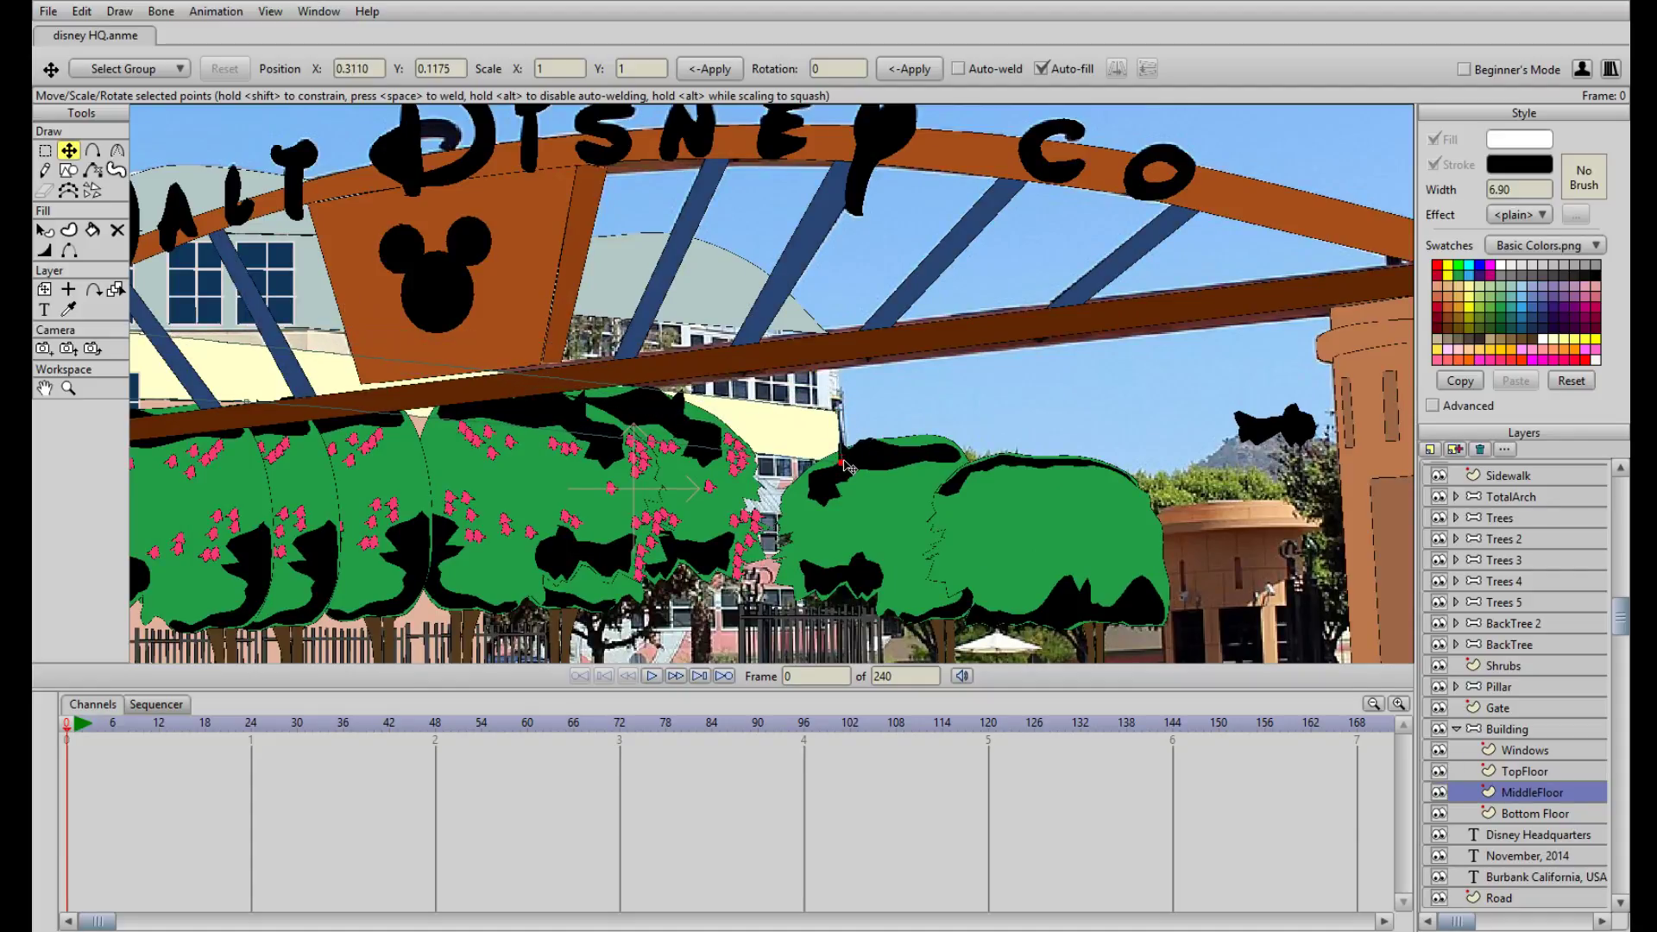
Adjust the MiddleFloor shape's upper-edge point beside the Mickey sign and change its curvature
left_click(317, 329)
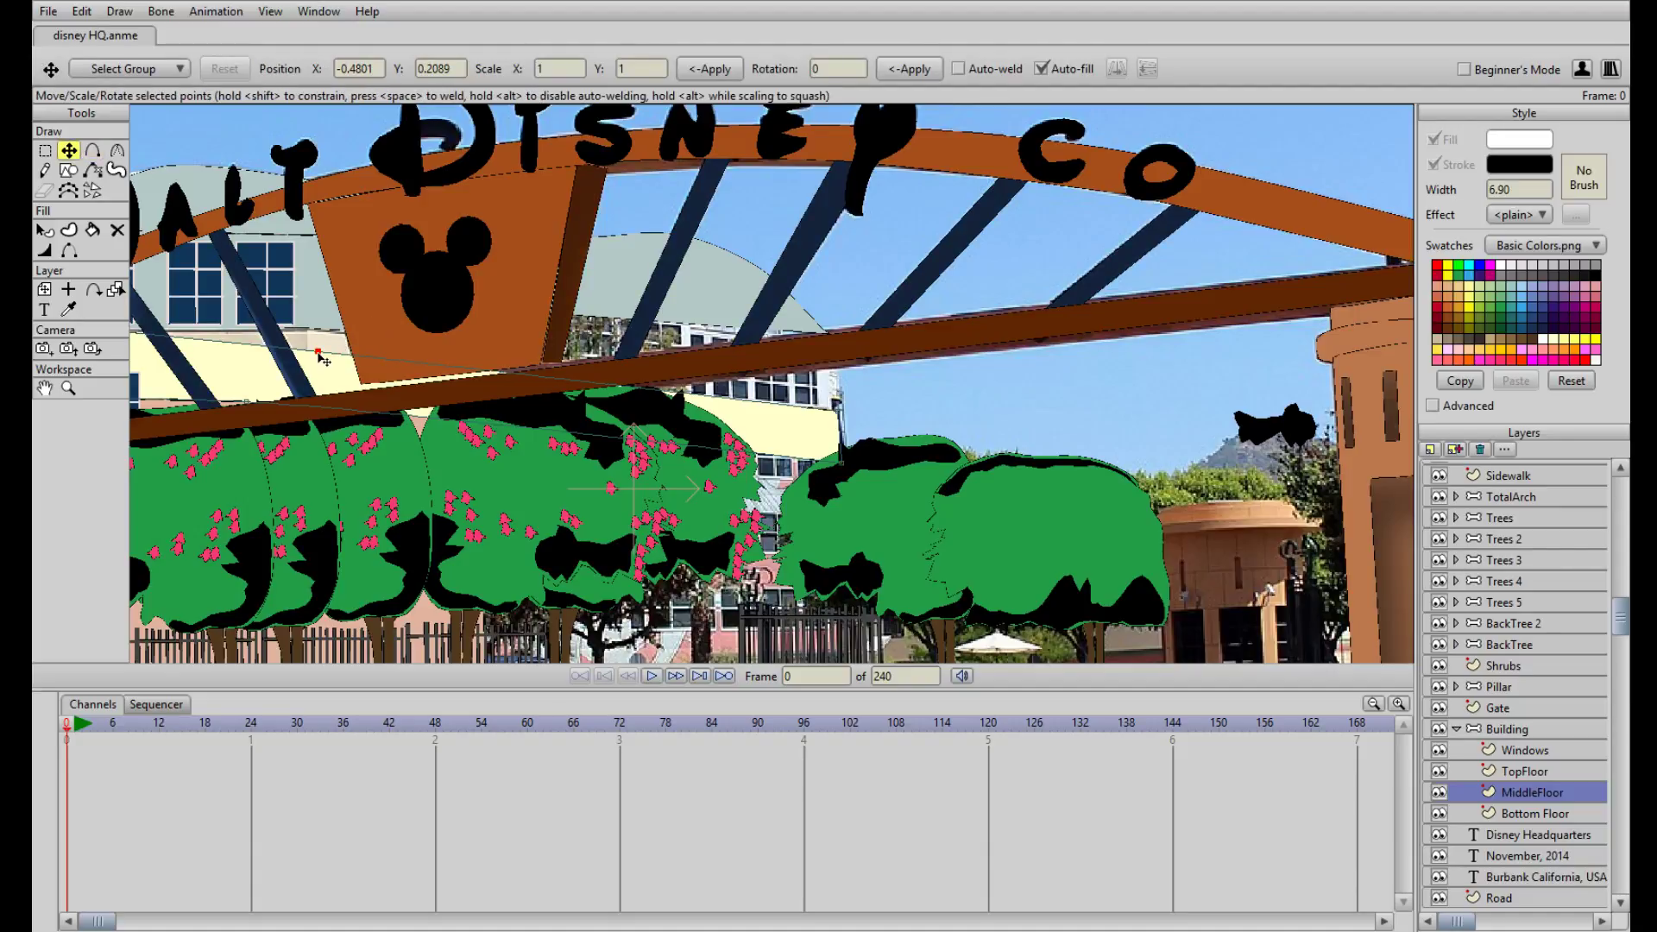
left_click_drag(317, 330, 318, 329)
left_click(117, 157)
left_click(211, 75)
key("t")
Adjust the MiddleFloor shape's upper-left corner at the building's outer edge below the top-floor windows
mouse_move(354, 353)
left_mouse_down()
mouse_move(663, 330)
mouse_move(632, 389)
mouse_move(616, 310)
left_mouse_up()
mouse_move(440, 331)
left_mouse_down()
mouse_move(800, 331)
mouse_move(747, 308)
left_mouse_up()
mouse_move(339, 282)
left_mouse_down()
mouse_move(337, 301)
mouse_move(338, 278)
left_mouse_up()
scroll(822, 352, "down", 3)
scroll(827, 356, "up", 4)
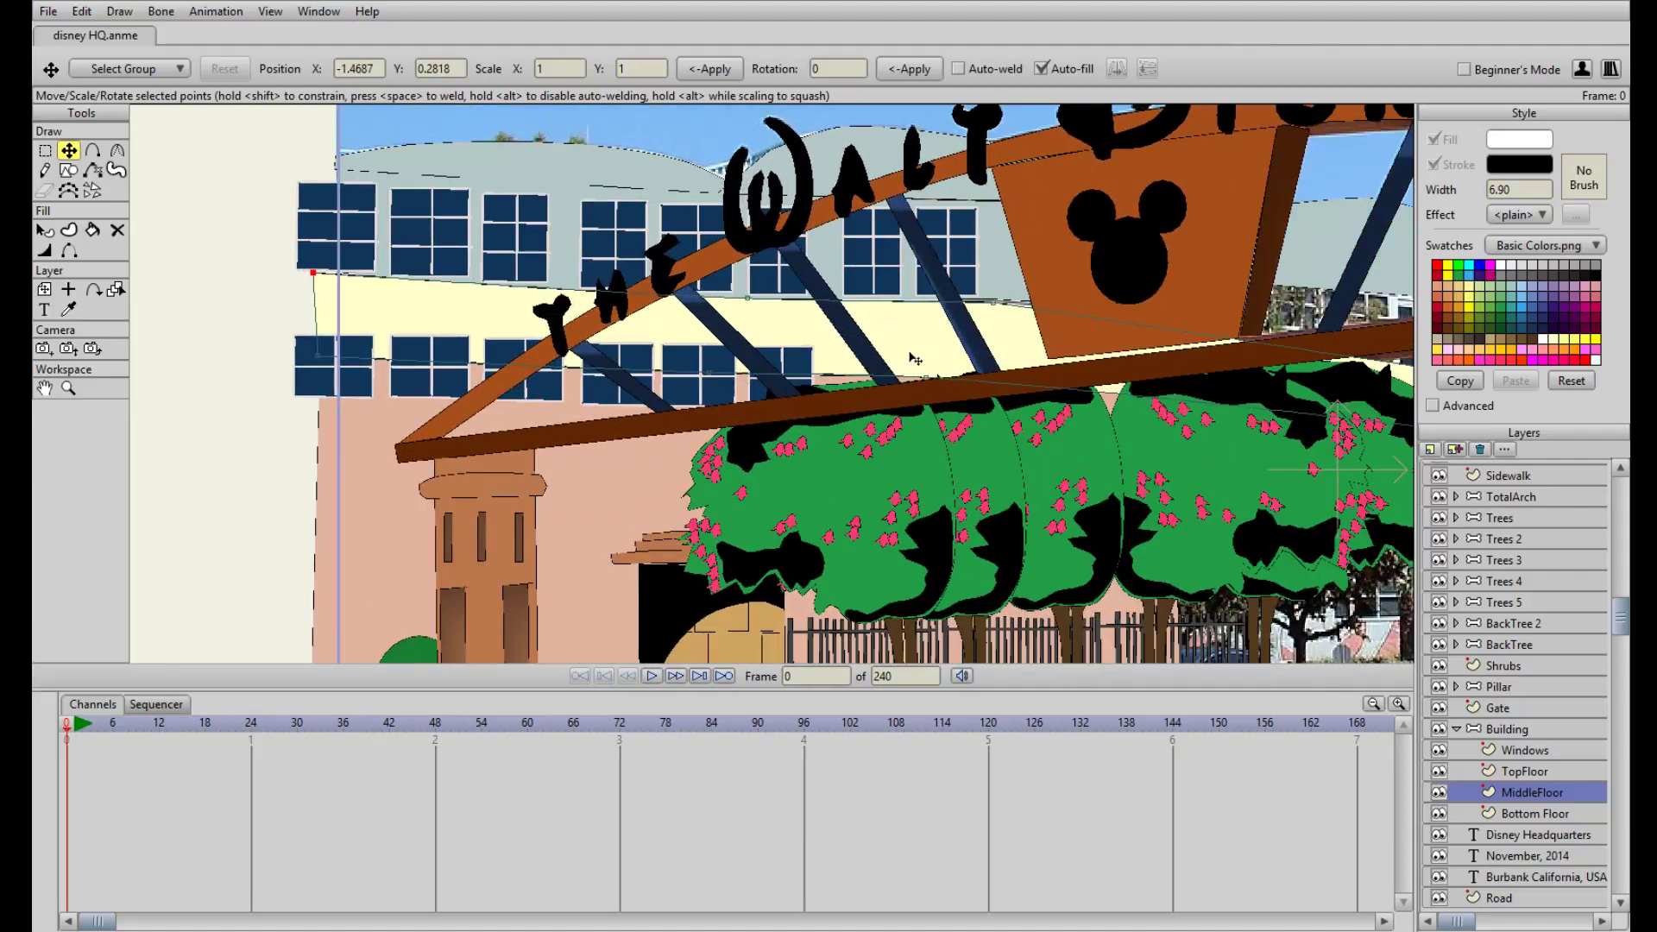
left_click_drag(1094, 351, 882, 357)
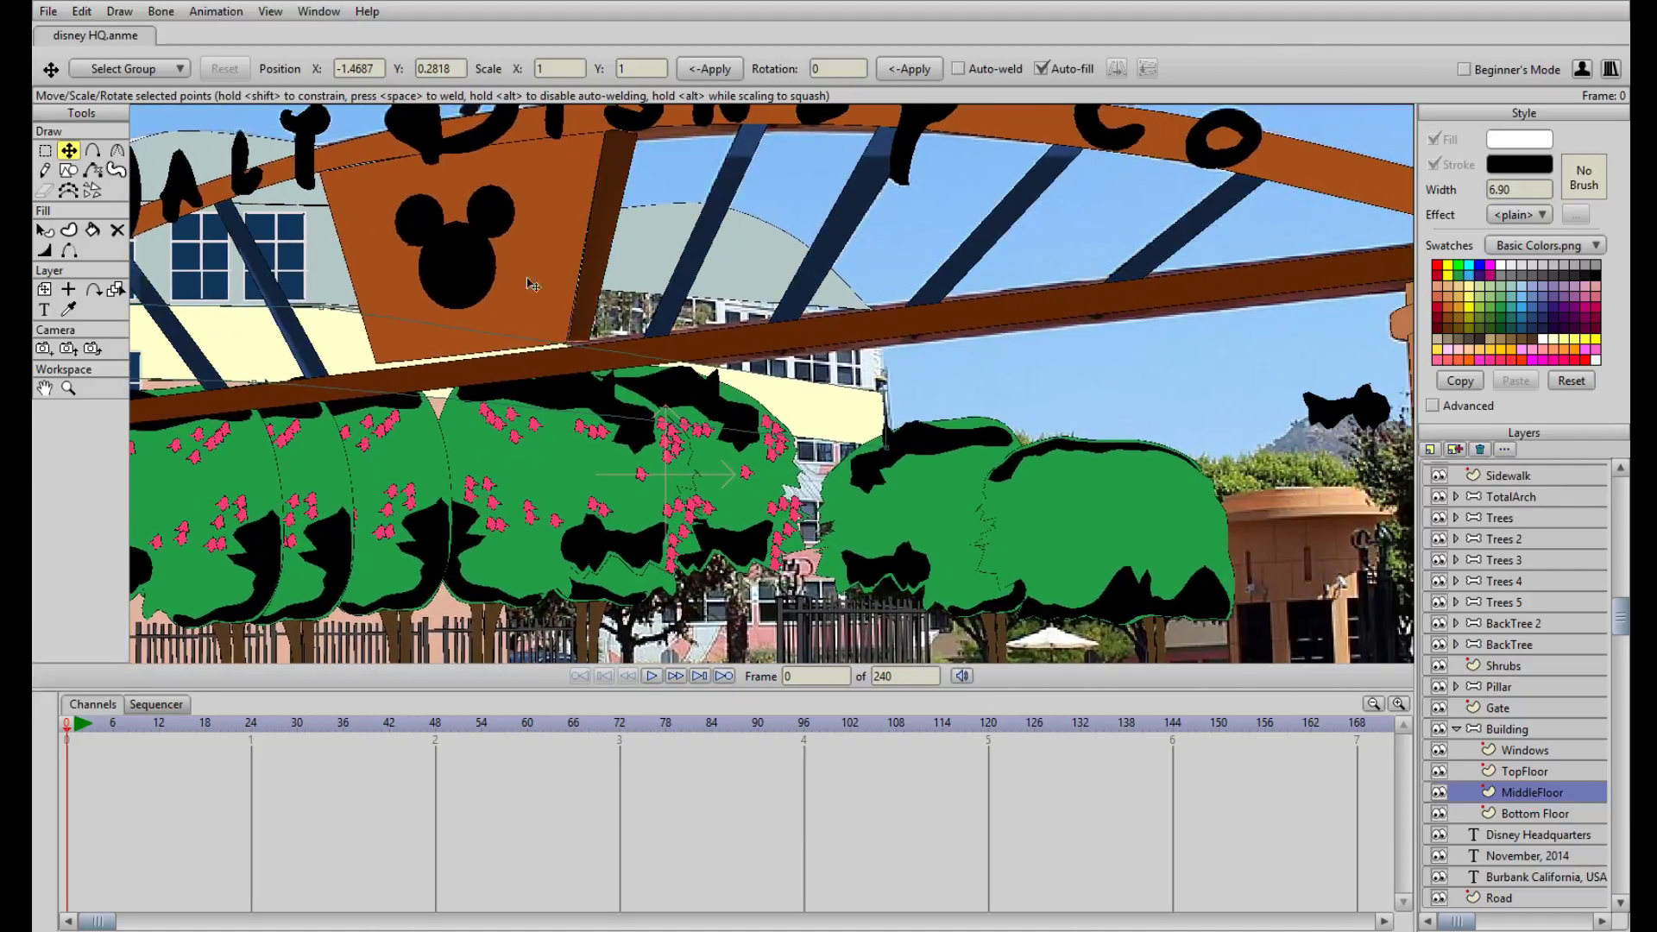
On the TopFloor layer, try shifting the selected roof piece towards the far arch pillar and delete the shifted points
left_click(1523, 770)
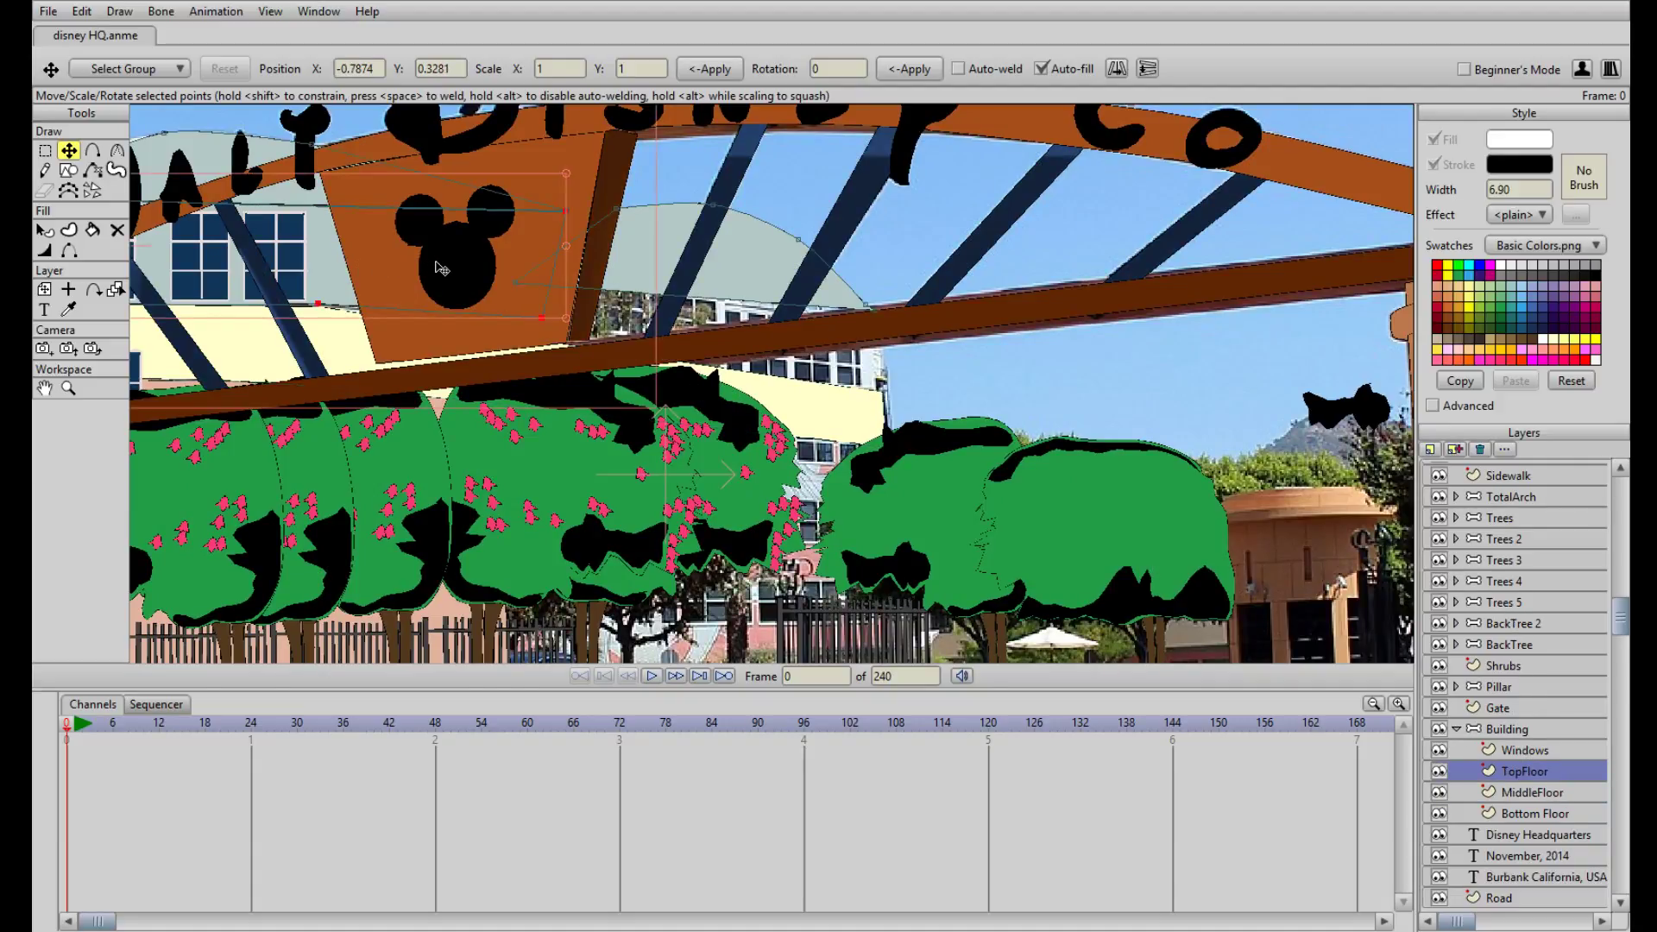
left_click_drag(374, 278, 1245, 347)
scroll(1238, 381, "down", 2)
left_click_drag(986, 412, 1172, 259)
key("g")
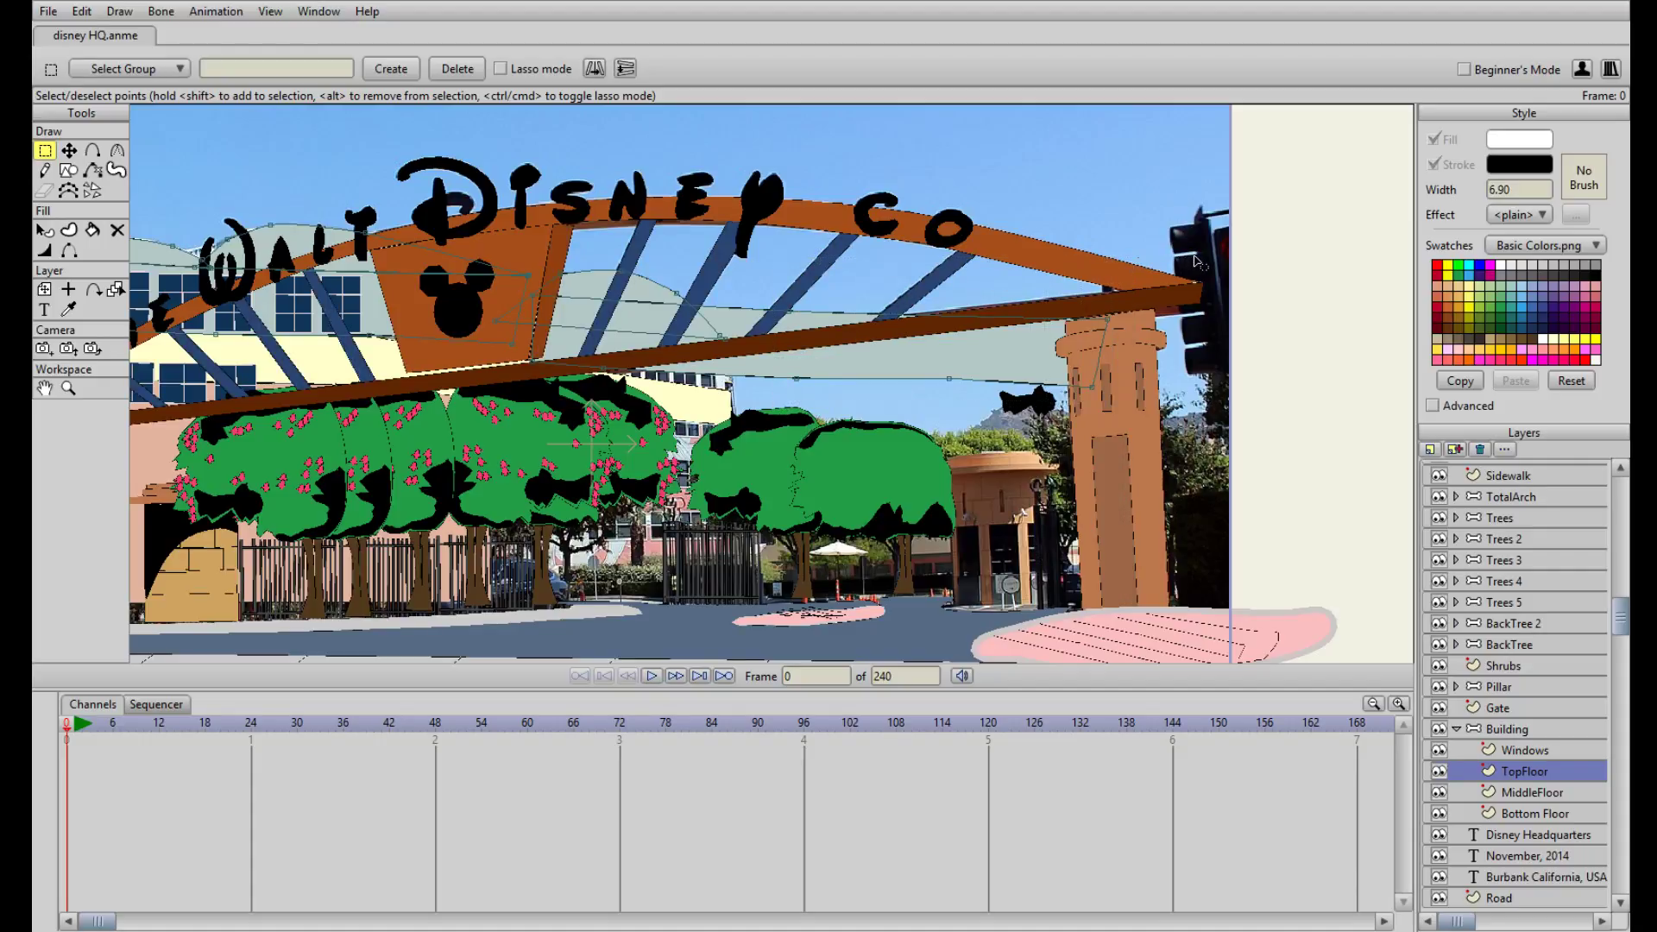
left_click_drag(751, 447, 1179, 265)
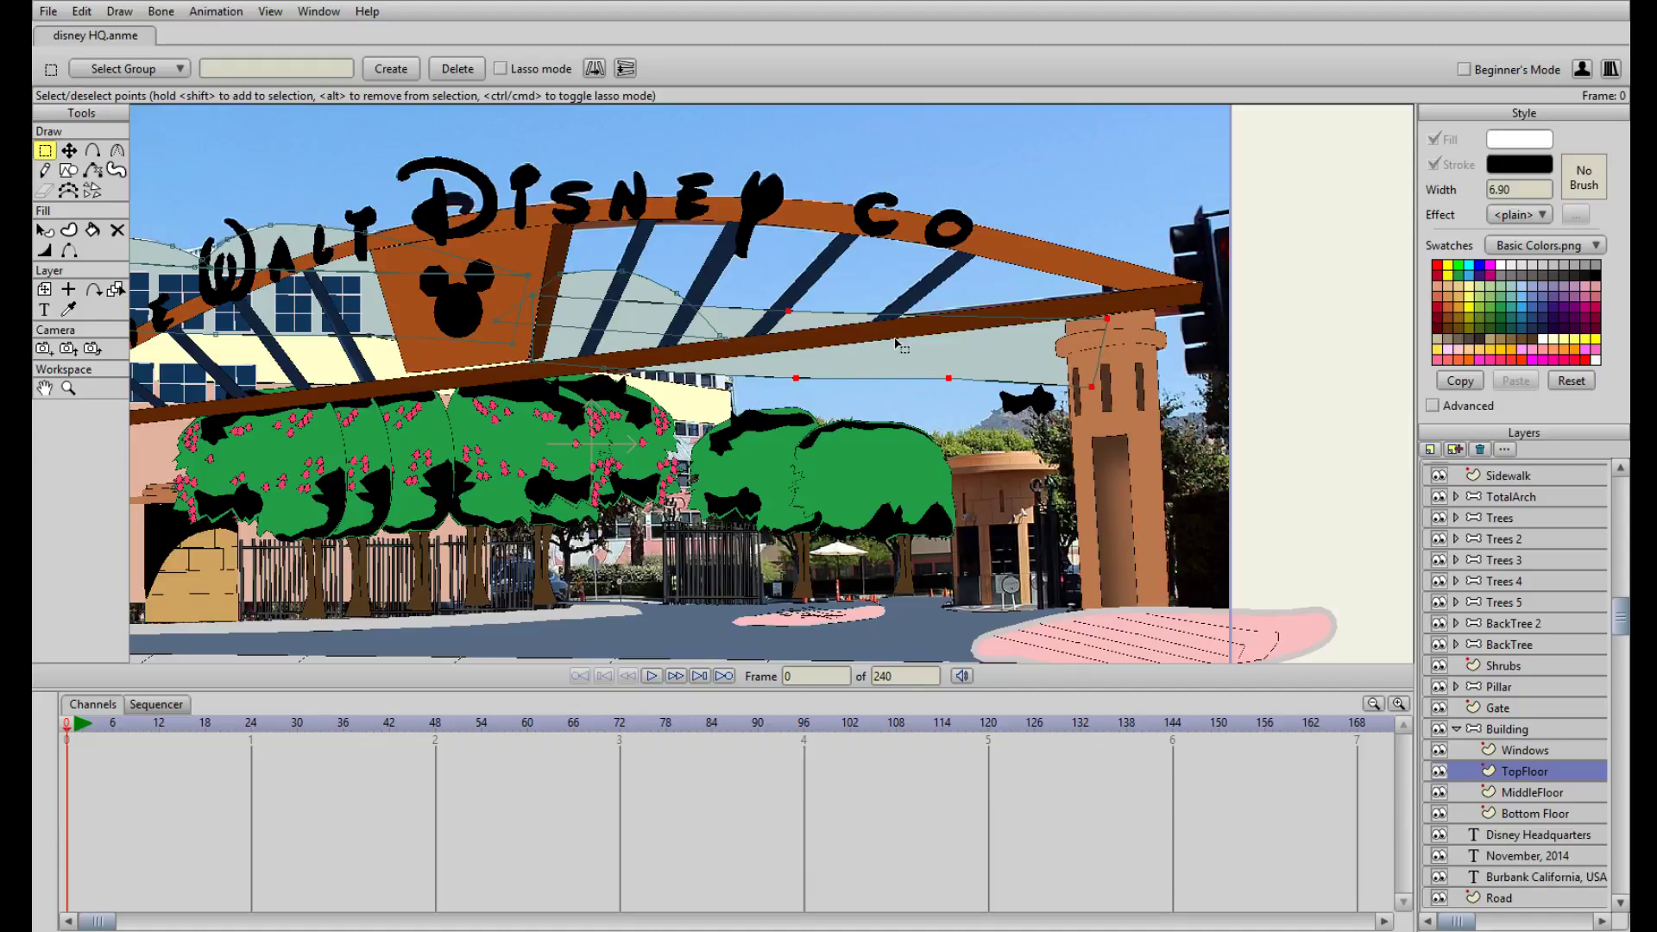
key("Delete")
Stretch the TopFloor shape's side point beside the Mickey sign out to the domed roof's outer tip and adjust its neighbouring point
scroll(815, 378, "up", 2)
key("t")
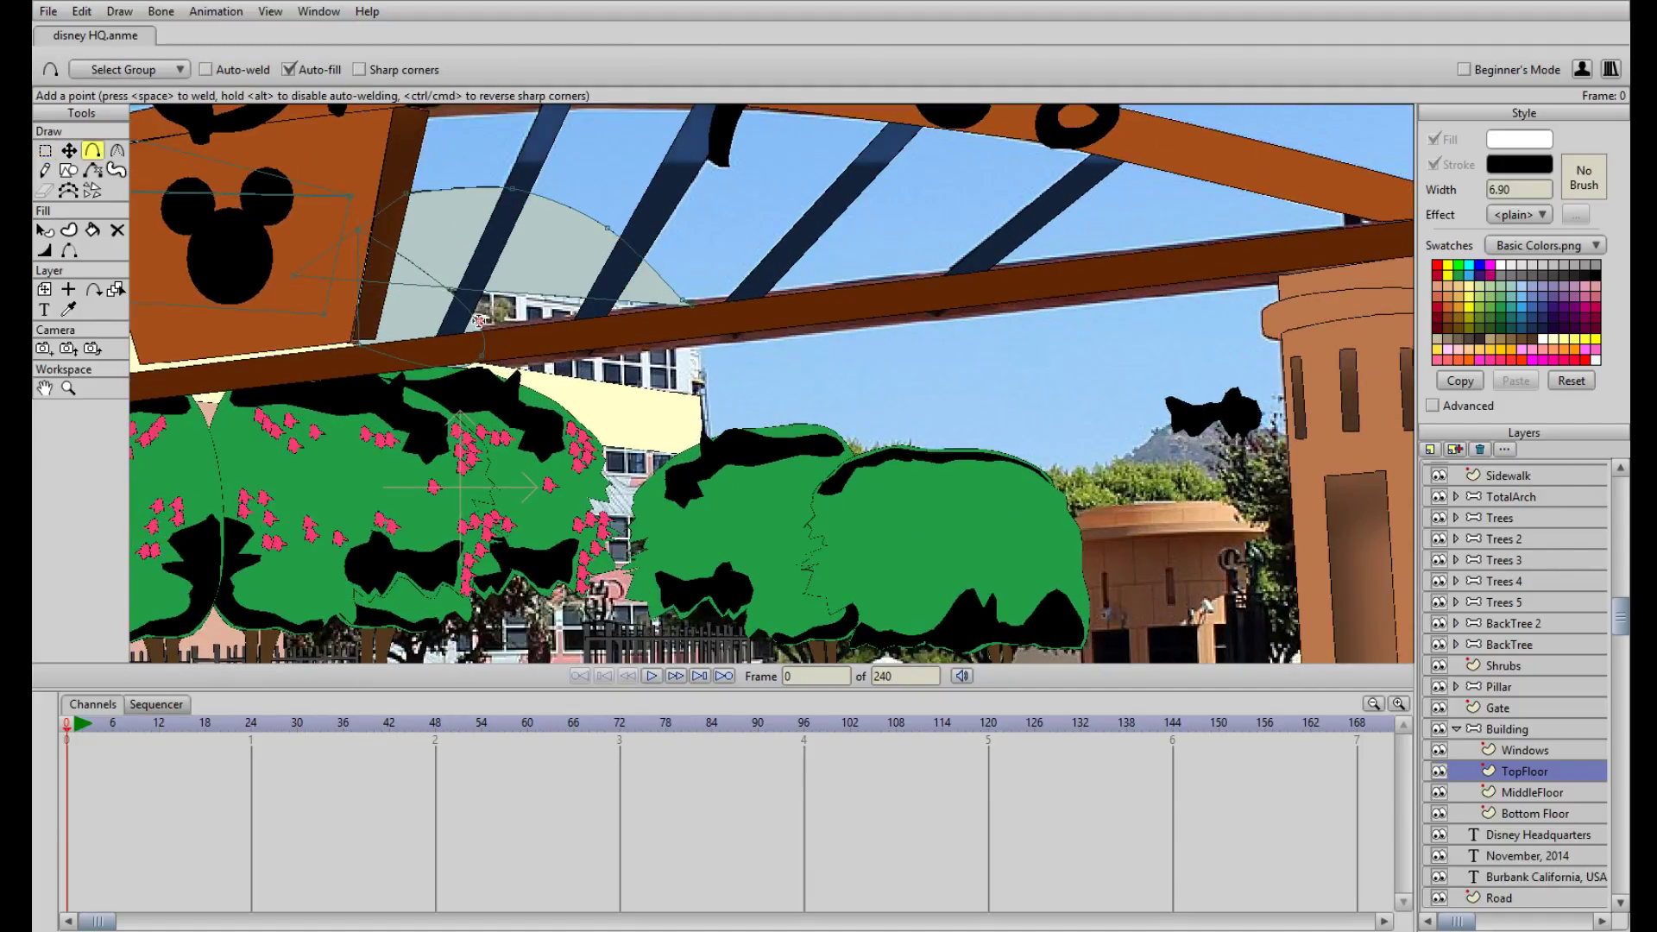
key("g")
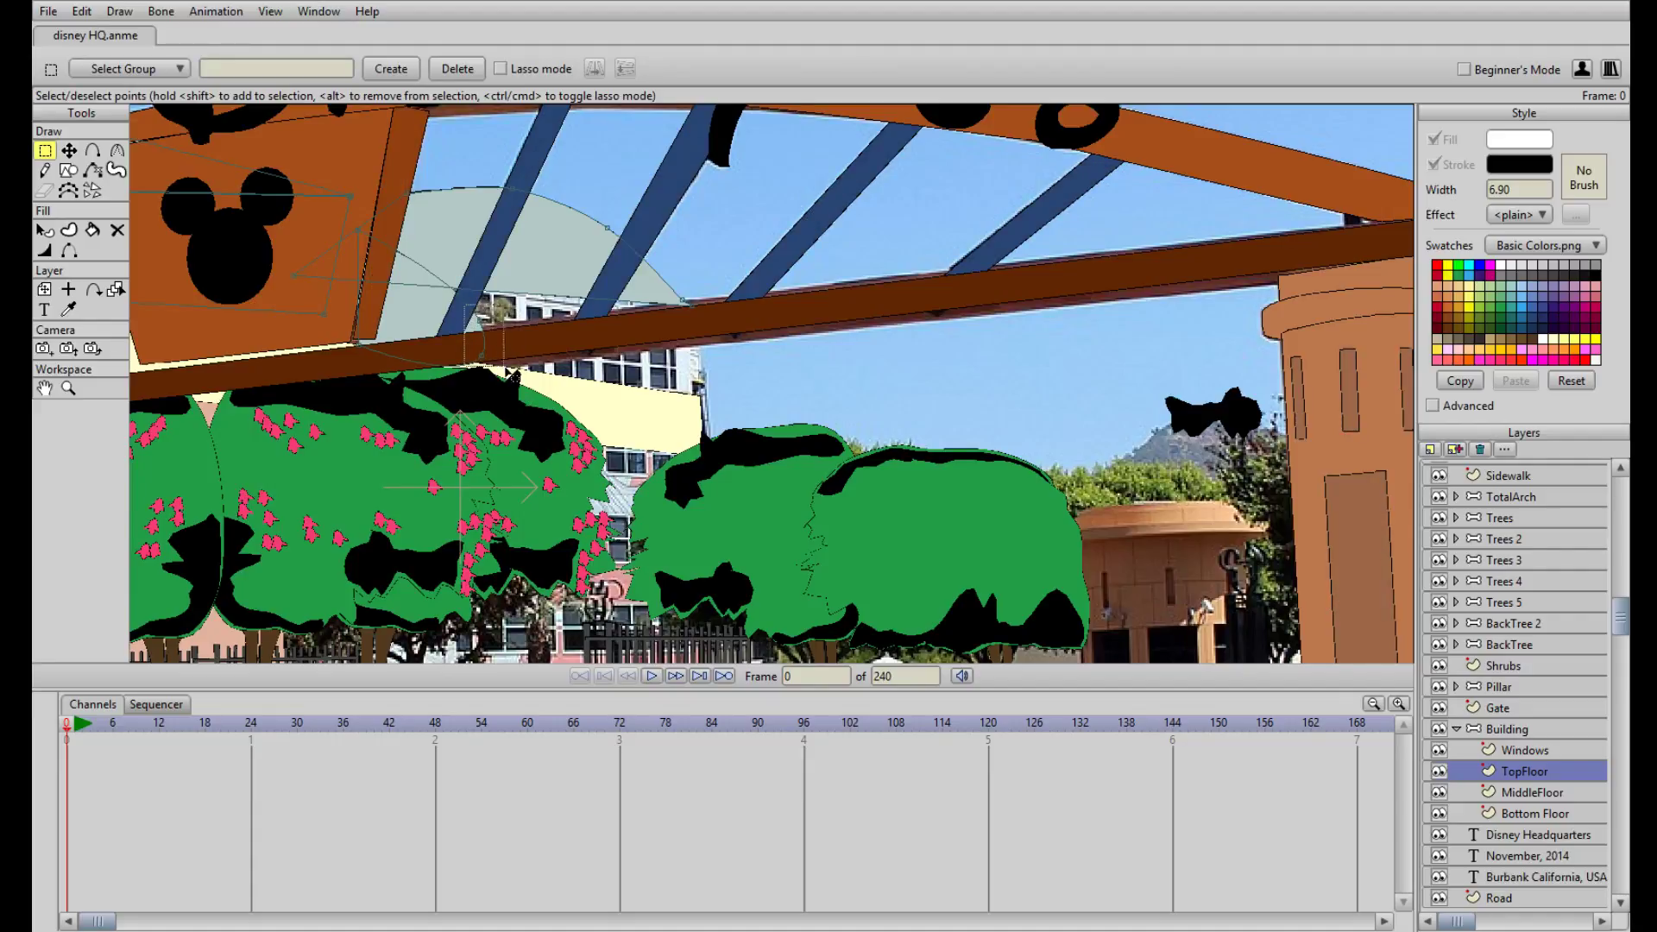
scroll(481, 355, "up", 2)
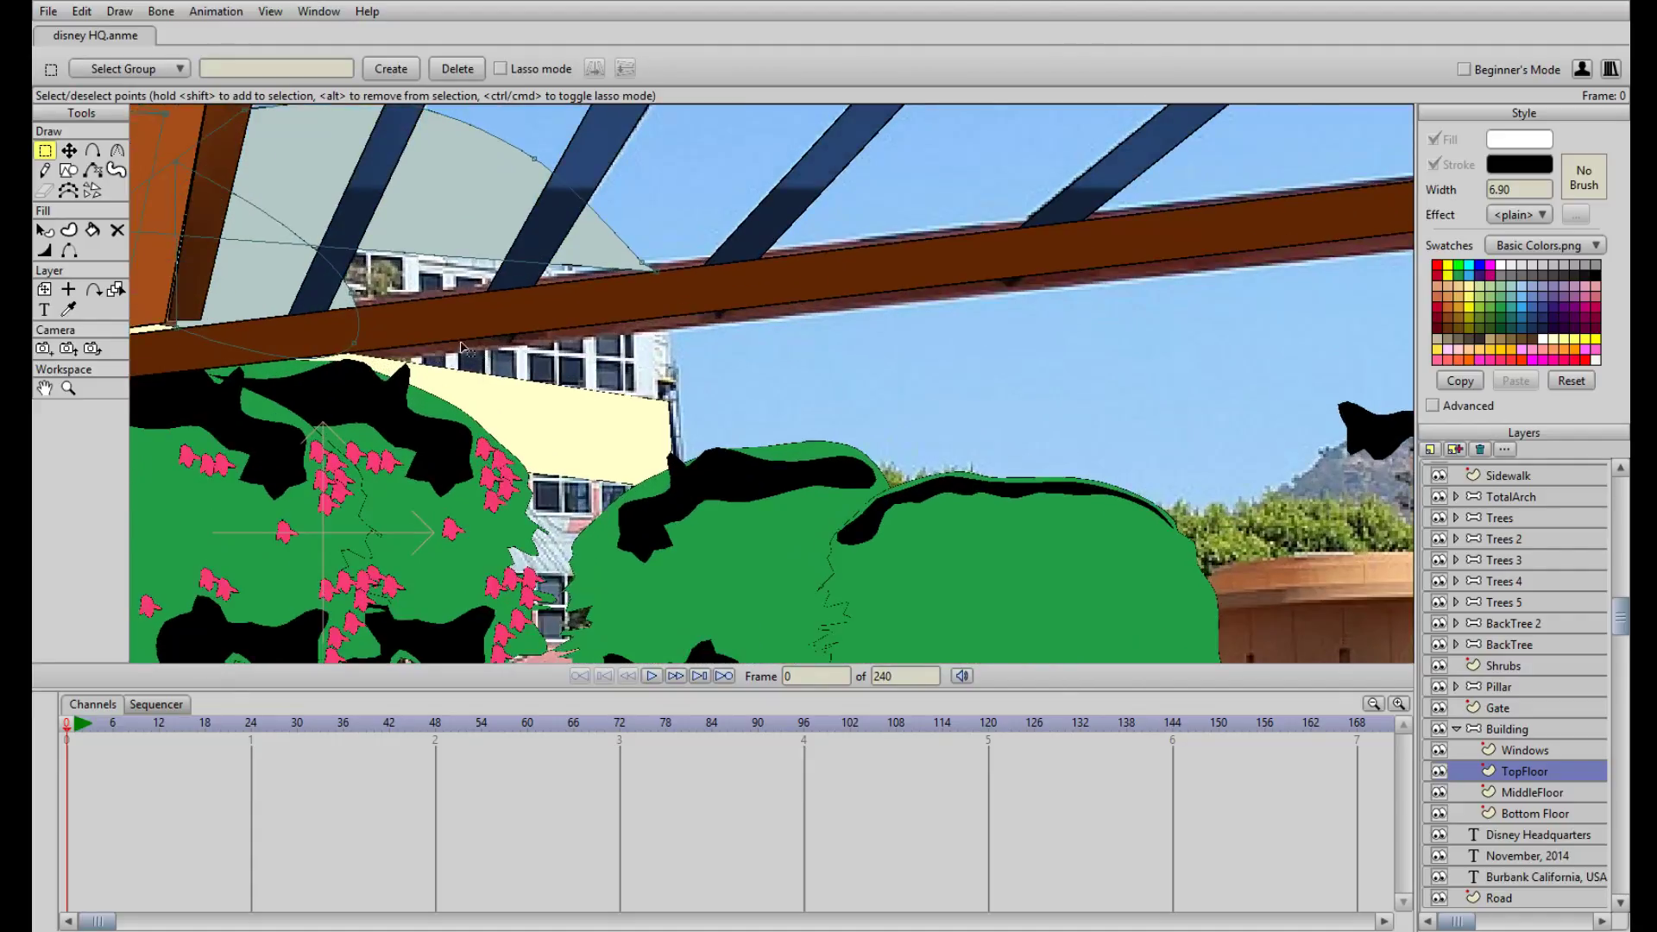
left_click_drag(458, 342, 594, 416)
left_click_drag(483, 447, 531, 359)
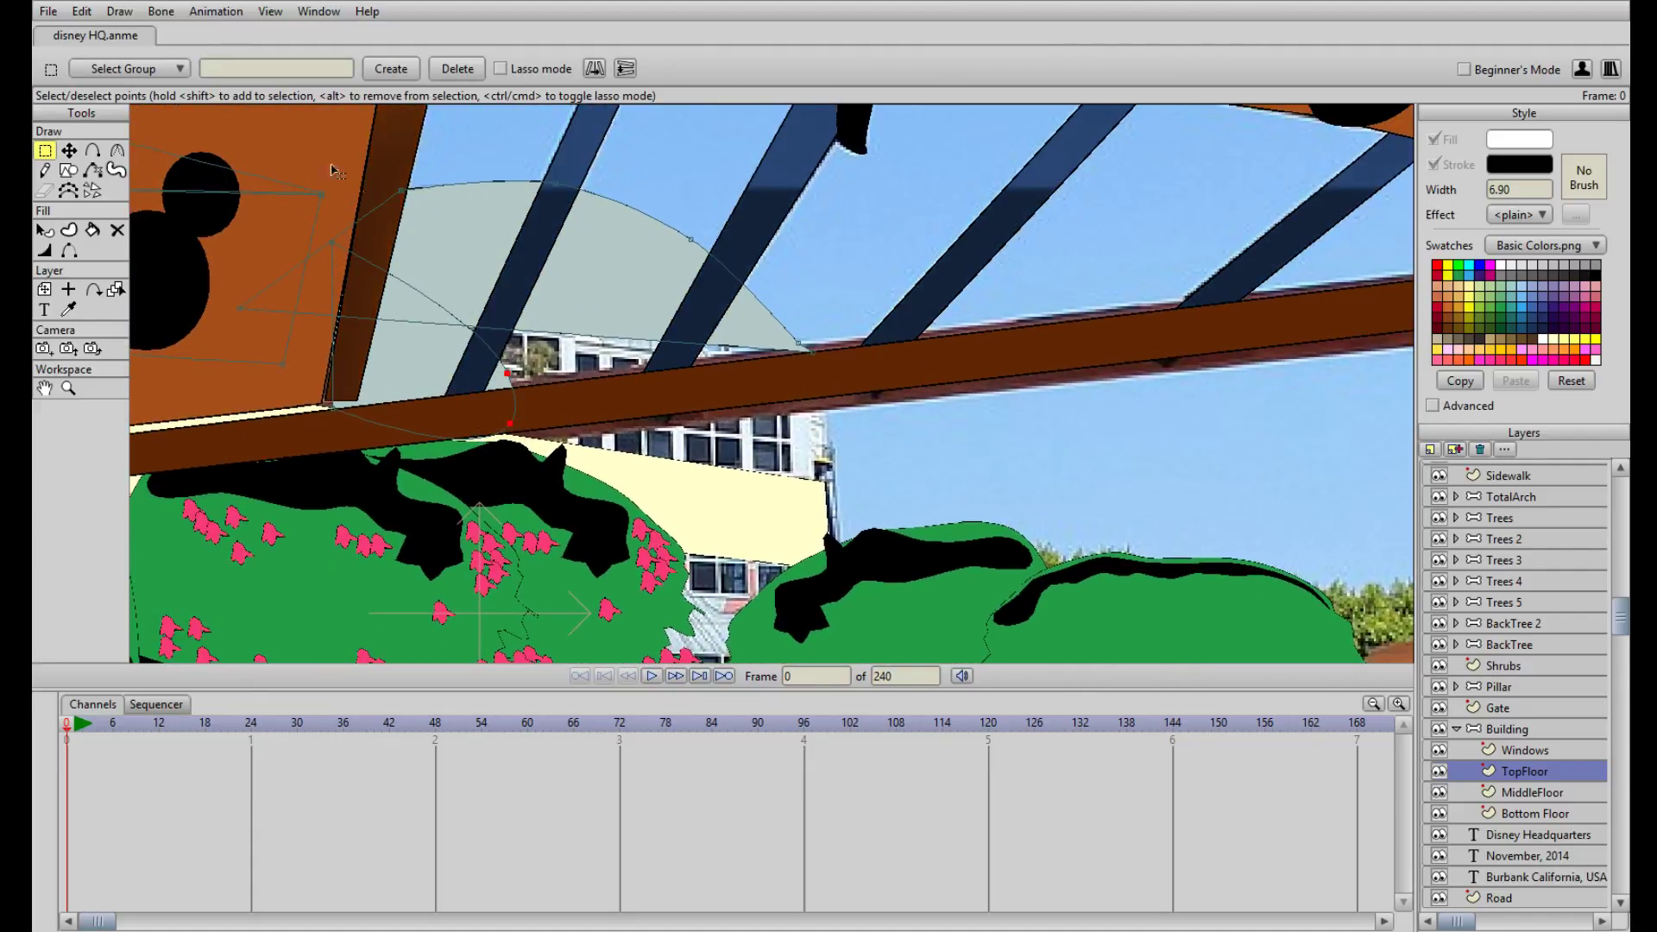
left_click(69, 150)
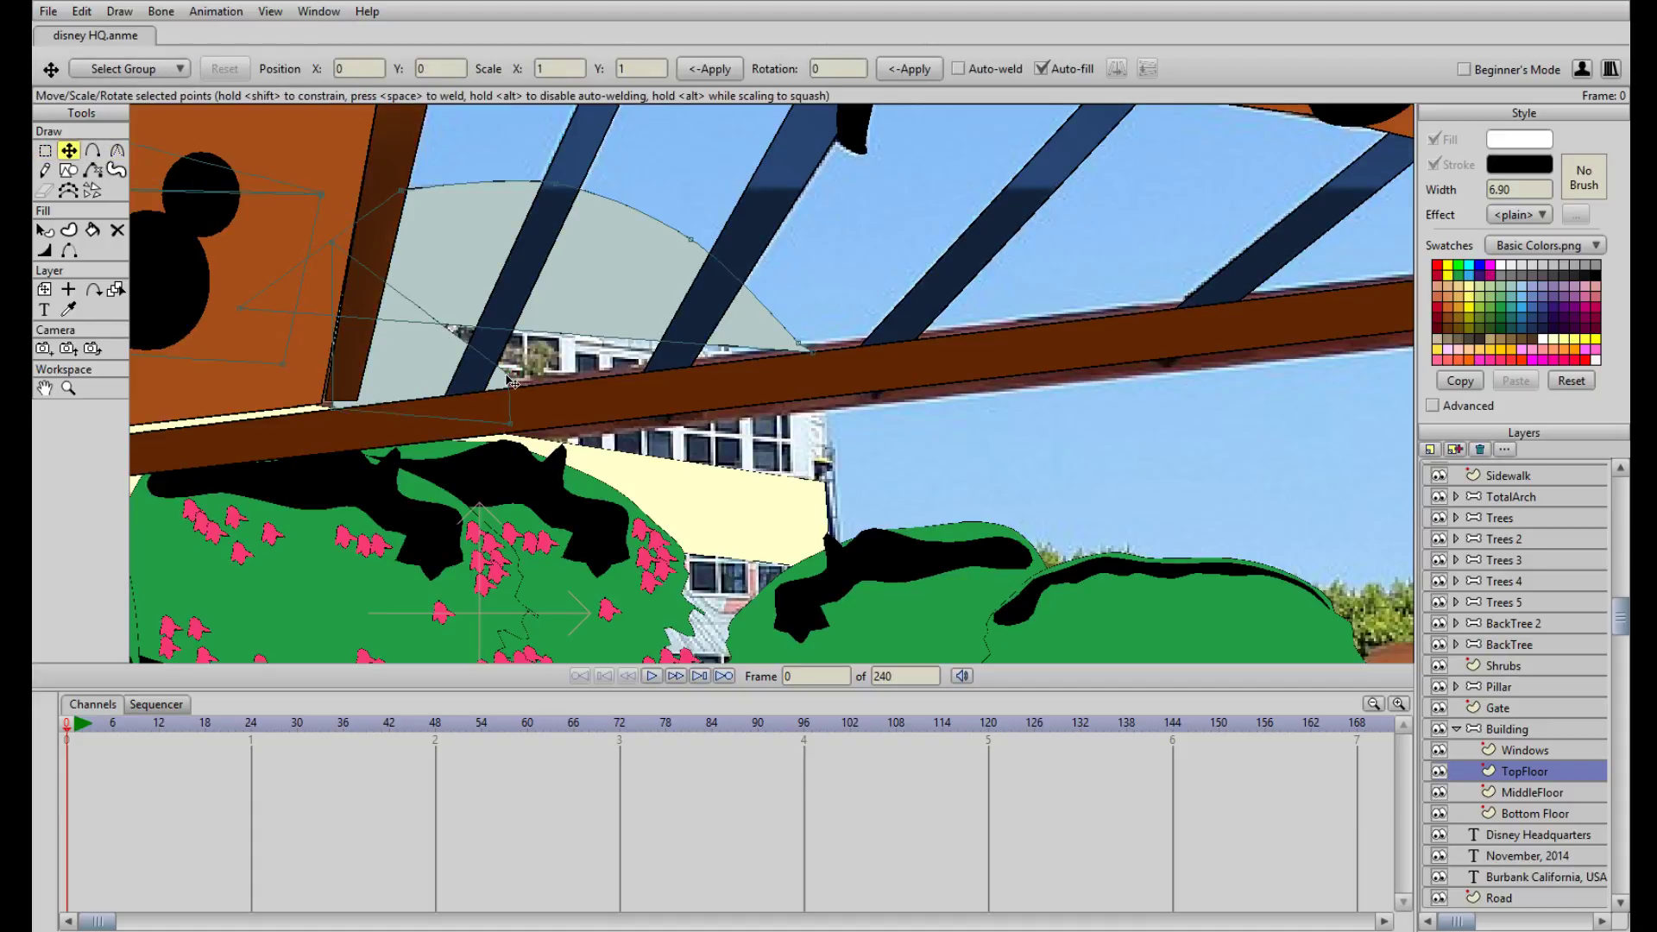
left_click_drag(507, 373, 833, 372)
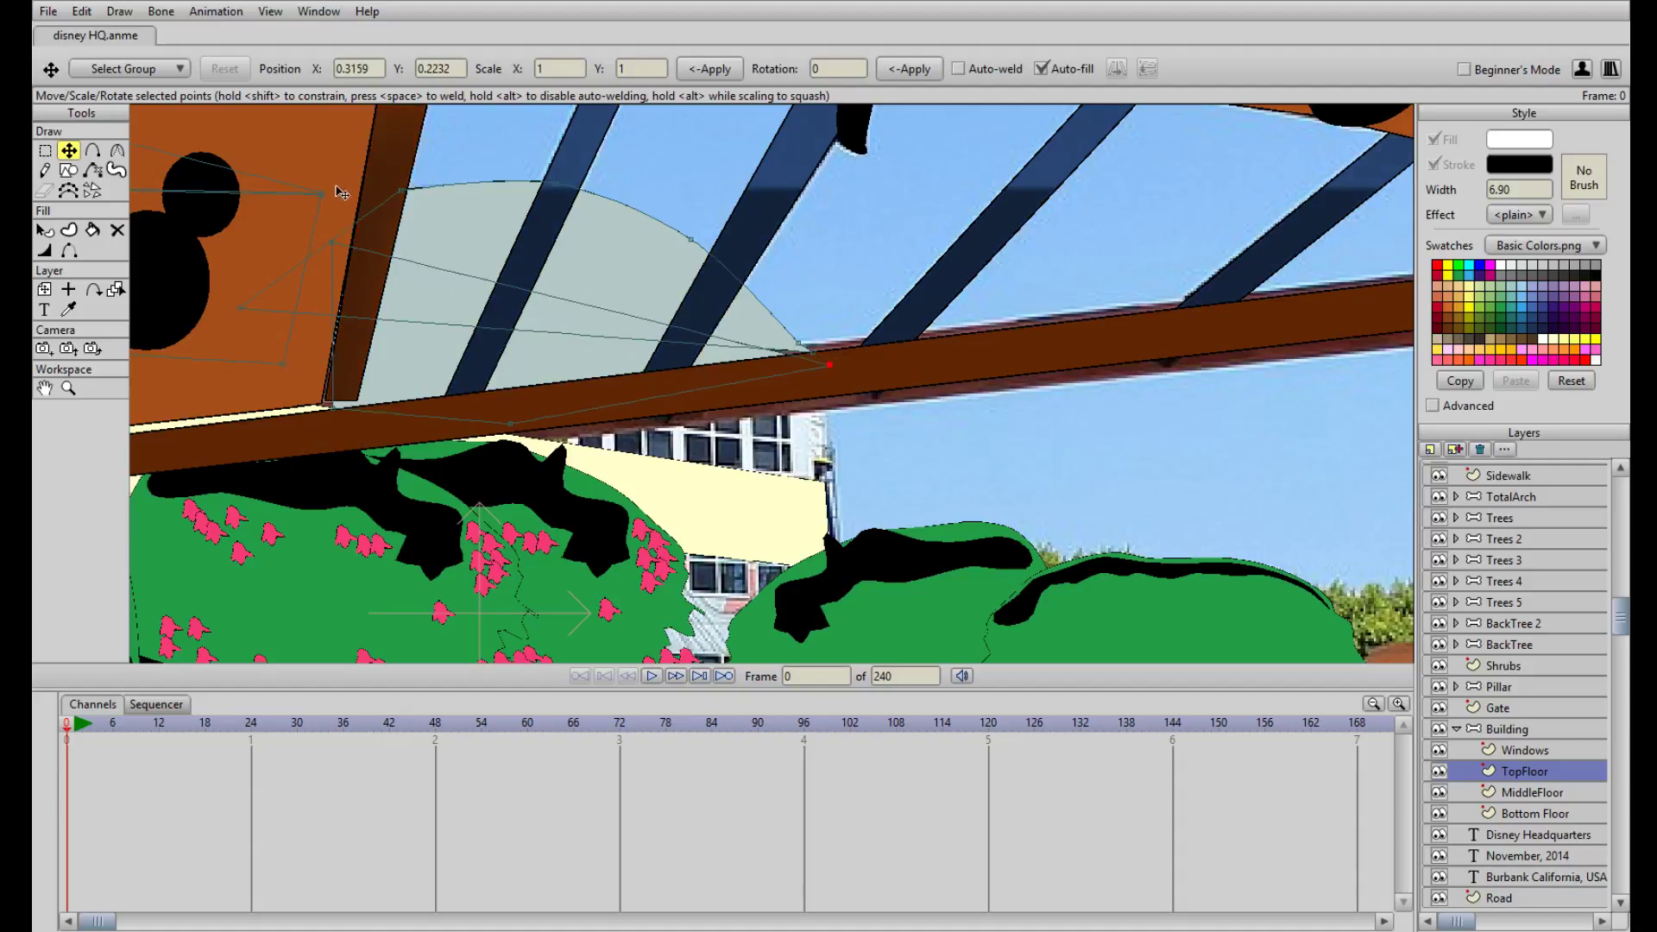
left_click_drag(338, 249, 355, 323)
left_click_drag(830, 366, 806, 357)
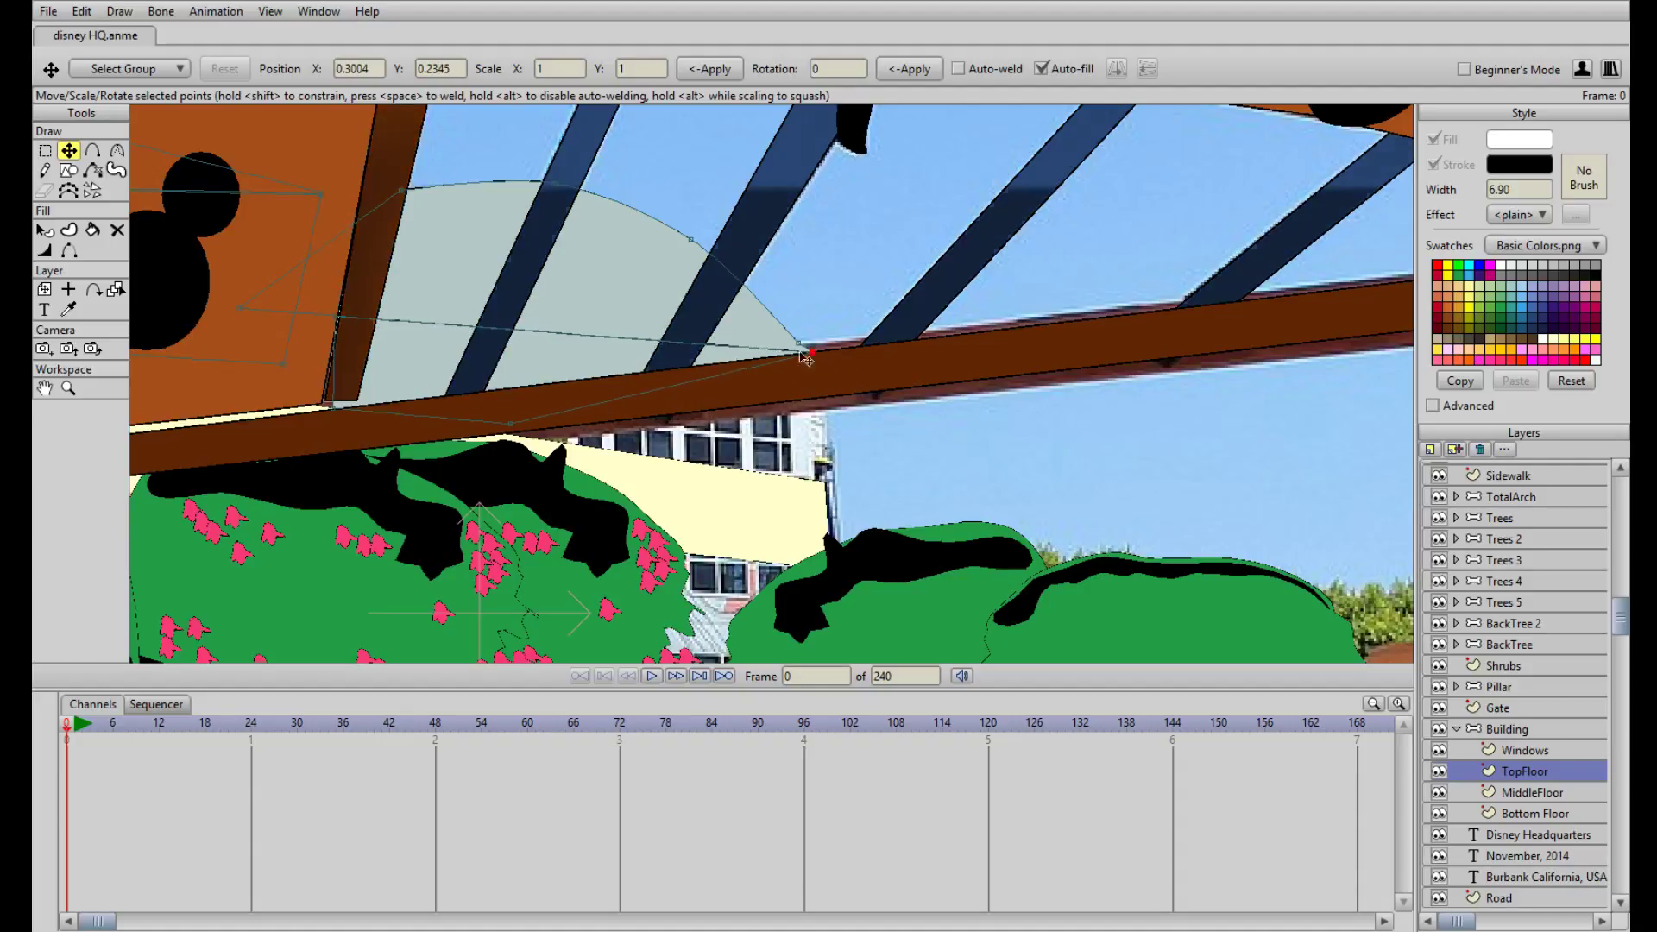
Extend the TopFloor shape's bottom point to the building's far edge, just above the green trees
left_click_drag(509, 424, 829, 481)
scroll(730, 423, "down", 6)
scroll(723, 471, "up", 3)
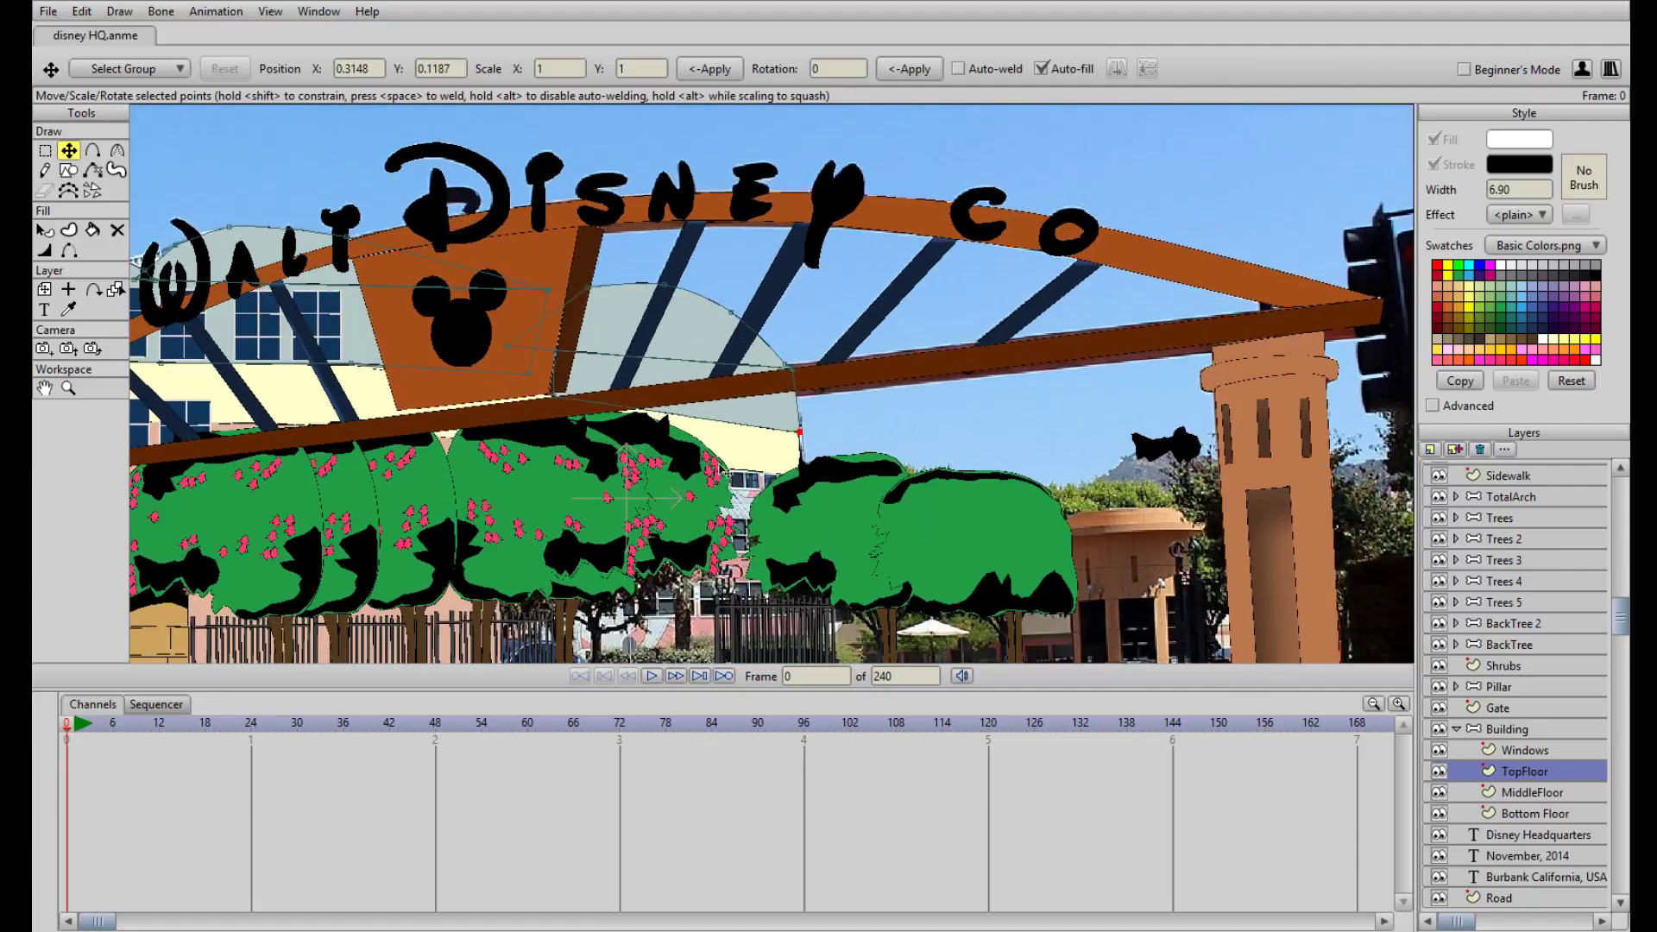
Hide the TopFloor and MiddleFloor layers to expose the building in the photo
left_click(1438, 771)
left_click(1438, 792)
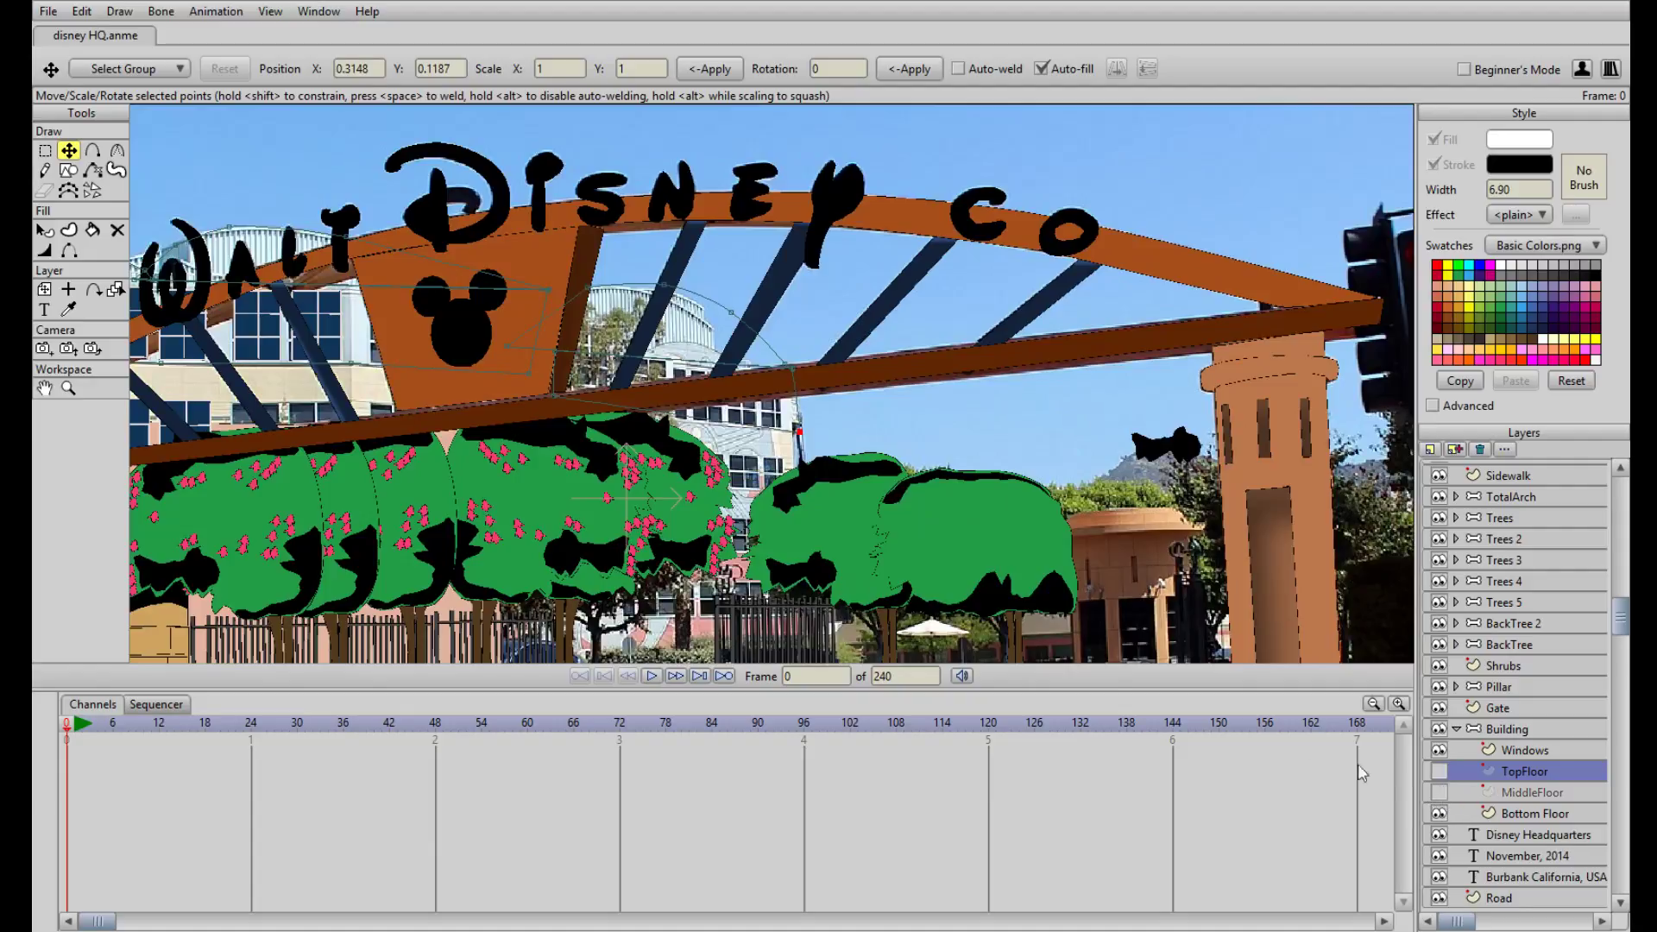
left_click_drag(377, 451, 807, 371)
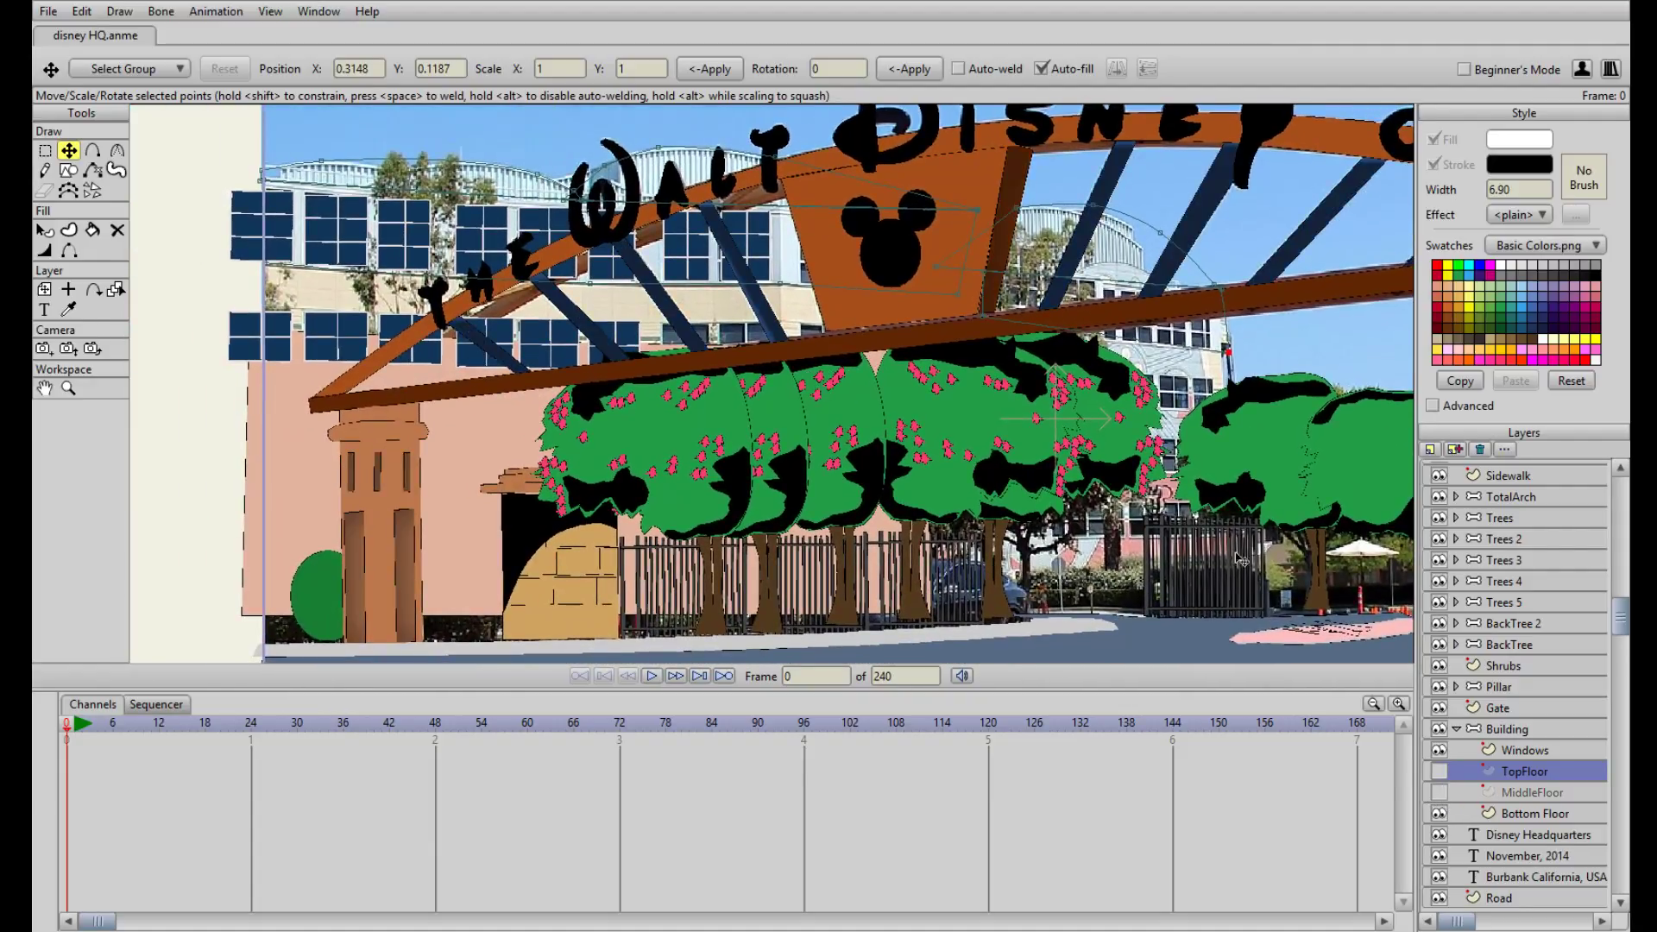
On the Windows layer, continue the lower window row with two more window copies behind the arch beam
left_click(1524, 751)
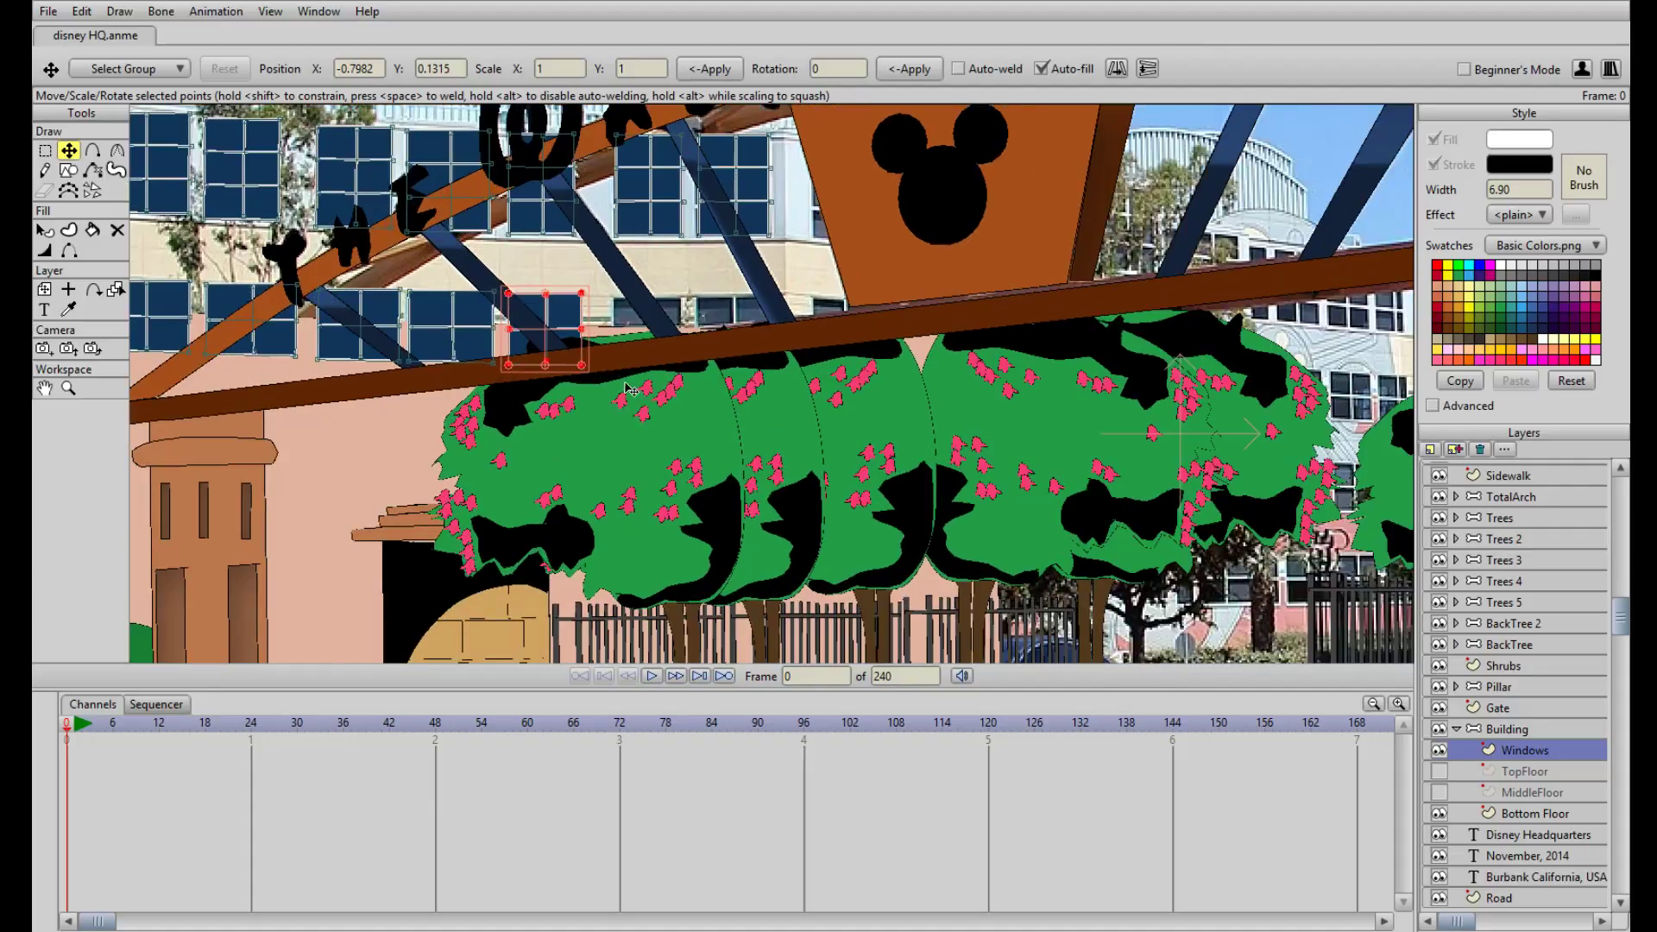
scroll(653, 390, "up", 2)
key("g")
left_click_drag(502, 383, 619, 281)
key("t")
left_click_drag(553, 282, 737, 324)
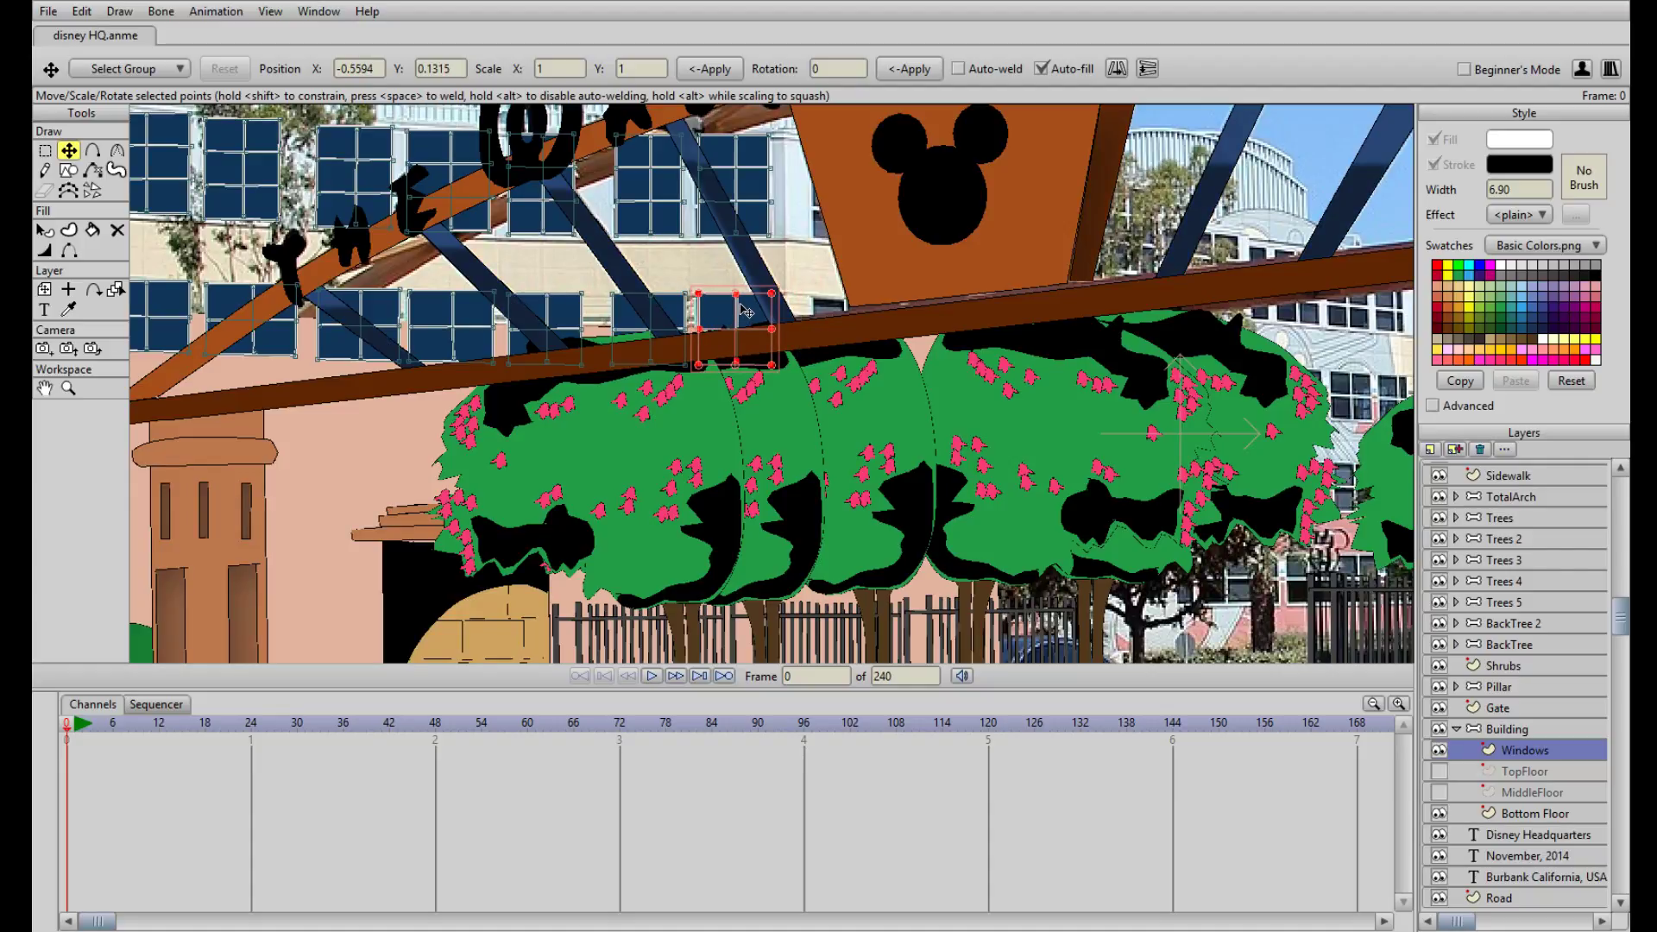
Place two smaller window copies side by side on the building's far section, just above the green trees
left_click_drag(752, 308, 924, 363)
left_click_drag(930, 366, 906, 358)
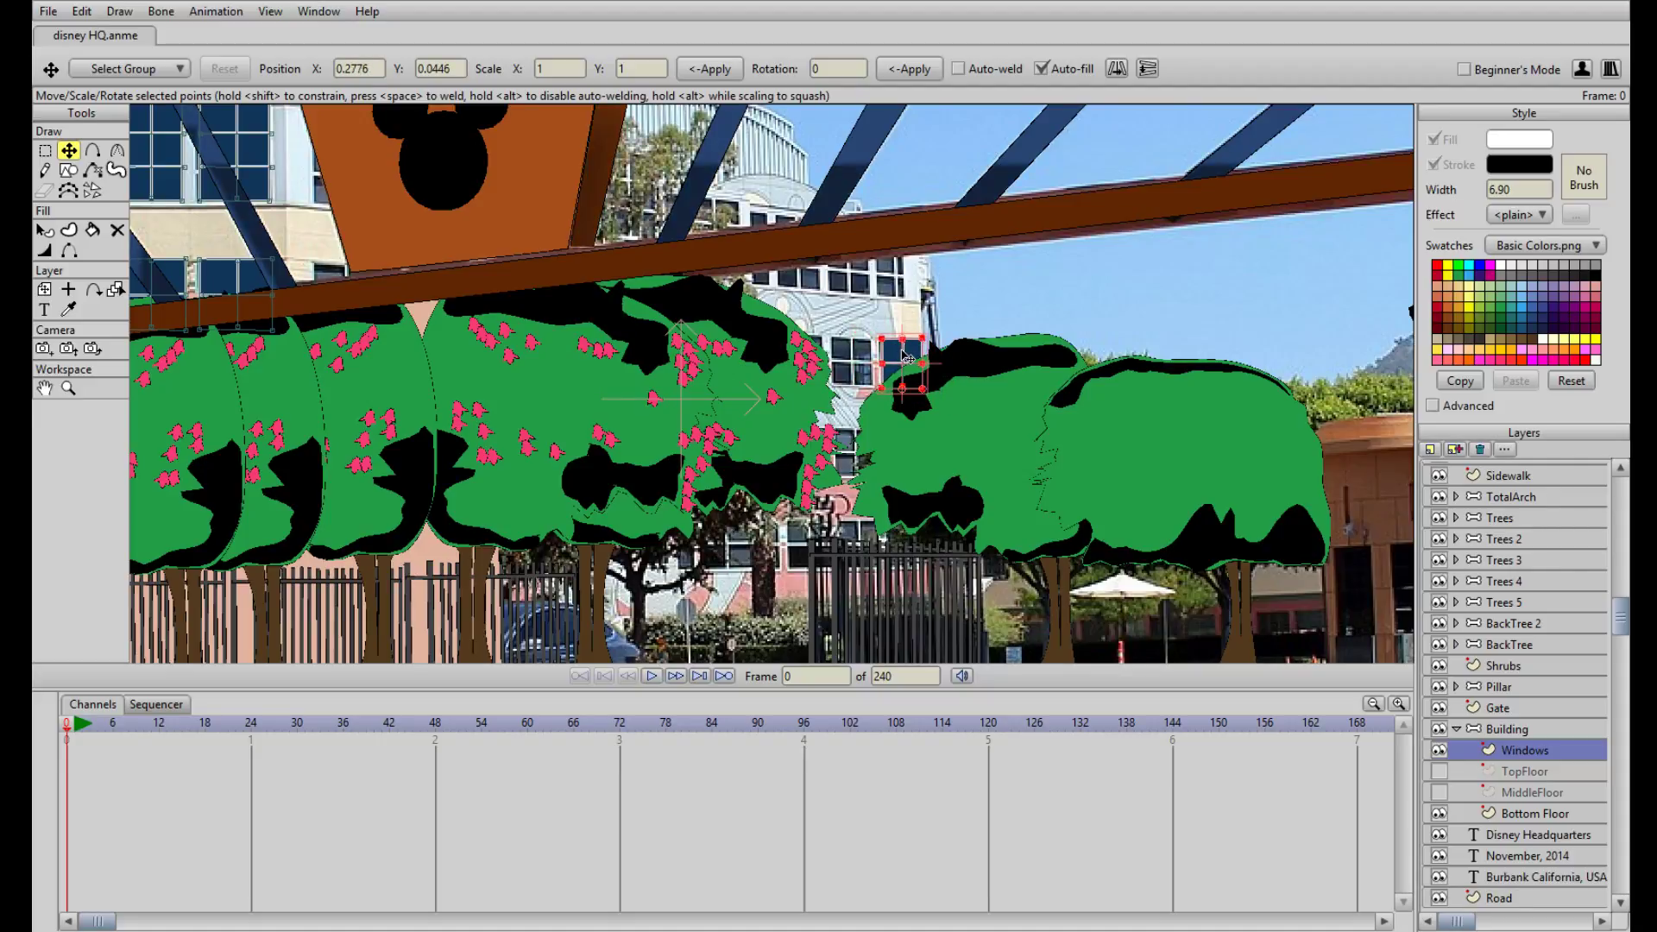
left_click_drag(906, 355, 852, 352)
scroll(902, 459, "down", 4)
scroll(685, 408, "up", 3)
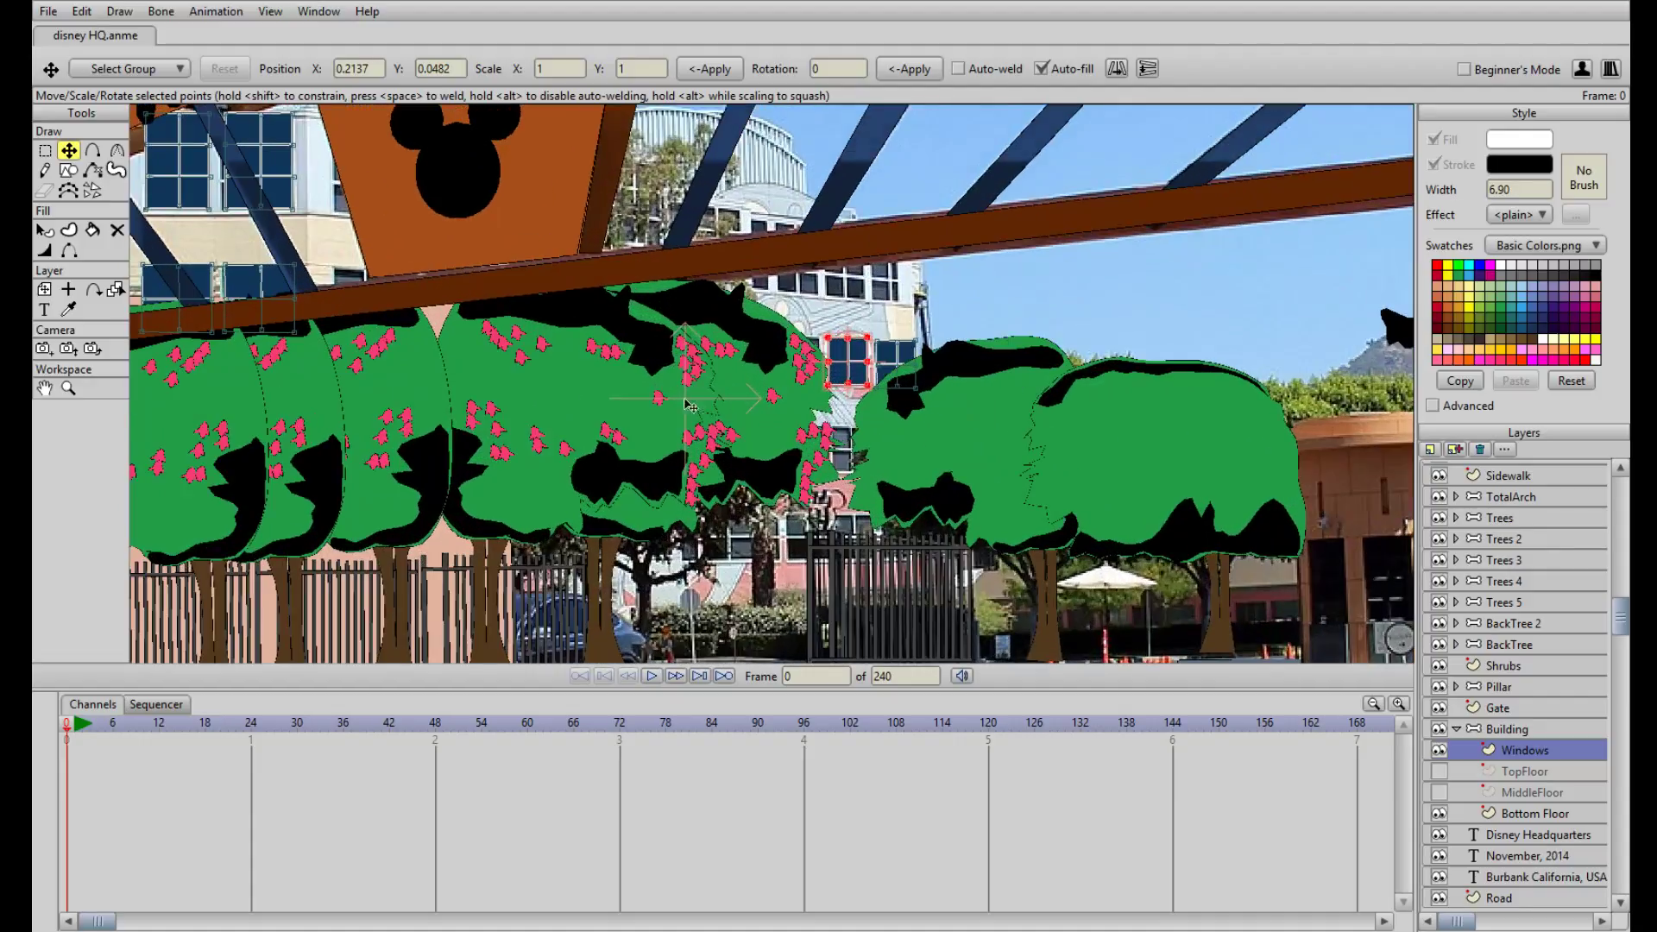
scroll(685, 408, "up", 3)
left_click_drag(735, 426, 737, 429)
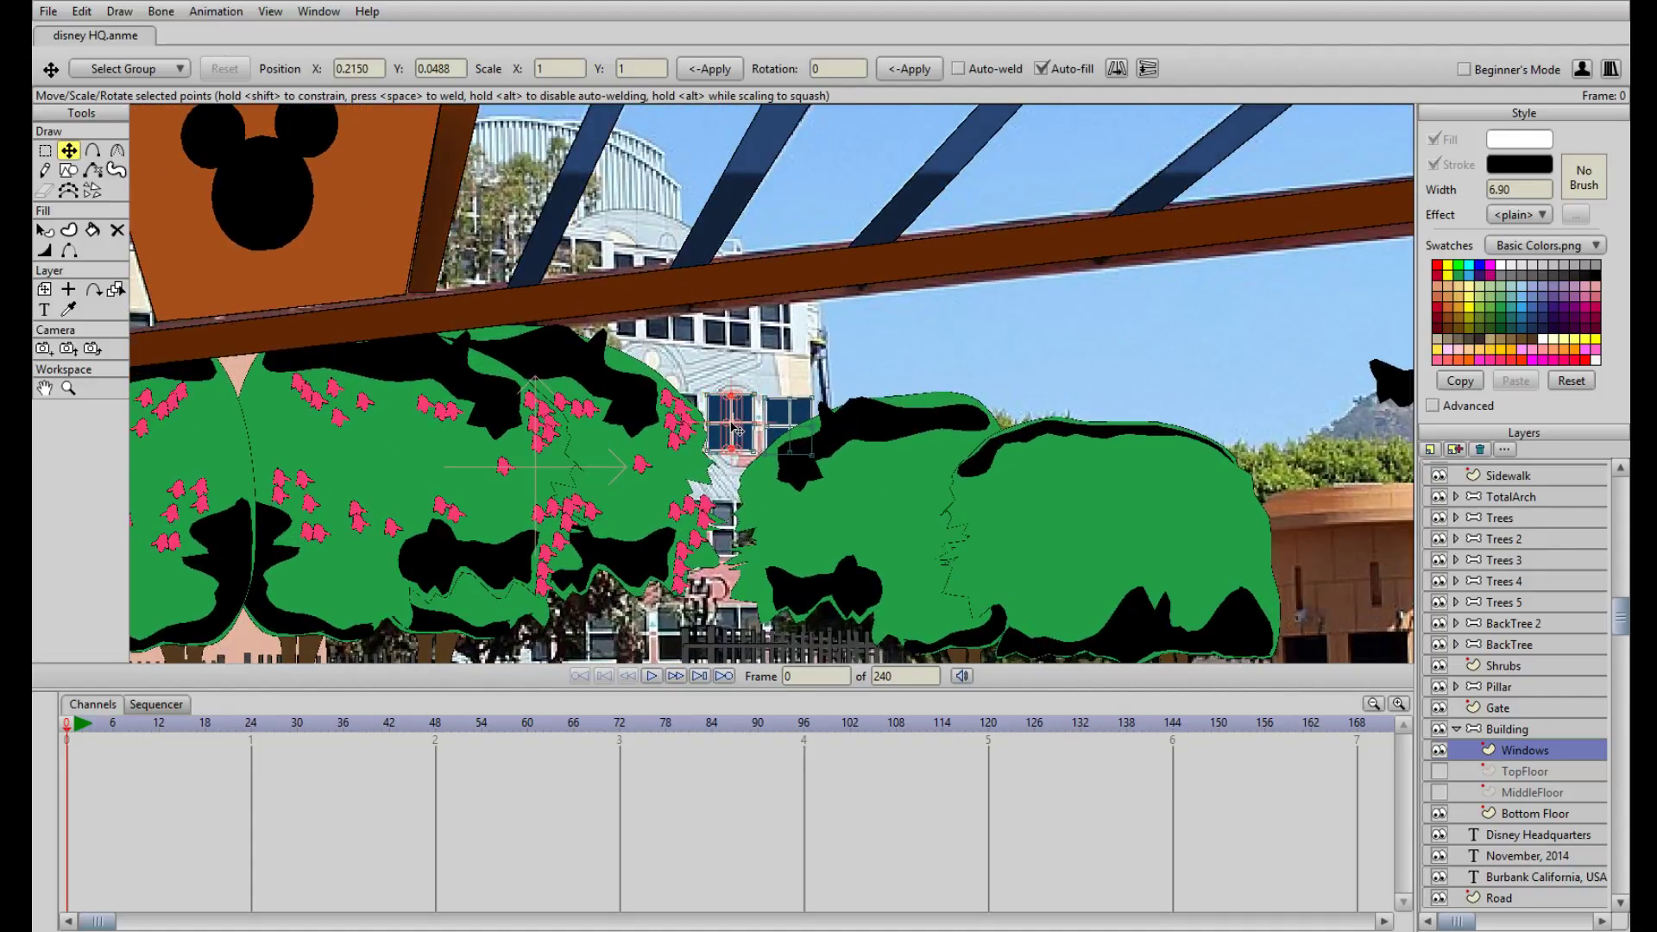
Copy the small window and place three copies along the next row up on the building's far section
key("g")
left_click(733, 423)
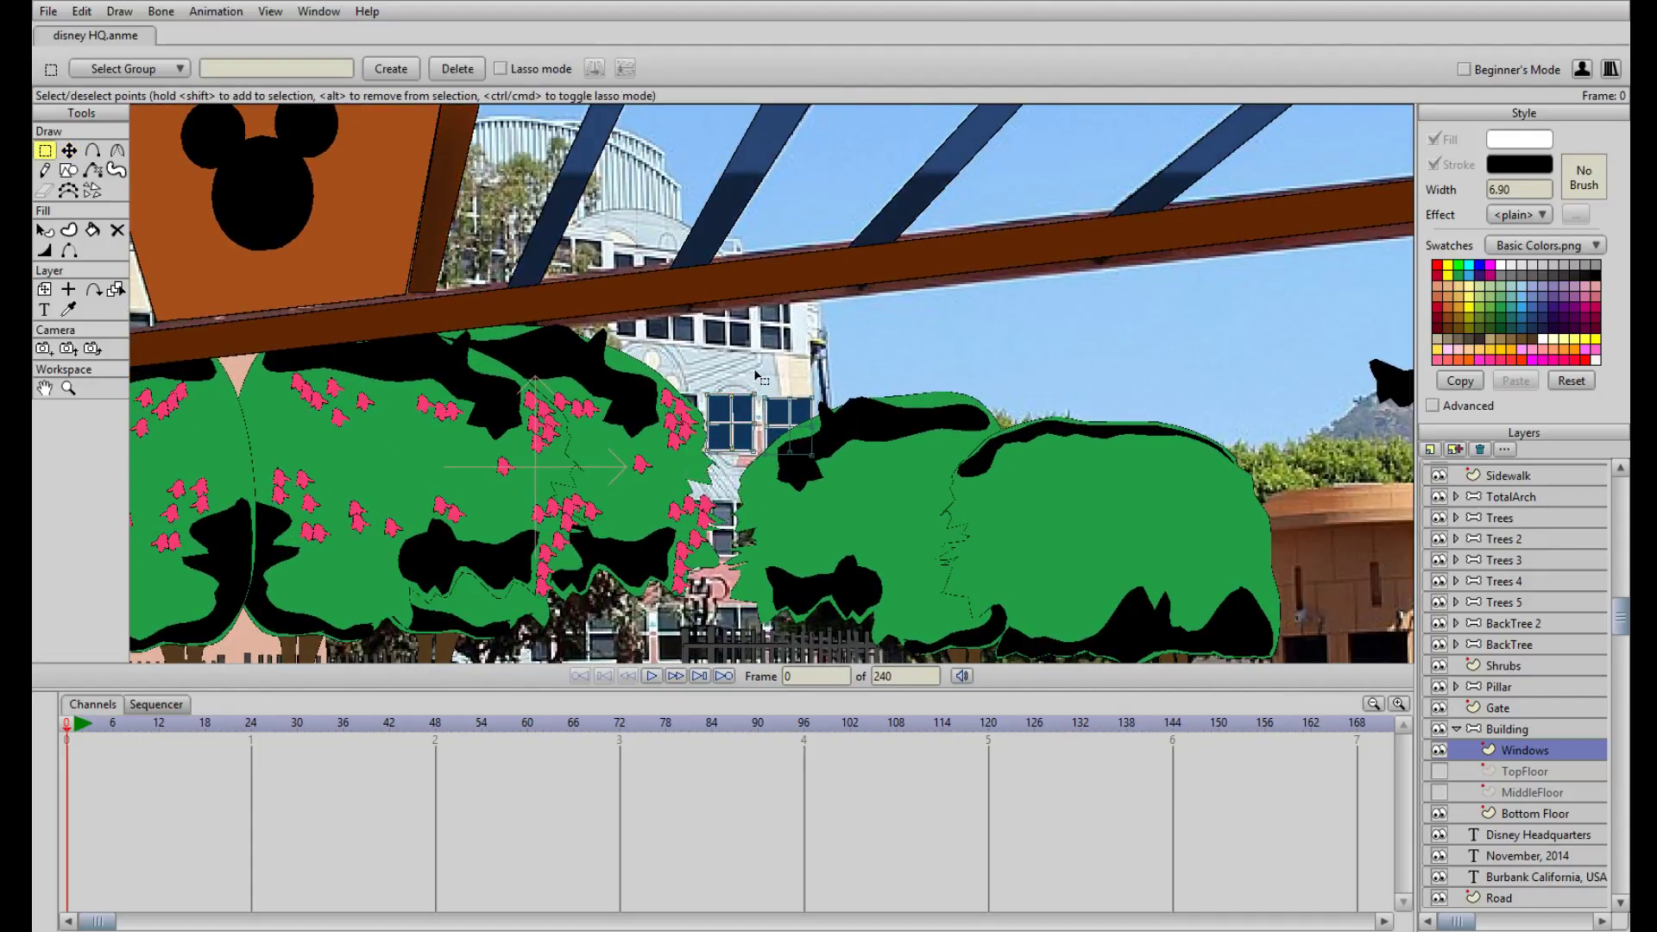
left_click_drag(684, 468, 759, 384)
key("t")
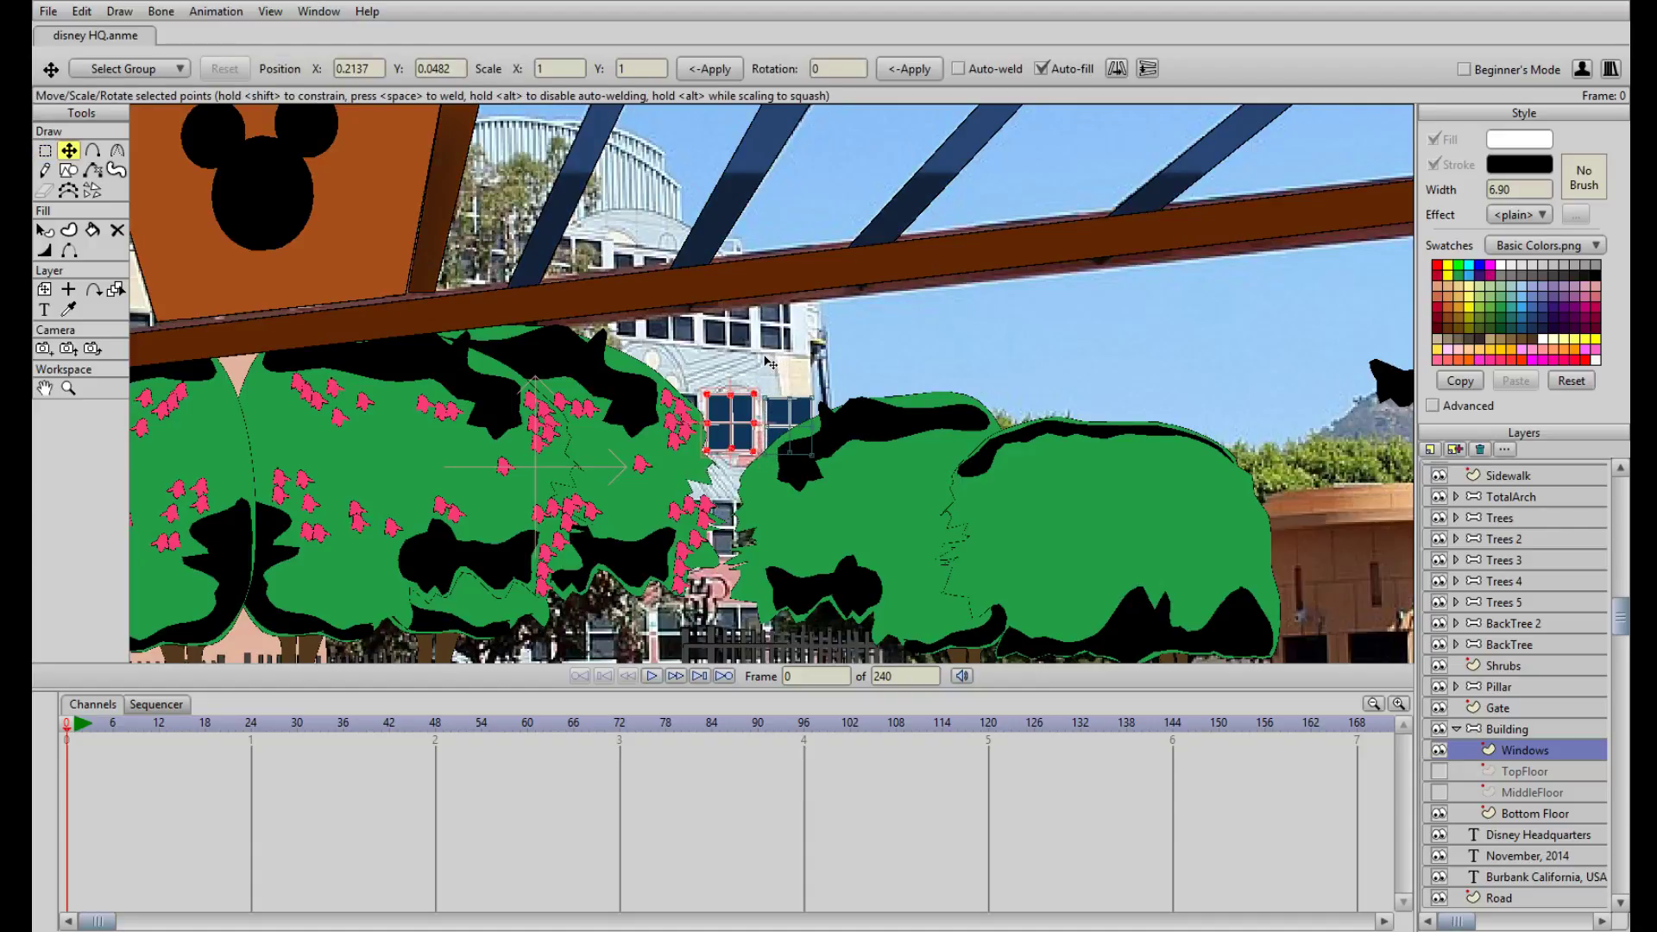
key("ctrl+c")
key("ctrl+v")
left_click_drag(739, 432, 685, 320)
key("ctrl+c")
key("ctrl+v")
key("ctrl+v")
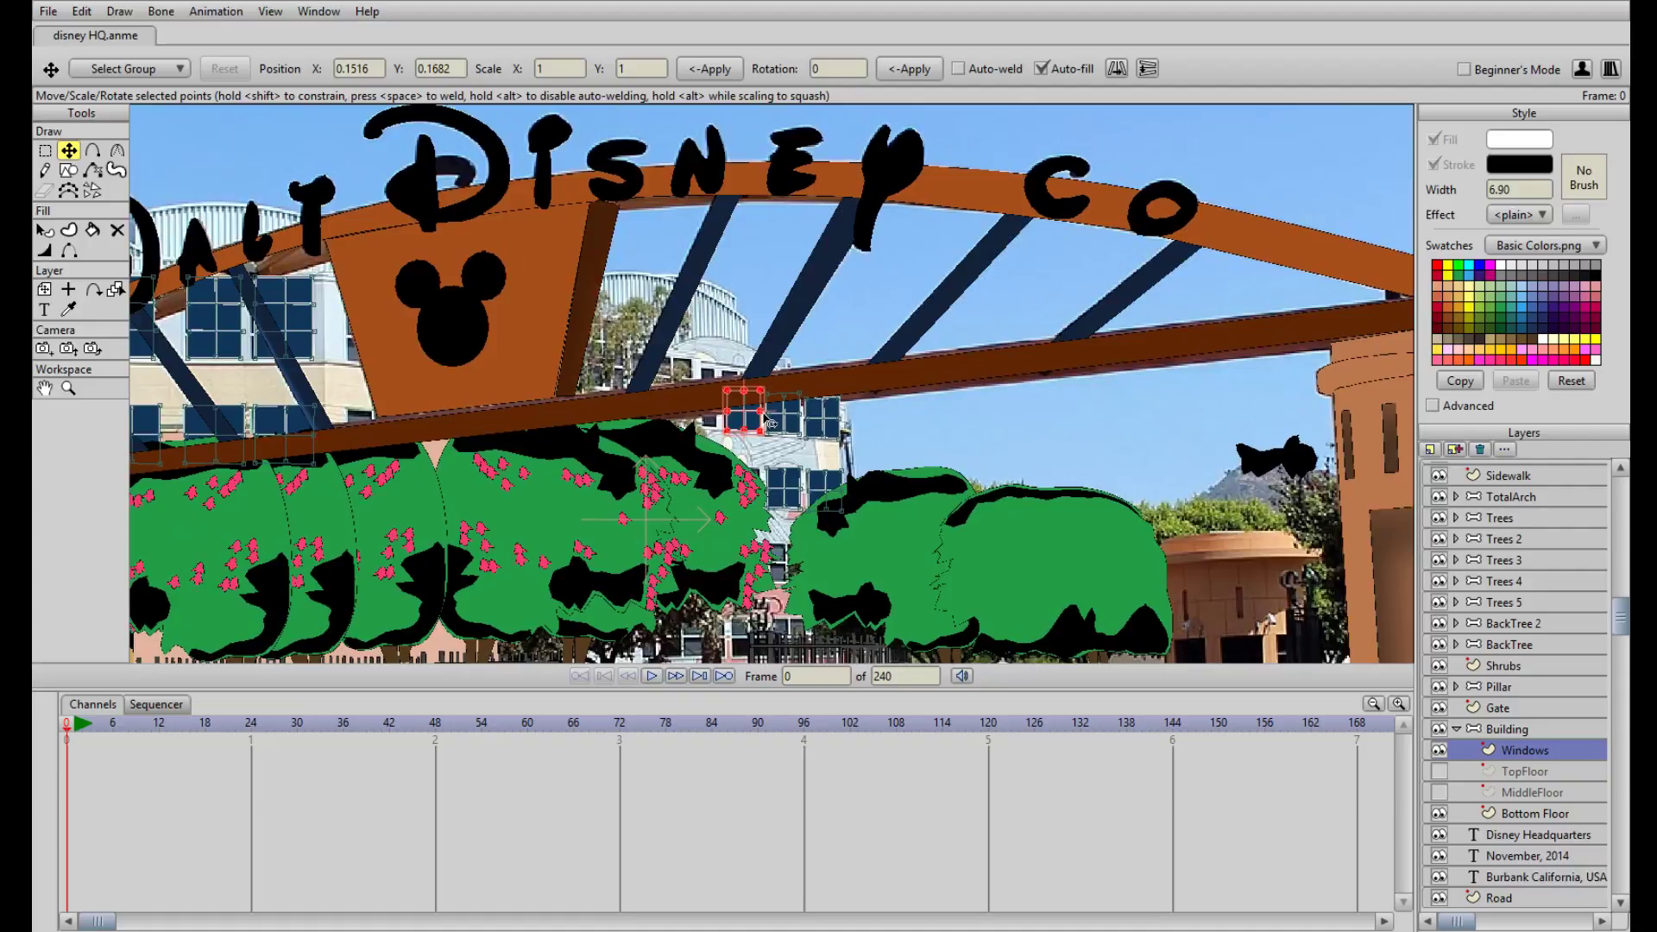
Add two larger window copies continuing that row under the arch towards the Mickey sign
left_click_drag(767, 417, 703, 394)
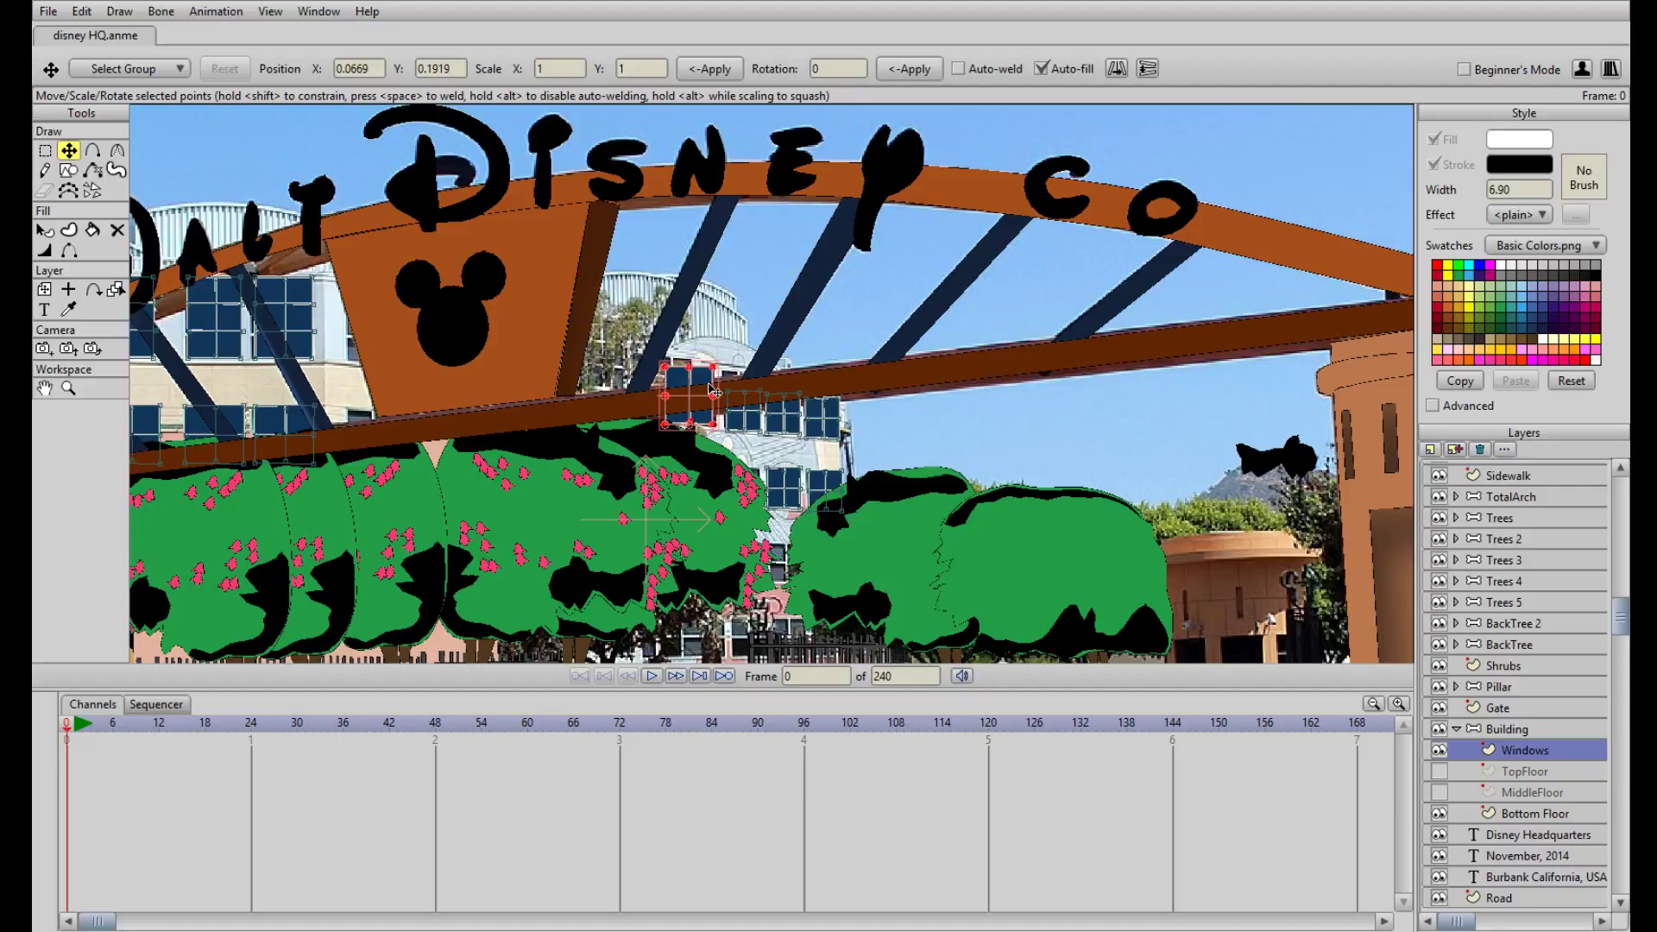
left_click_drag(707, 392, 635, 370)
scroll(643, 380, "down", 5)
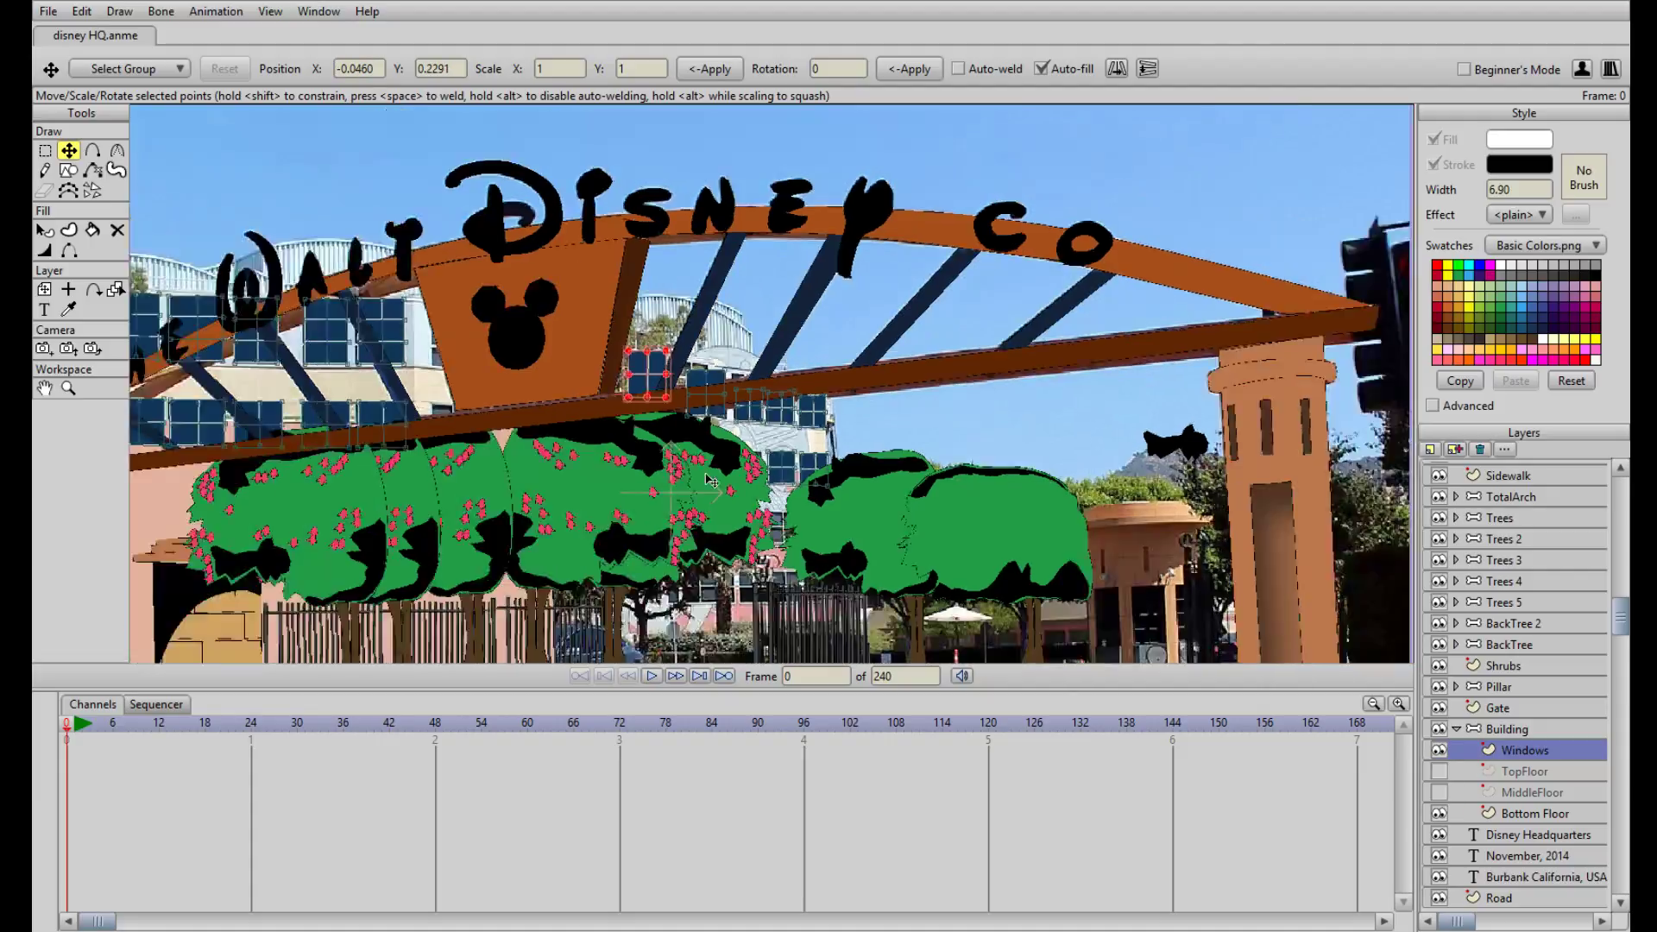
Show the TopFloor and MiddleFloor layers again
scroll(707, 478, "up", 2)
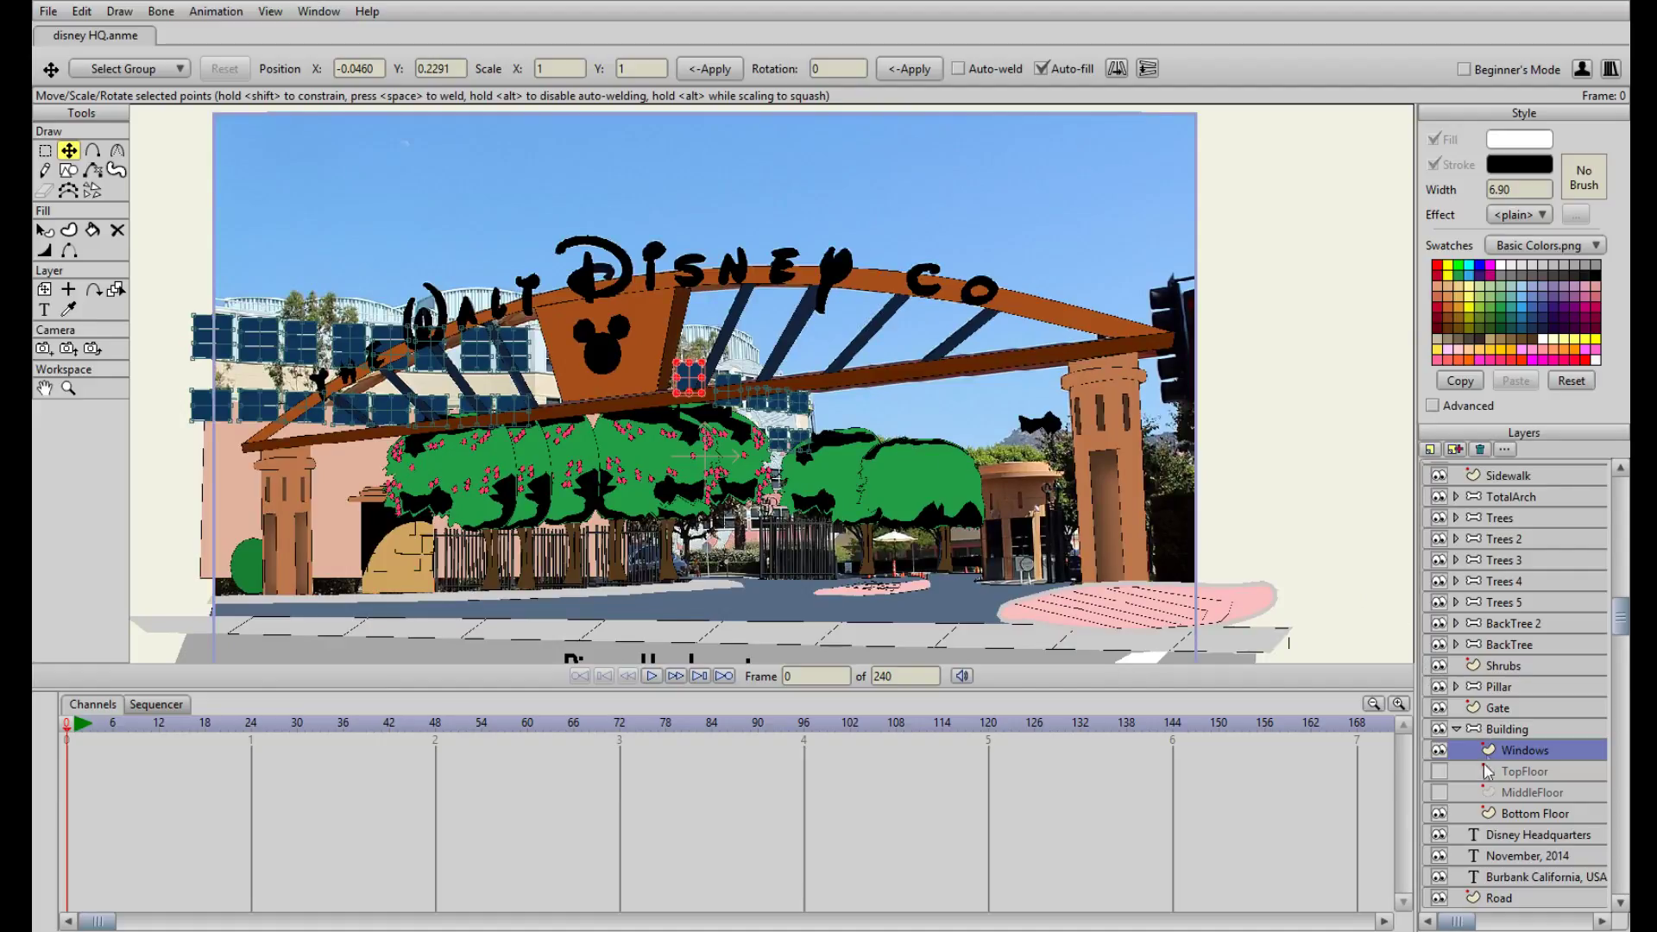
left_click(1439, 771)
left_click(1441, 791)
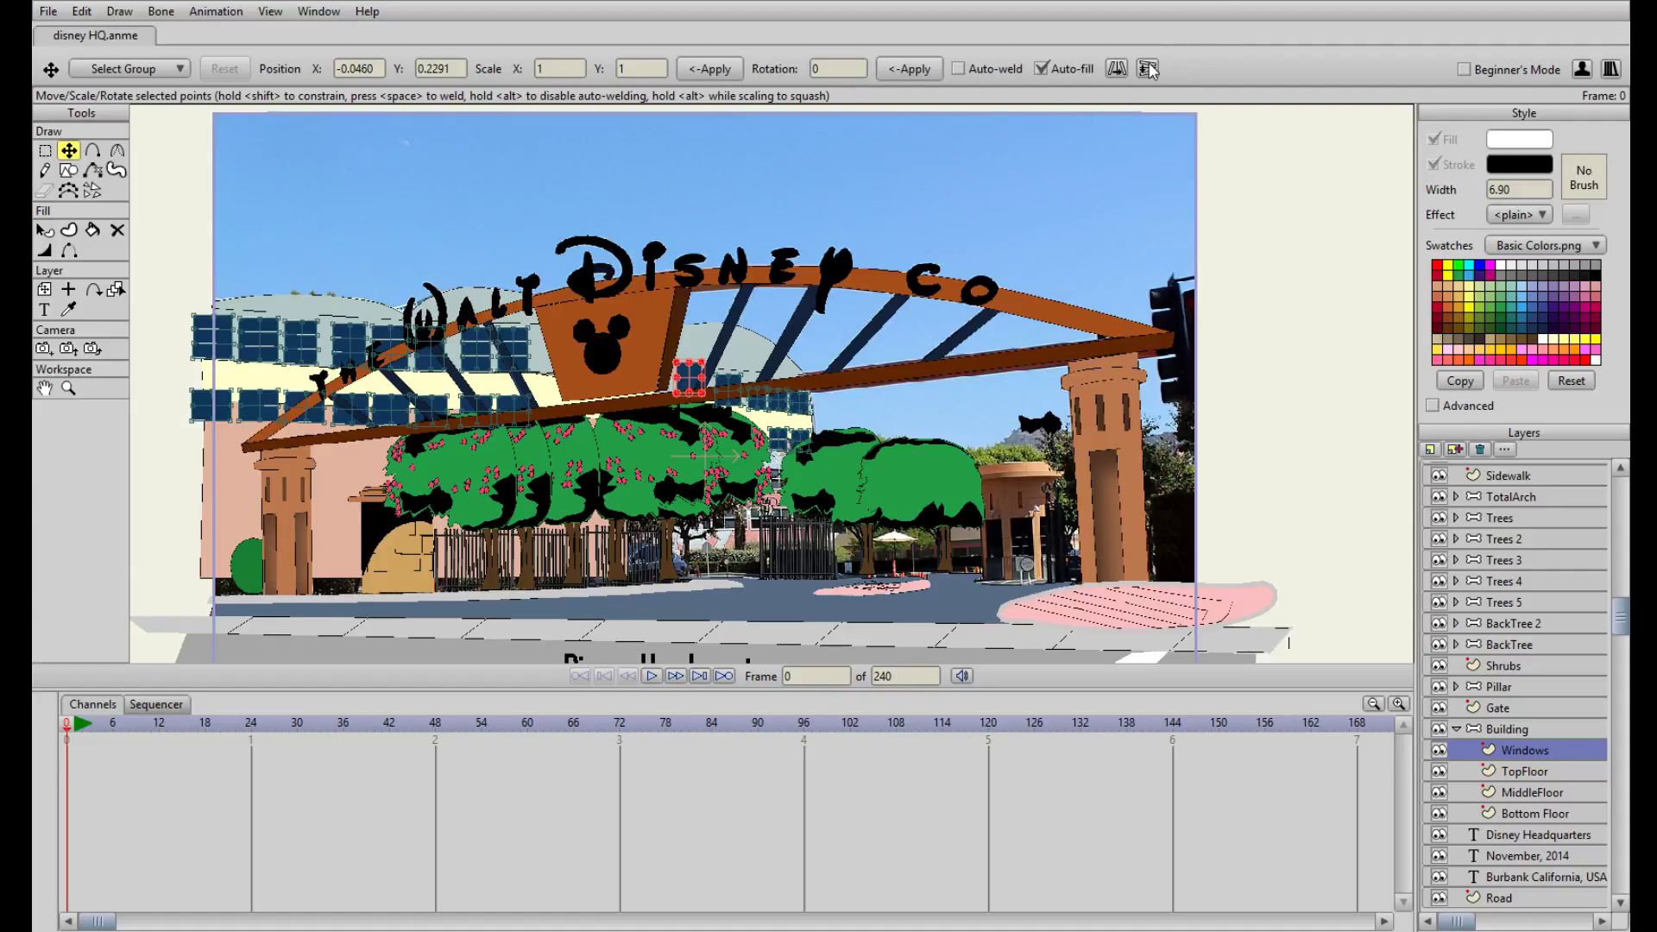
Examine the whole scene for untraced parts, comparing the artwork with and without the disney HQ.jpg photo layer
scroll(814, 423, "up", 5)
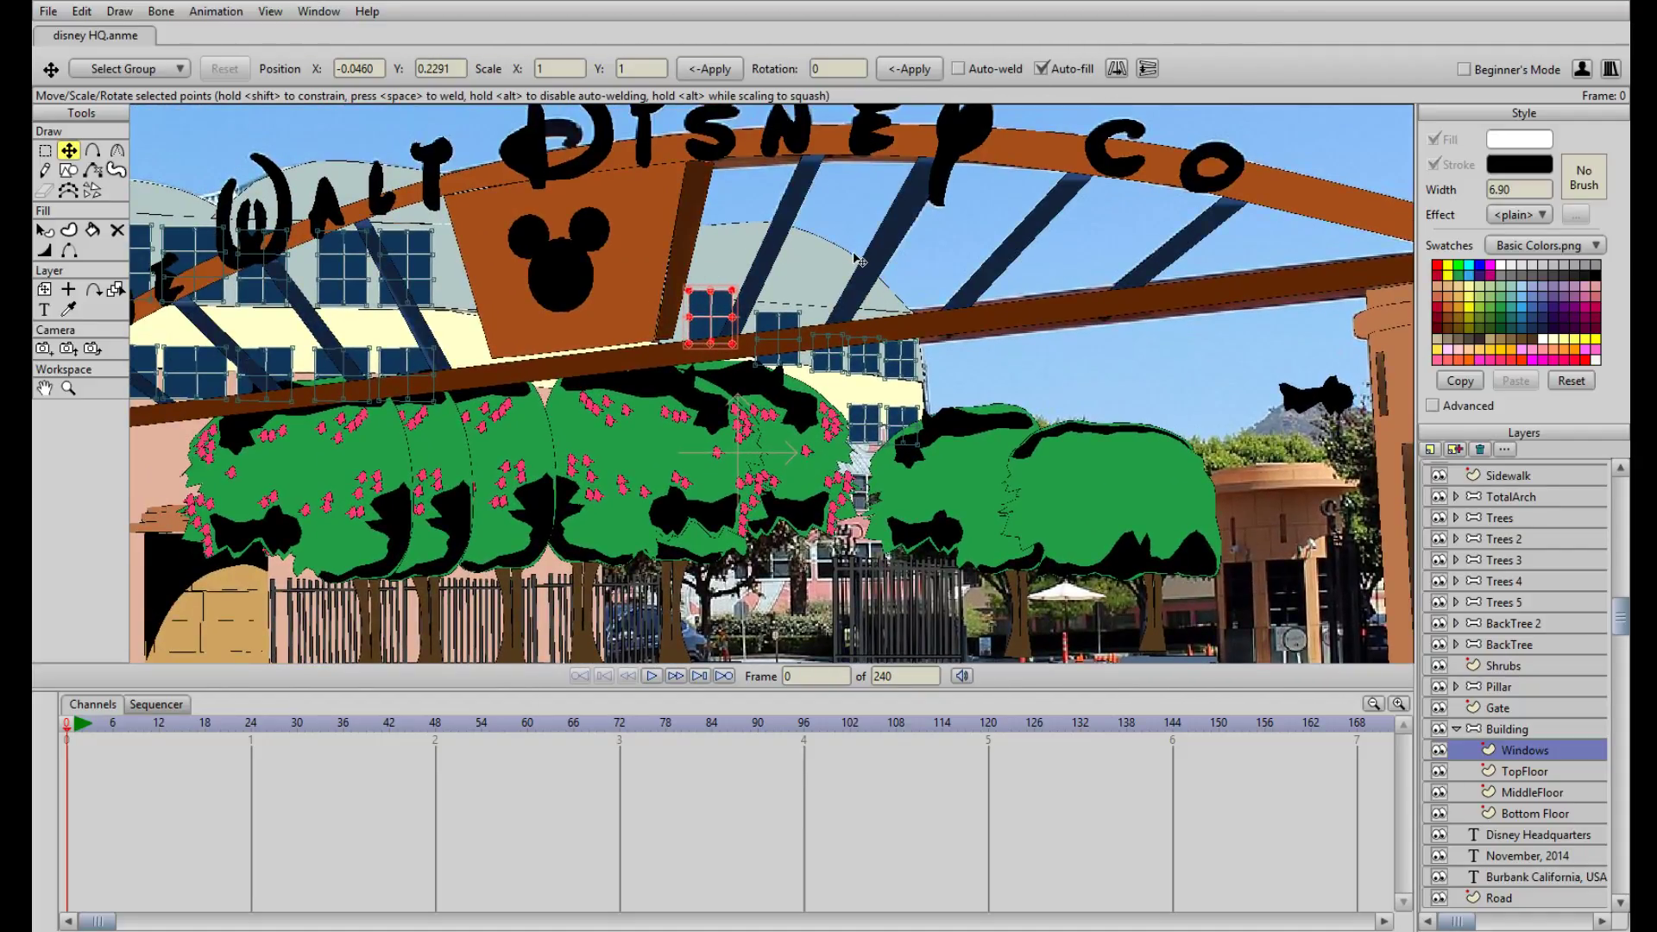
left_click_drag(1003, 529, 852, 446)
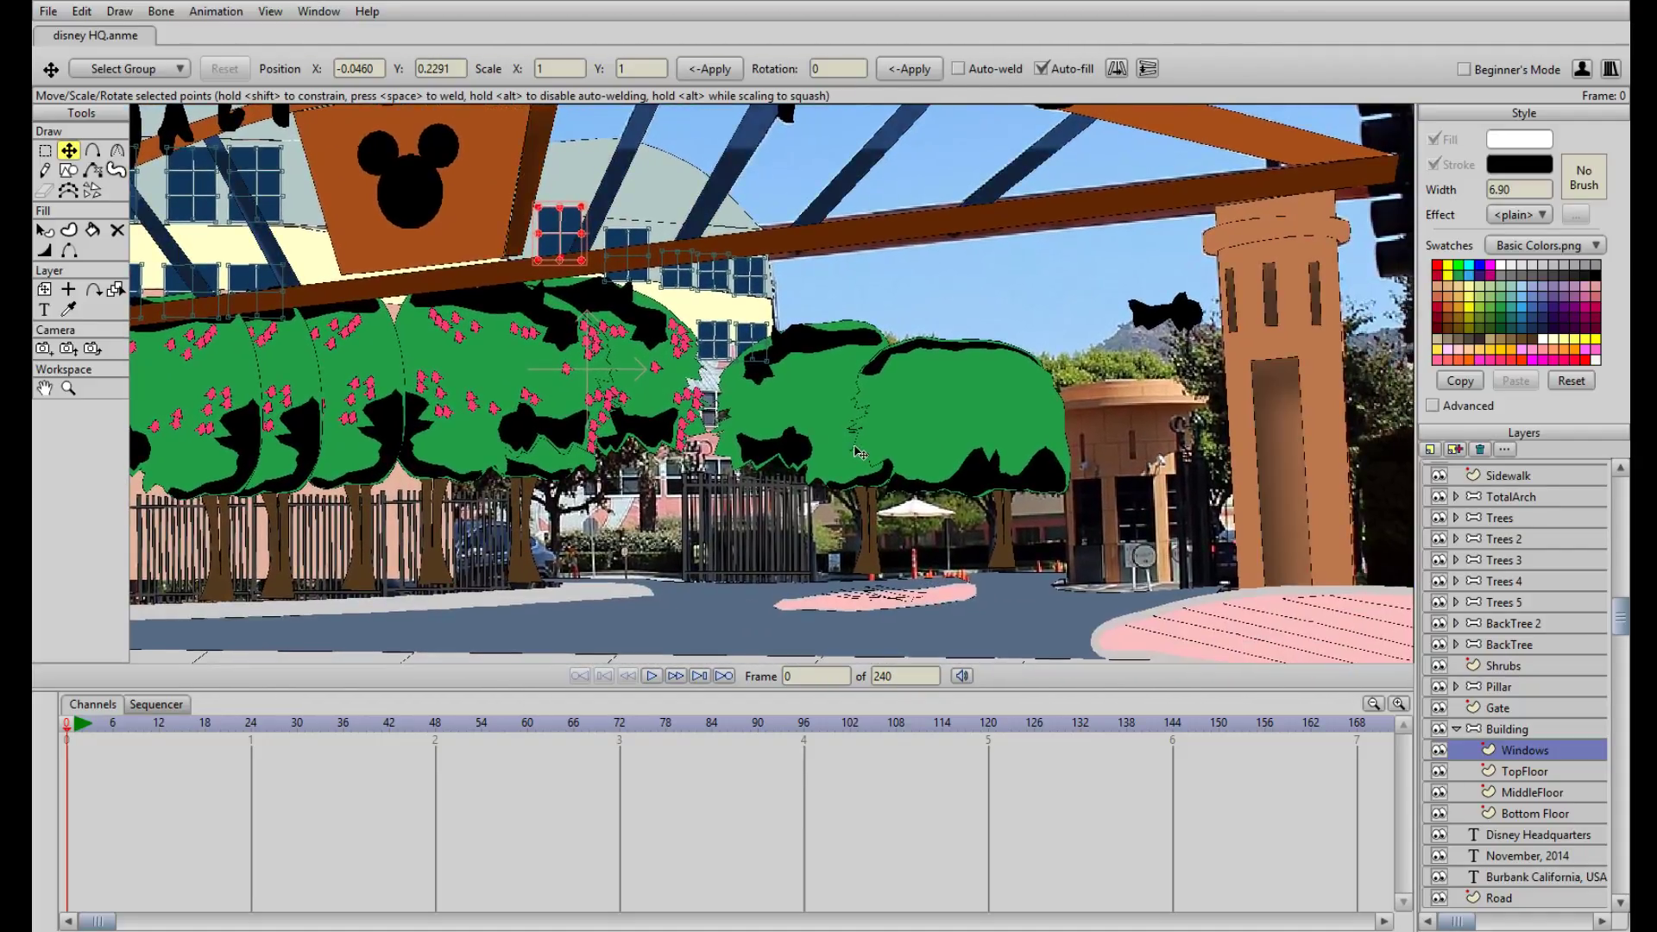
left_click_drag(492, 522, 906, 445)
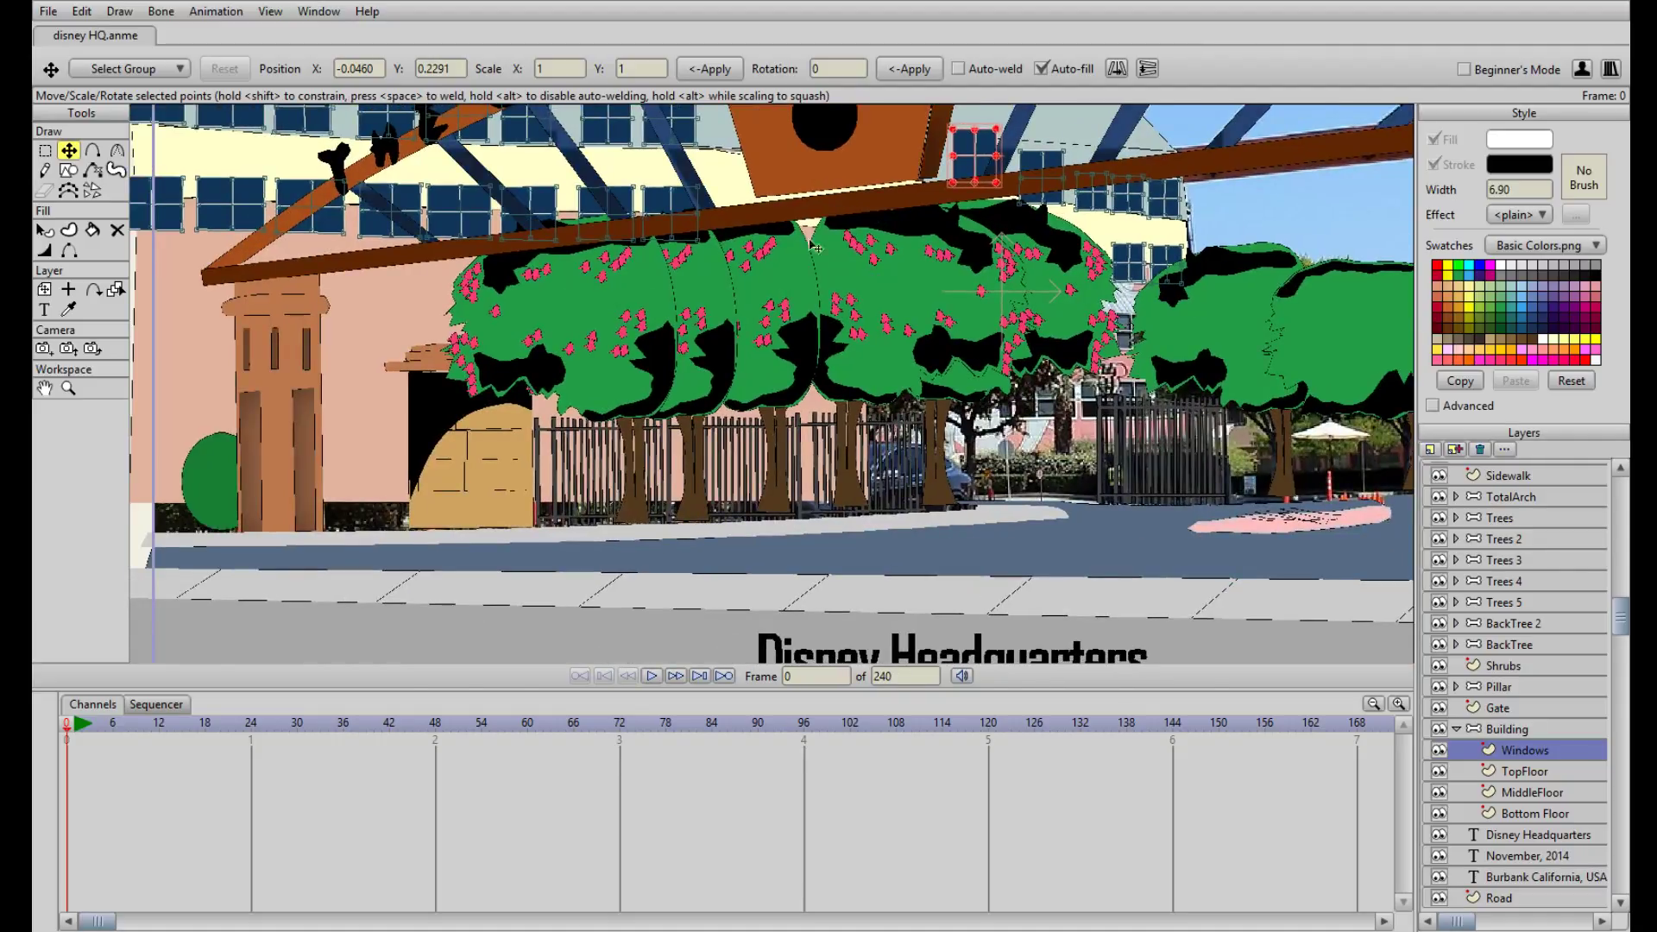
left_click_drag(1071, 381, 591, 393)
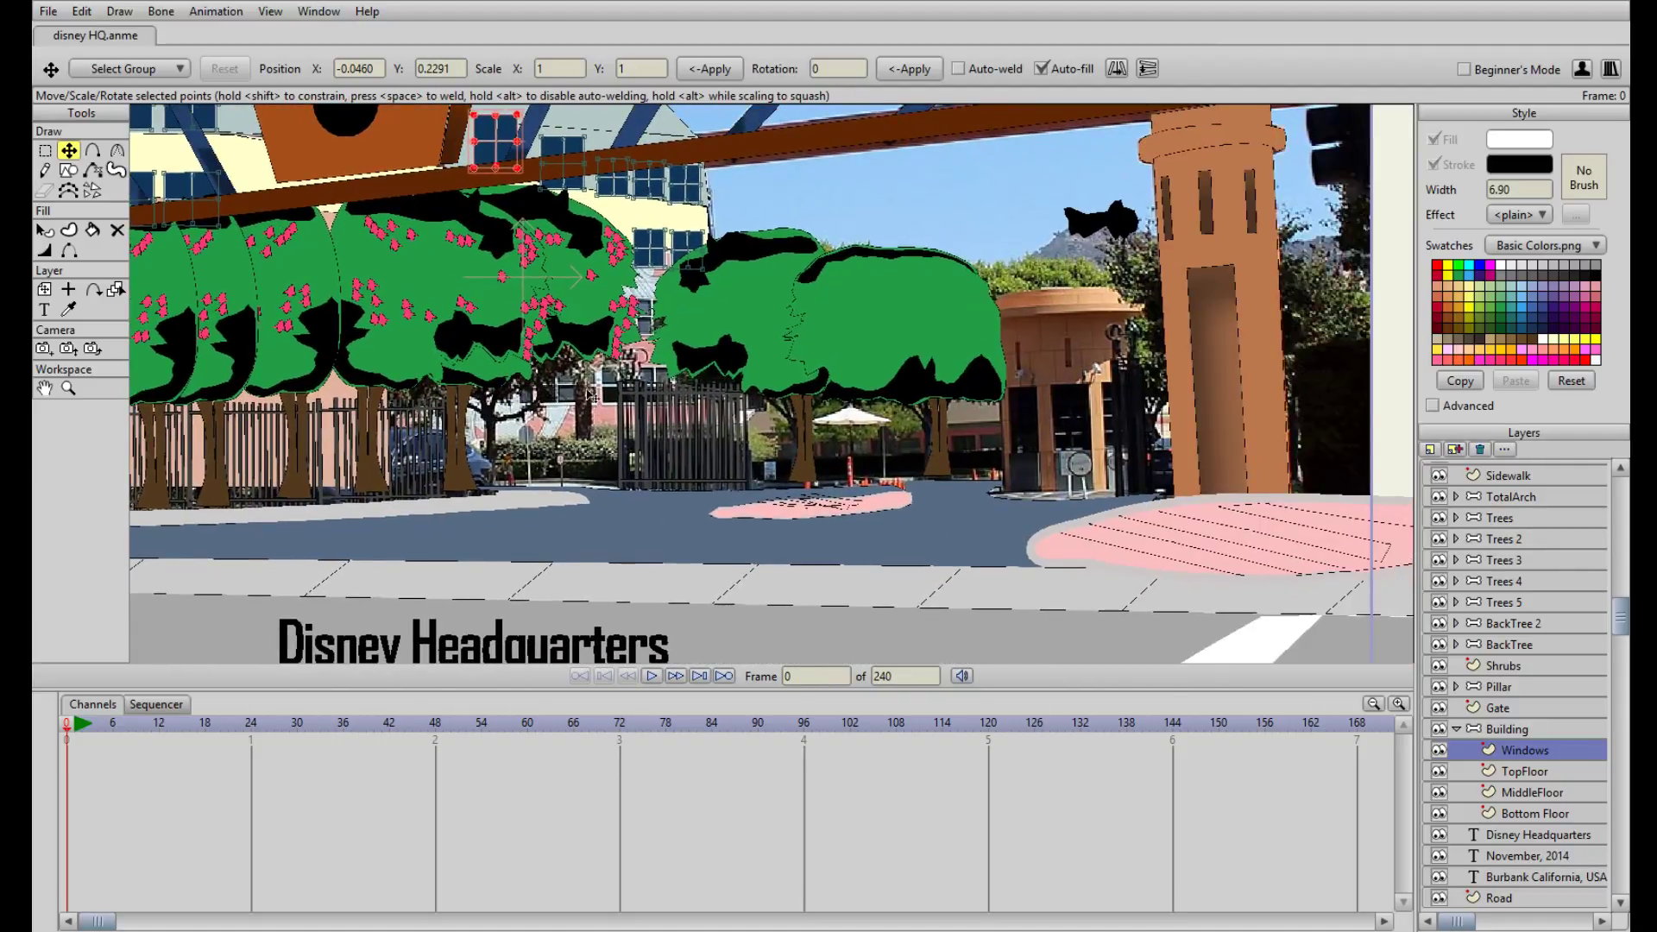
left_click_drag(982, 437, 771, 456)
scroll(1173, 545, "down", 3)
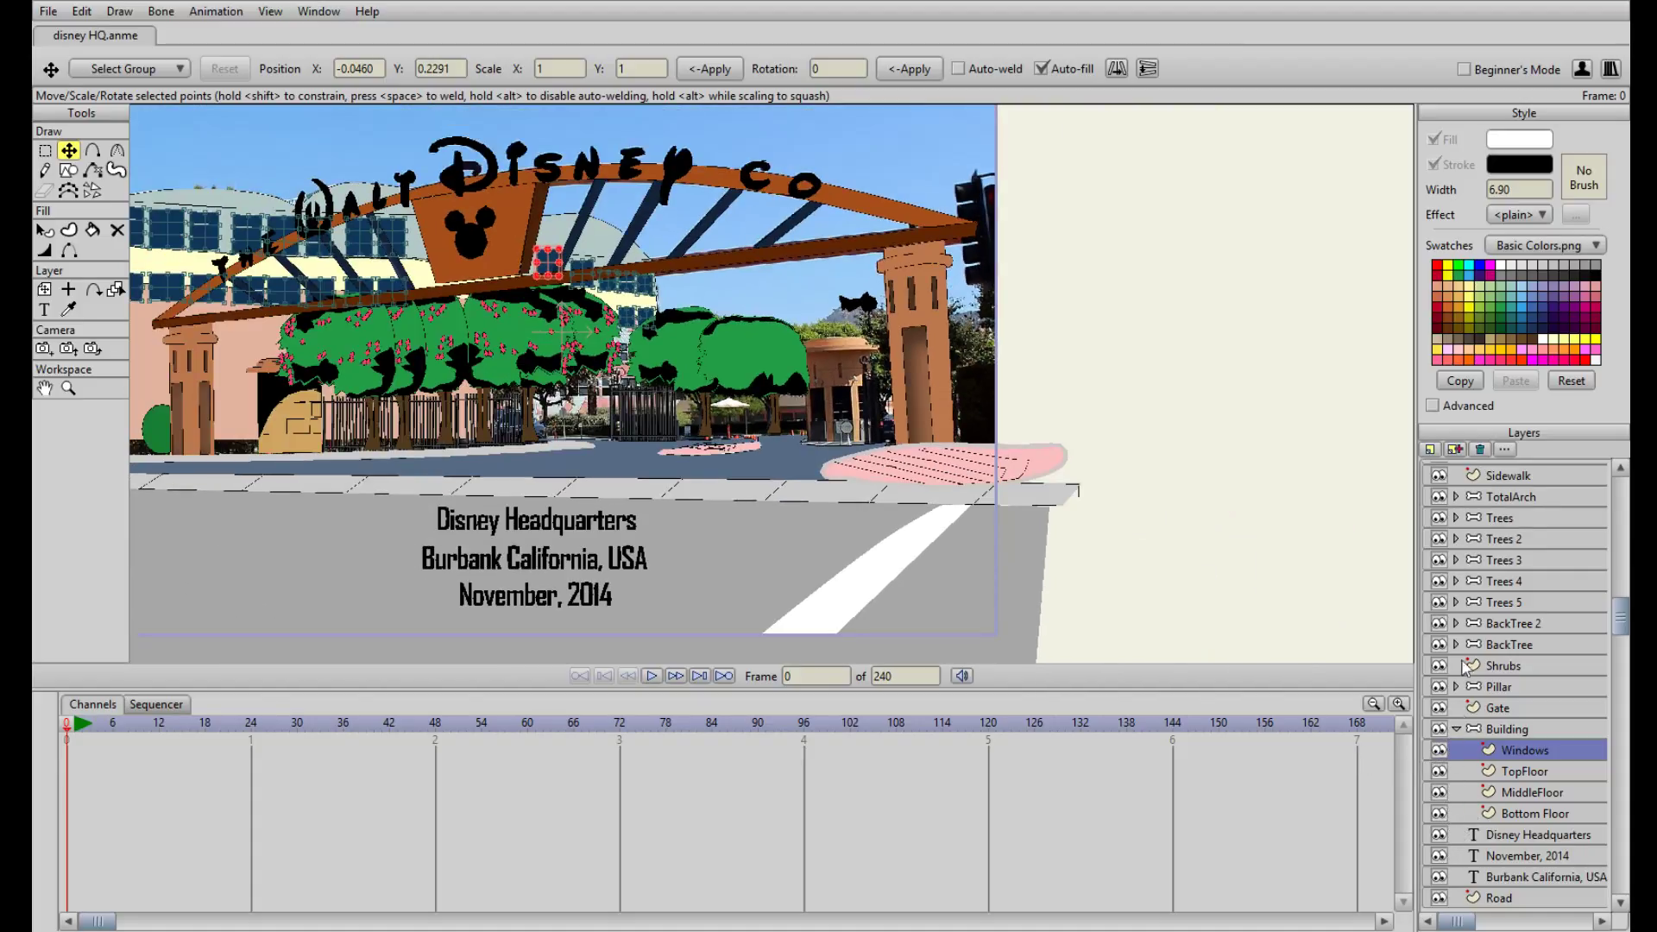
scroll(1442, 815, "down", 2)
left_click(1439, 855)
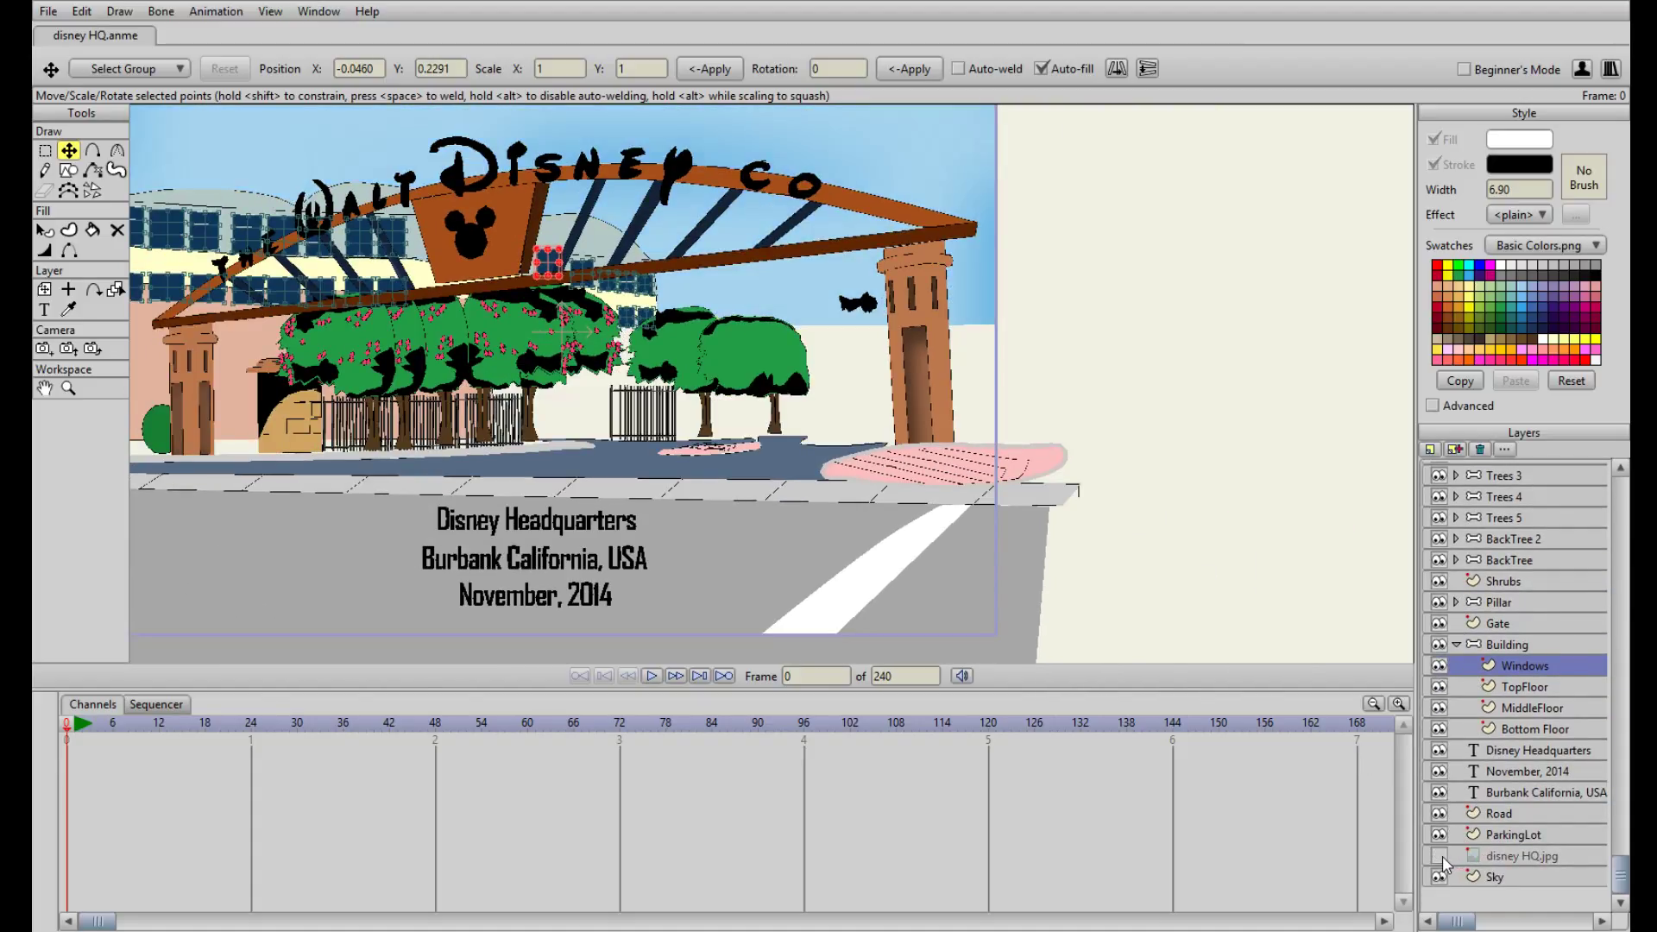
left_click(1439, 856)
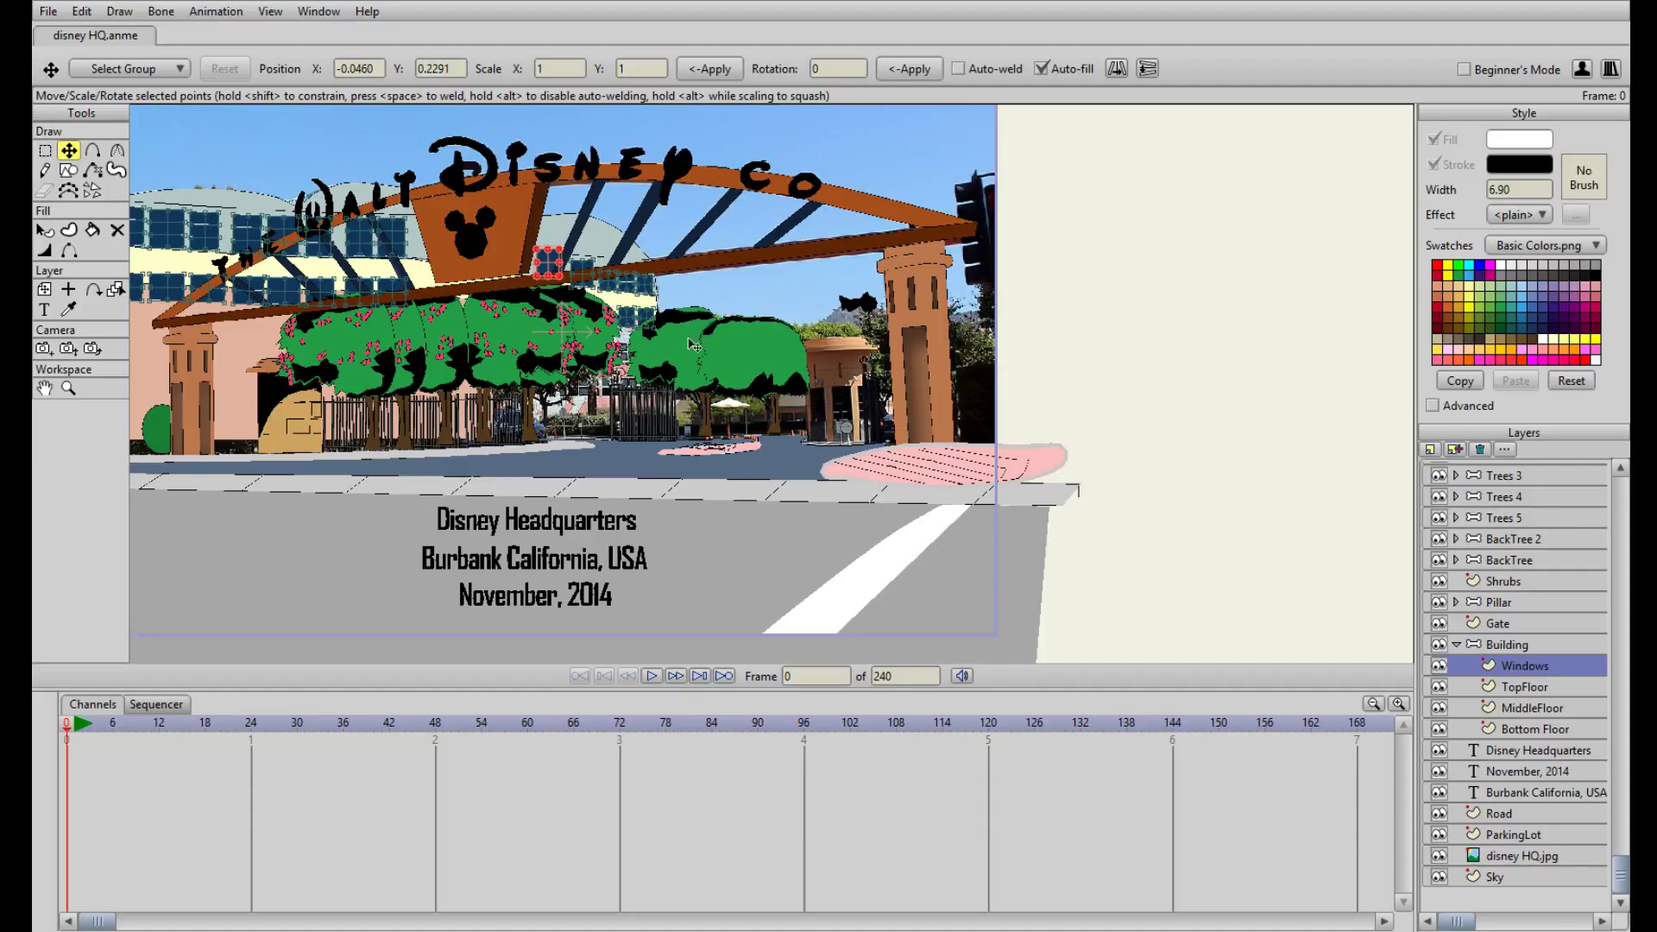
left_click_drag(690, 345, 786, 392)
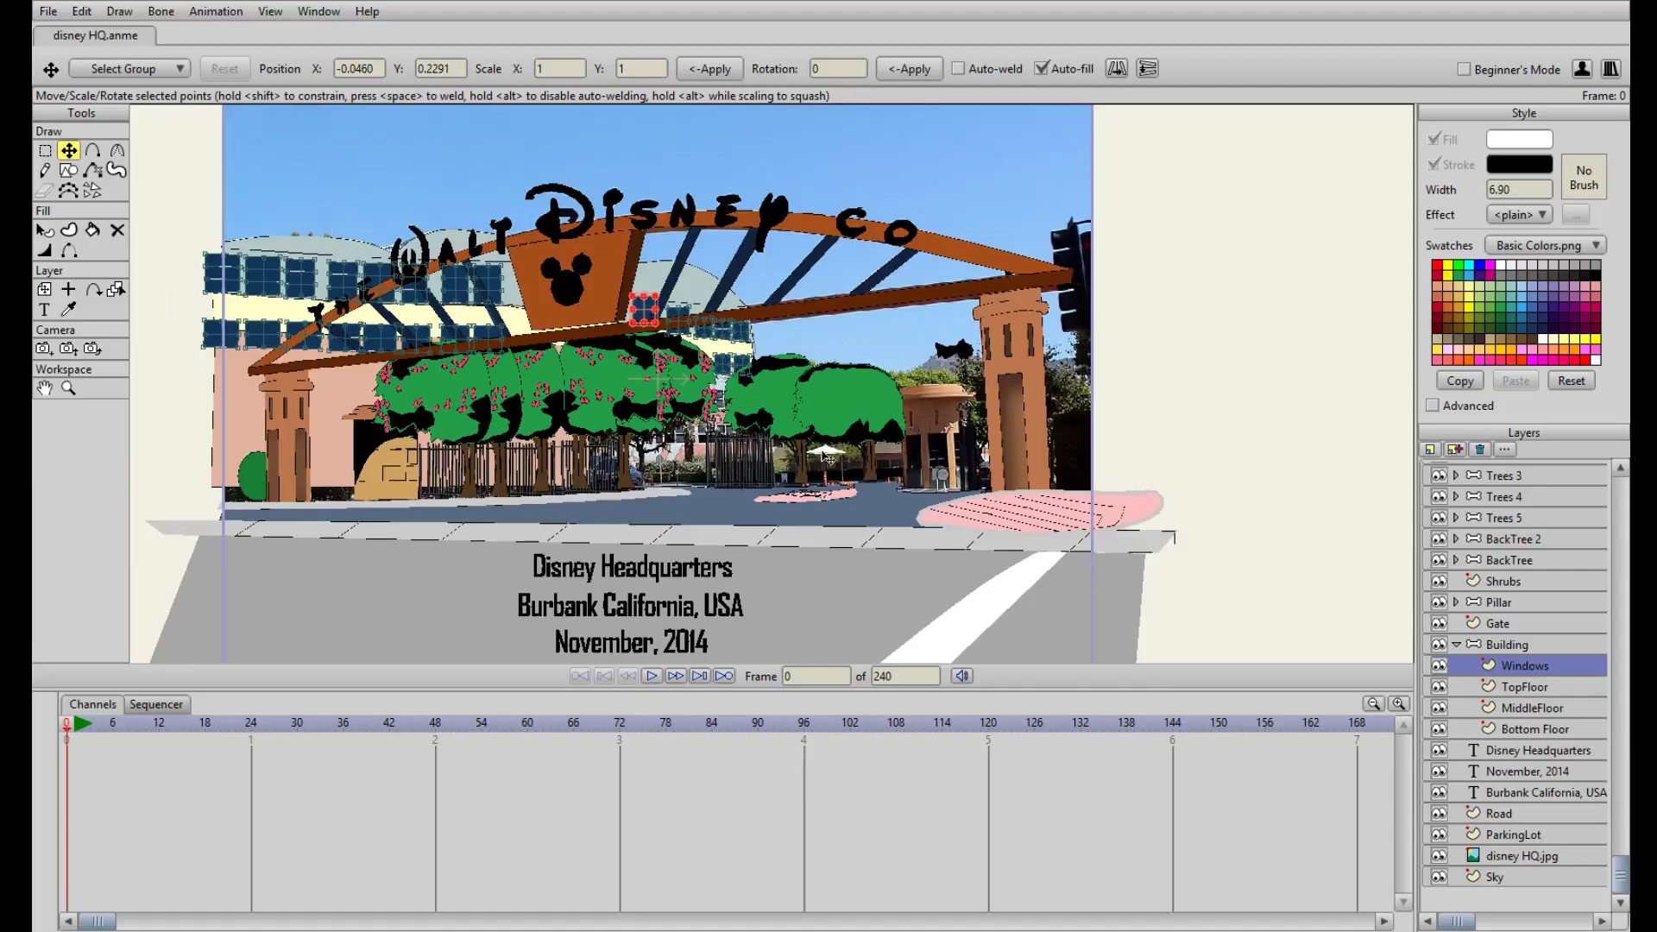
scroll(828, 458, "up", 4)
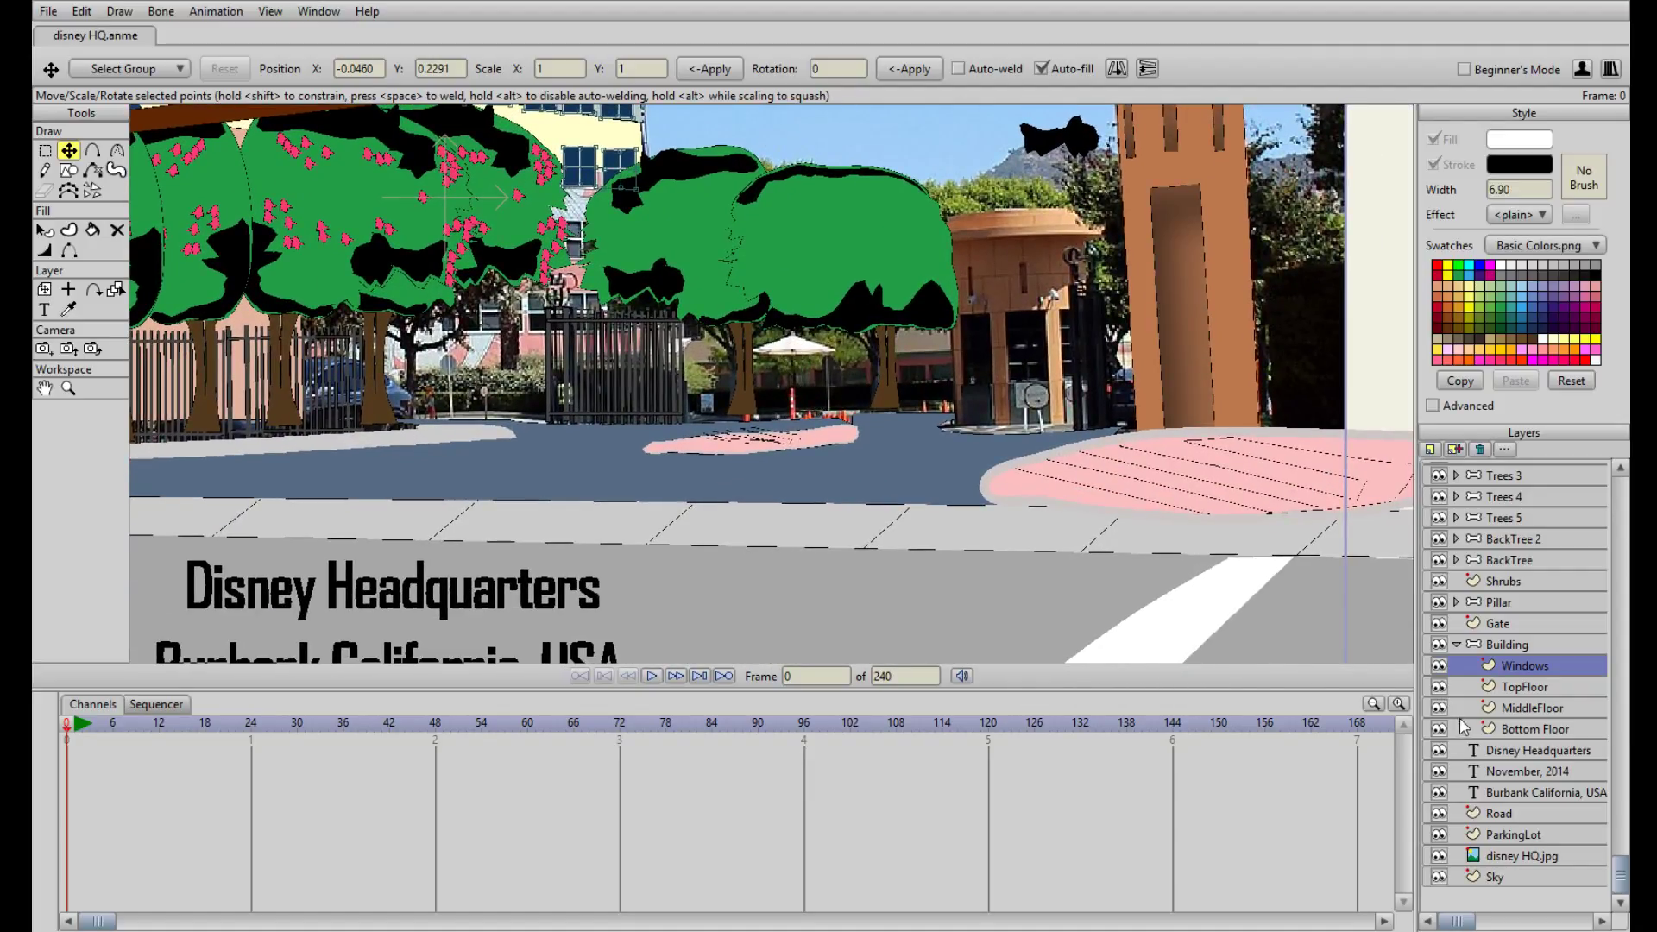
left_click(1443, 856)
left_click(1443, 856)
left_click_drag(837, 334, 743, 485)
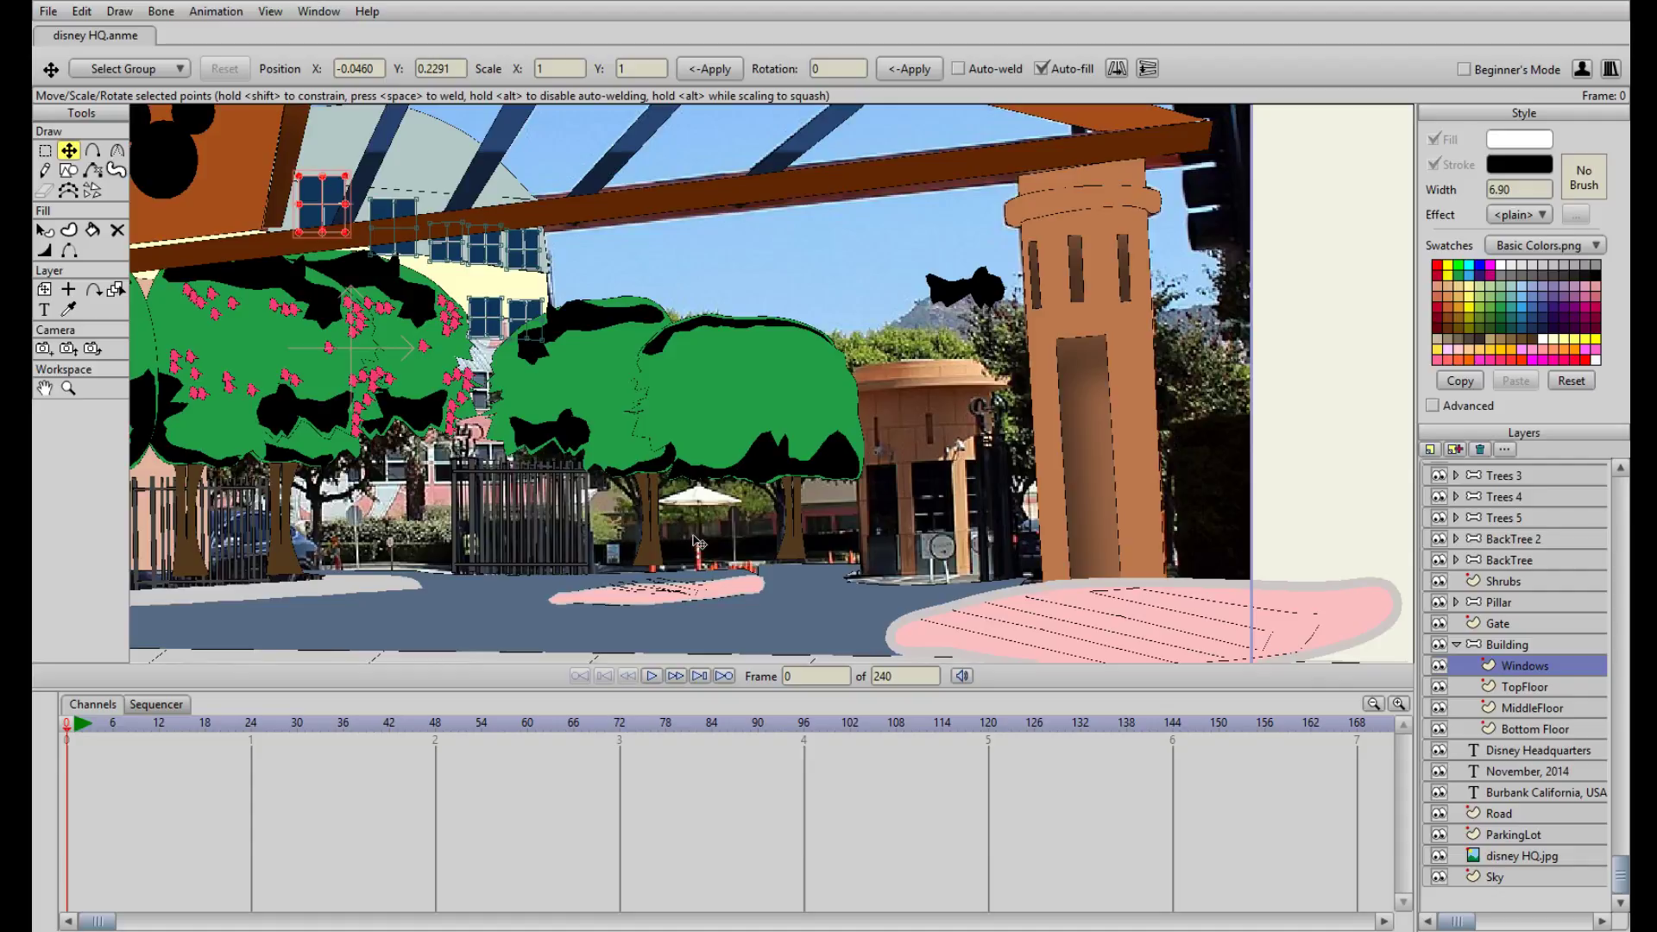
Examine the scene from the gate pillar across to the building, comparing it with and without the Bottom Floor layer
left_click_drag(834, 350, 762, 476)
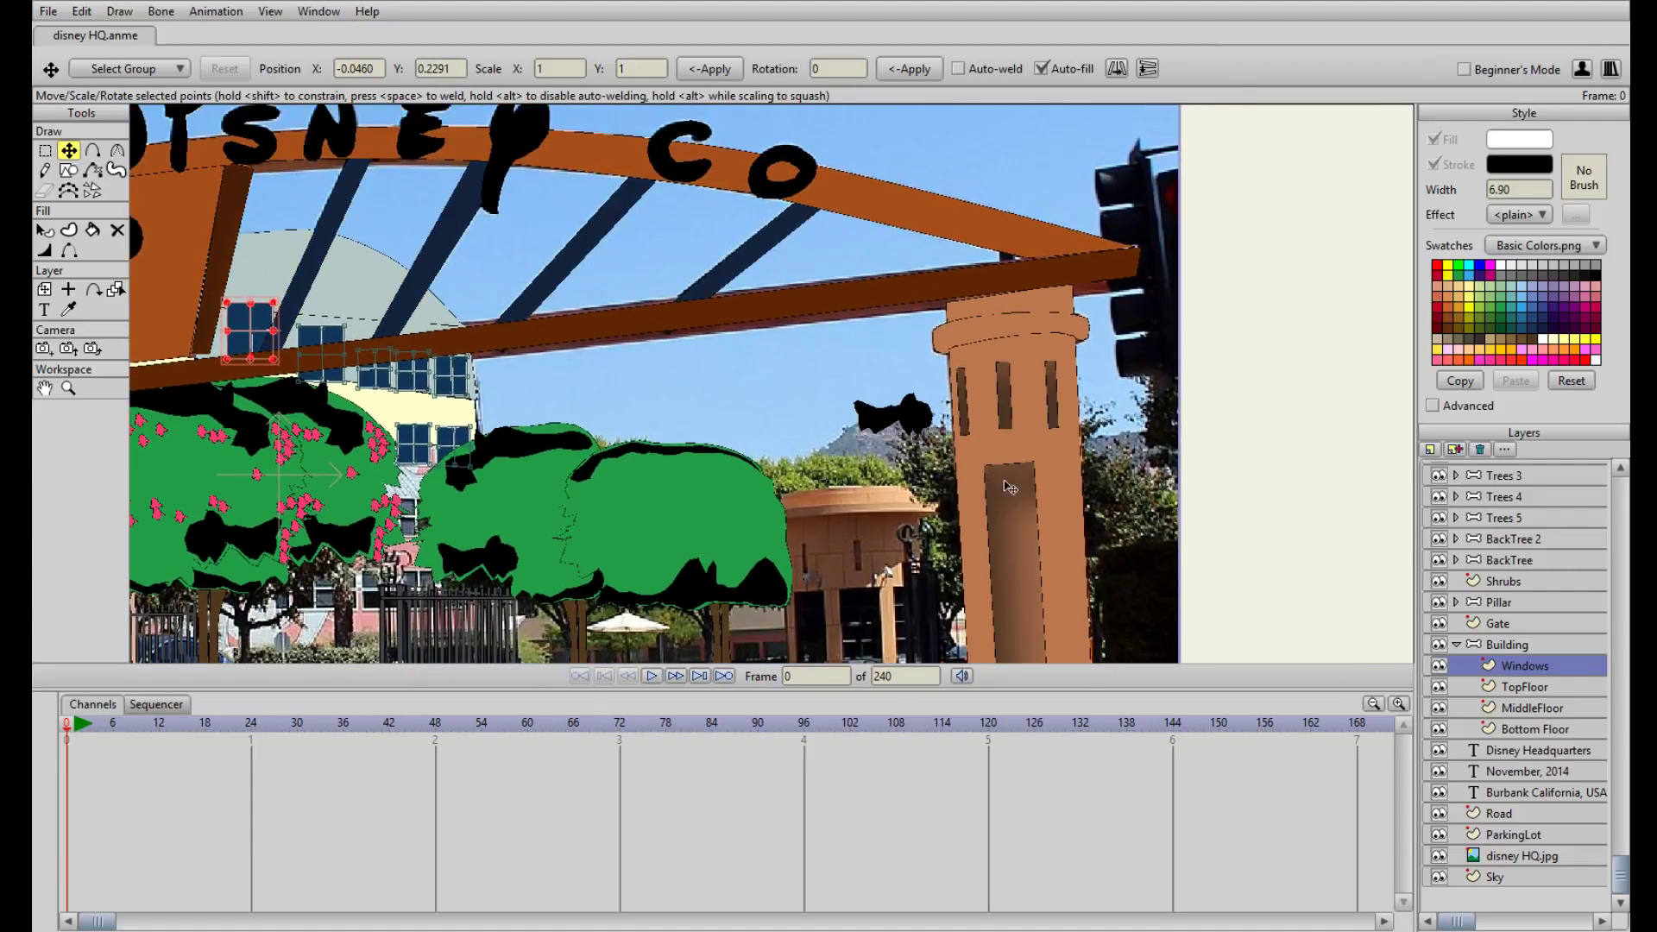
left_click_drag(725, 472, 850, 364)
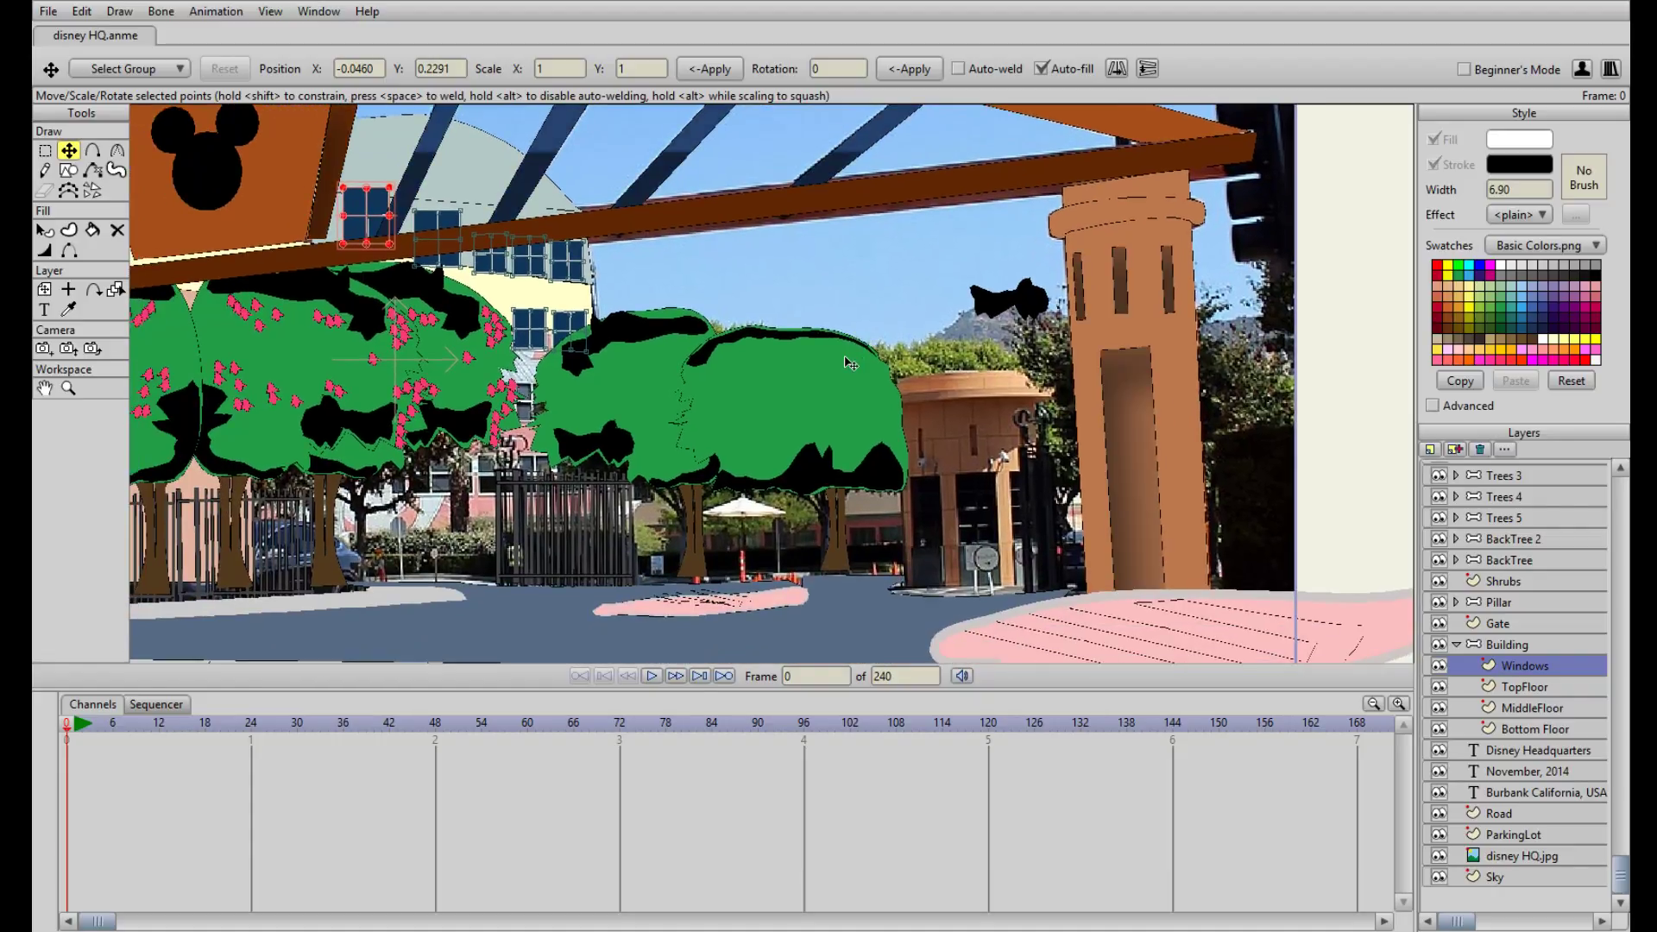
scroll(561, 595, "down", 2)
left_click_drag(579, 534, 747, 526)
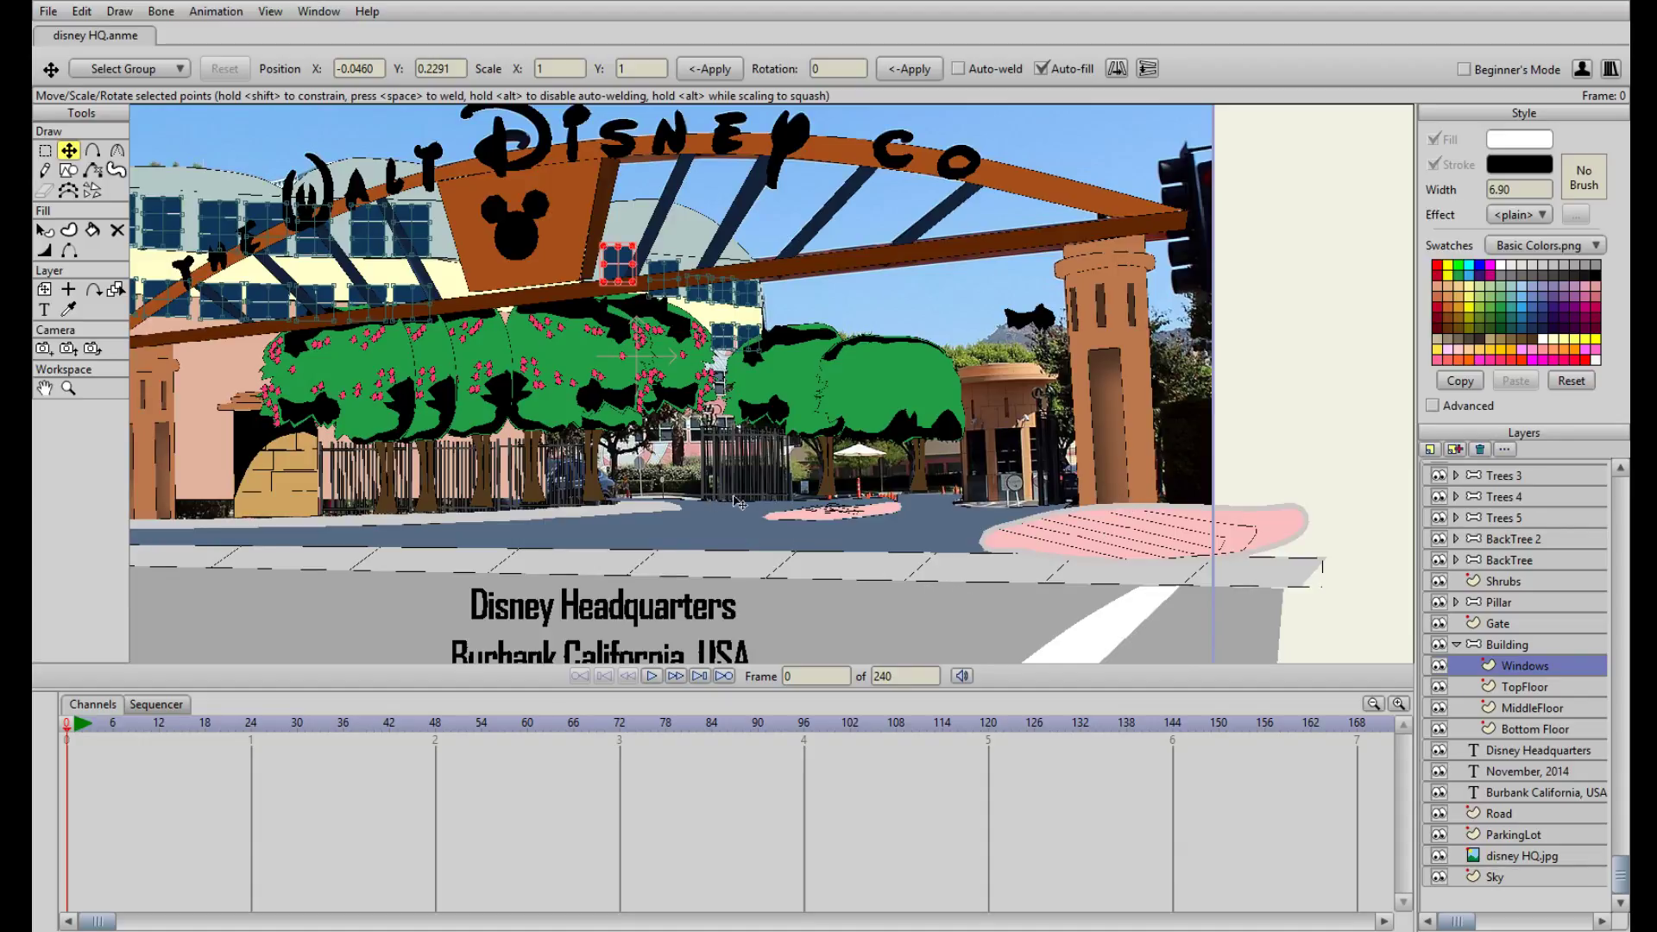
left_click_drag(561, 425, 882, 495)
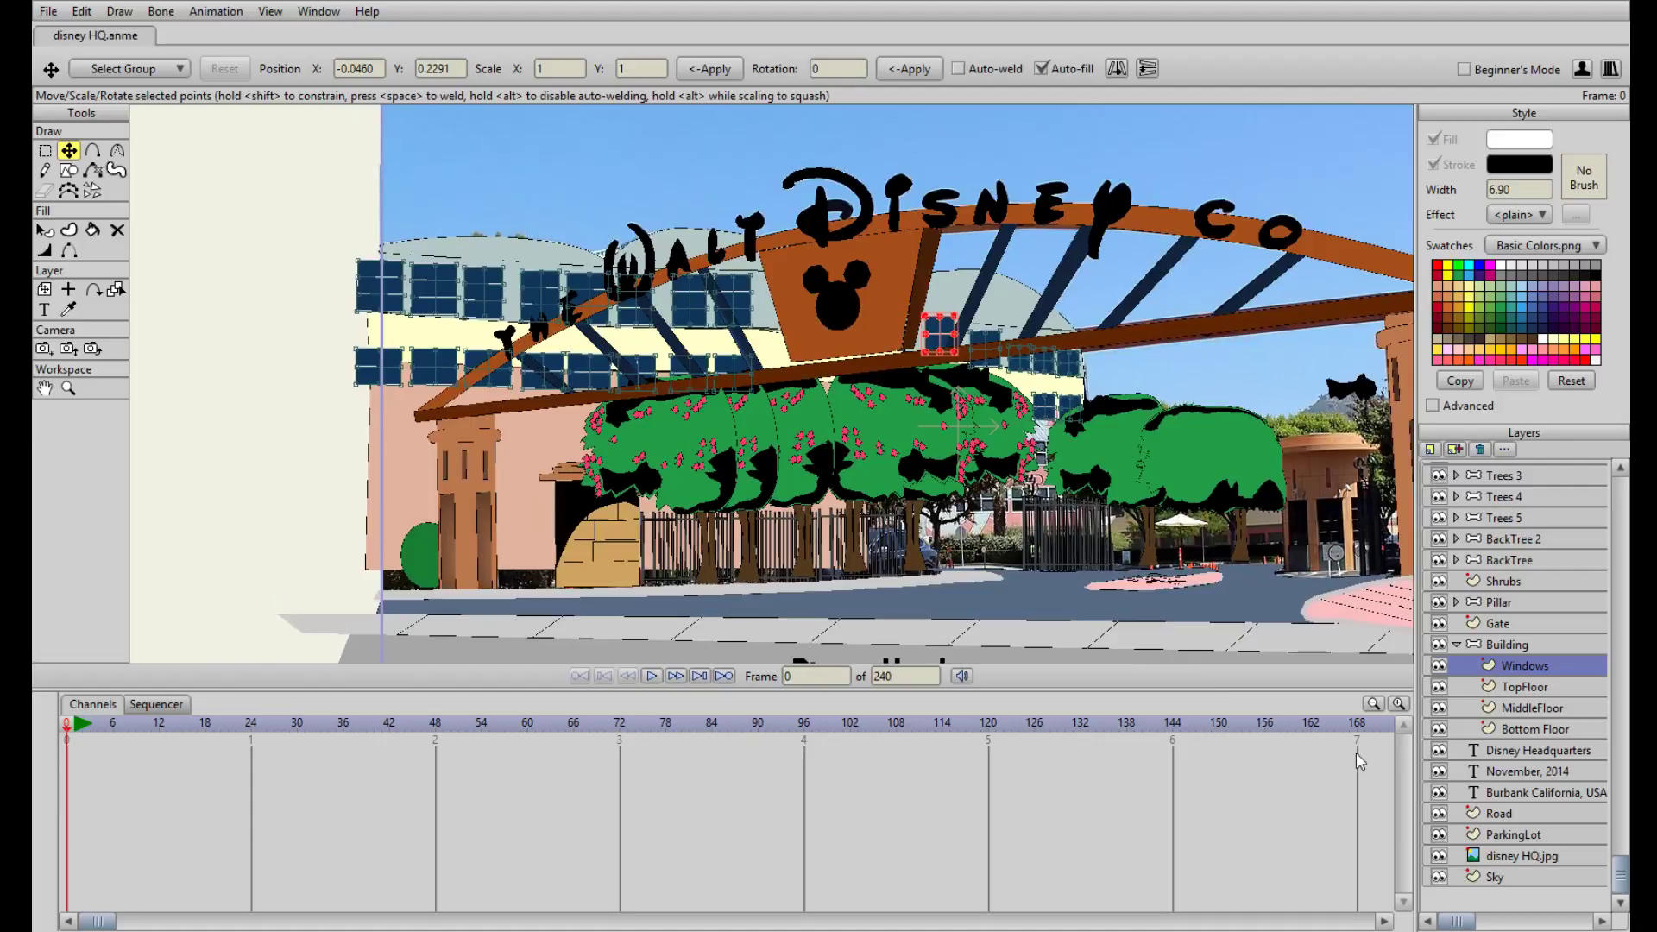
left_click(1438, 729)
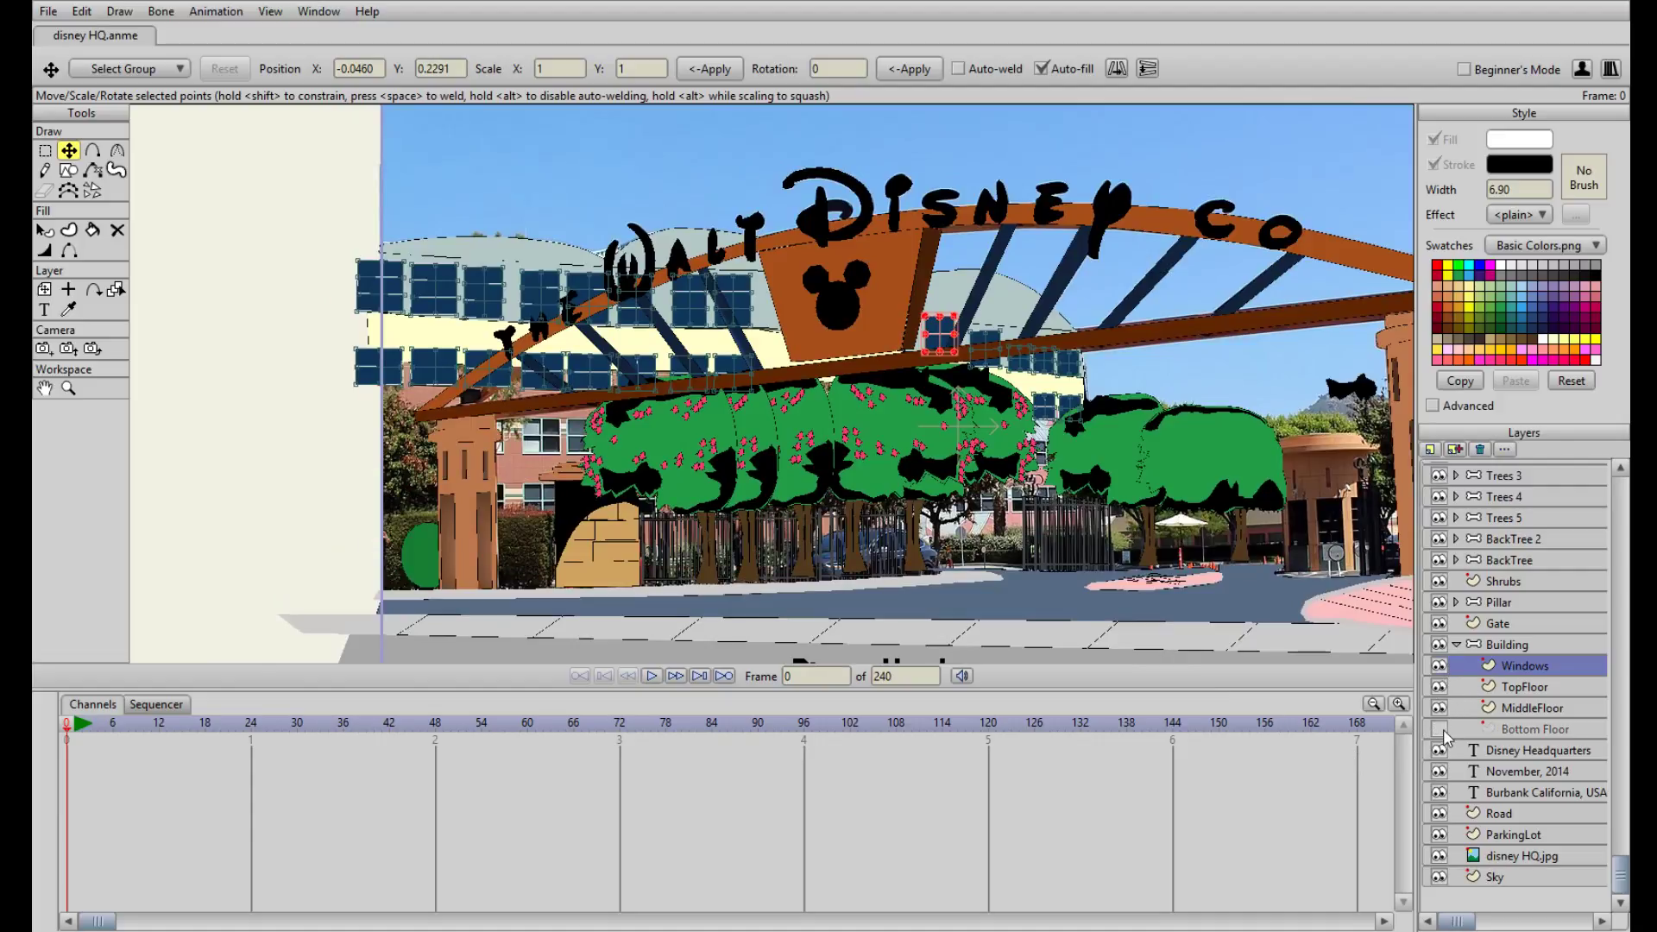
left_click(1443, 728)
left_click(1443, 728)
left_click(1442, 729)
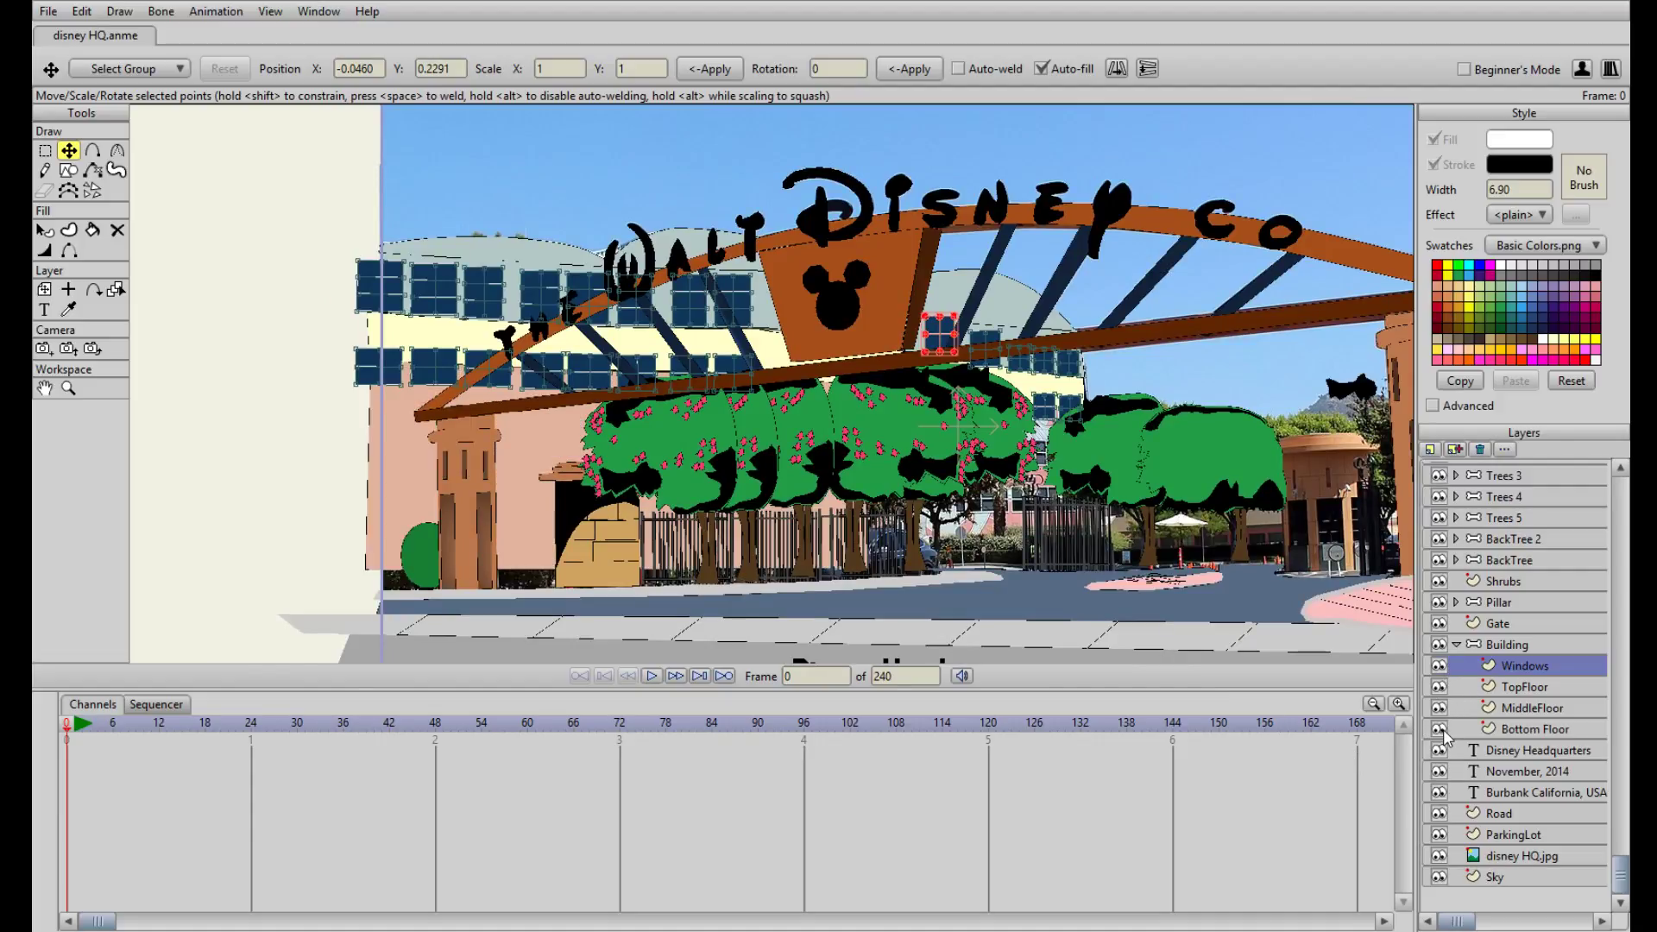
Hide the Bottom Floor layer and place copies of the leftmost middle-floor window along the photo's next window row down, behind the pillar and tree
scroll(559, 408, "up", 5)
left_click_drag(507, 343, 607, 412)
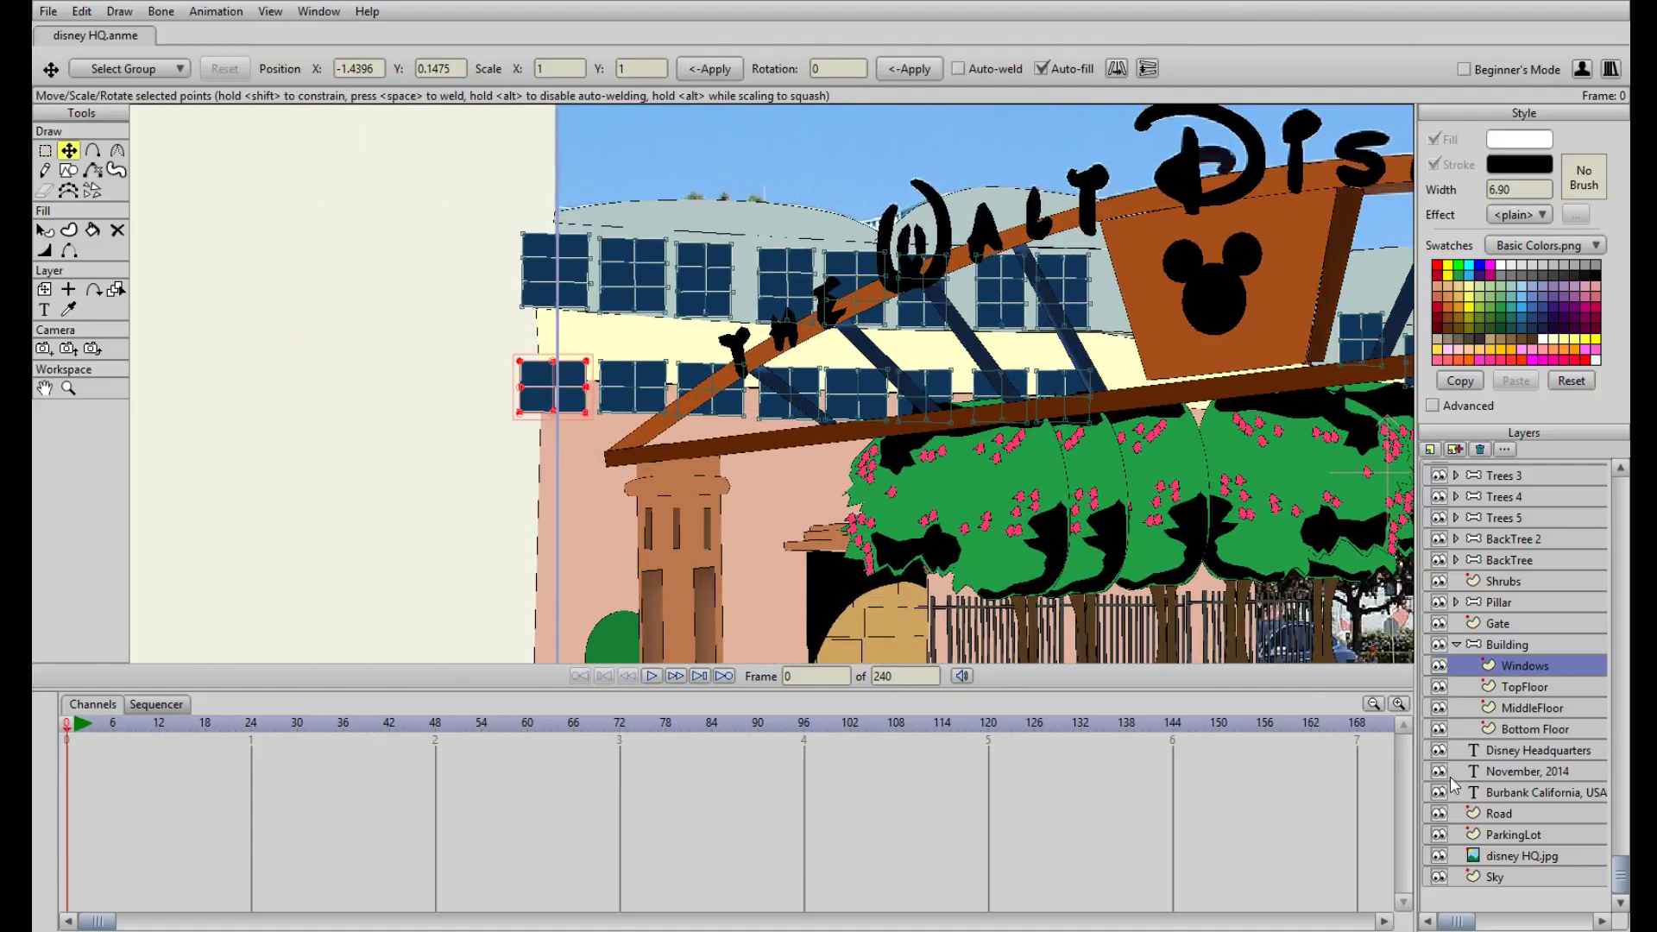
left_click(1446, 729)
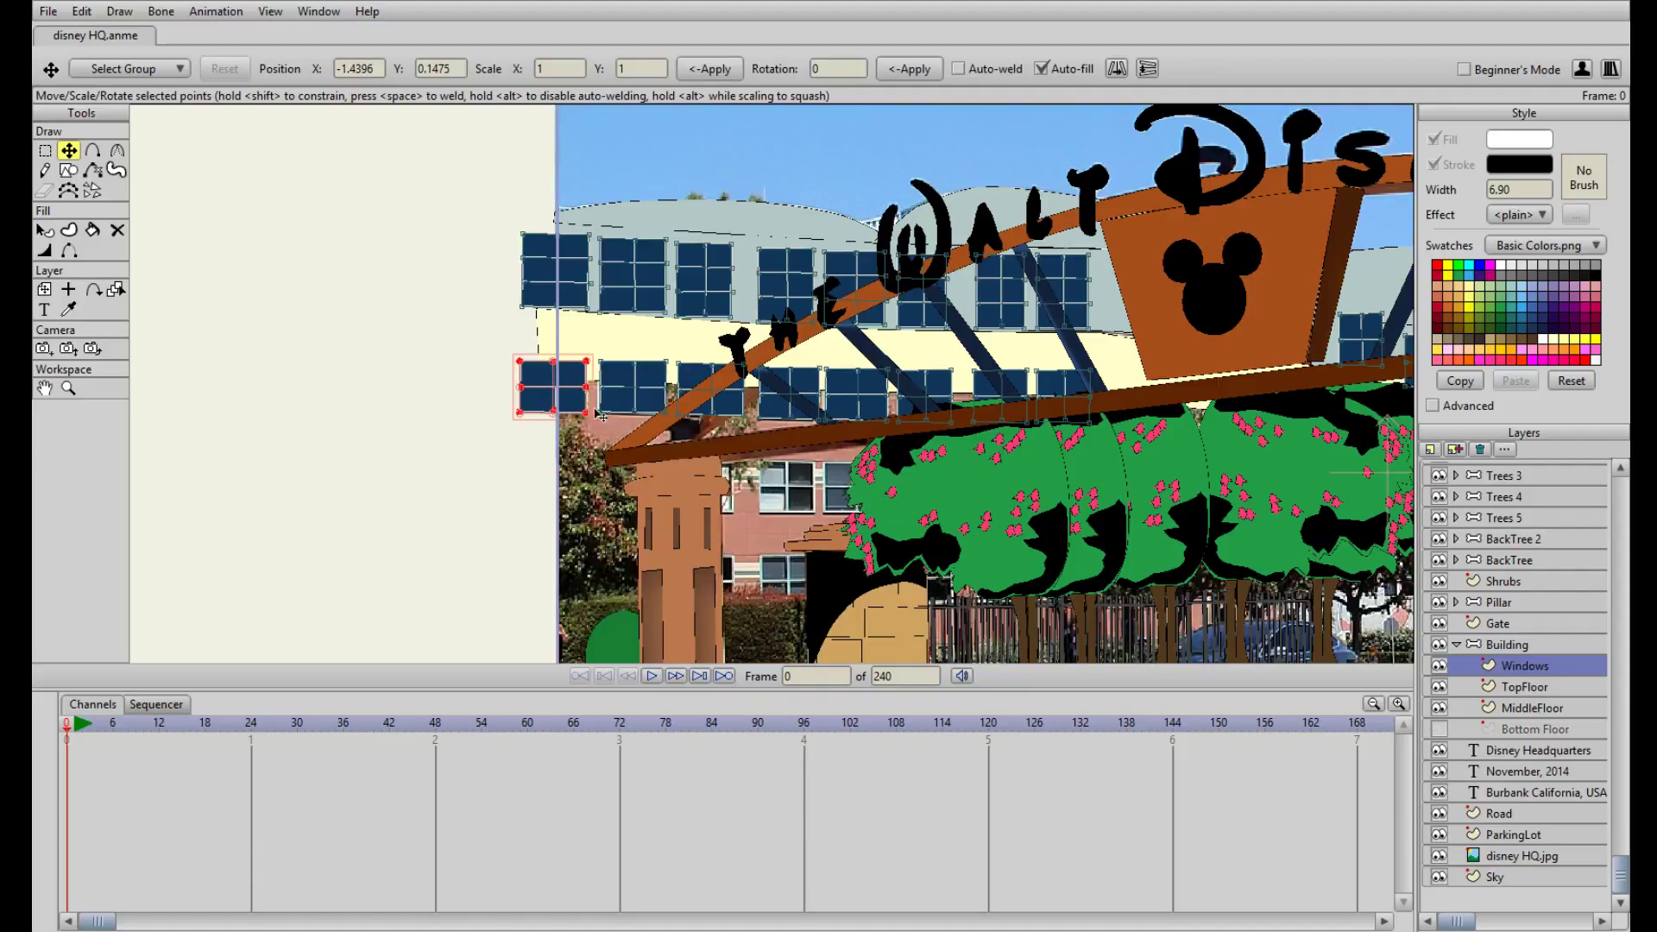
left_click_drag(557, 394, 864, 501)
key("g")
key("t")
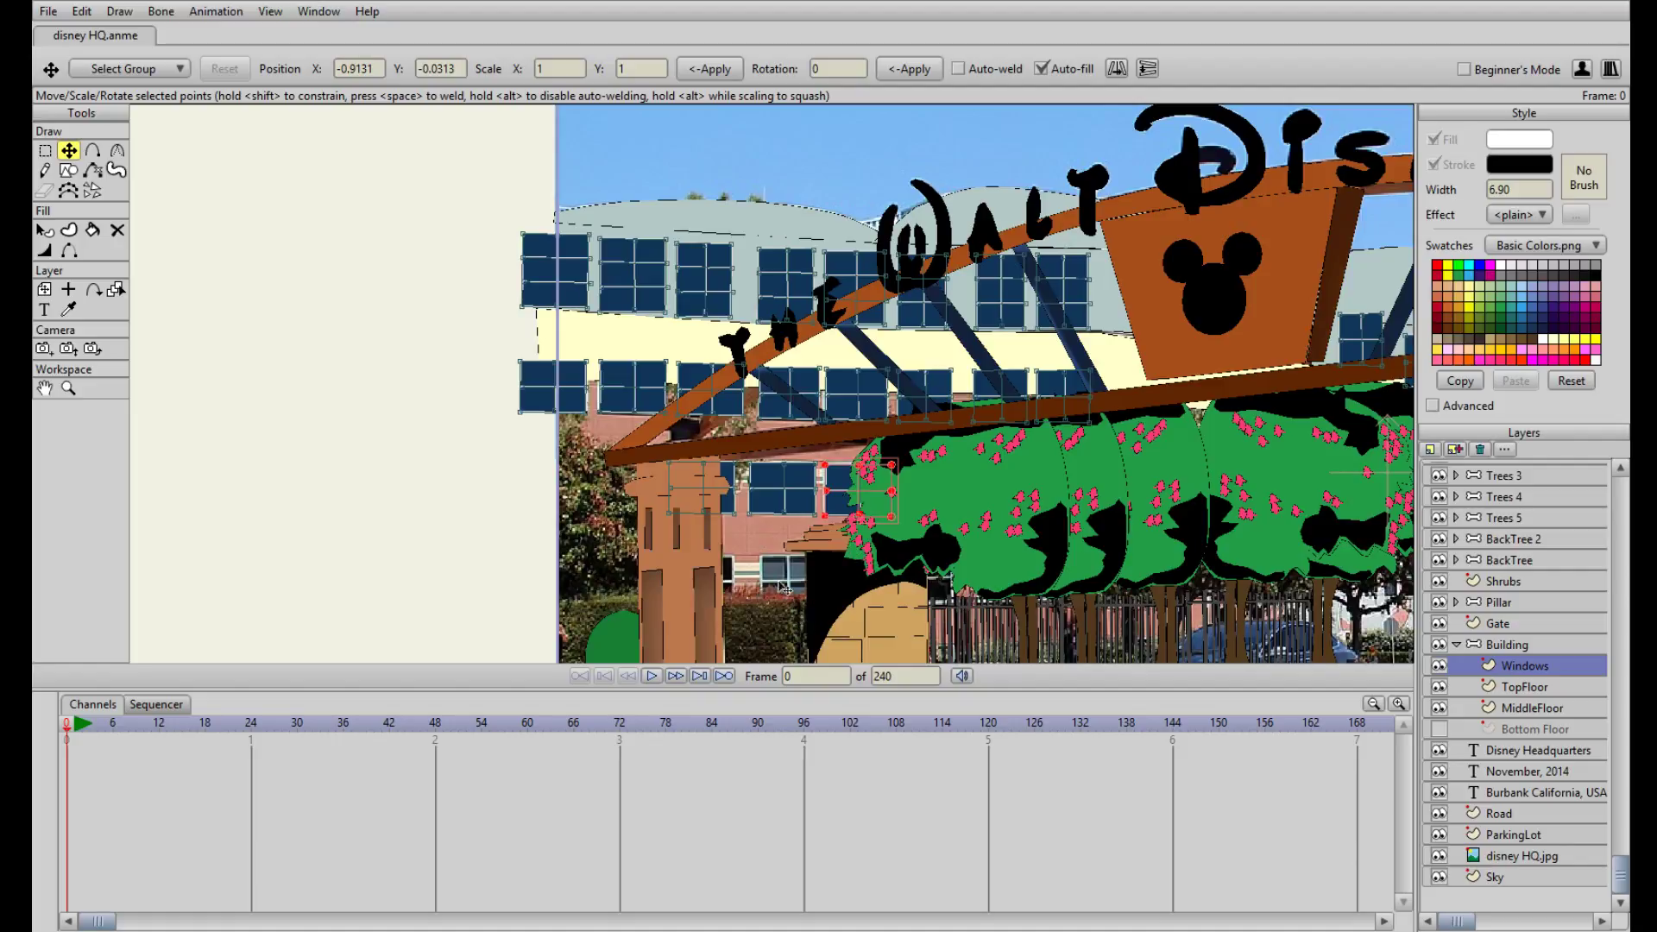
Place window copies beside the stone arch, in the gap between the tree groups, and under the trees on the building's far section
left_click_drag(853, 493, 790, 583)
left_click_drag(1026, 546, 805, 505)
key("ctrl+c")
key("ctrl+v")
left_click_drag(522, 523, 1079, 468)
left_click_drag(1079, 468, 780, 527)
scroll(785, 533, "up", 2)
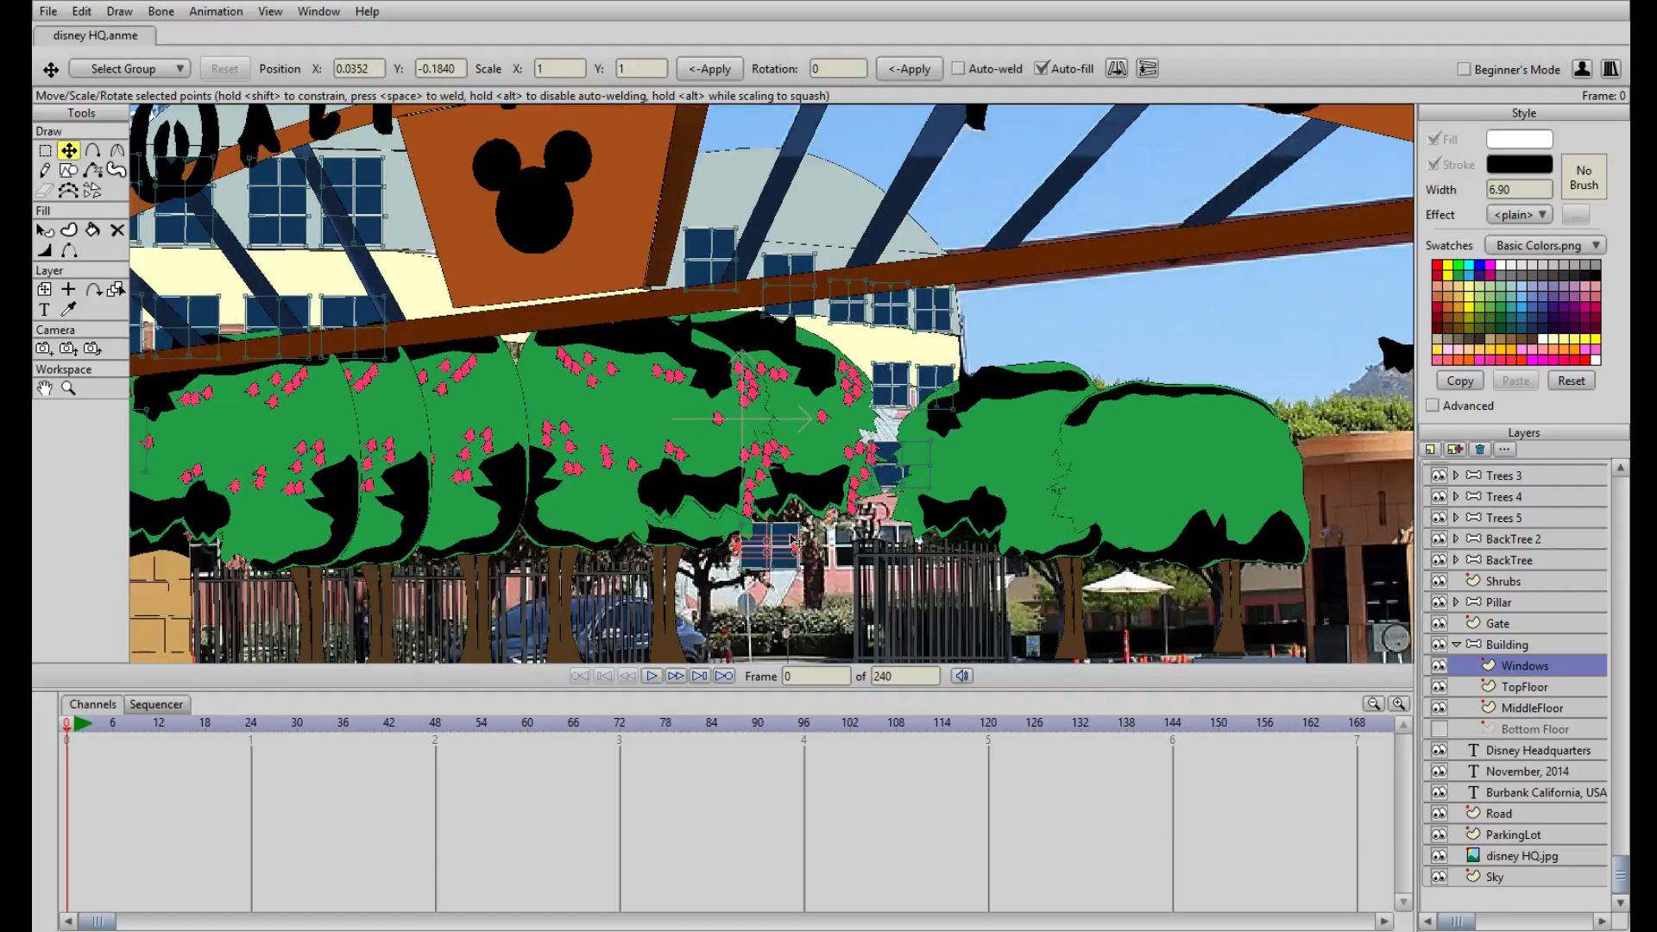
Copy the window under the flowering trees and continue that lower row to the dark fence
key("g")
left_click_drag(705, 616, 935, 581)
key("t")
key("ctrl+c")
key("ctrl+v")
key("ctrl+v")
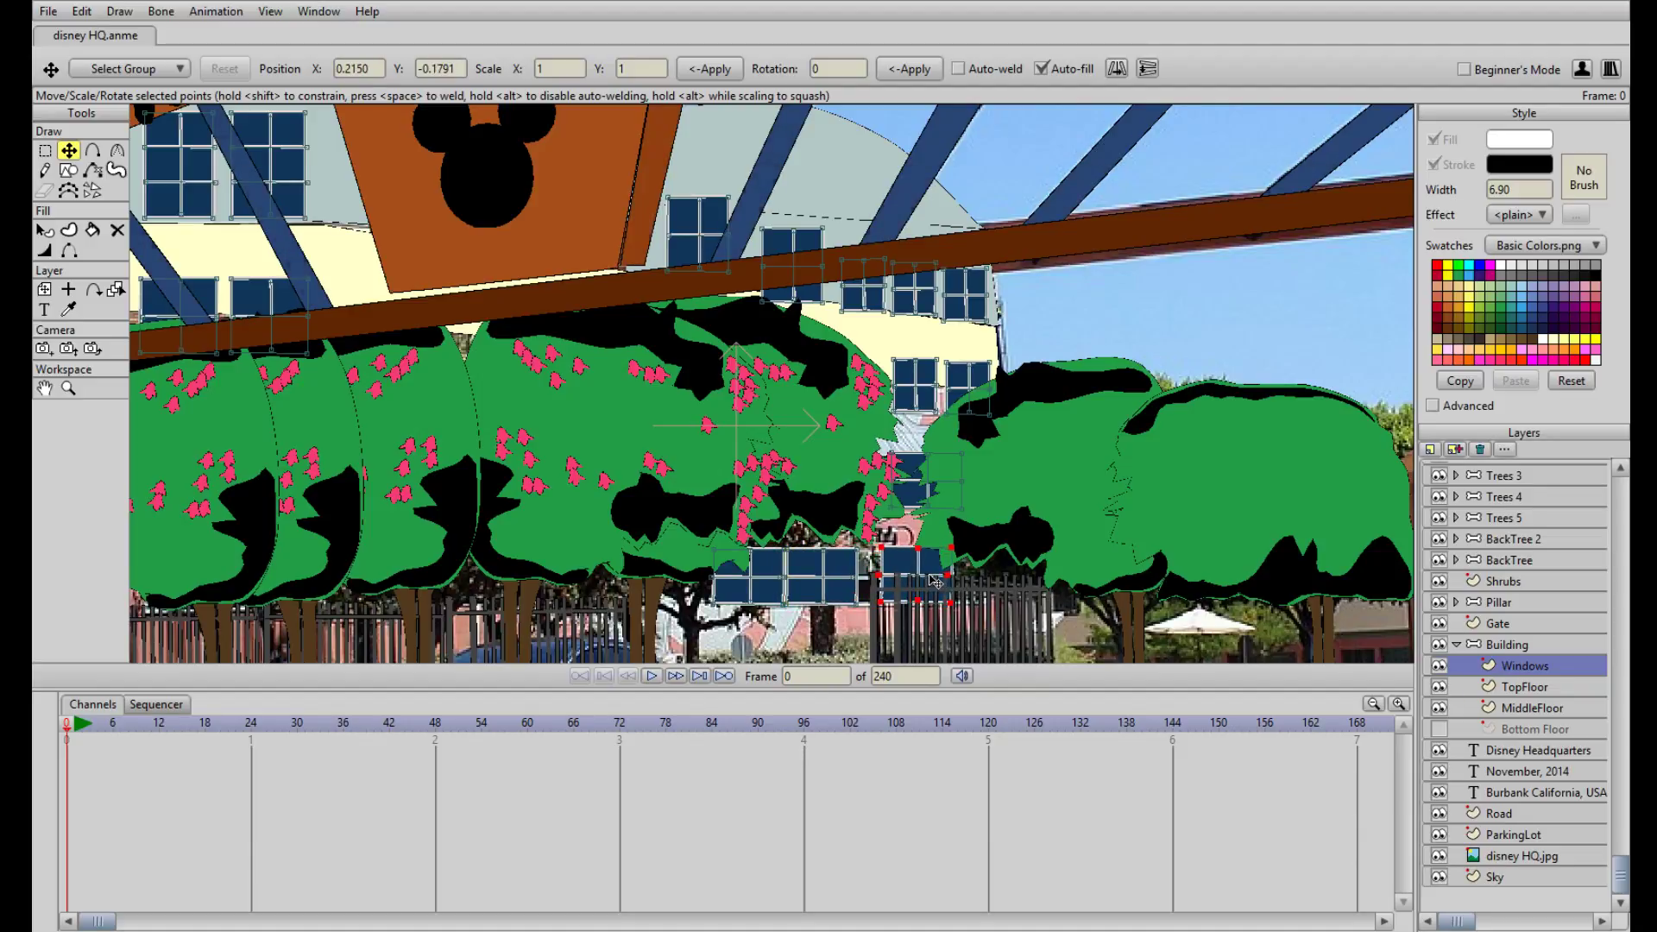
Show the Bottom Floor layer again and check the new windows against the pink wall and the photo
scroll(739, 460, "down", 5)
scroll(739, 459, "up", 5)
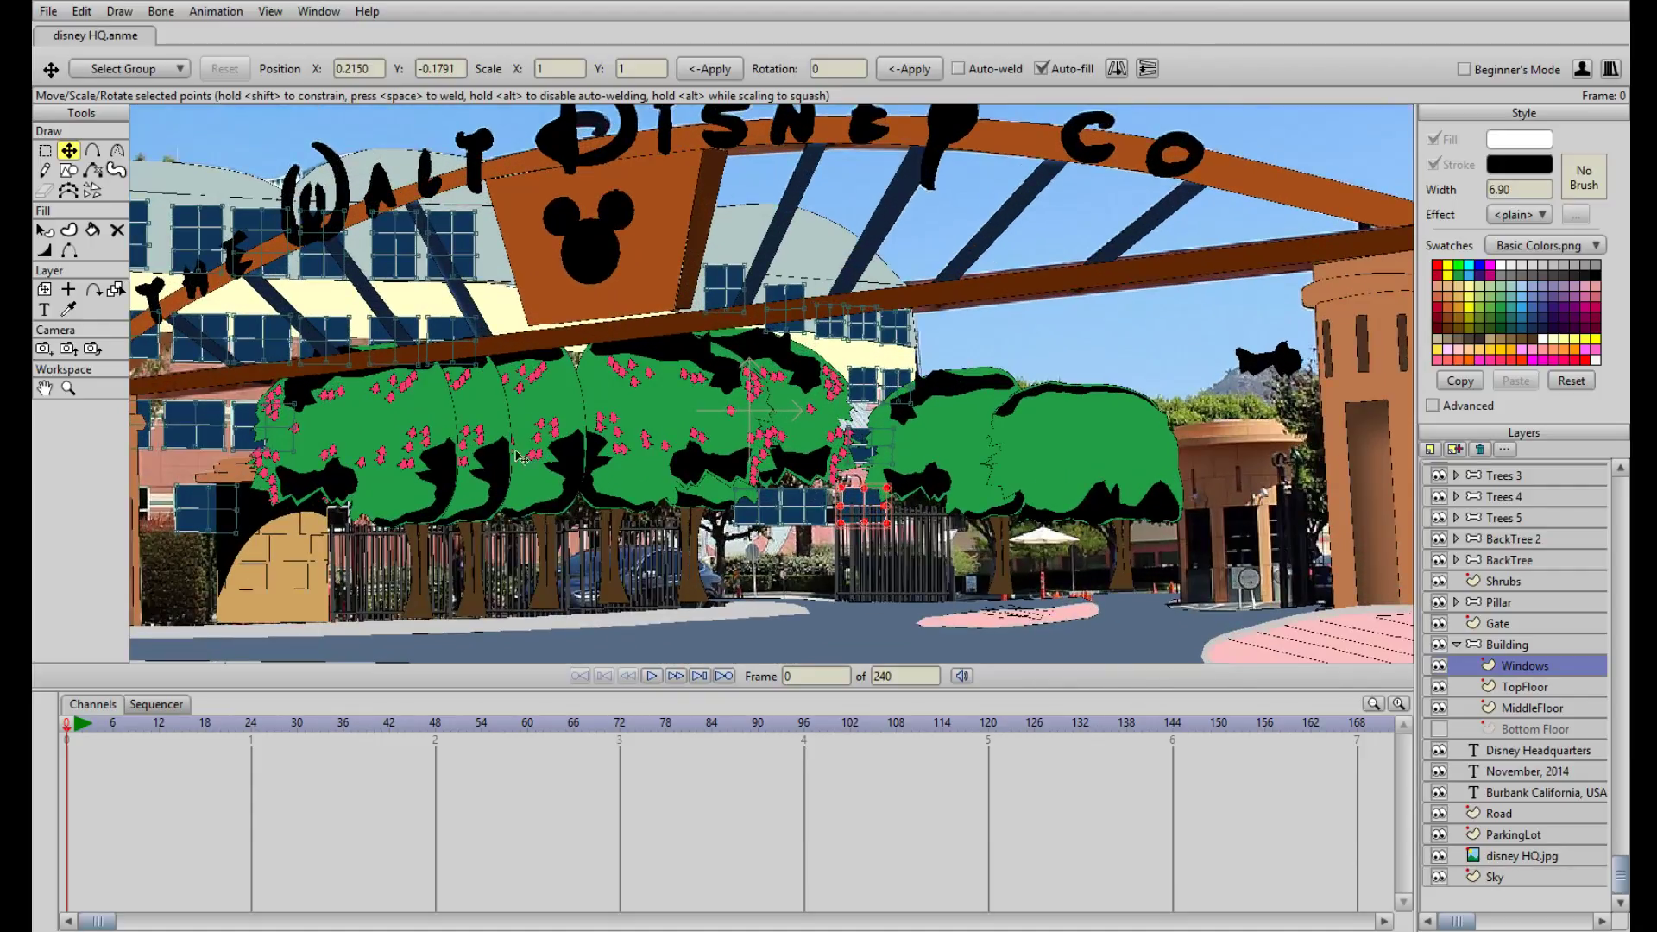
left_click_drag(464, 441, 643, 435)
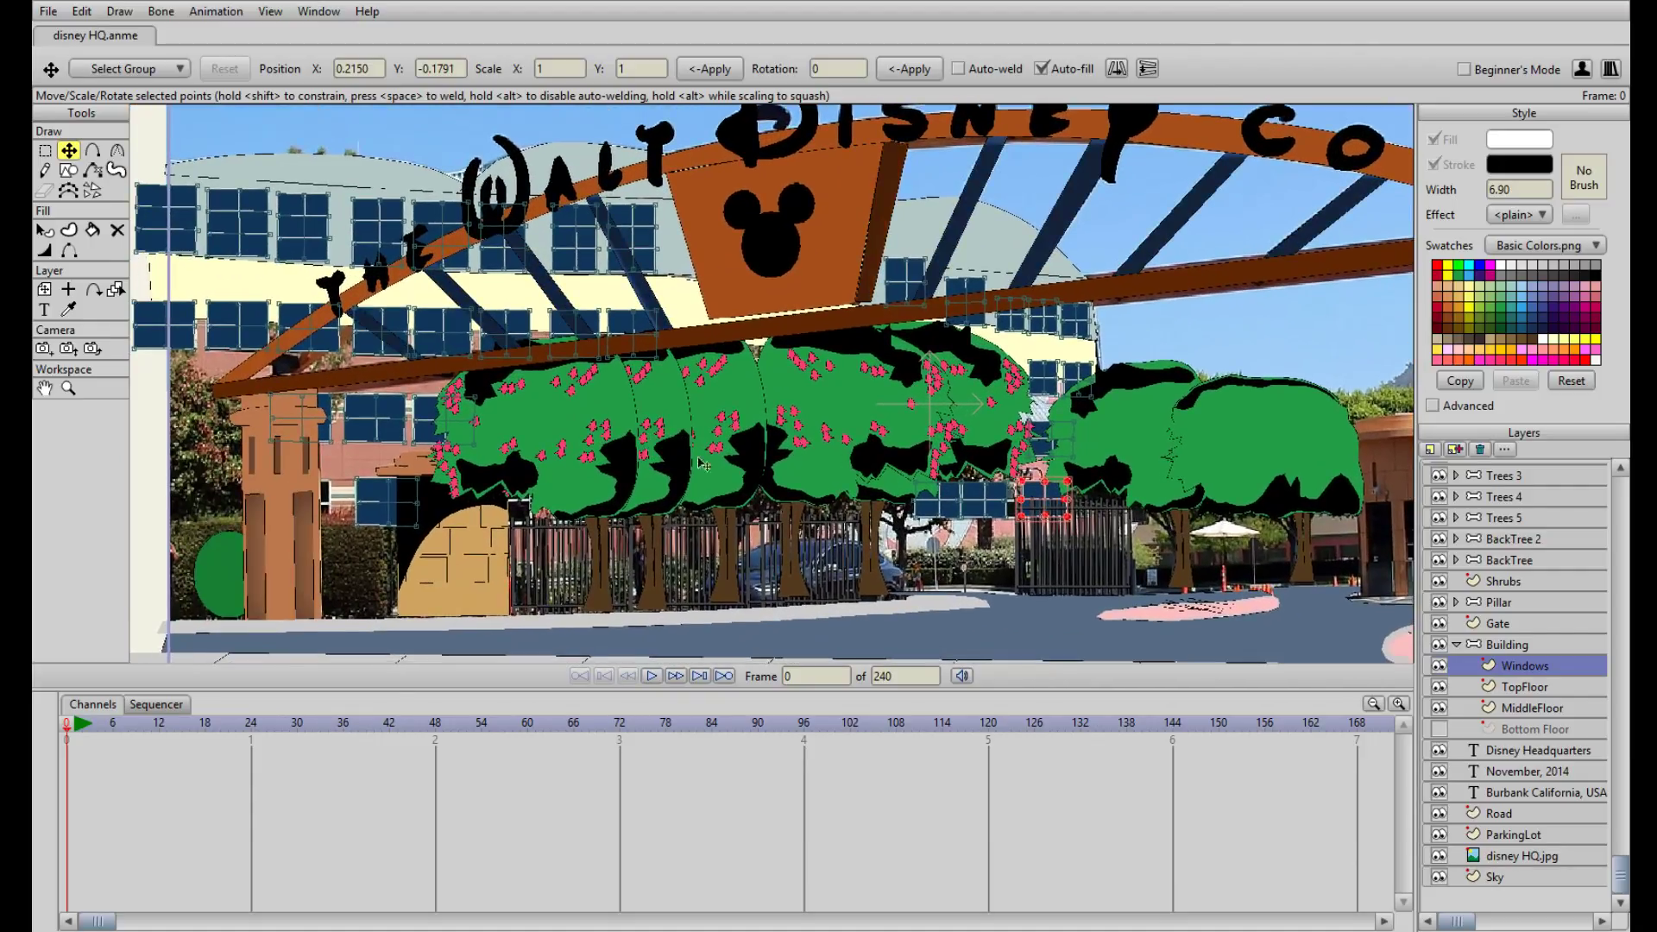
left_click(1439, 730)
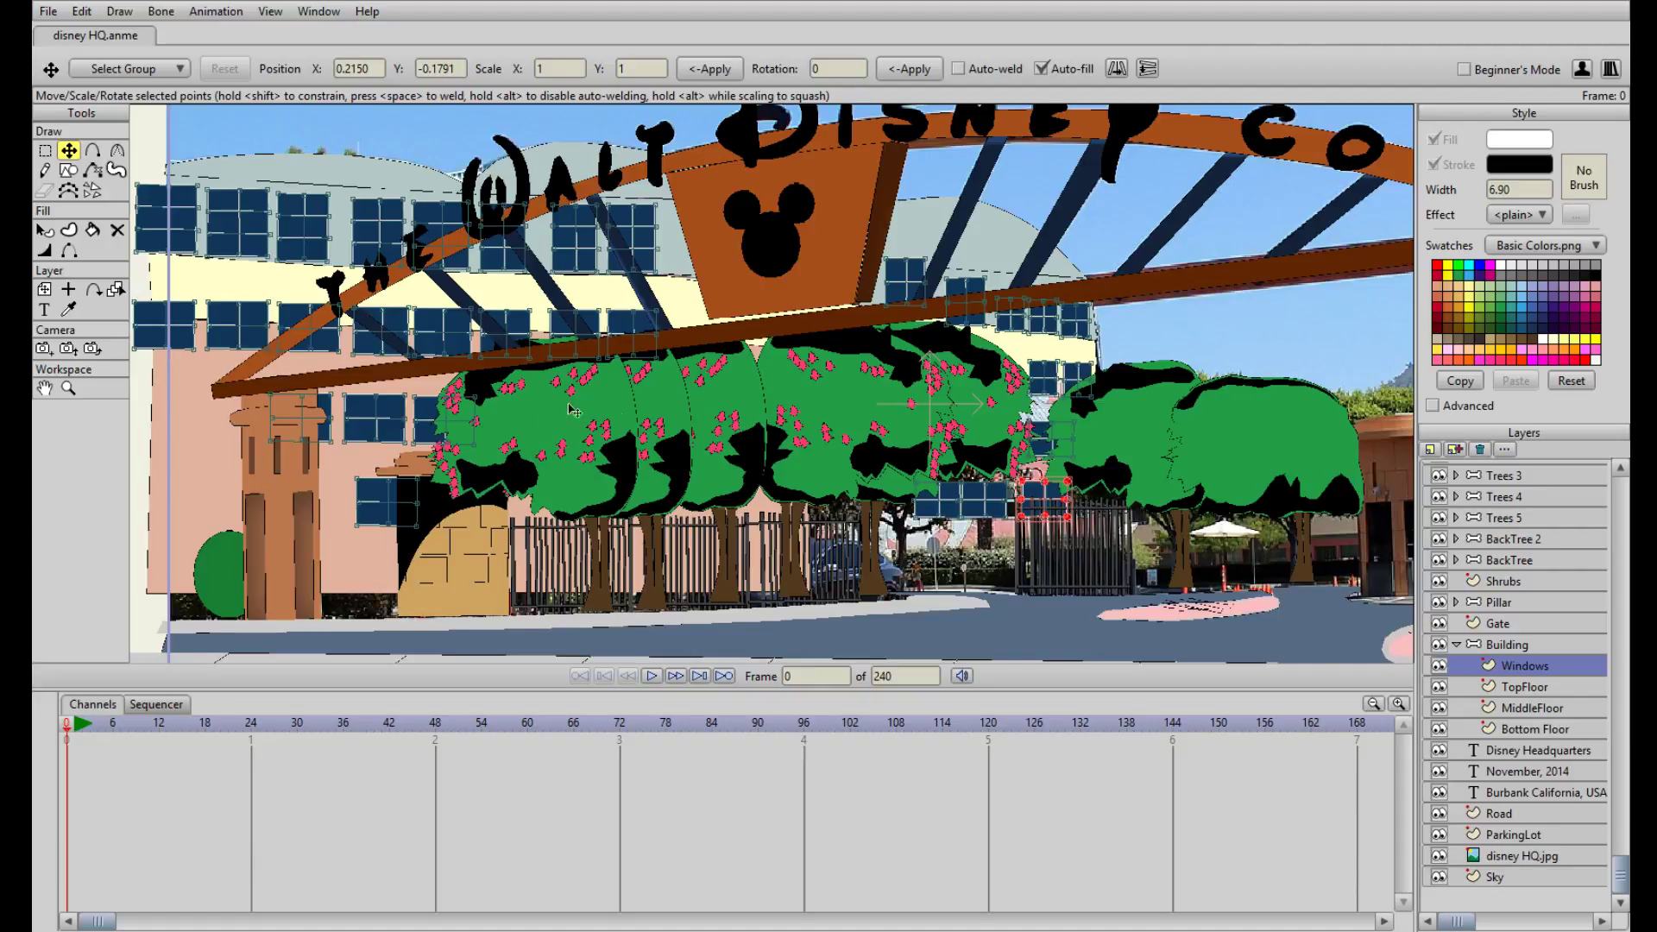
left_click_drag(529, 411, 819, 442)
left_click(1438, 729)
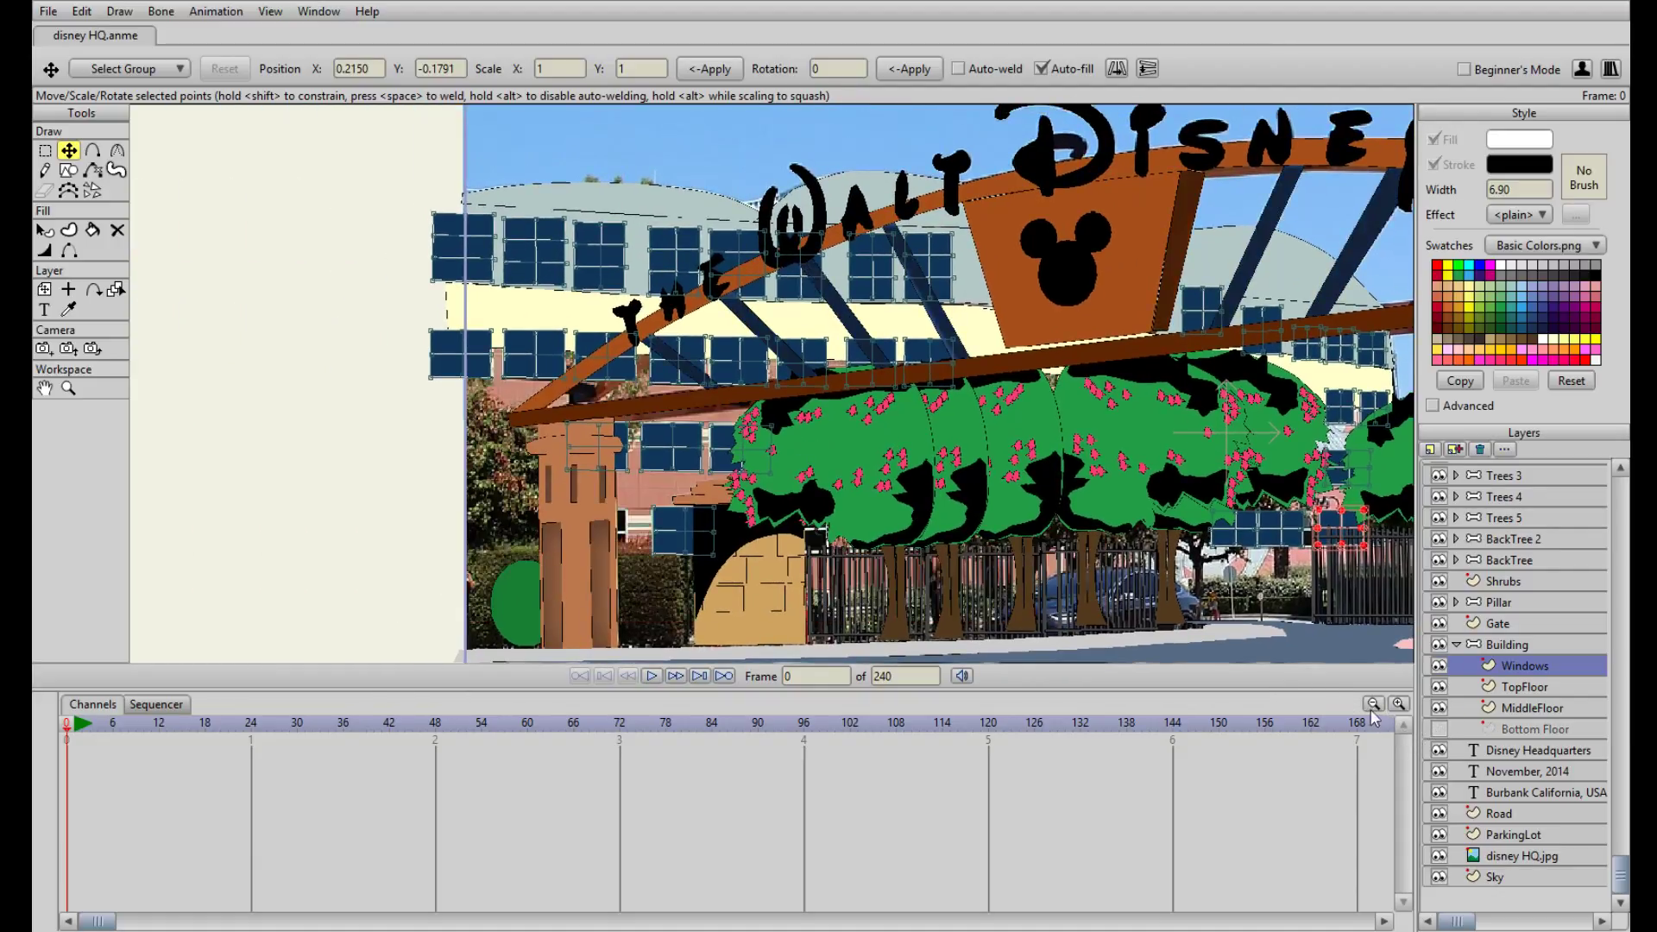
left_click(1438, 729)
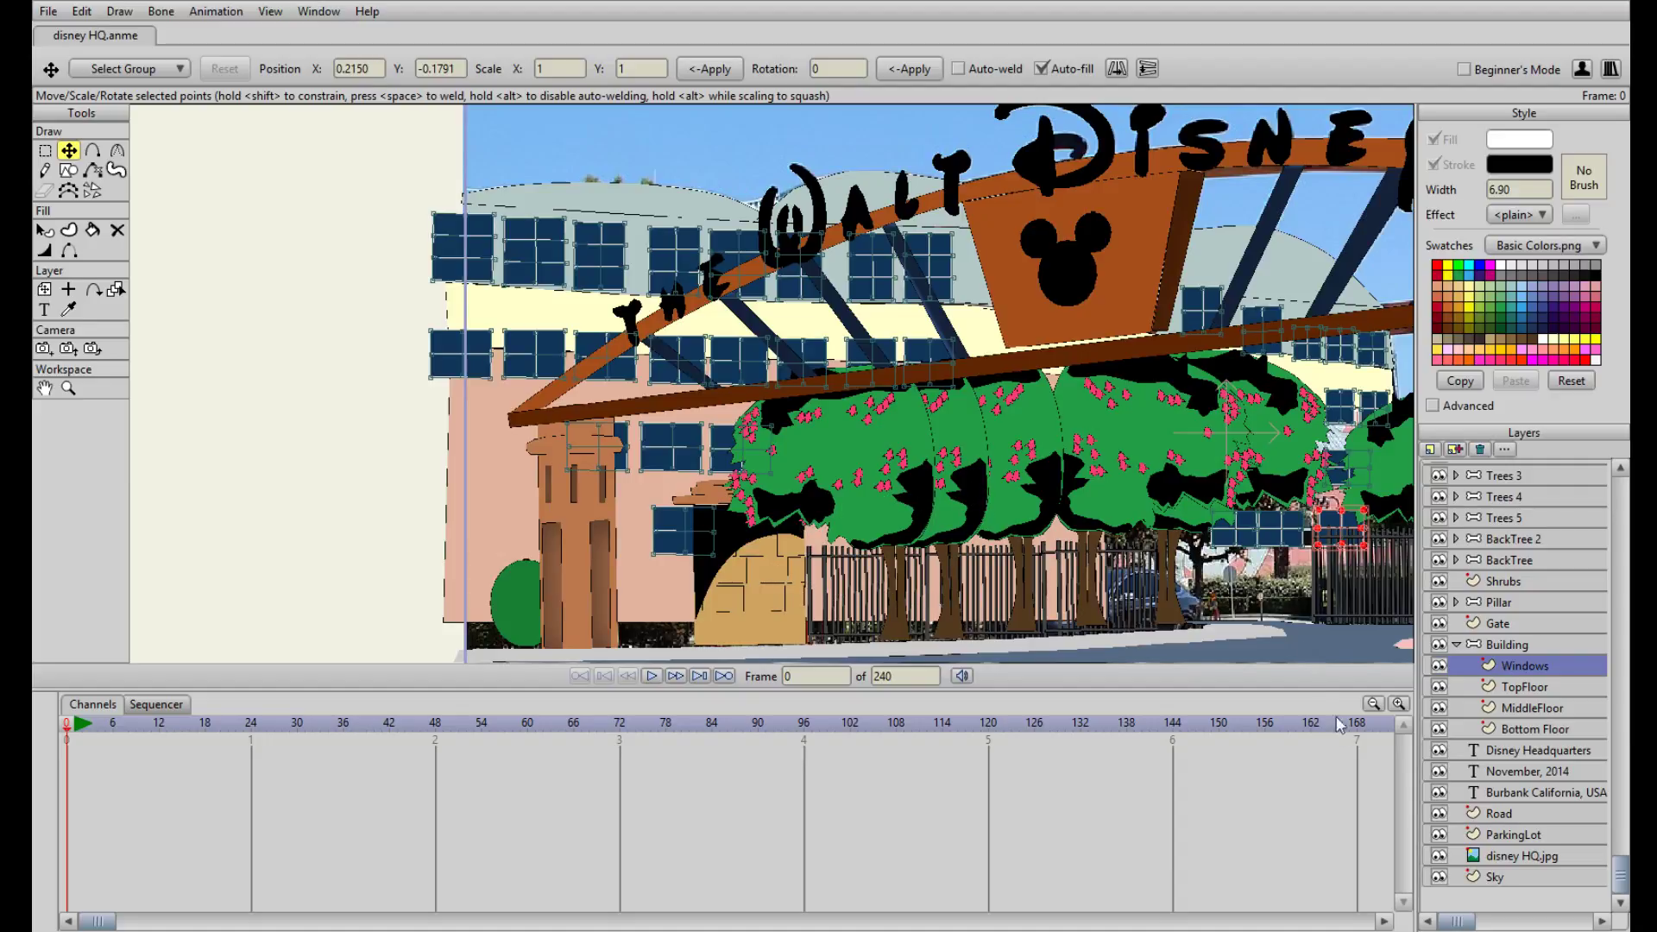
scroll(902, 492, "down", 4)
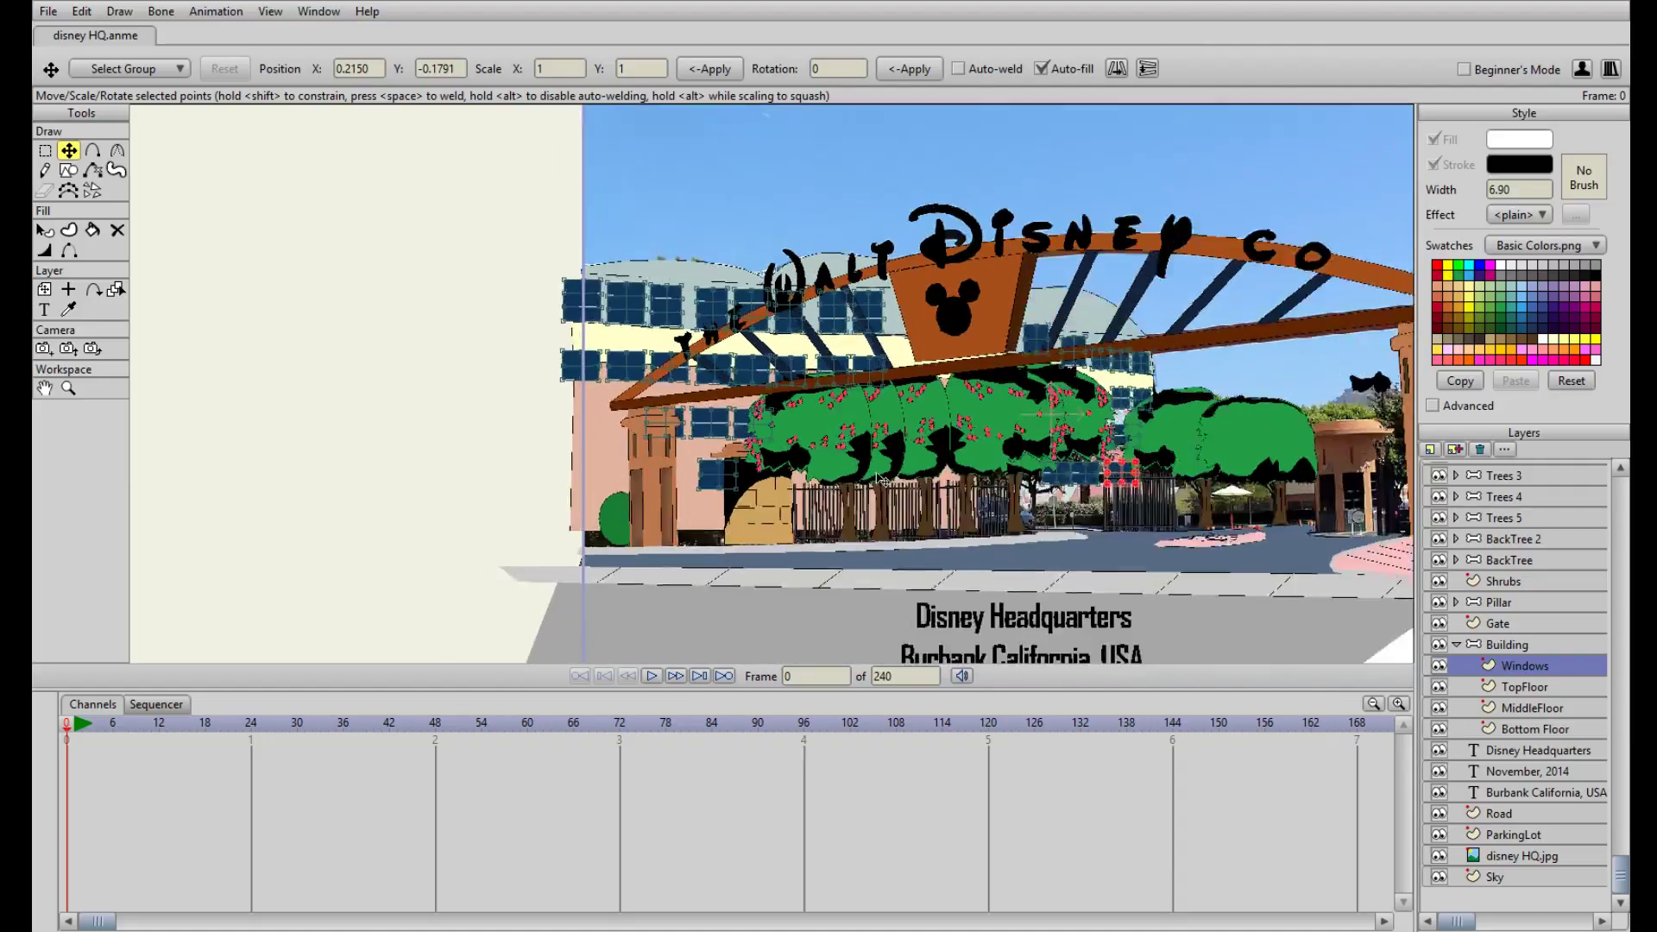
scroll(889, 483, "up", 3)
left_click_drag(973, 475, 802, 461)
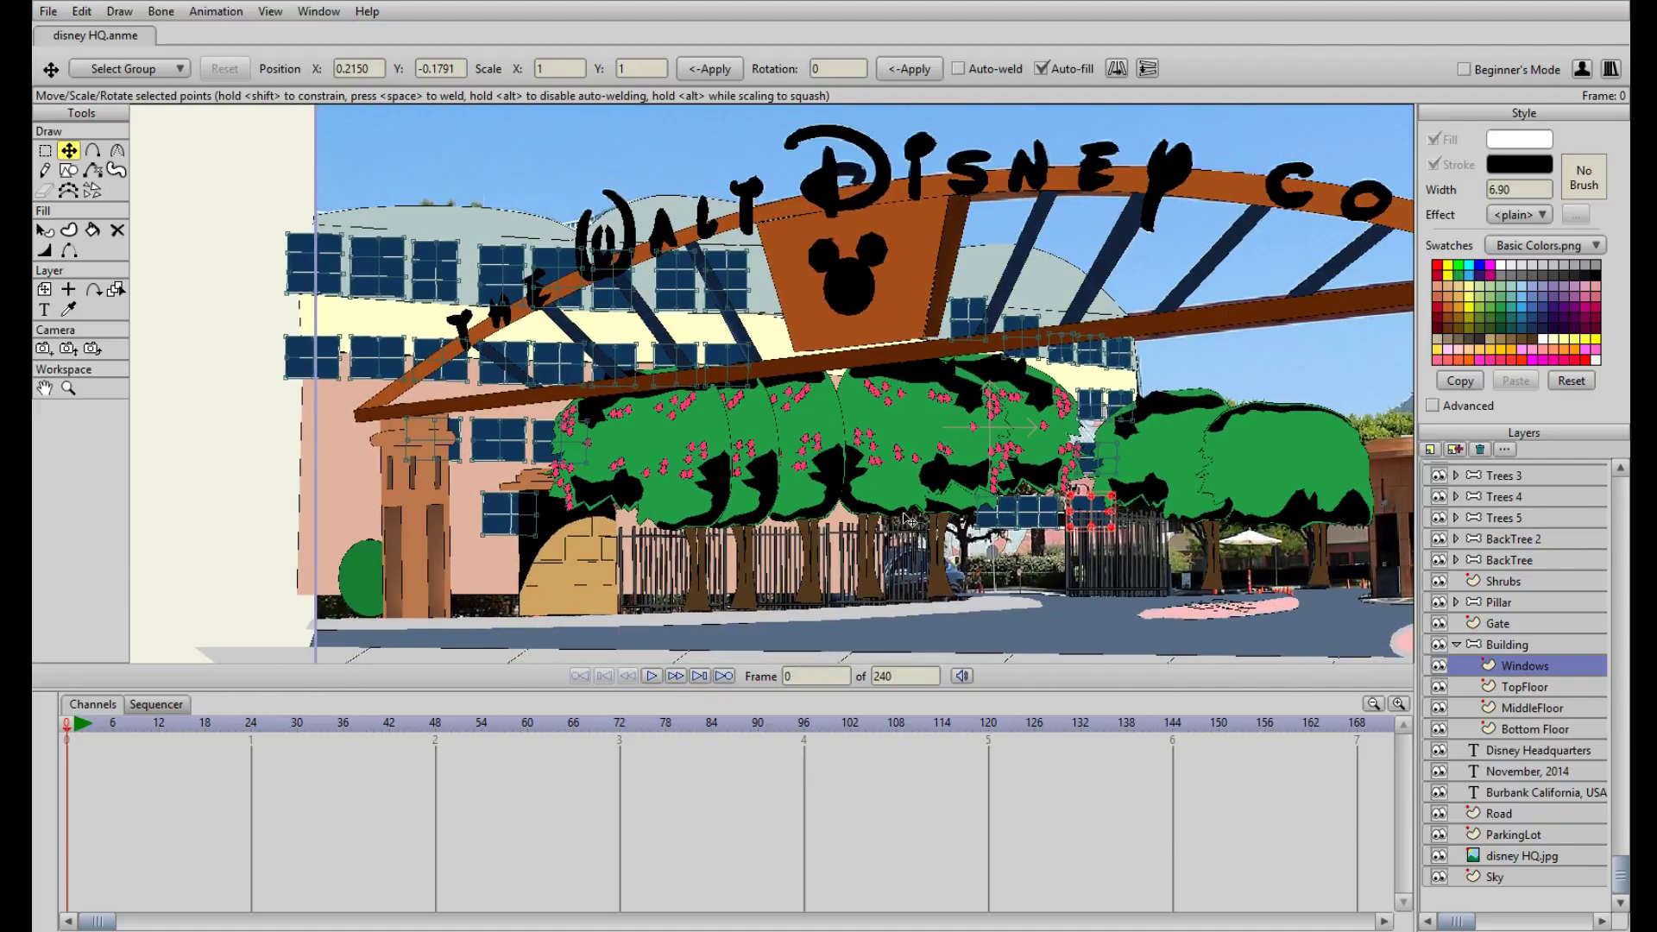
left_click_drag(901, 517, 798, 515)
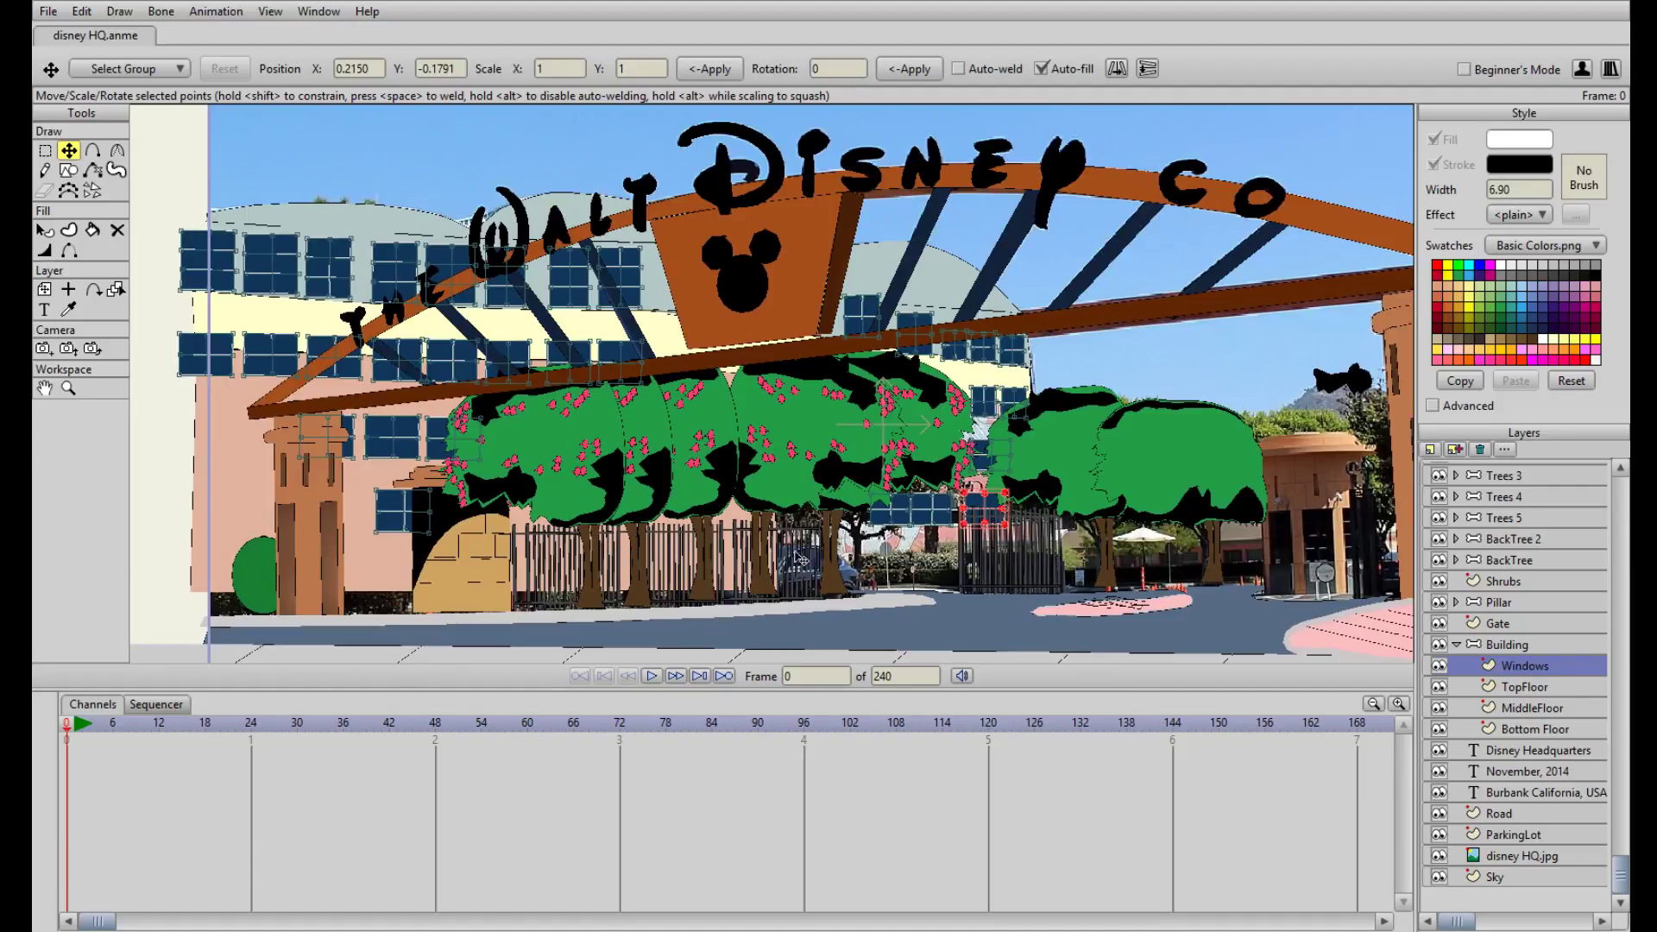
Copy the window beside the stone arch and place two copies along its row behind the trees
key("g")
left_click_drag(349, 569, 480, 485)
key("t")
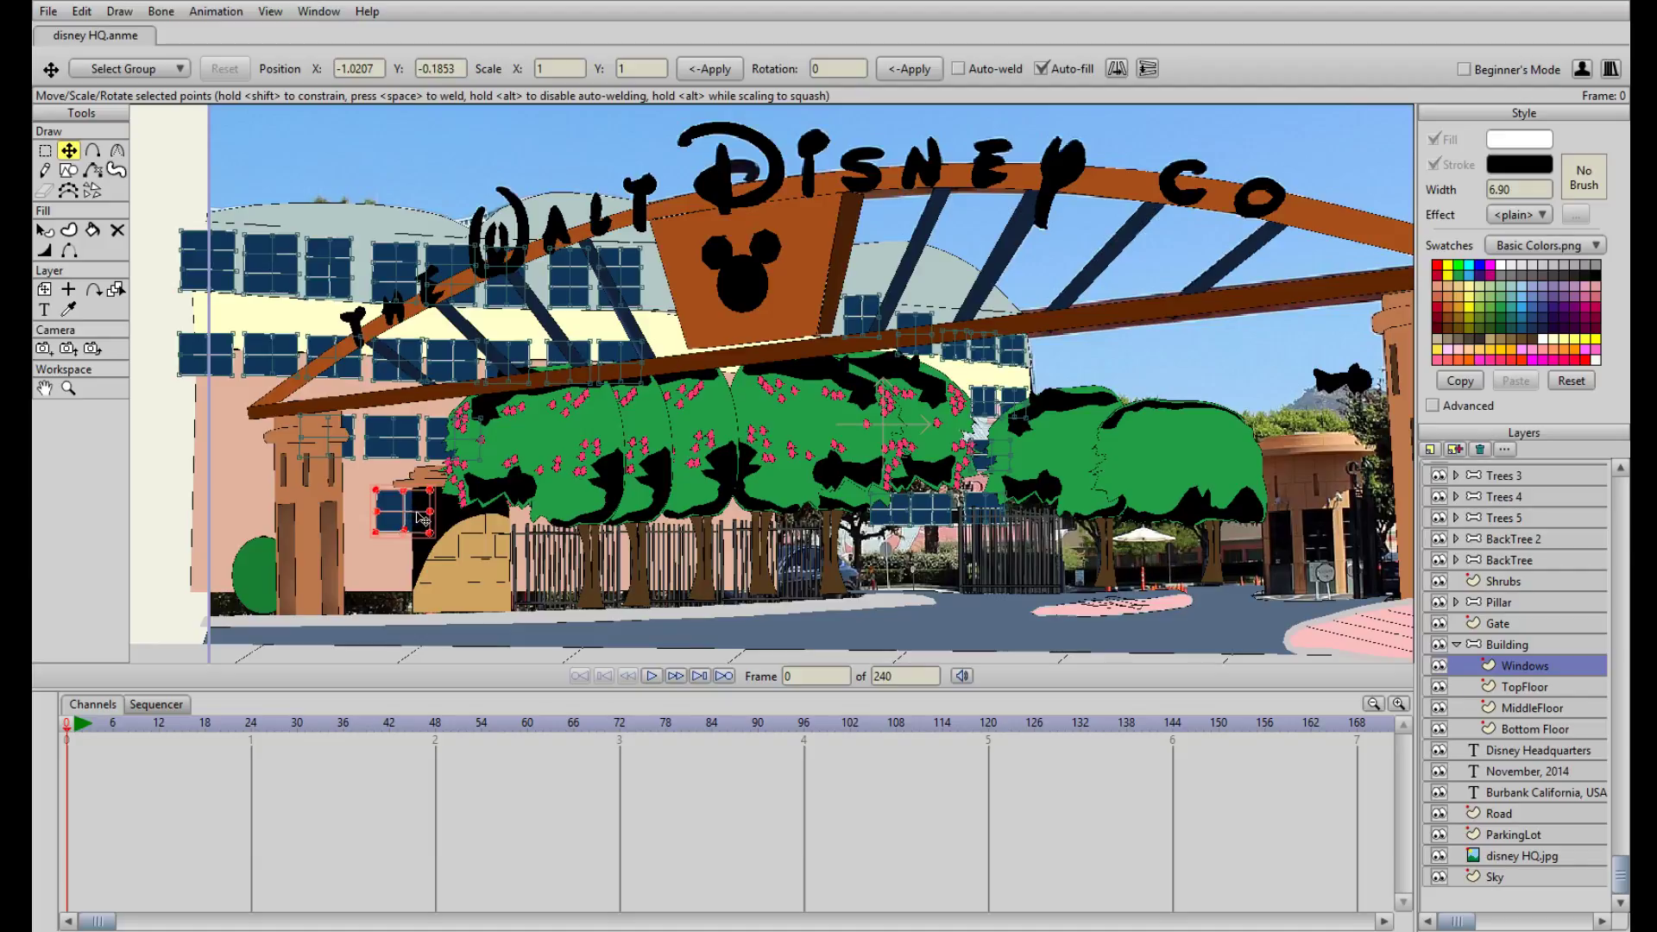
left_click_drag(423, 517, 681, 526)
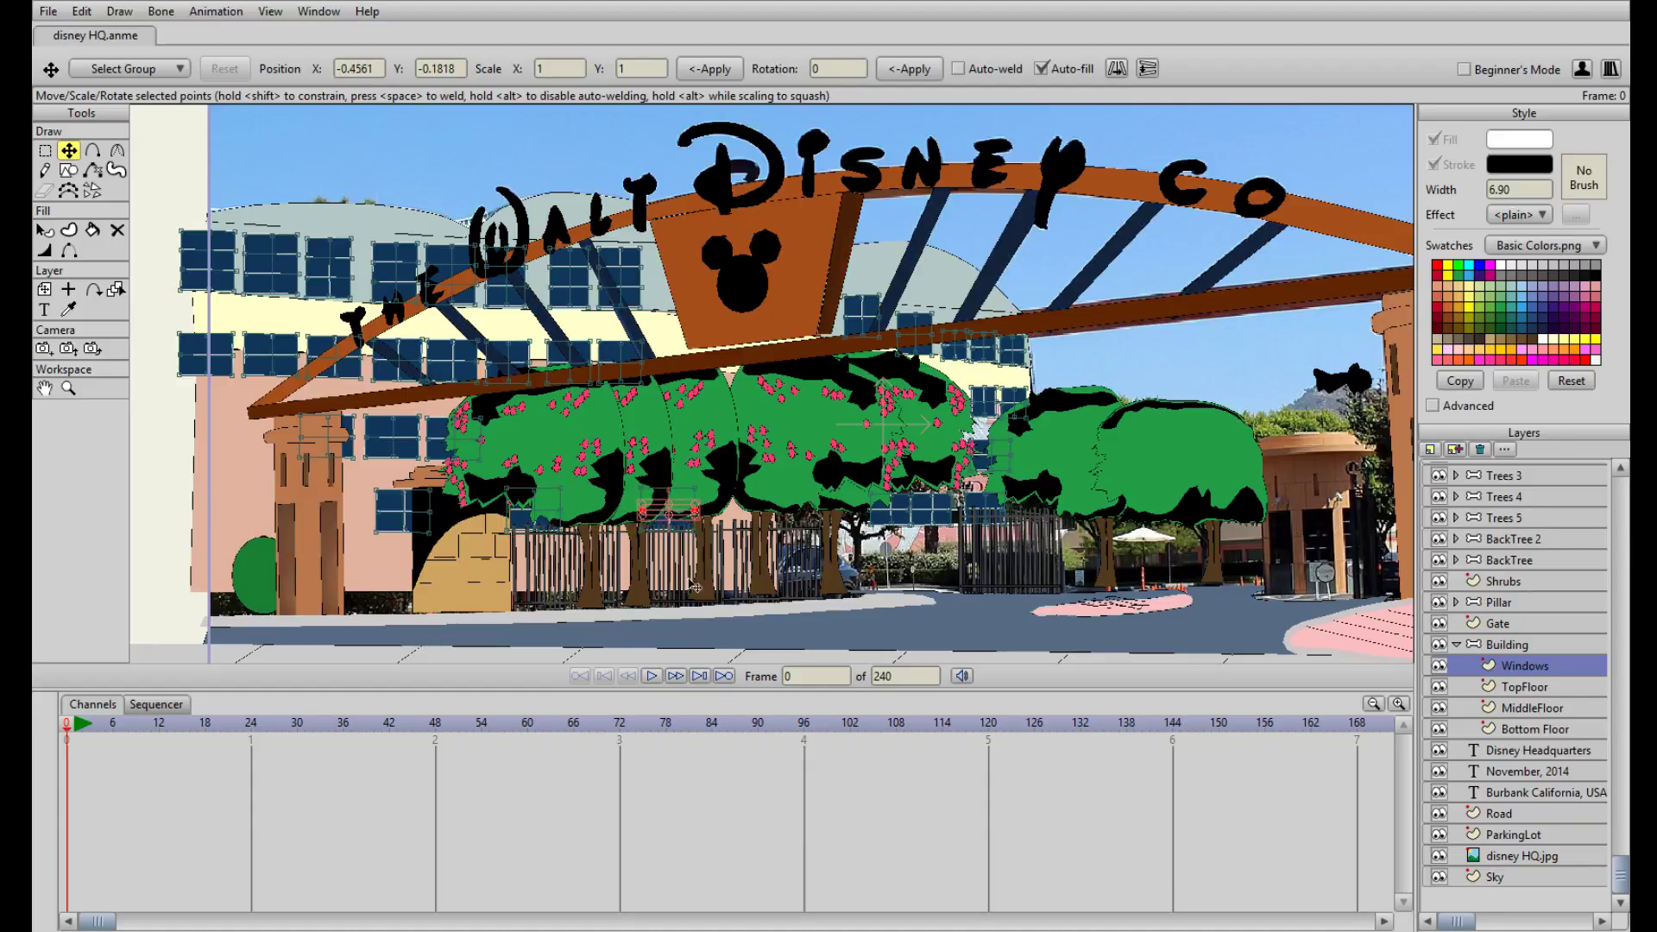
Extend the right edge of the Bottom Floor shape to the far end of the fence and compare it with the disney HQ.jpg layer toggled
left_click(1525, 731)
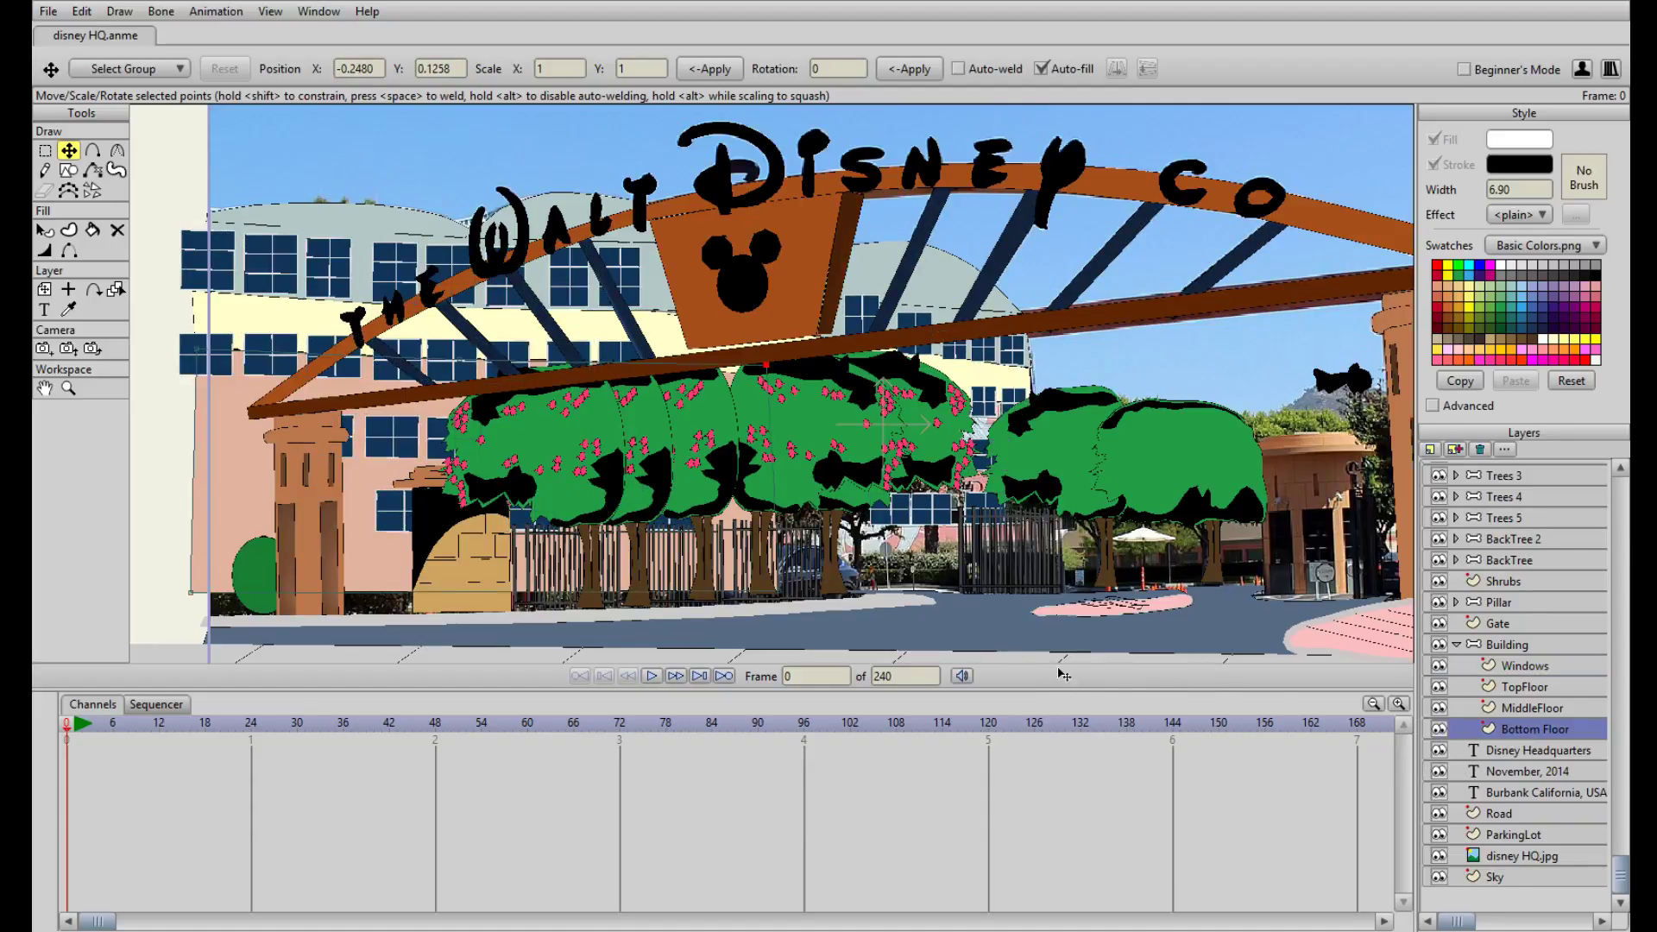
left_click_drag(771, 371, 776, 376)
left_click_drag(922, 419, 1041, 446)
mouse_move(784, 592)
left_mouse_down()
mouse_move(1015, 566)
mouse_move(1049, 587)
left_mouse_up()
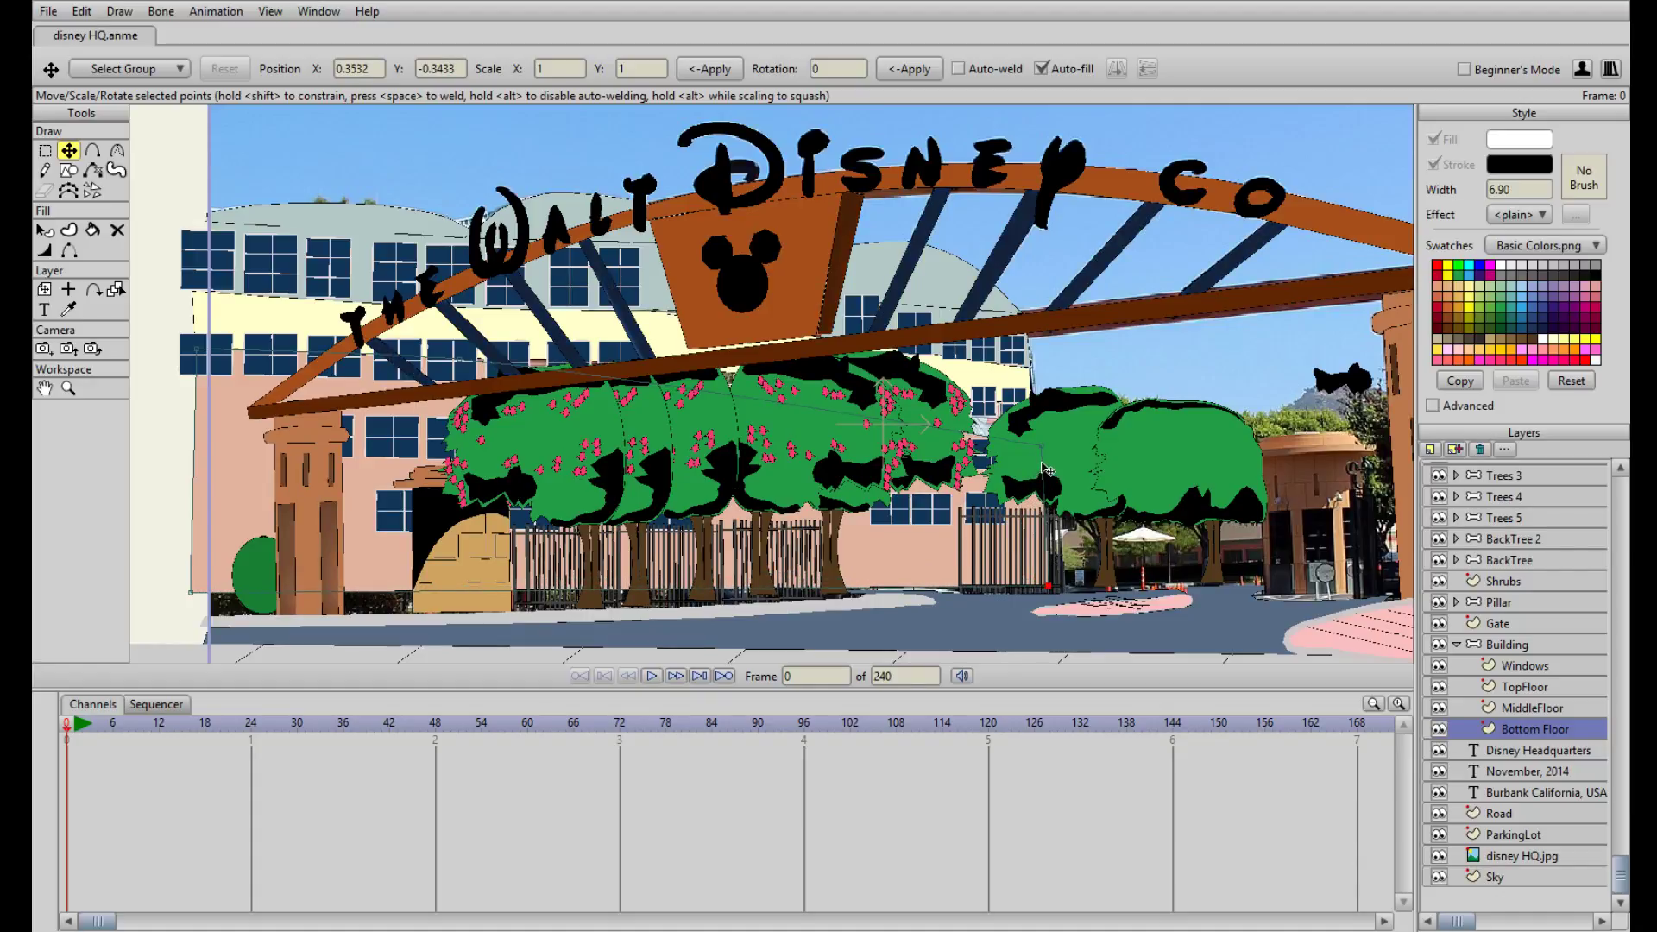
left_click(1040, 444)
left_click_drag(1038, 437, 1039, 437)
left_click(481, 365)
left_click(1438, 854)
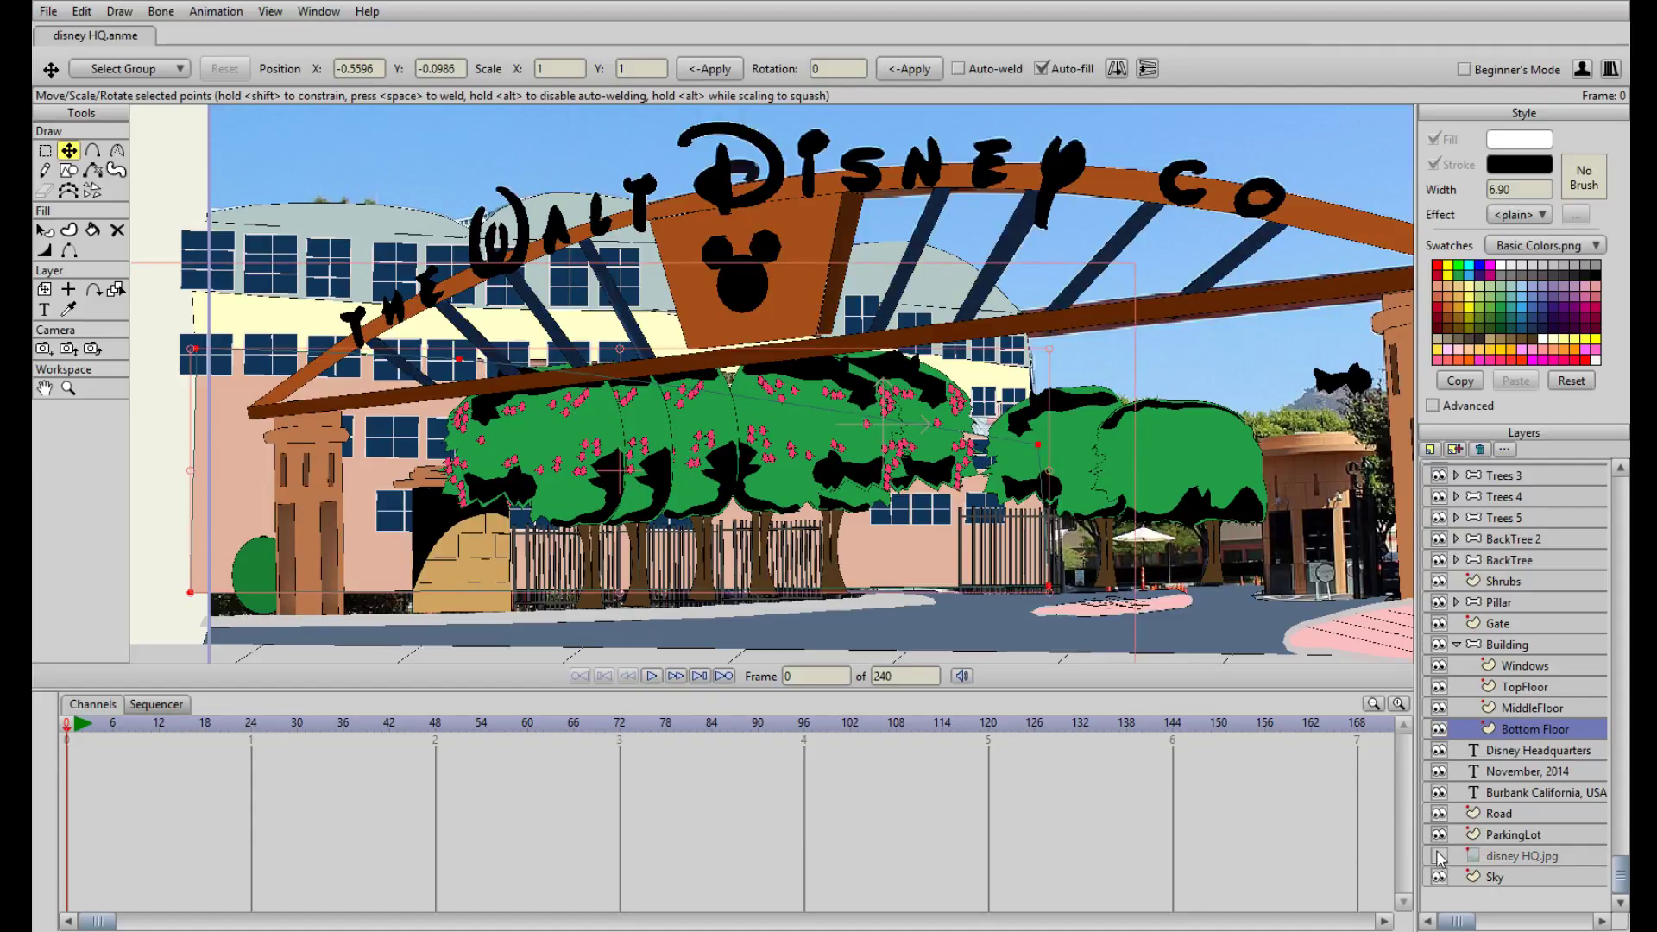
left_click(1439, 859)
left_click(1440, 858)
left_click(1439, 858)
Add two points to the Bottom Floor's top edge and raise them to fill the gaps under the windows and between the treetops
scroll(738, 609, "up", 3)
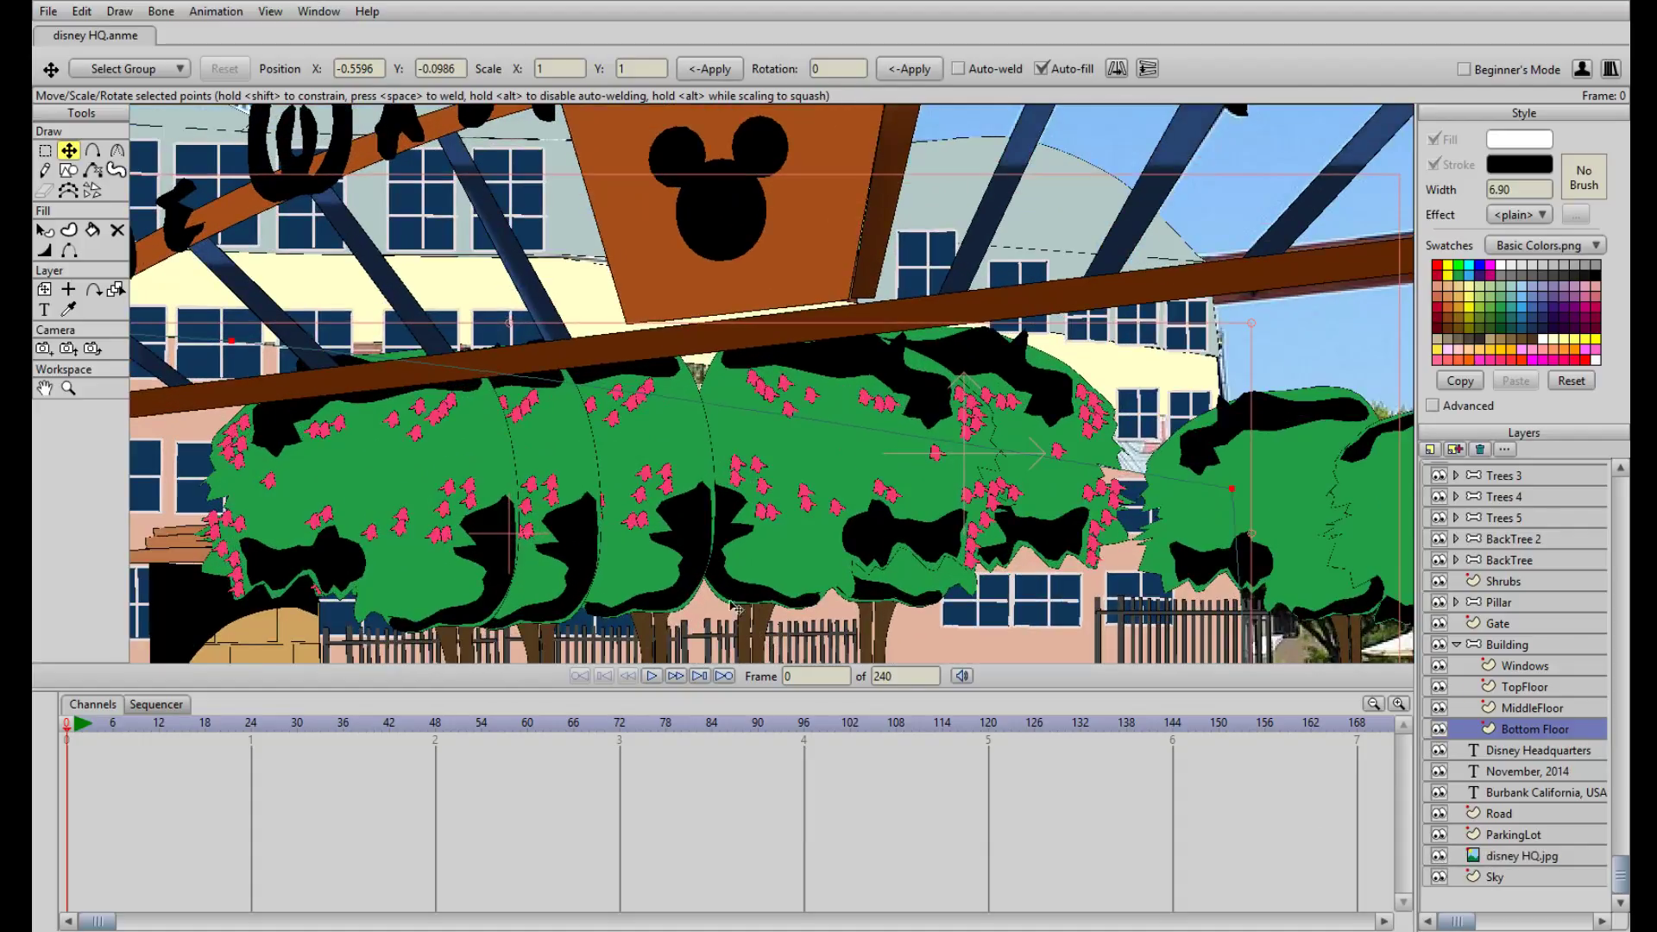
key("a")
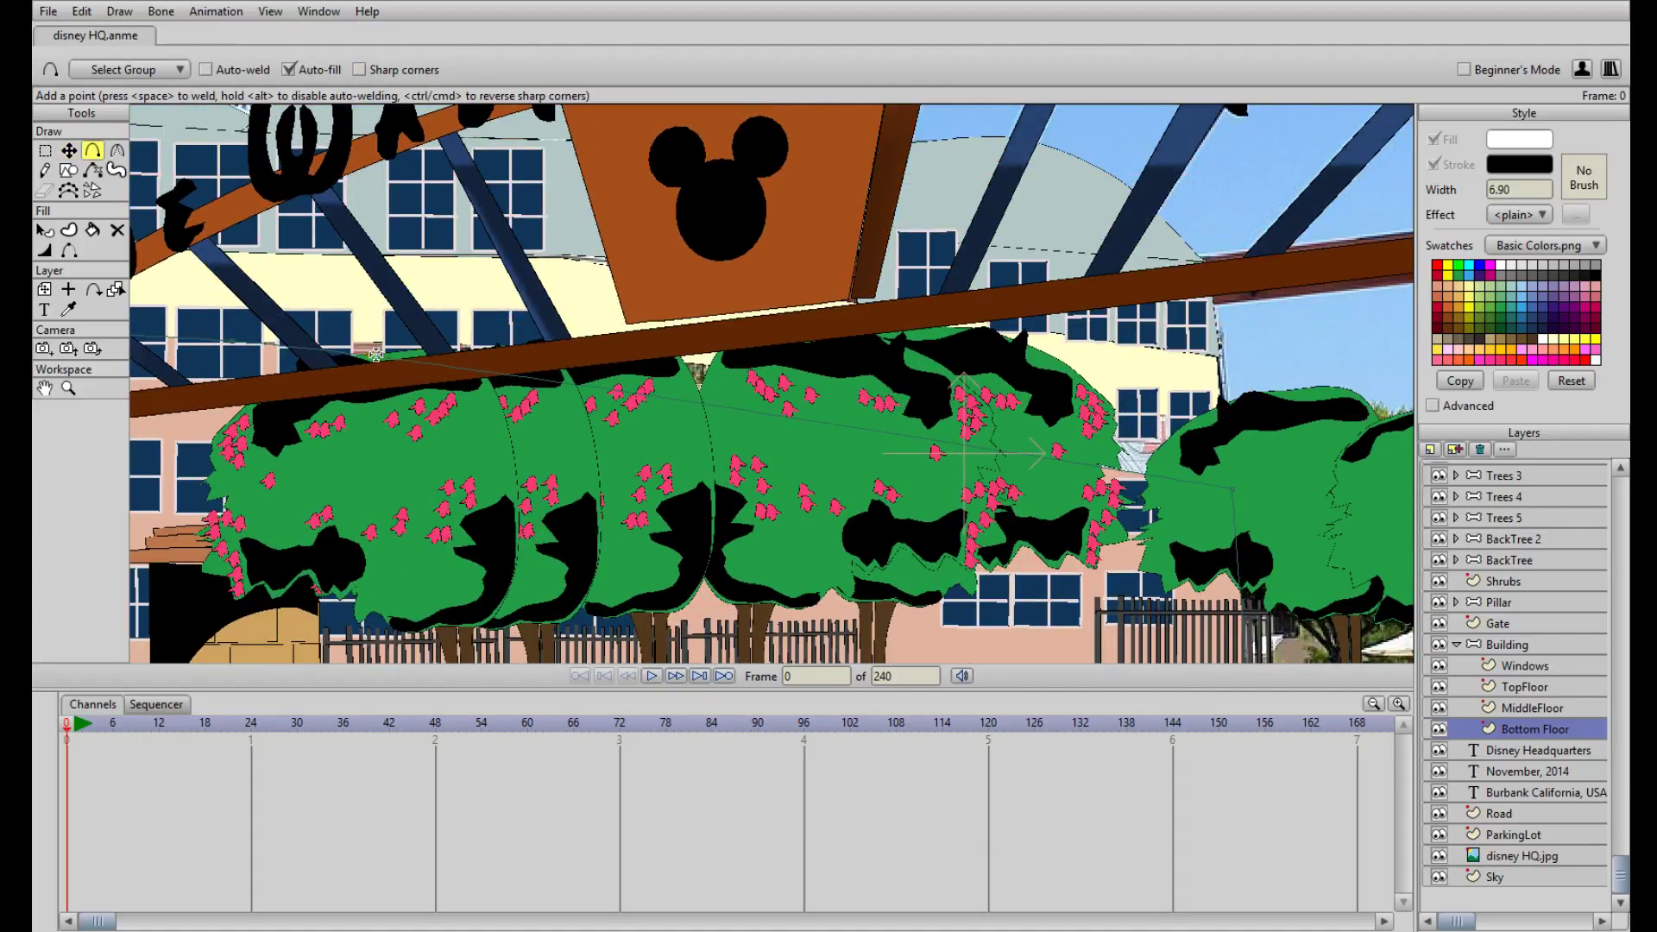
left_click(371, 356)
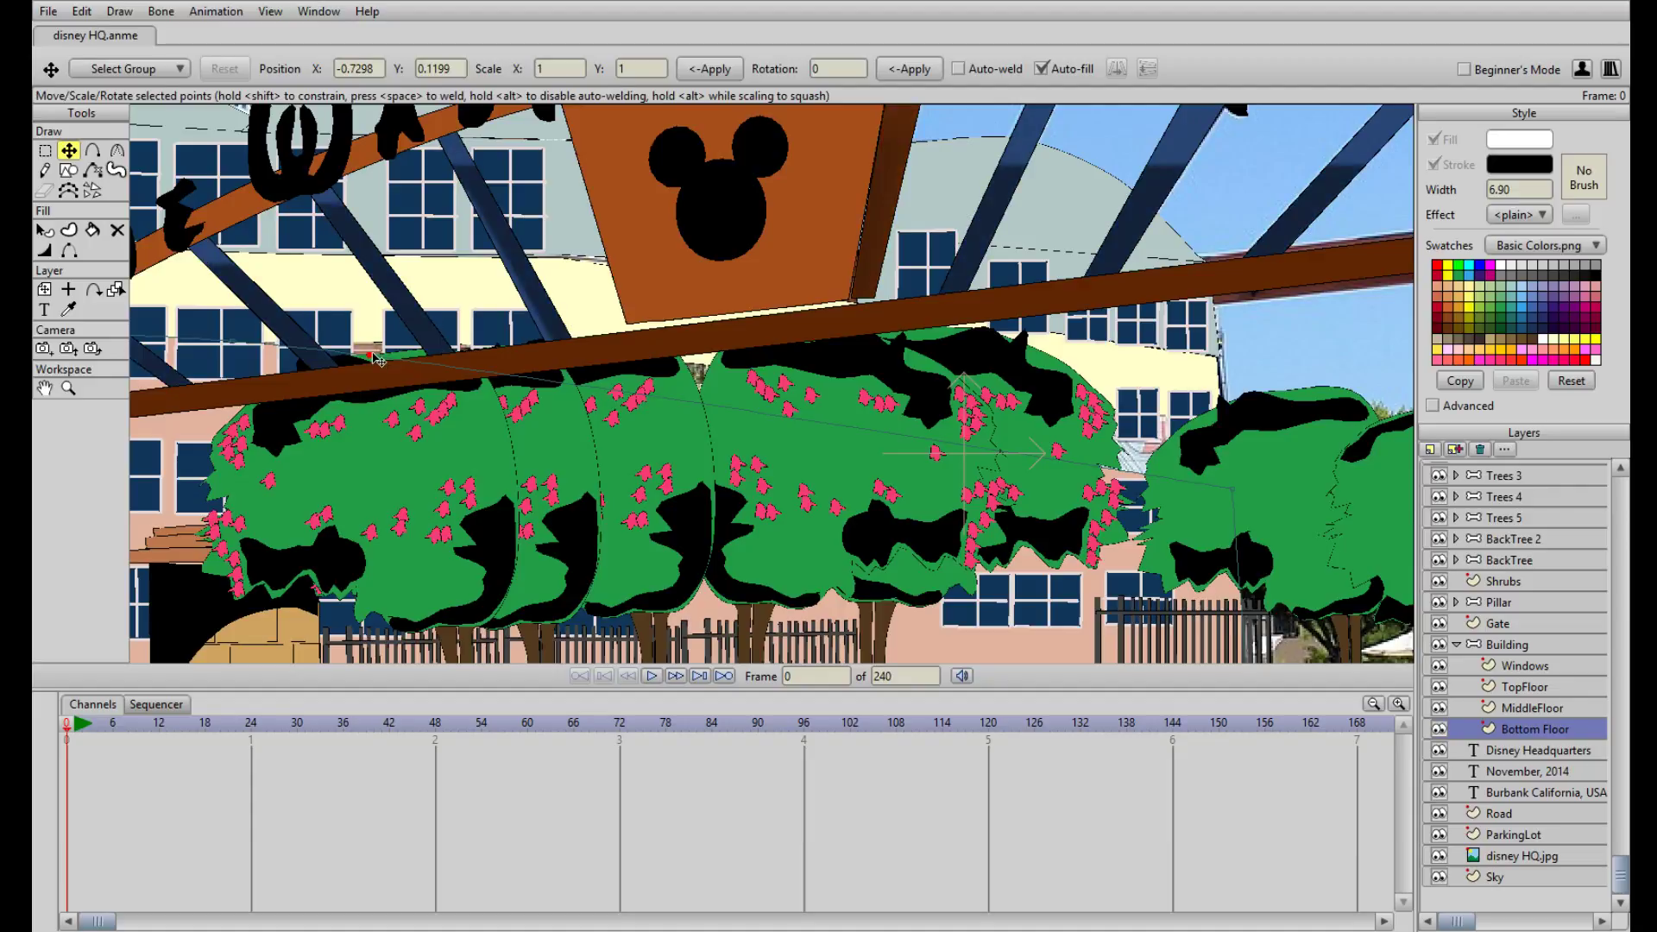
key("t")
left_click(118, 152)
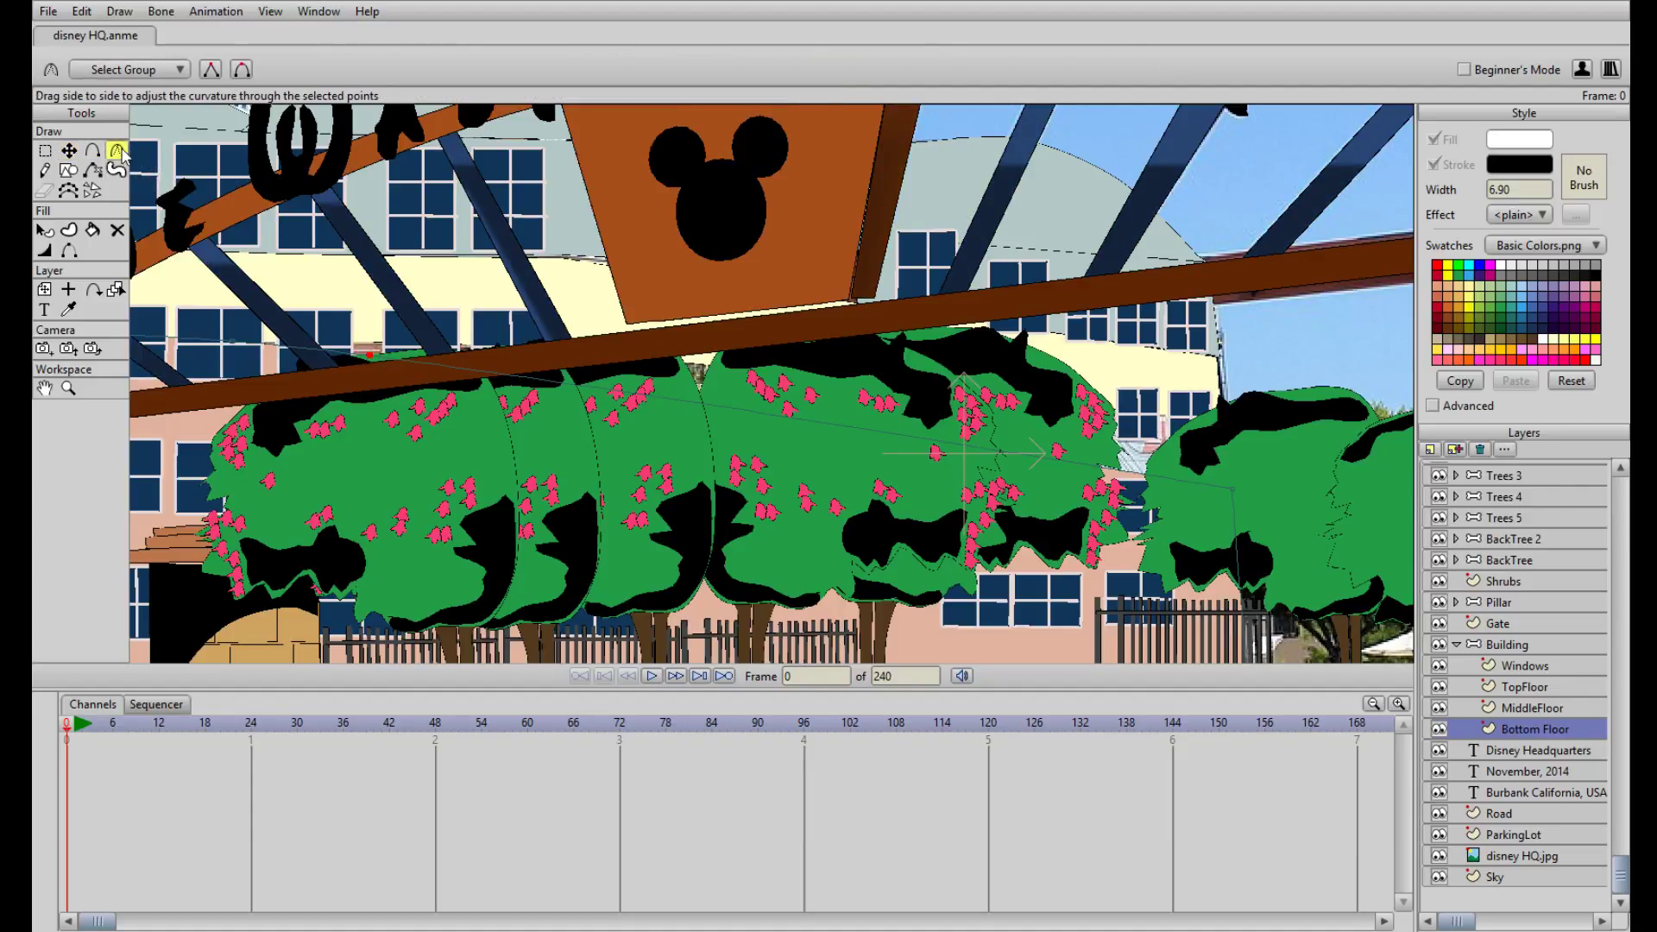
key("t")
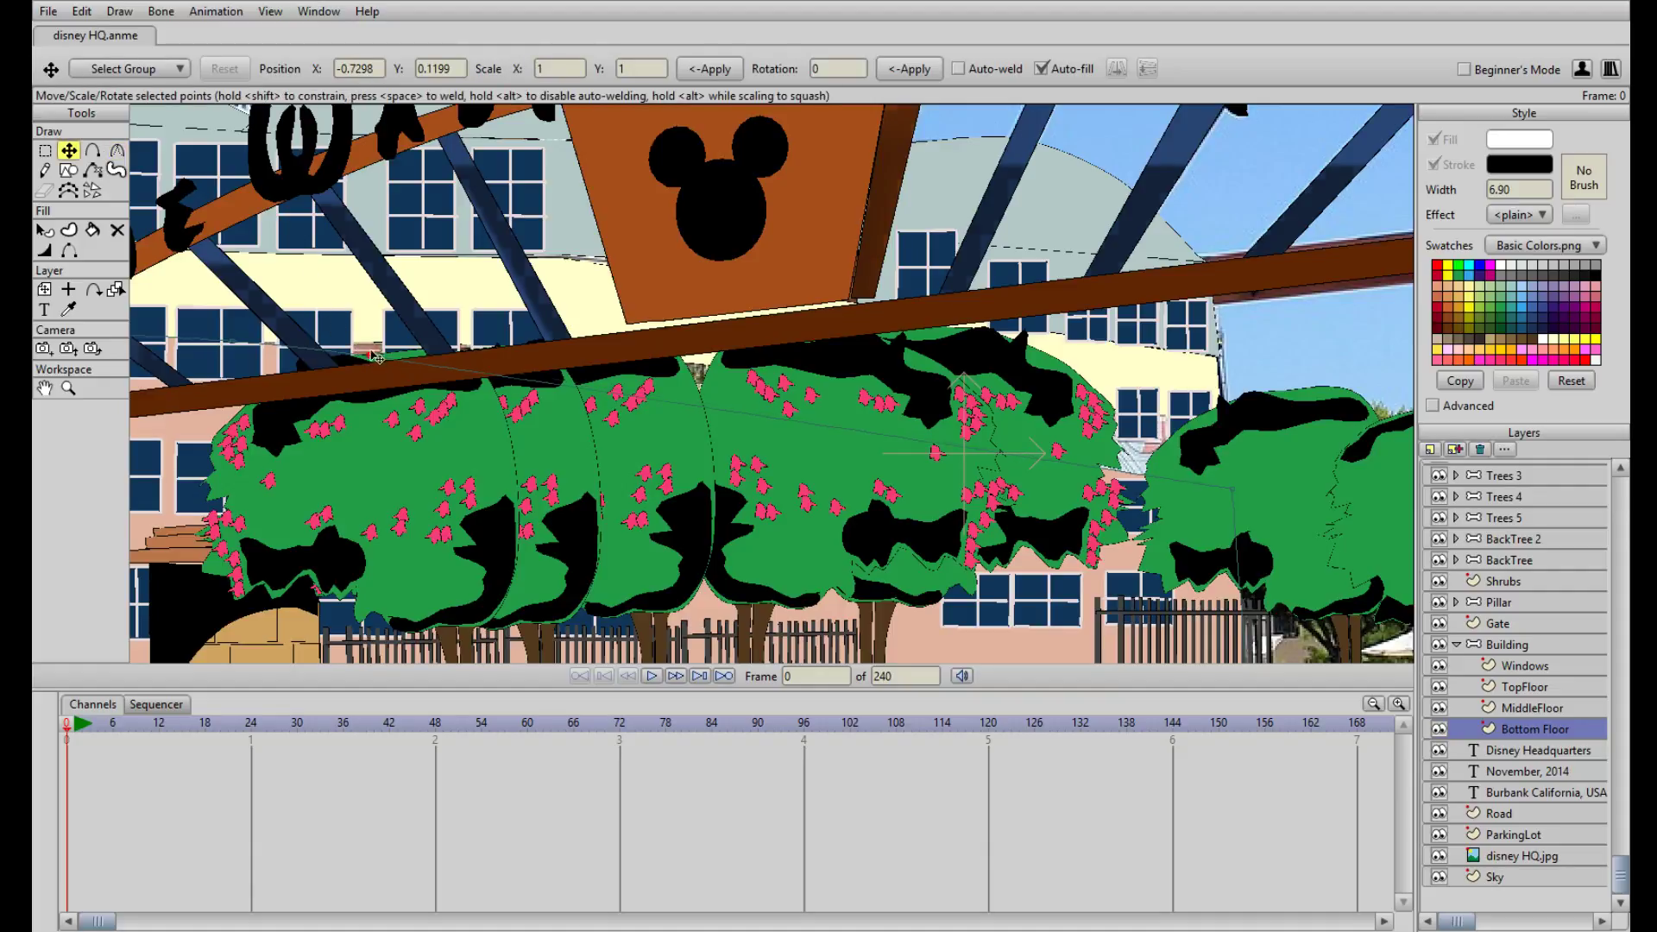
key("a")
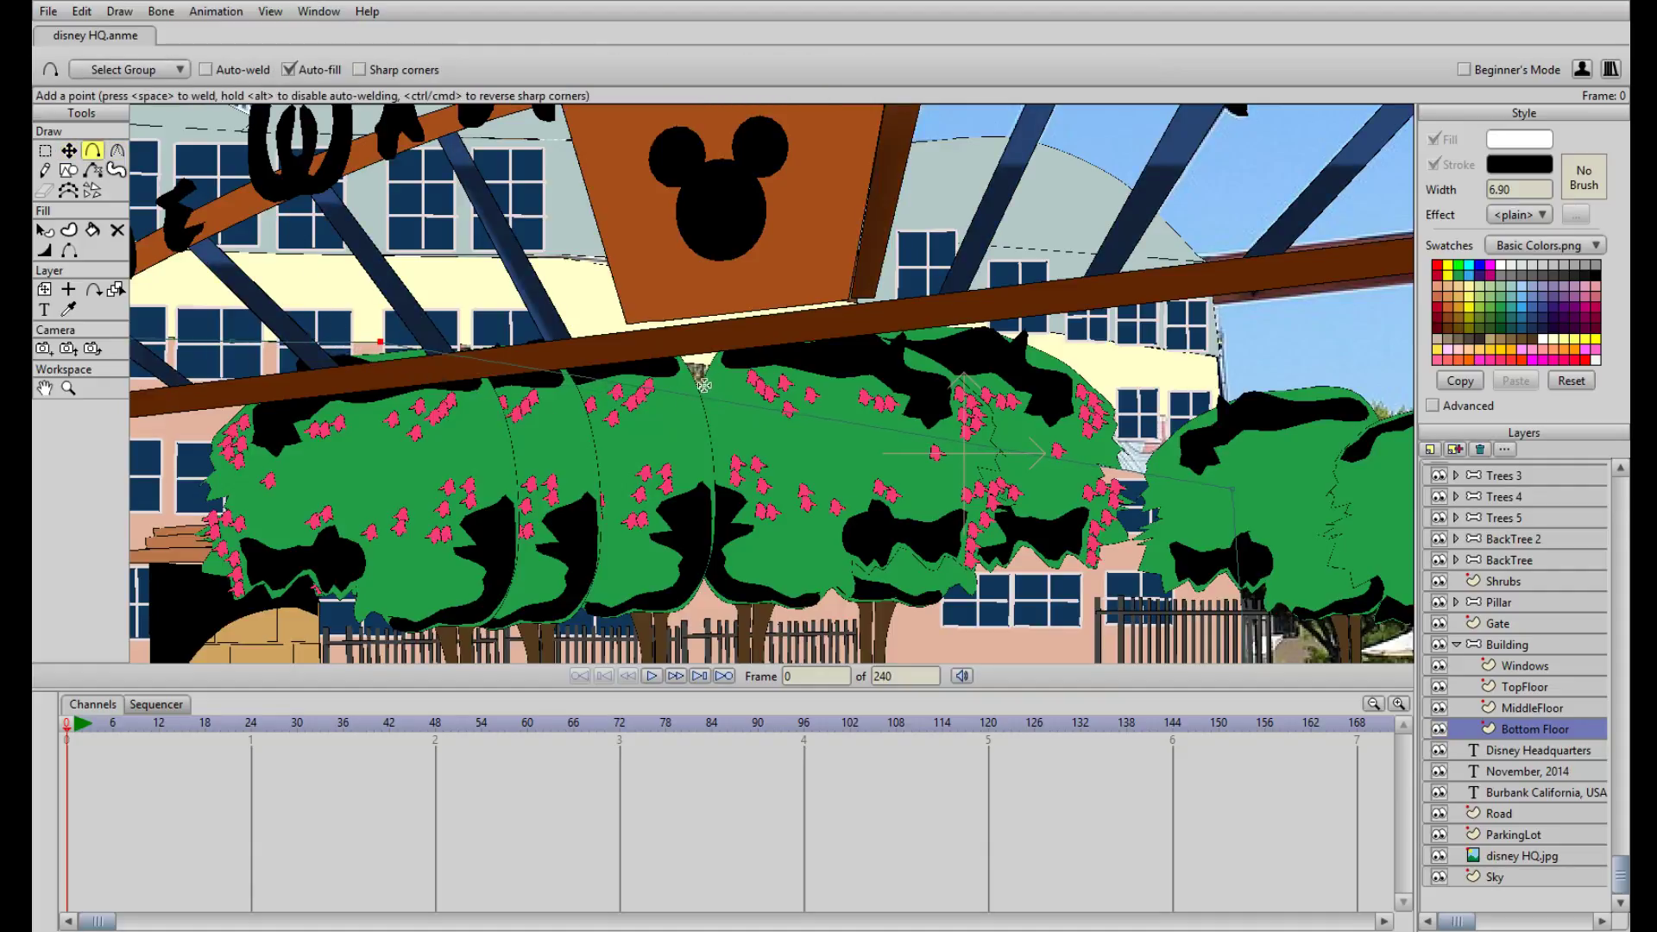
key("t")
Raise the Bottom Floor's upper-right corner to meet the lower right end of the middle floor
scroll(735, 446, "down", 3)
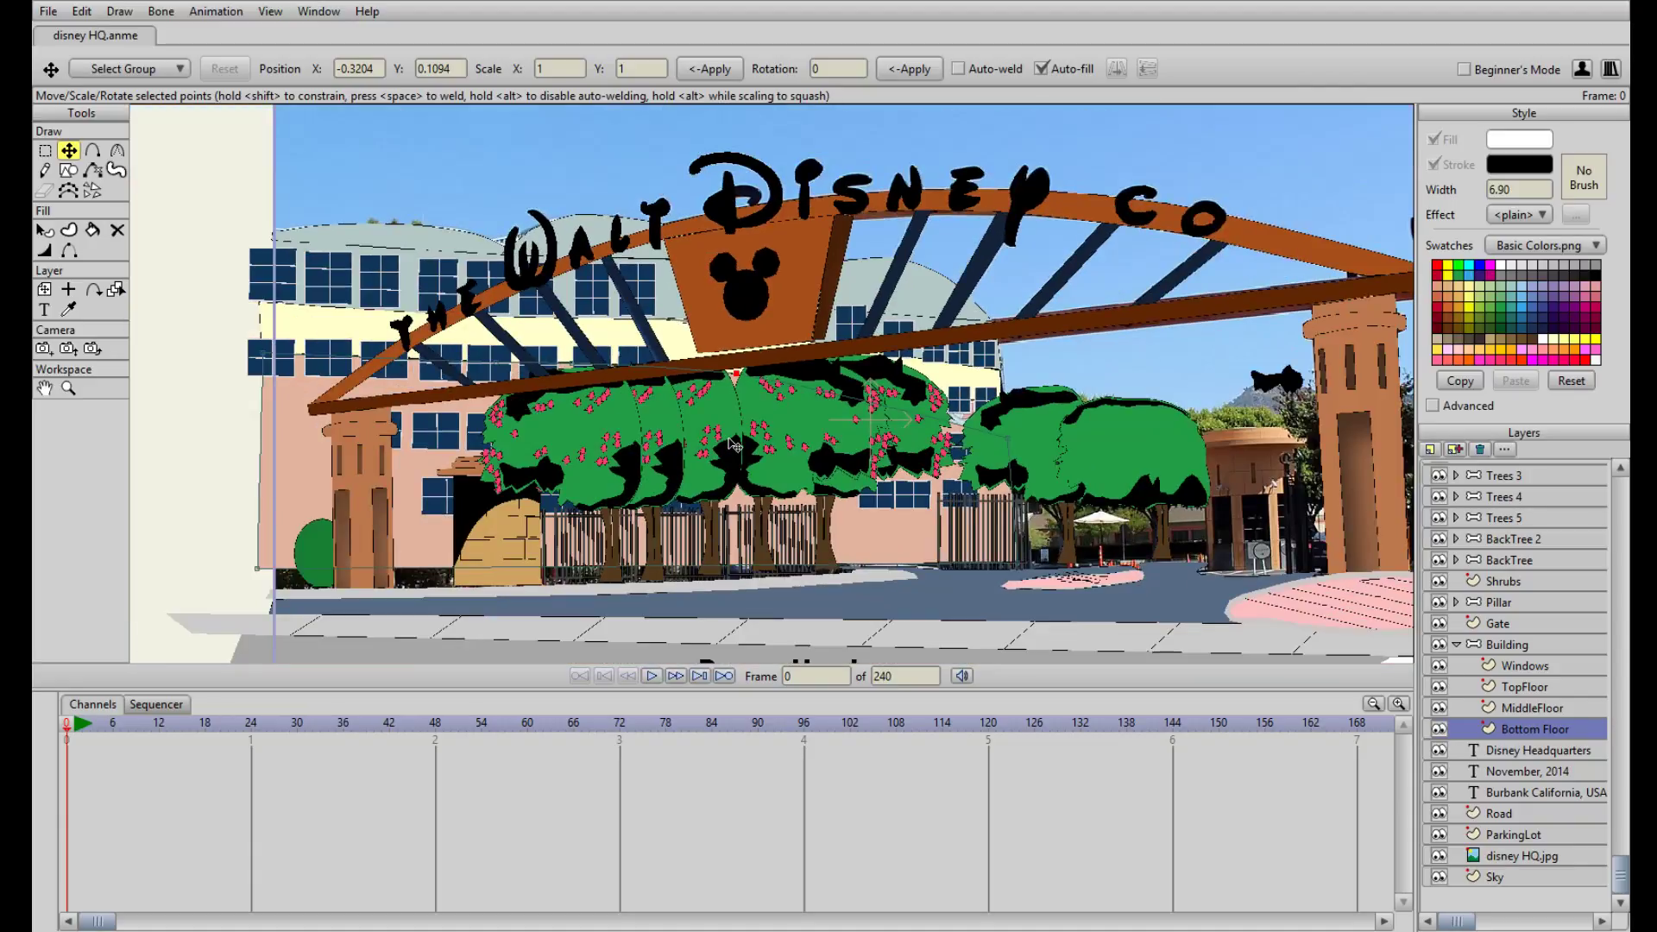
scroll(988, 498, "up", 4)
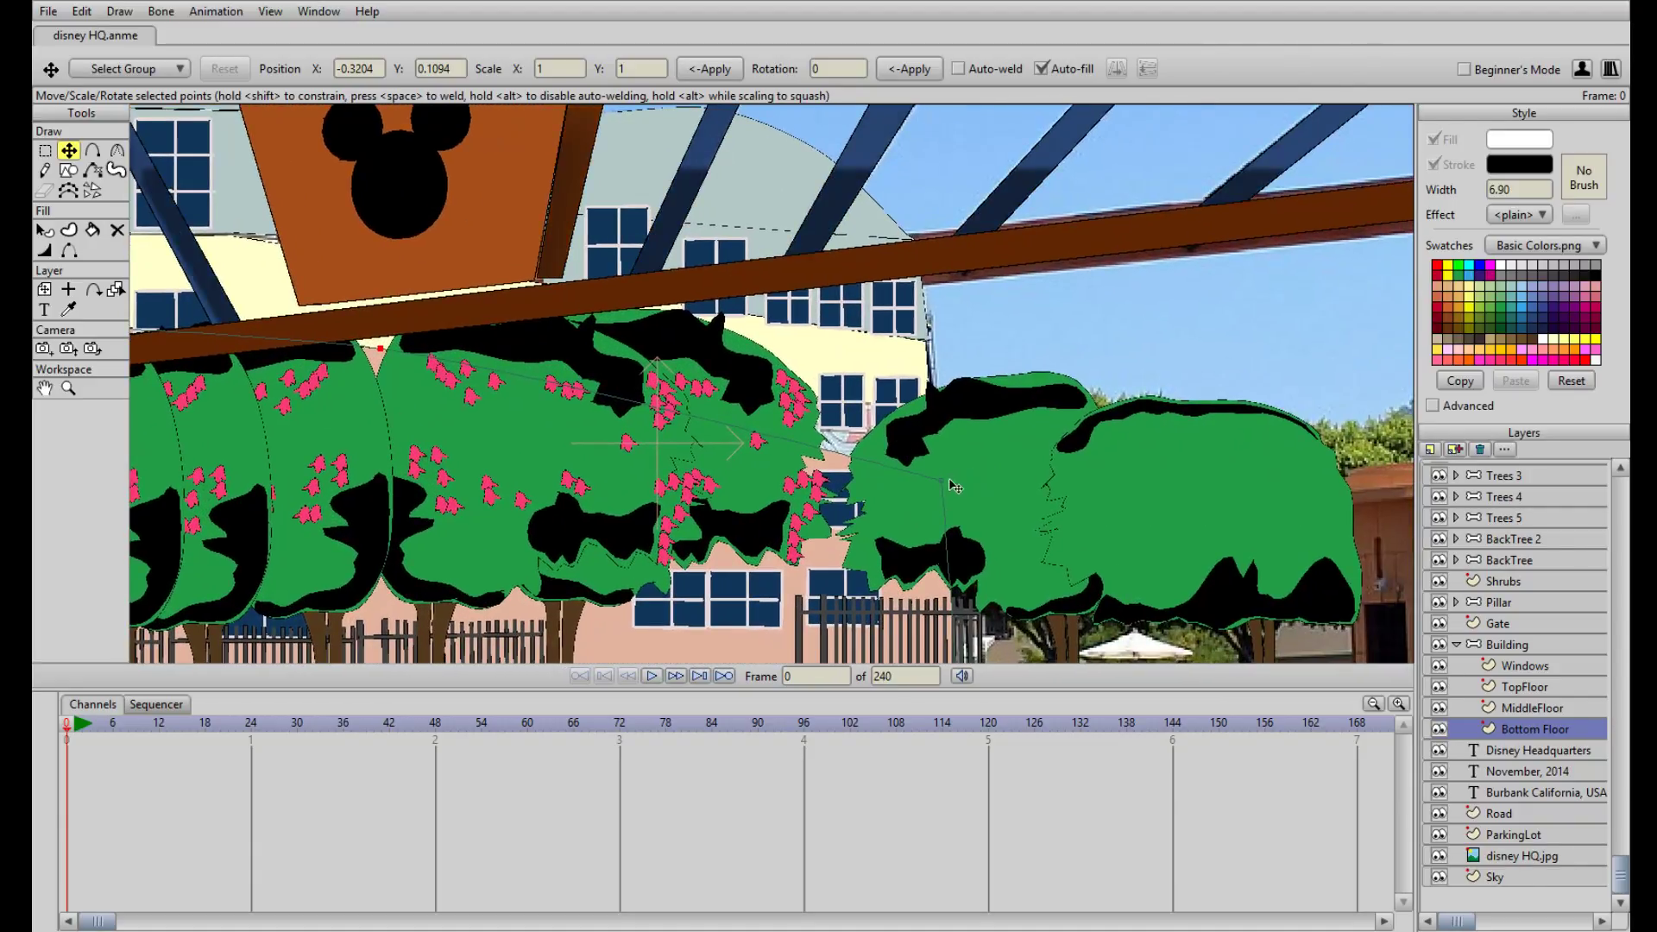
left_click_drag(943, 475, 948, 408)
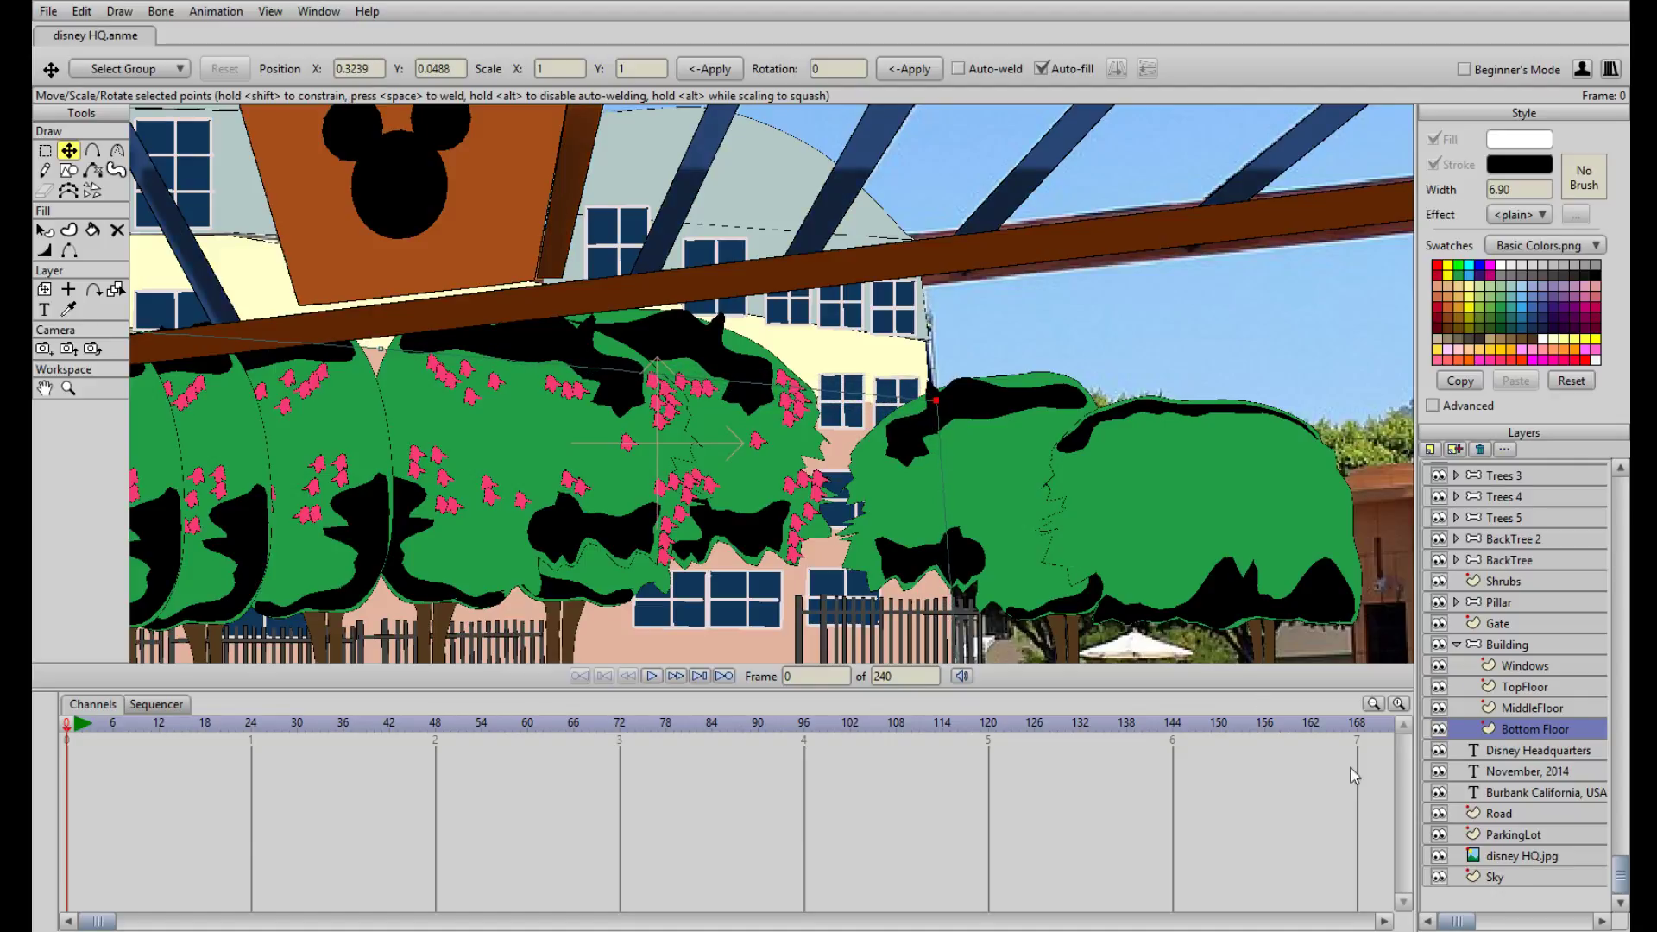
Hide the disney HQ.jpg photo layer and check the traced building for remaining gaps
left_click(1438, 855)
scroll(706, 509, "down", 3)
left_click_drag(490, 493, 780, 485)
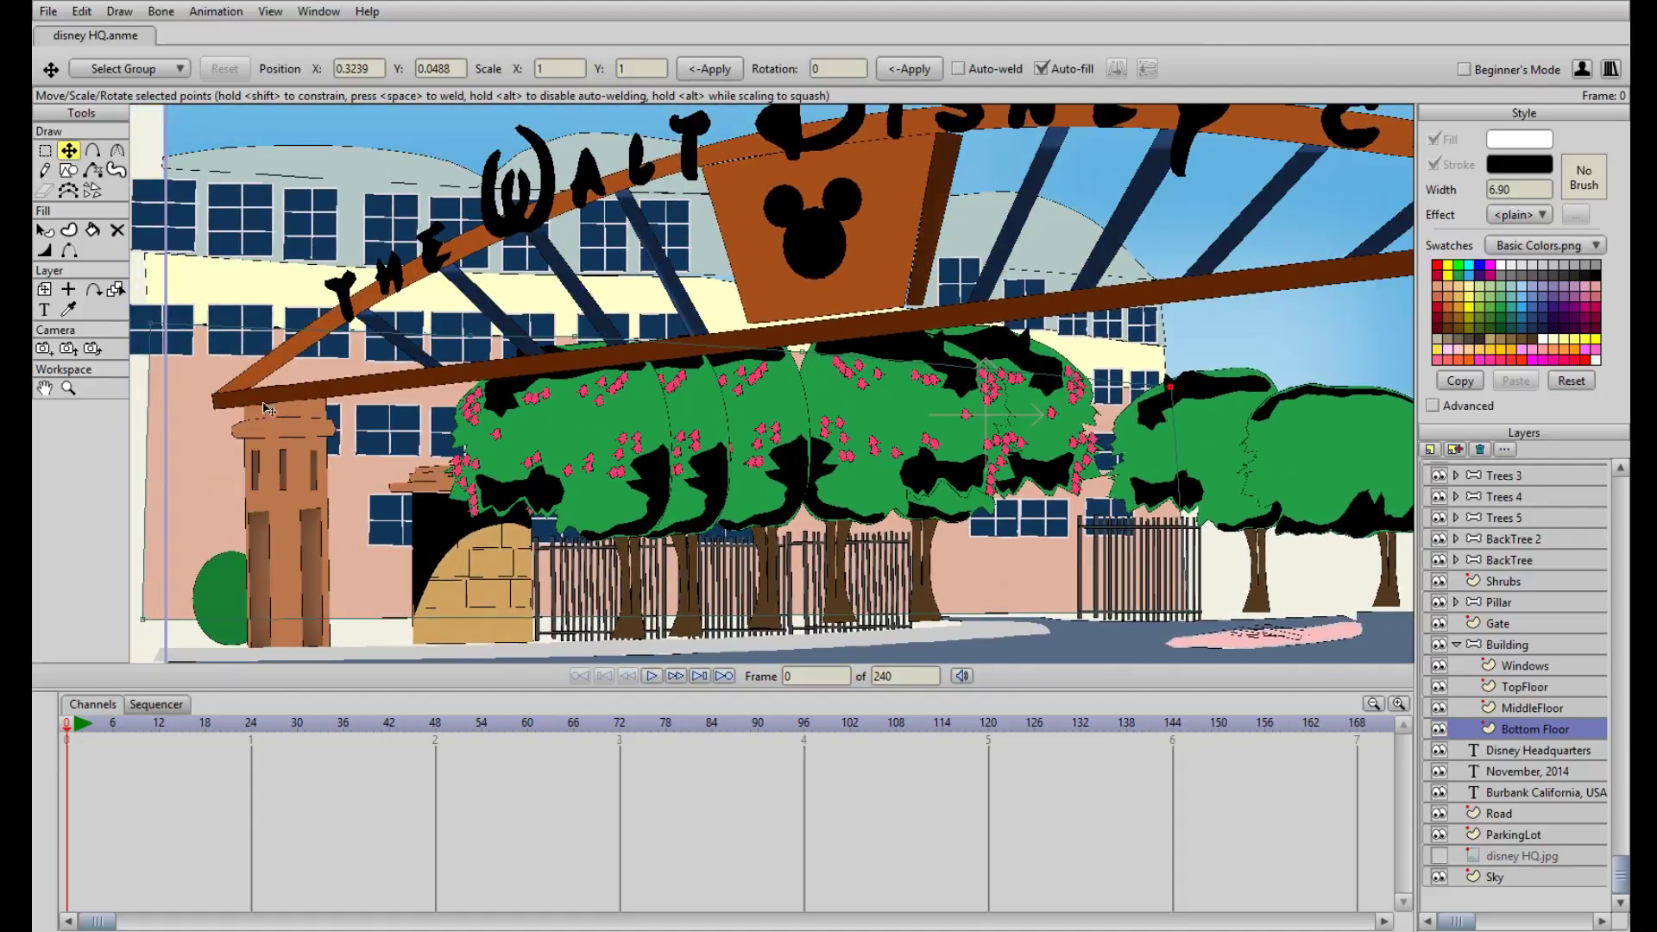
left_click_drag(325, 439, 436, 438)
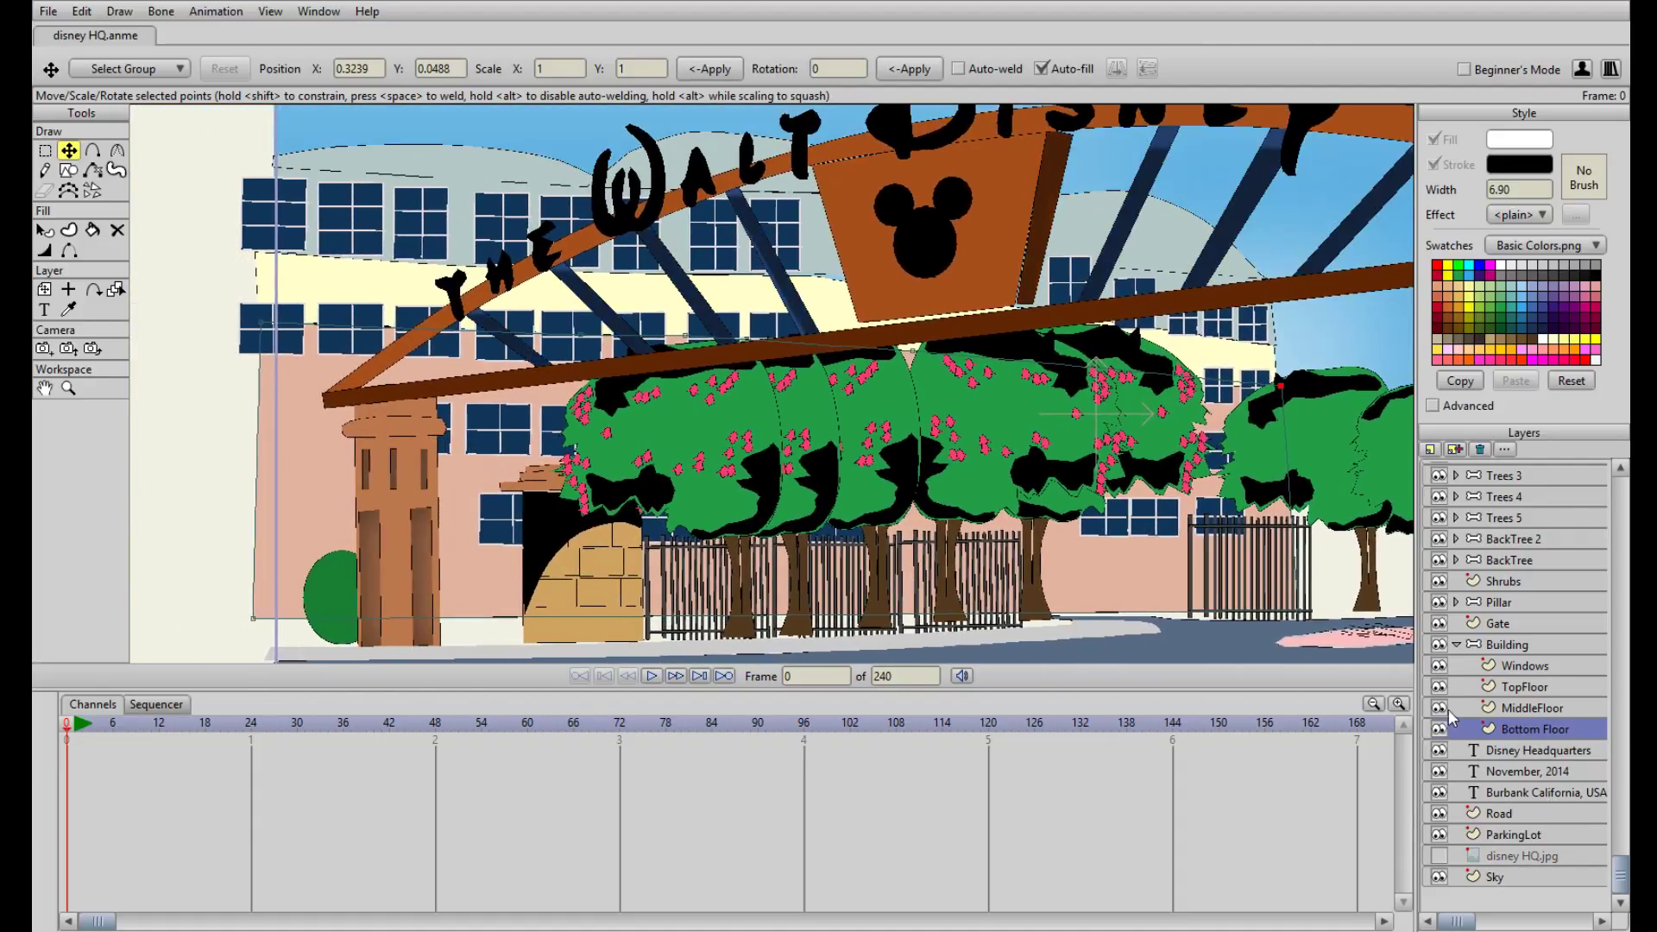
Show the disney HQ.jpg photo layer and toggle the Building group's visibility to compare the traced building with the photo
left_click(1460, 855)
left_click(1439, 646)
left_click(1439, 647)
left_click(1440, 854)
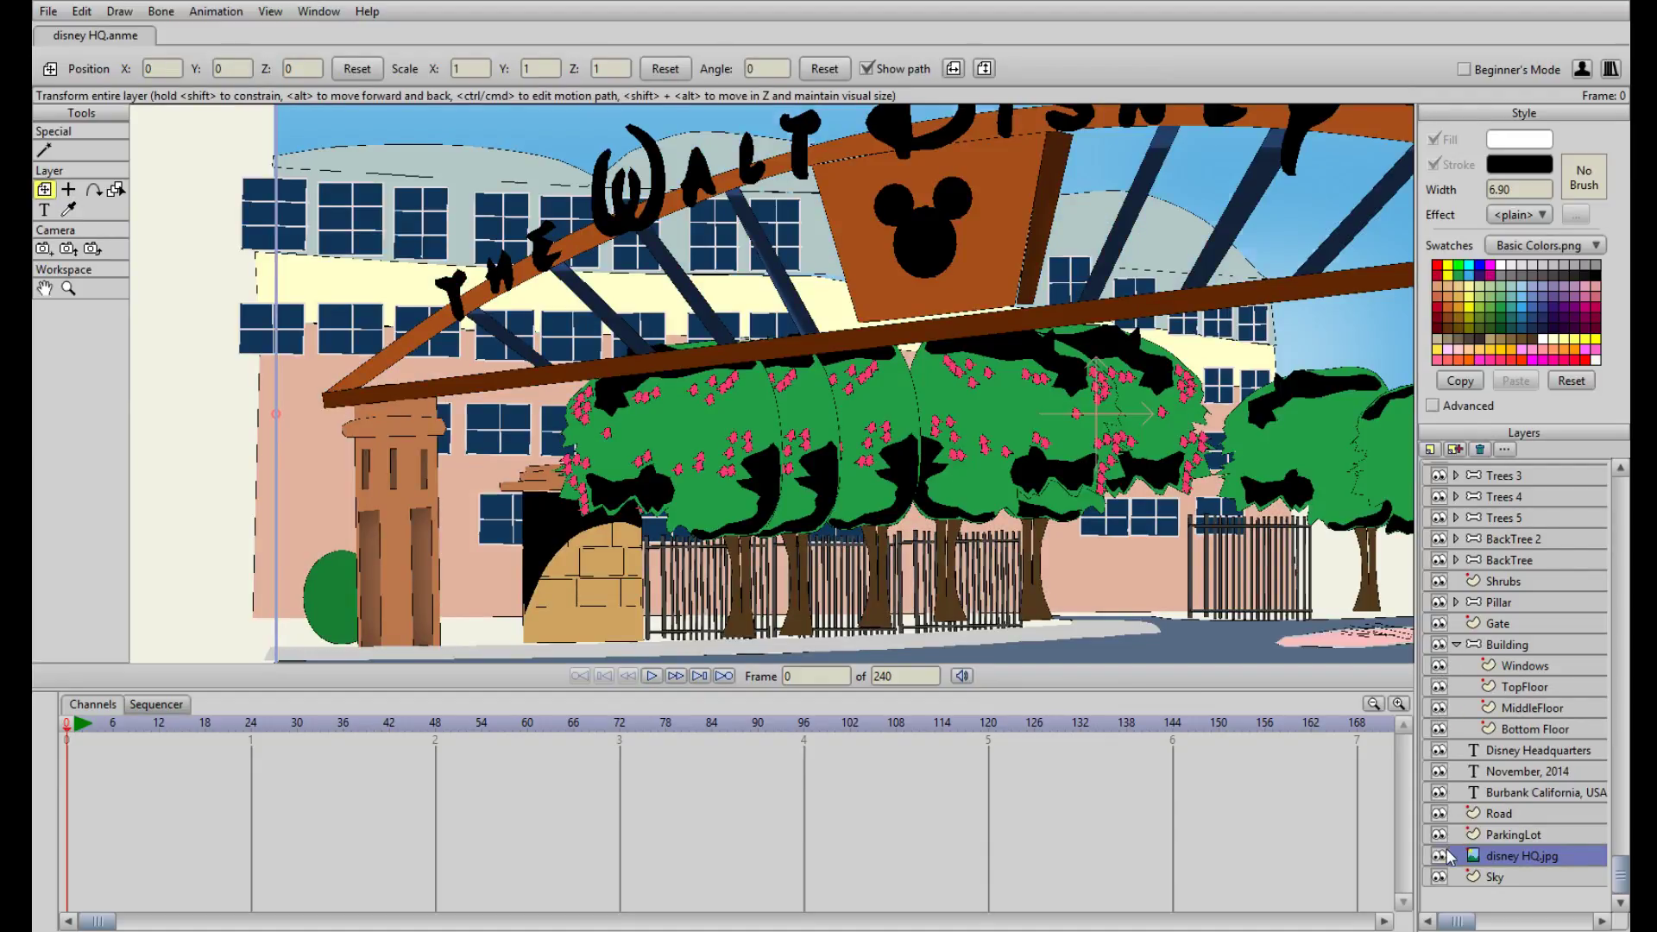
left_click(1439, 646)
left_click(1439, 646)
left_click(1439, 646)
left_click(1439, 647)
left_click(1440, 647)
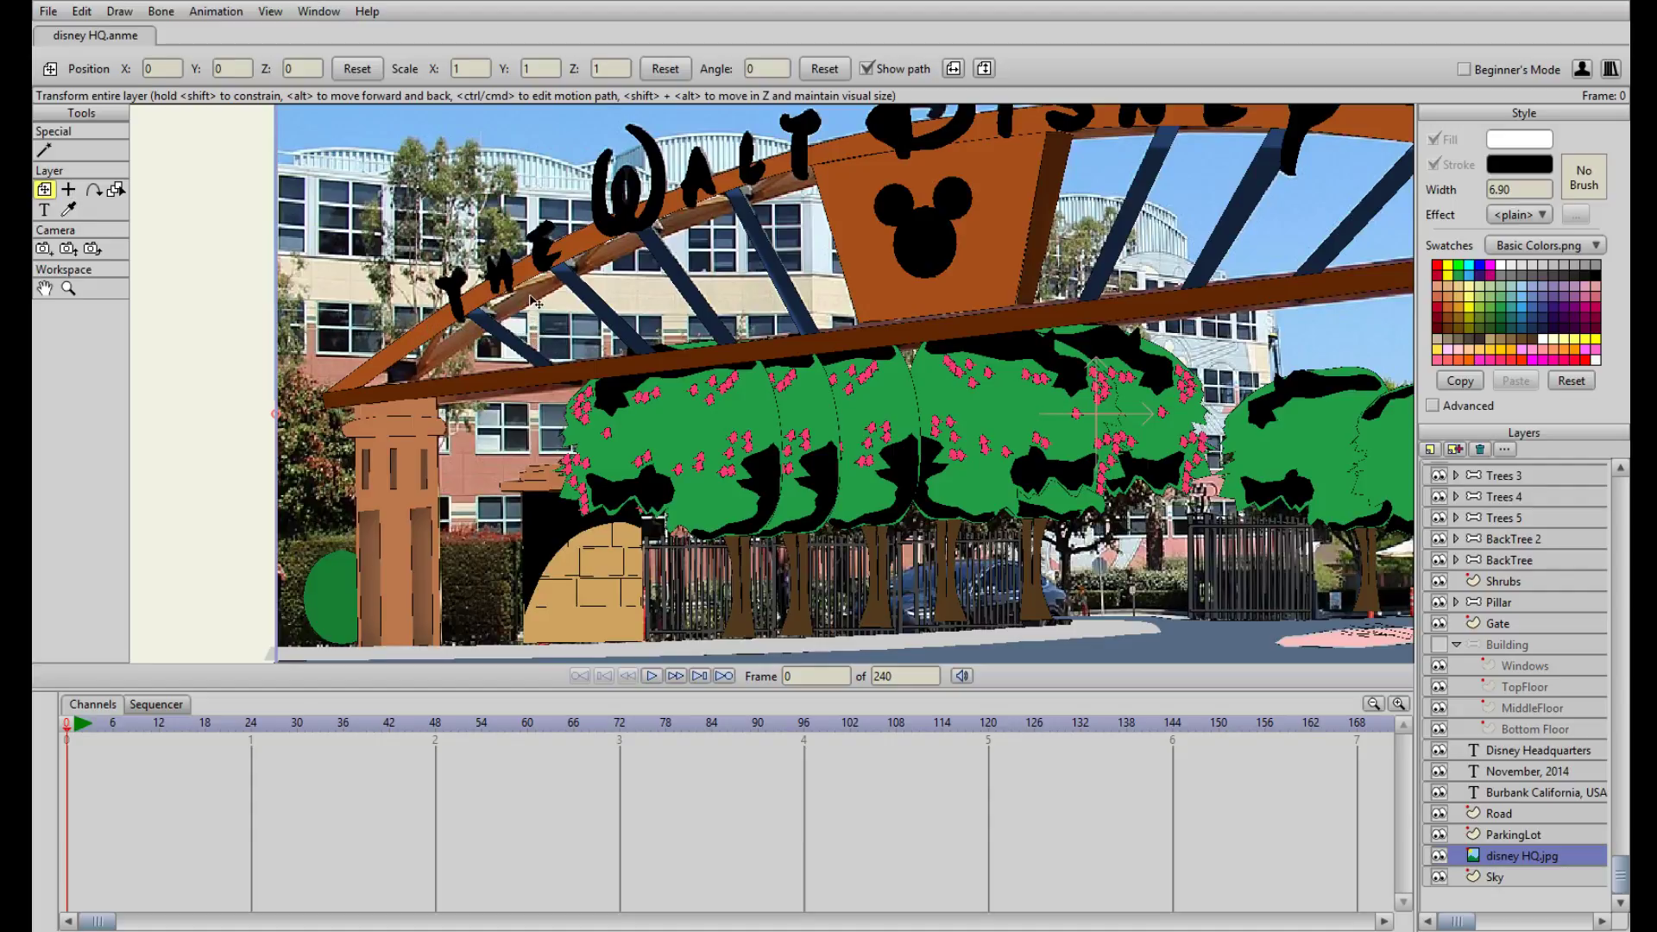
left_click(1437, 644)
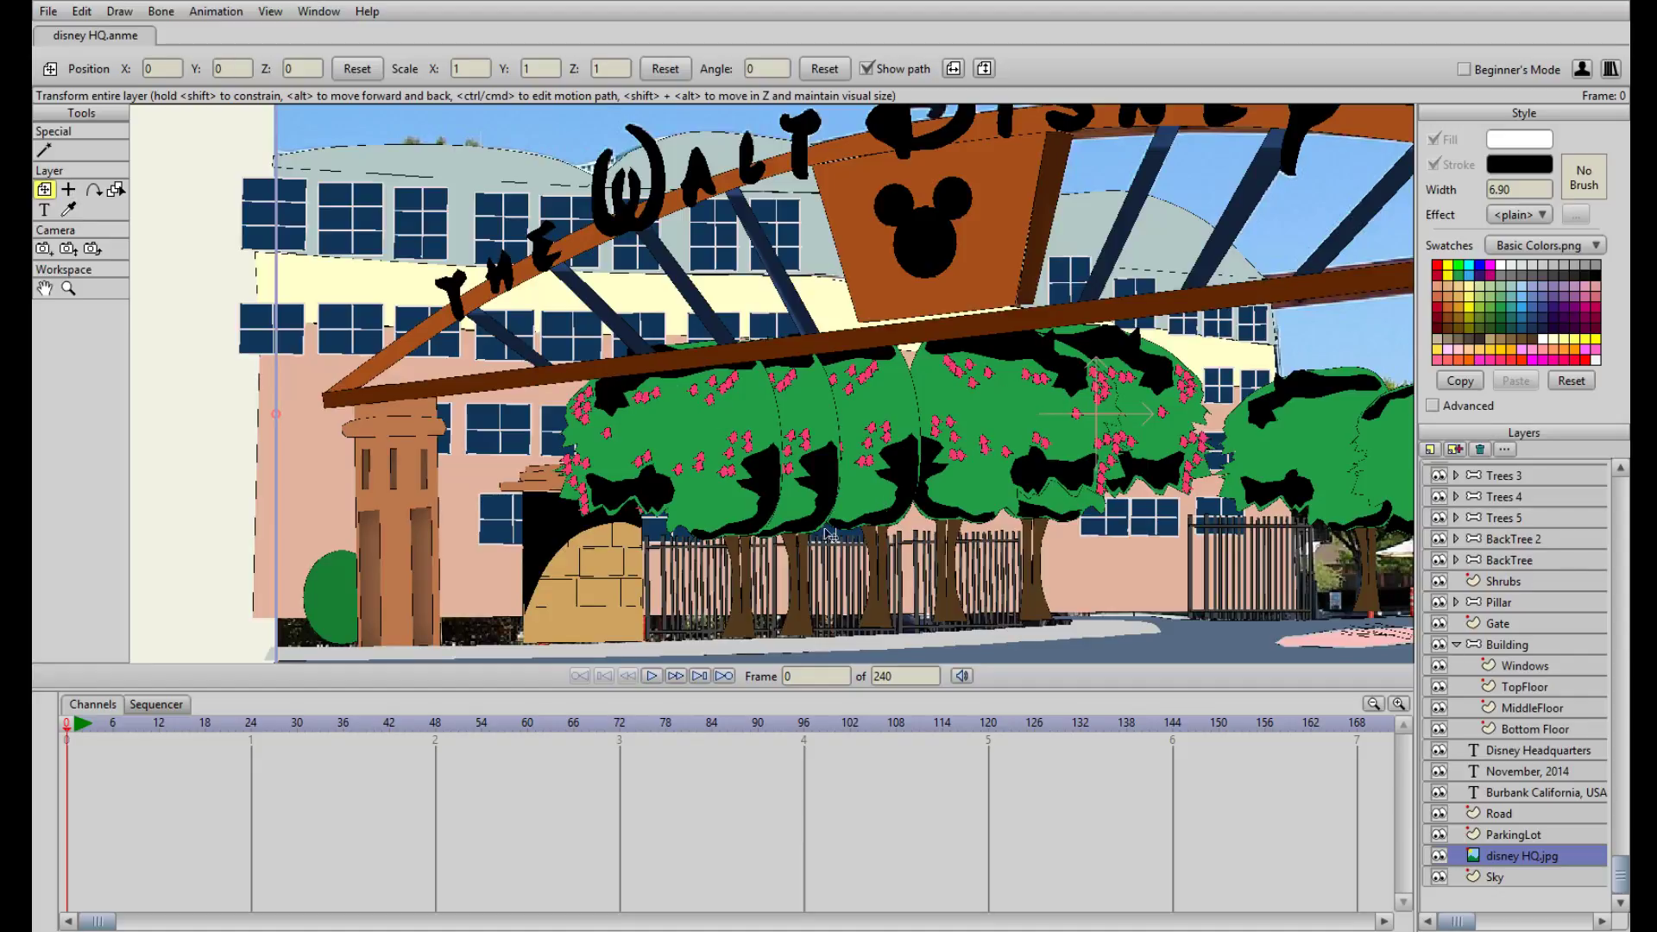
Hide the disney HQ.jpg photo layer and review the whole traced scene for parts still missing
scroll(822, 566, "down", 4)
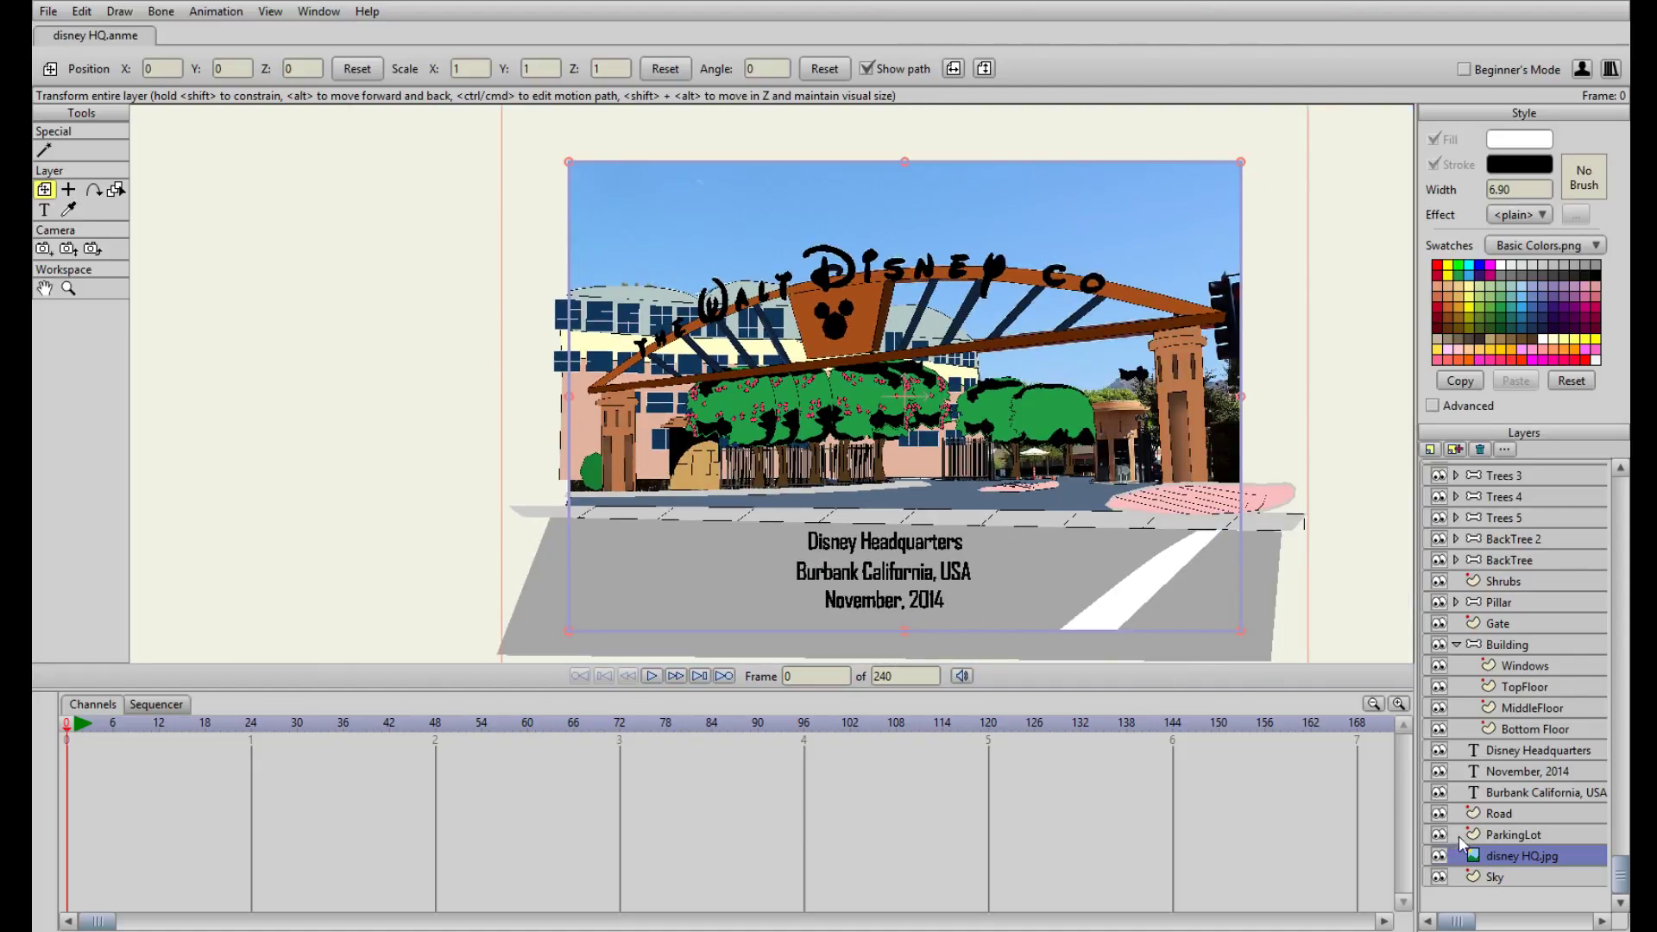
left_click(1439, 855)
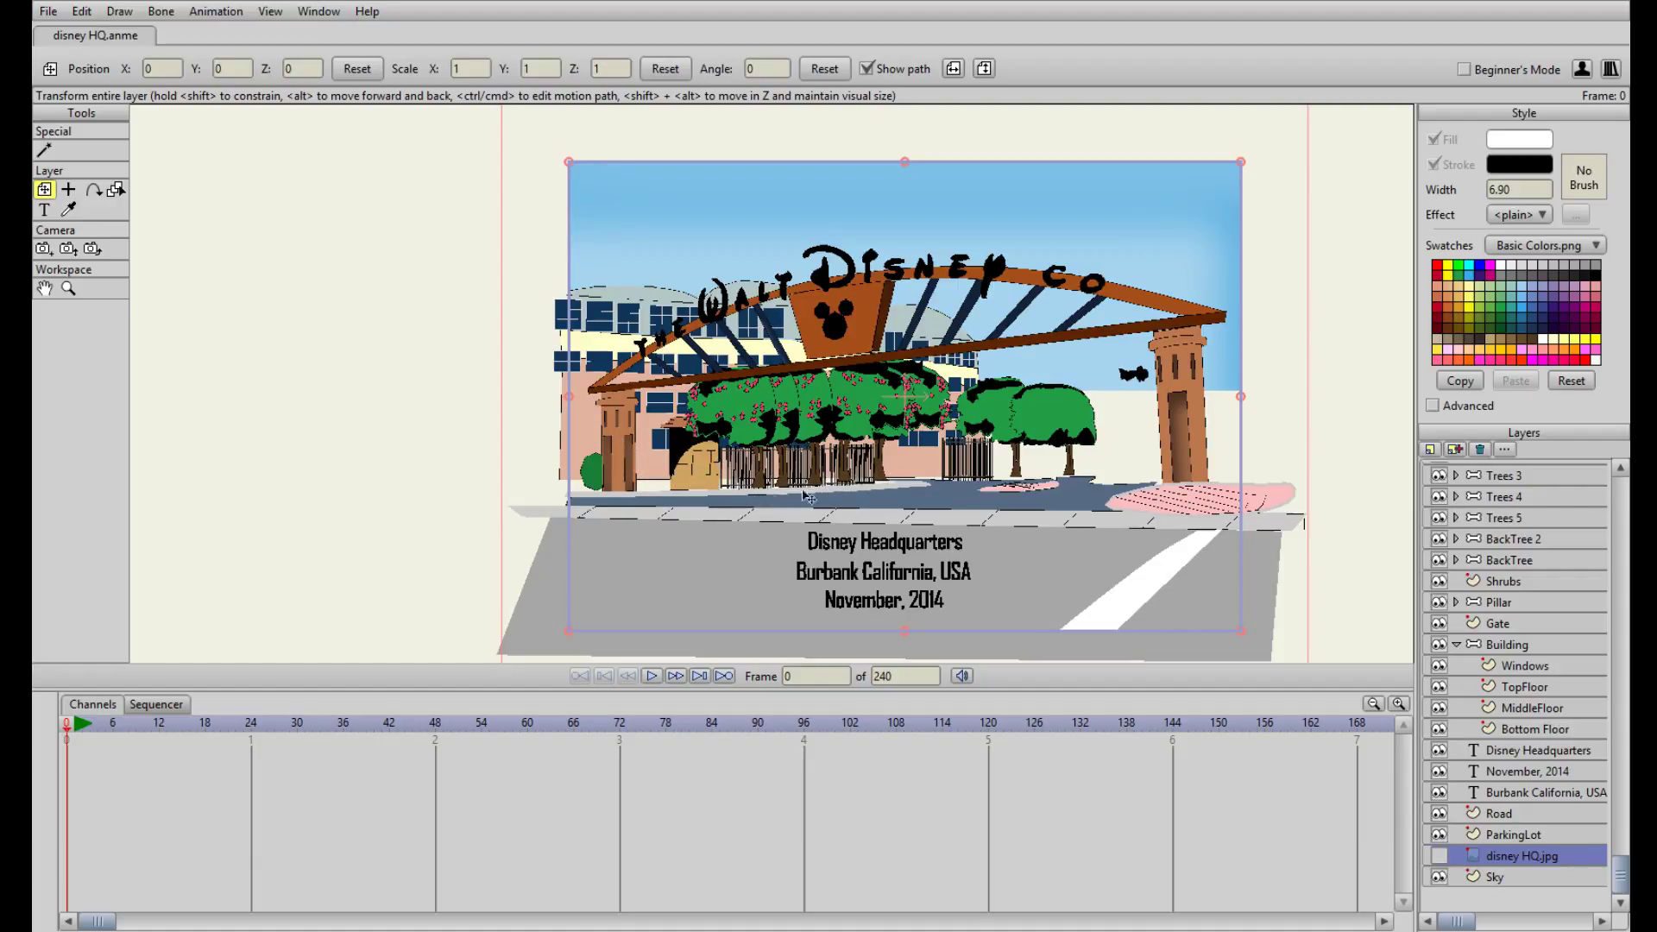
left_click_drag(776, 486, 593, 492)
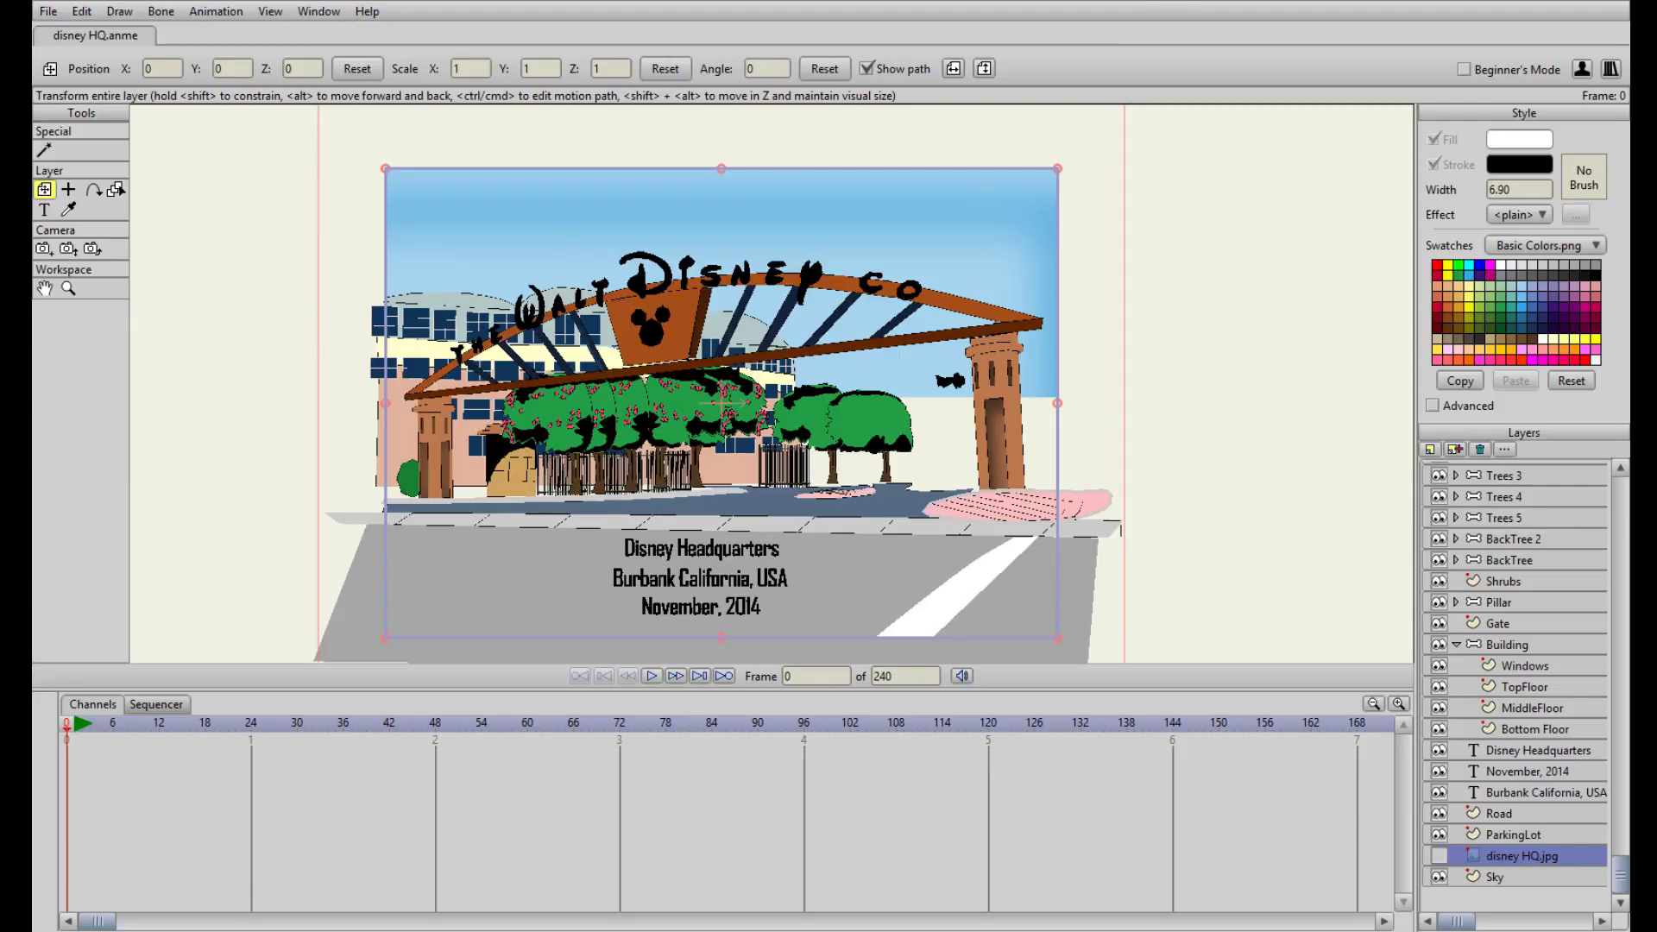
Compare the building's curved roofs with the disney HQ.jpg photo by showing it and toggling the TopFloor layer
scroll(476, 319, "up", 5)
left_click_drag(555, 237, 951, 393)
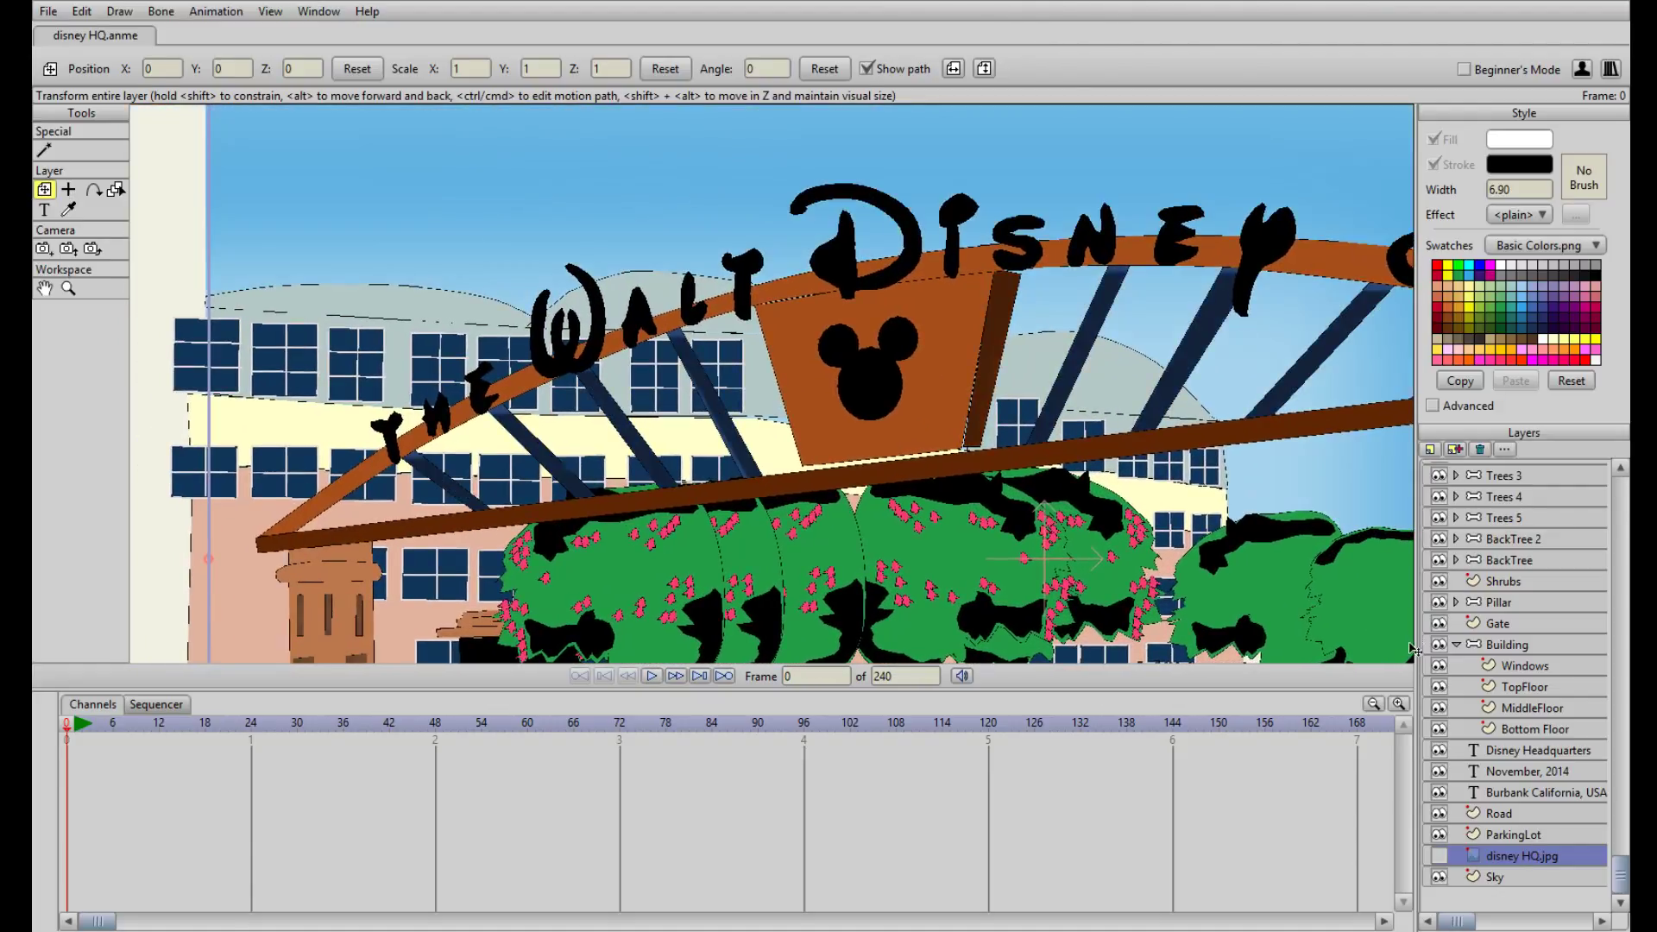
left_click(1439, 687)
scroll(894, 574, "up", 2)
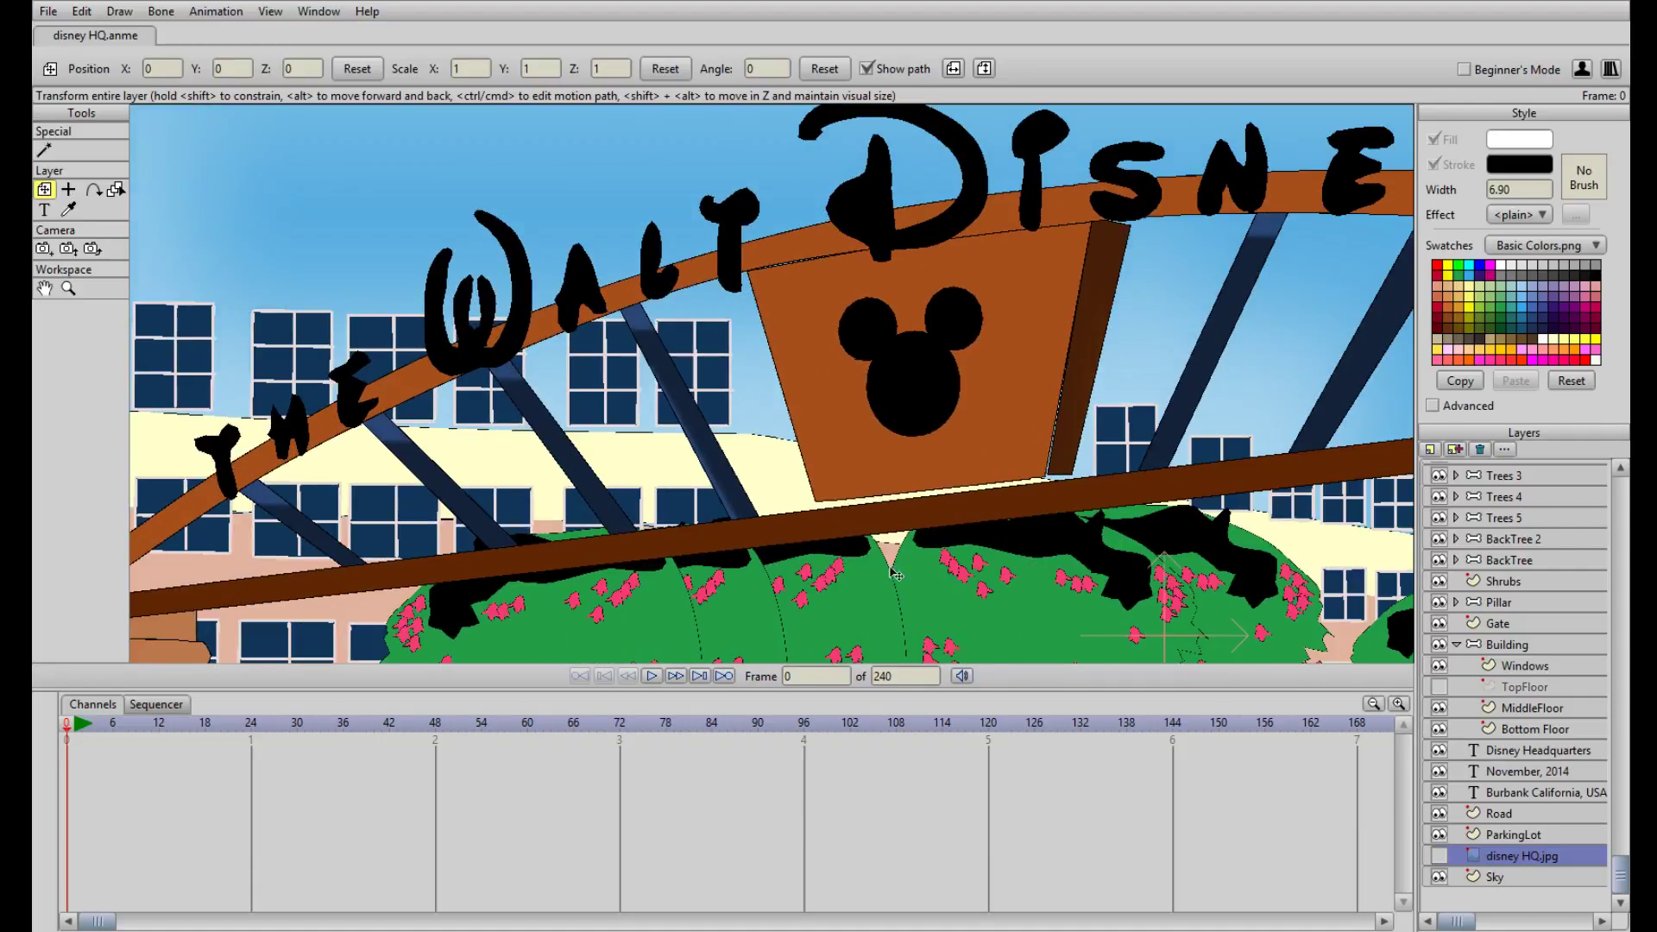
left_click(1439, 855)
scroll(889, 405, "up", 3)
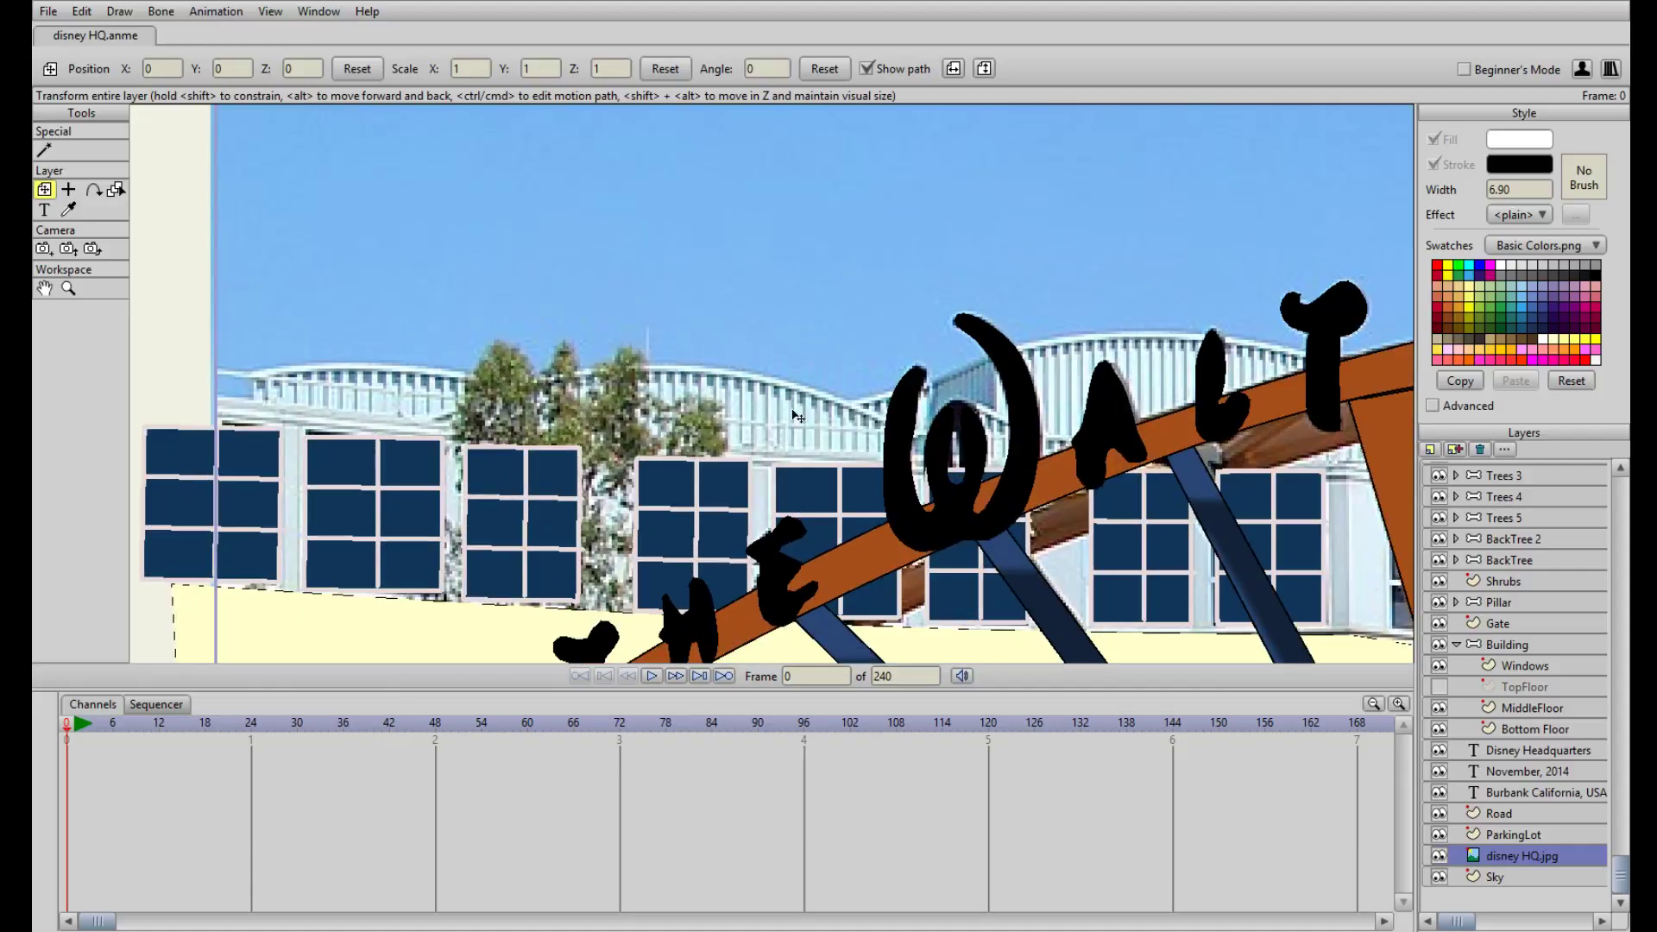
left_click_drag(900, 394, 671, 399)
left_click_drag(430, 491, 725, 408)
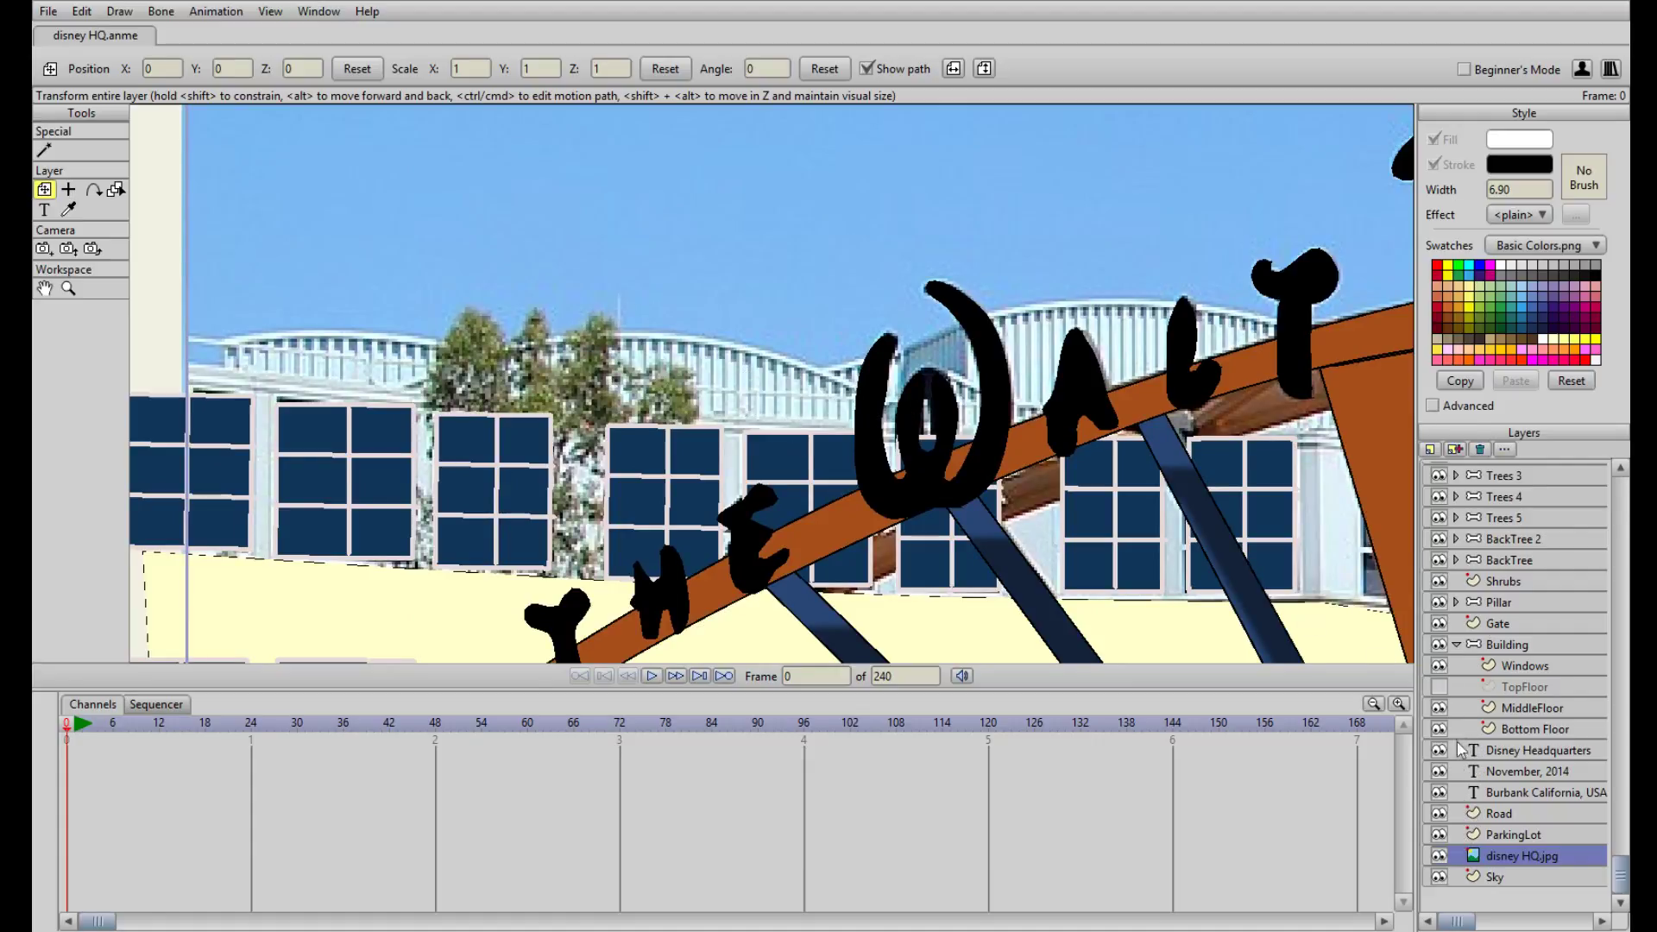
left_click(1439, 693)
left_click(1438, 693)
left_click(1439, 694)
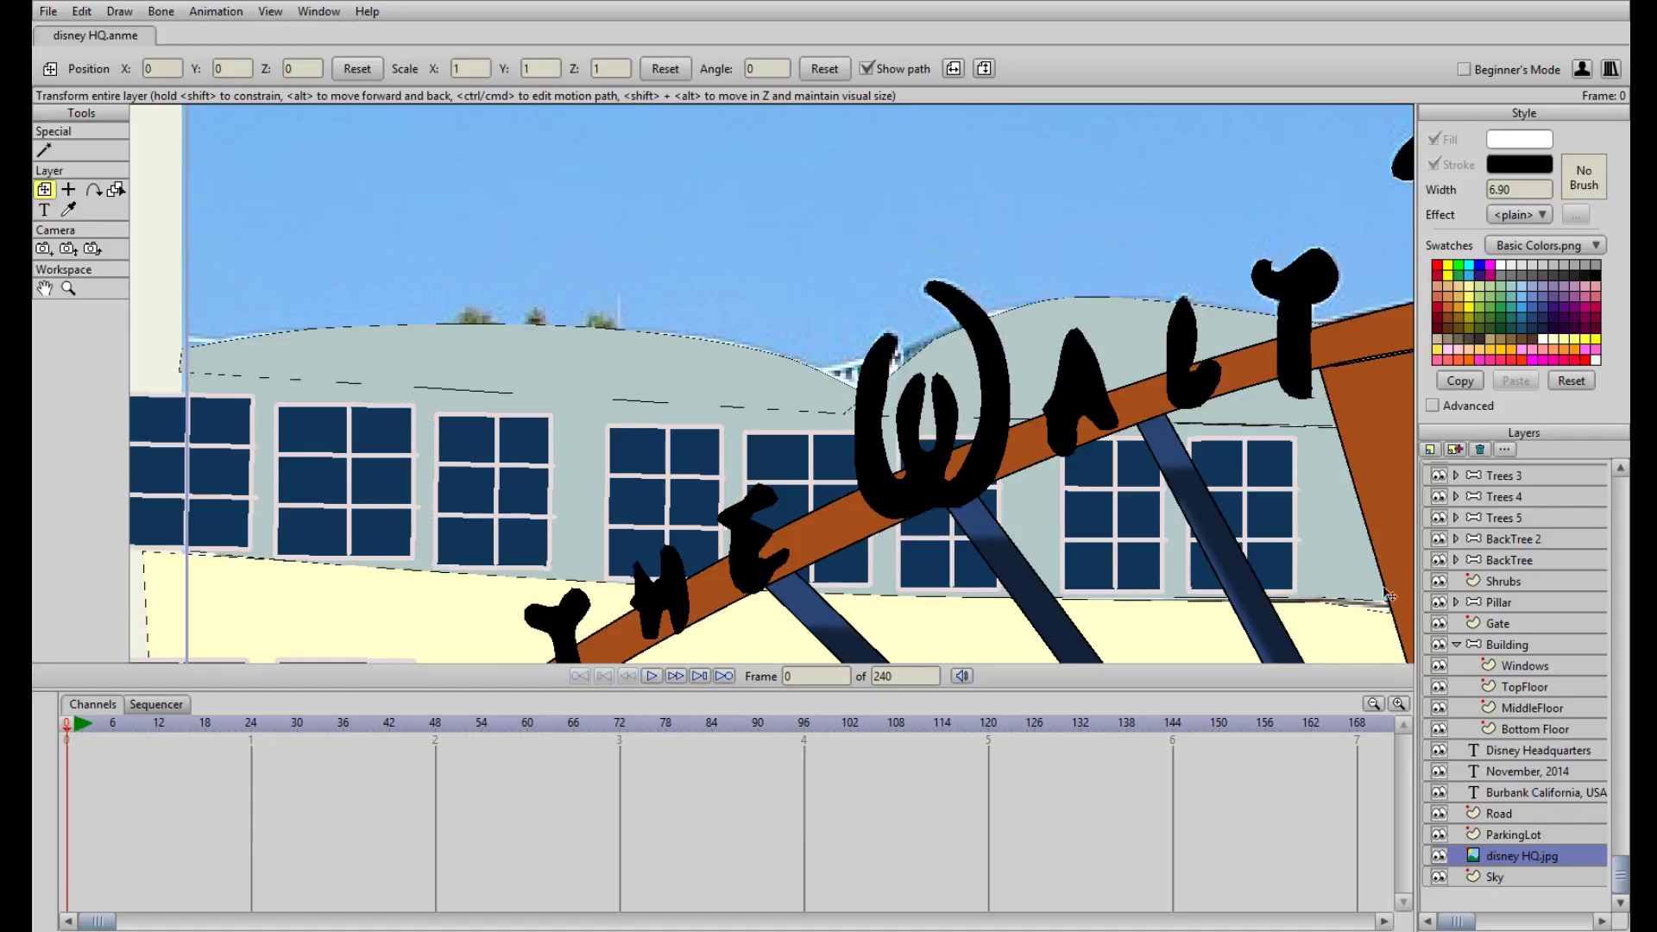
Apply the Shaded effect to the leftmost roof dome on the TopFloor layer
left_click(1523, 687)
left_click(45, 229)
left_click(566, 372)
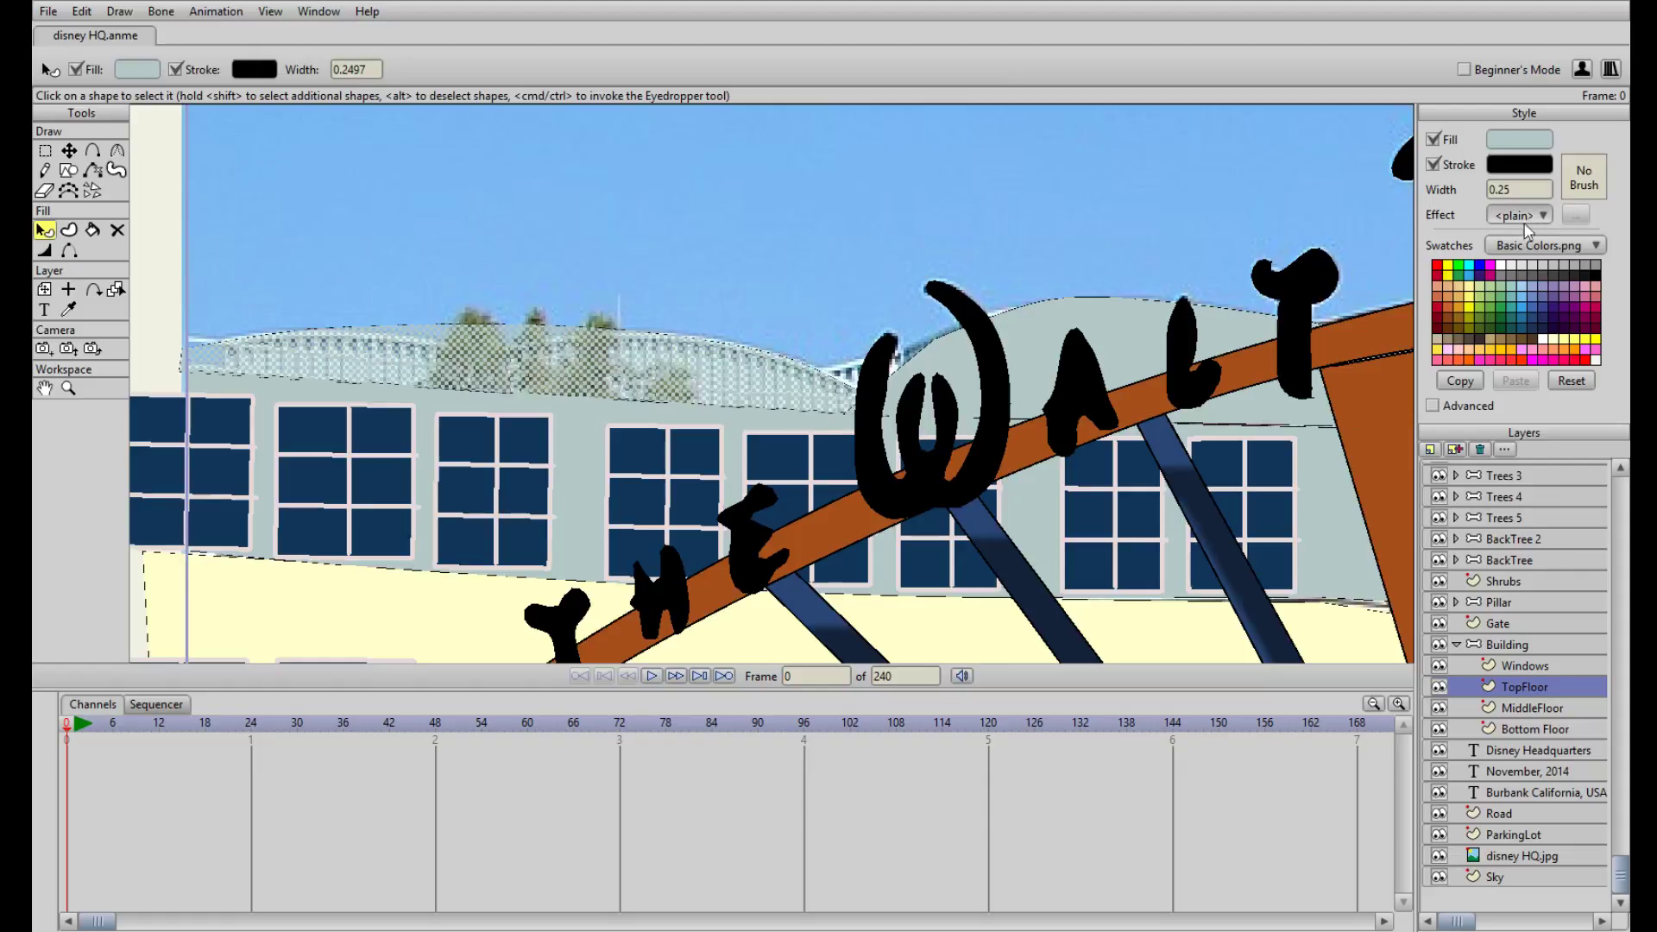
left_click(1533, 268)
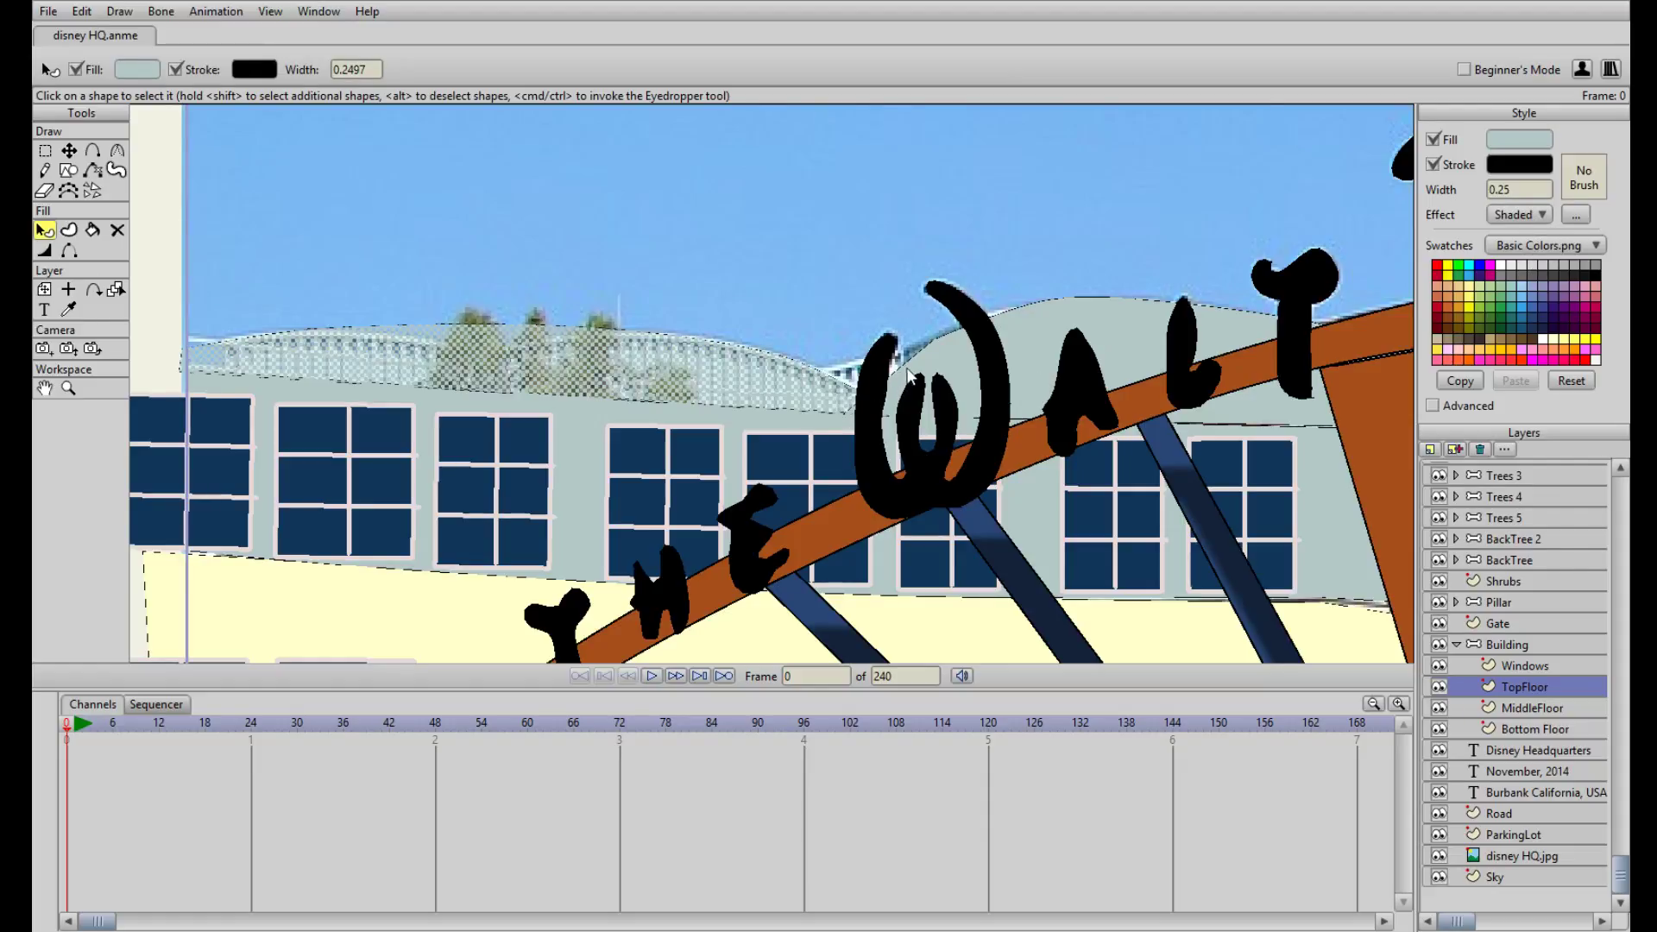
left_click(904, 379)
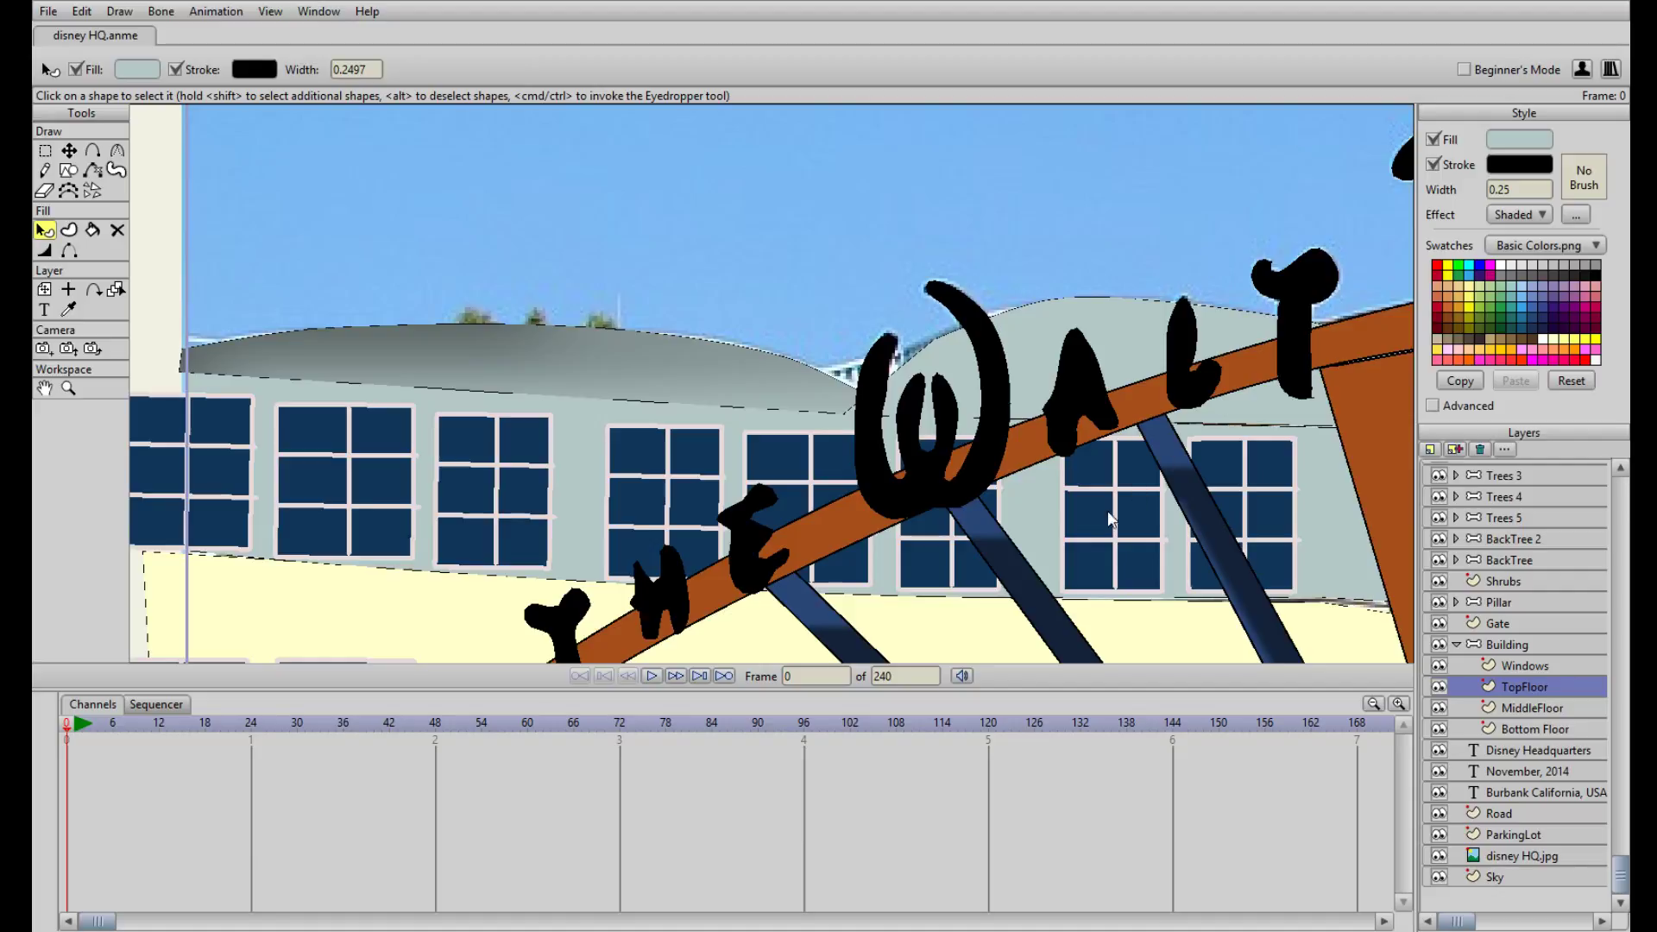
Copy the left dome's Shaded style onto the second roof dome, behind the word Walt
left_click(1023, 317)
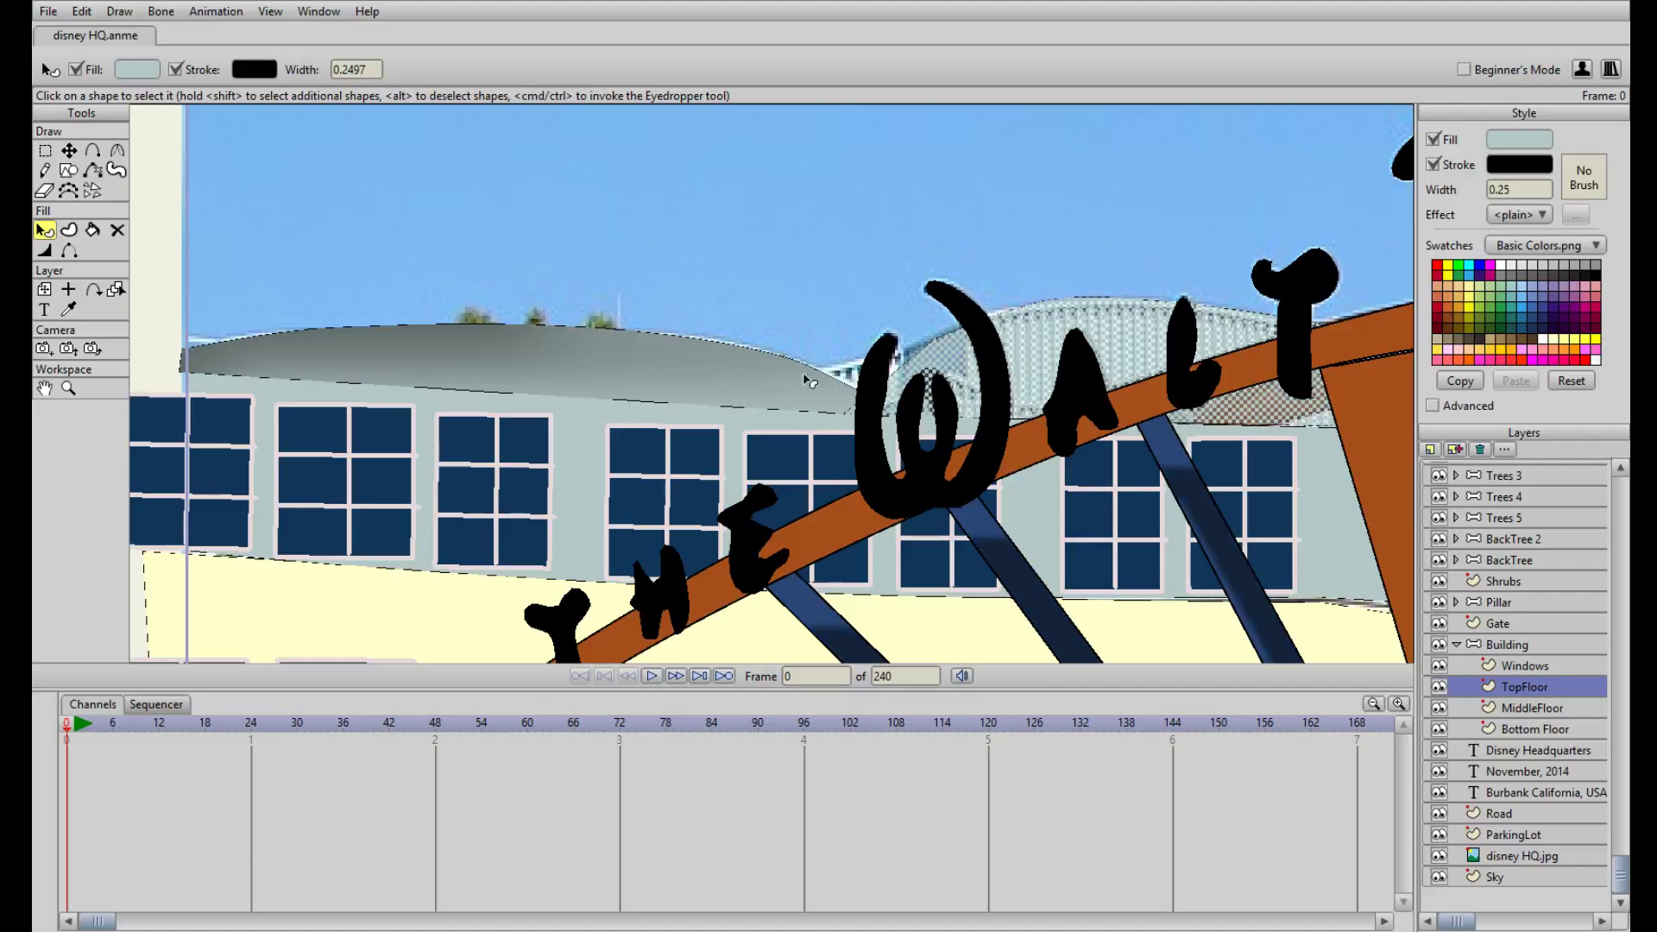
left_click(69, 309)
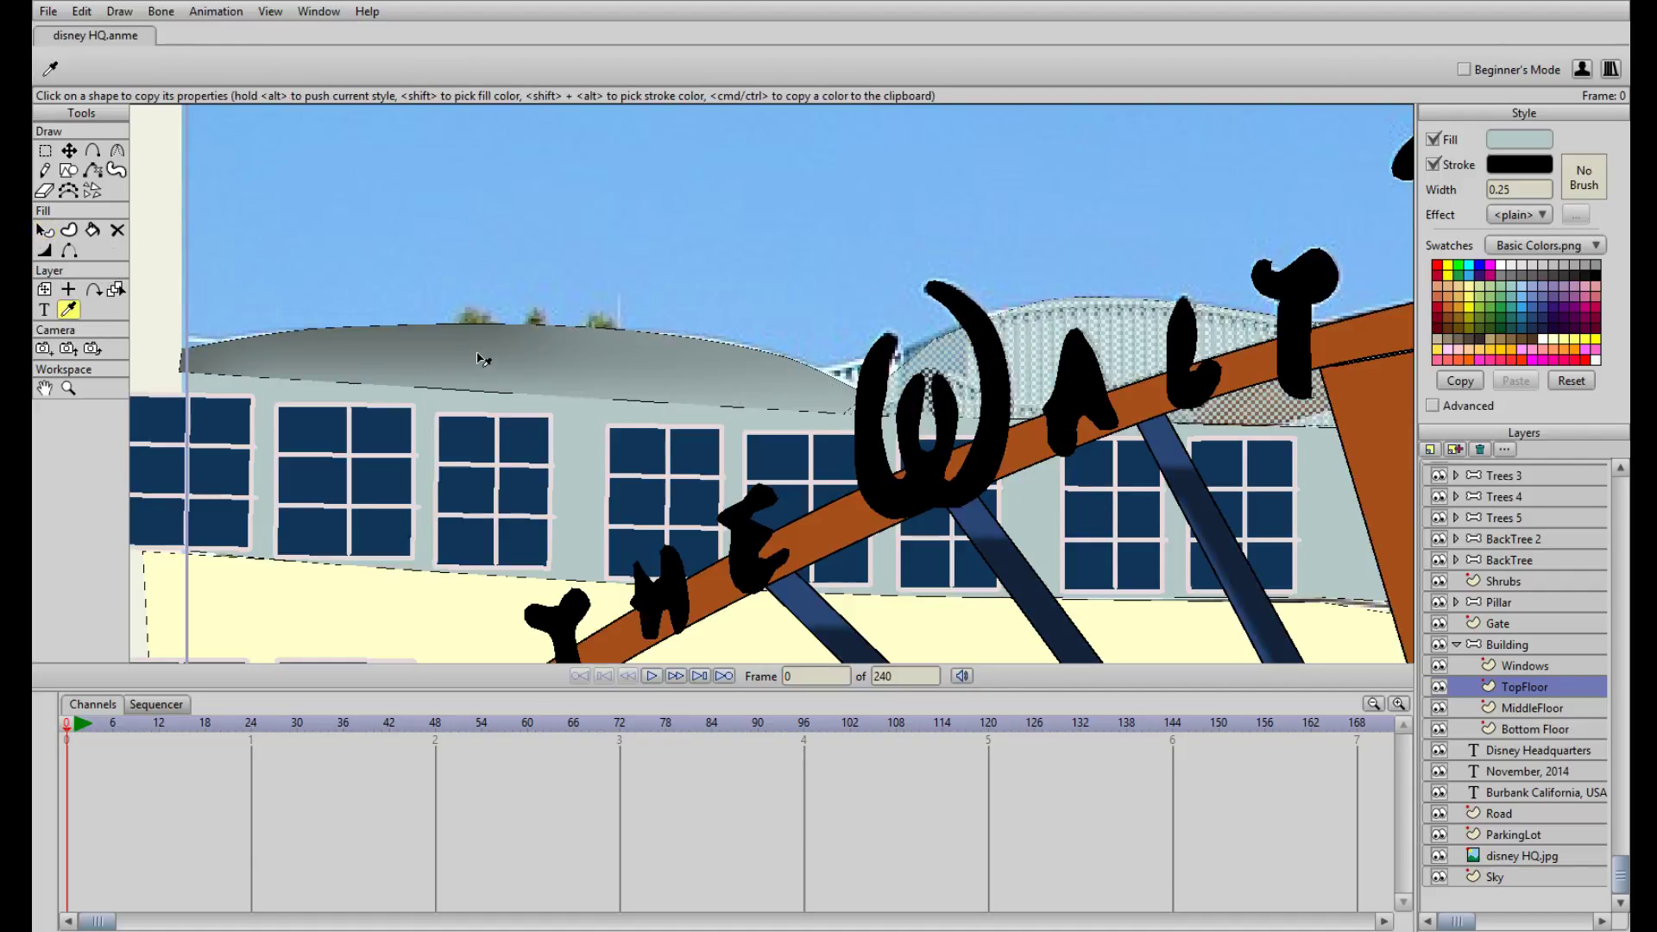
left_click(666, 225)
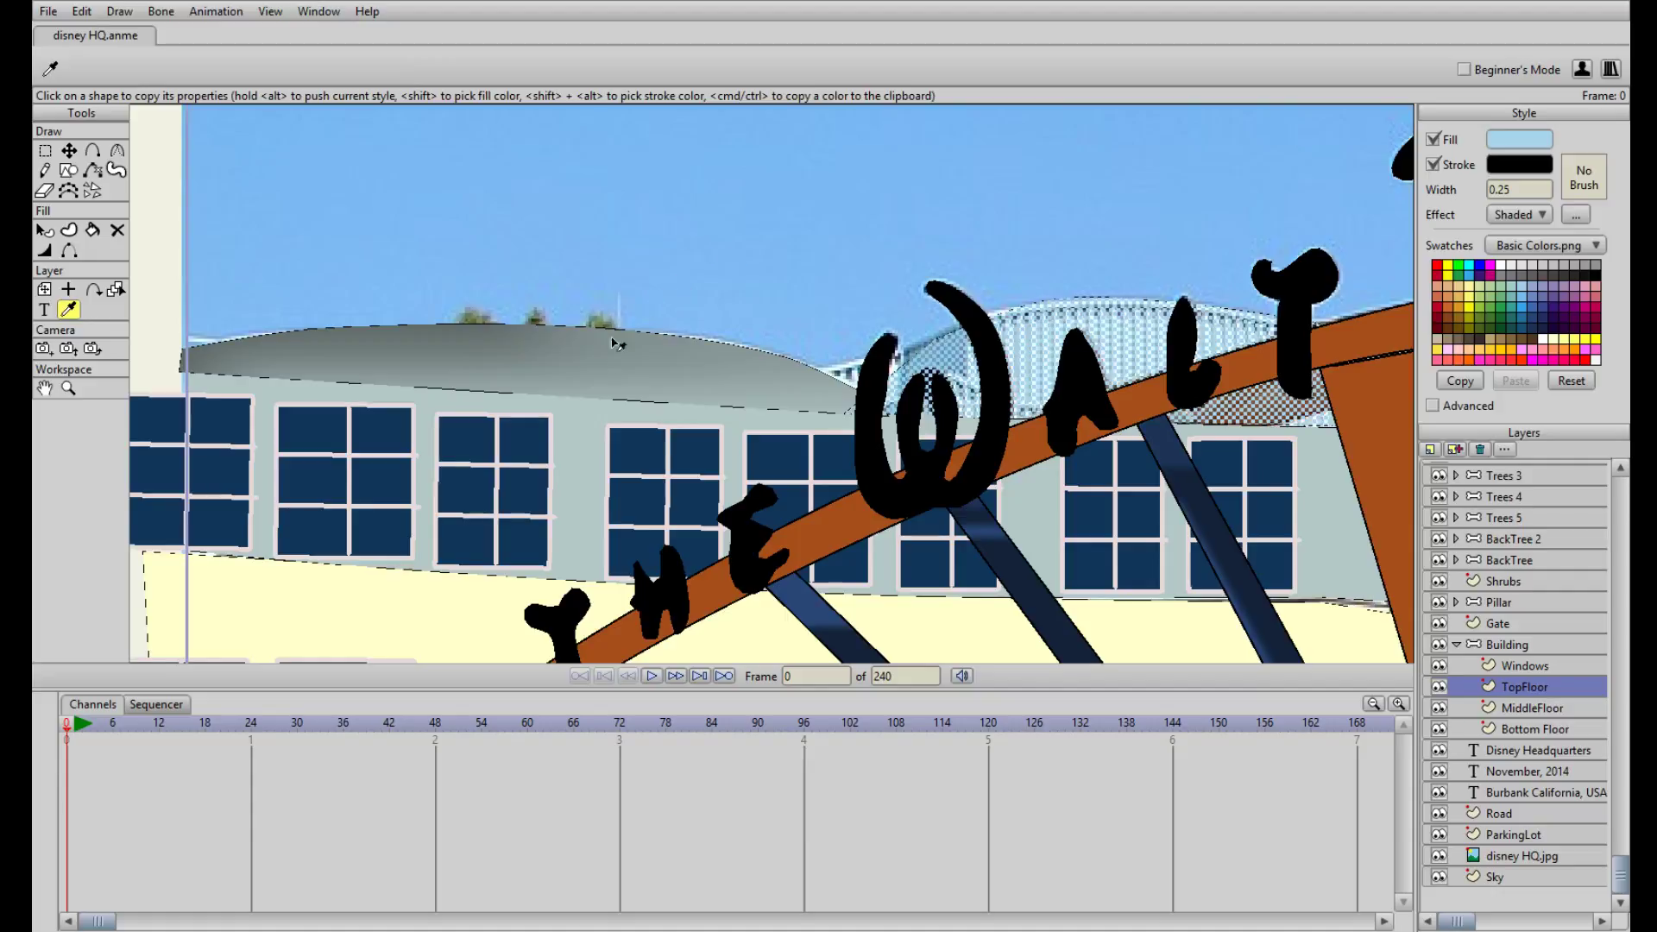
left_click(615, 347)
left_click(43, 229)
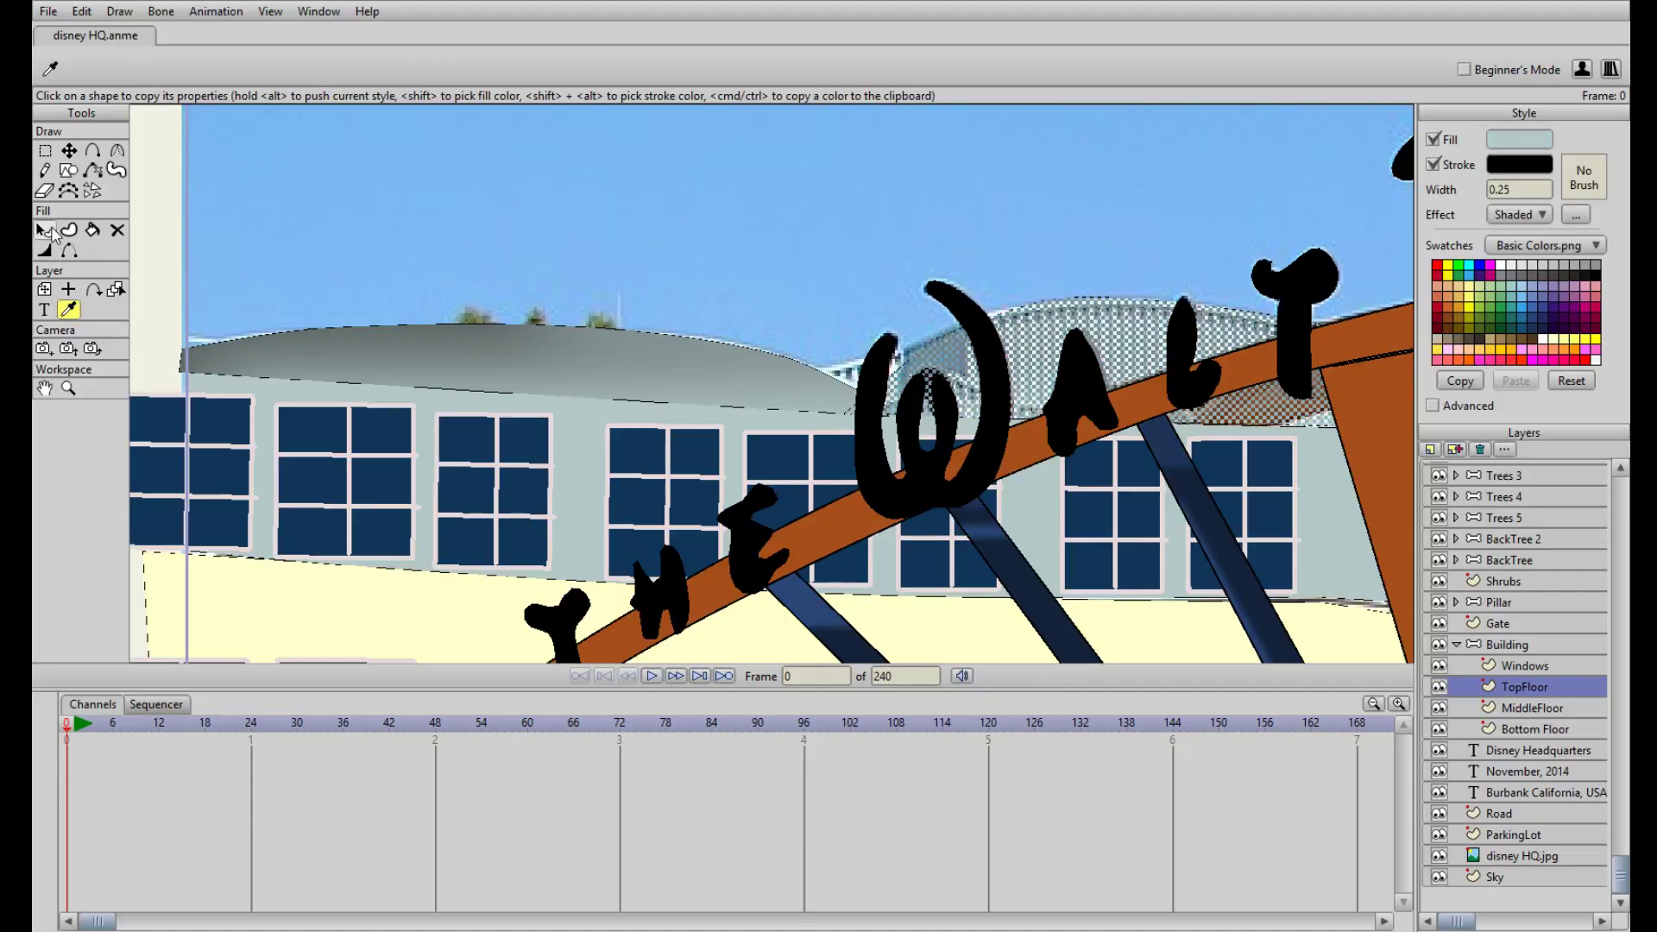
Hide the disney HQ.jpg photo layer and change the leftmost roof dome's shading colour to a muted teal
scroll(850, 266, "down", 2)
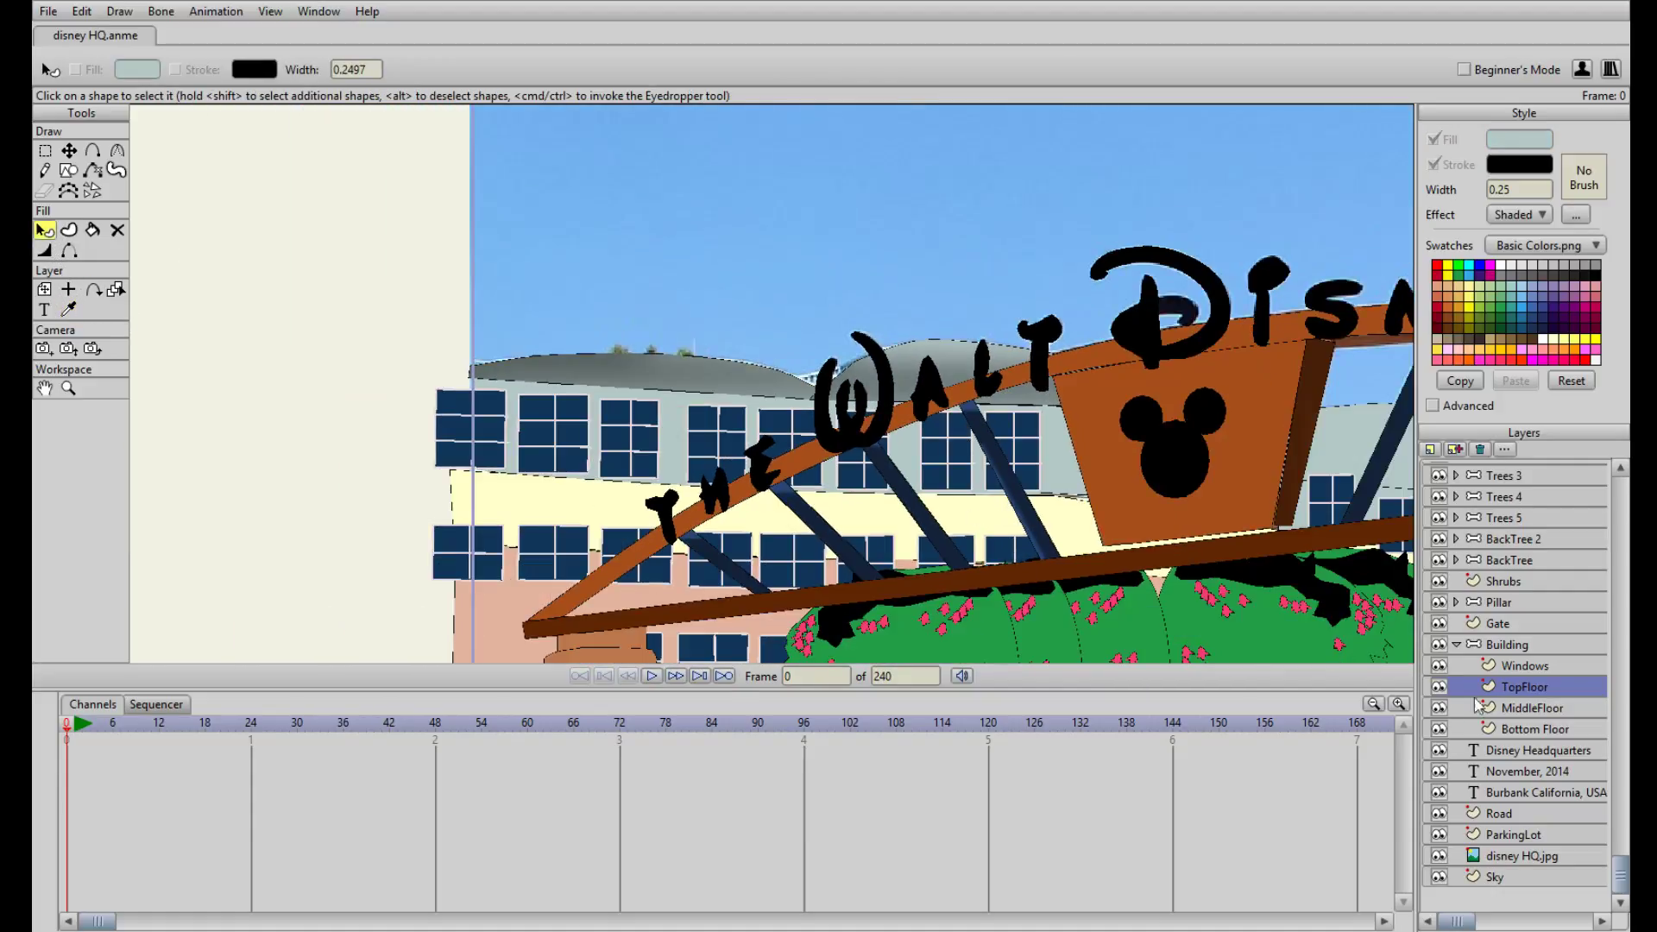
left_click(1437, 856)
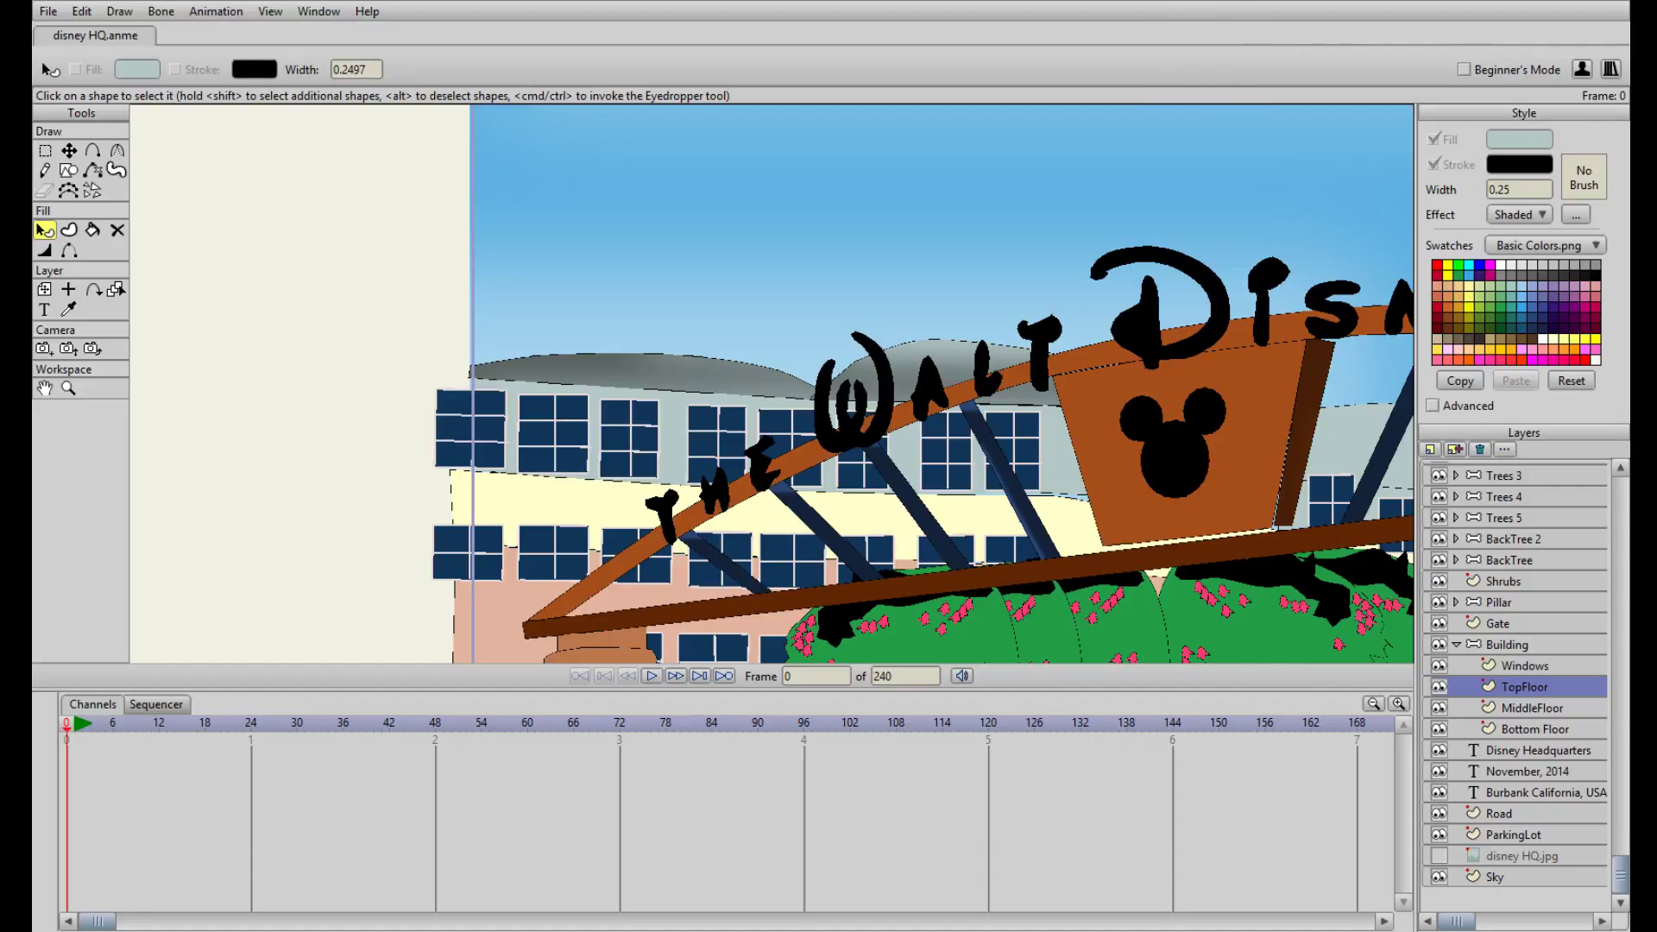
scroll(576, 278, "up", 3)
left_click(685, 388)
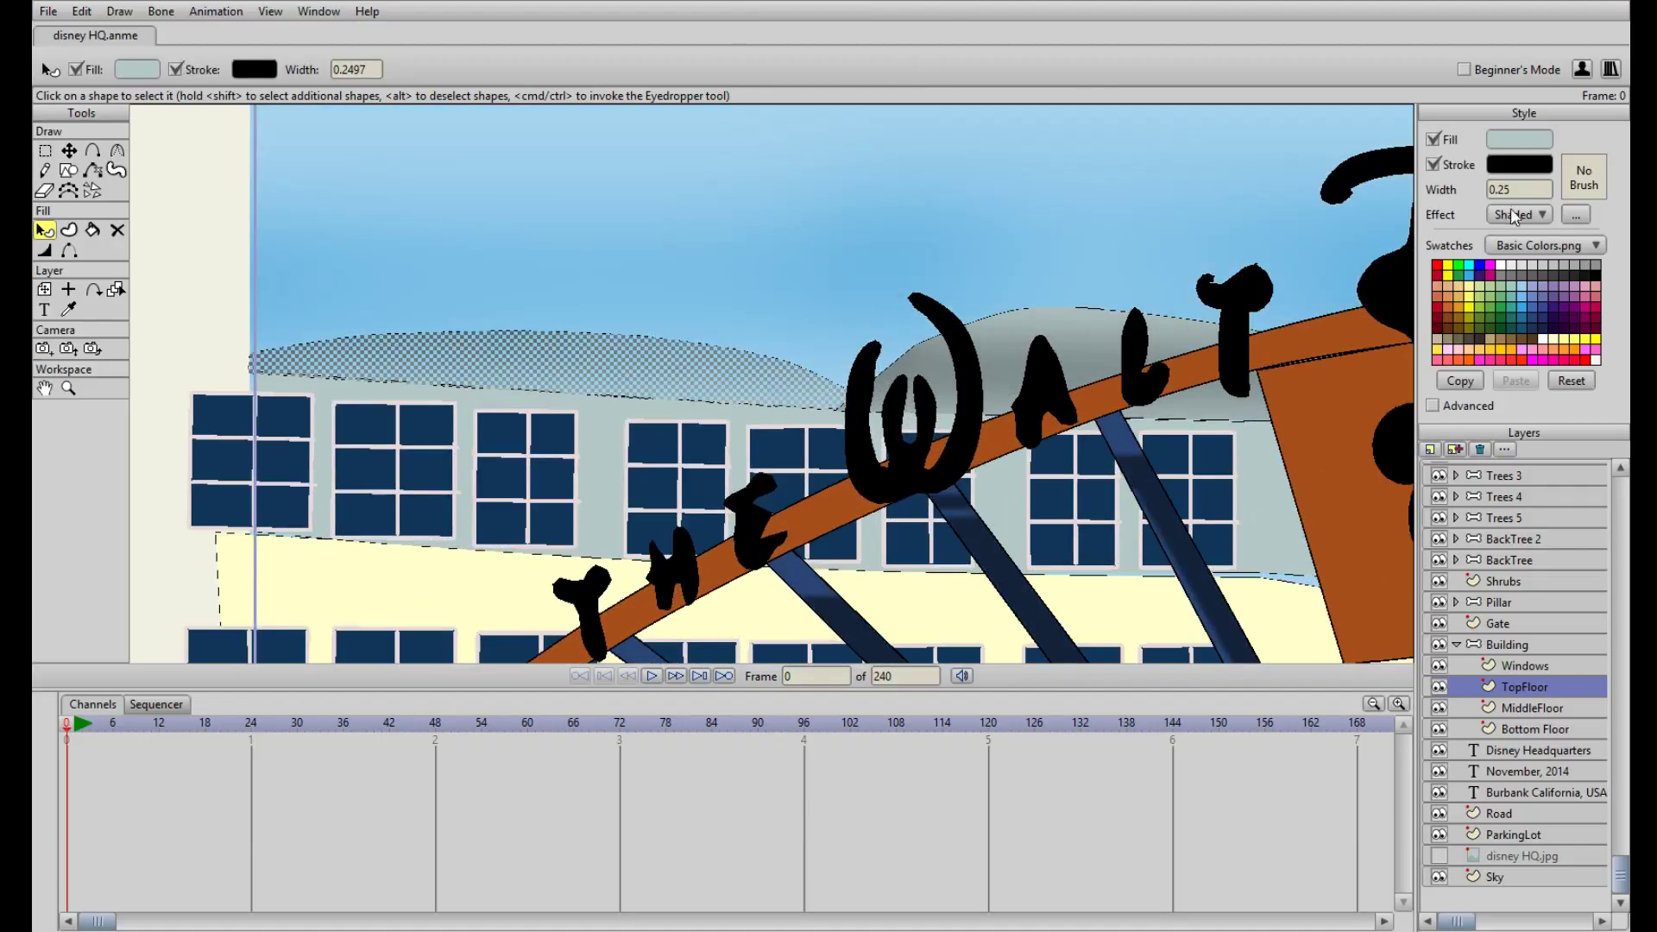
left_click(1573, 217)
left_click(941, 618)
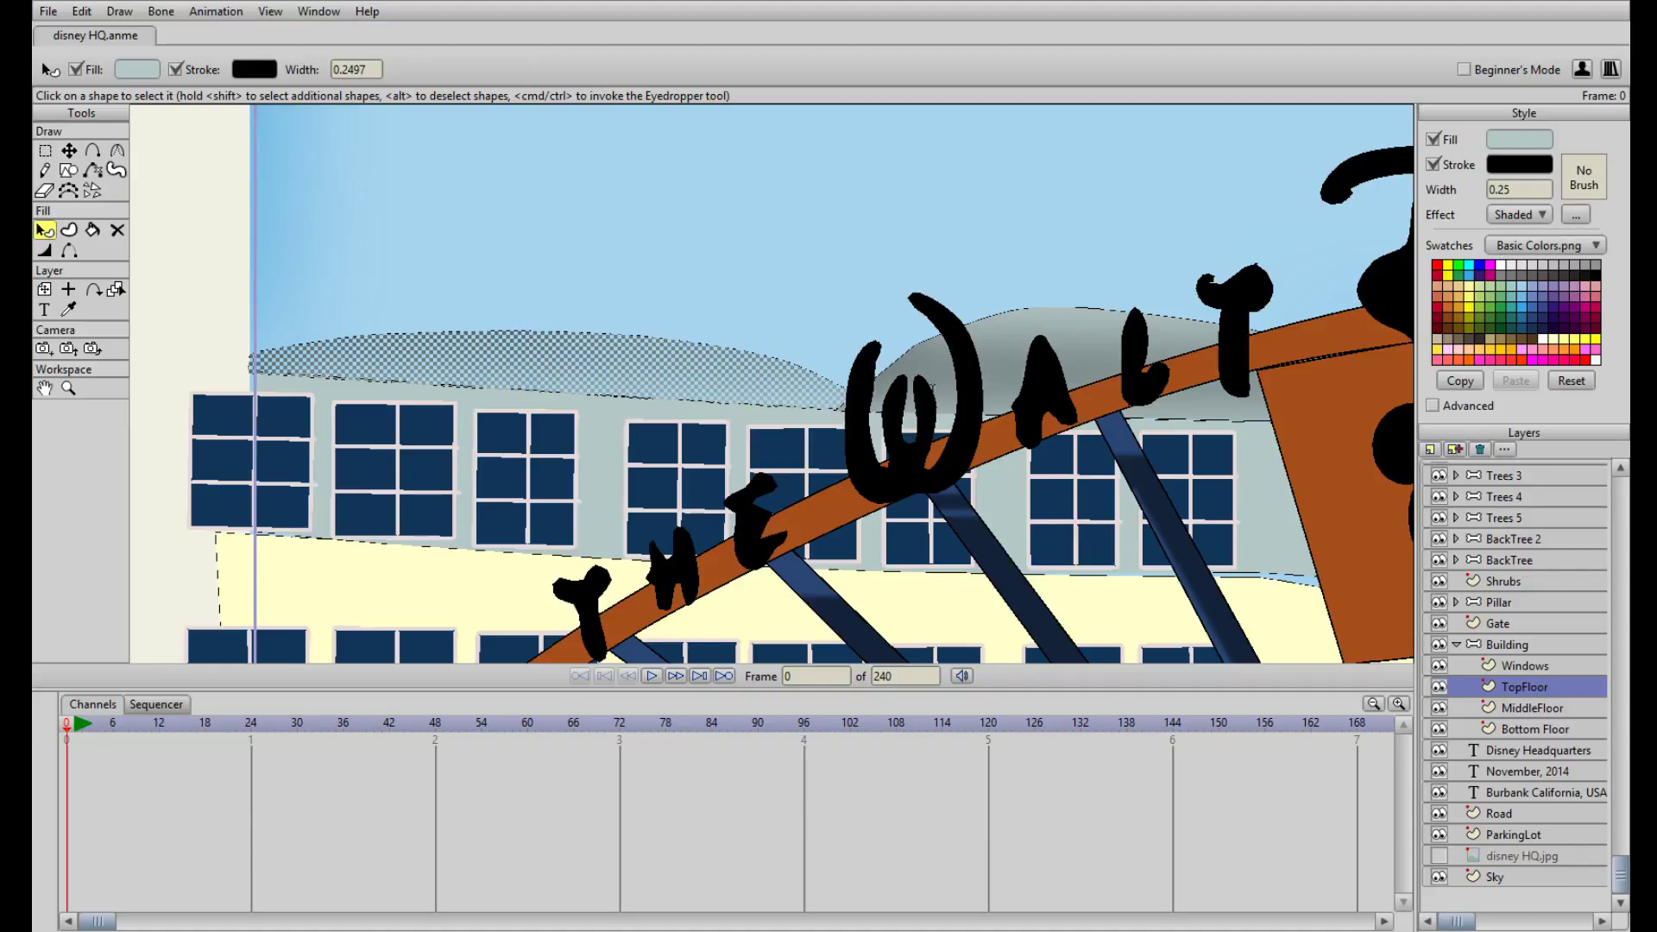
Examine the traced floors, windows, trees, pillar and fence up close for missing details or gaps
left_click_drag(981, 553, 725, 138)
scroll(751, 262, "up", 3)
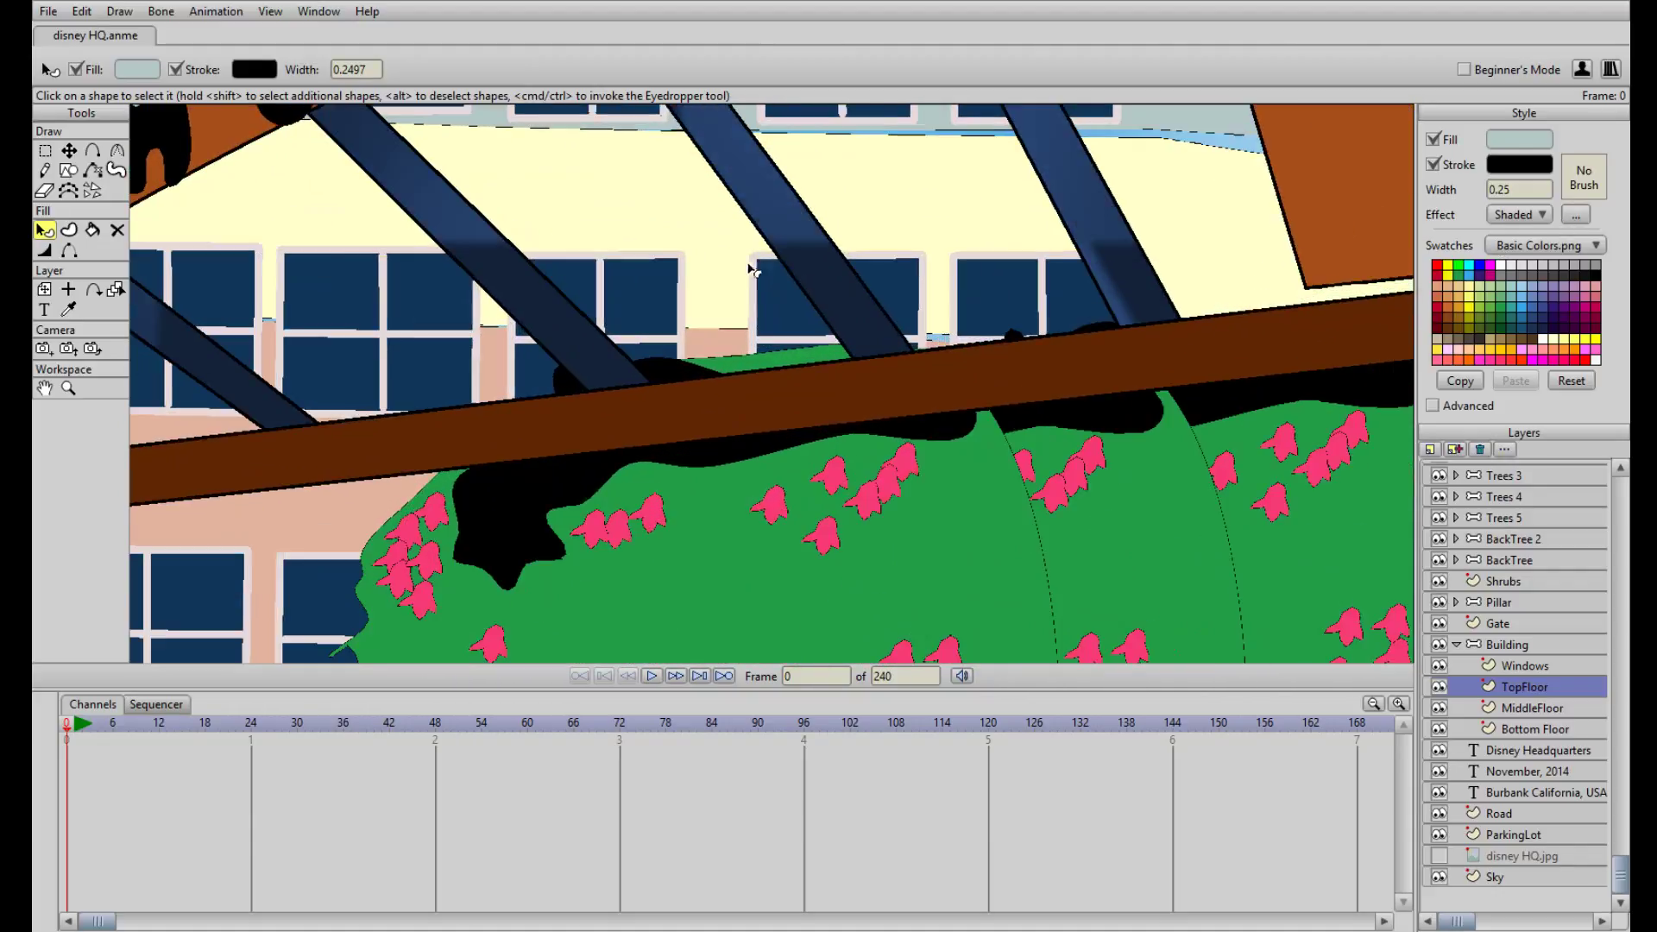
scroll(908, 372, "down", 5)
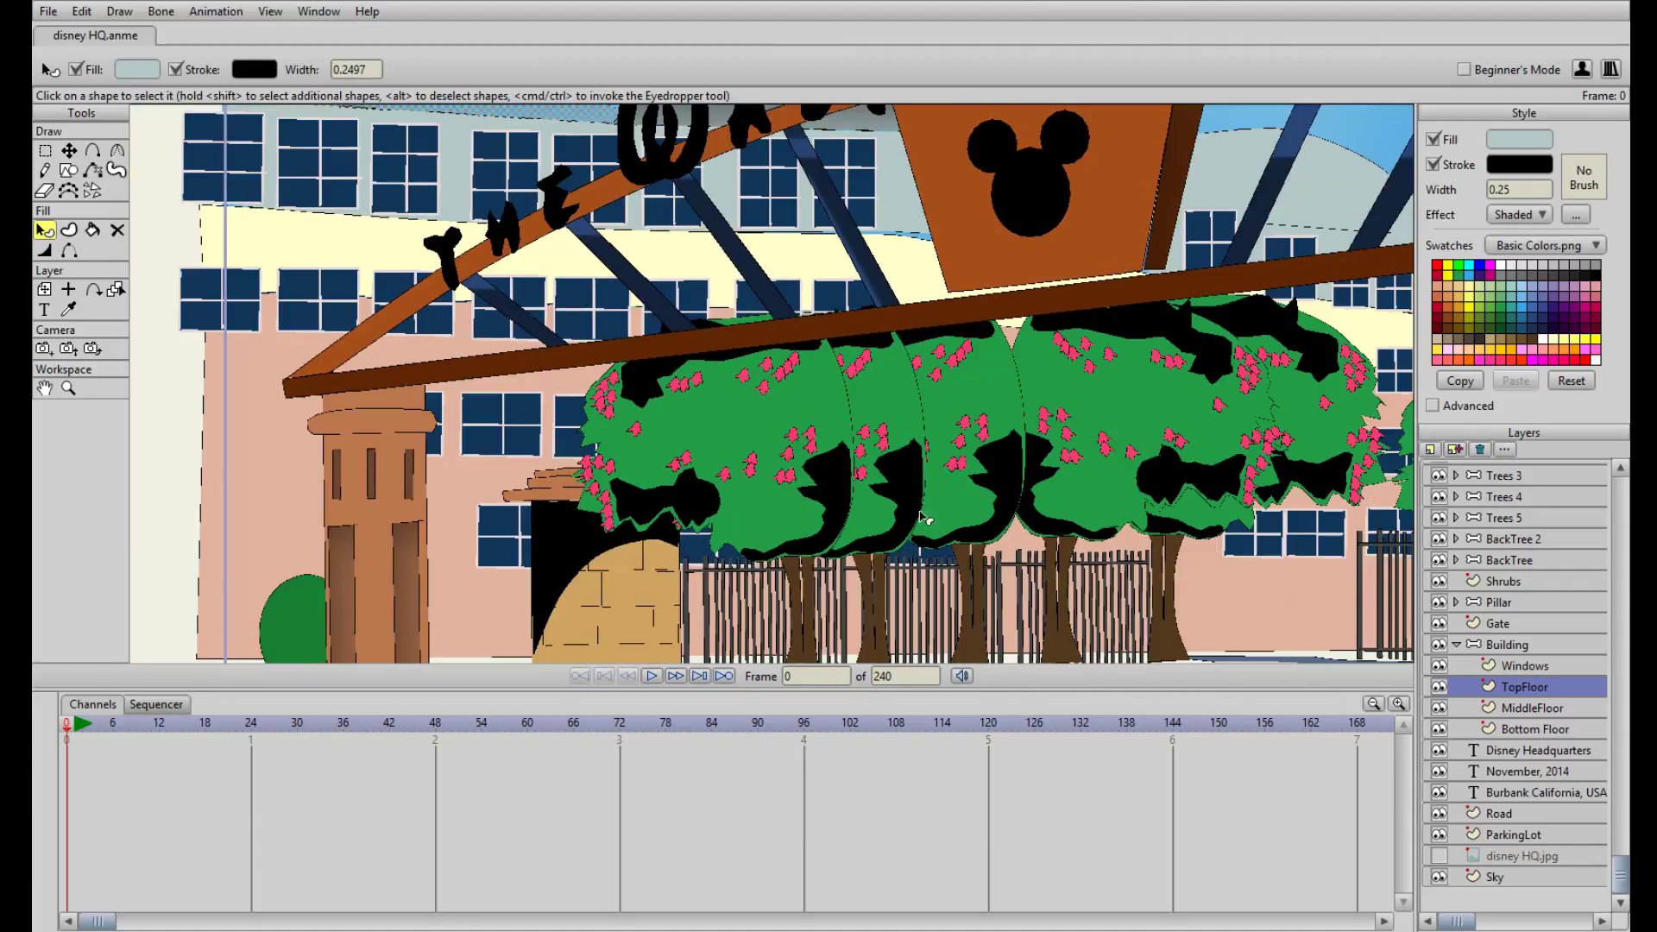
left_click_drag(1091, 454, 844, 442)
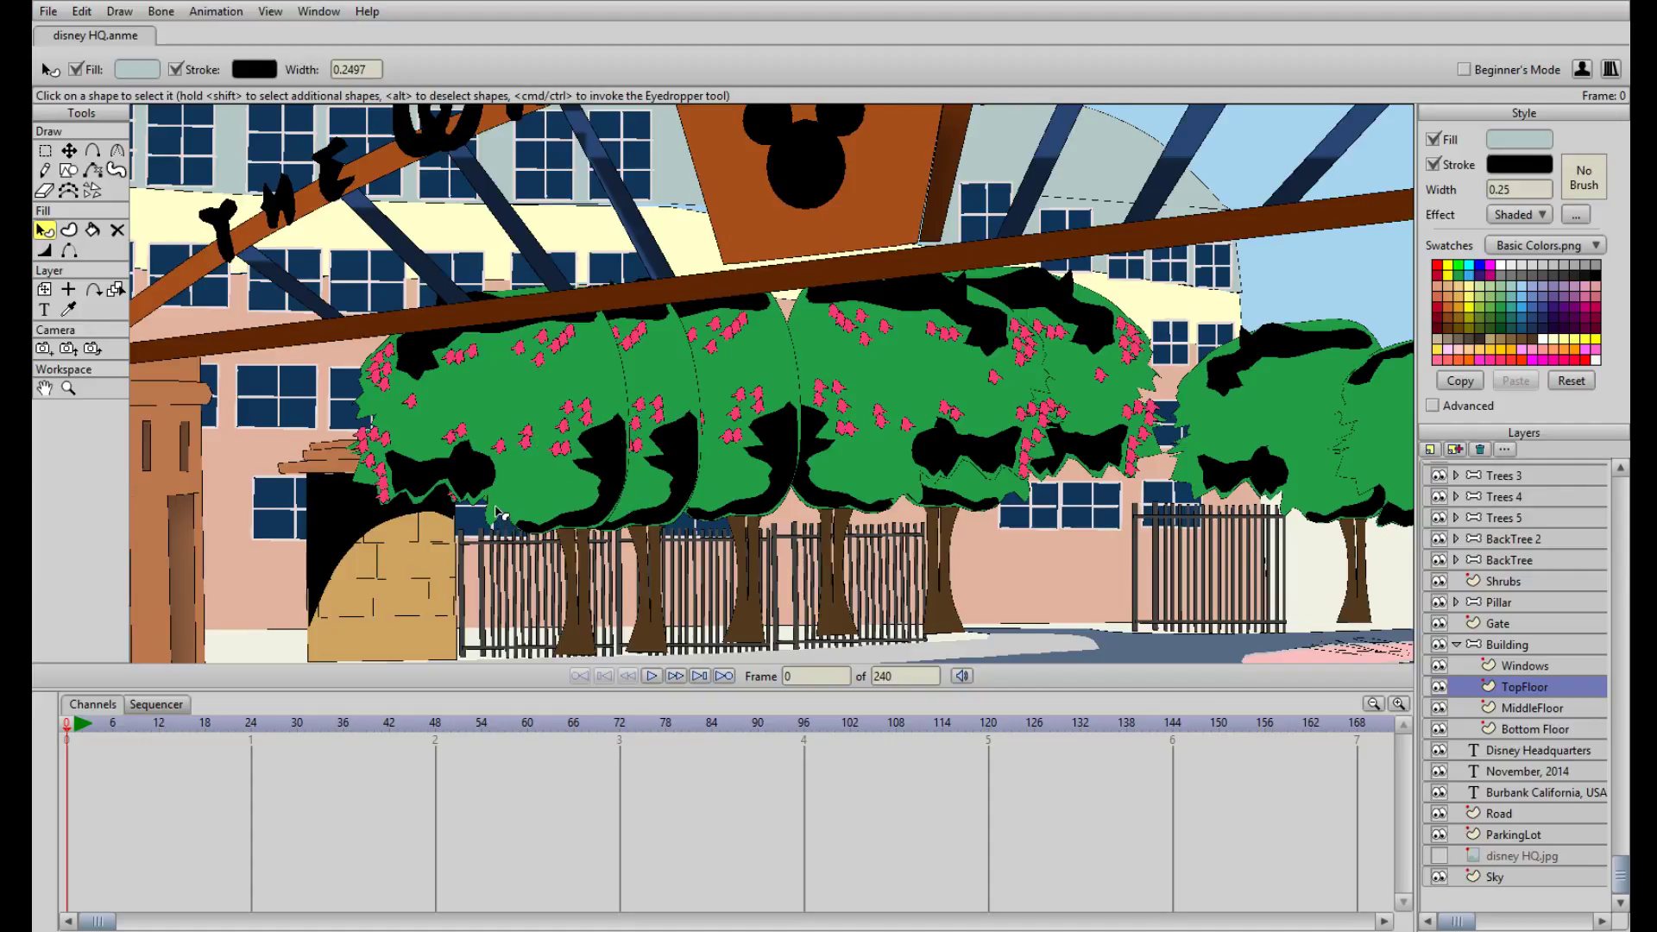
left_click_drag(497, 511, 636, 489)
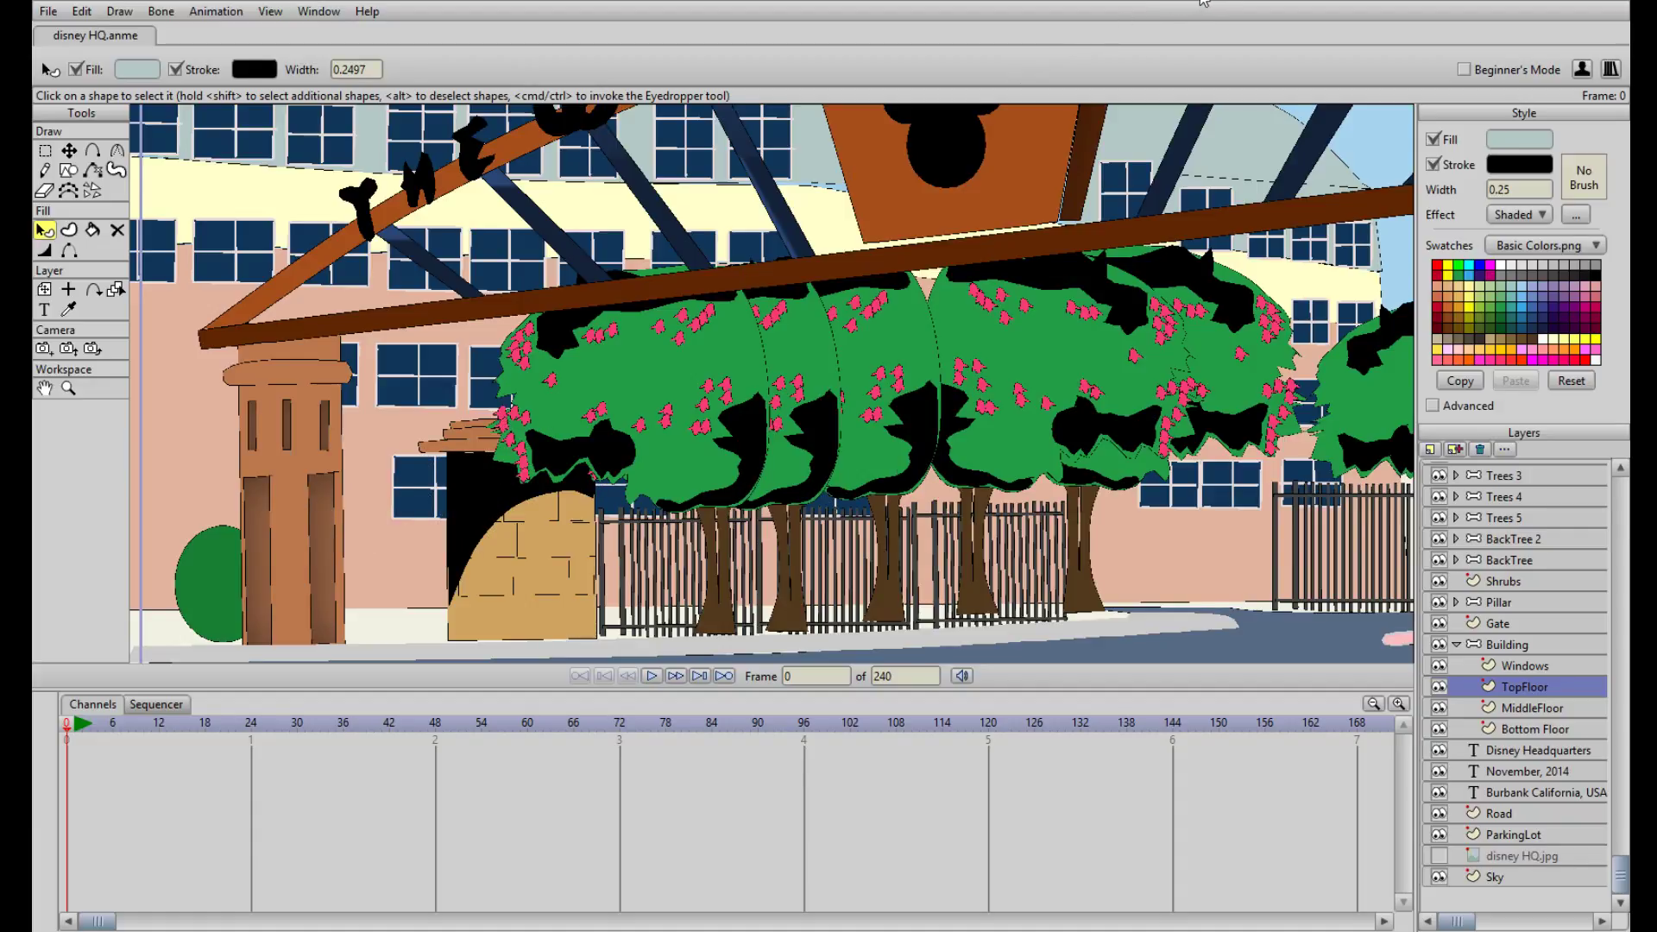
scroll(807, 438, "down", 5)
scroll(807, 440, "up", 6)
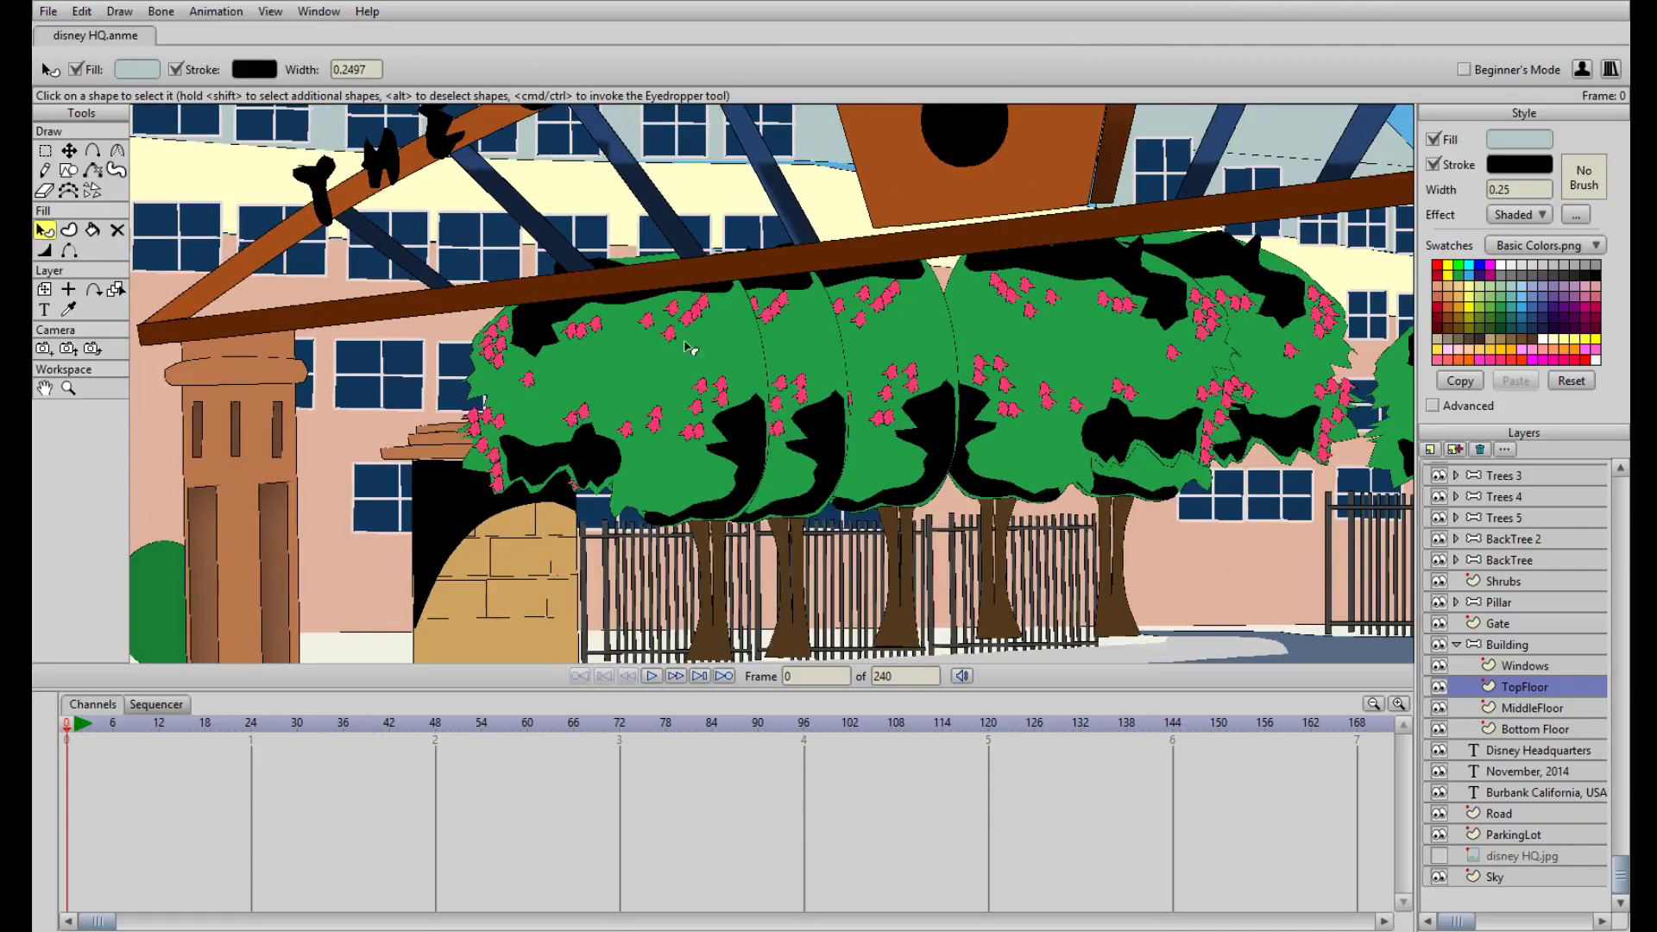
left_click_drag(713, 304, 702, 414)
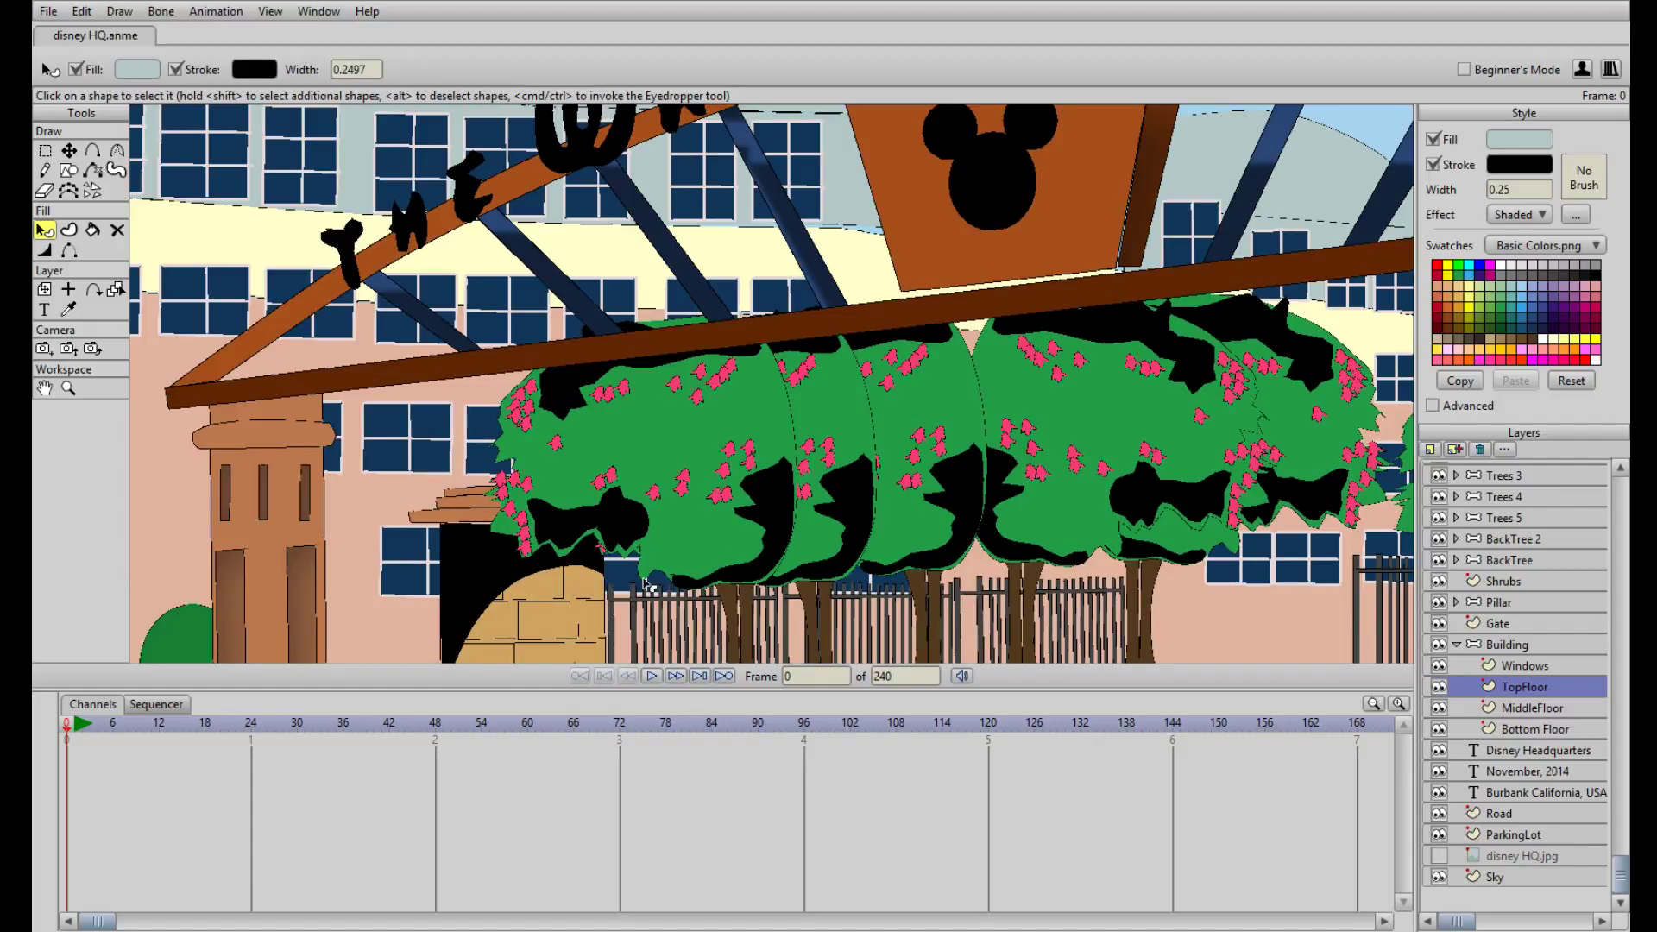
left_click_drag(585, 589, 660, 521)
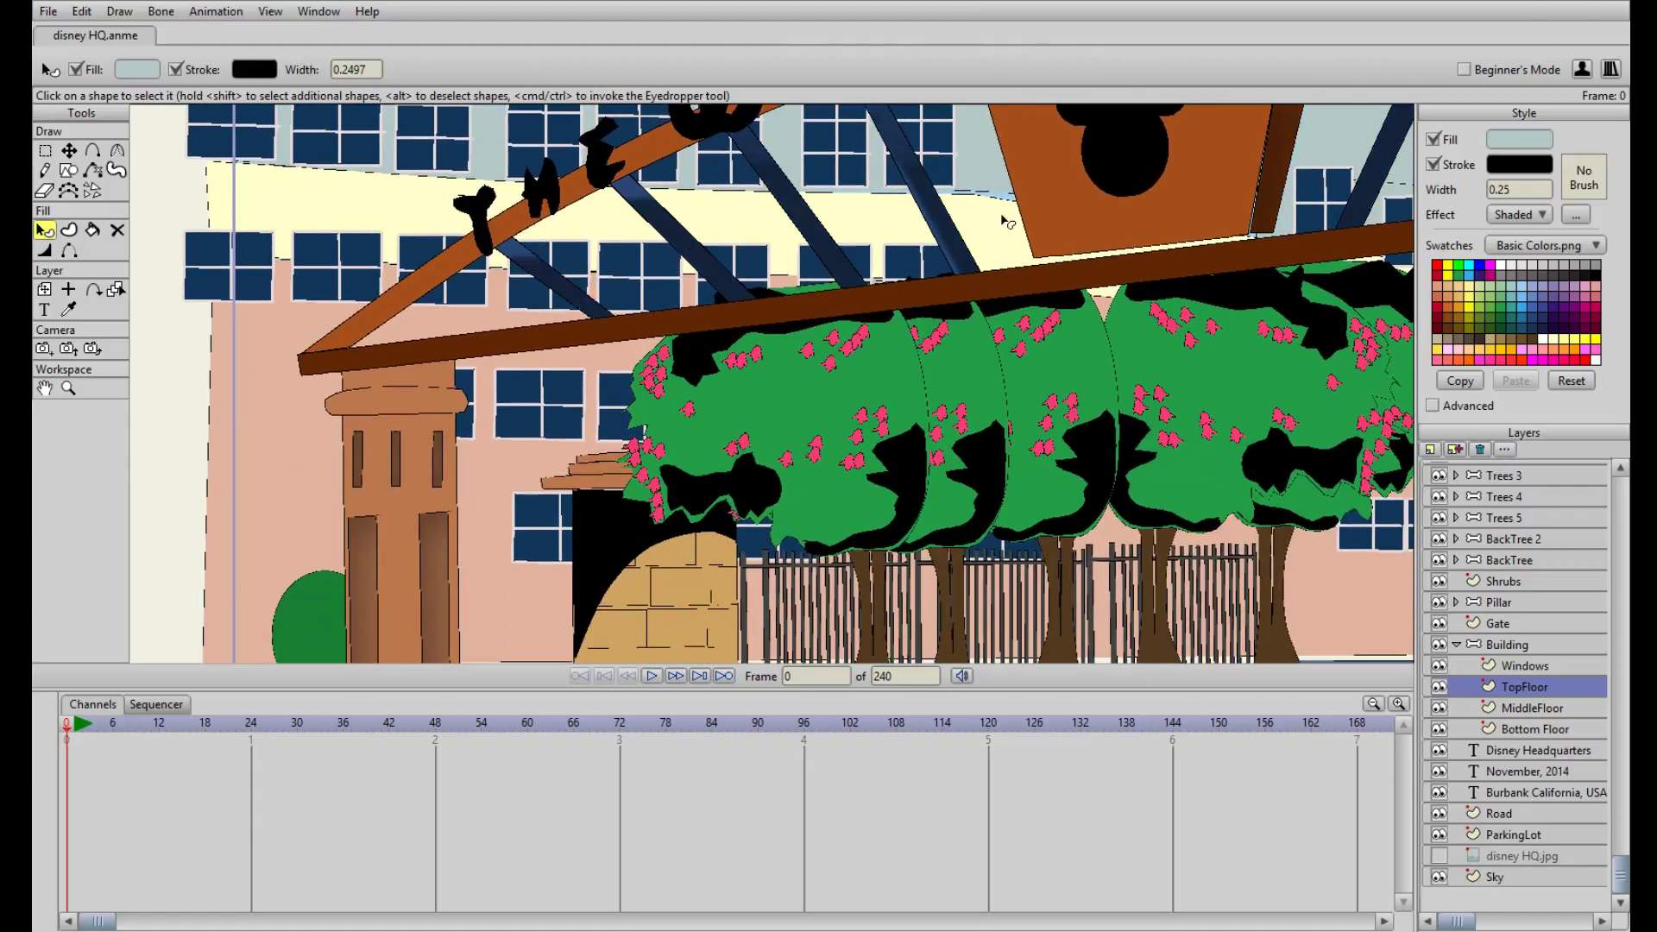
left_click_drag(585, 540, 919, 485)
Copy the leftmost dome's teal shading onto the roof dome behind the word Walt
scroll(920, 484, "up", 2)
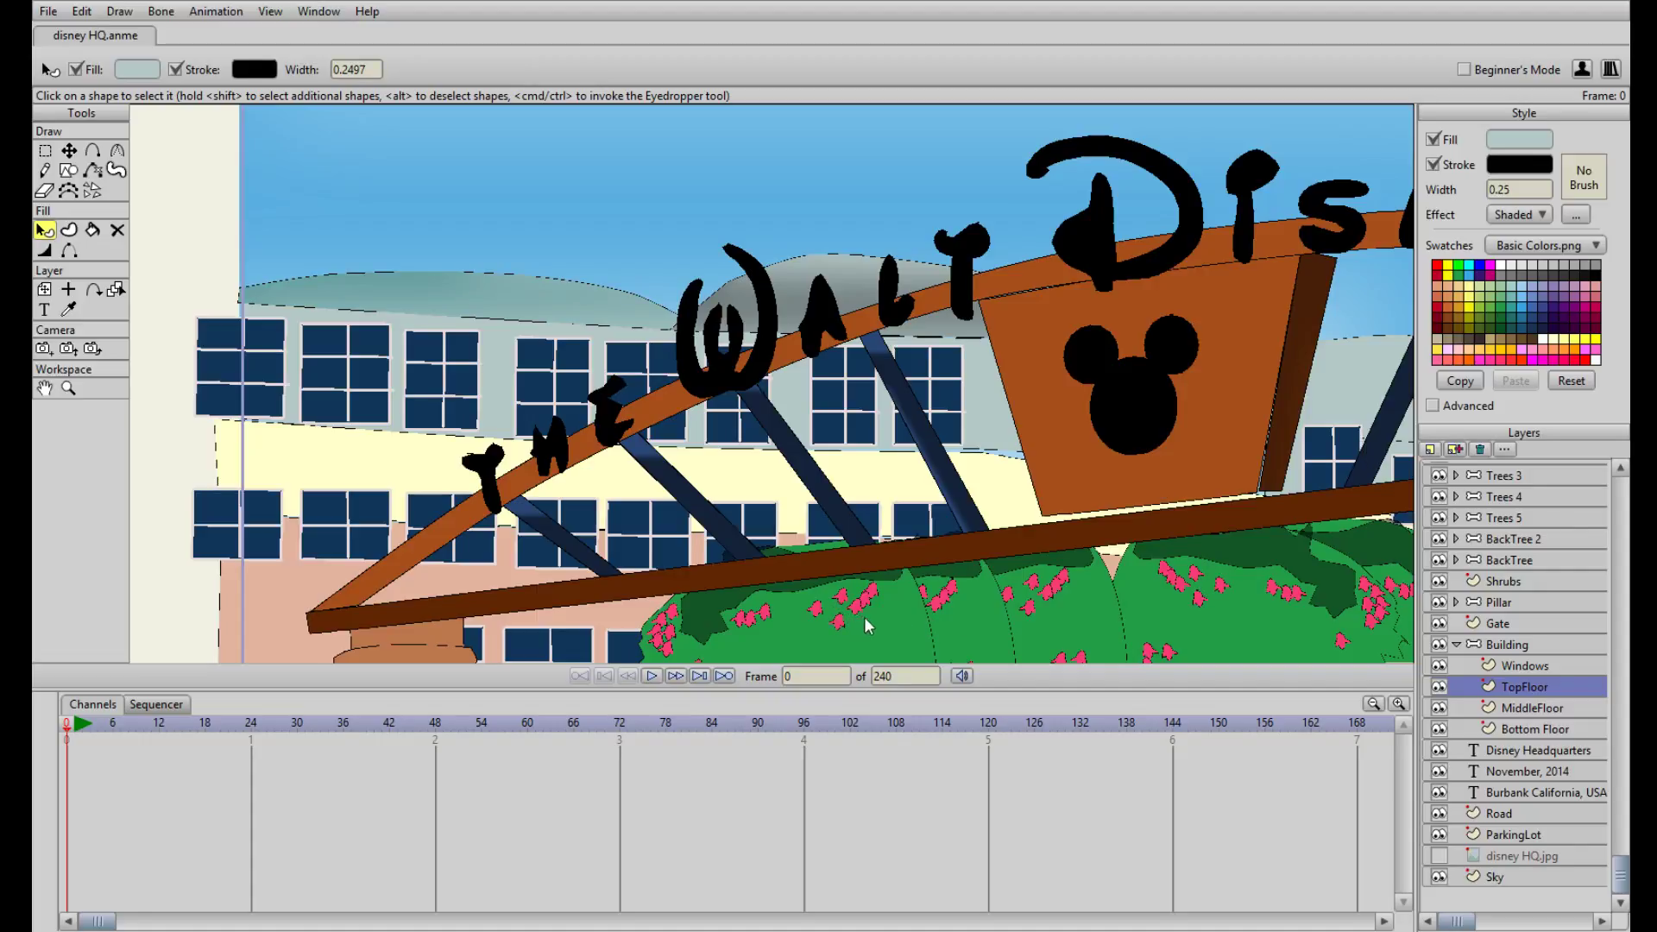
left_click(837, 273)
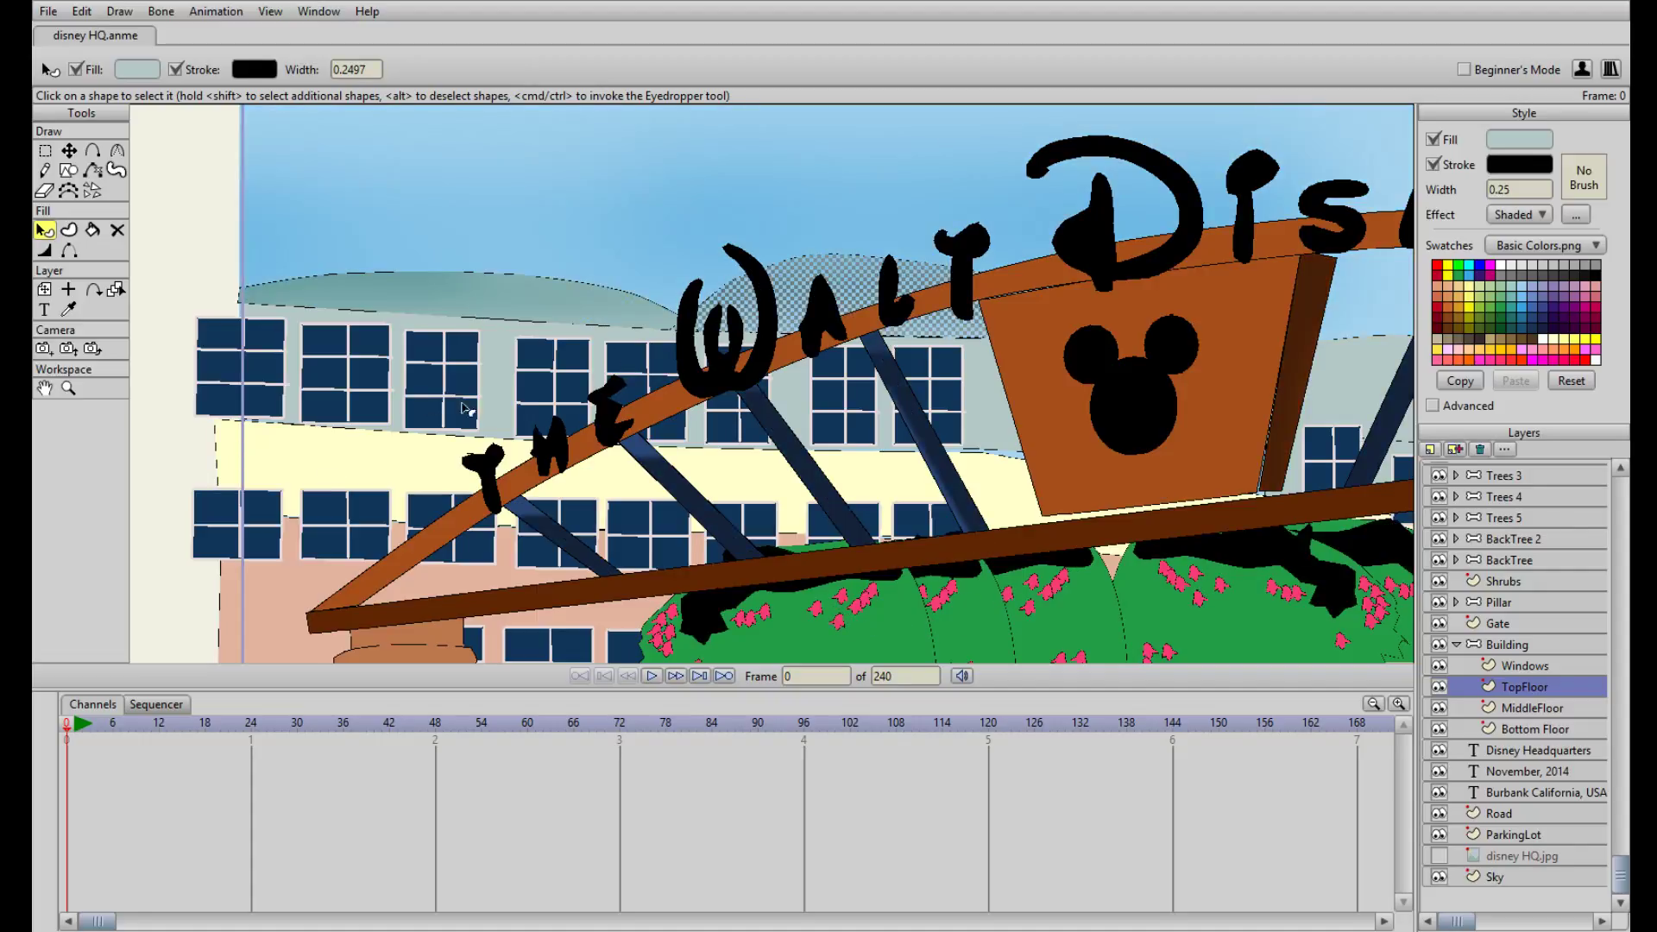
left_click(68, 309)
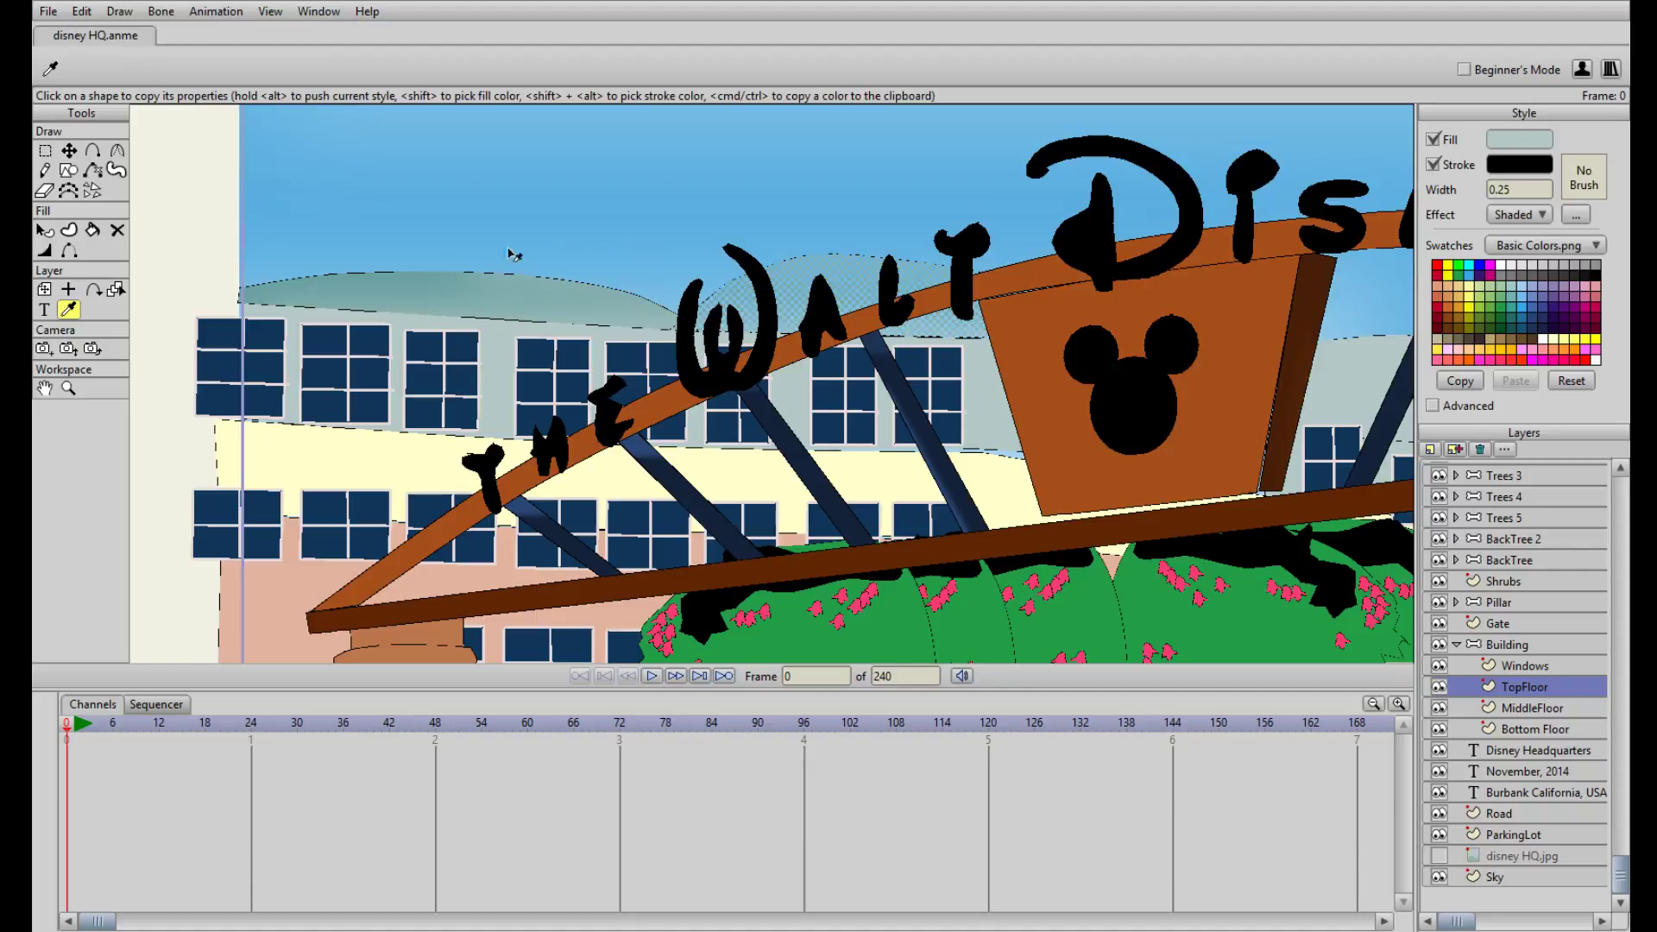
left_click(44, 230)
Copy the teal Shaded style from the dome behind the word Walt onto the dome beyond the Mickey sign
scroll(649, 348, "down", 5)
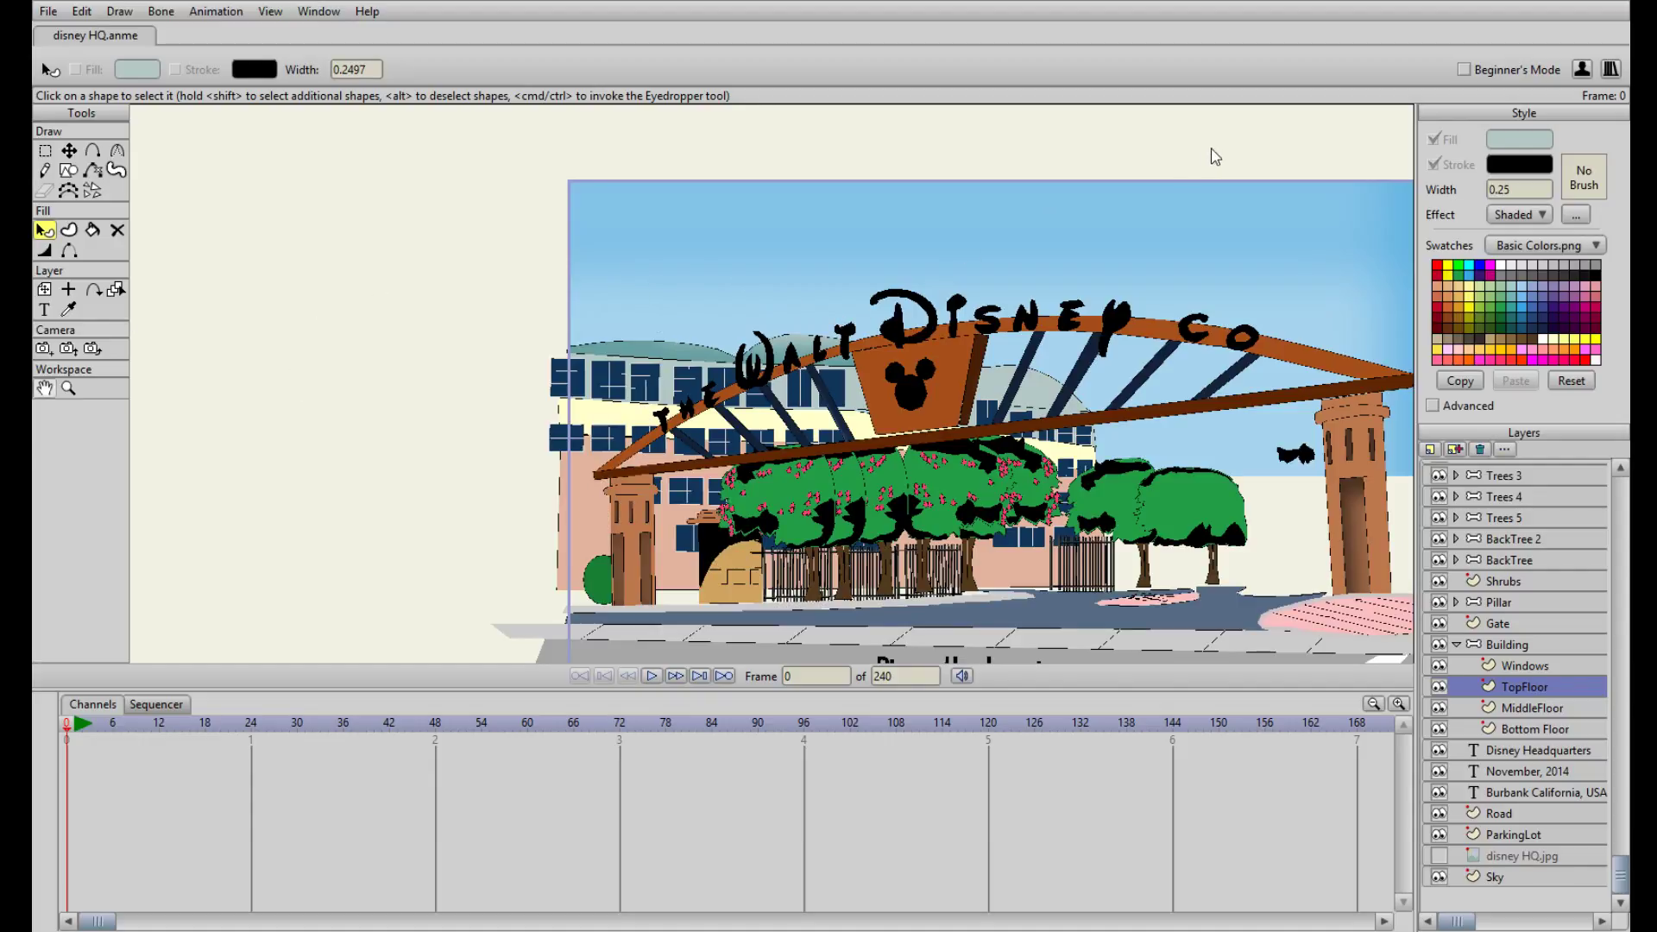
scroll(795, 444, "up", 5)
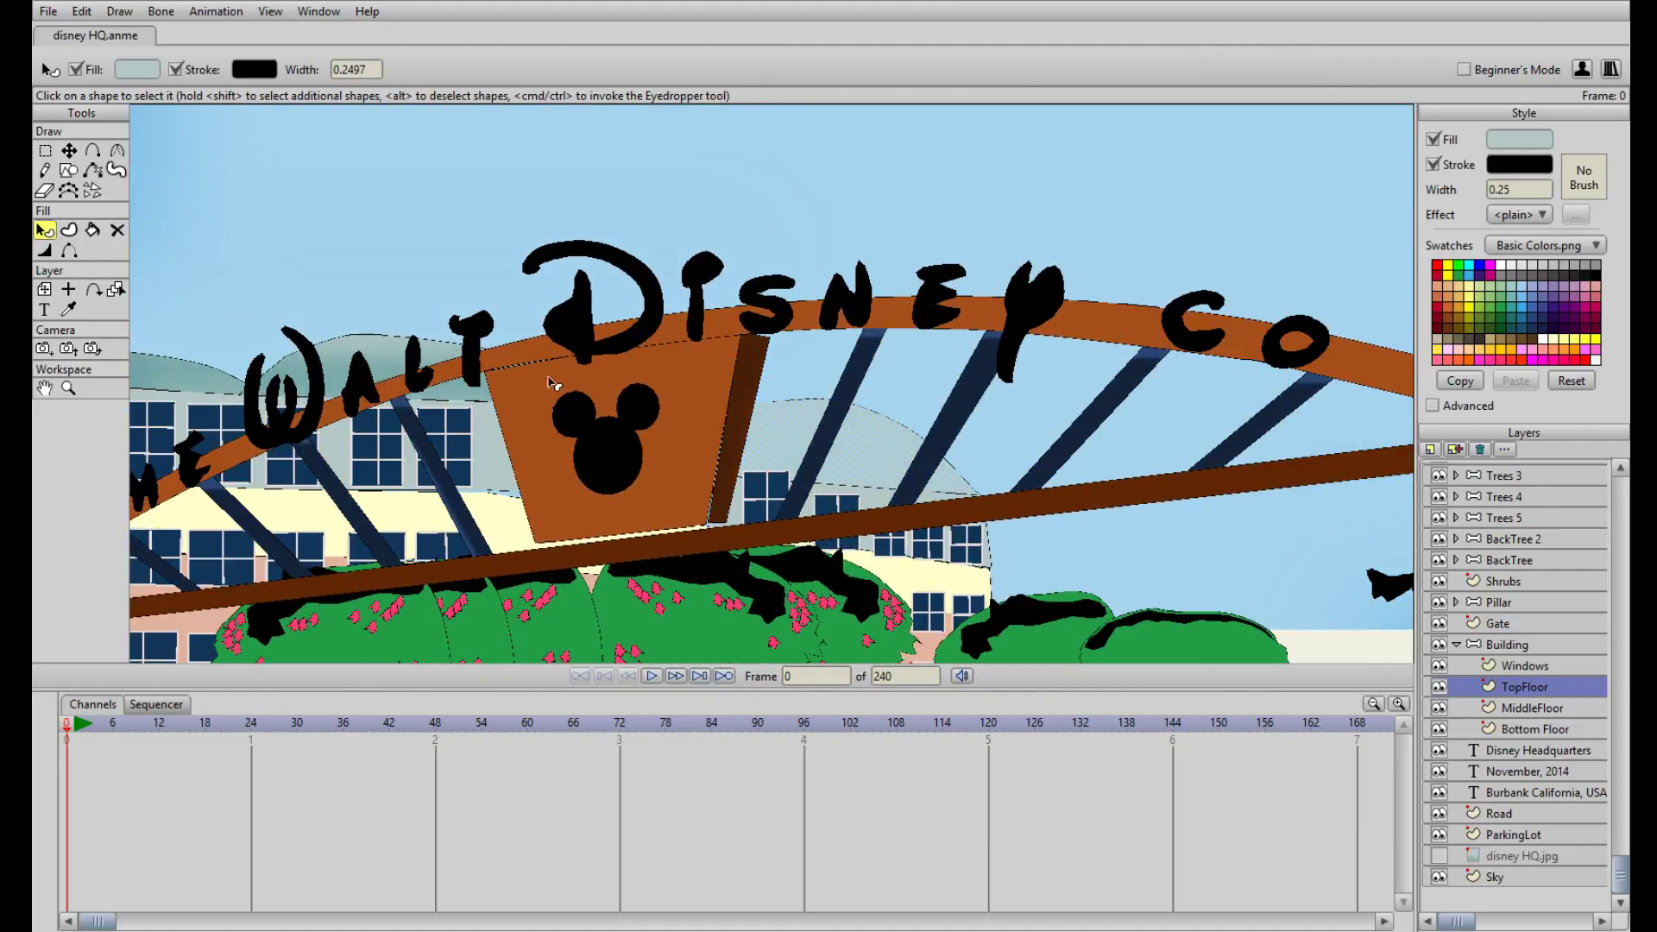
left_click(68, 309)
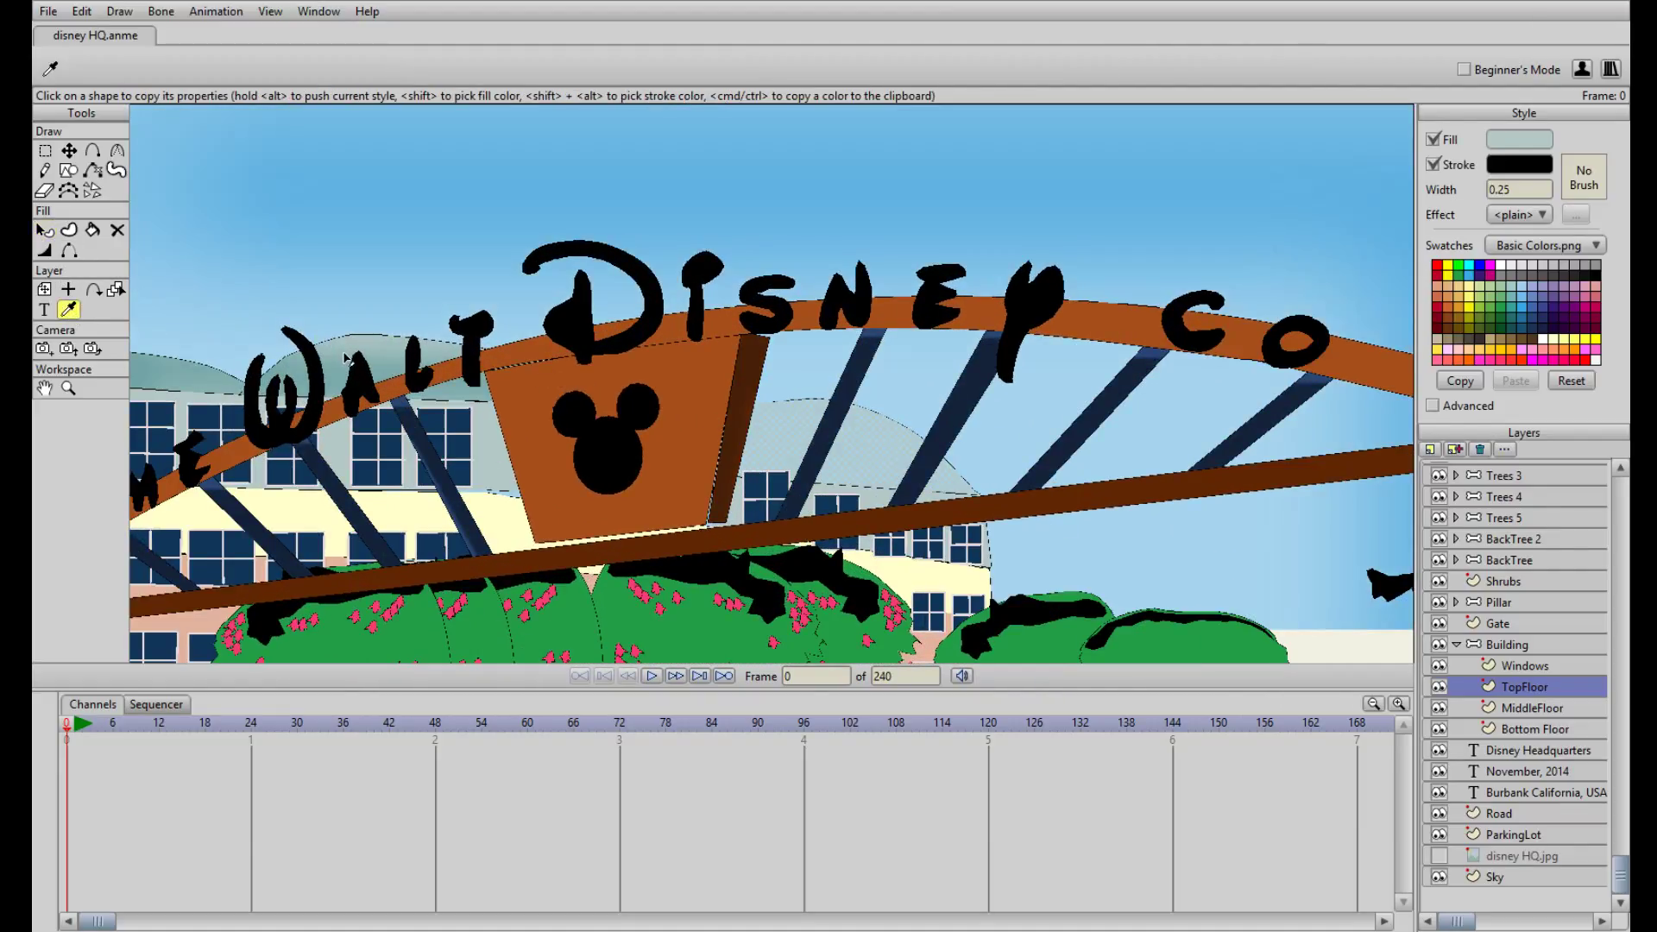
left_click(345, 358)
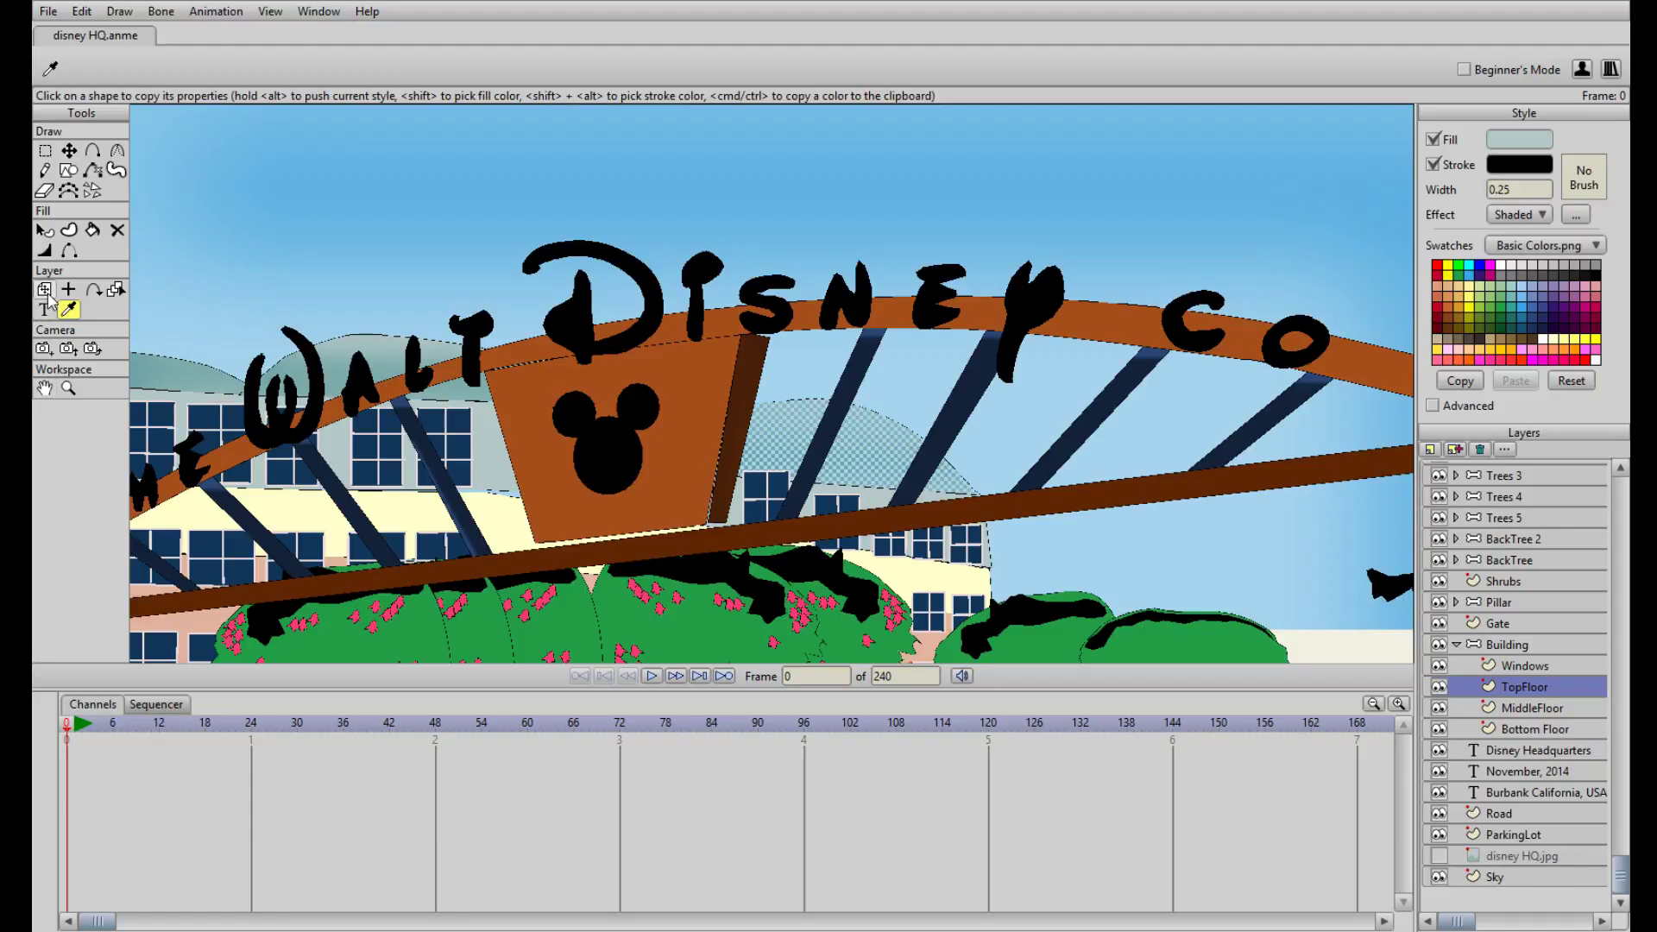
left_click(68, 230)
key("space")
key("t")
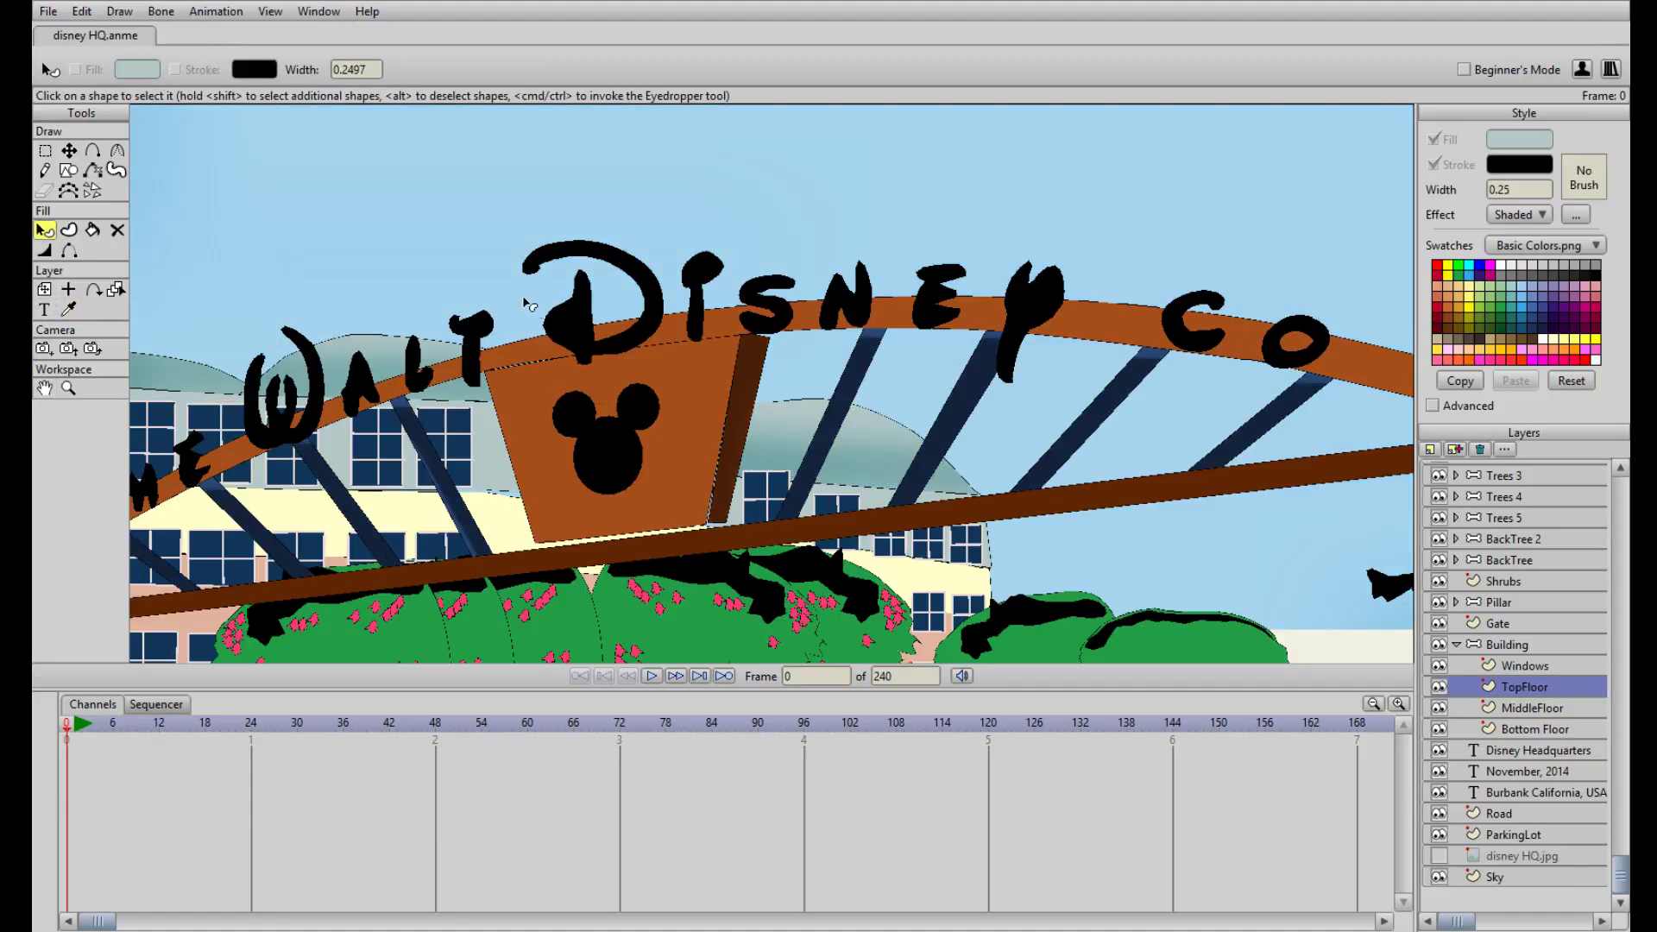
Adjust the outline points of the dome beyond the Mickey sign to round its crown and outer slope
scroll(721, 444, "up", 2)
left_click_drag(721, 444, 588, 384)
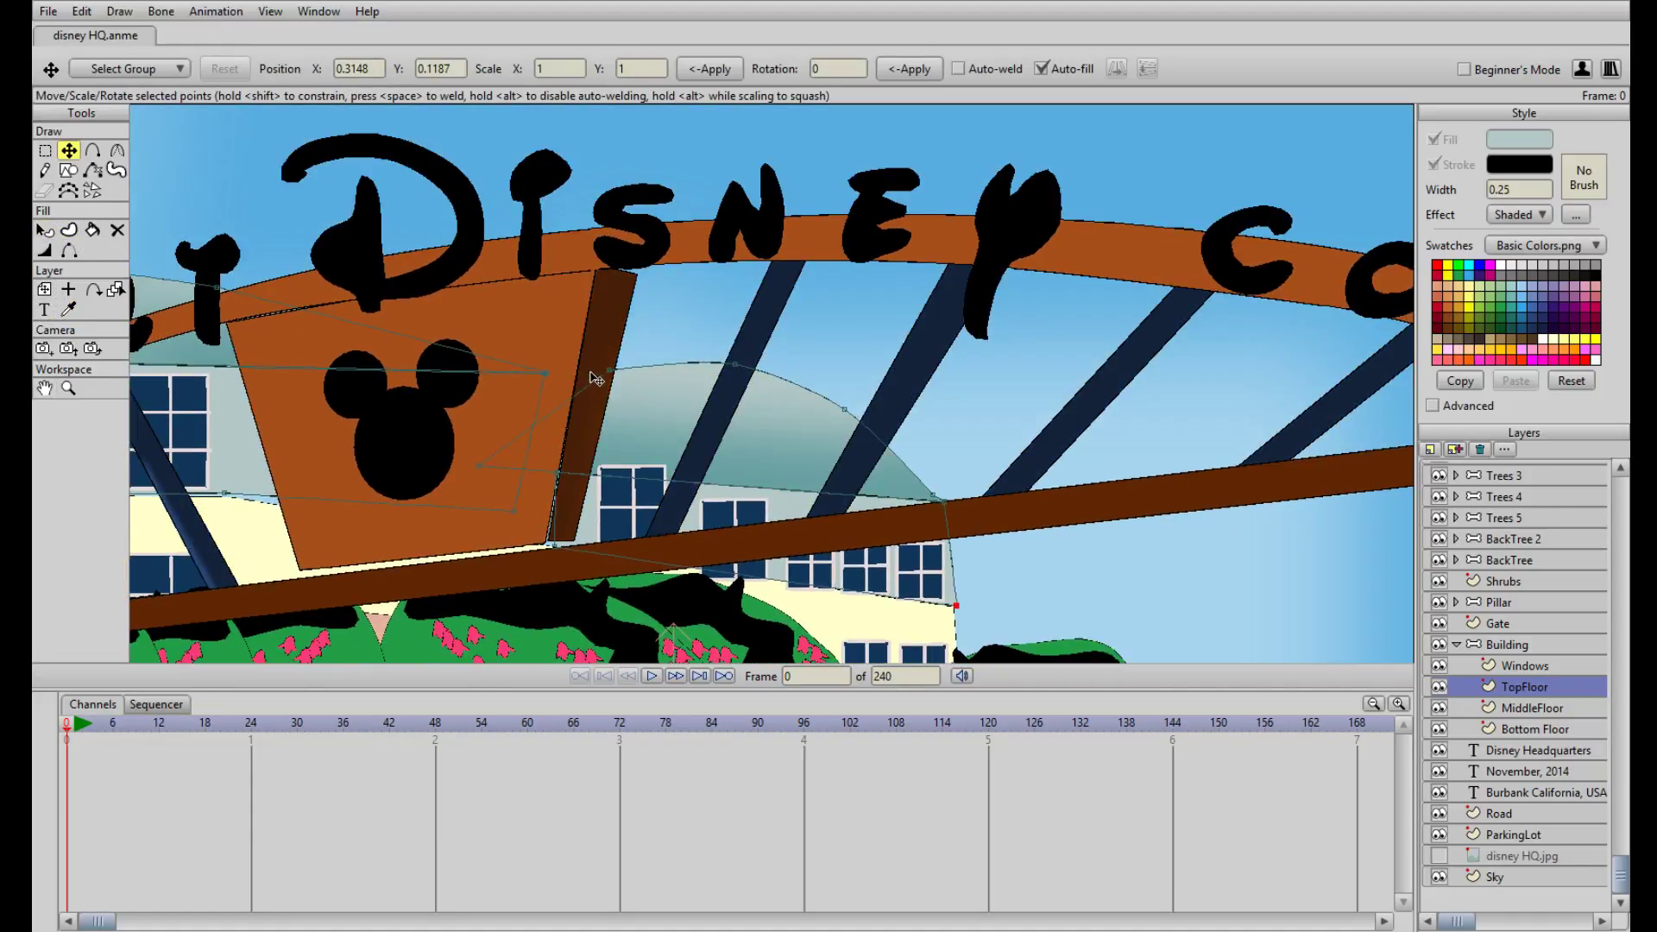
left_click(579, 378)
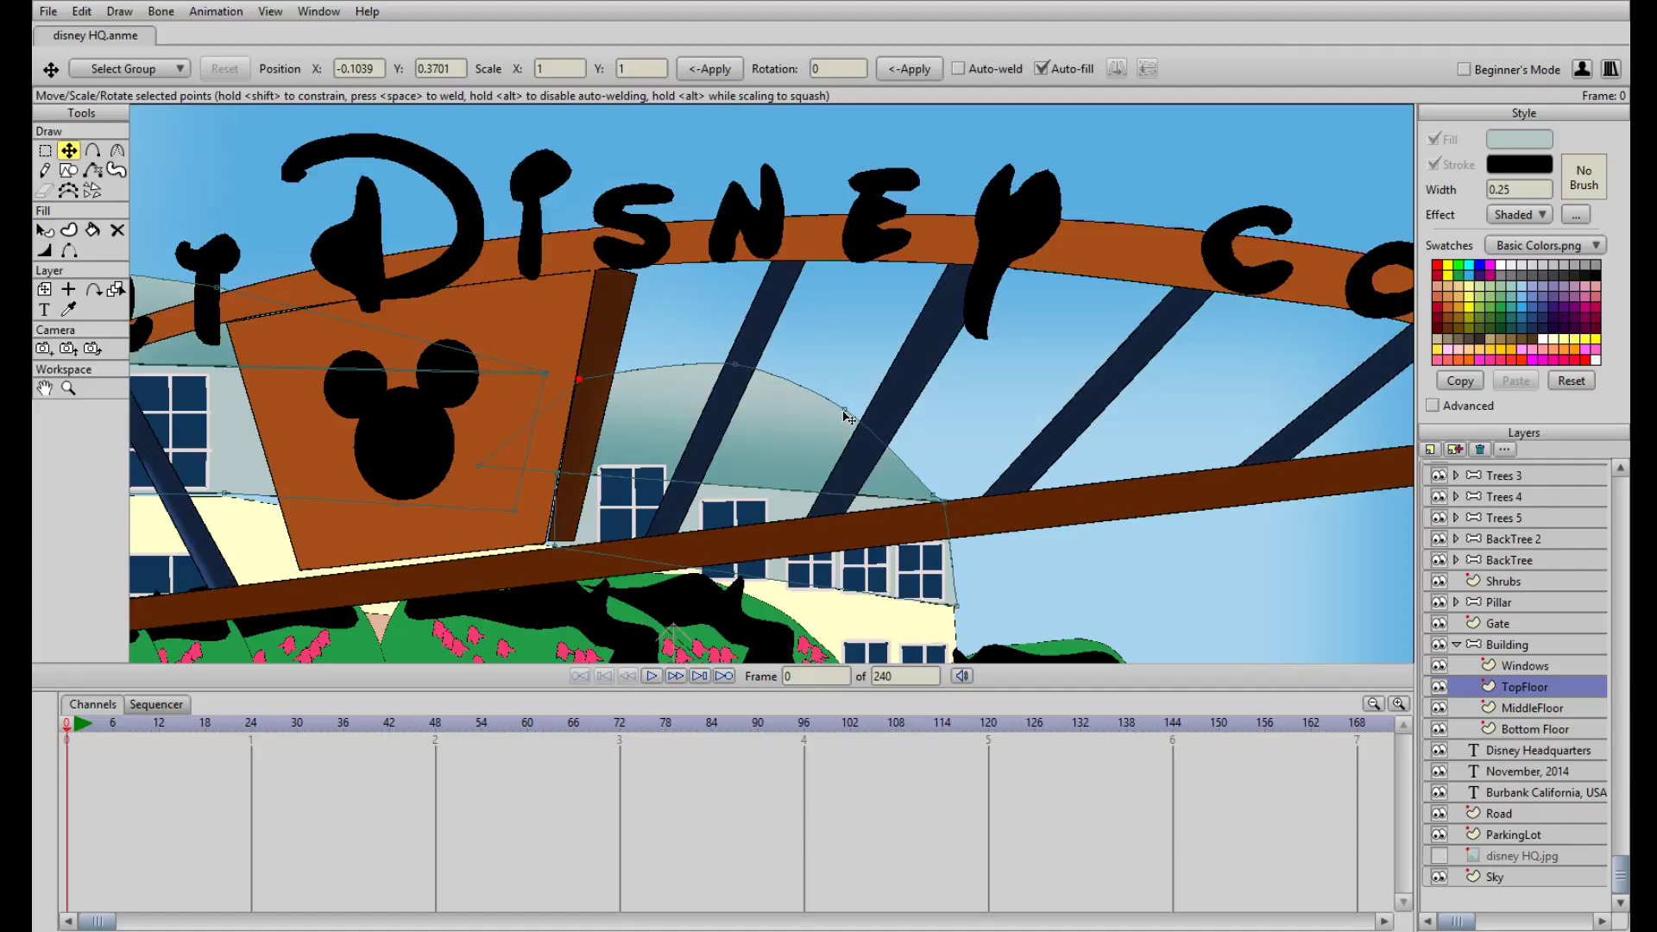
left_click(935, 492)
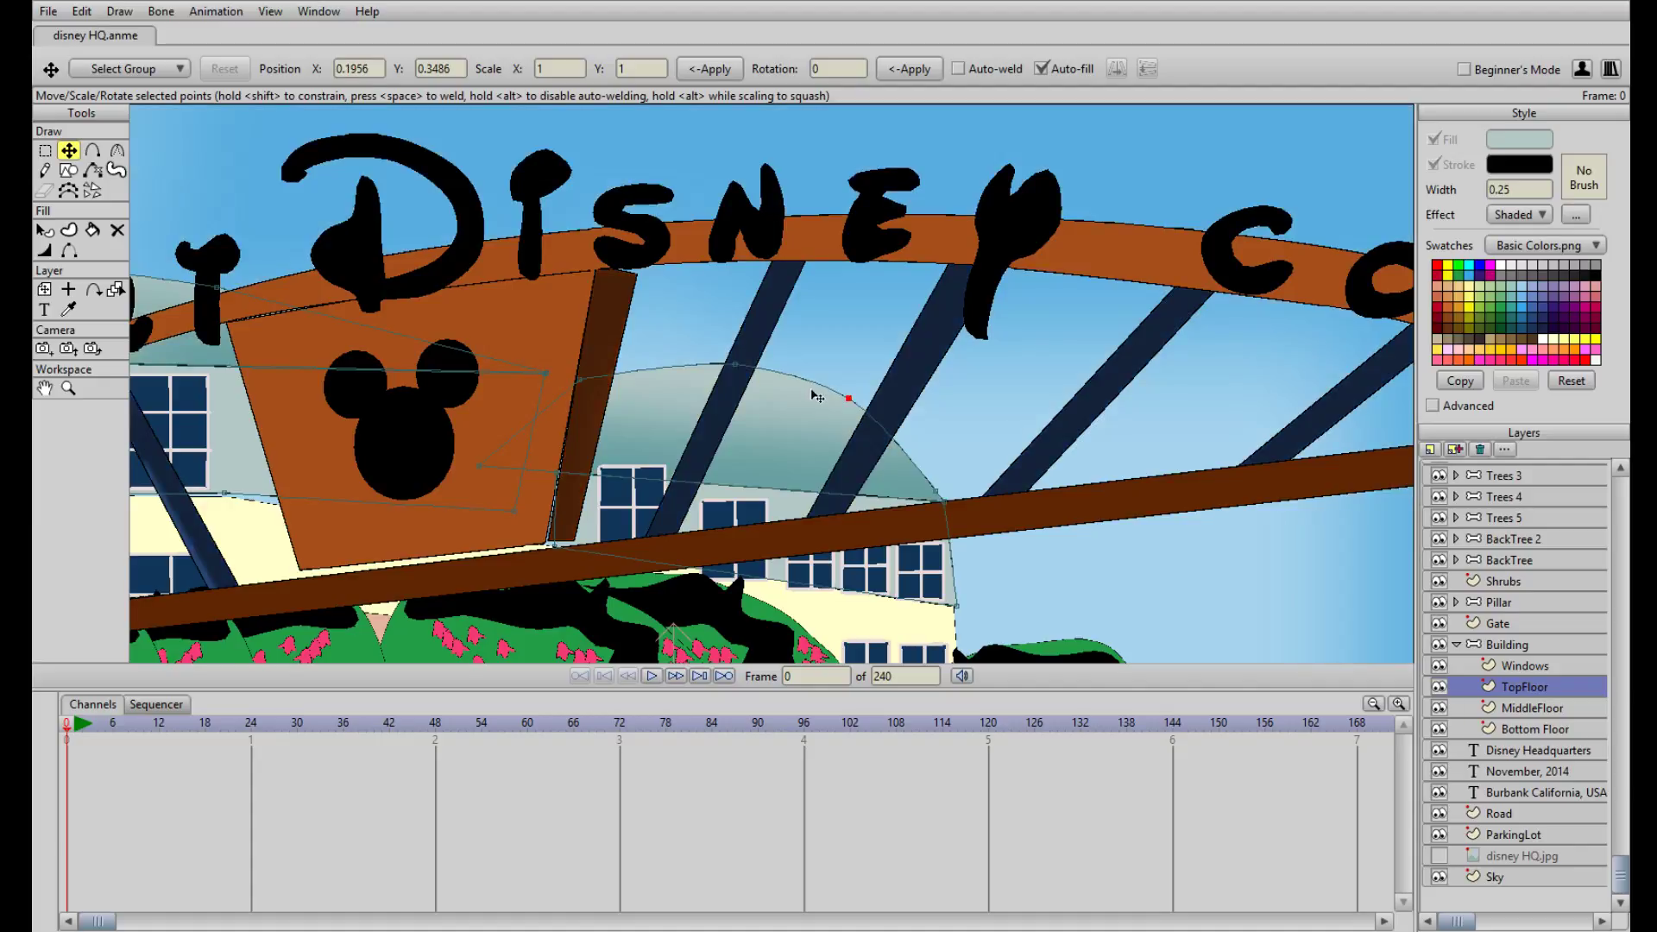
left_click(727, 358)
left_click_drag(732, 363, 715, 358)
scroll(737, 405, "down", 5)
scroll(599, 409, "up", 5)
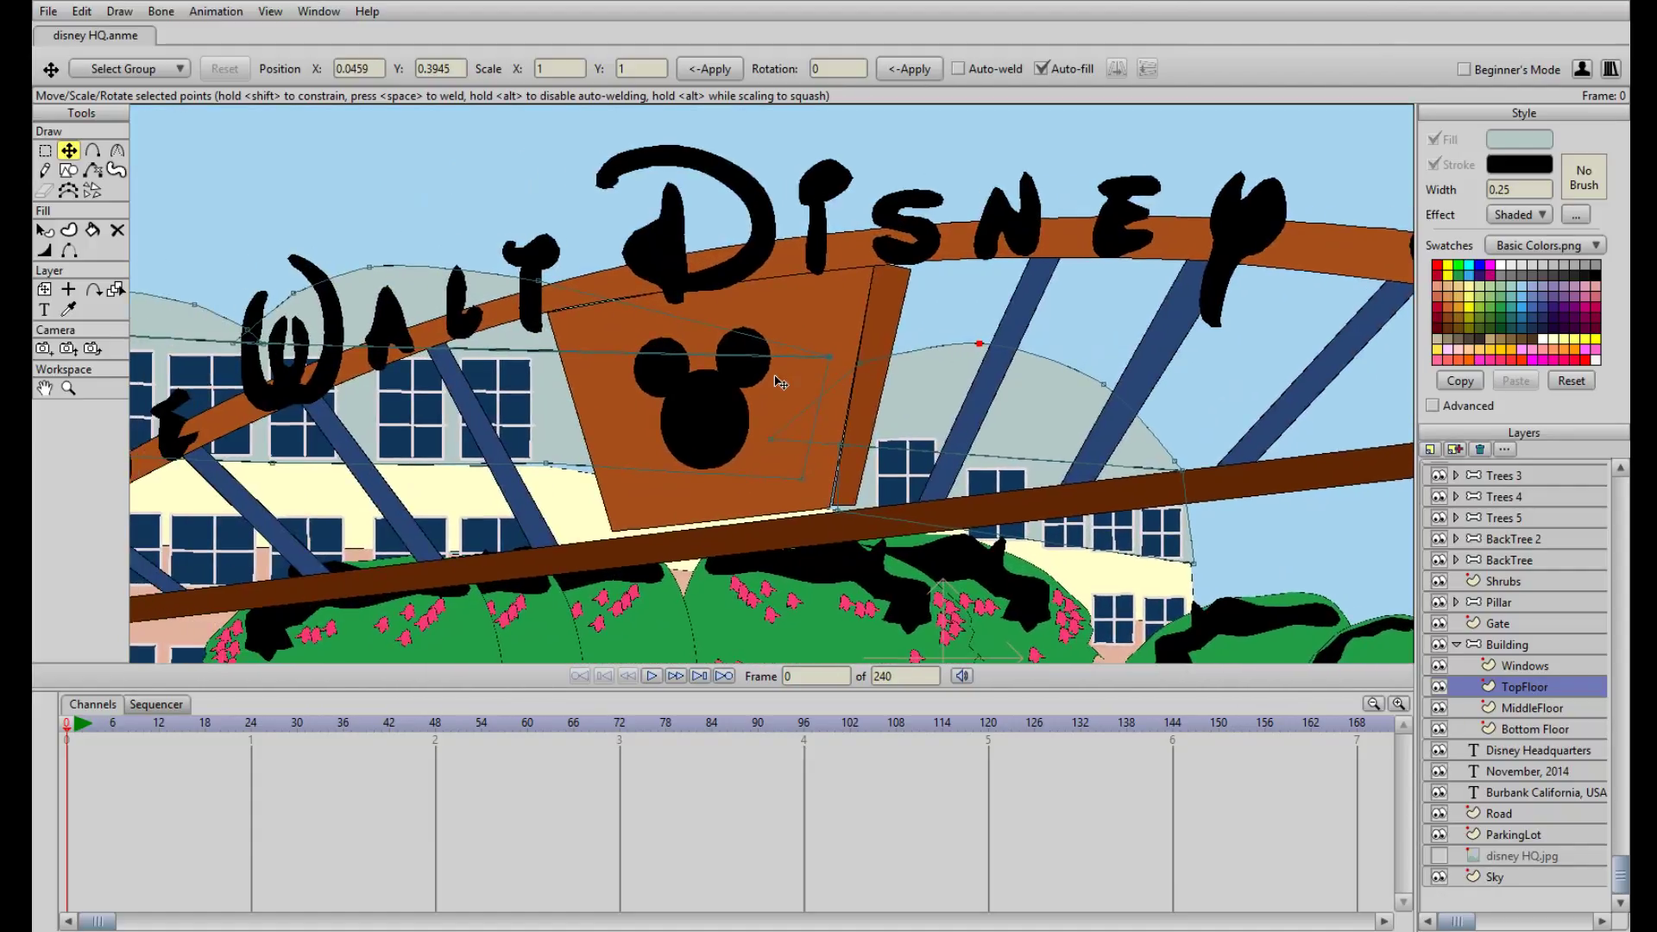
Reshape the roof dome behind the word Walt by repositioning the points on its crest and both slopes
left_click_drag(452, 377, 659, 452)
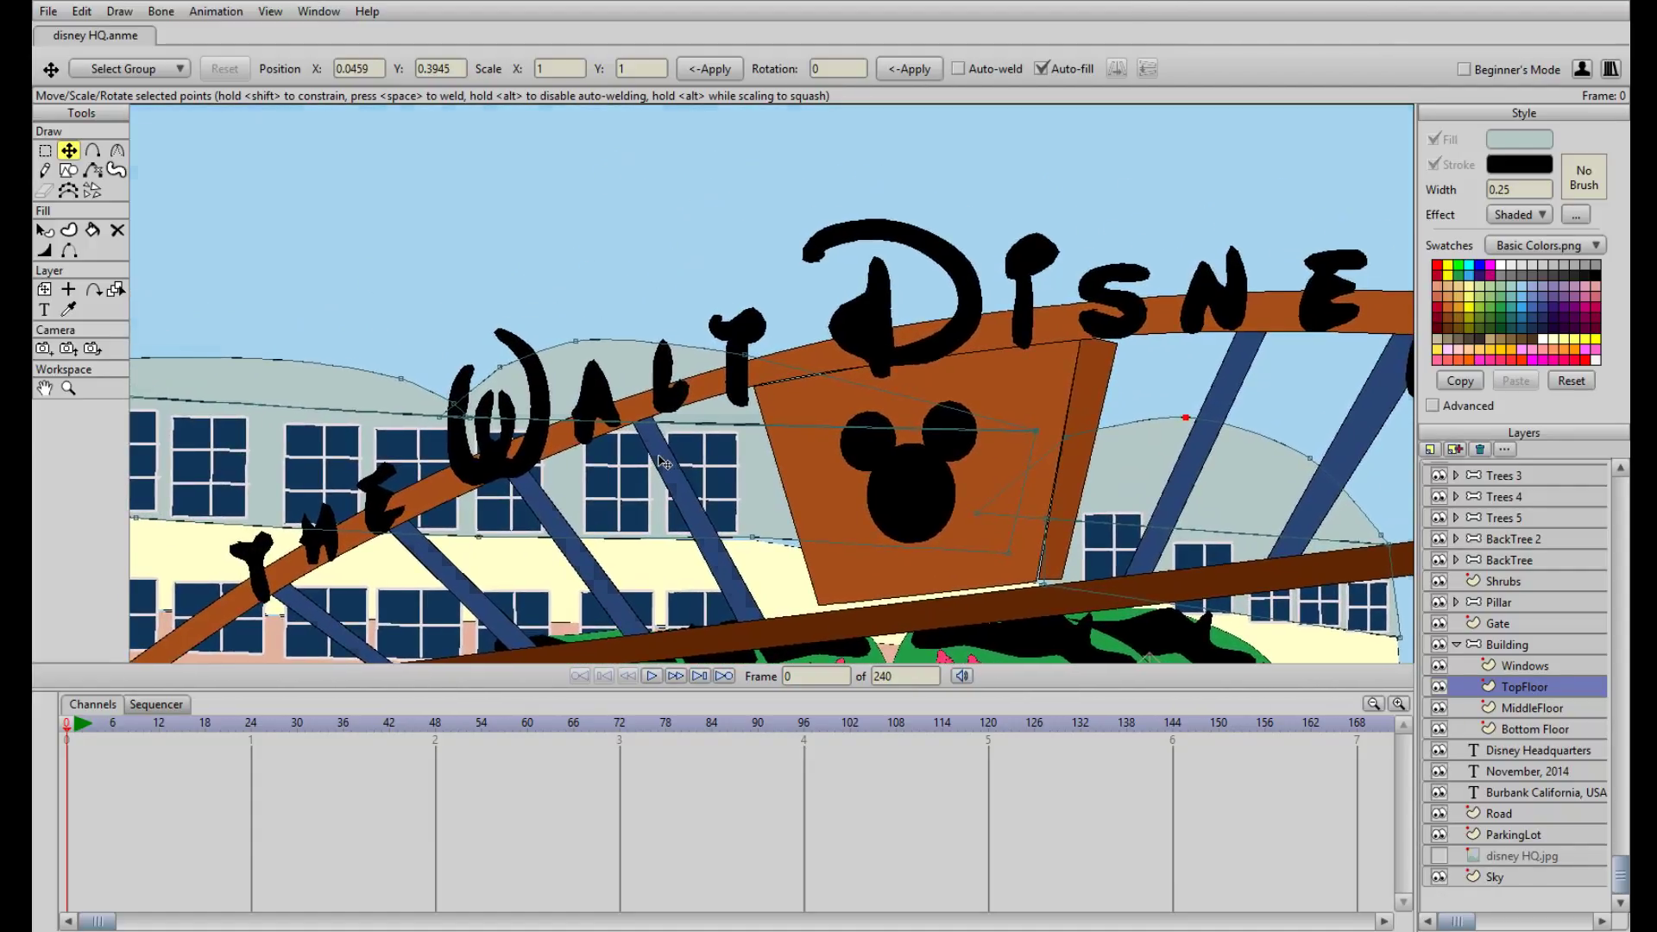
double_click(604, 339)
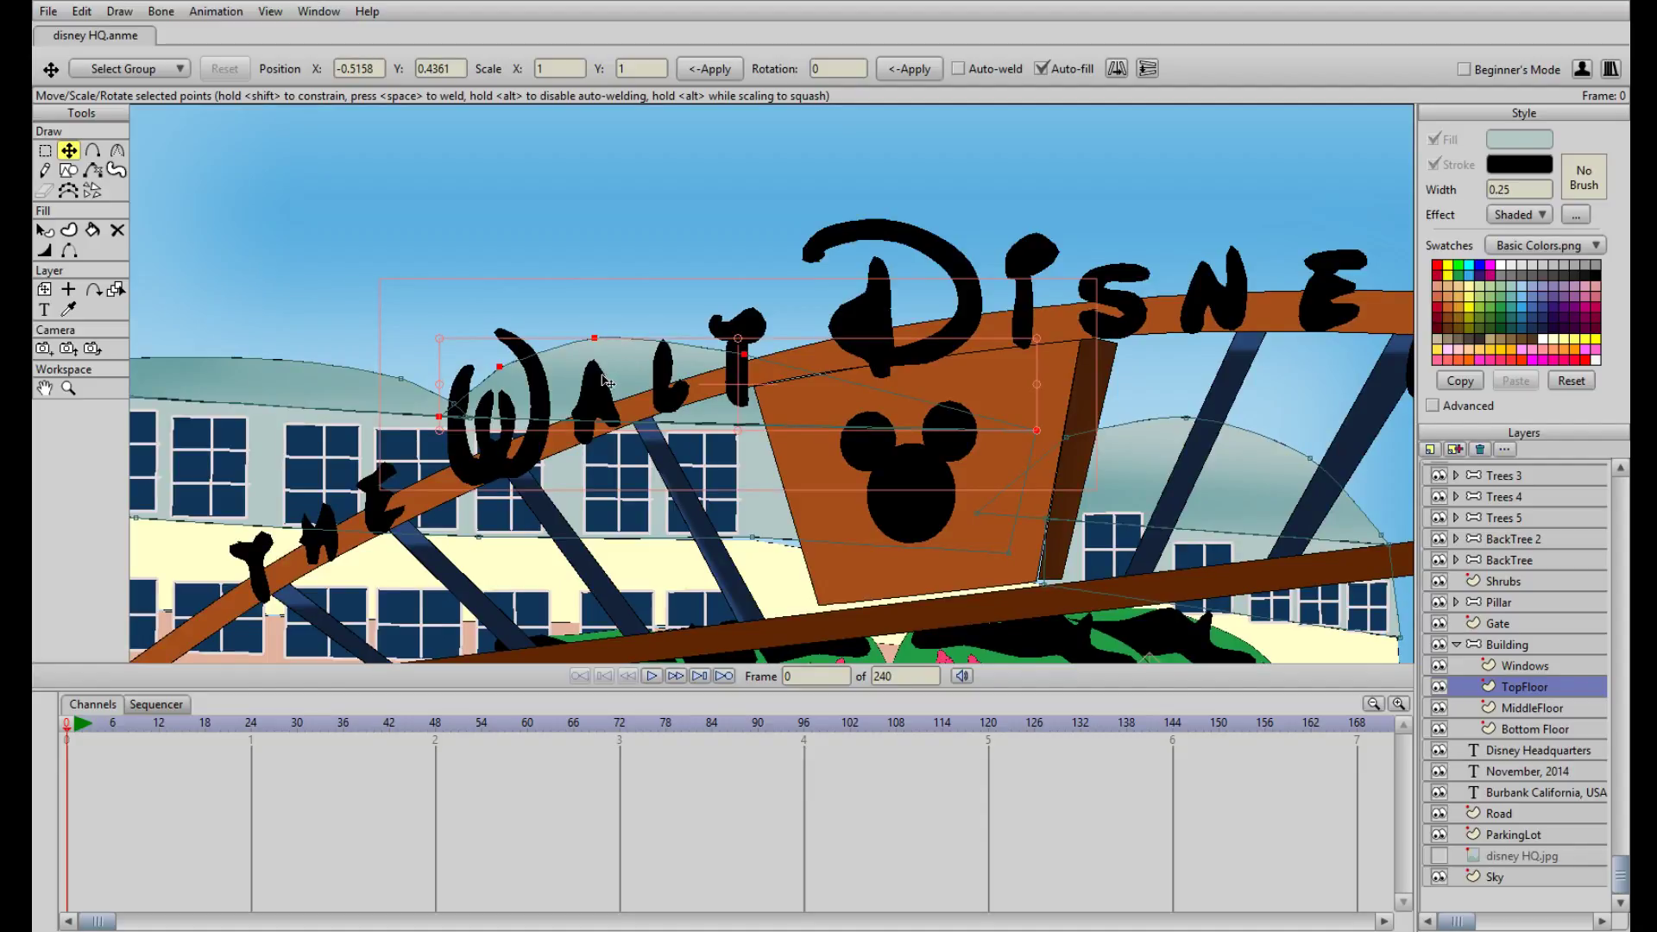
left_click(599, 341)
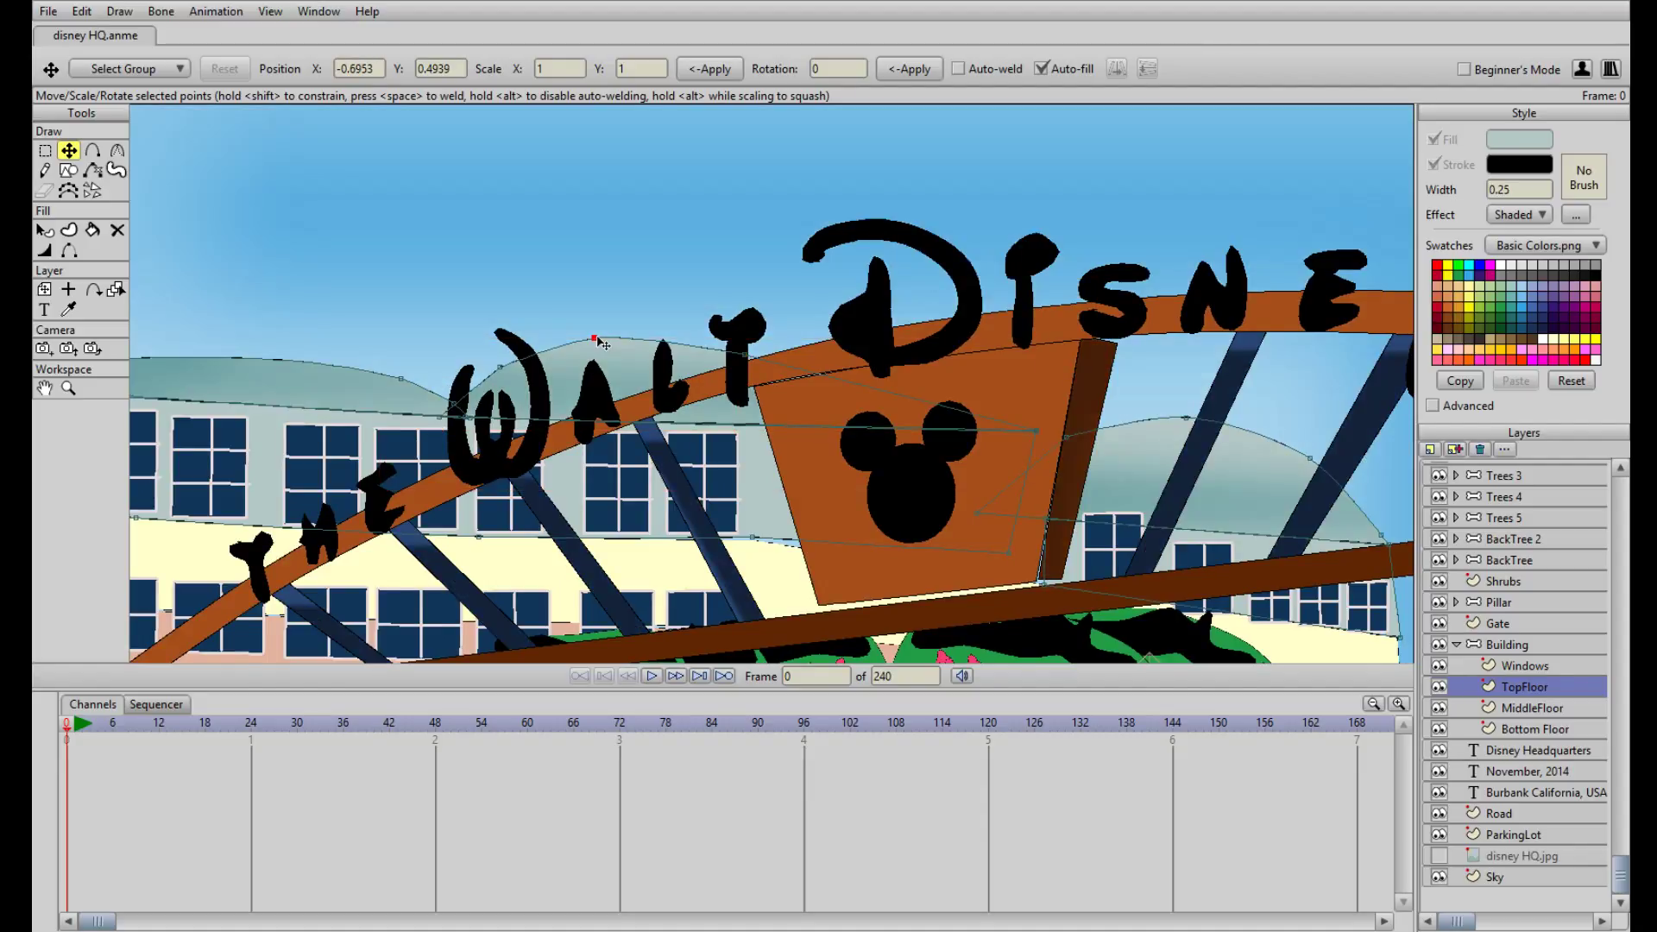
left_click_drag(738, 356, 892, 354)
left_click_drag(592, 345, 654, 337)
left_click_drag(493, 370, 507, 373)
left_click_drag(660, 326, 663, 320)
left_click_drag(878, 348, 881, 363)
left_click_drag(665, 324, 663, 326)
Reposition the outline points of the leftmost roof dome, including the valley where it meets the second dome
left_click_drag(485, 321, 750, 324)
left_click_drag(662, 380, 726, 408)
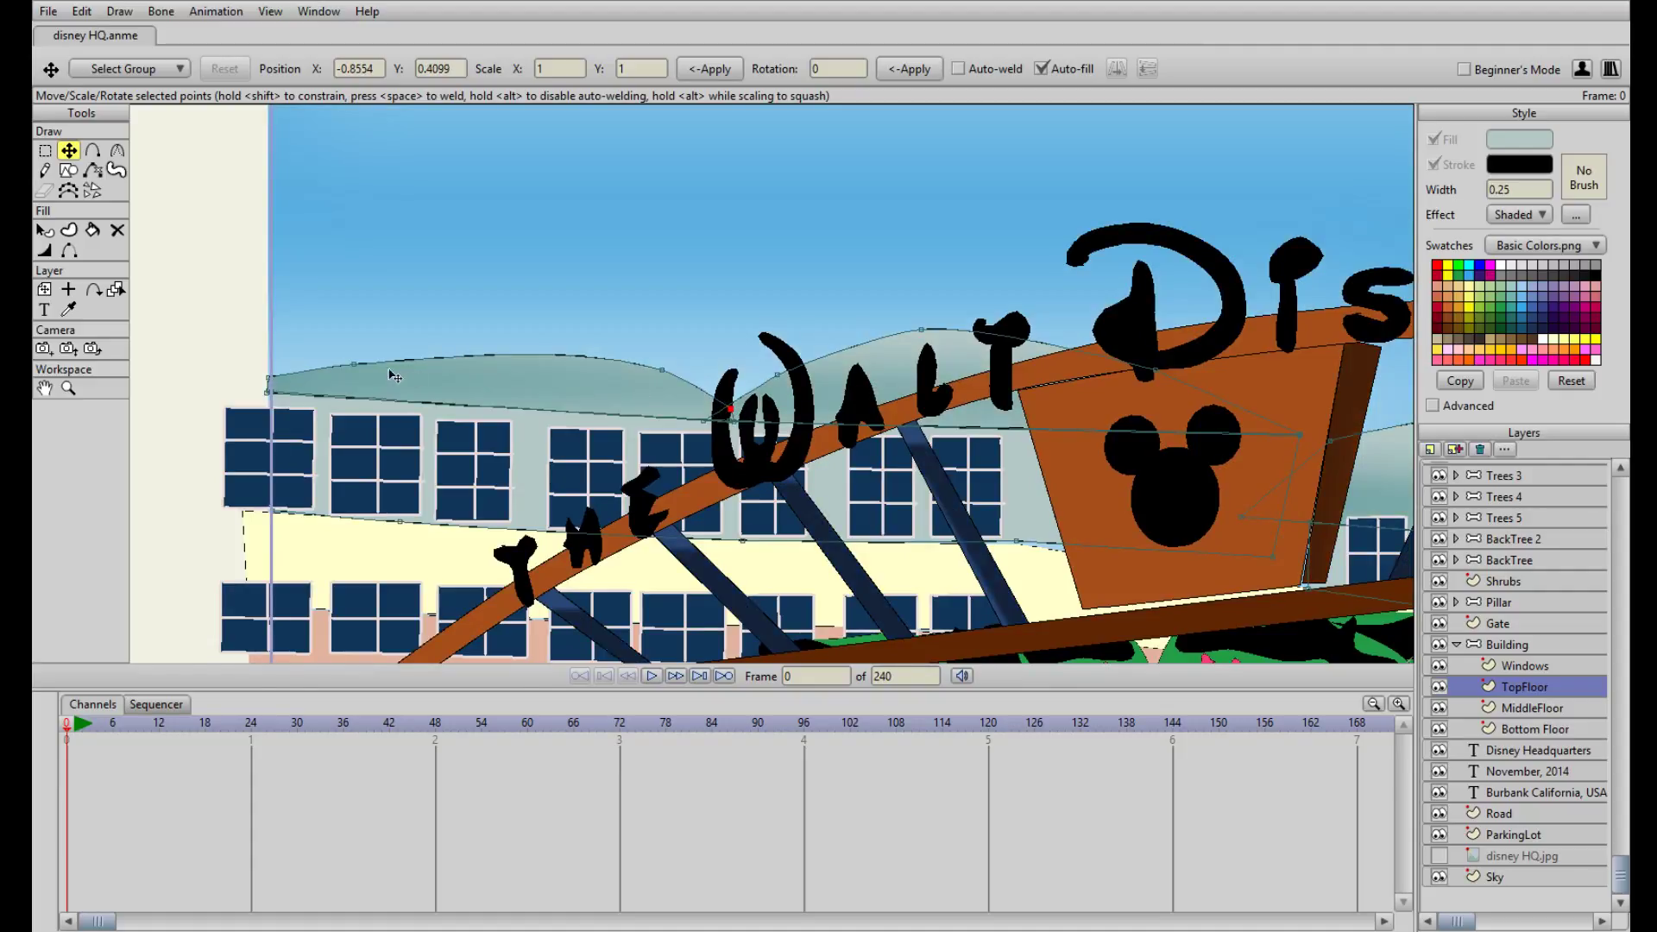
left_click_drag(353, 364, 315, 353)
left_click_drag(663, 371, 663, 366)
scroll(692, 372, "down", 7)
scroll(867, 434, "up", 1)
scroll(875, 442, "up", 5)
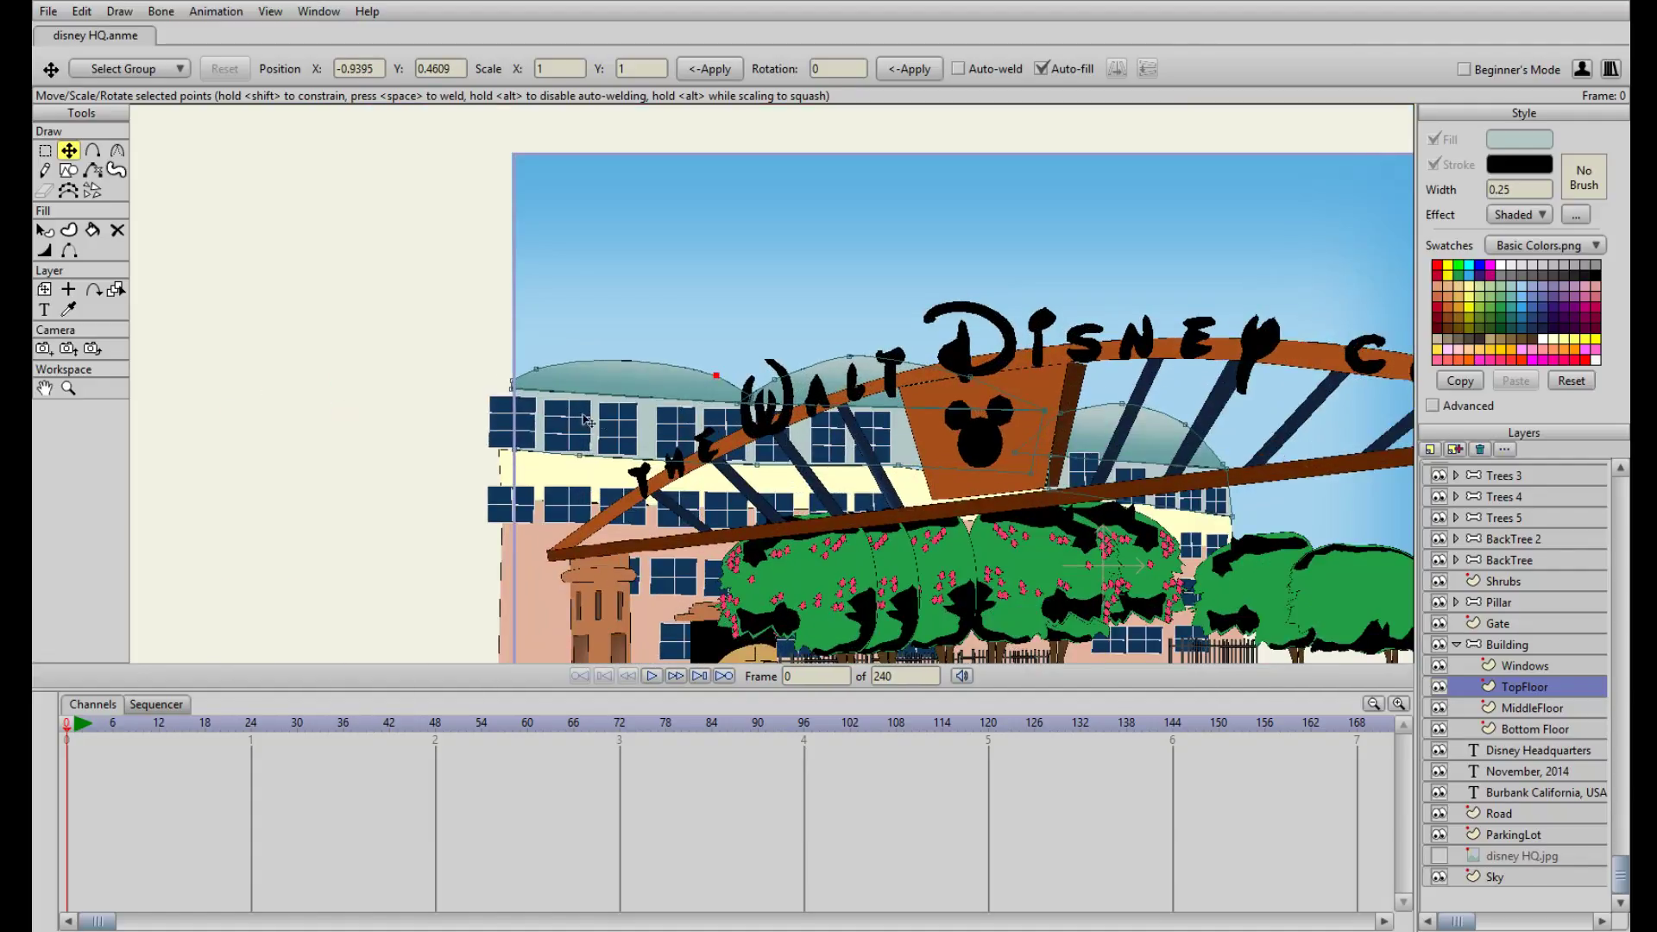
Fine-tune the crest of the dome behind the word Walt and smooth the curve point on its left slope
scroll(981, 455, "down", 5)
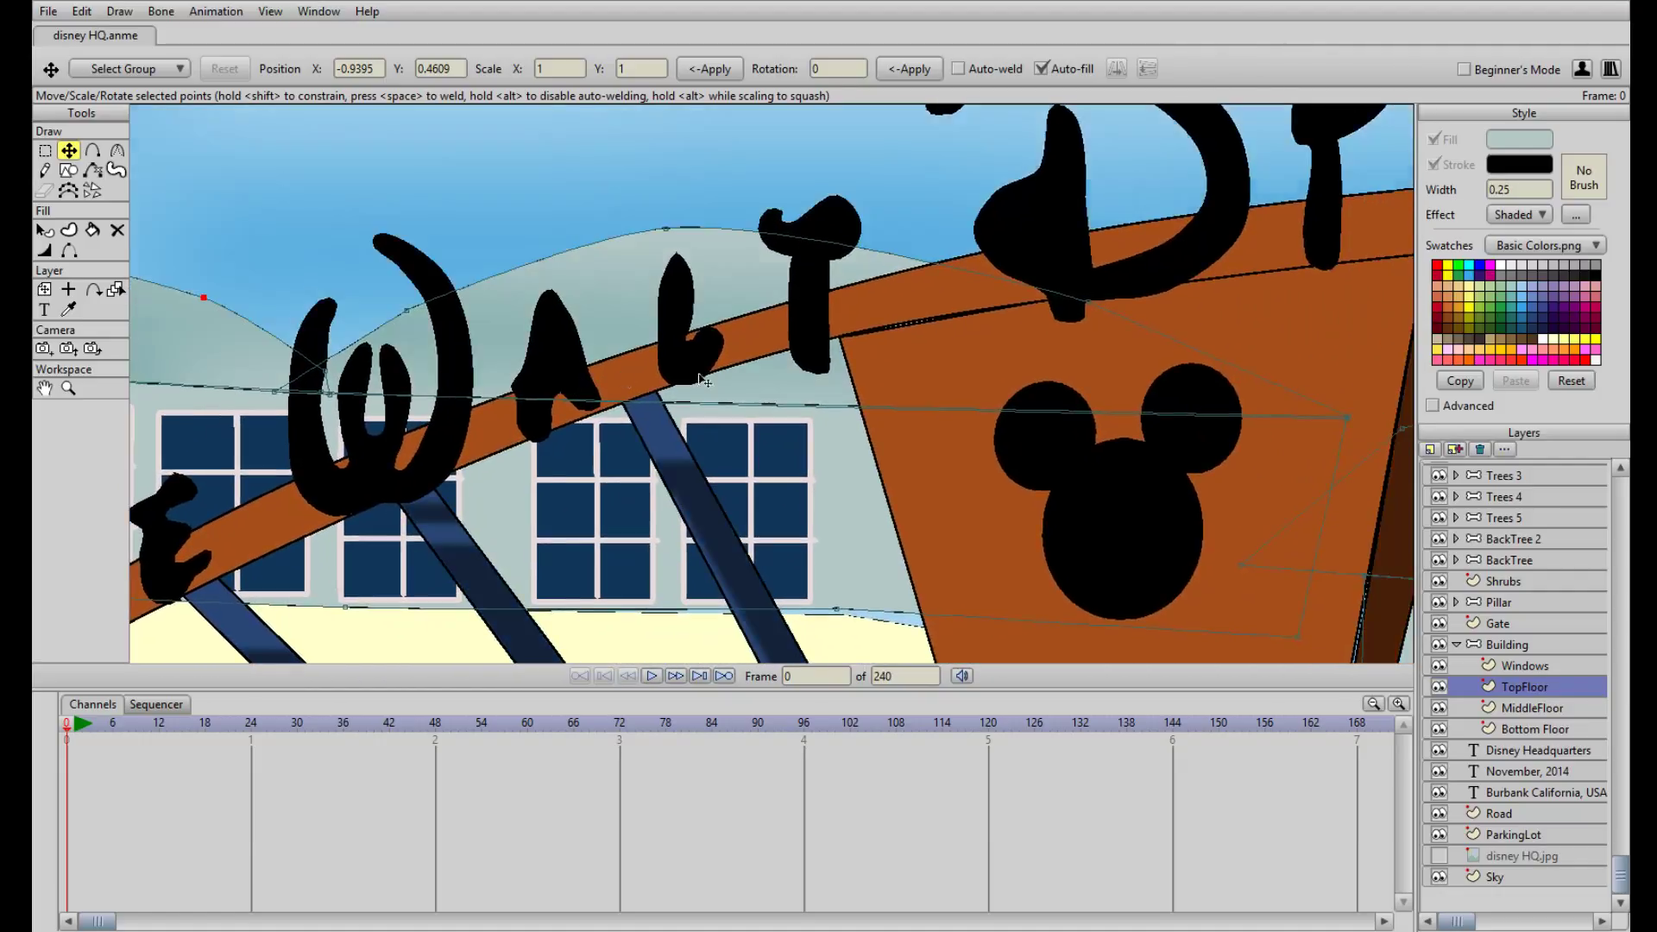
scroll(1055, 466, "up", 3)
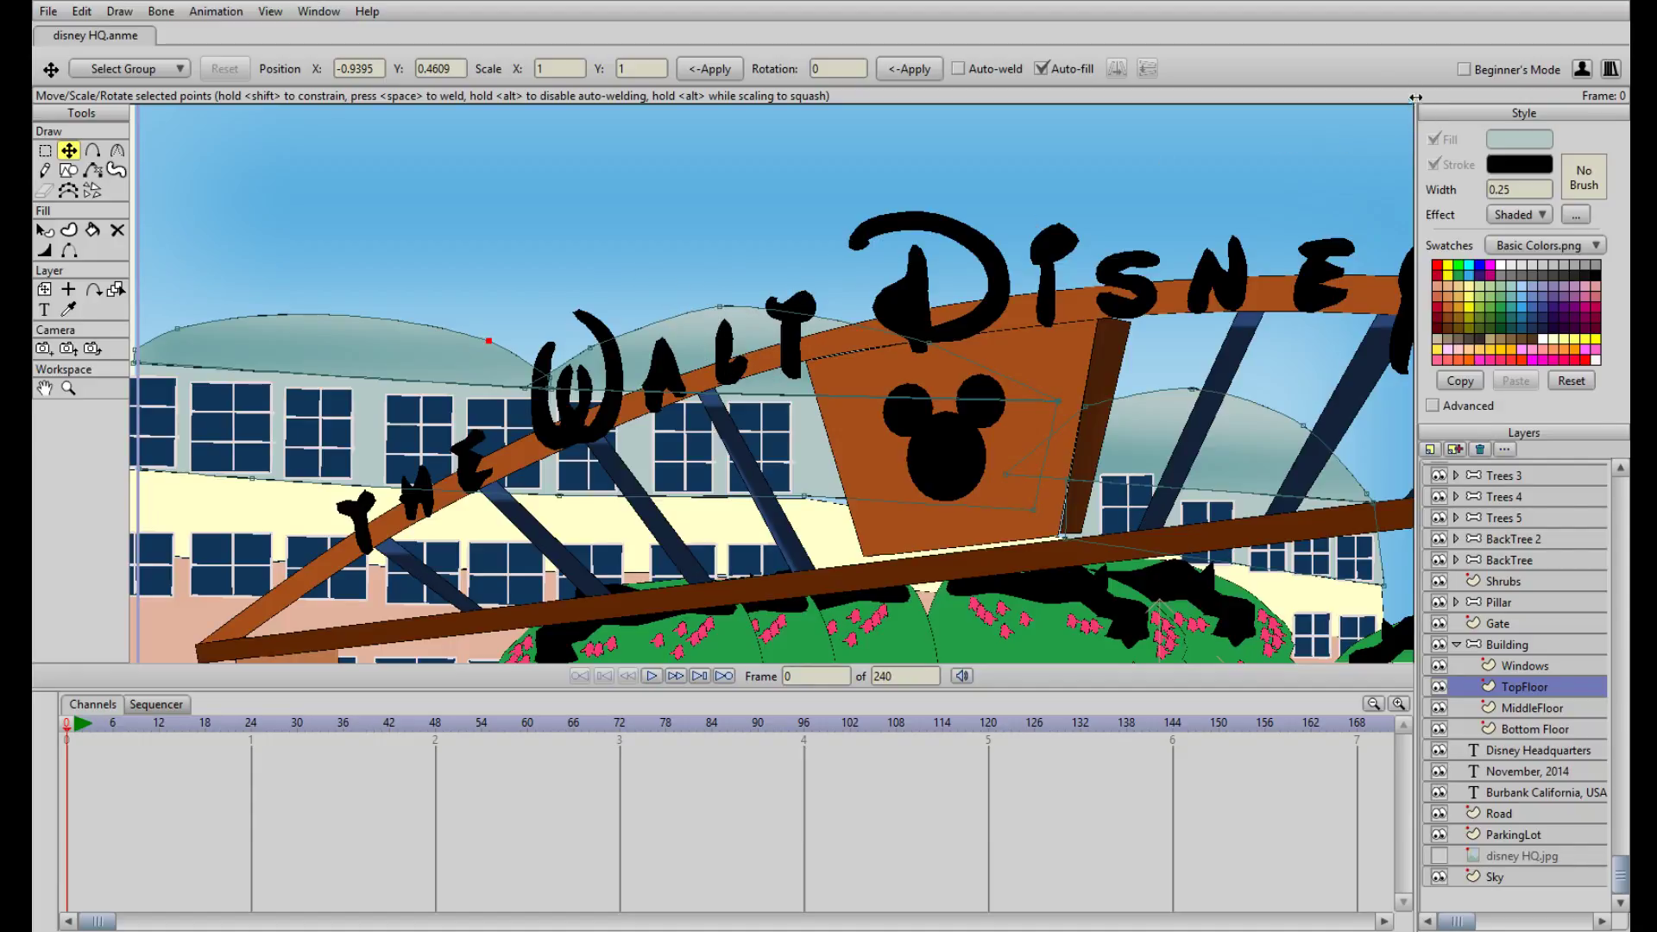
scroll(768, 276, "up", 3)
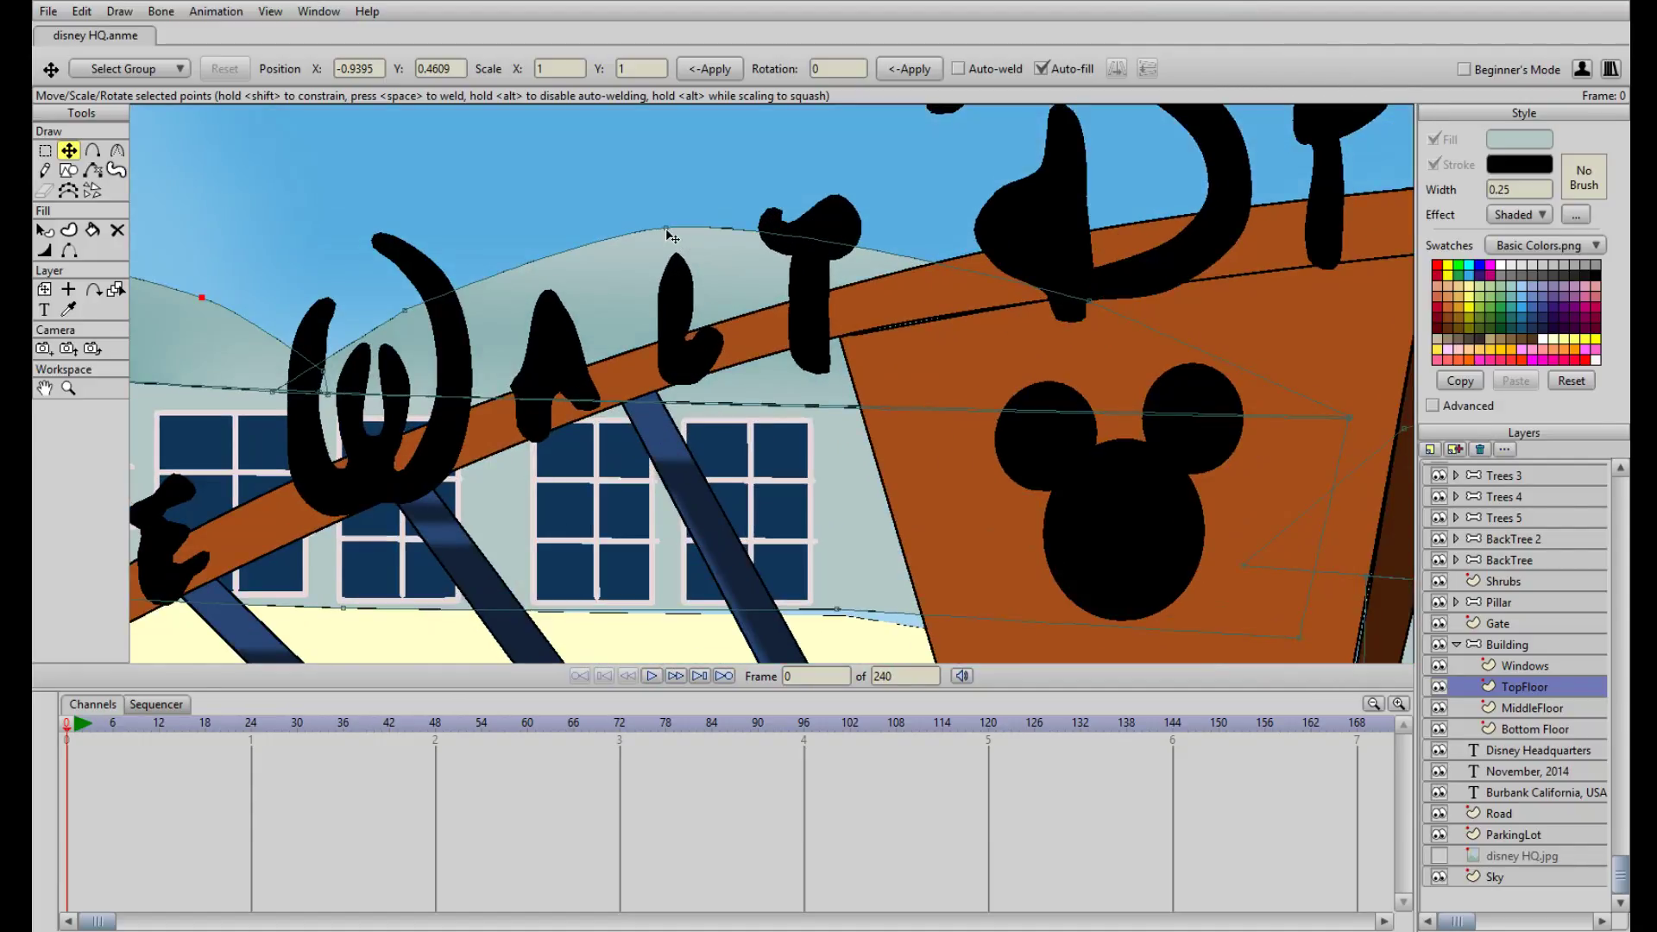
left_click_drag(666, 230, 677, 231)
left_click(405, 309)
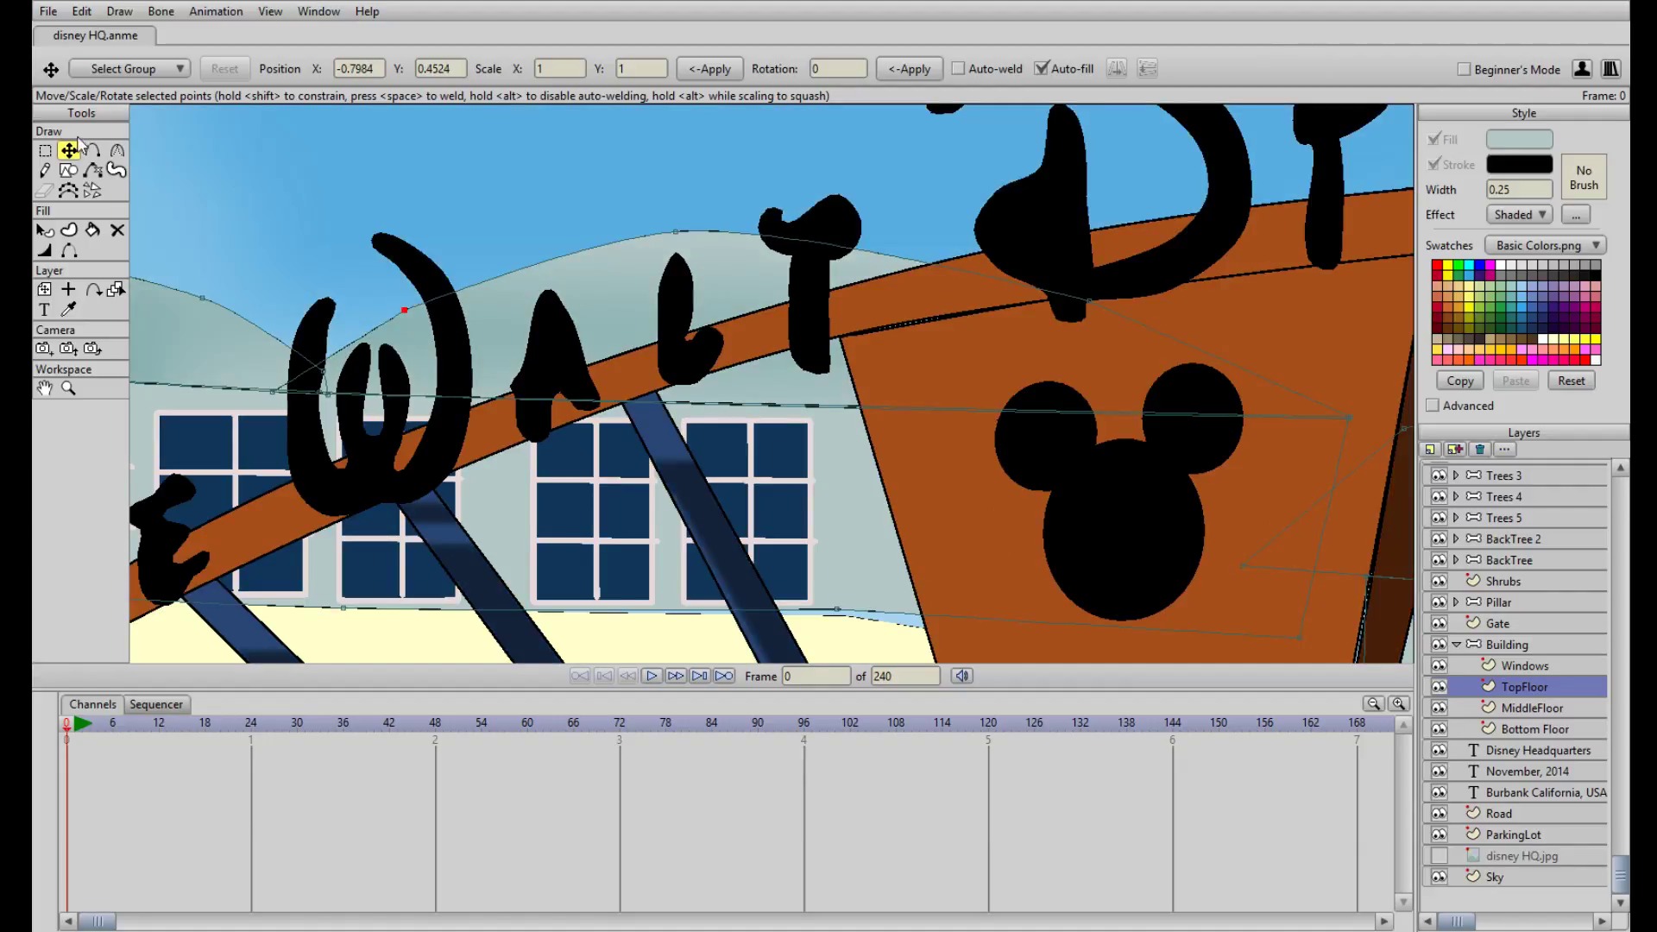
left_click(117, 150)
left_click(248, 74)
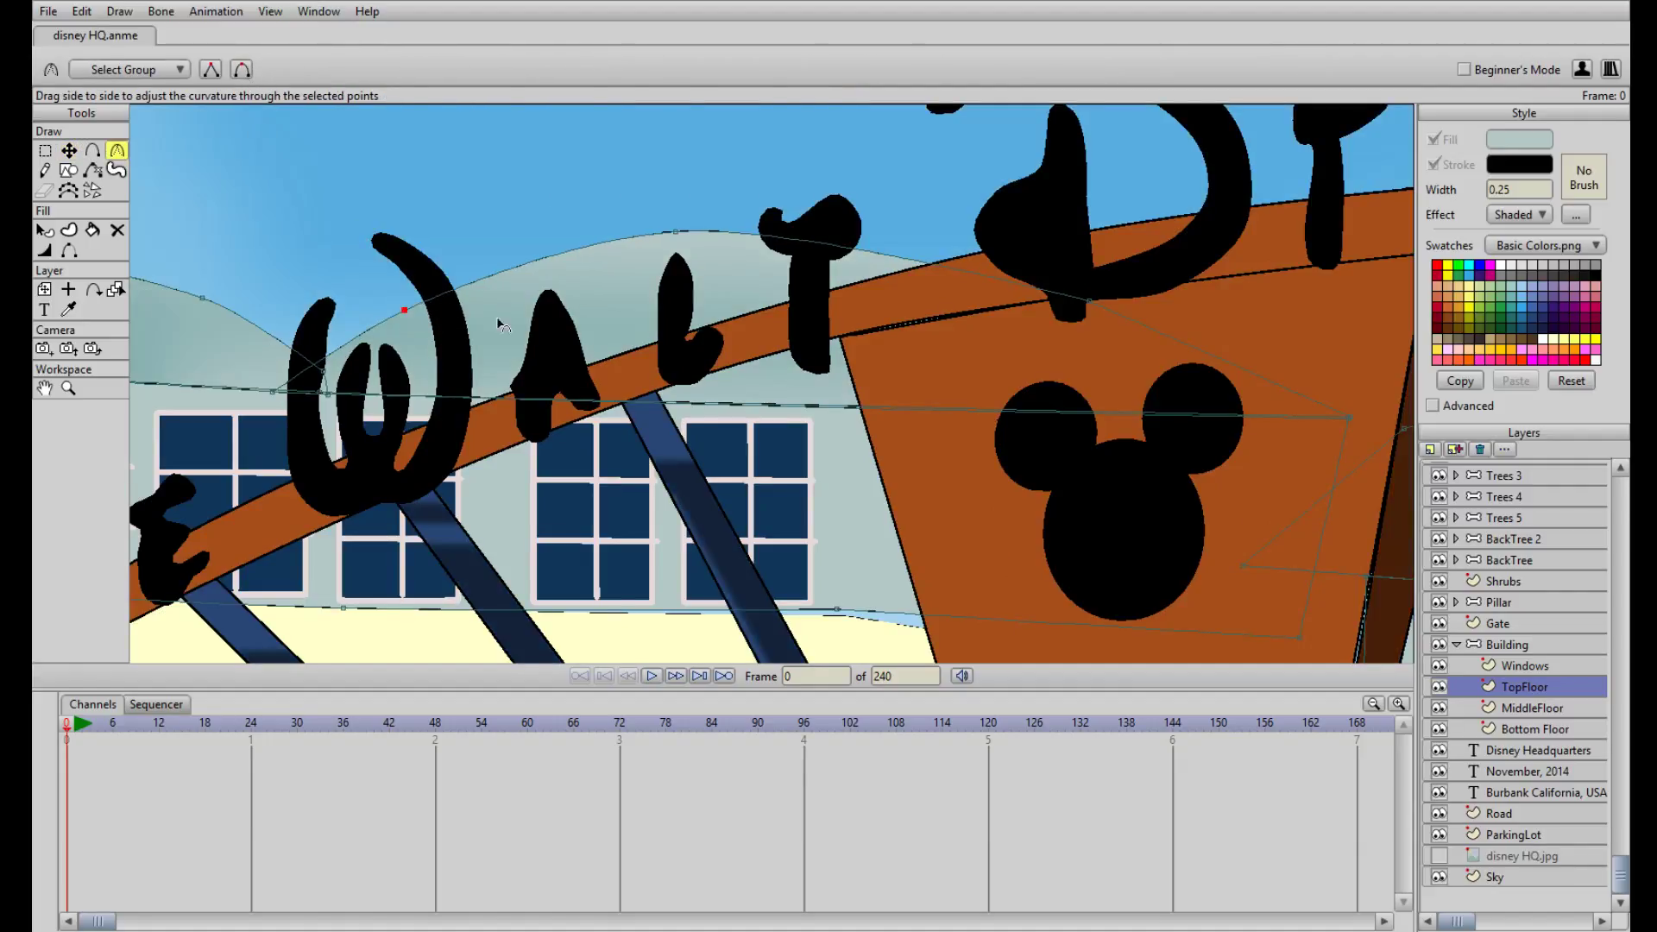
key("t")
left_click_drag(676, 231, 676, 233)
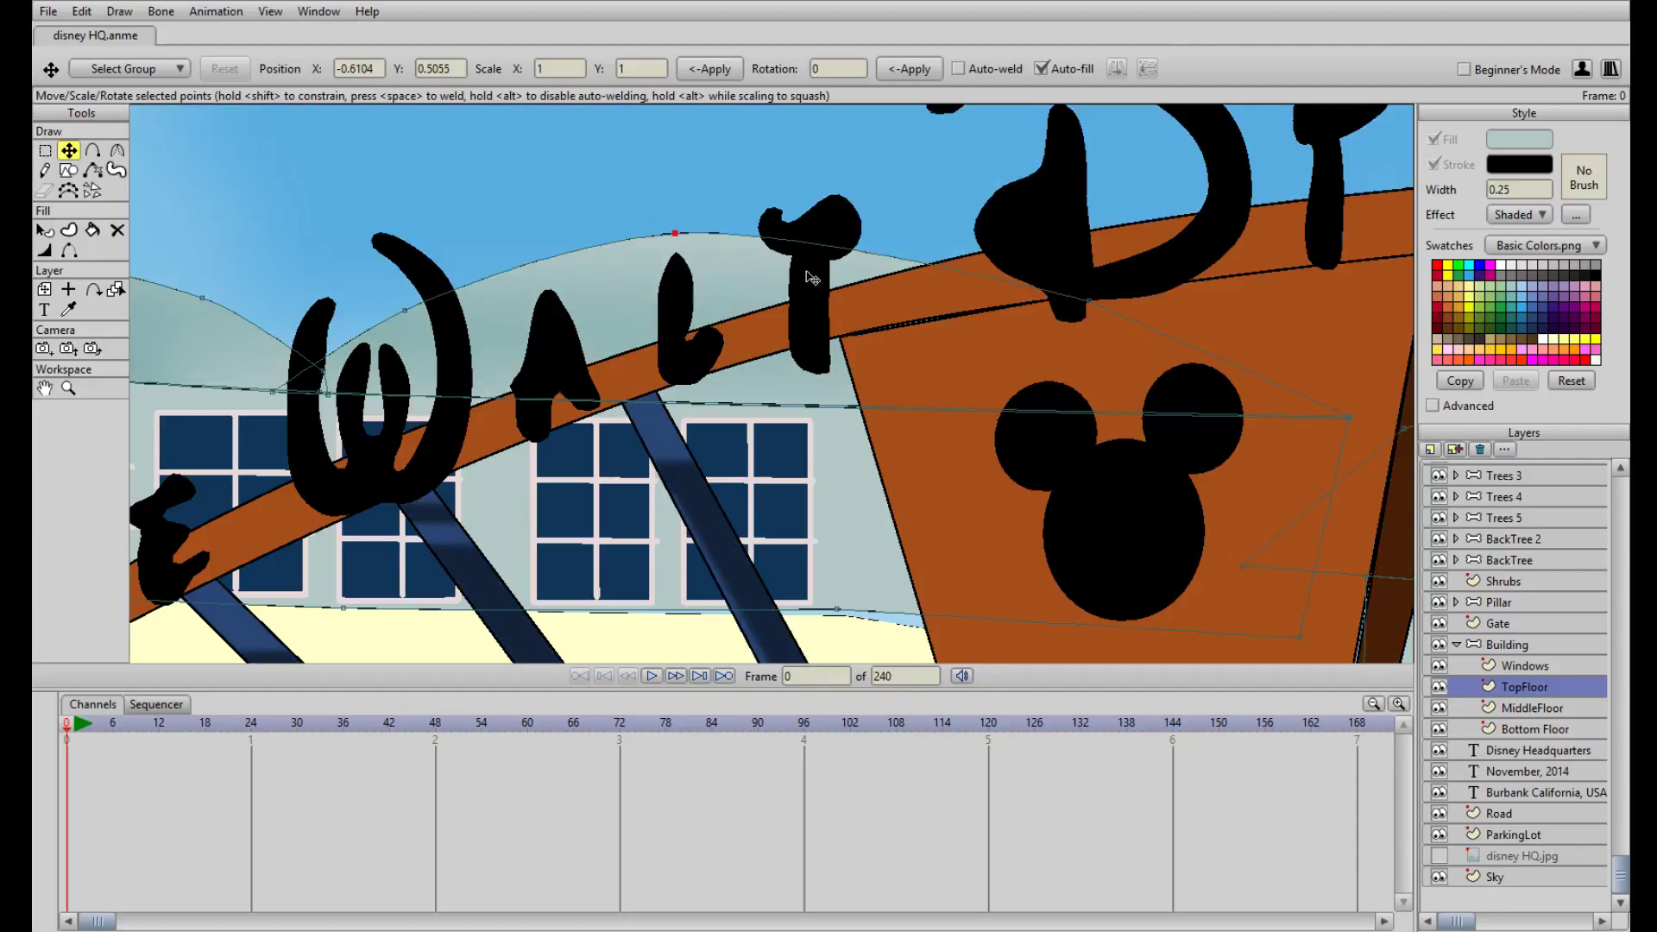
scroll(812, 276, "down", 3)
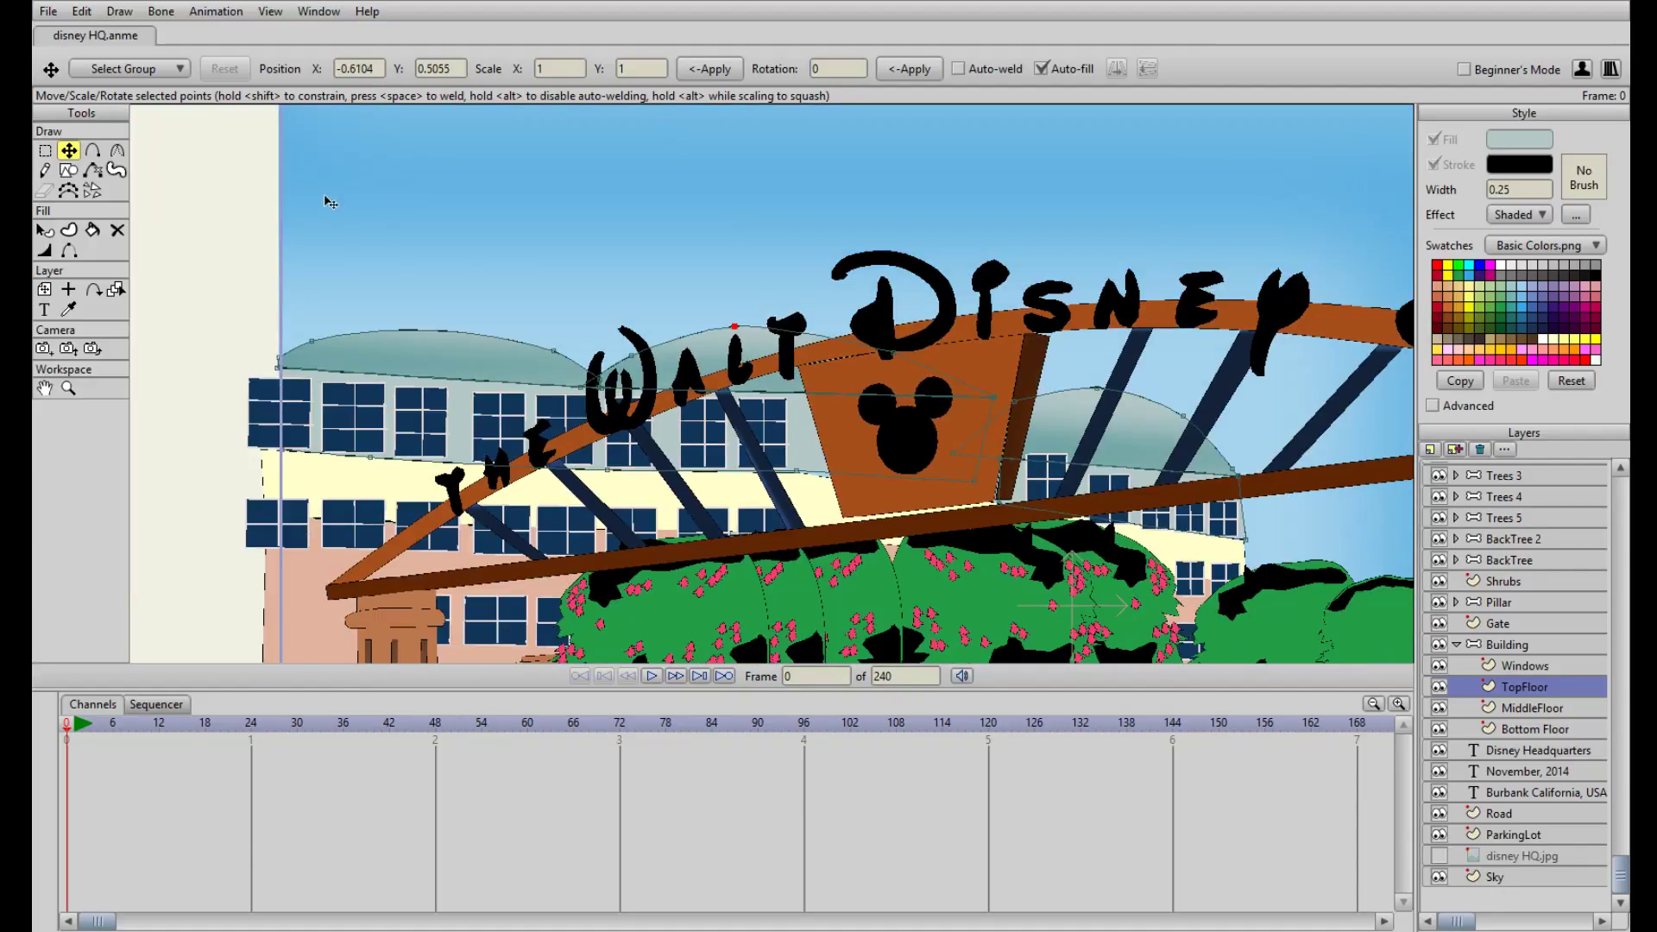
scroll(649, 278, "up", 3)
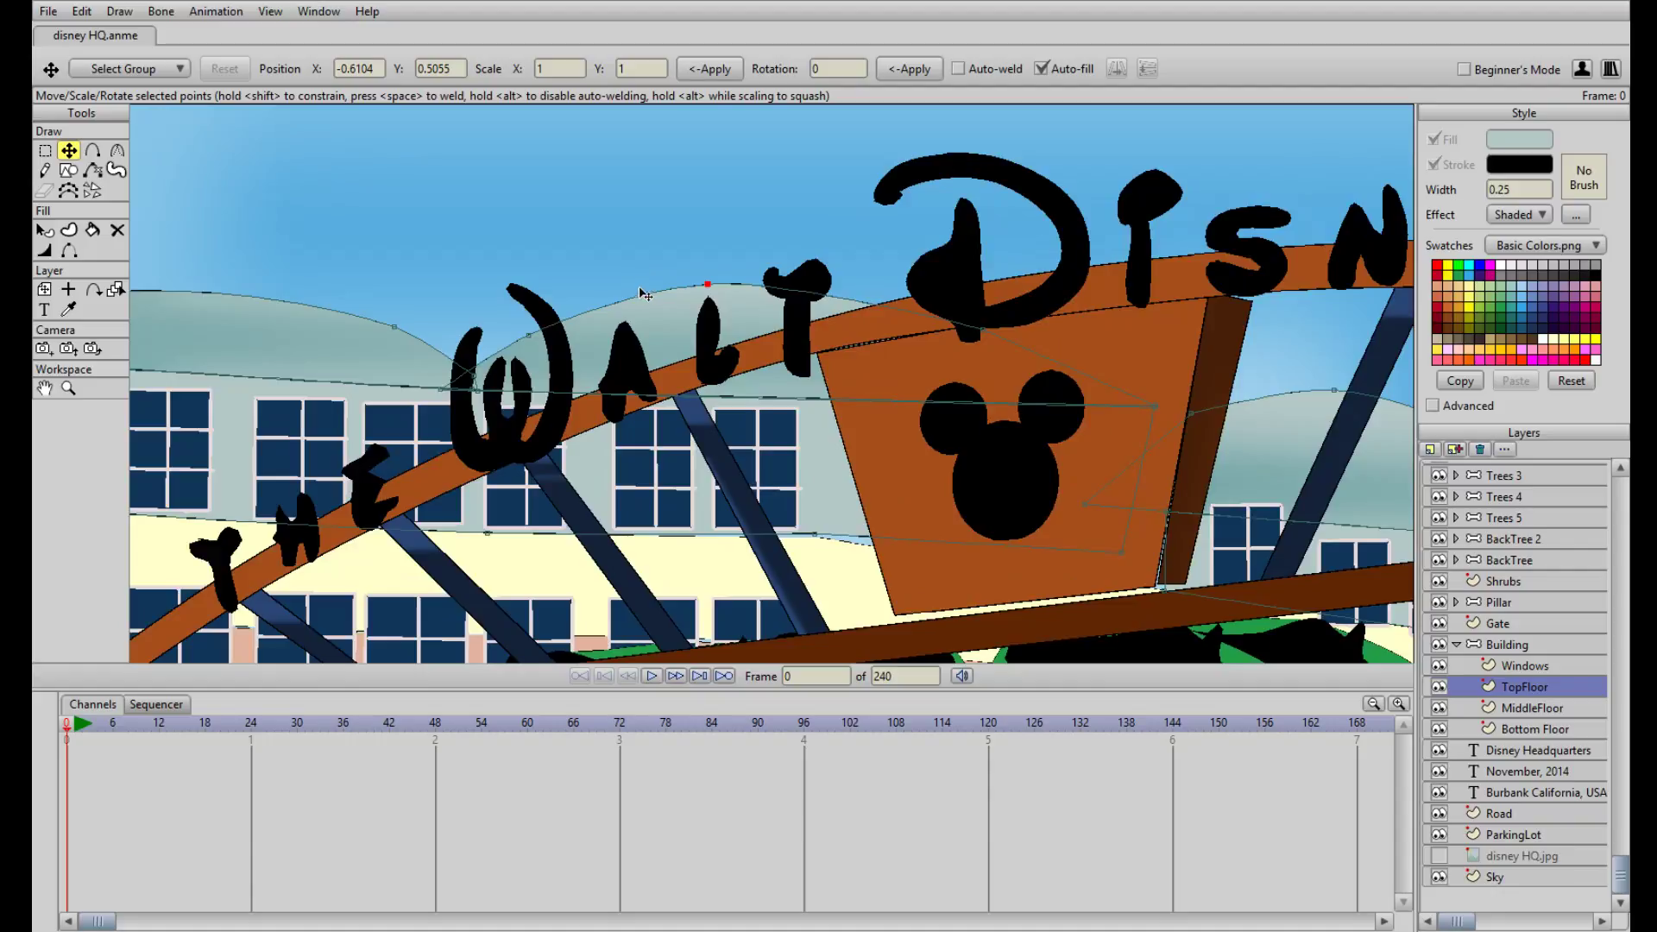
scroll(980, 371, "down", 3)
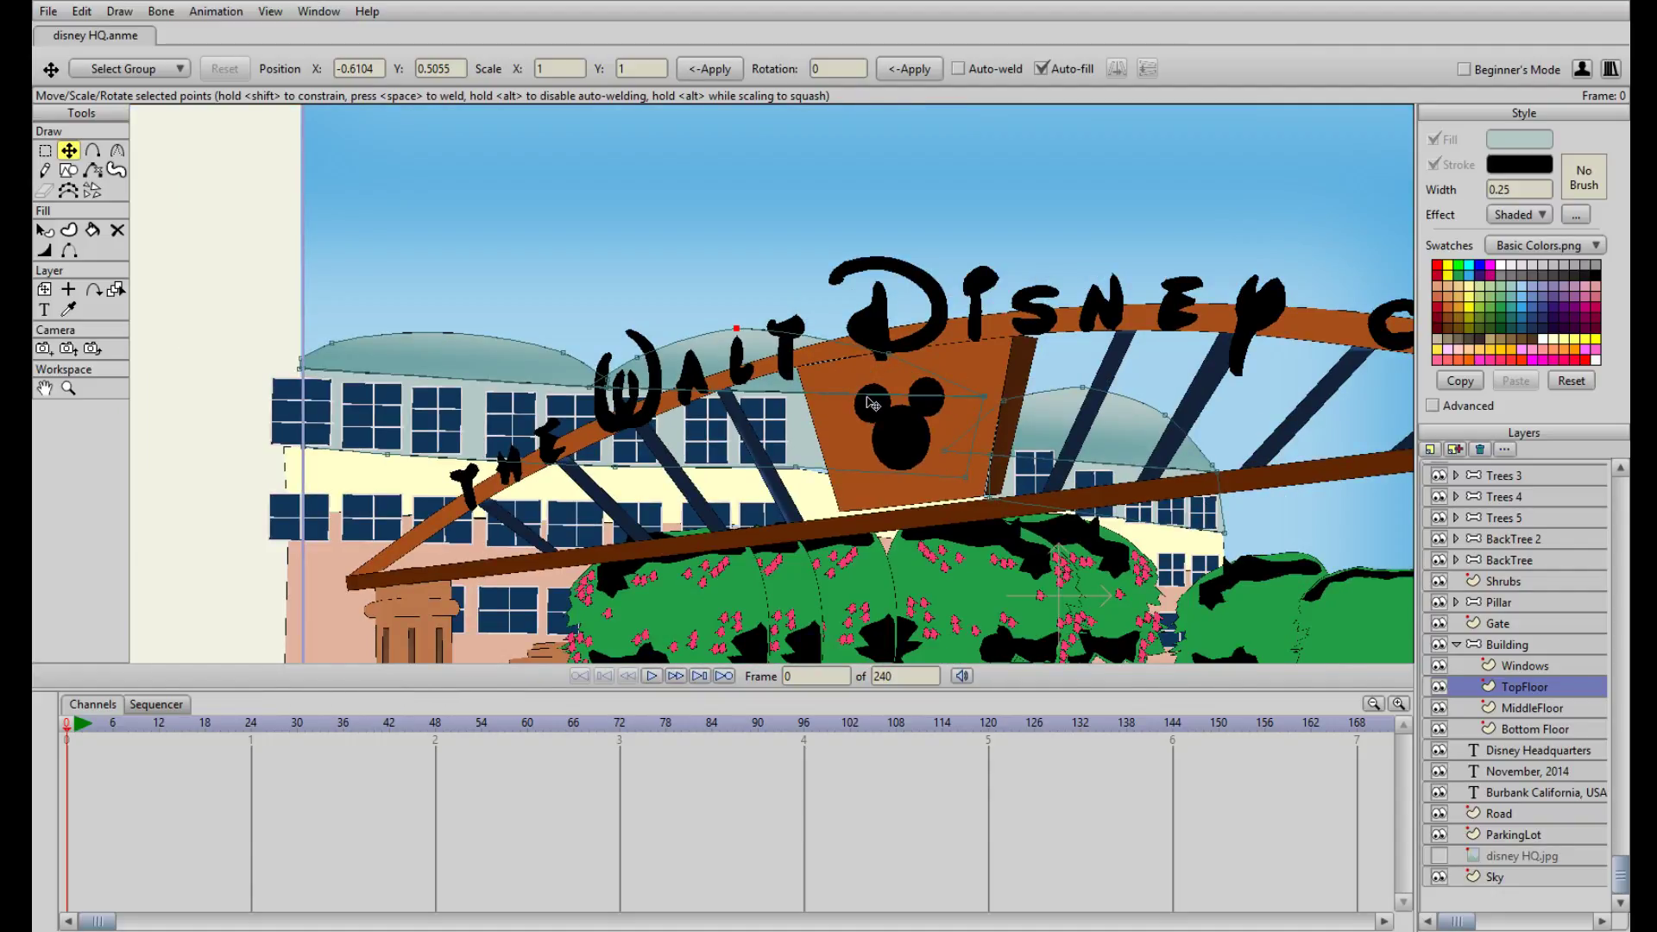
Show the disney HQ.jpg photo layer and briefly hide the Building group to compare the lower building with the photo
left_click_drag(960, 483, 749, 371)
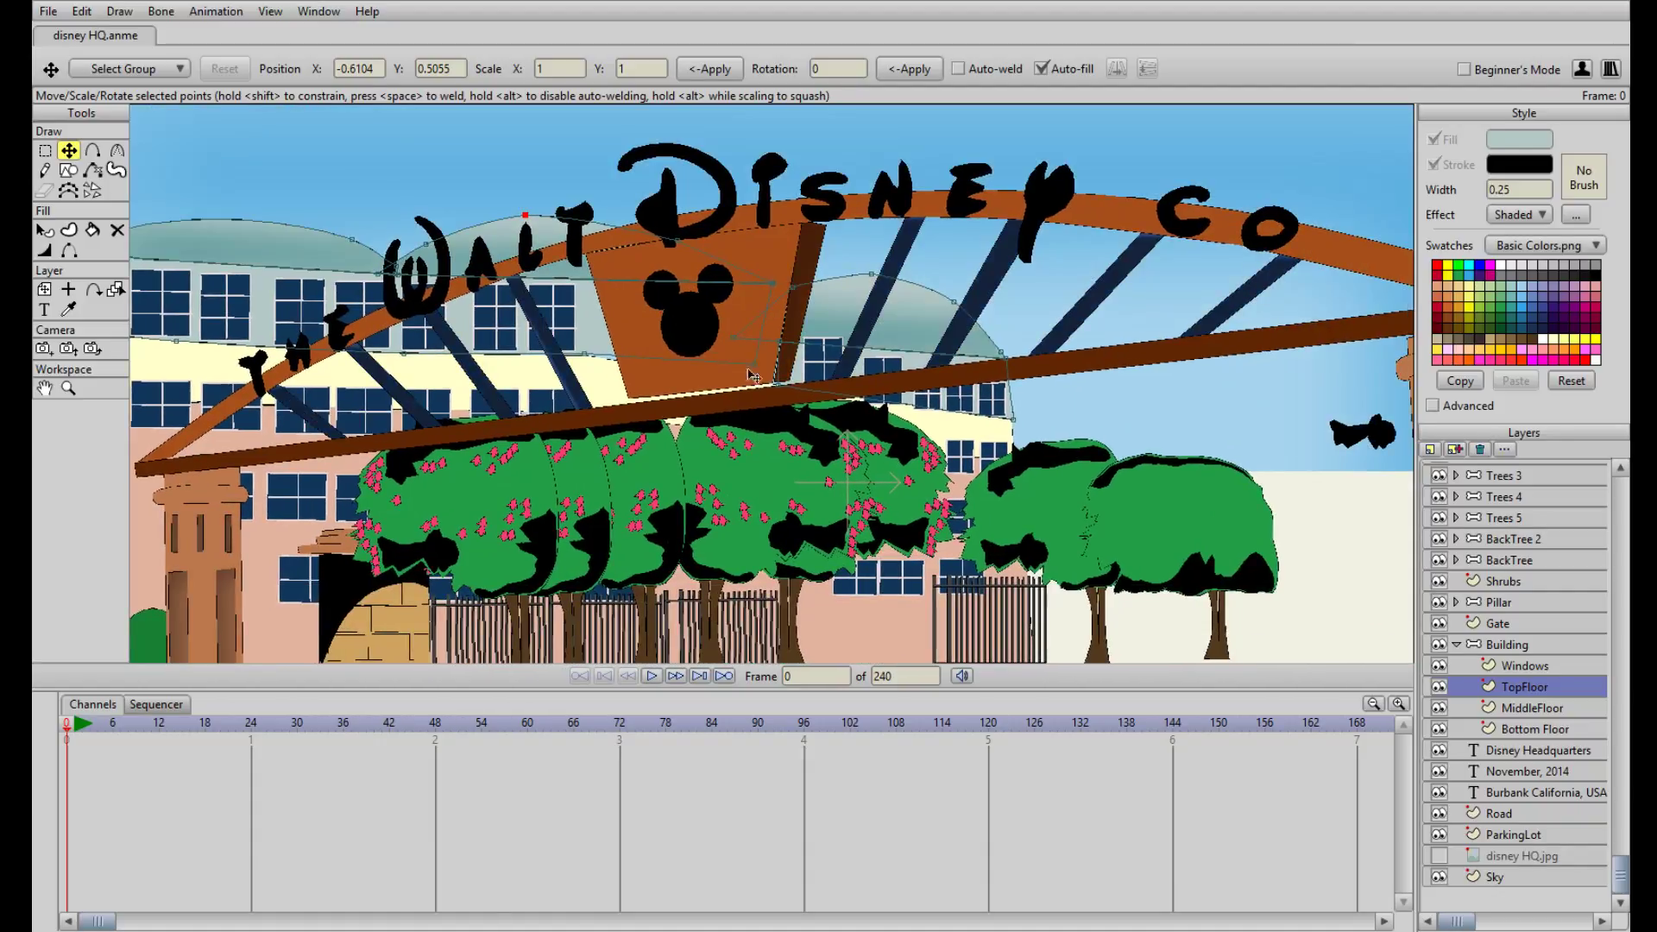
left_click_drag(561, 455, 752, 281)
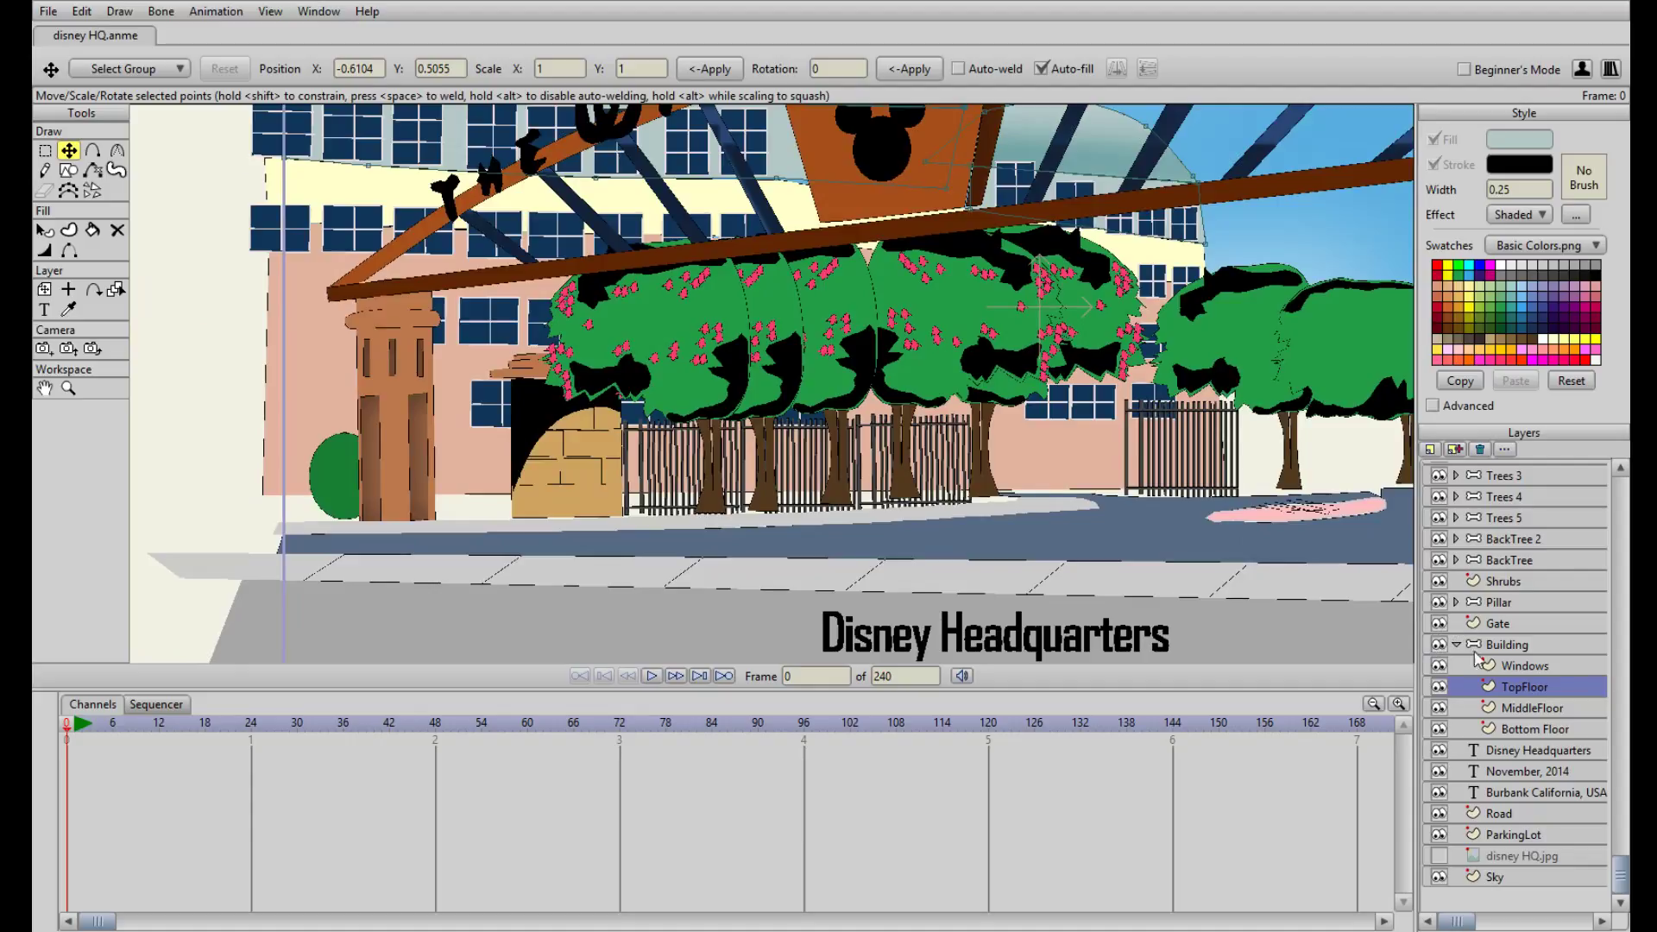
left_click(1438, 645)
left_click(1439, 645)
left_click(1441, 855)
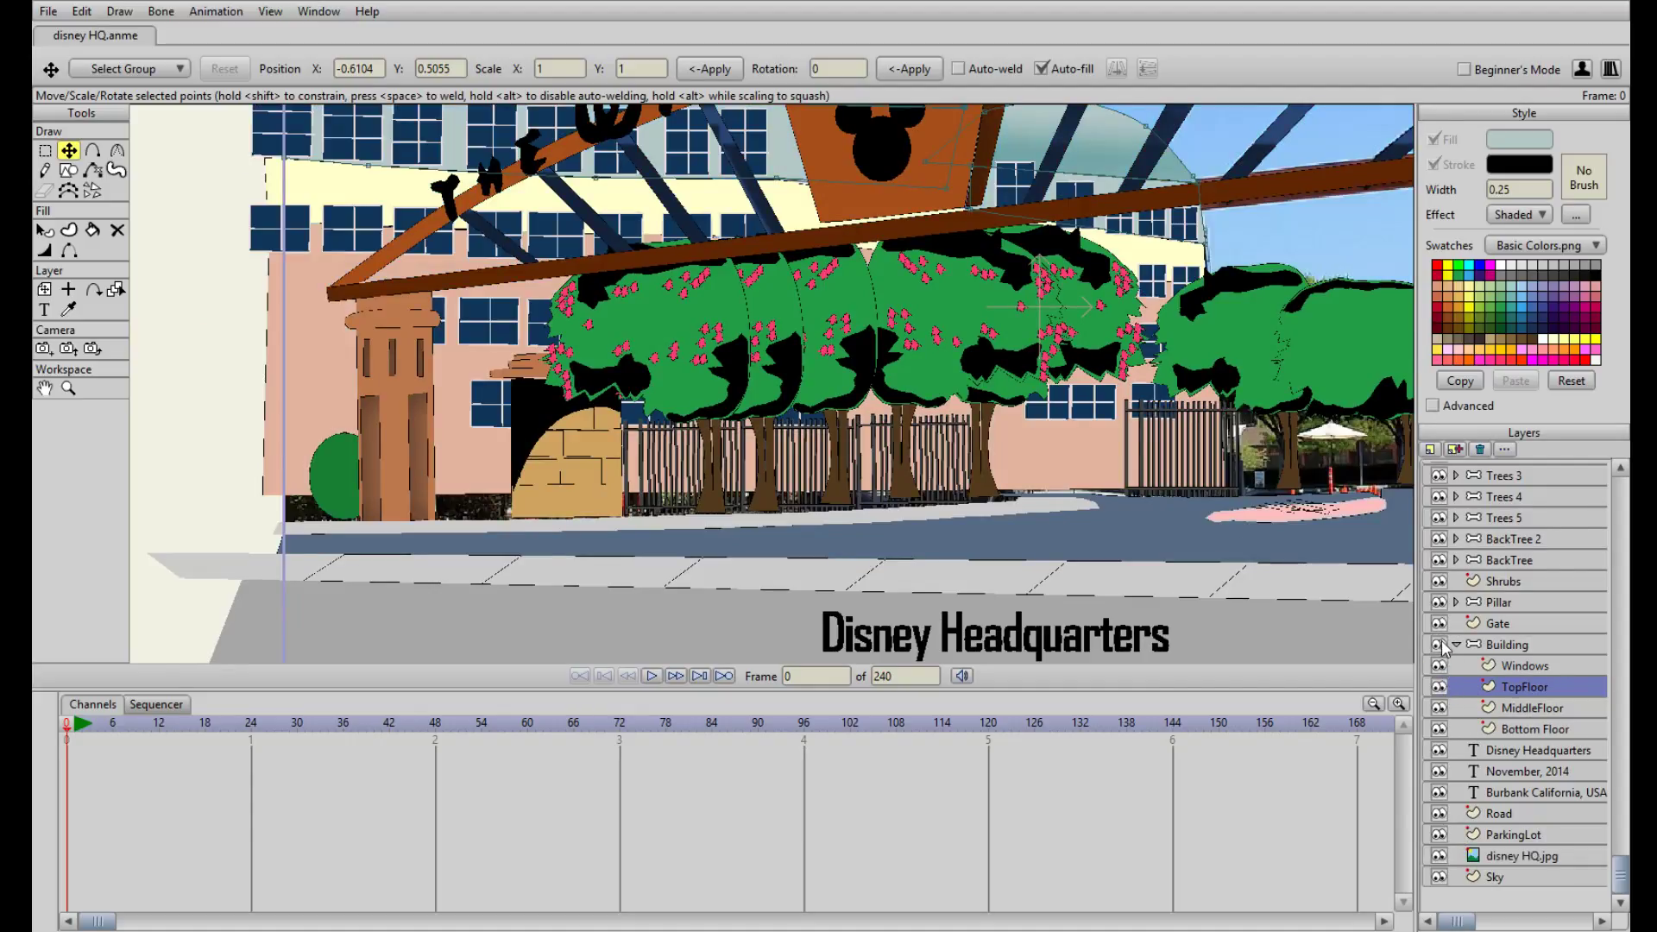
left_click(1438, 646)
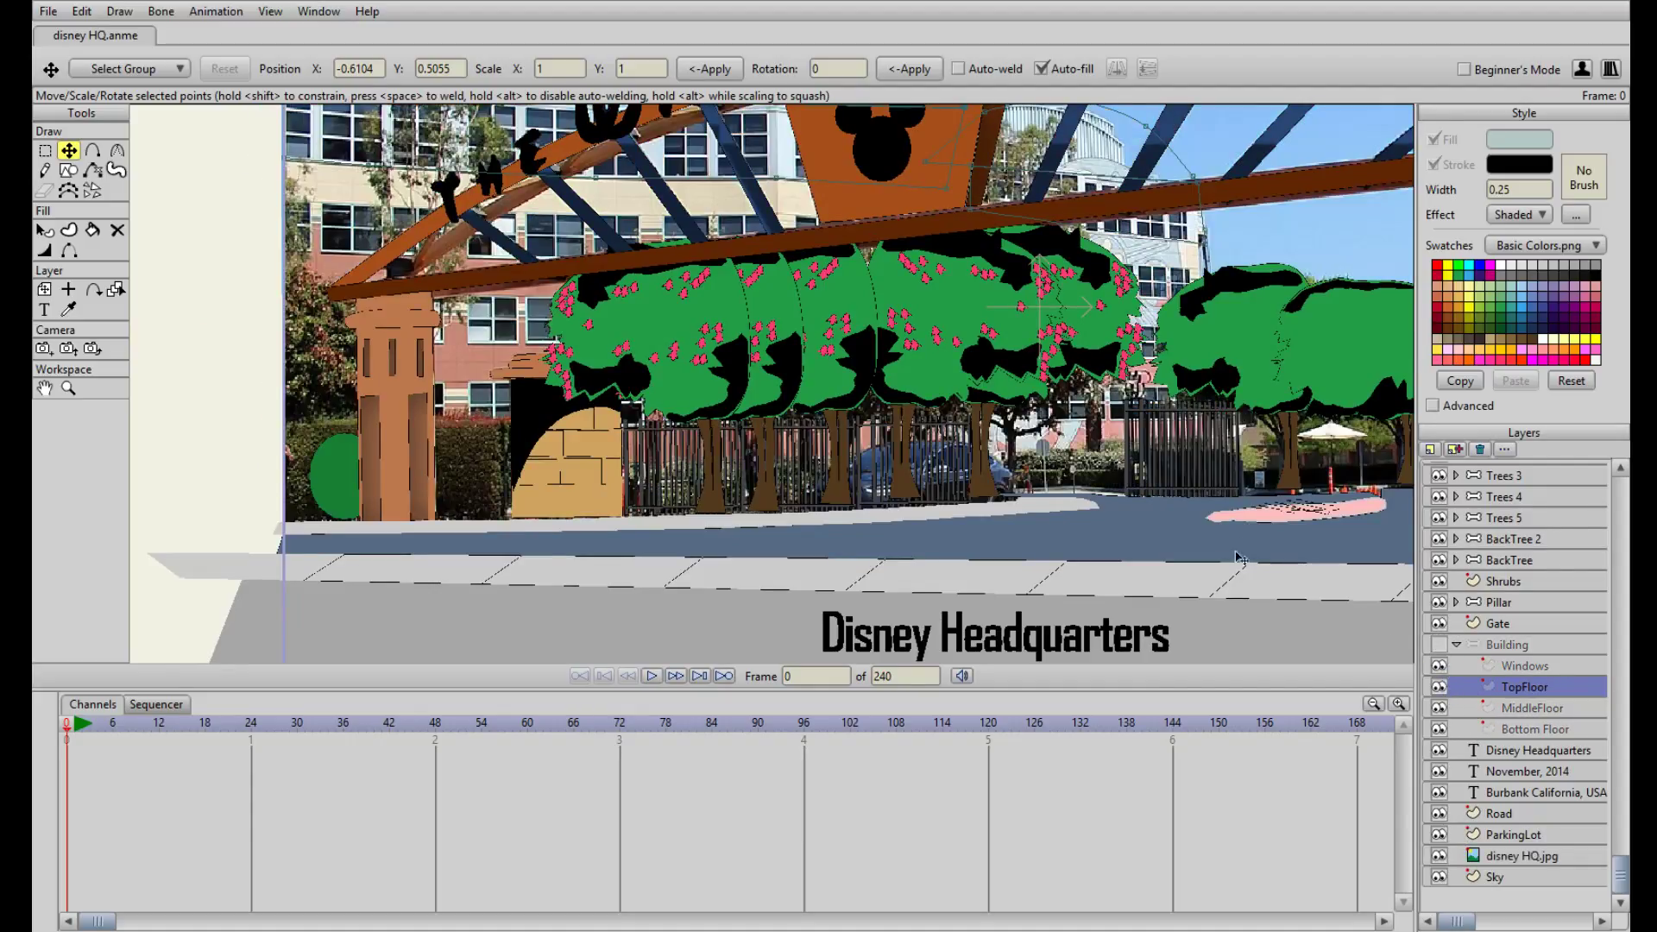
left_click(1438, 646)
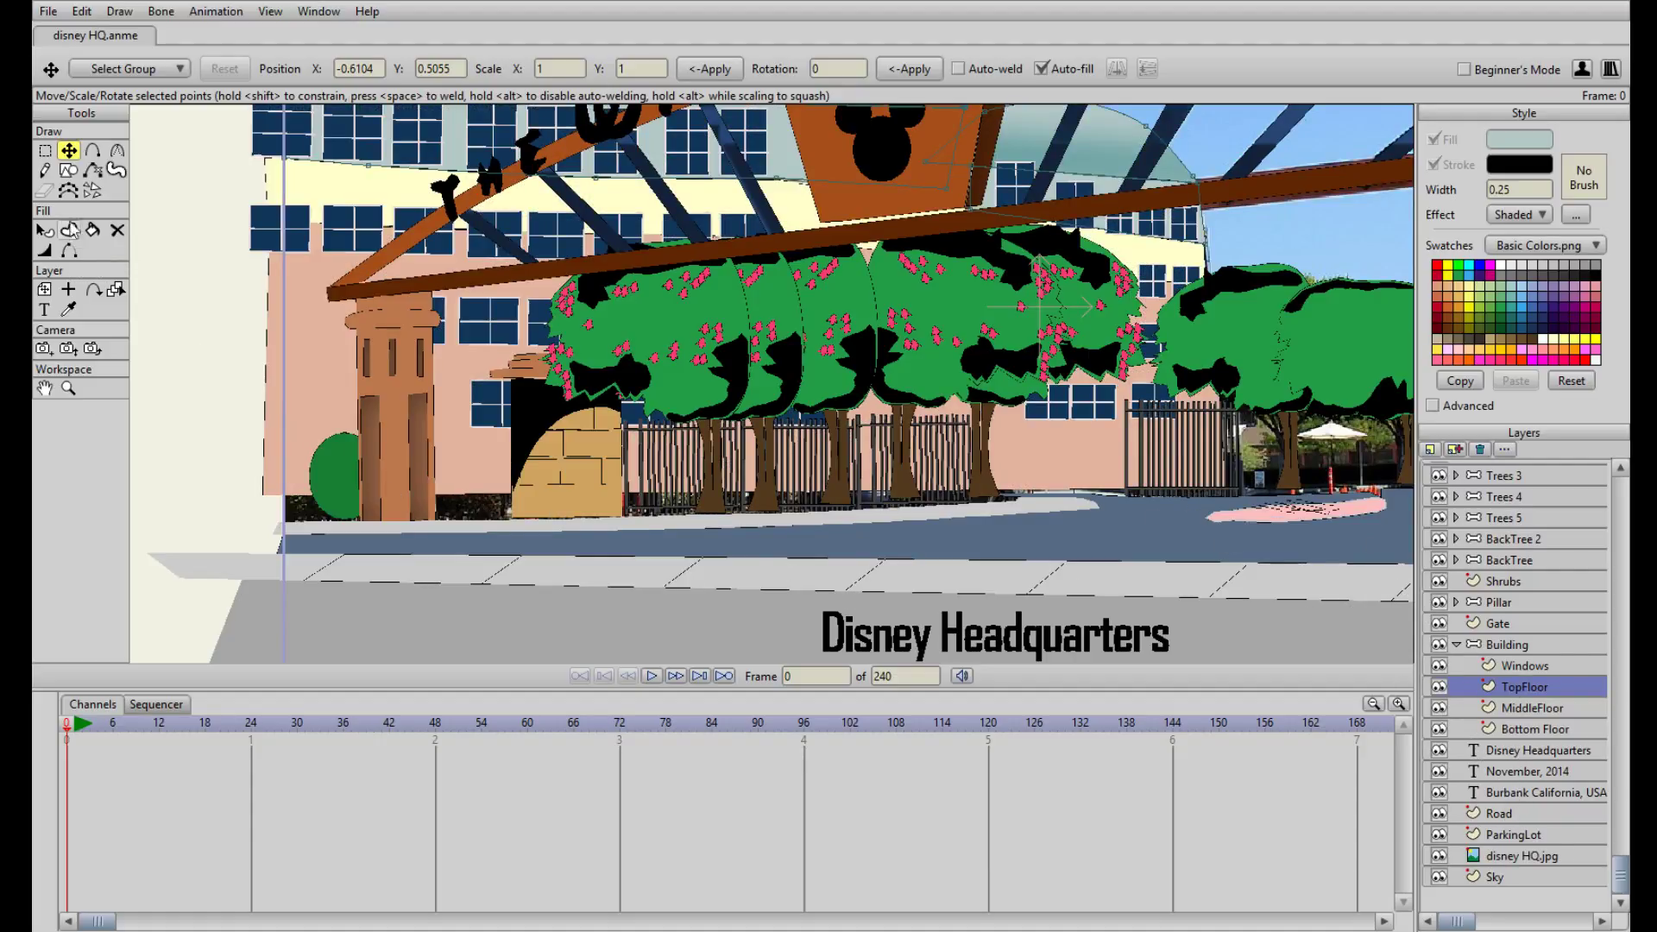
Try out a rectangle beside the building with the bottom floor's peach fill and a Shaded effect, and delete it
left_click(69, 170)
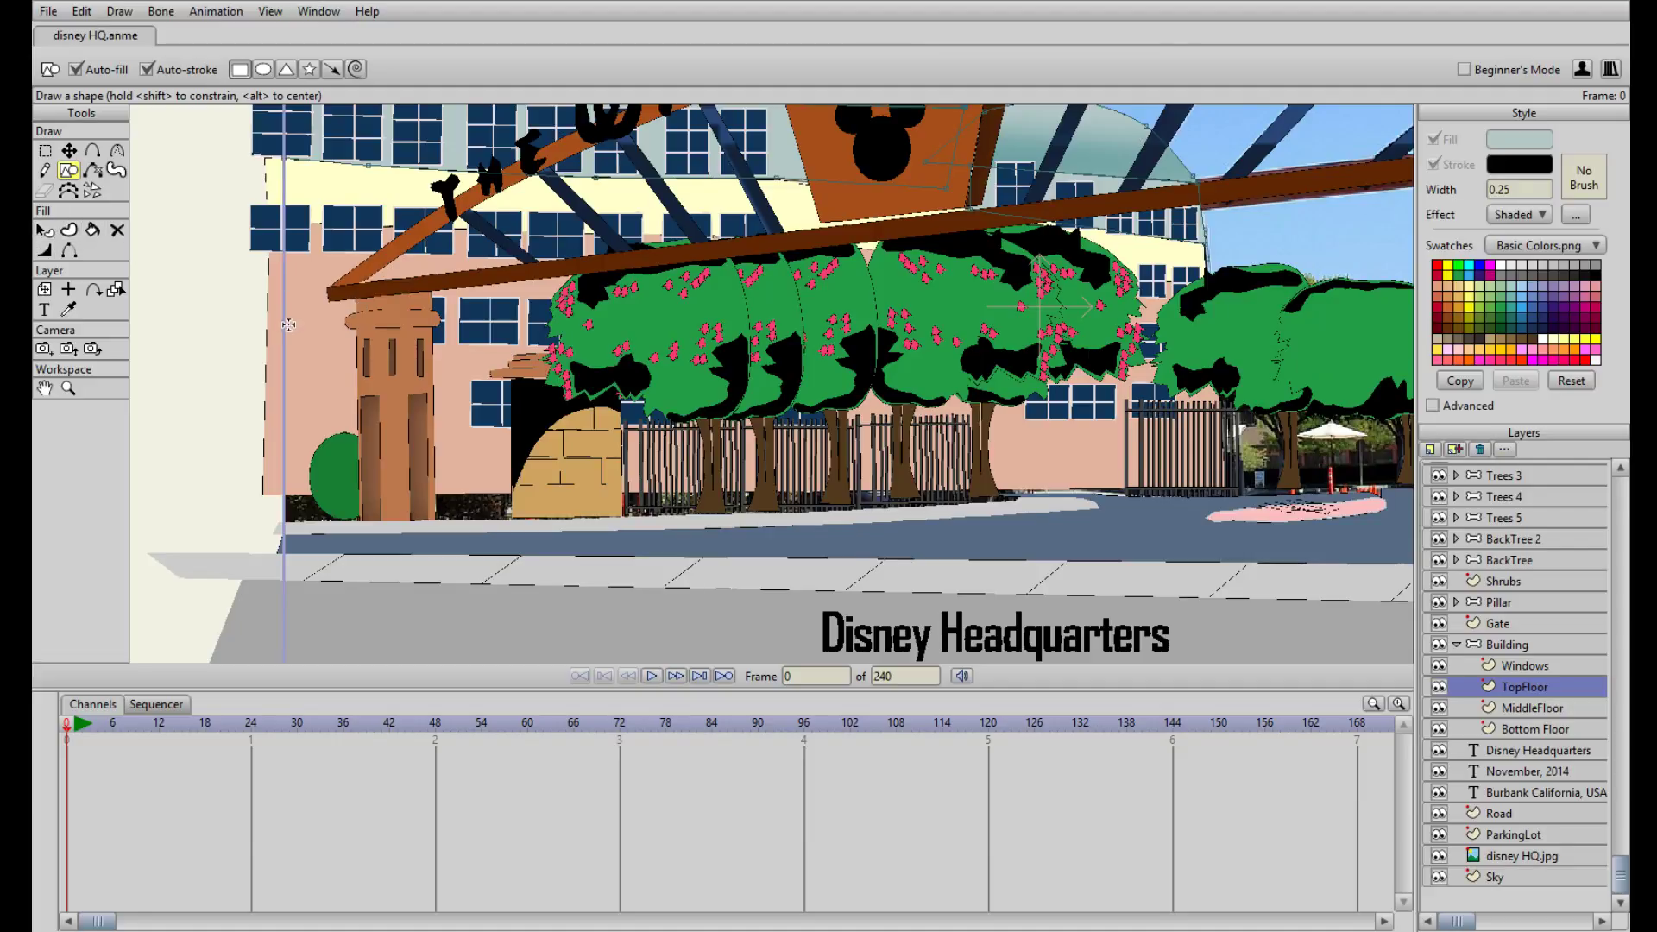
left_click_drag(333, 317, 444, 412)
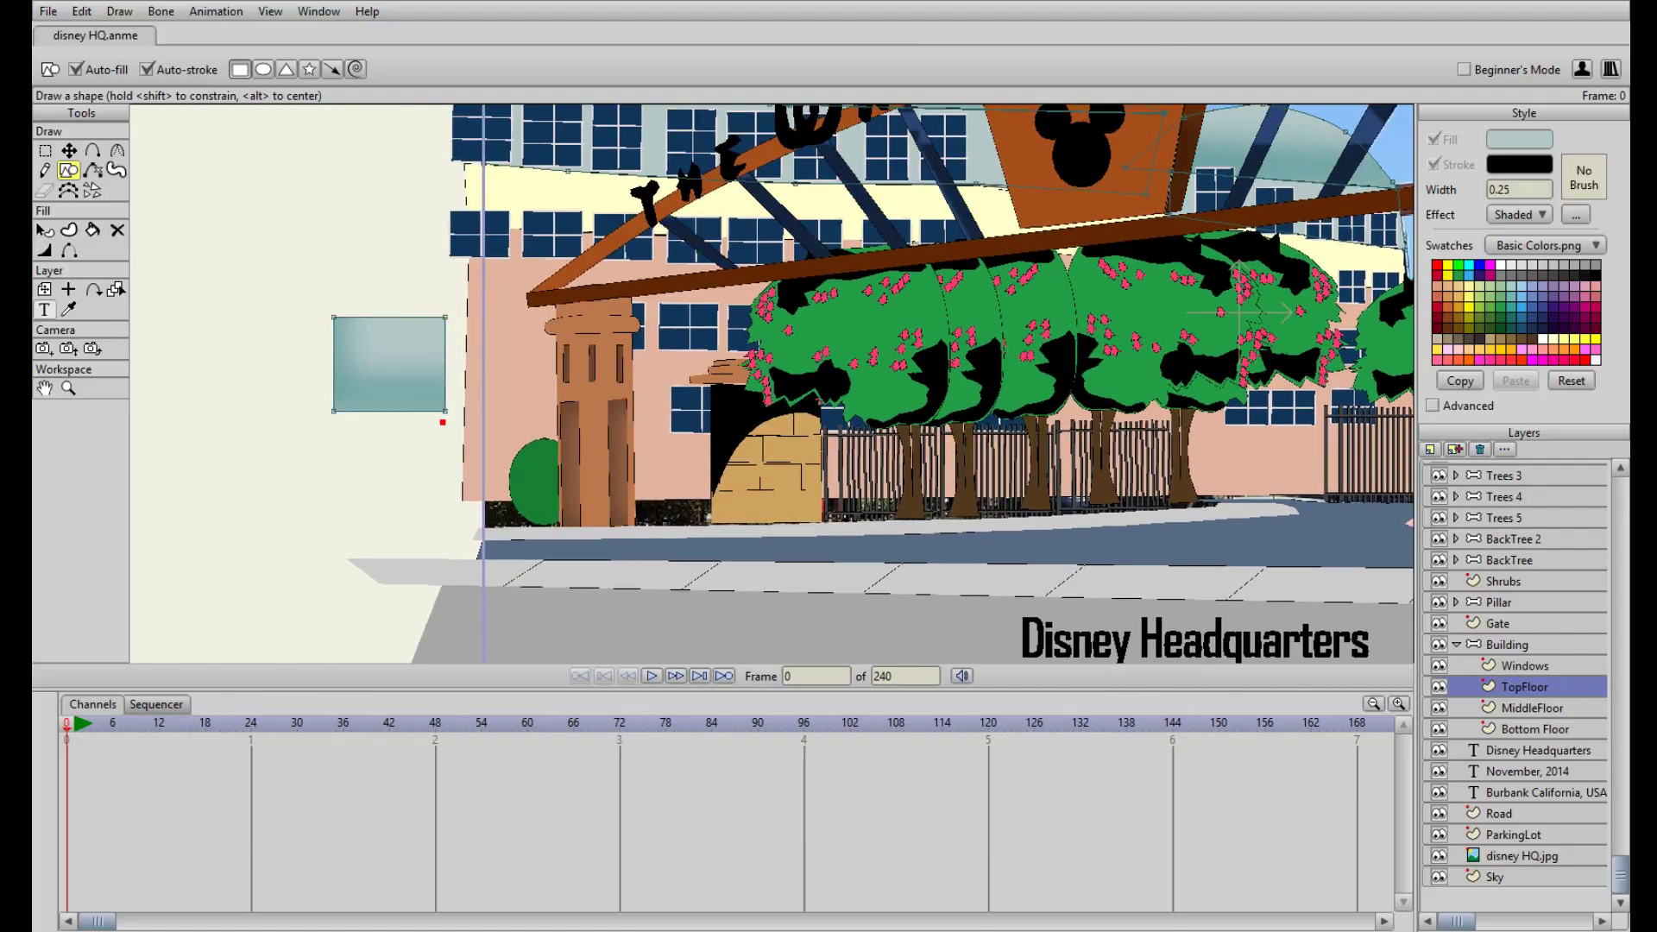
left_click(45, 230)
left_click(420, 344)
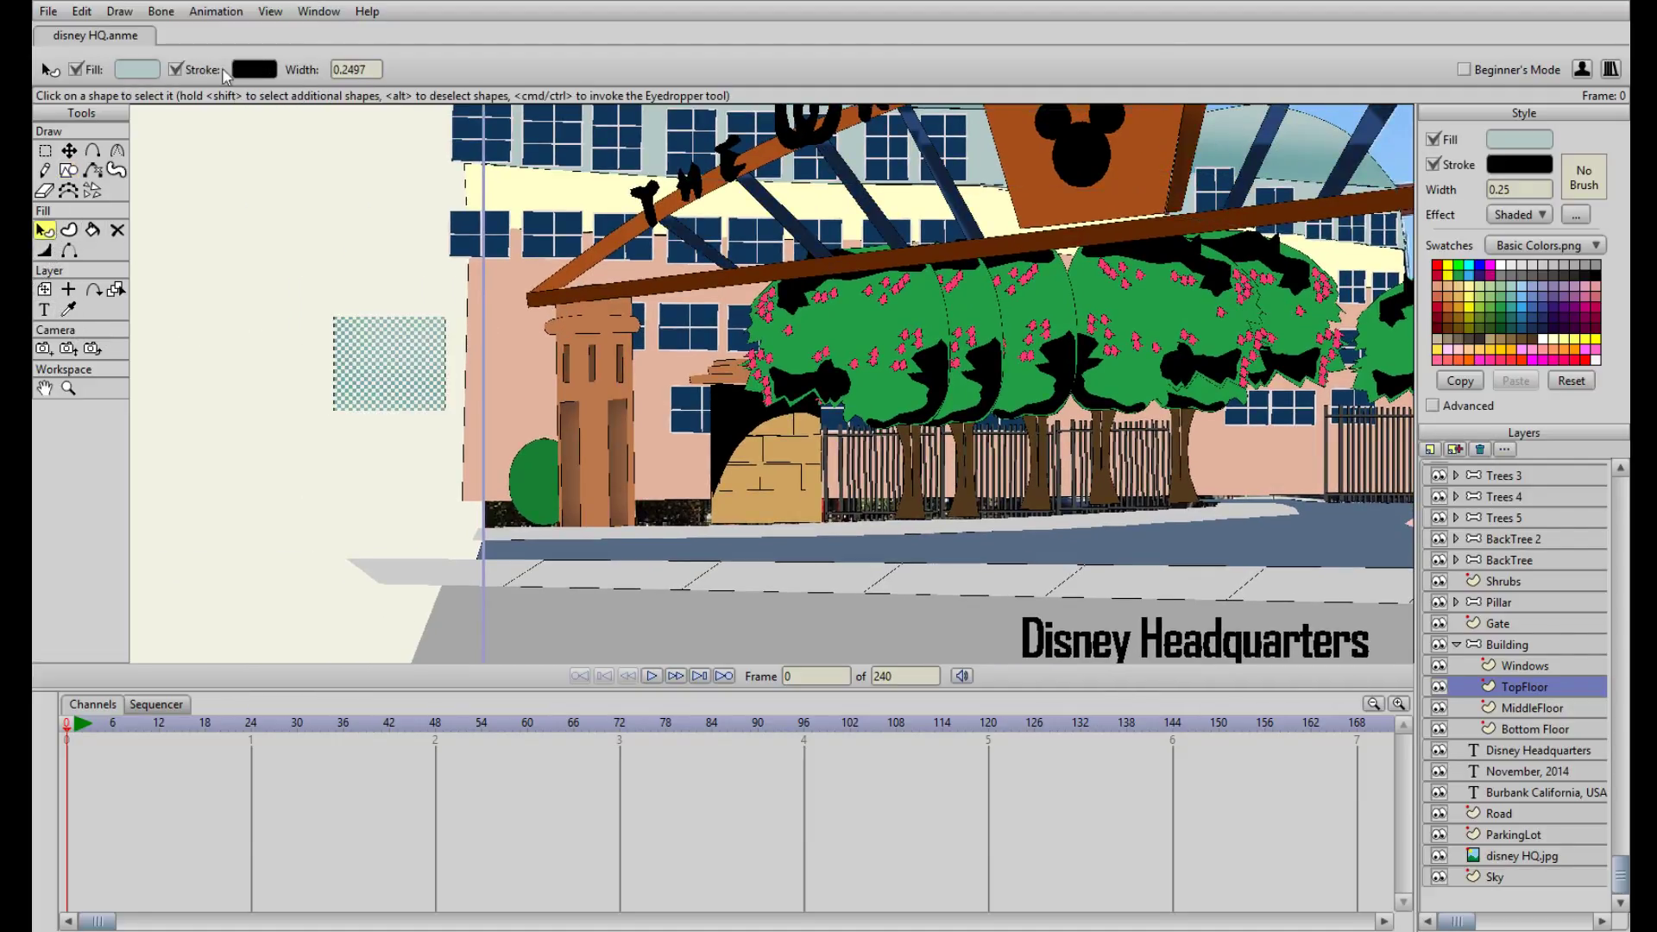
left_click(70, 312)
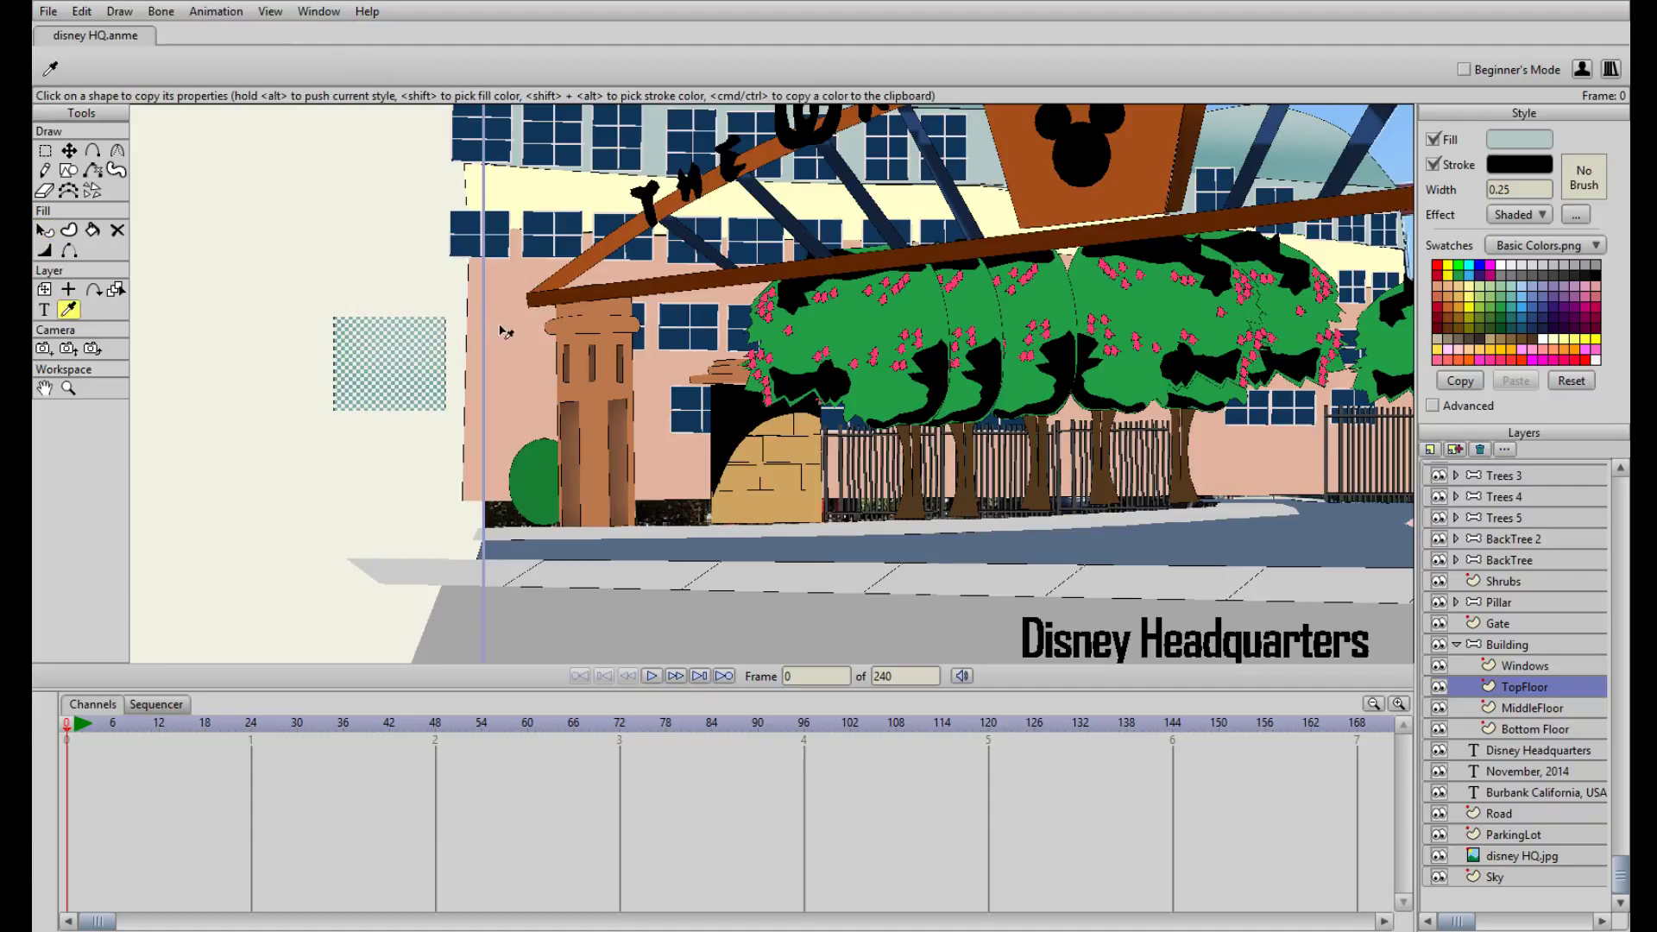
left_click(499, 331)
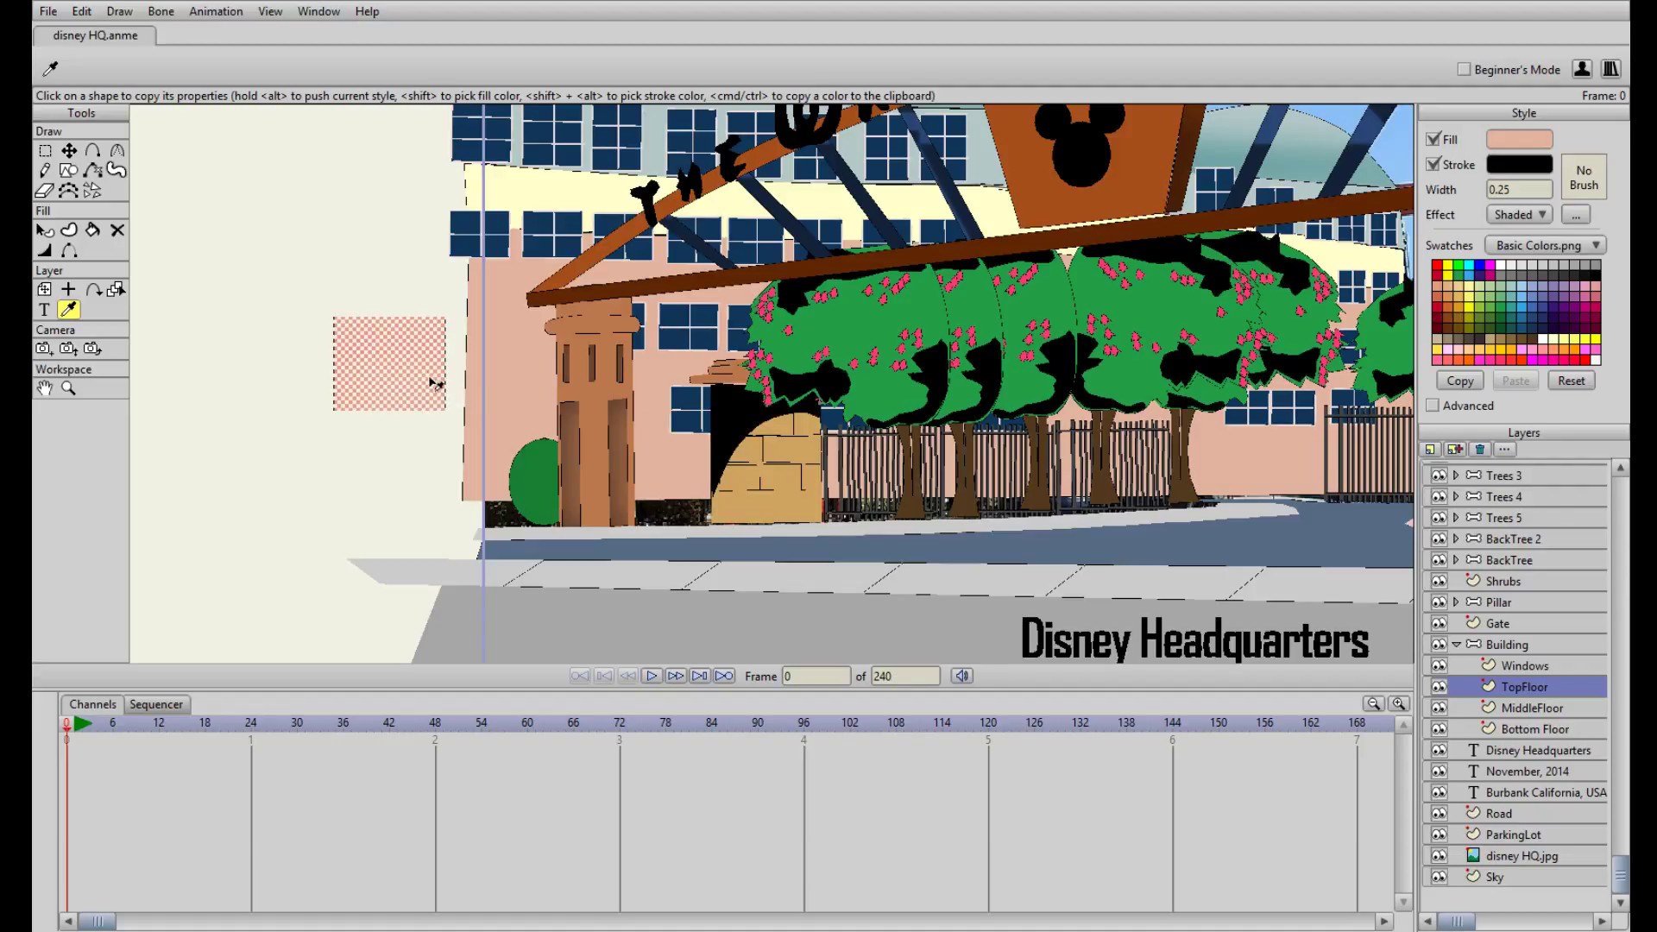
key("t")
left_click_drag(413, 356, 406, 417)
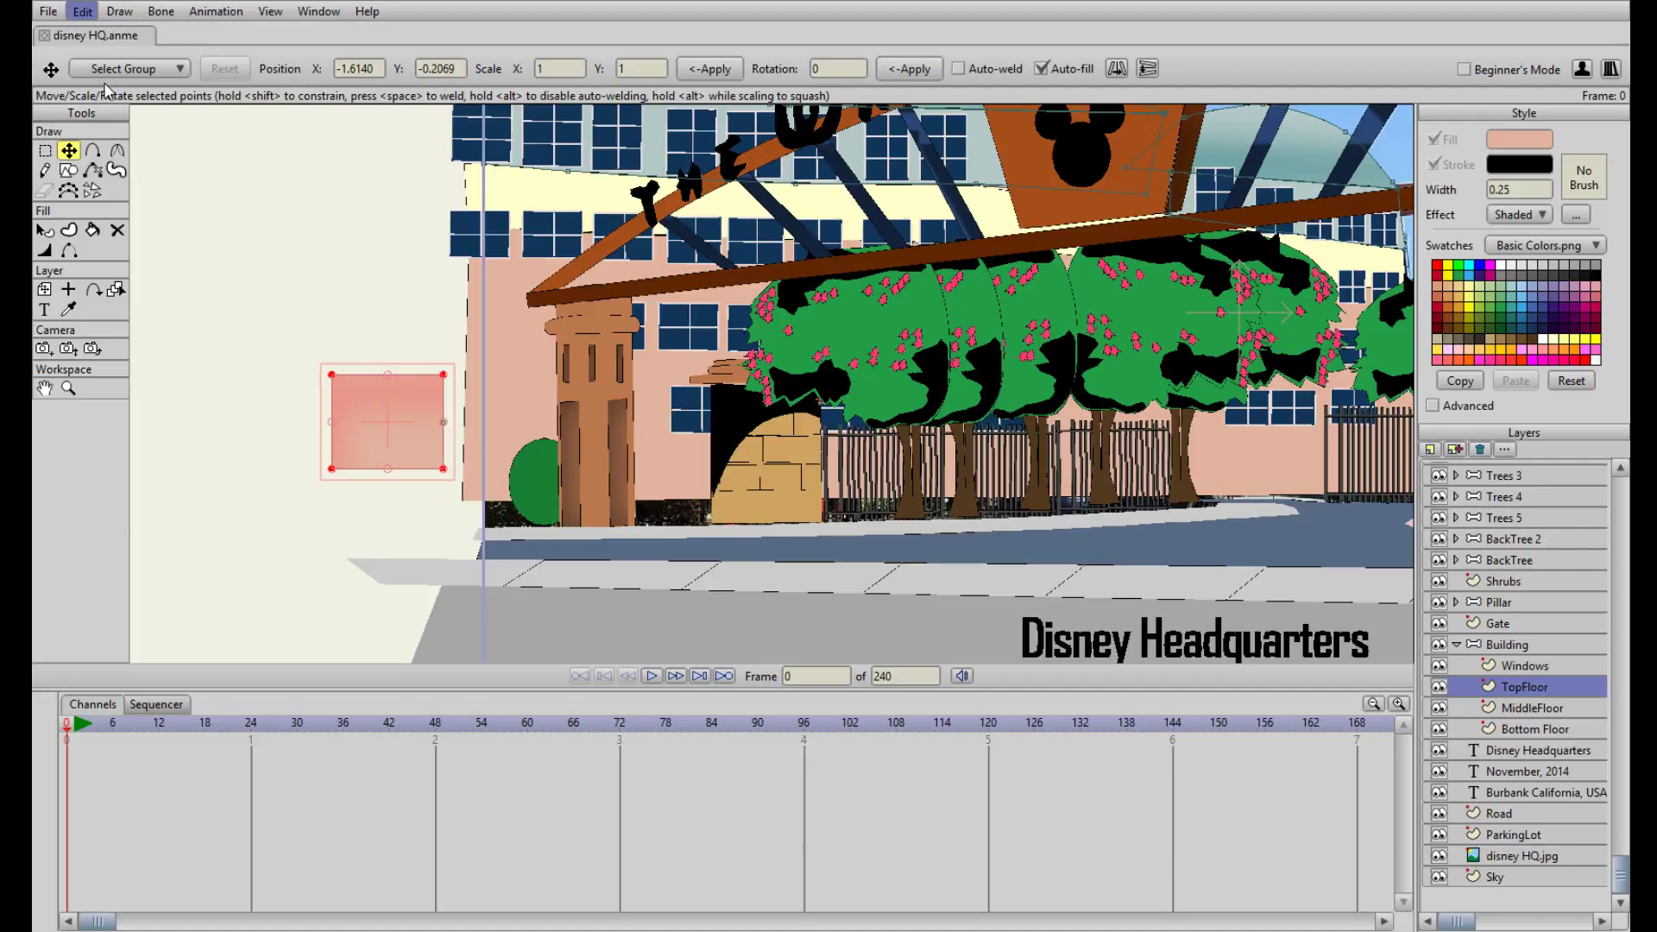
key("Delete")
Paste the shaded rectangle into the Bottom Floor layer, shrink it, and arrange copies as two columns of three wall panels around the left pillar
left_click(1500, 724)
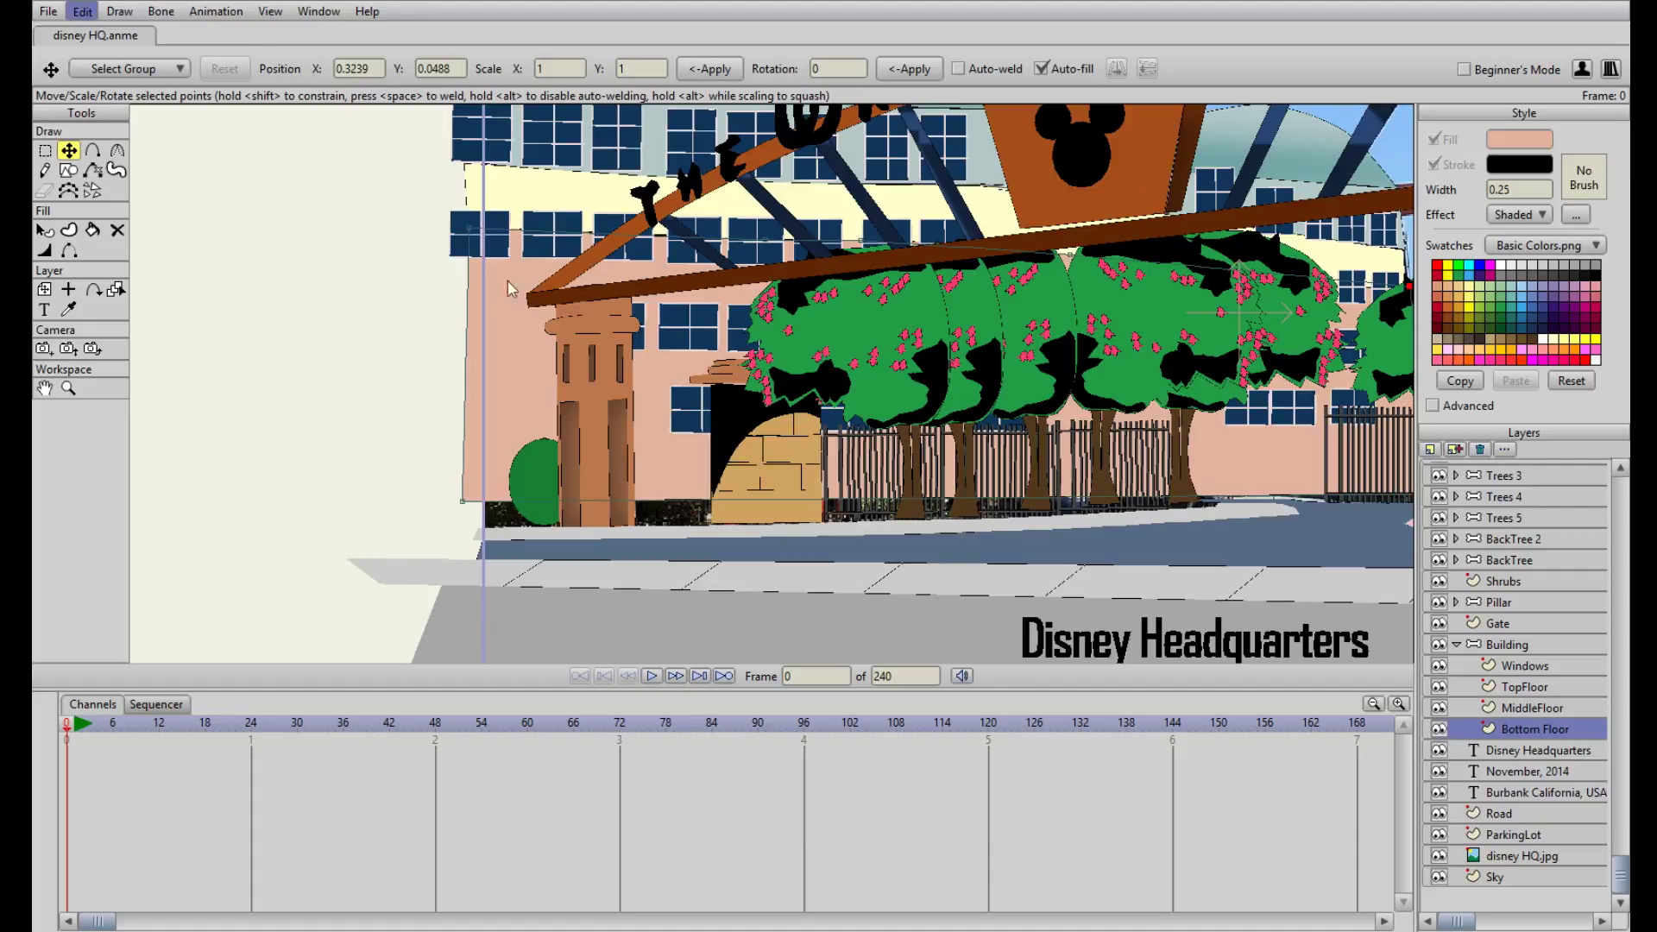
key("ctrl+v")
left_click_drag(406, 421, 562, 421)
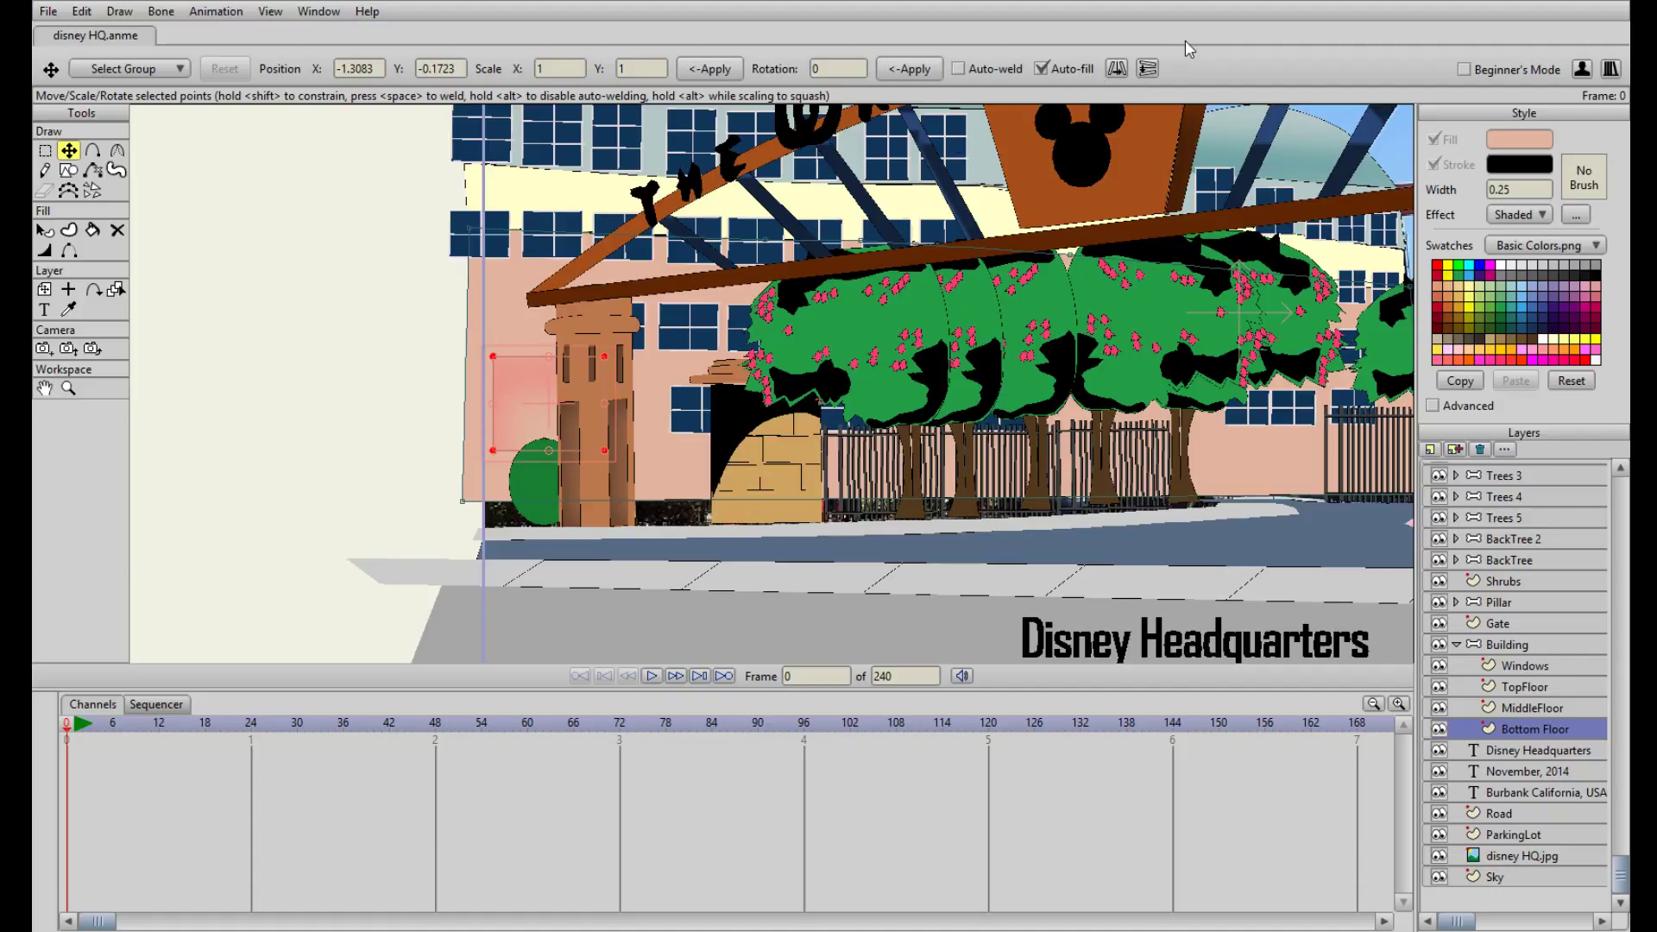
left_click_drag(608, 455, 573, 416)
mouse_move(546, 398)
left_mouse_down()
mouse_move(520, 299)
mouse_move(536, 466)
mouse_move(545, 451)
mouse_move(666, 455)
mouse_move(658, 383)
left_mouse_up()
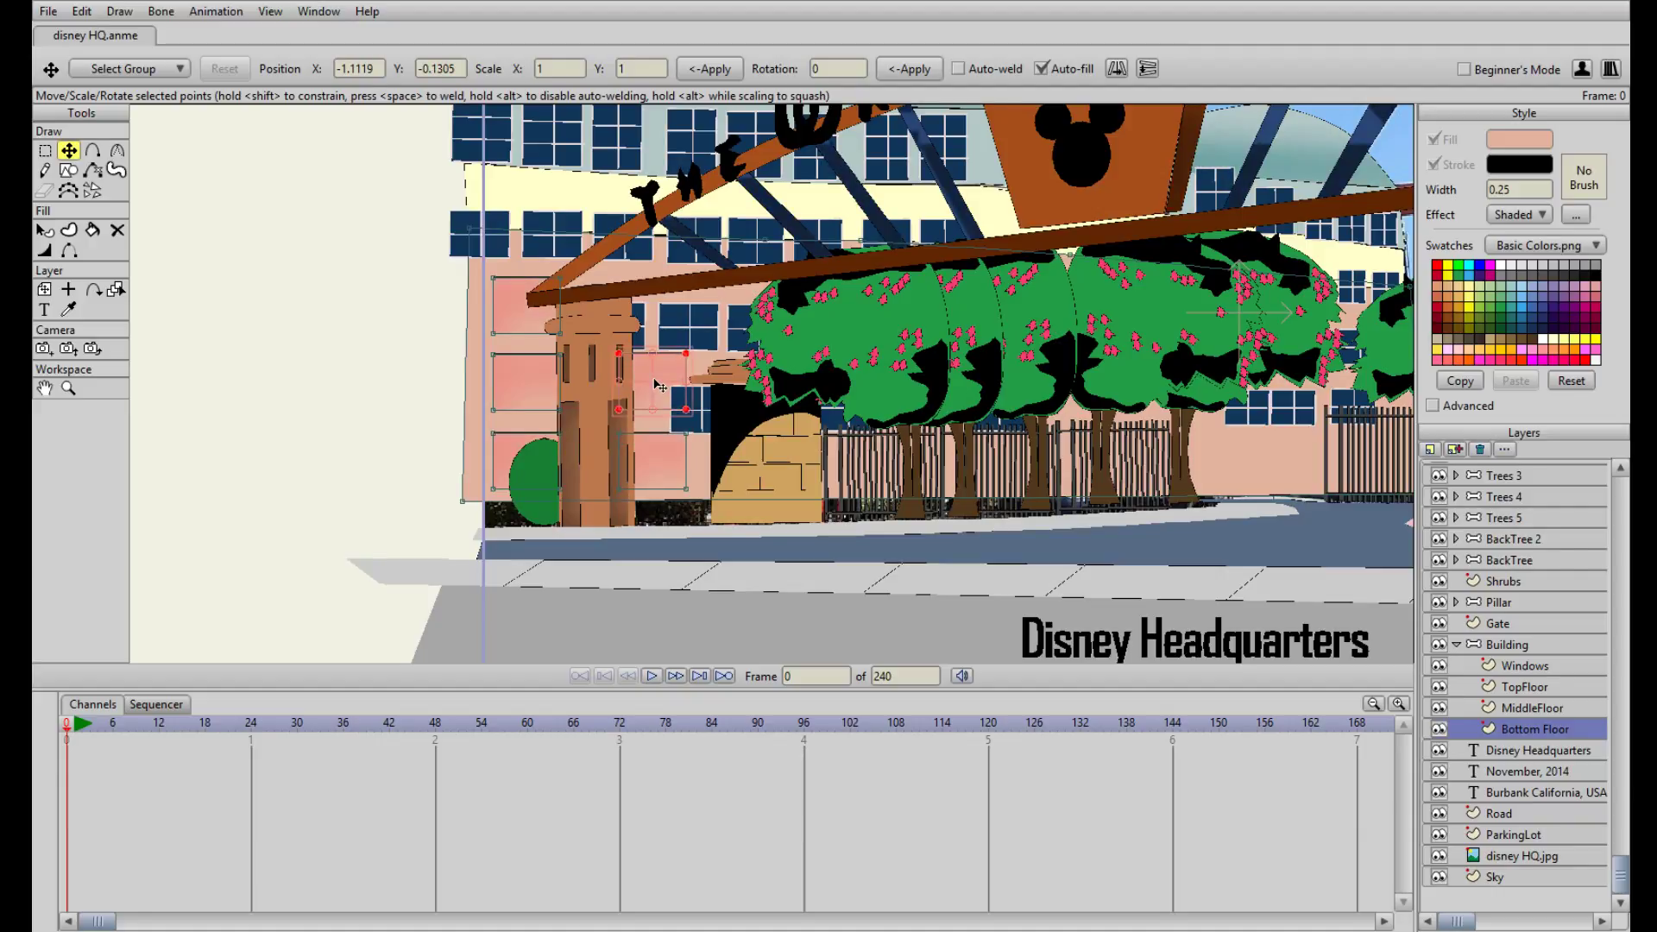
left_click_drag(657, 390, 657, 316)
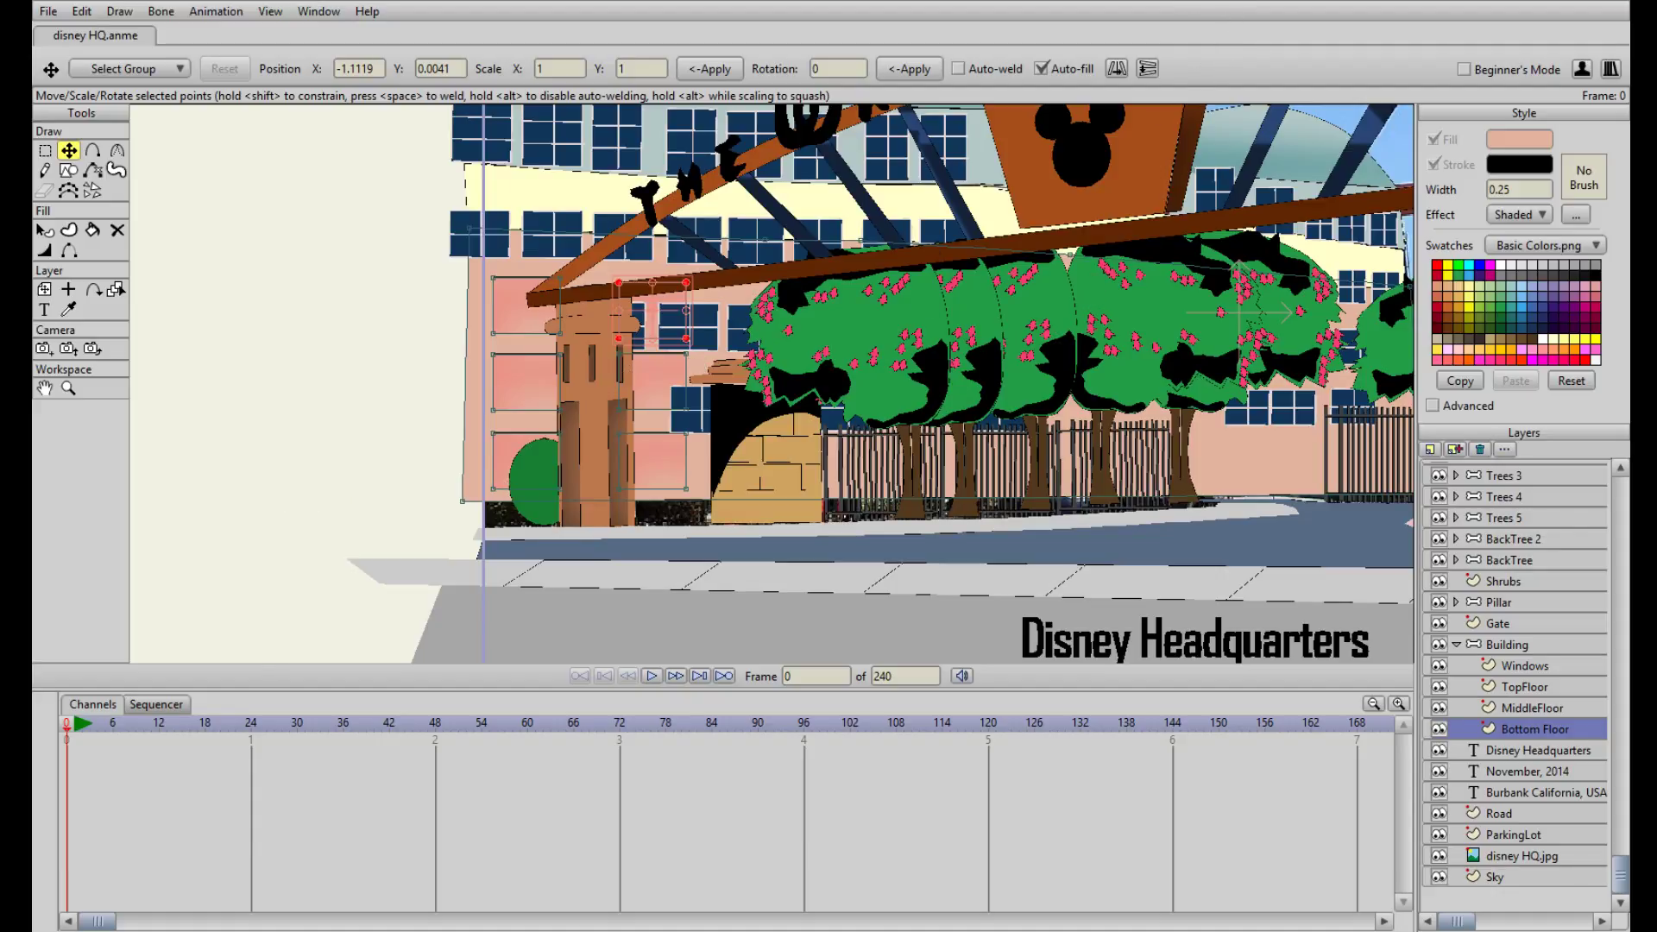
Turn off the stroke of each shaded wall panel around the left pillar, keeping only the fills
scroll(897, 358, "up", 2)
left_click(50, 231)
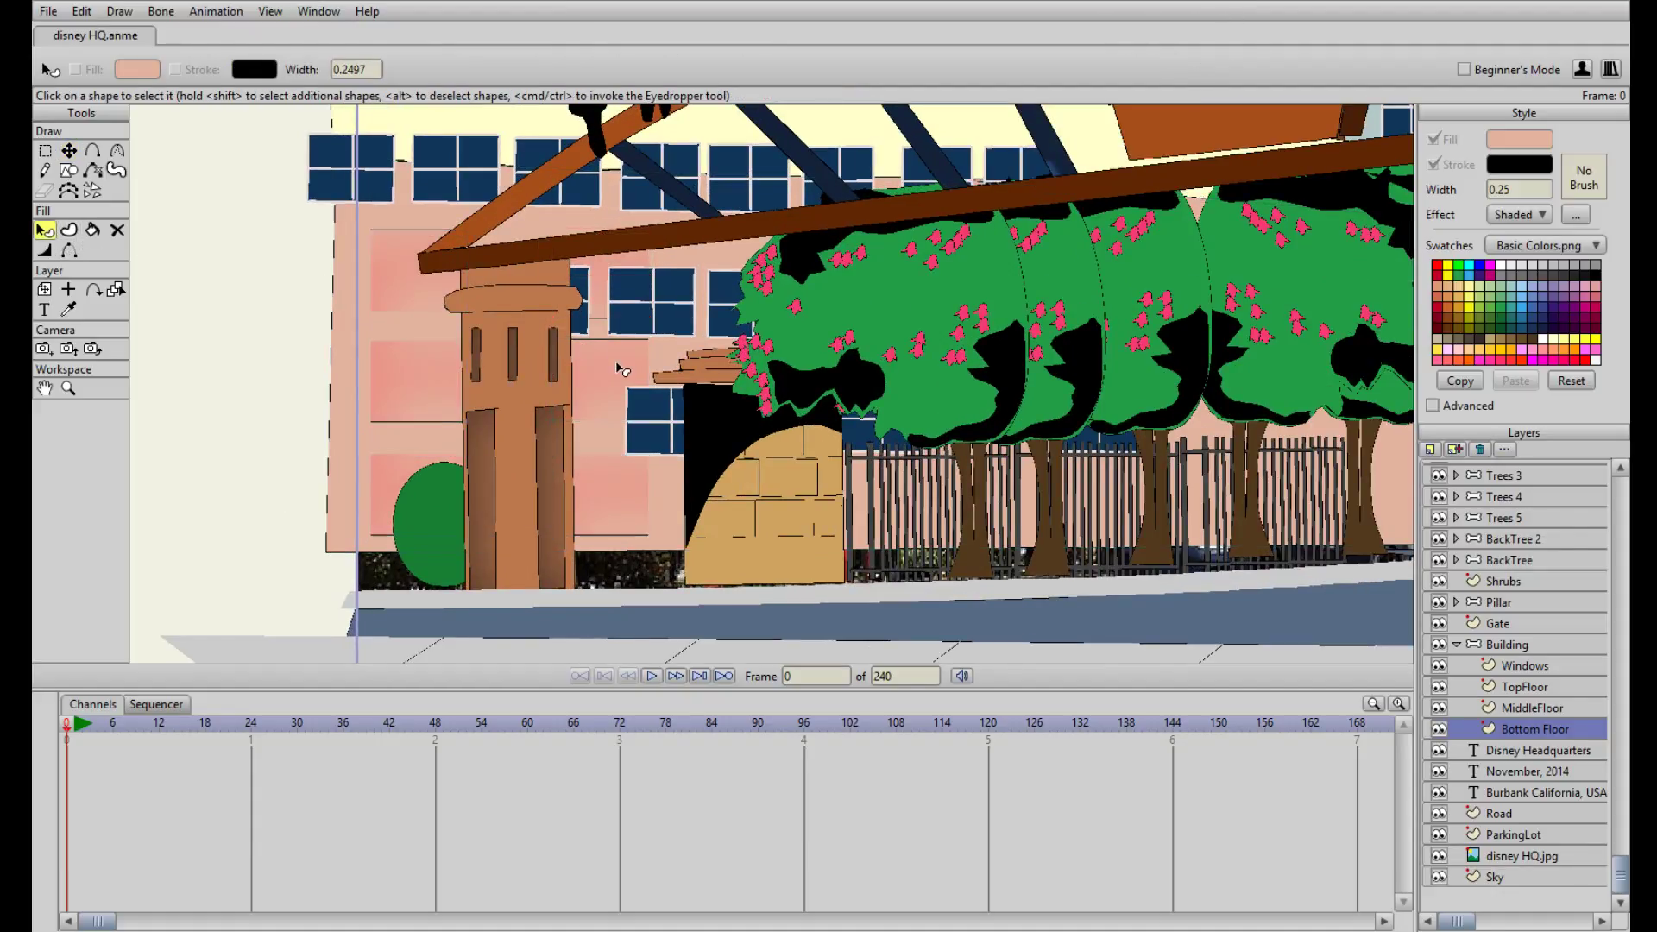
left_click(613, 360)
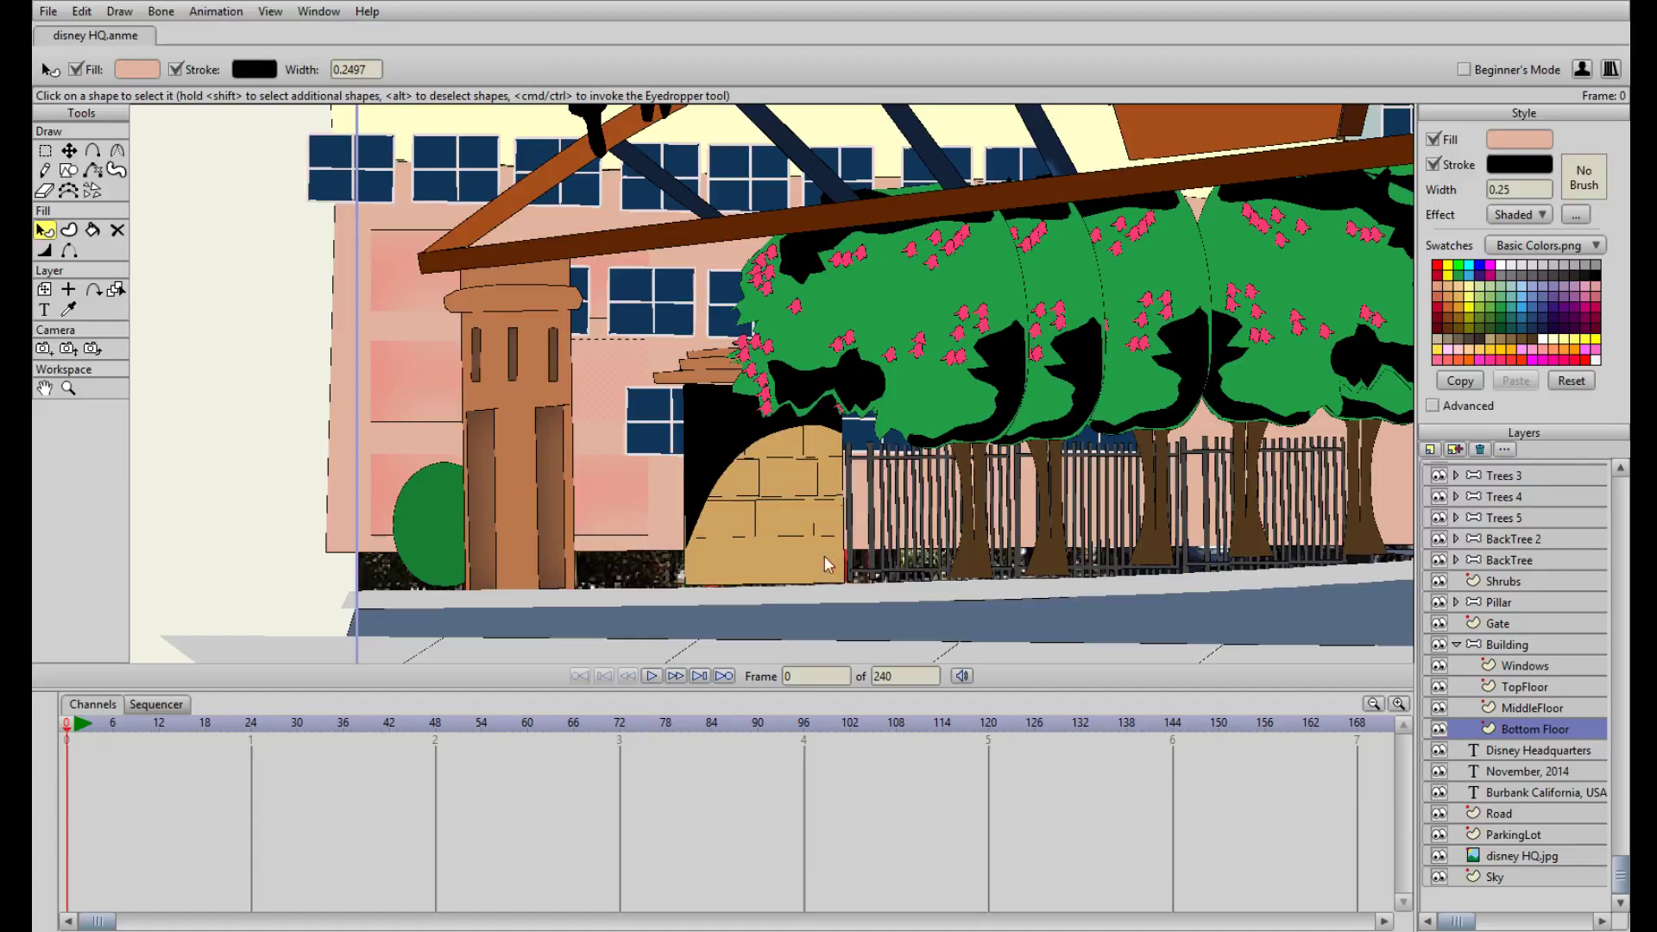
left_click(395, 266)
left_click(1434, 164)
left_click(592, 374)
left_click(1434, 164)
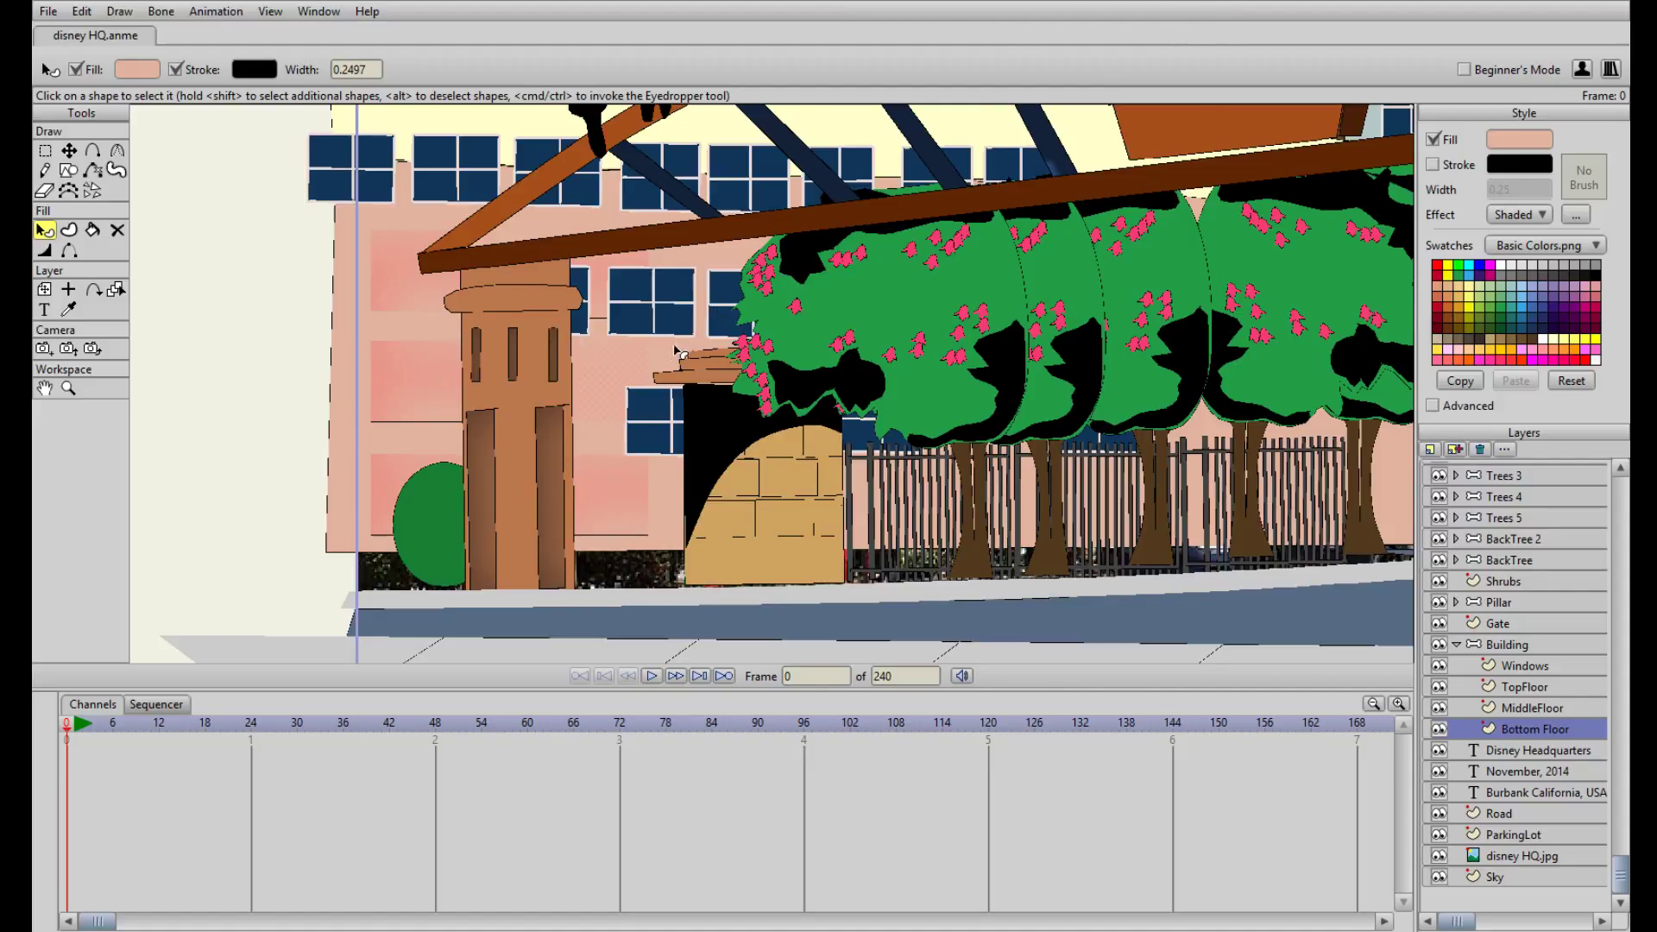
scroll(569, 386, "up", 1)
left_click(384, 400)
left_click(1431, 164)
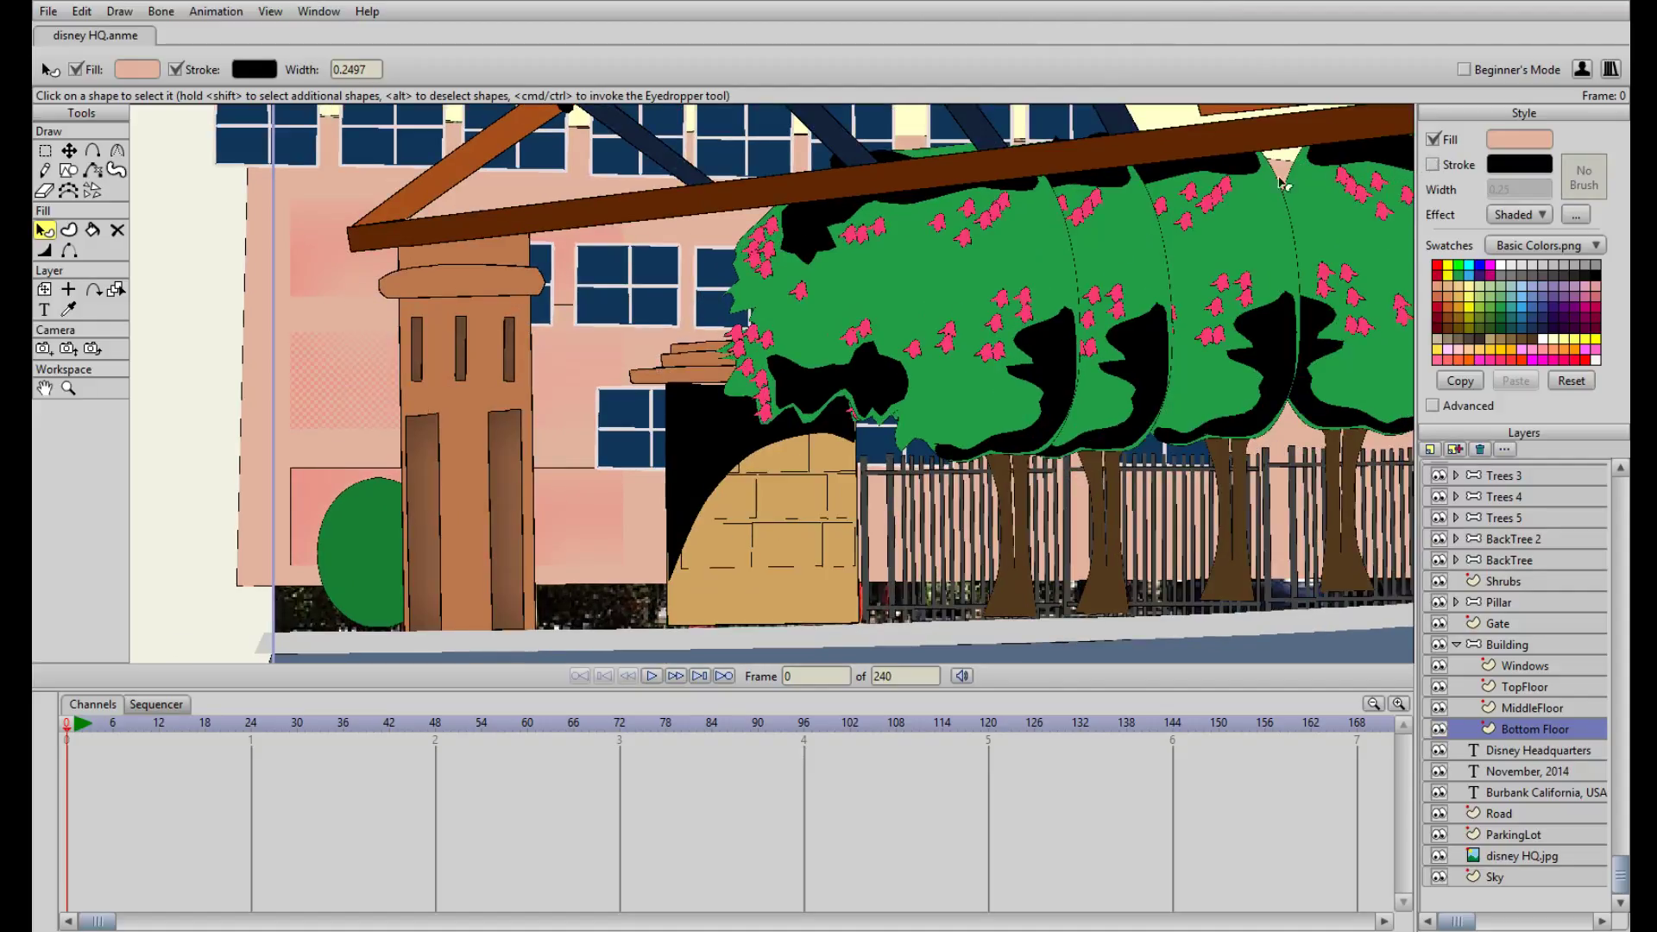
left_click(567, 285)
left_click(1432, 164)
left_click(627, 552)
left_click(1431, 164)
left_click(338, 500)
left_click(1431, 164)
Realign the wall panels around the left pillar and add a third column of copies behind the stone arch
key("t")
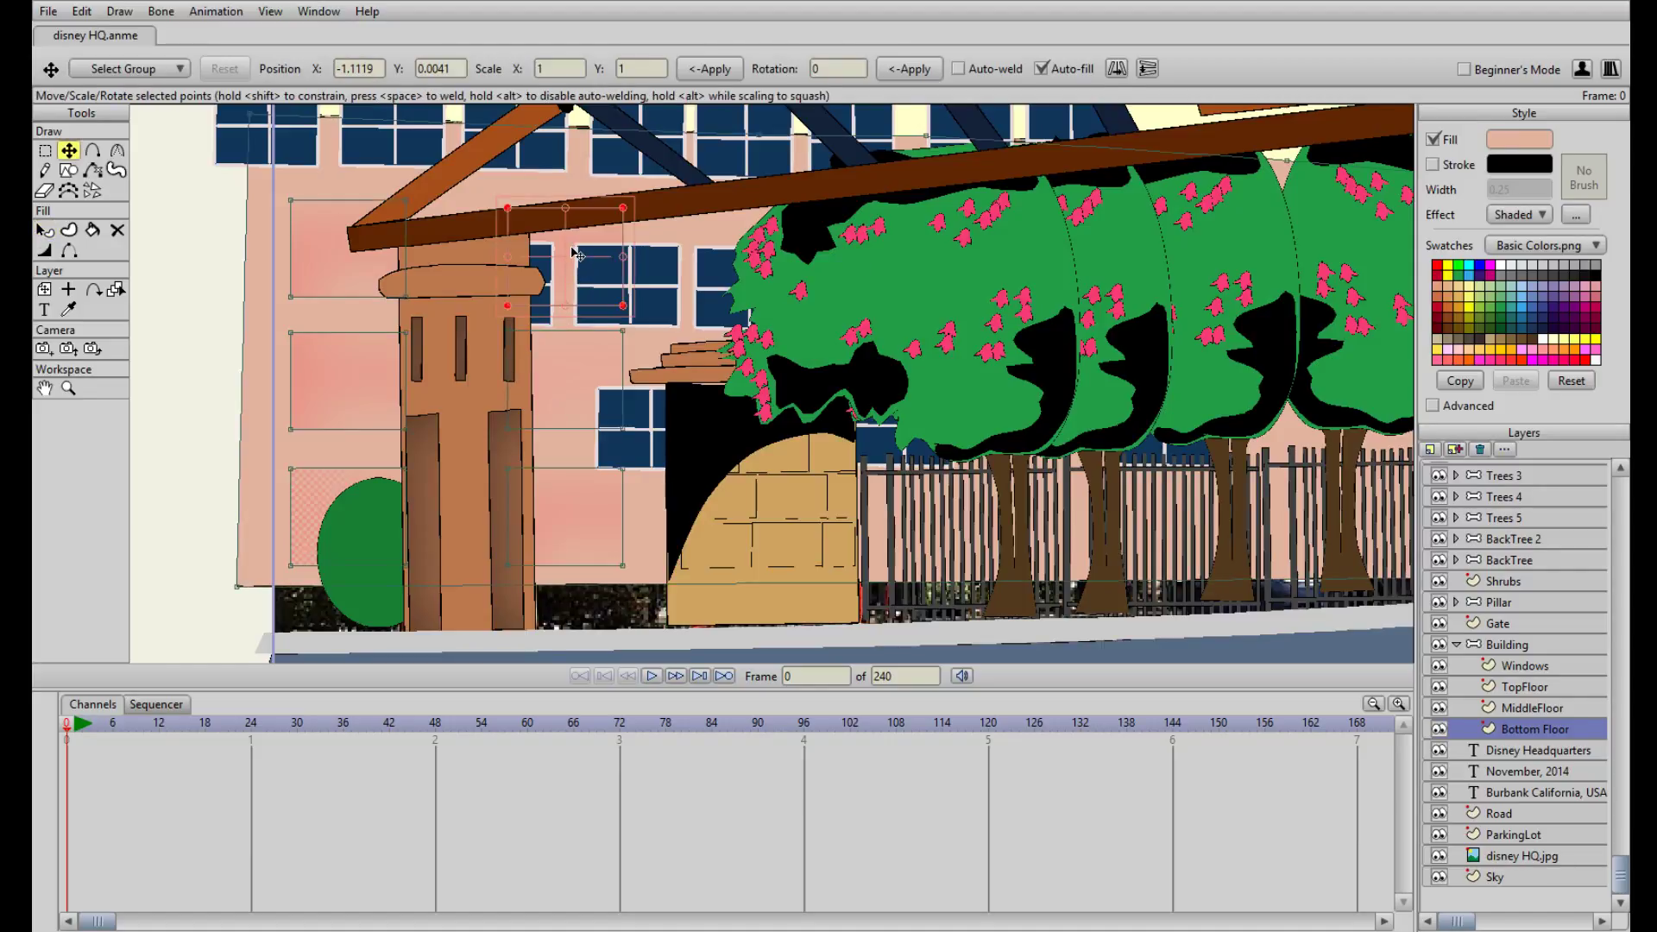
left_click(567, 240)
left_click_drag(566, 240, 616, 237)
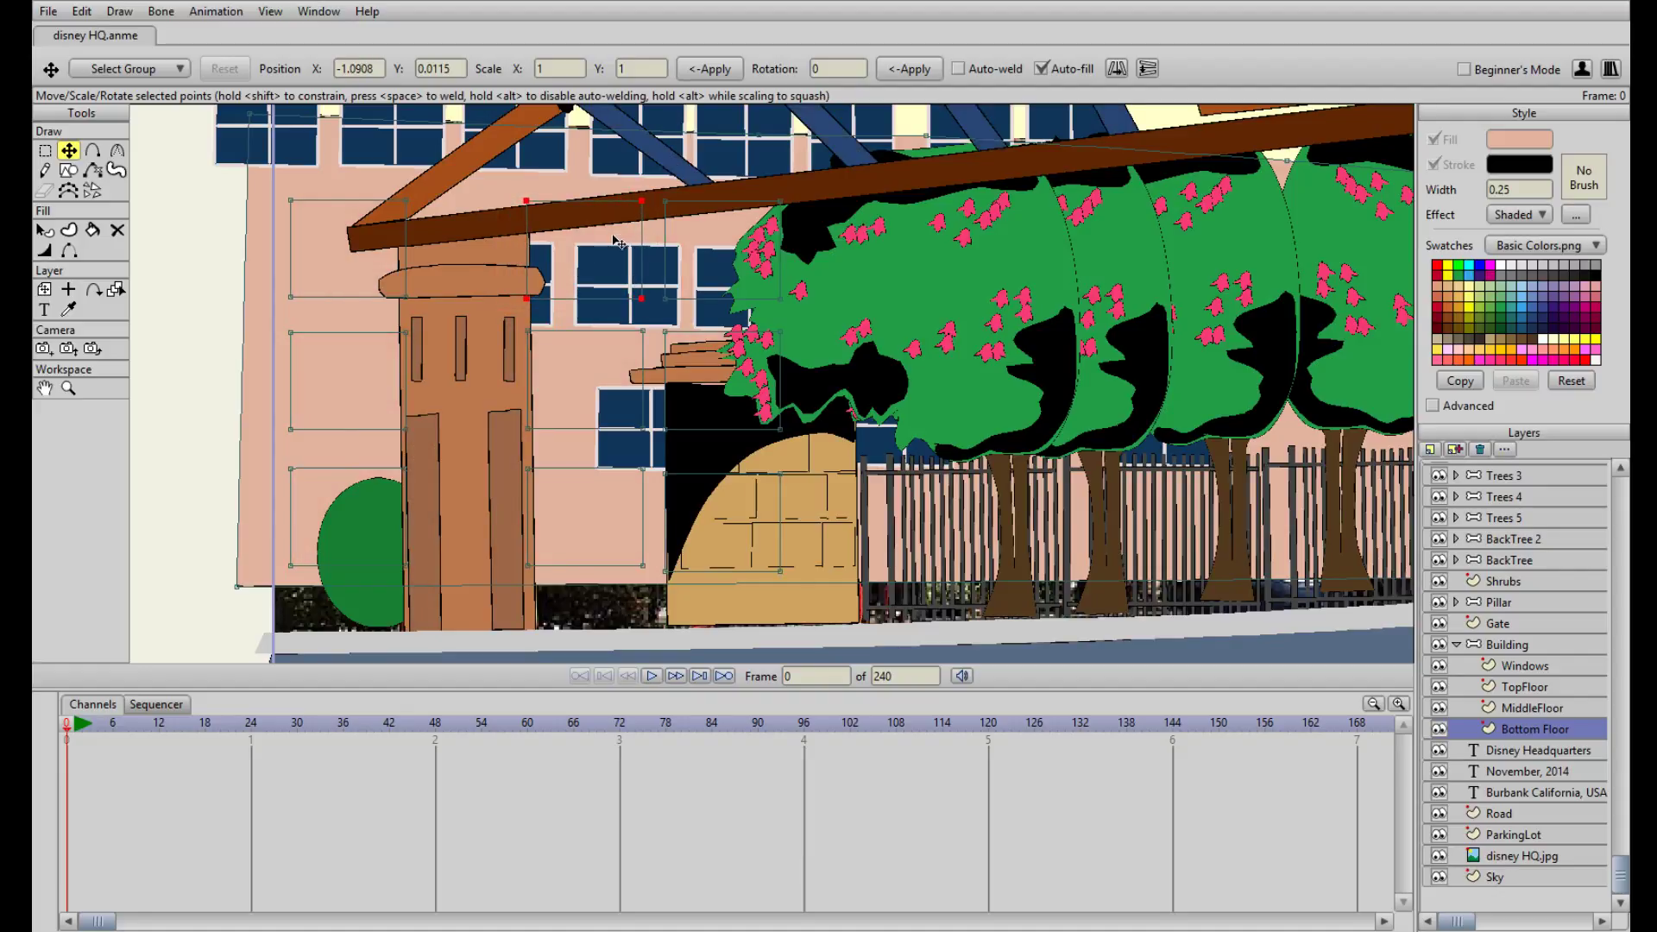
mouse_move(351, 271)
left_mouse_down()
mouse_move(374, 270)
mouse_move(344, 268)
left_mouse_up()
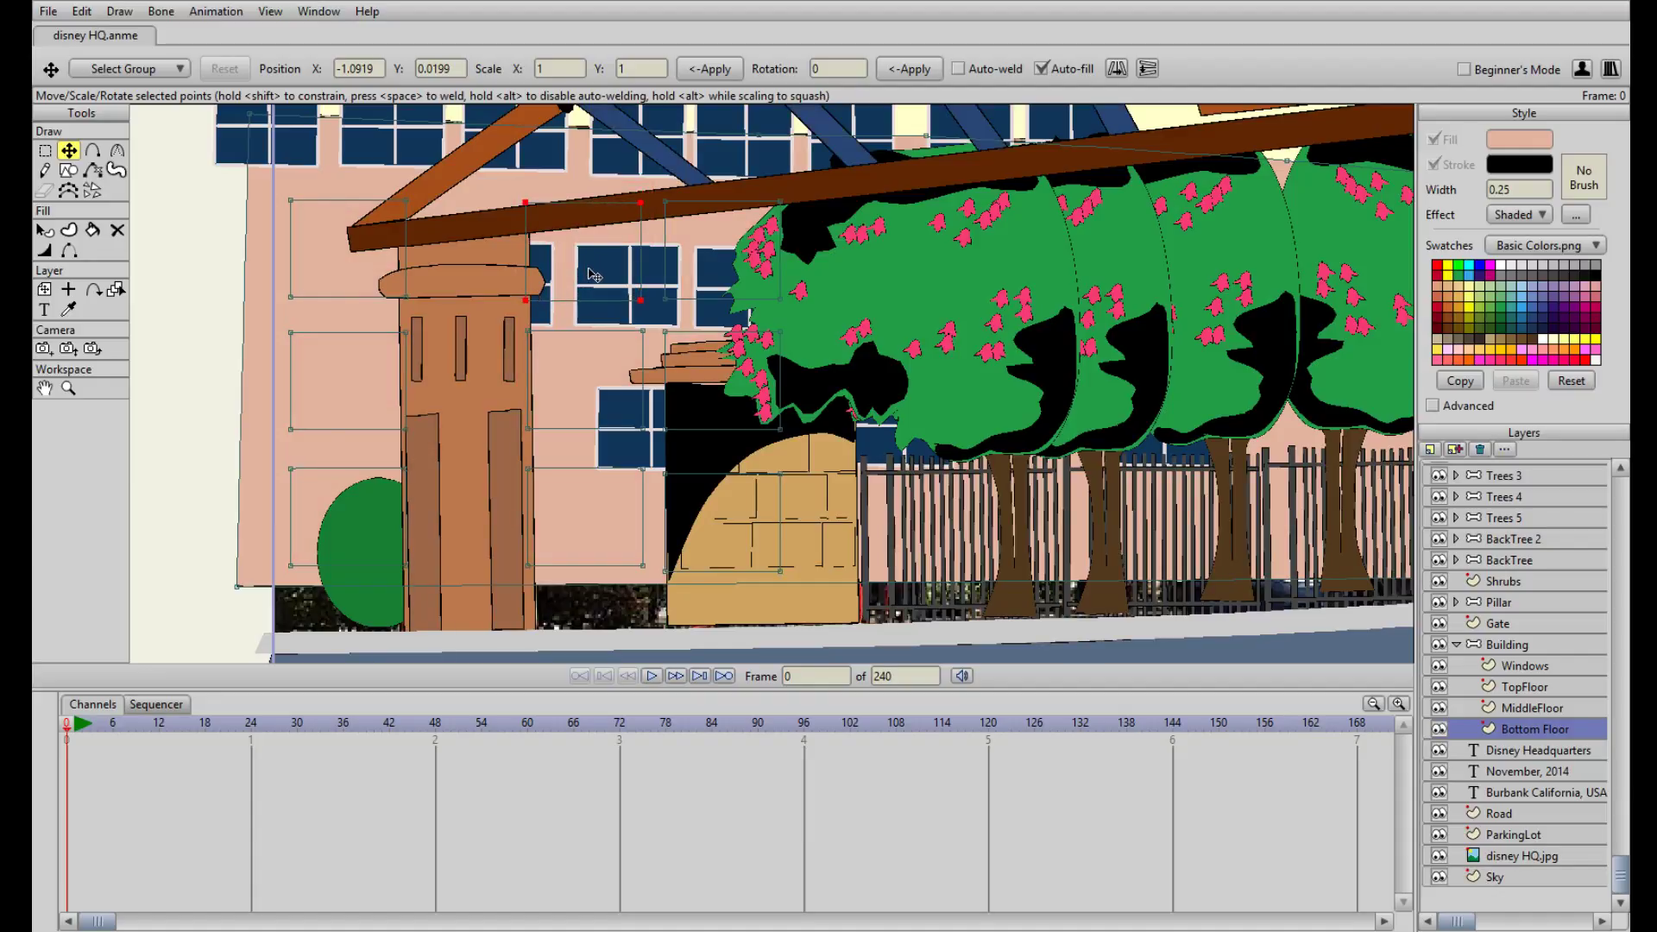
left_click_drag(593, 269, 451, 276)
left_click(341, 393)
left_click_drag(341, 392, 431, 392)
left_click(321, 528)
left_click_drag(814, 475, 545, 456)
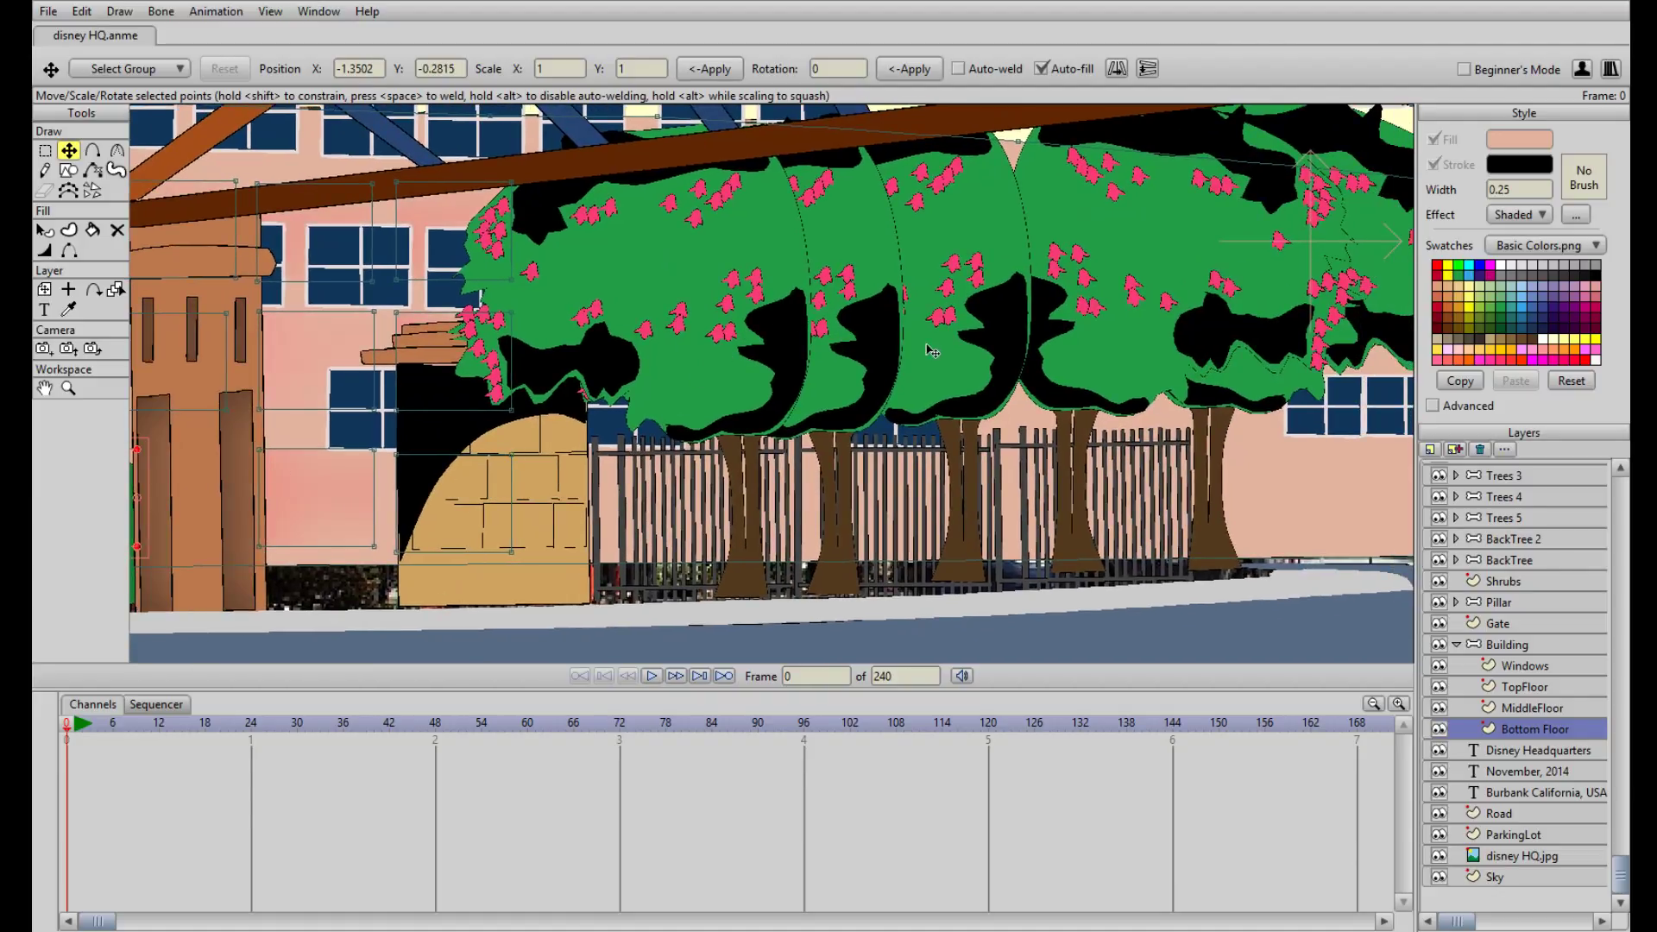
Copy the lower wall panel beside the stone arch and place duplicates in two rows along the wall right of the trees
left_click_drag(981, 335, 723, 415)
scroll(723, 415, "down", 1)
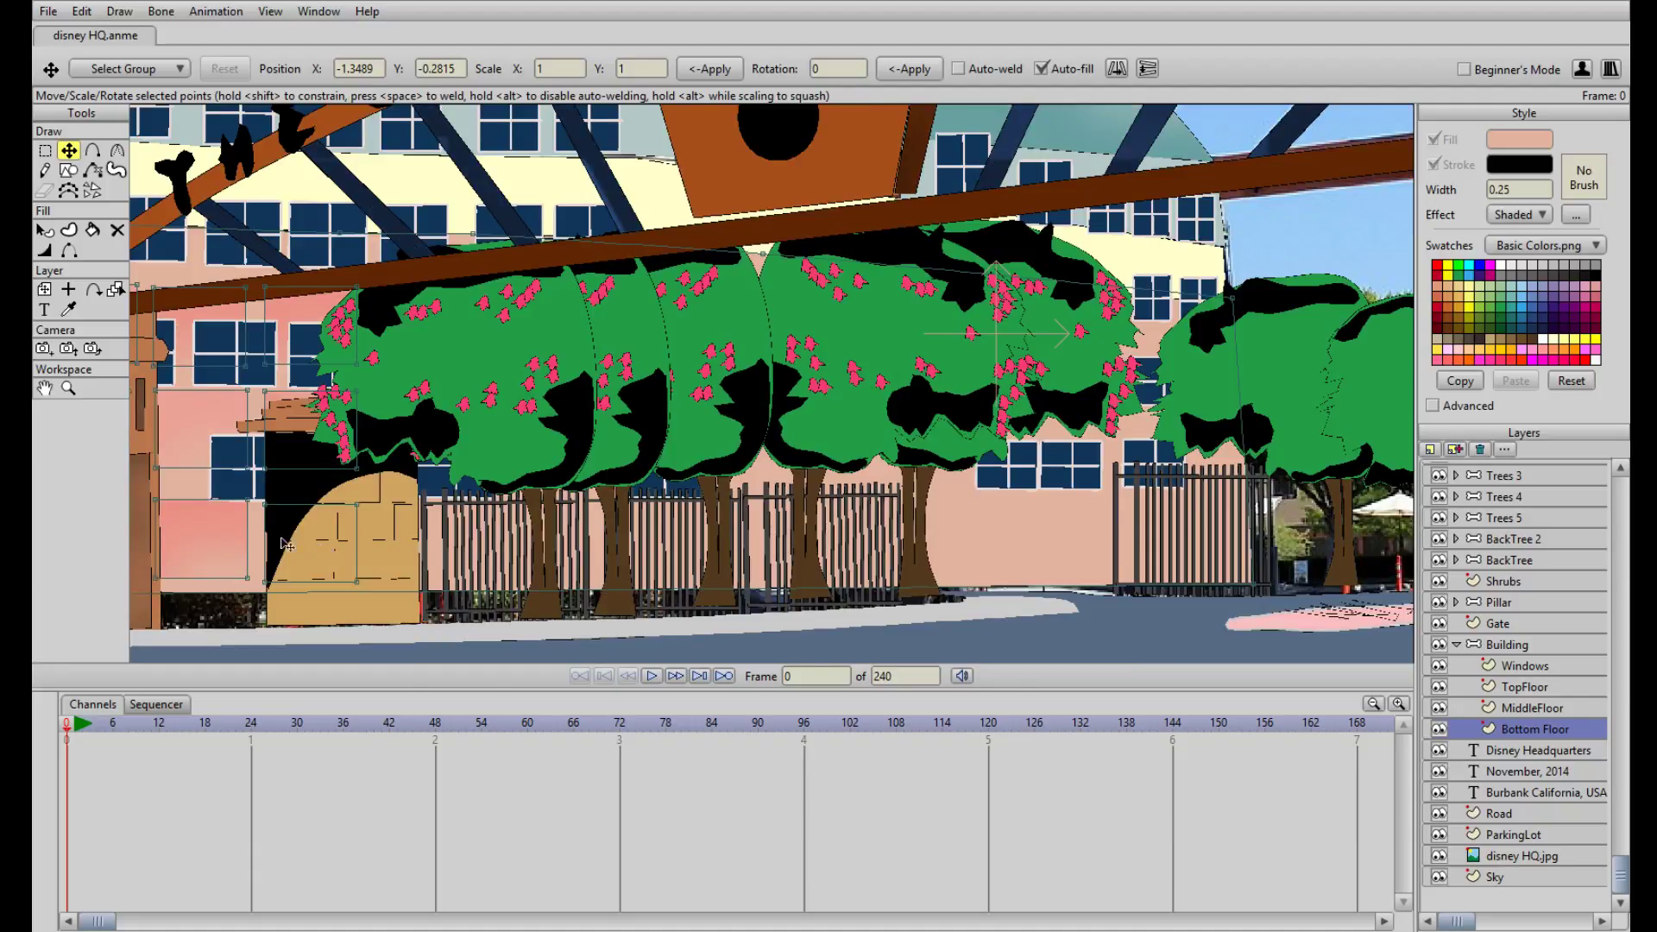
left_click(234, 535)
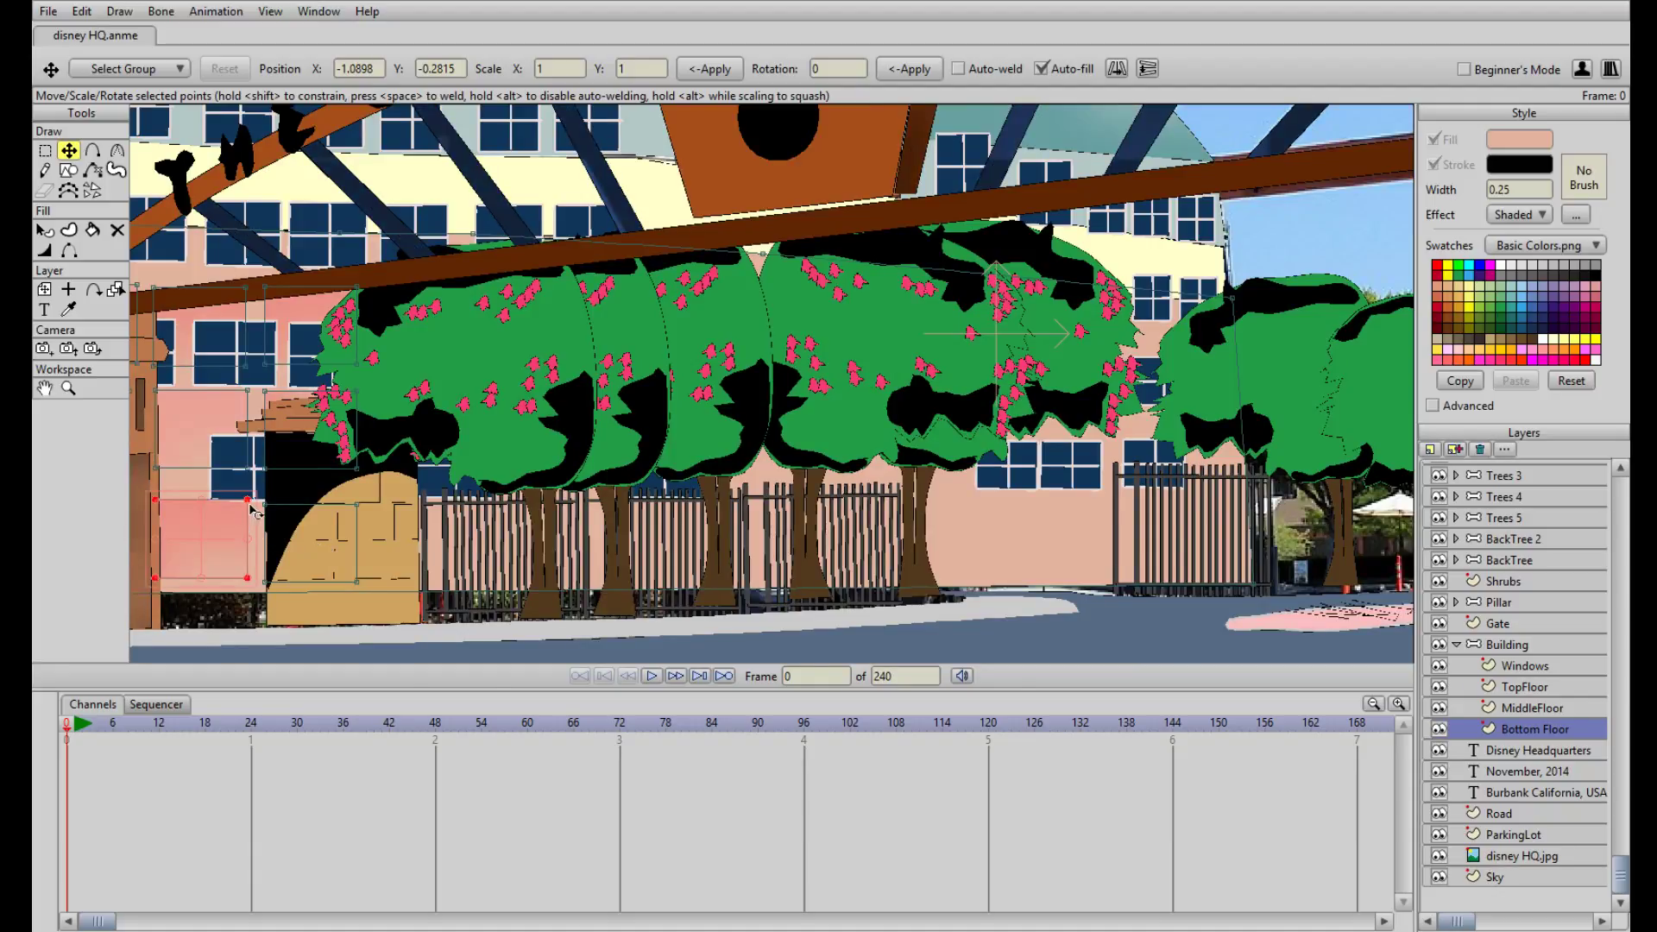
left_click_drag(203, 536, 1187, 519)
key("ctrl+c")
key("ctrl+v")
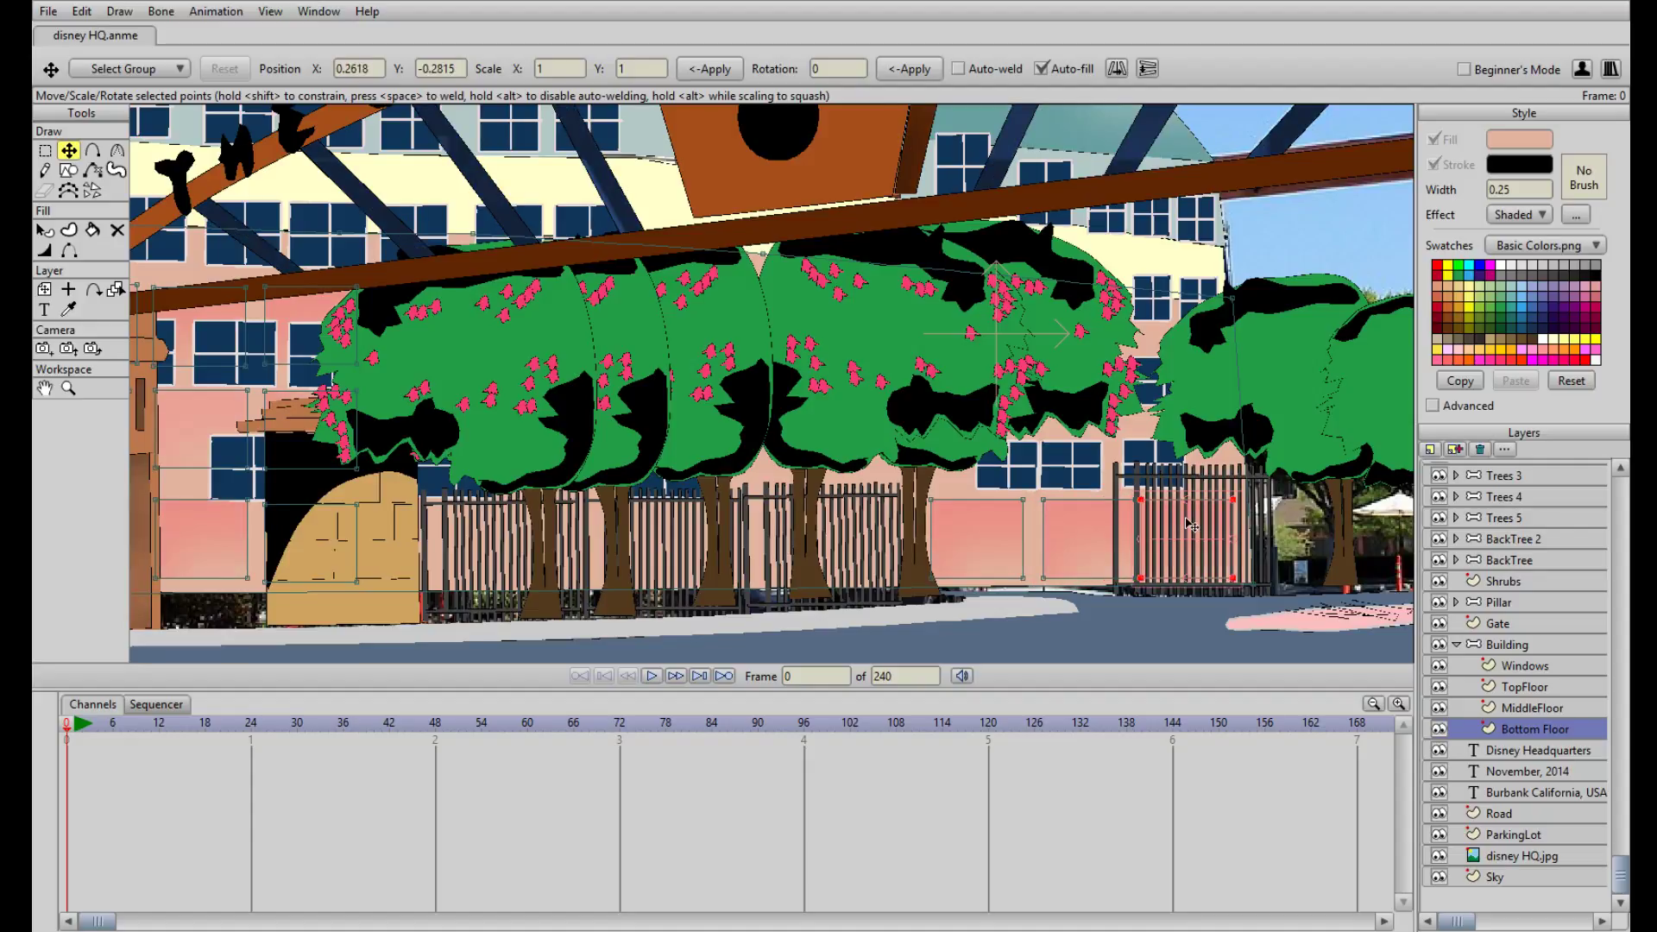
left_click_drag(1175, 523, 1007, 456)
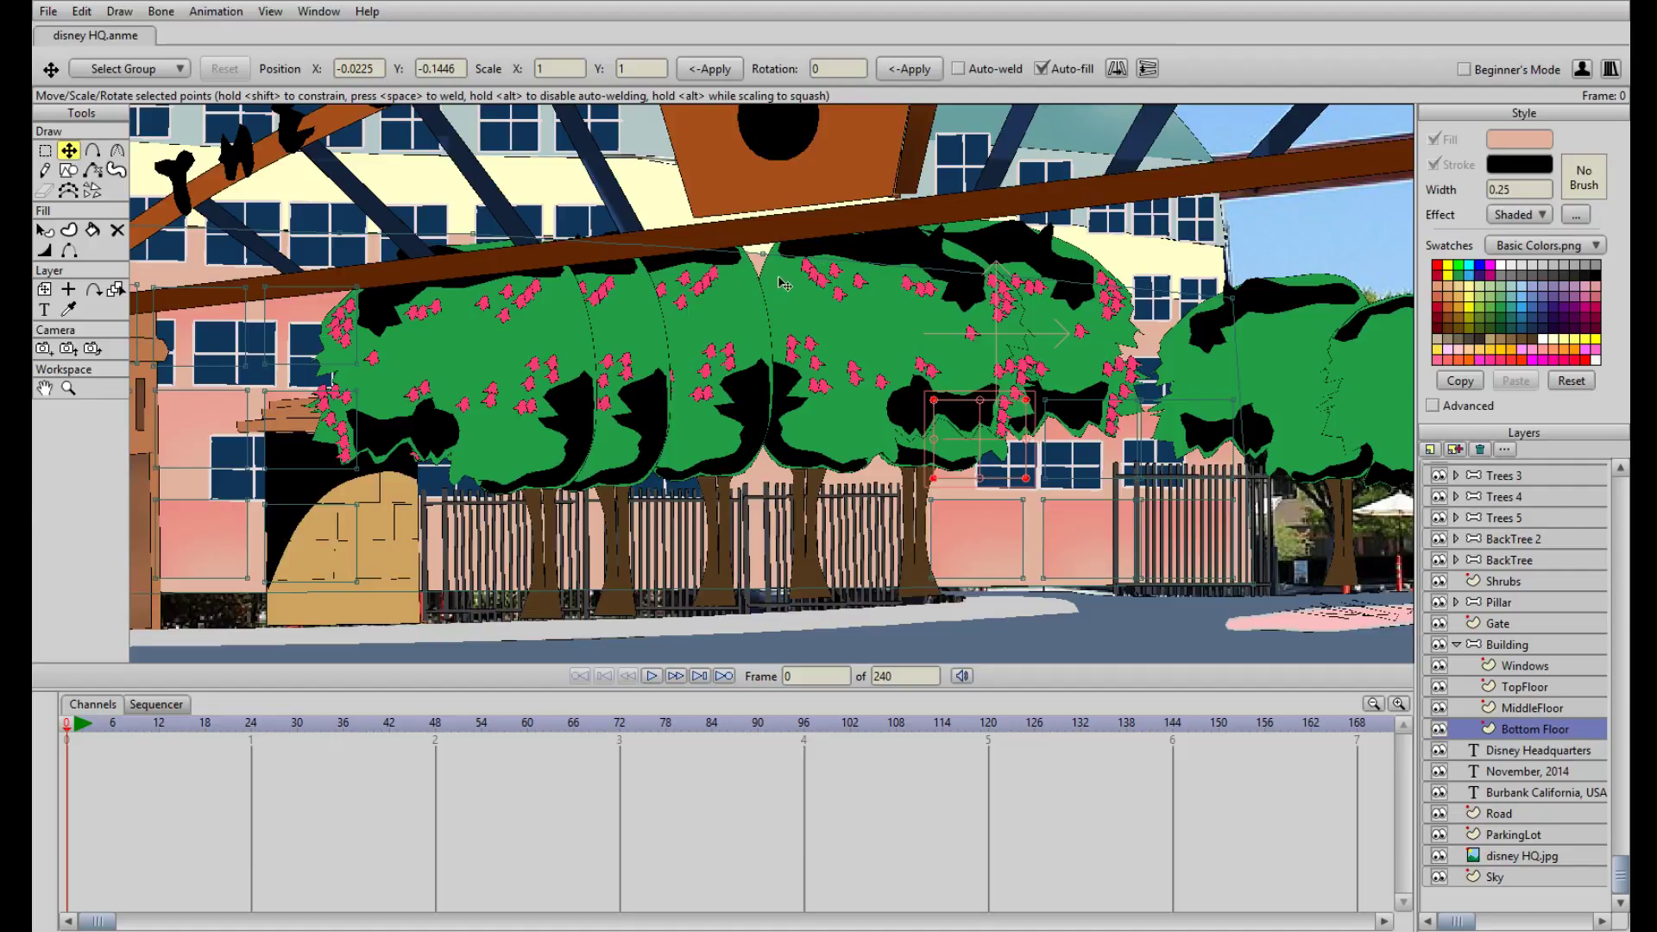
Inspect the shaded wall panels along the building, comparing the left end, the tree area and the whole scene
left_click_drag(834, 355, 749, 433)
scroll(748, 327, "up", 4)
scroll(748, 336, "down", 9)
scroll(749, 432, "up", 5)
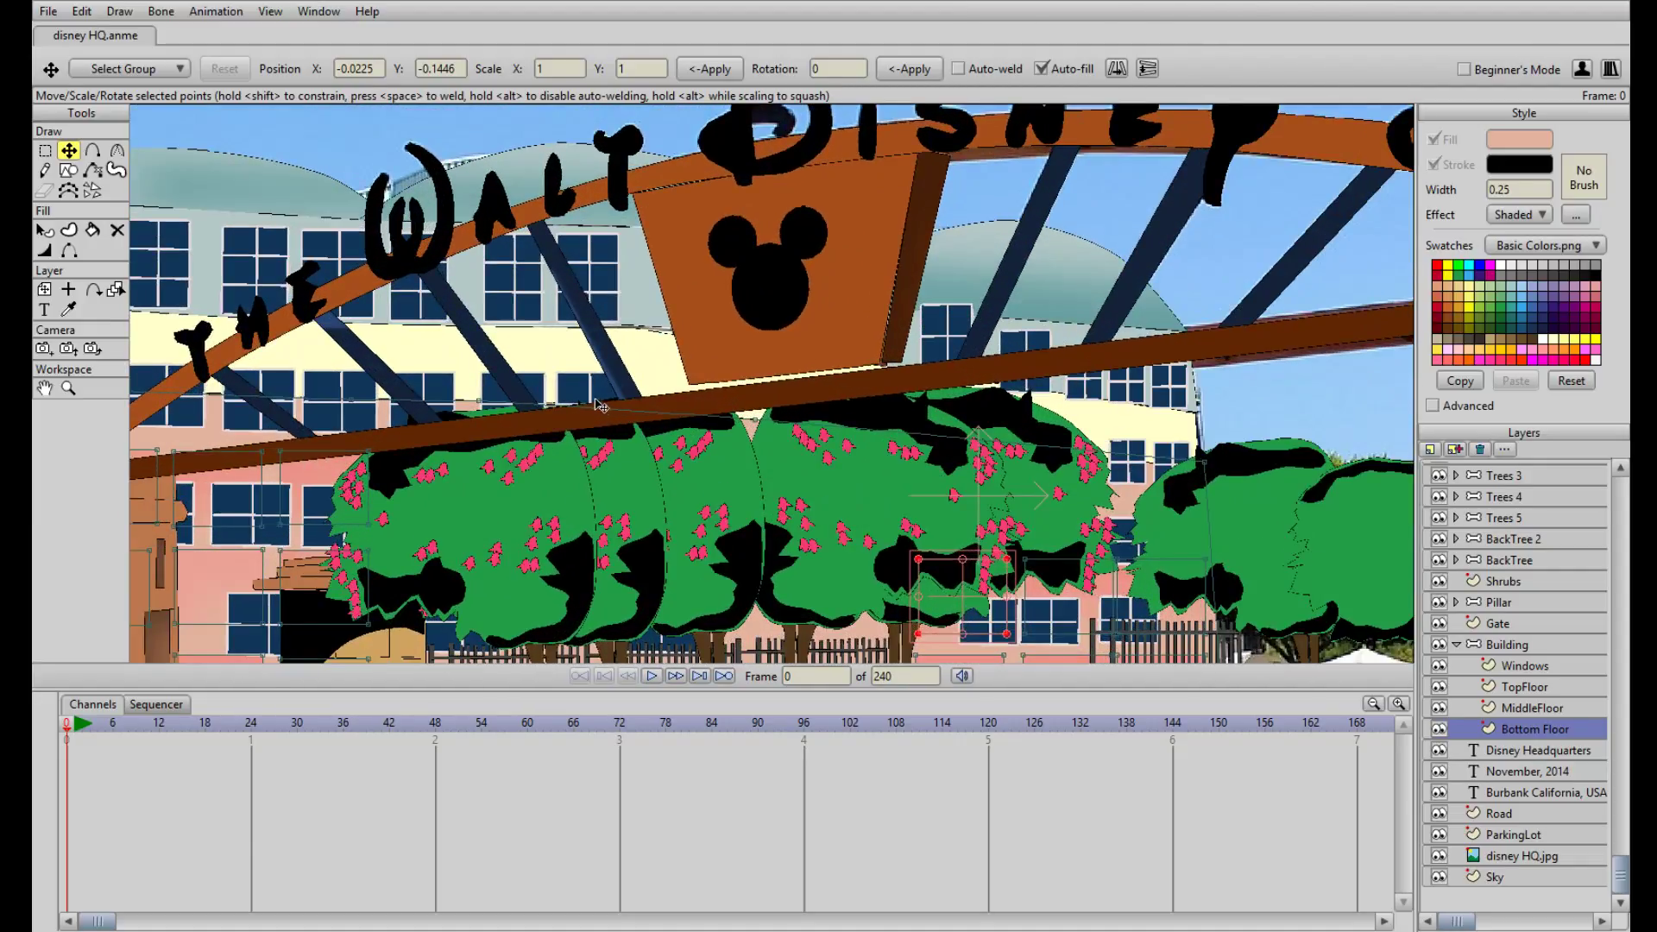
left_click_drag(573, 381, 773, 431)
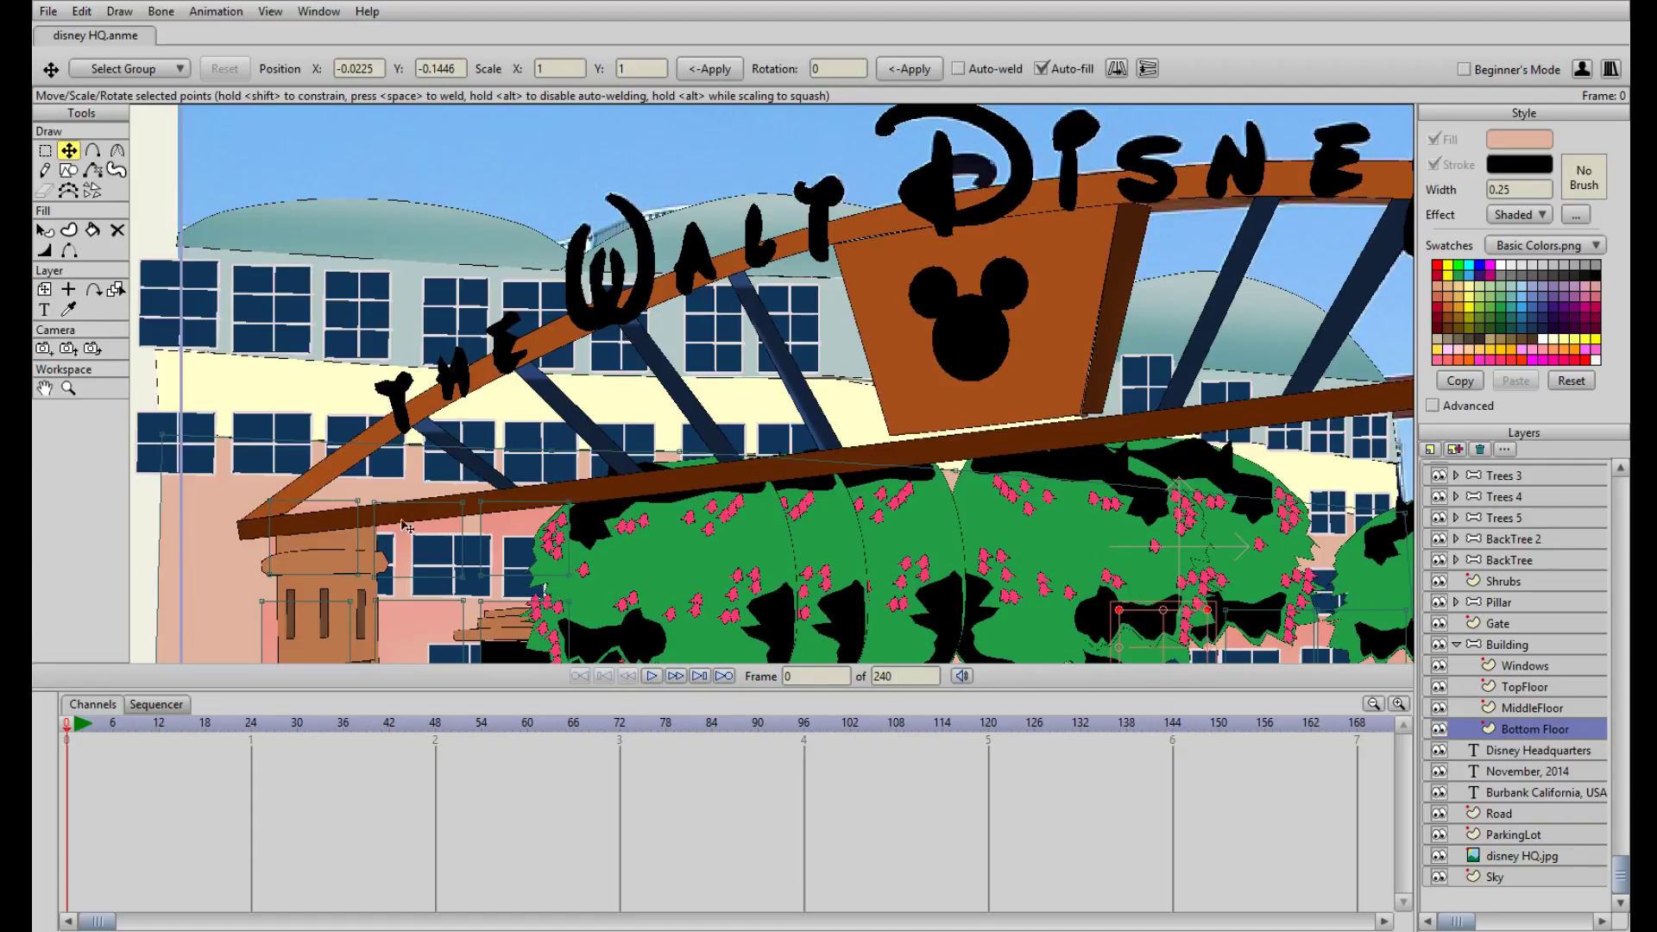
left_click_drag(803, 485, 620, 321)
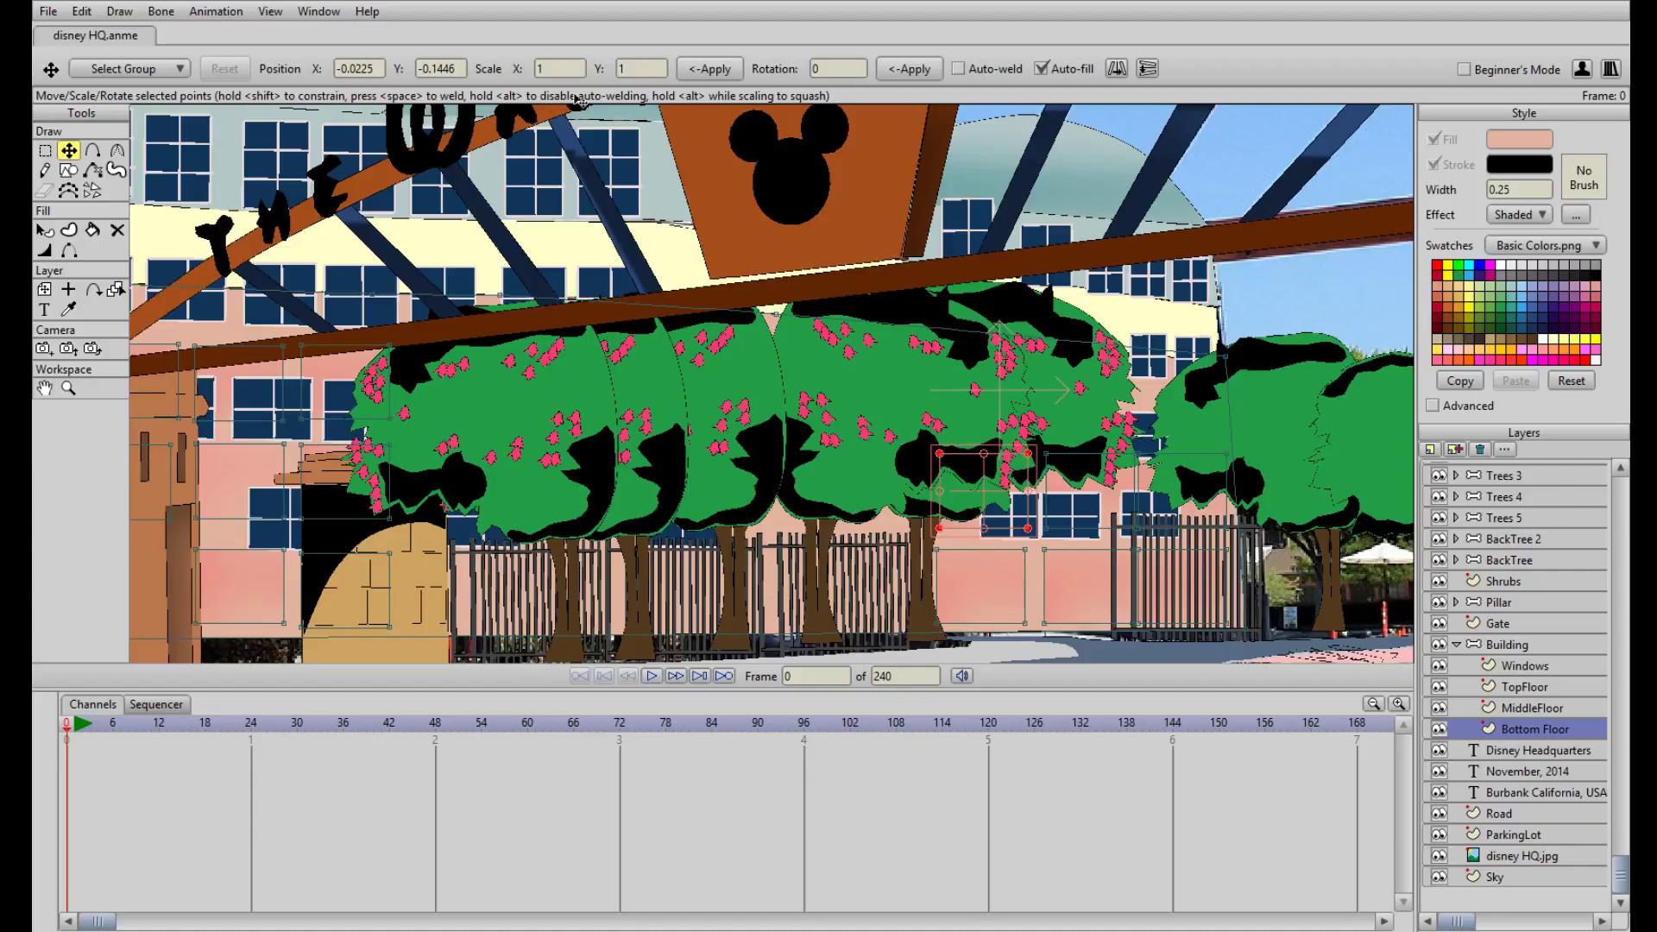
scroll(1044, 358, "up", 2)
scroll(1018, 364, "down", 3)
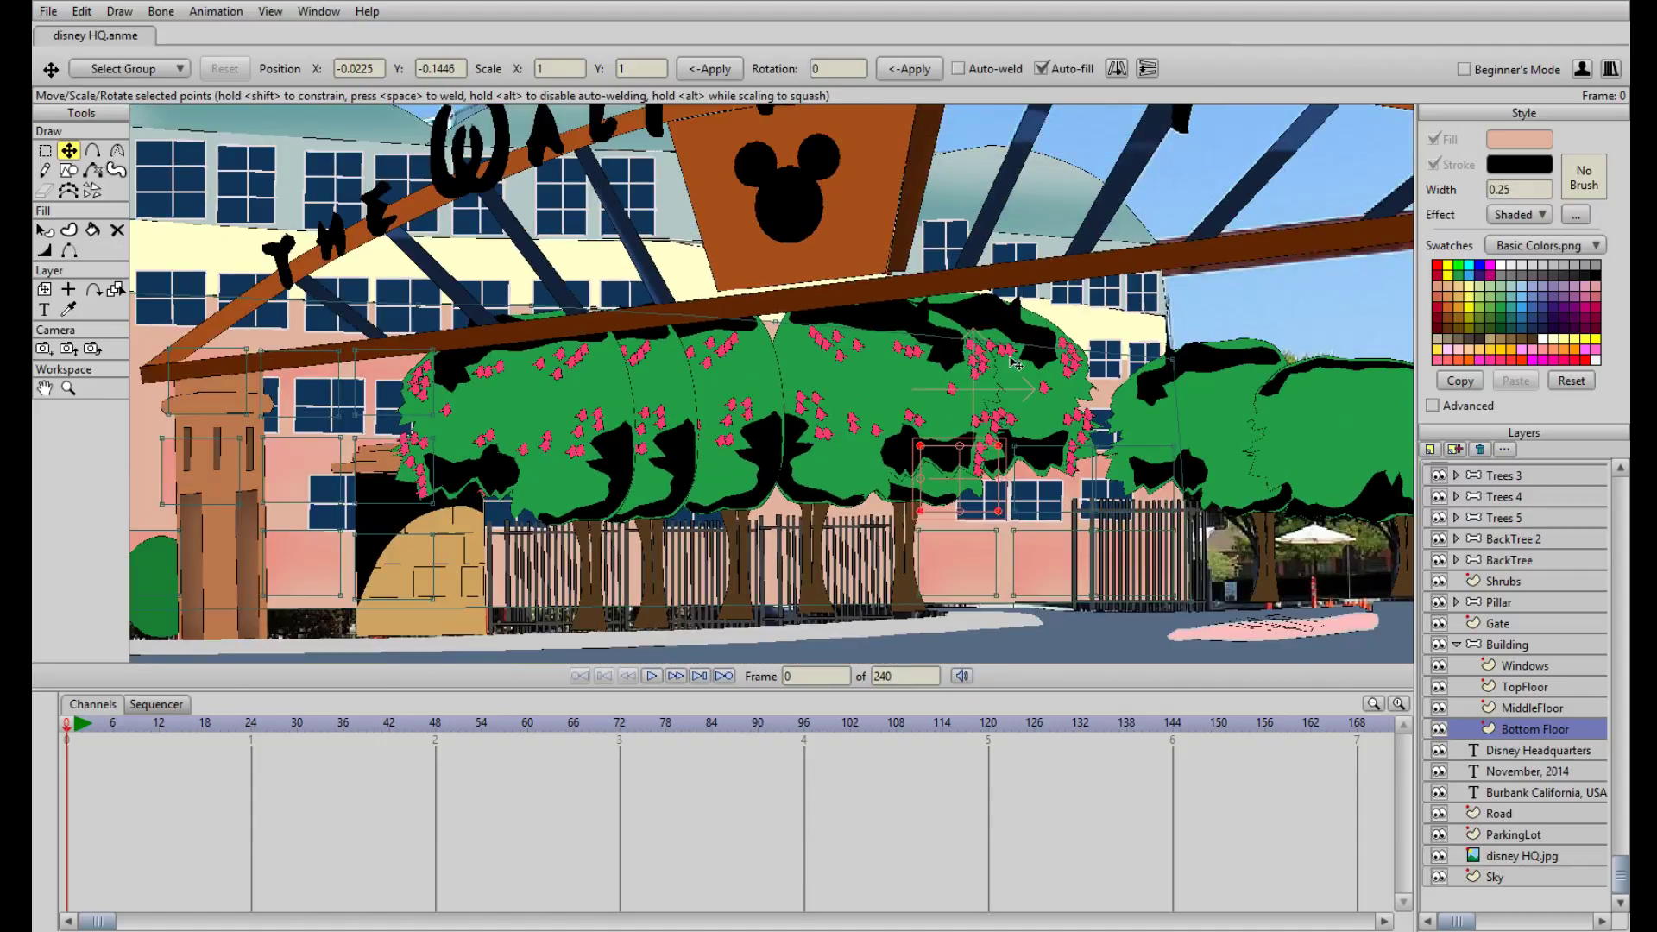
scroll(906, 344, "down", 2)
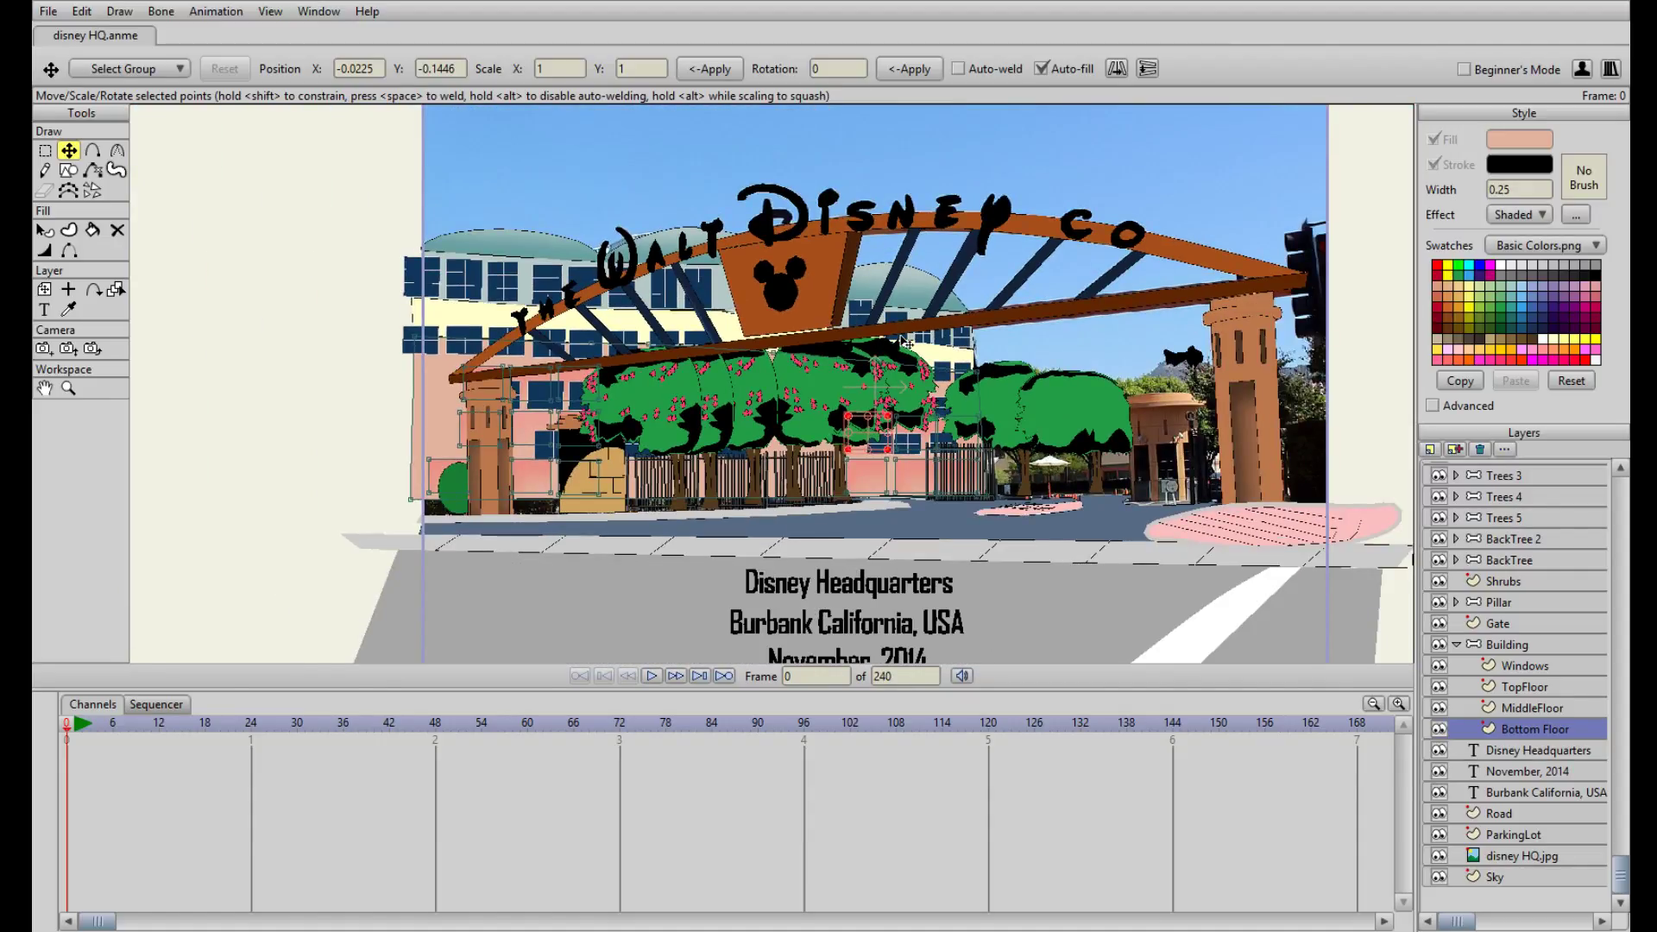
scroll(811, 347, "up", 2)
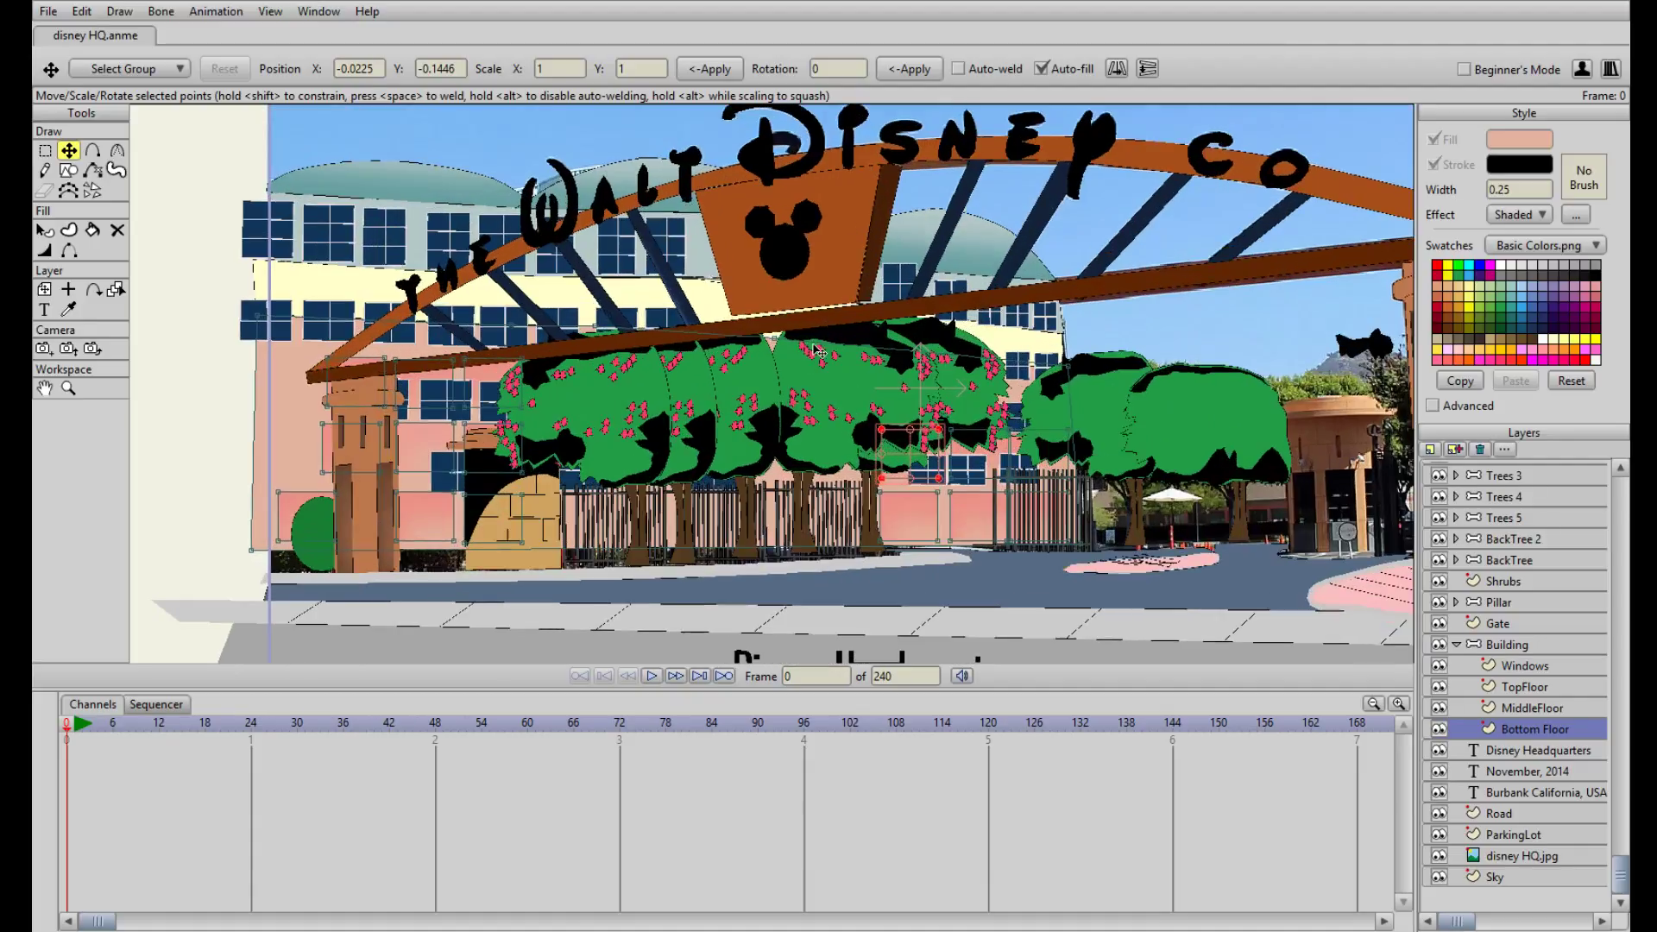
left_click_drag(773, 286, 755, 420)
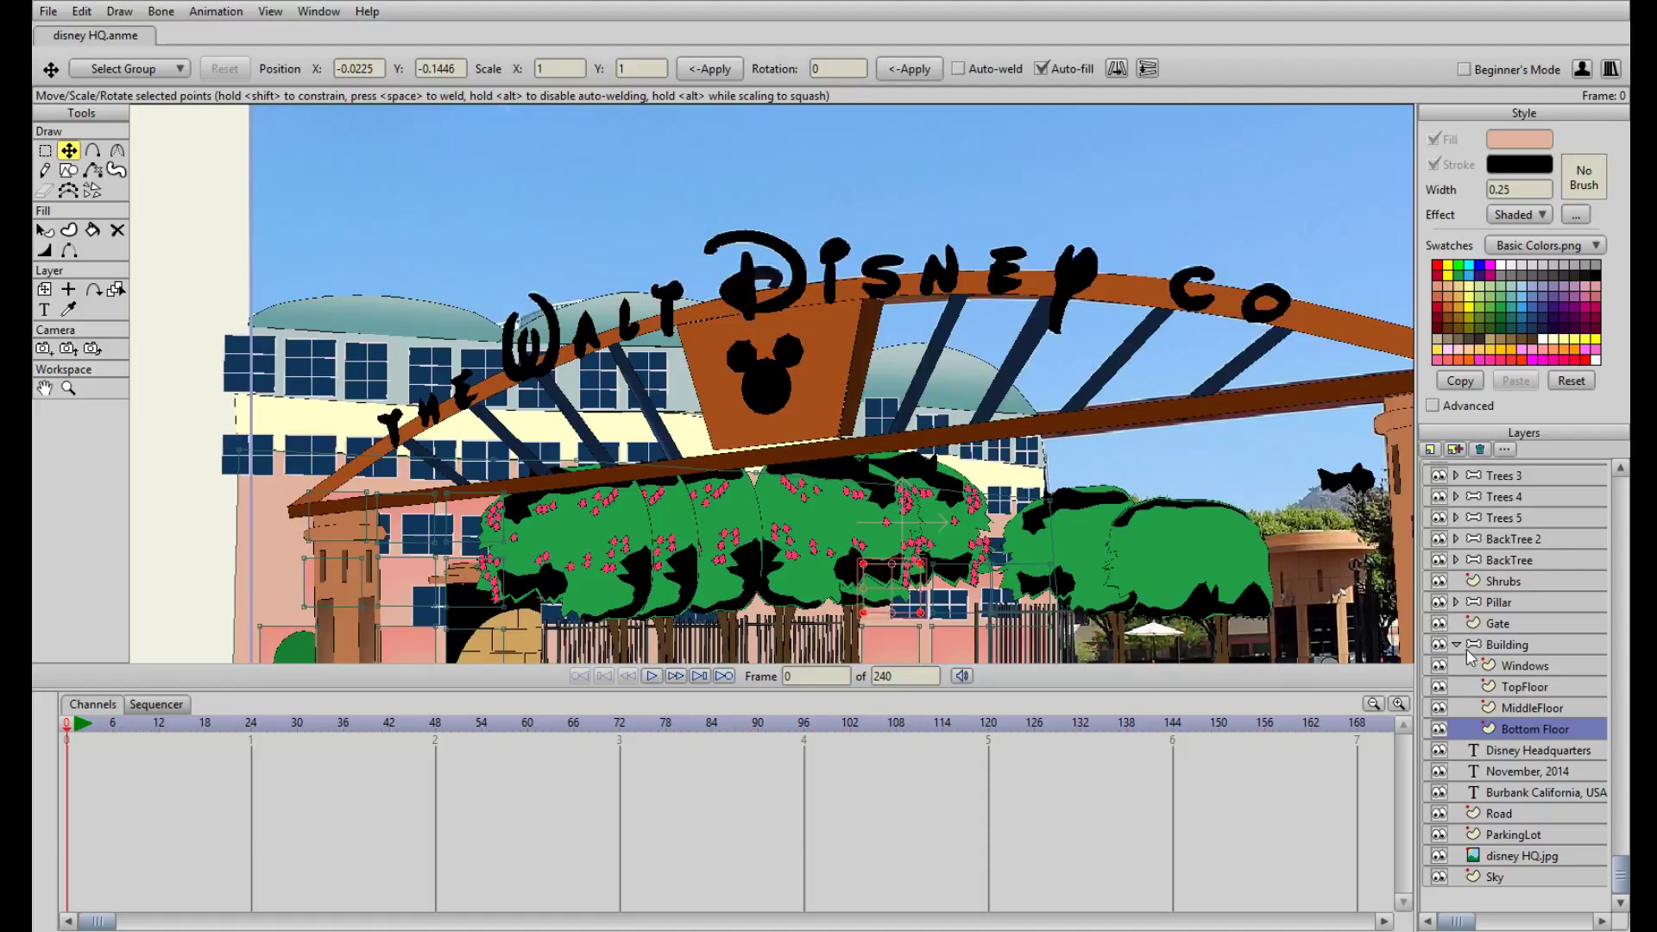
Collapse the Building layer group and check the shaded facade across the whole scene
left_click(1505, 643)
left_click(1456, 644)
scroll(1085, 561, "down", 2)
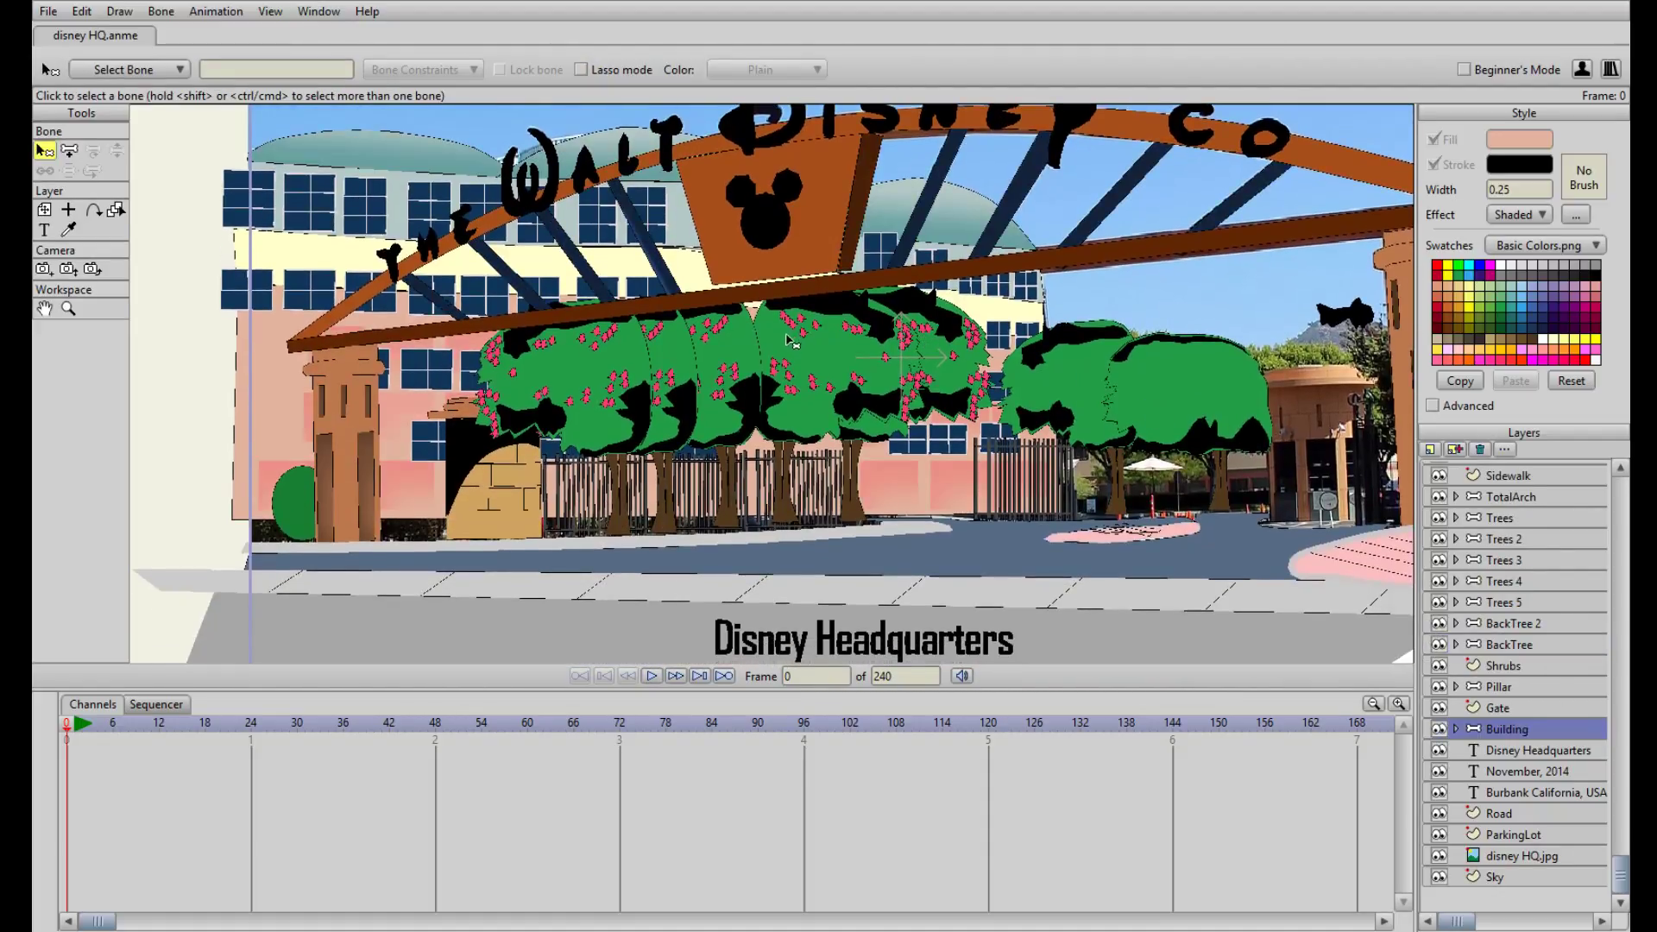
scroll(819, 423, "up", 3)
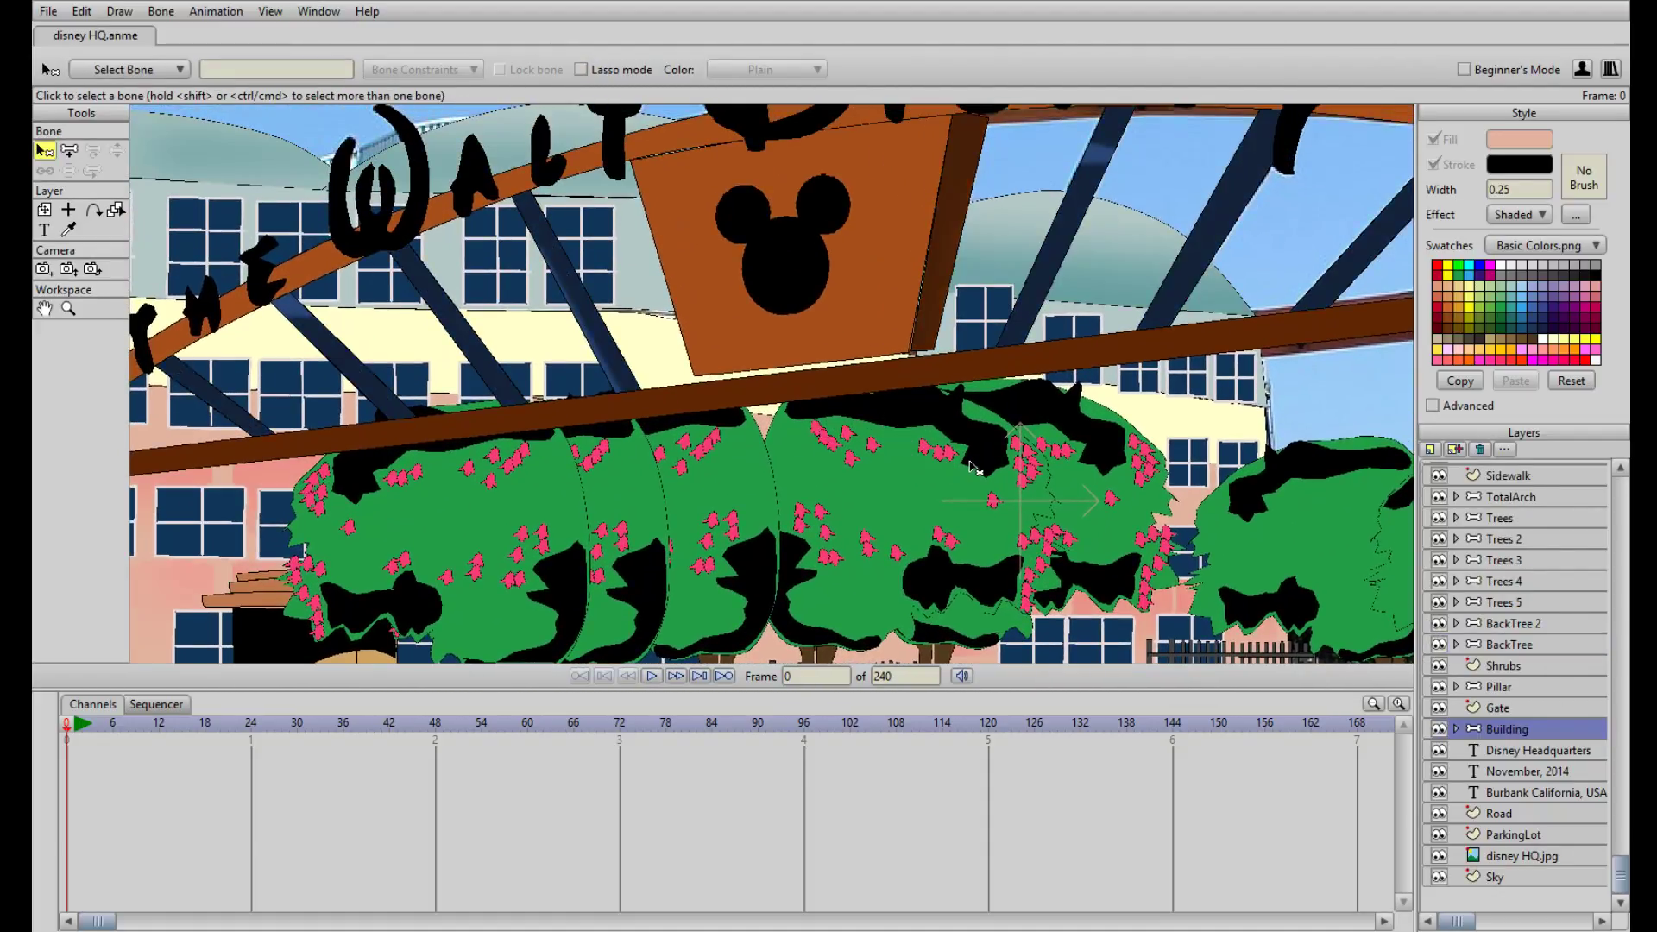
scroll(973, 467, "down", 3)
scroll(1031, 552, "up", 3)
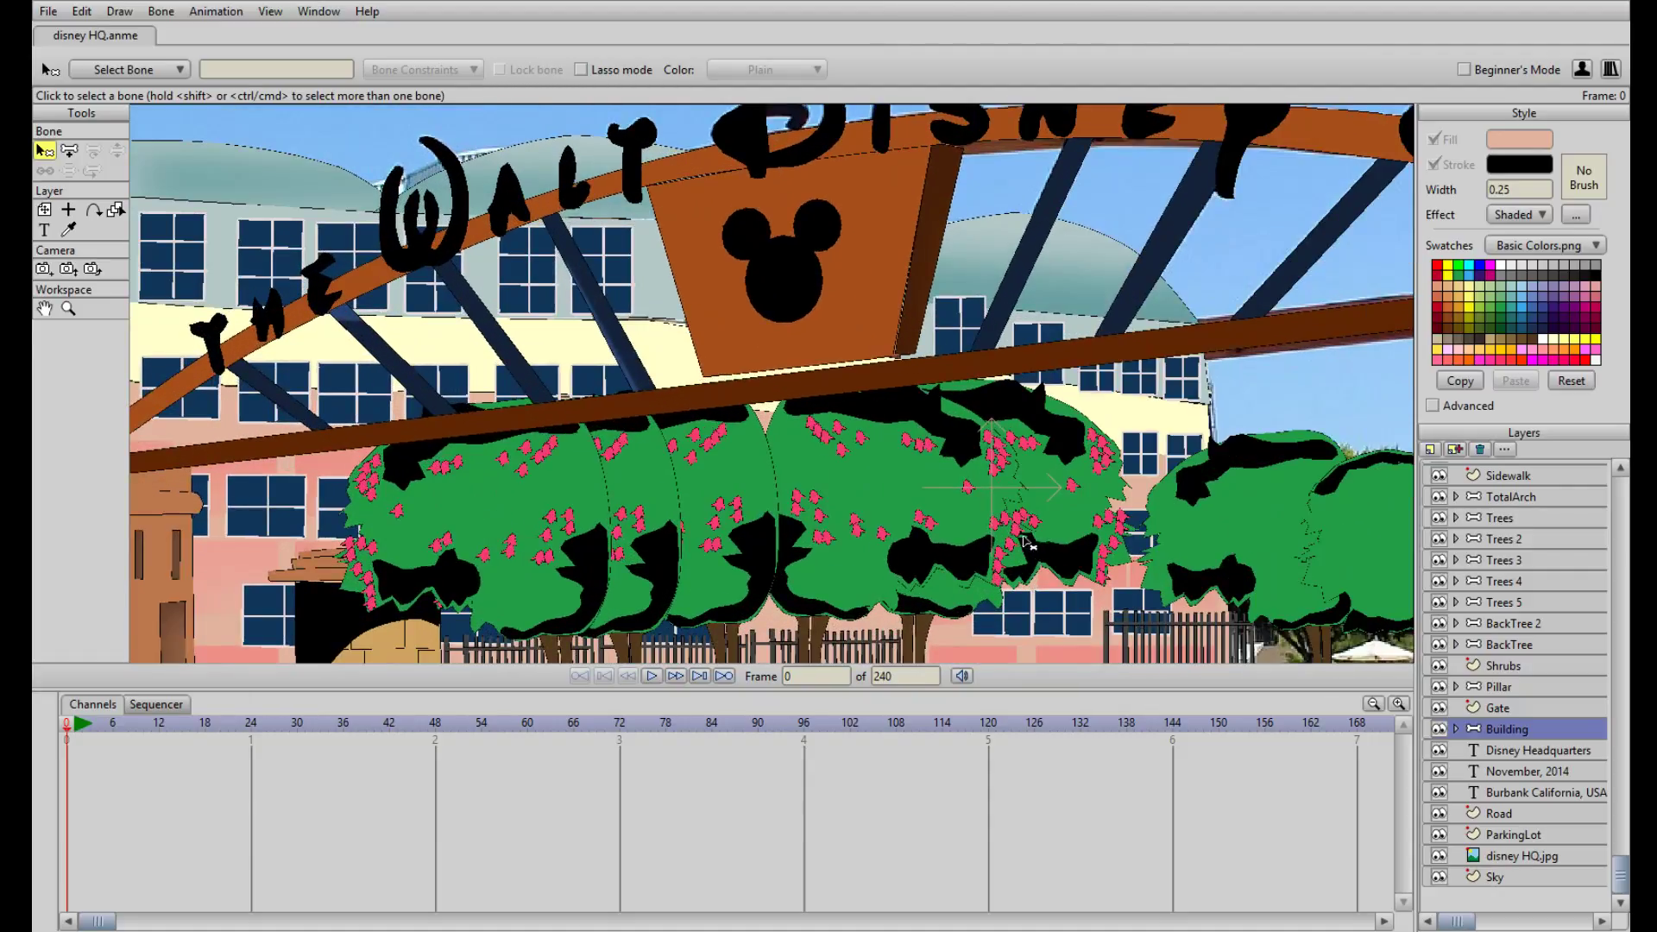
scroll(1031, 553, "down", 3)
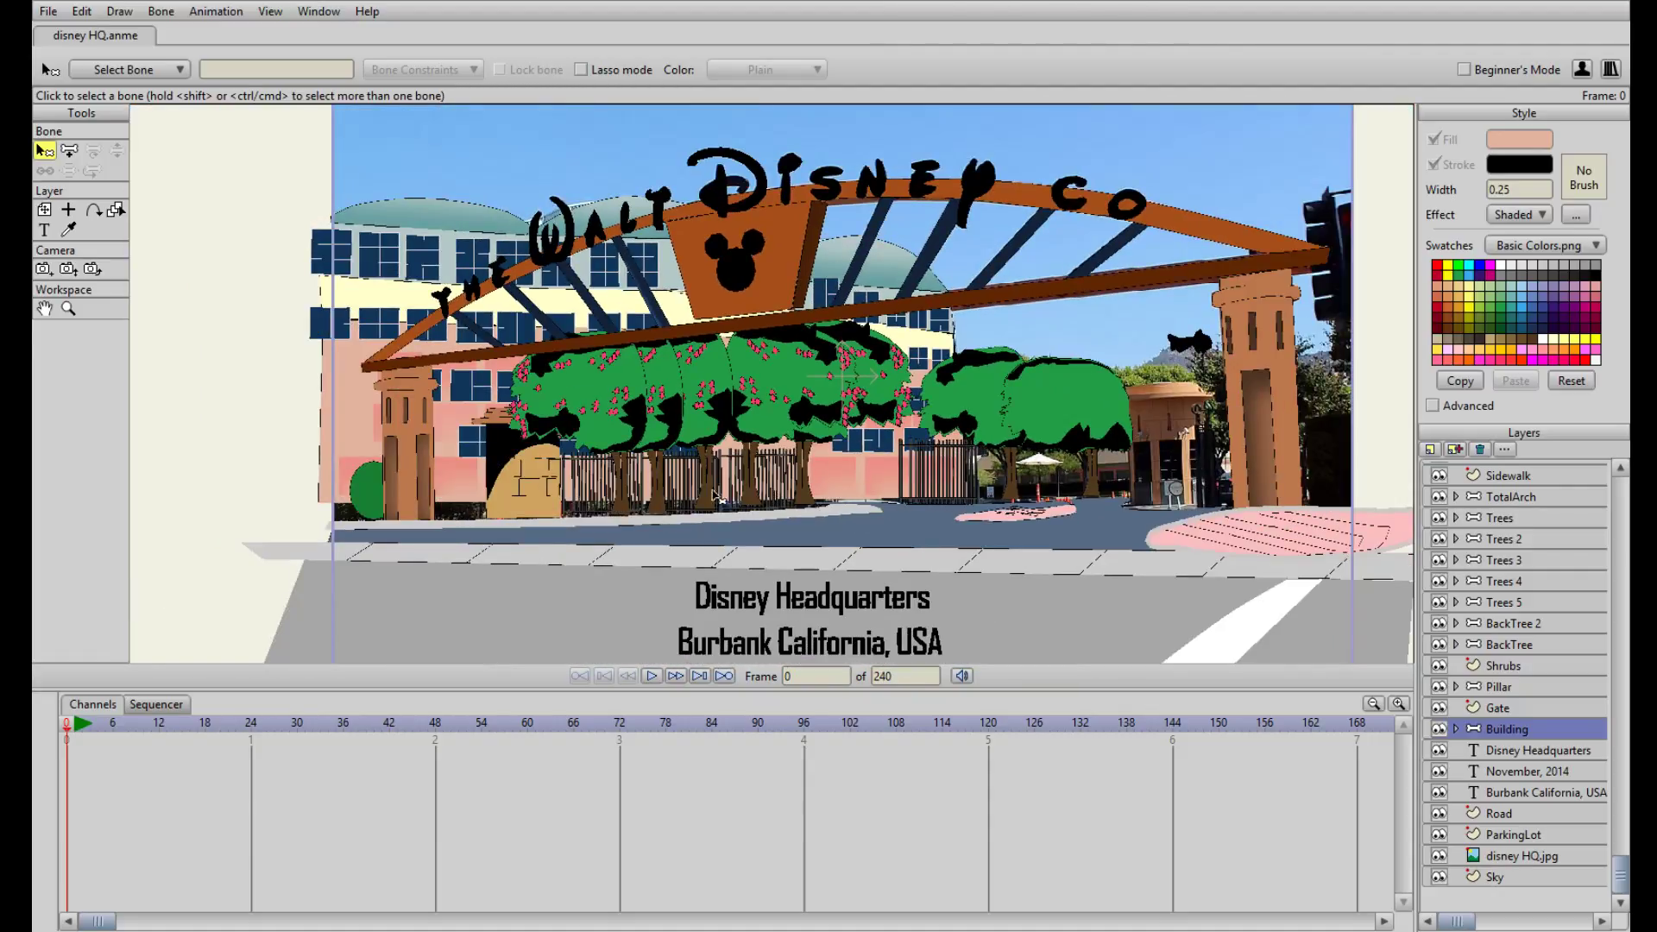
left_click_drag(523, 482, 751, 444)
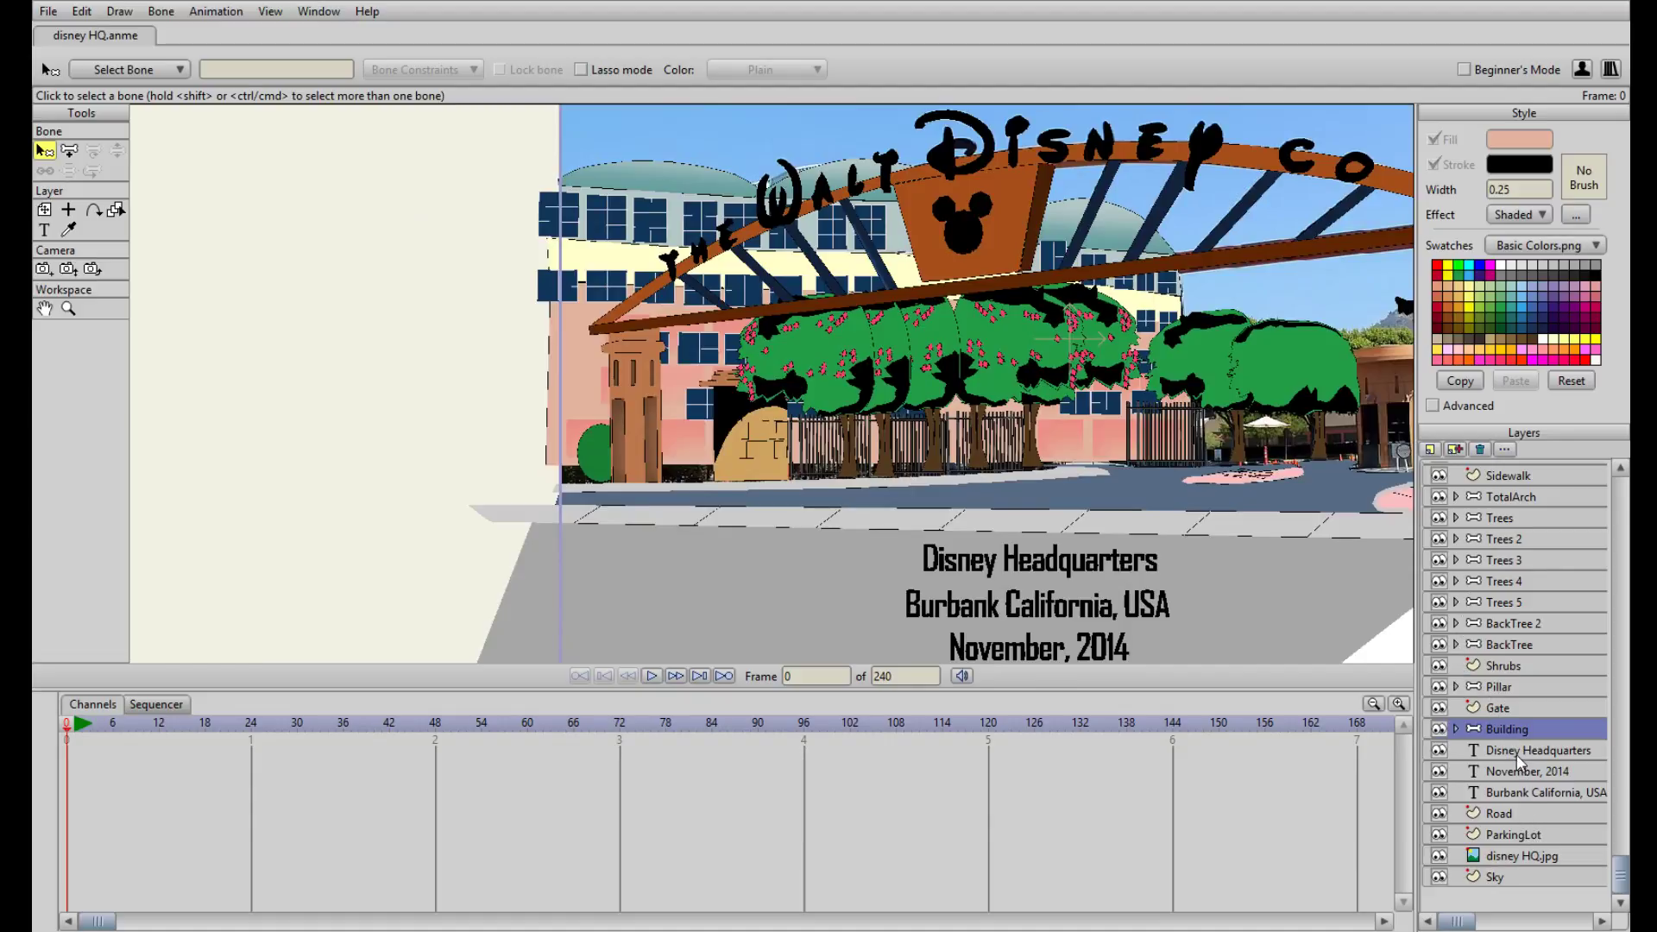
Duplicate the round shrub in the Shrubs layer and place the copy between the left pillar and the stone arch
scroll(1493, 485, "up", 2)
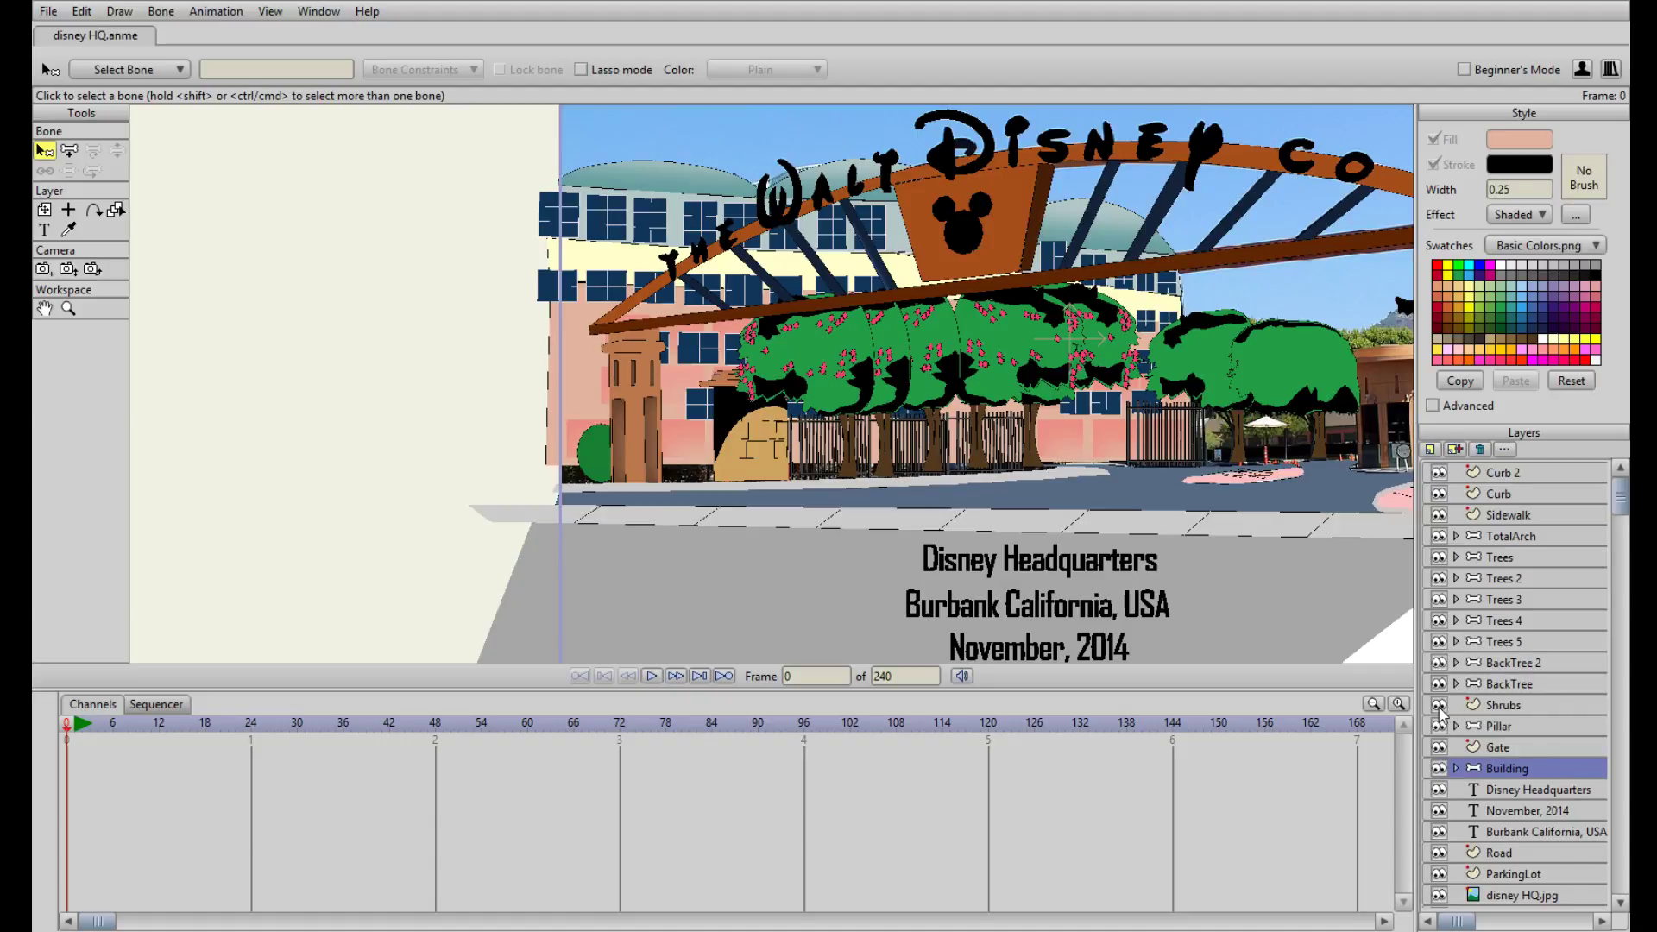
left_click(1438, 706)
left_click(1439, 708)
left_click(1492, 709)
scroll(932, 496, "up", 3)
key("t")
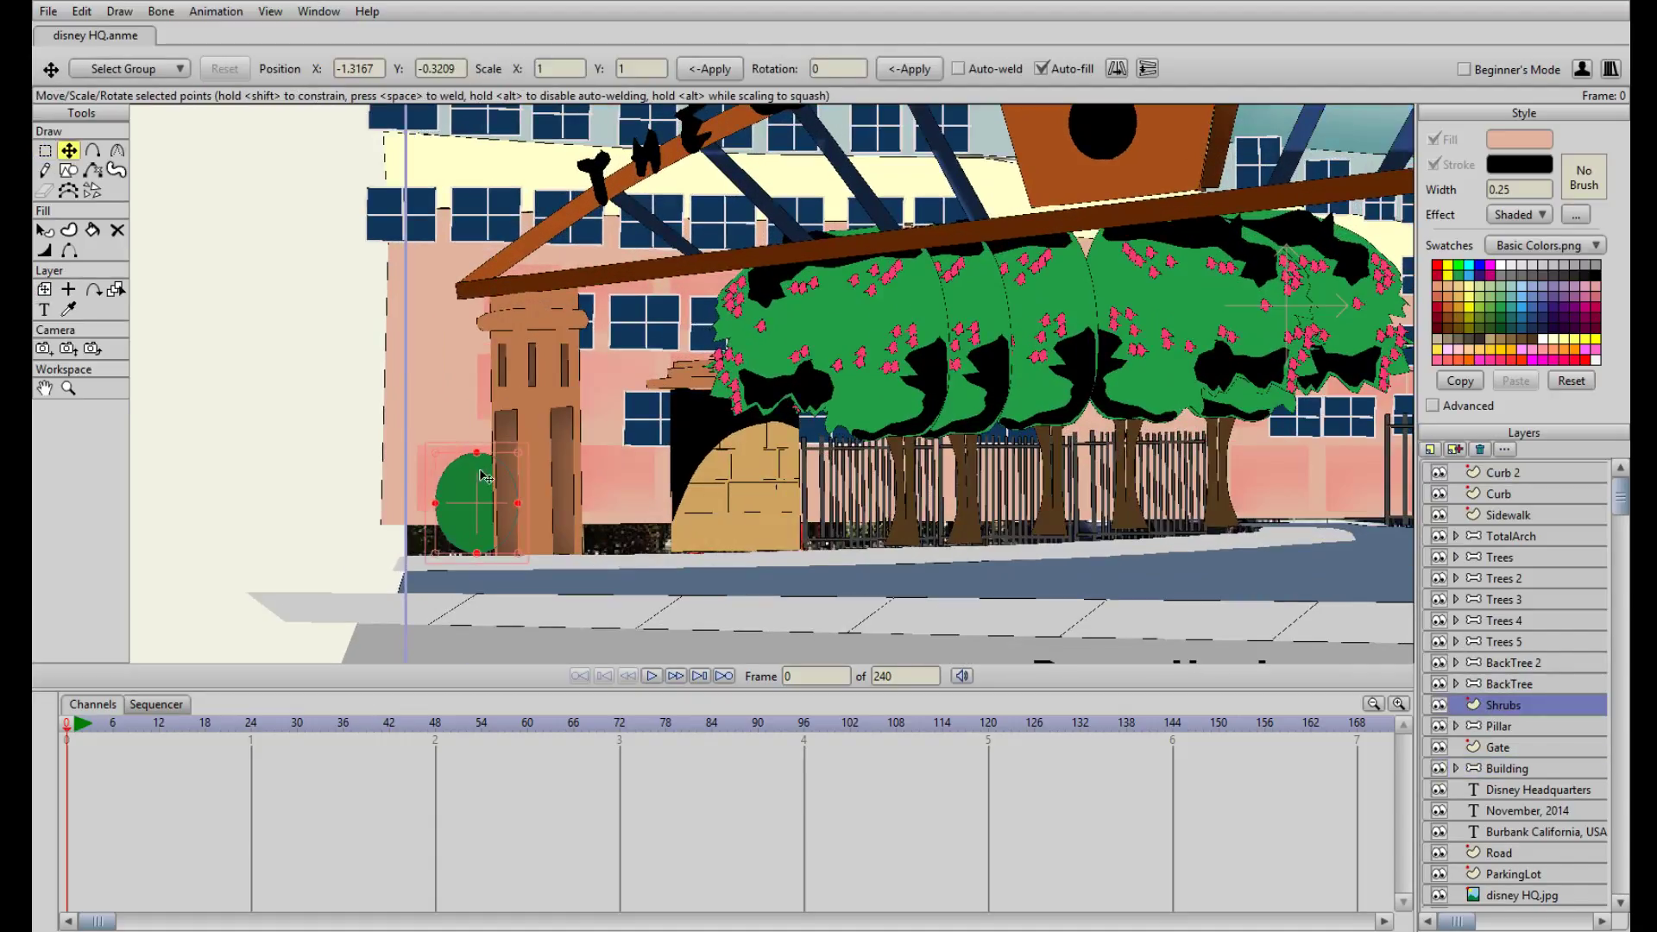
key("ctrl+c")
key("ctrl+v")
left_click_drag(481, 497, 632, 502)
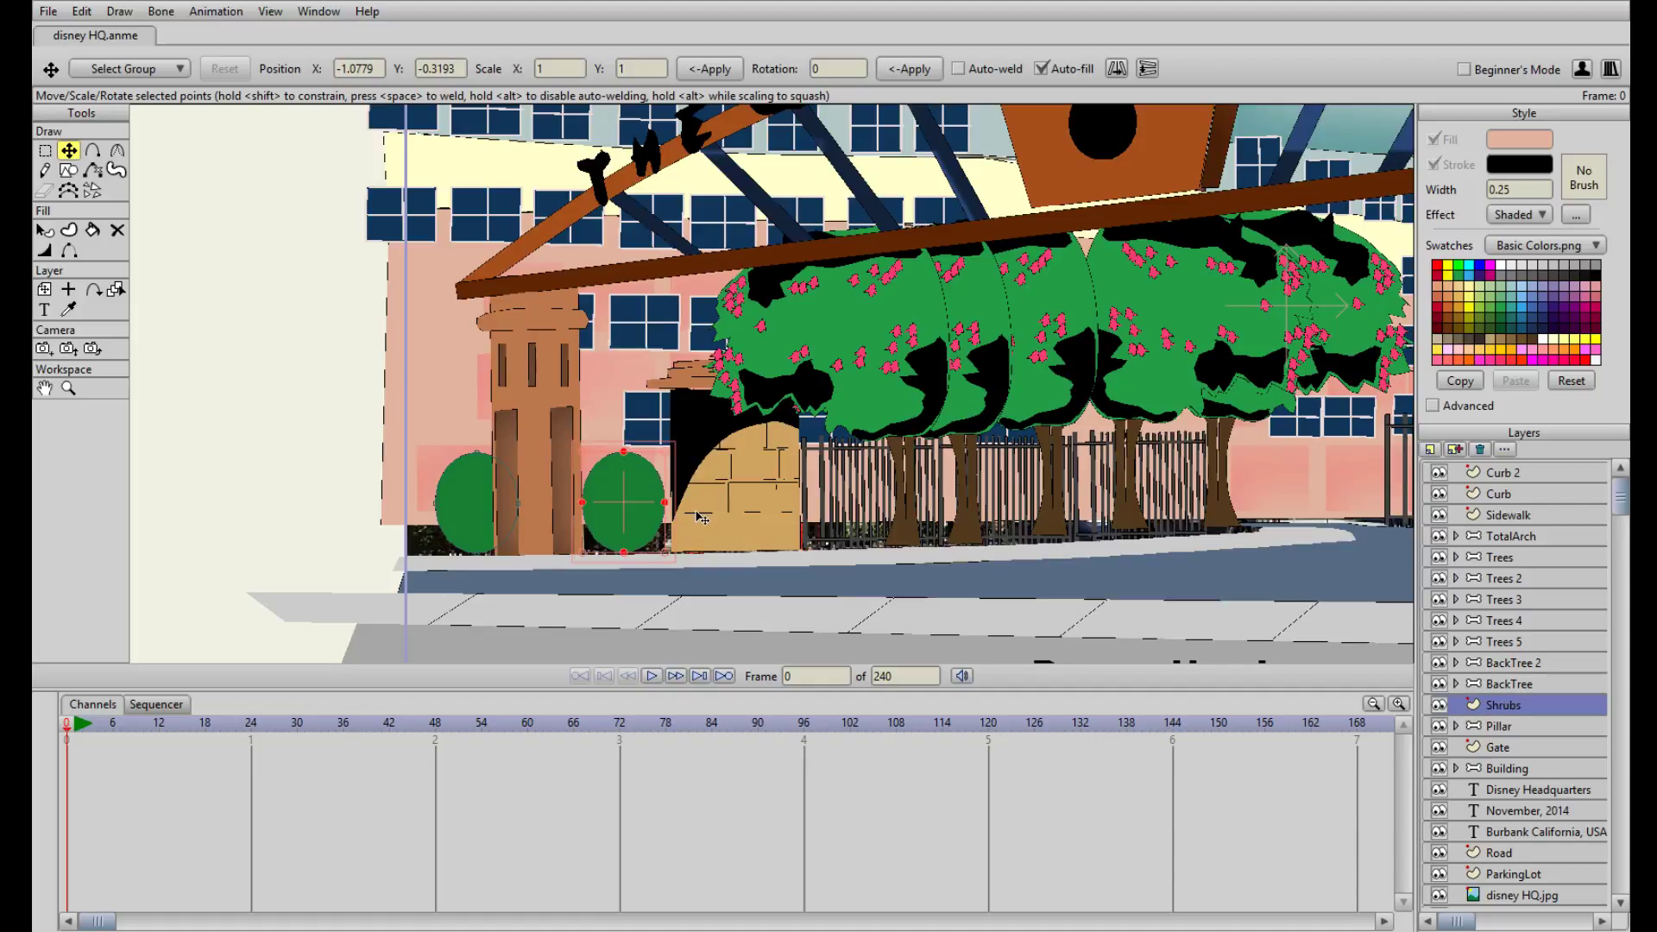
Duplicate the shrub again and place the copy in front of the stone arch
key("ctrl+c")
key("ctrl+v")
left_click_drag(638, 509, 776, 509)
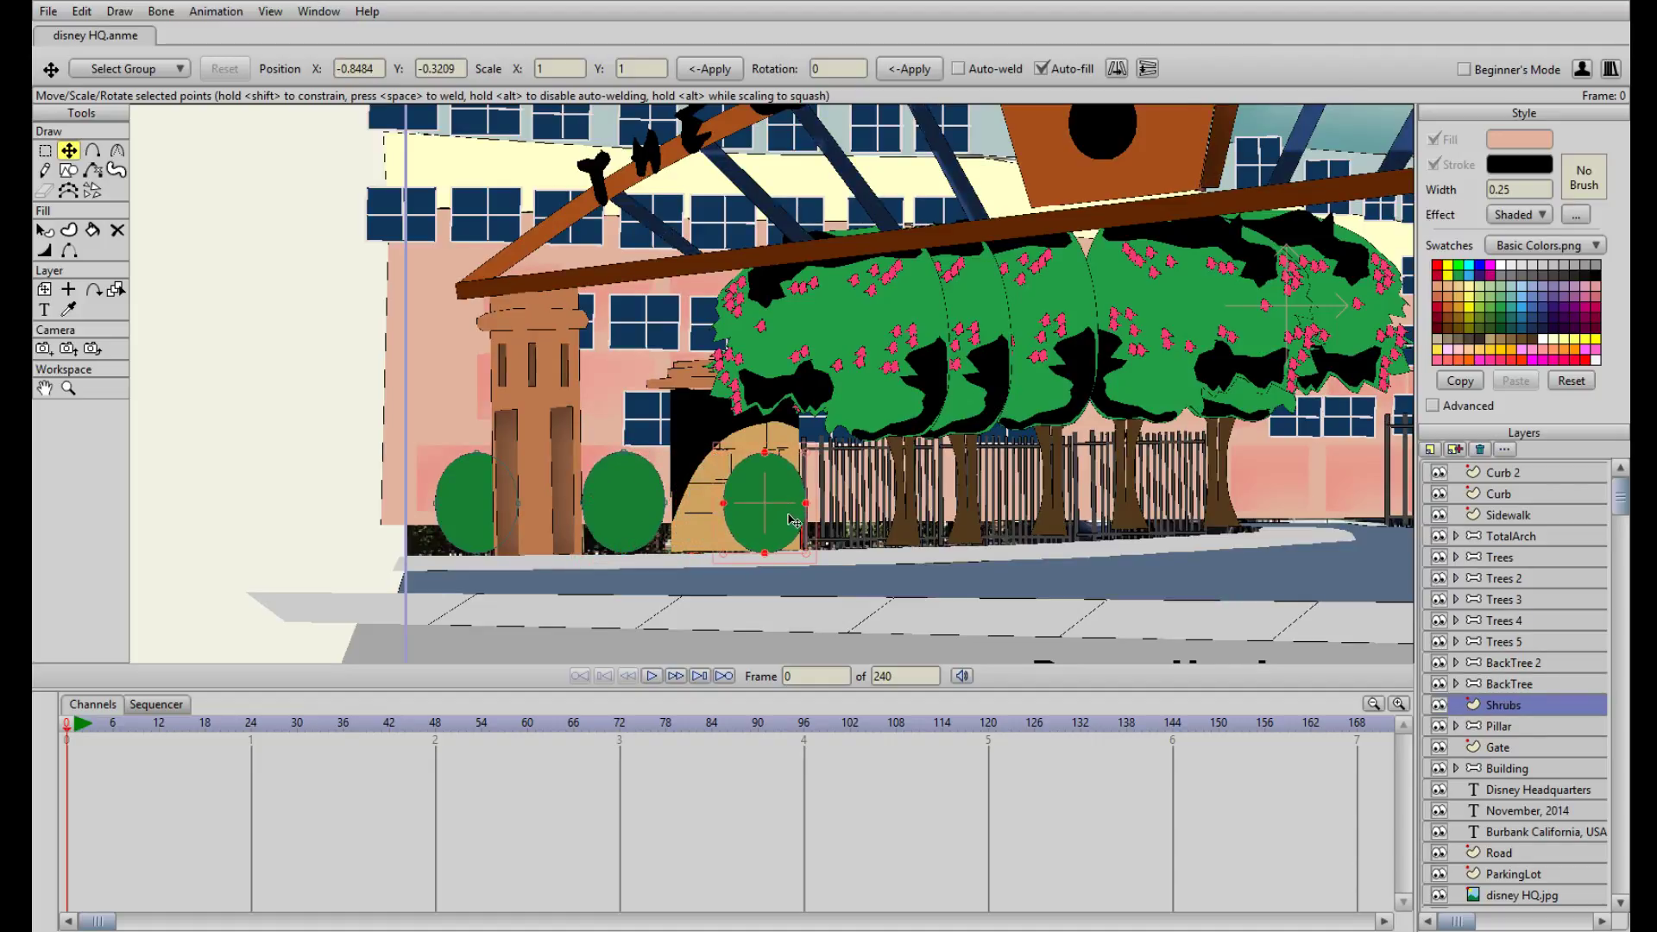
Add a sharp corner point at the lower-left edge of the shrub before the stone arch and stretch its bottom point to the first tree trunk
key("a")
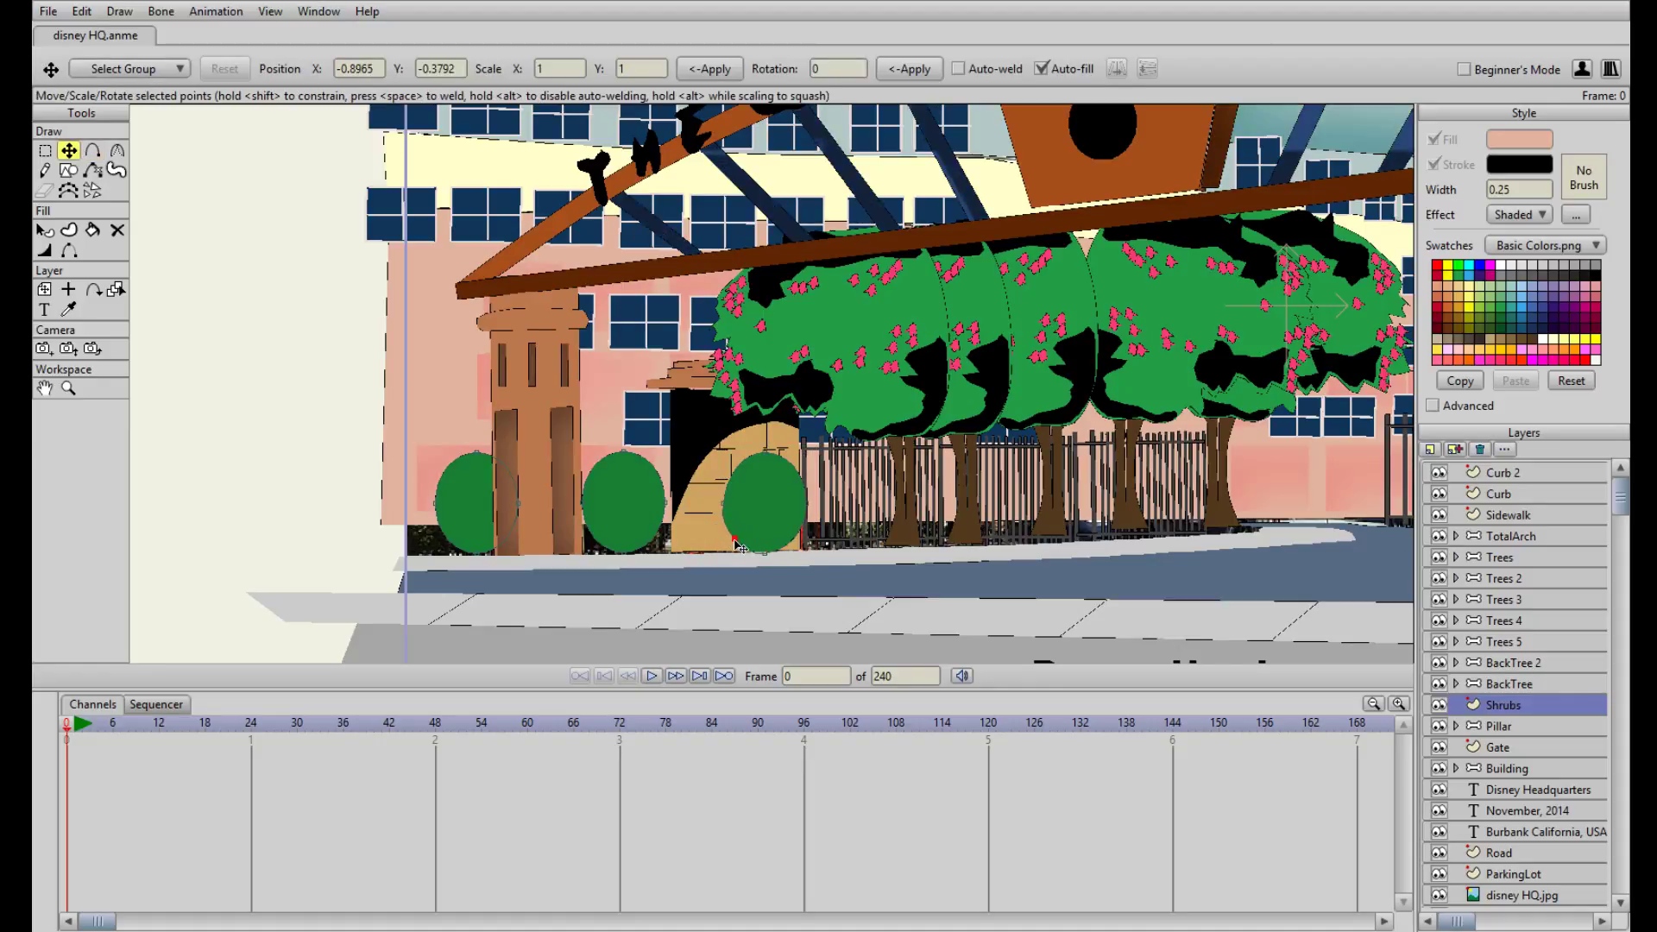
left_click(119, 152)
left_click(210, 72)
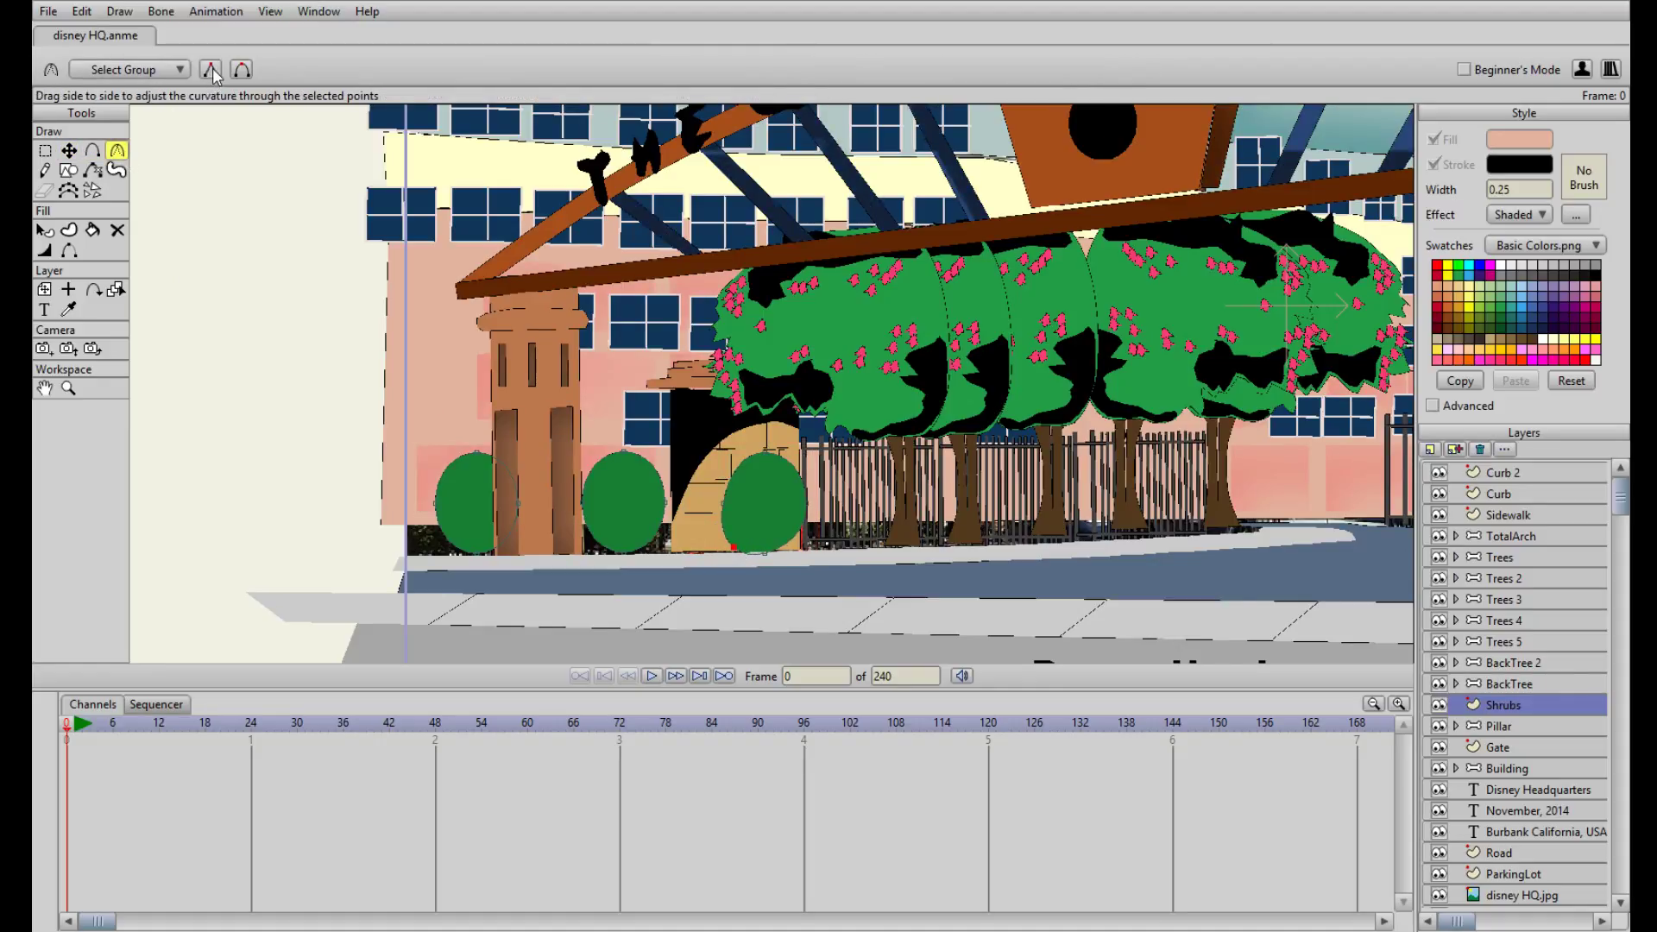
key("t")
left_click_drag(763, 554, 926, 543)
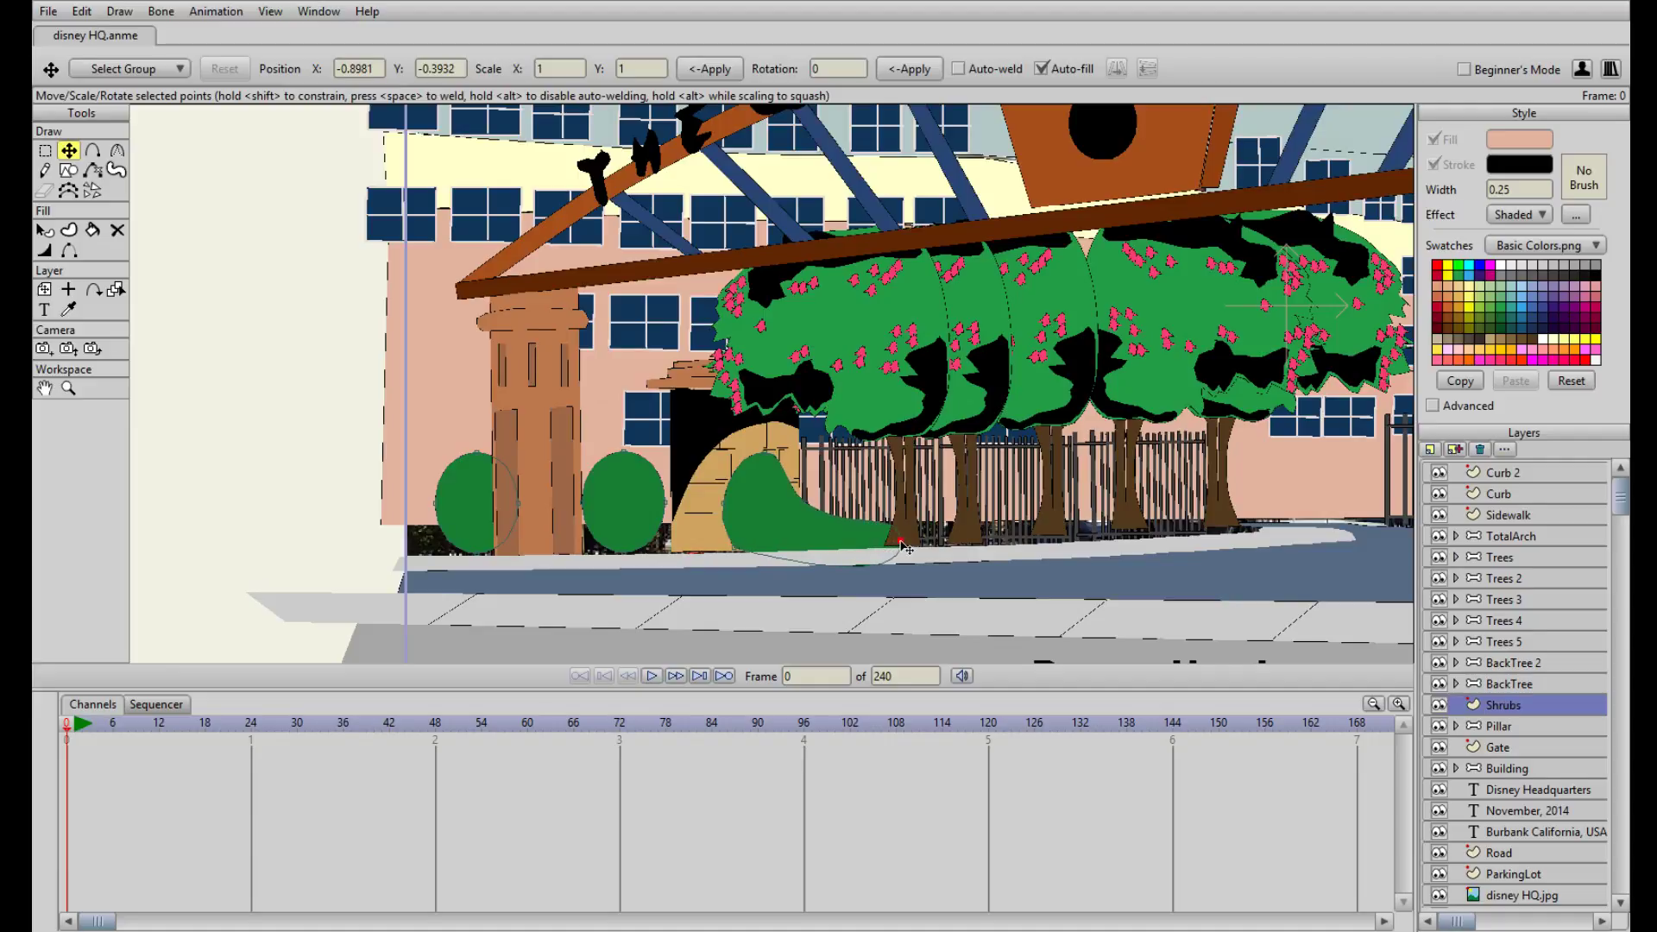
Make the stretched bottom point a sharp corner and extend it along the curb to just past the last tree trunk
left_click(117, 151)
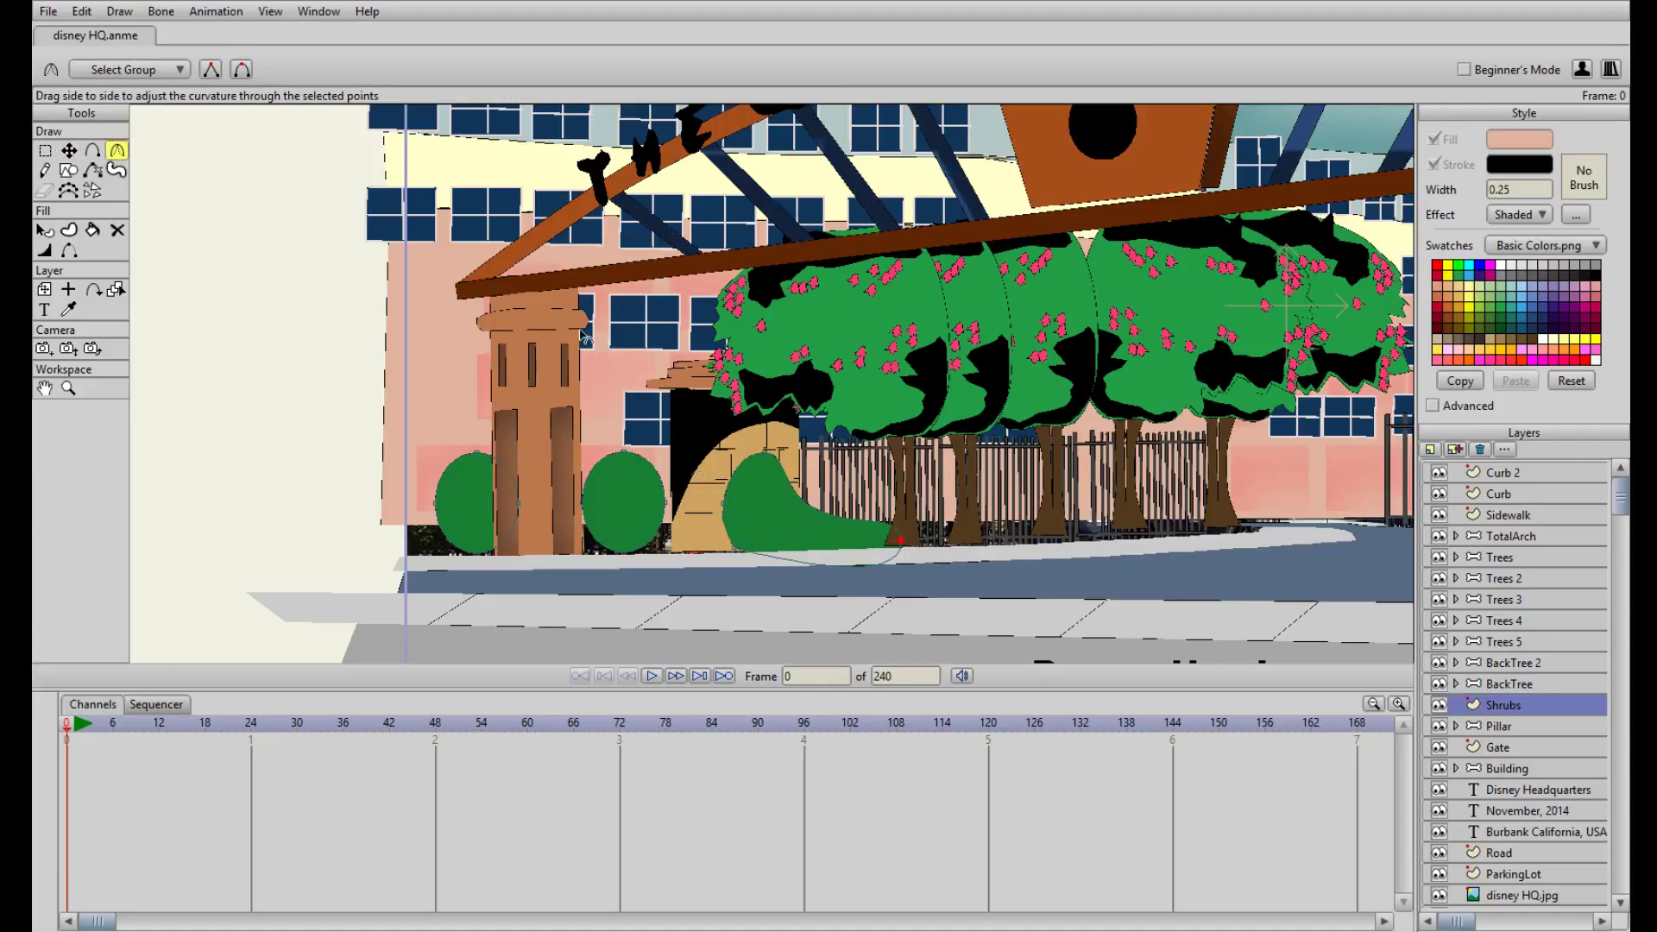
left_click(210, 69)
key("t")
left_click_drag(904, 546, 1298, 536)
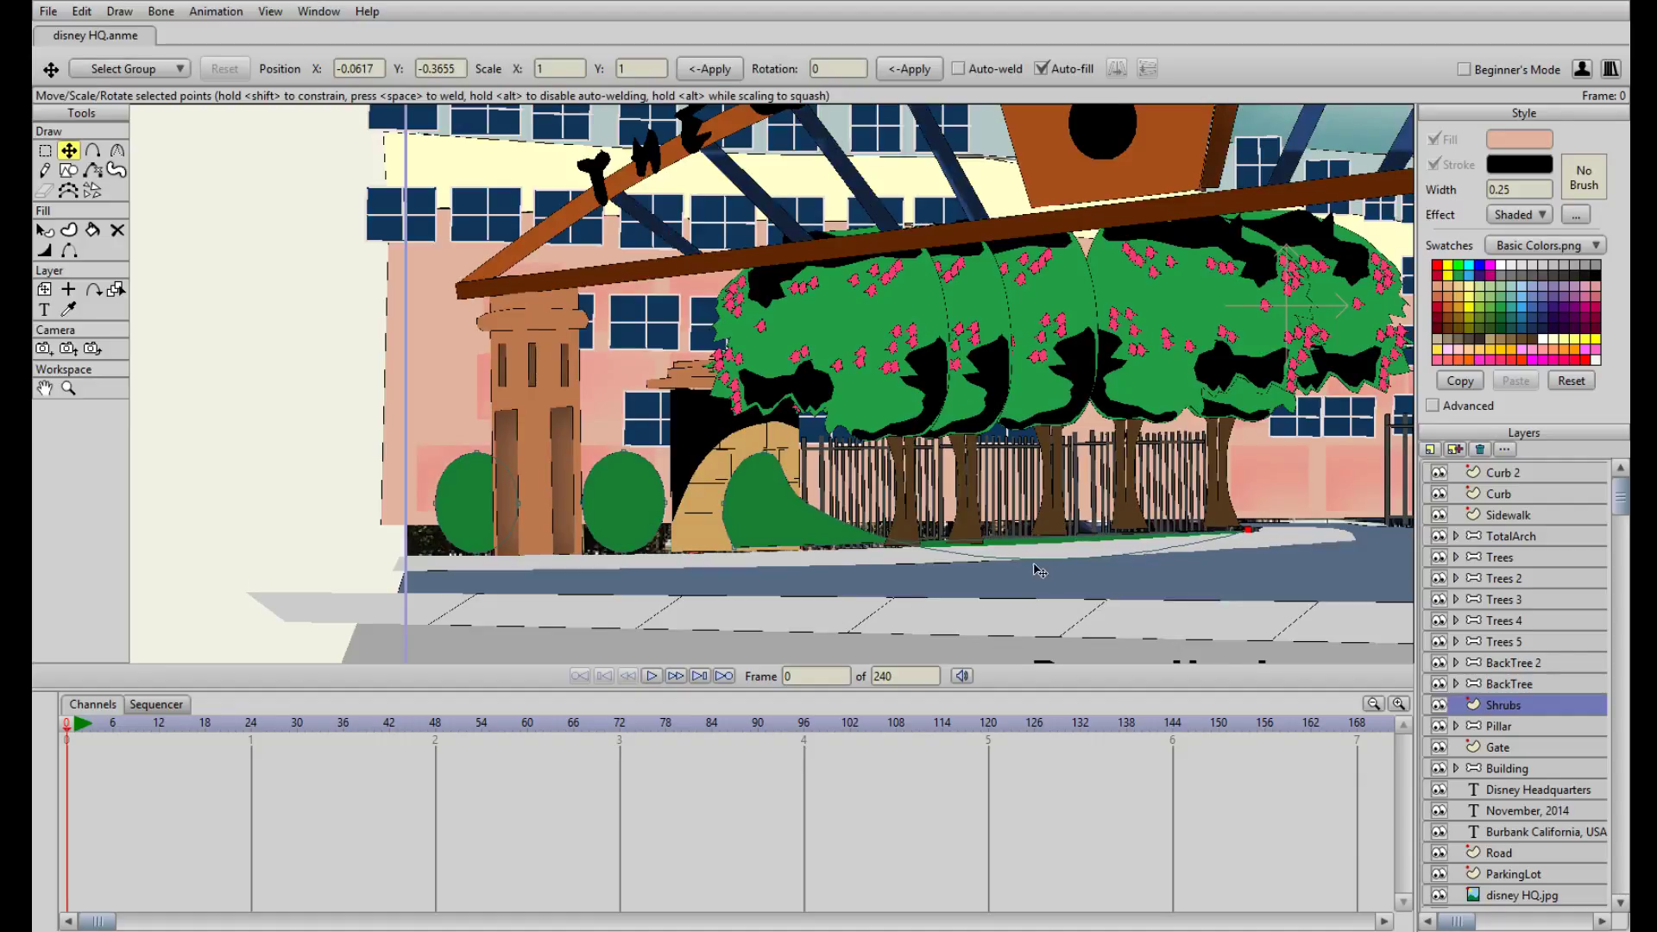
Pull the hedge's side point out to the last tree and add a bottom-edge point aligned with the curb
scroll(964, 556, "up", 3)
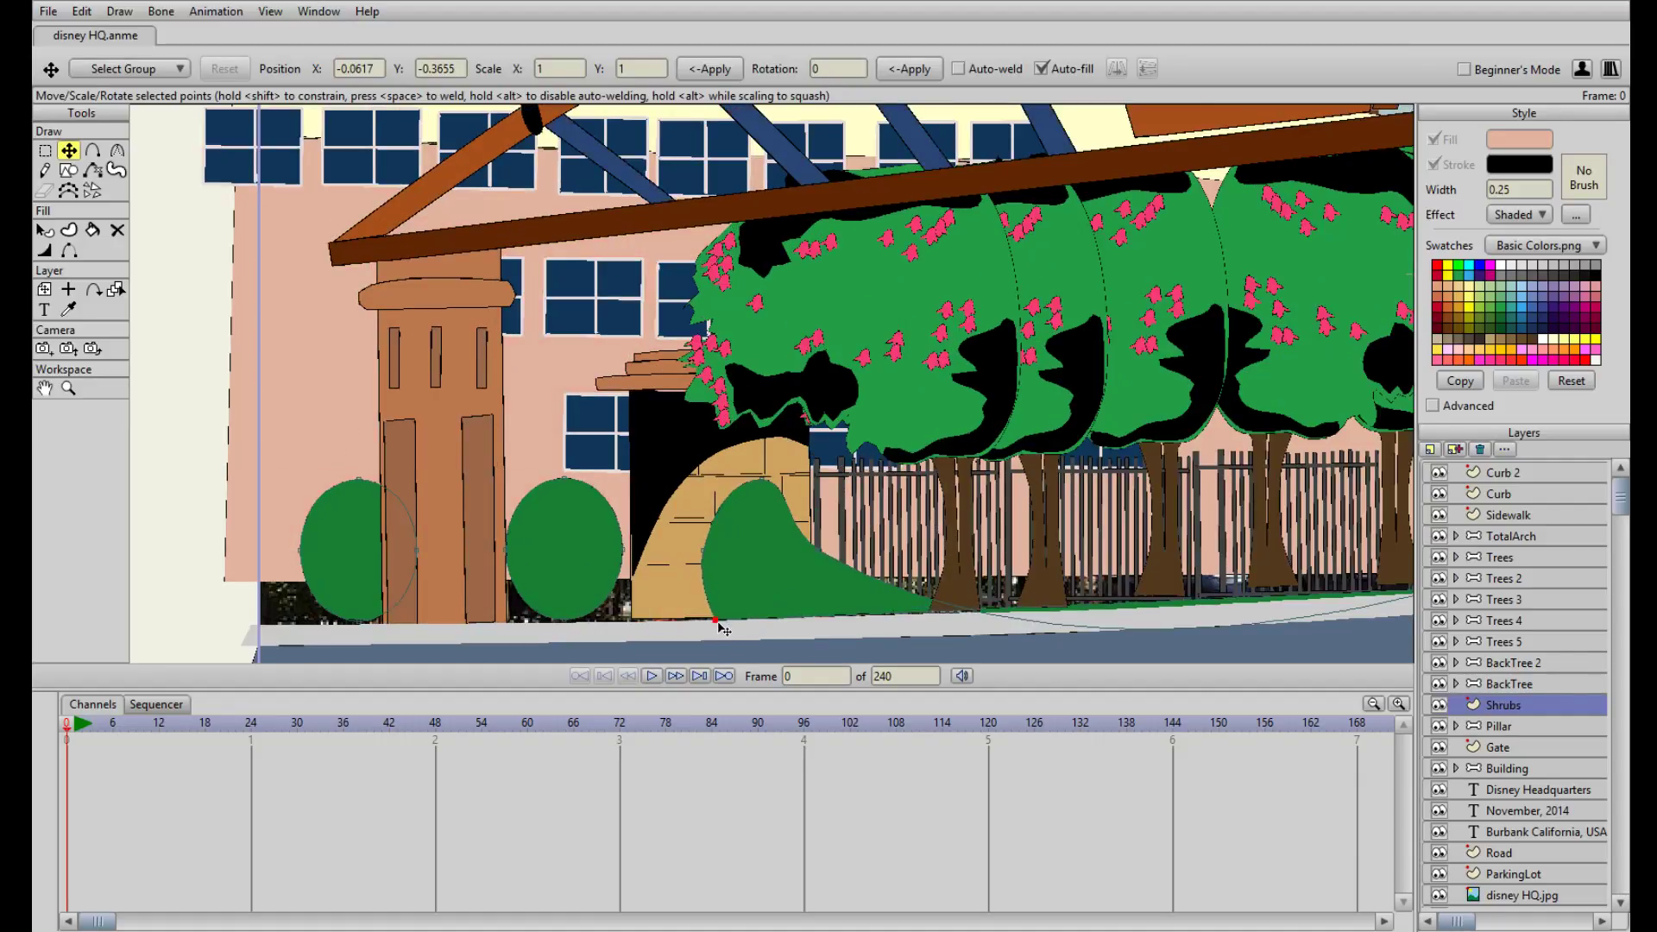
scroll(727, 621, "up", 2)
key("a")
key("t")
left_click_drag(865, 595, 1178, 549)
key("a")
left_click(859, 567)
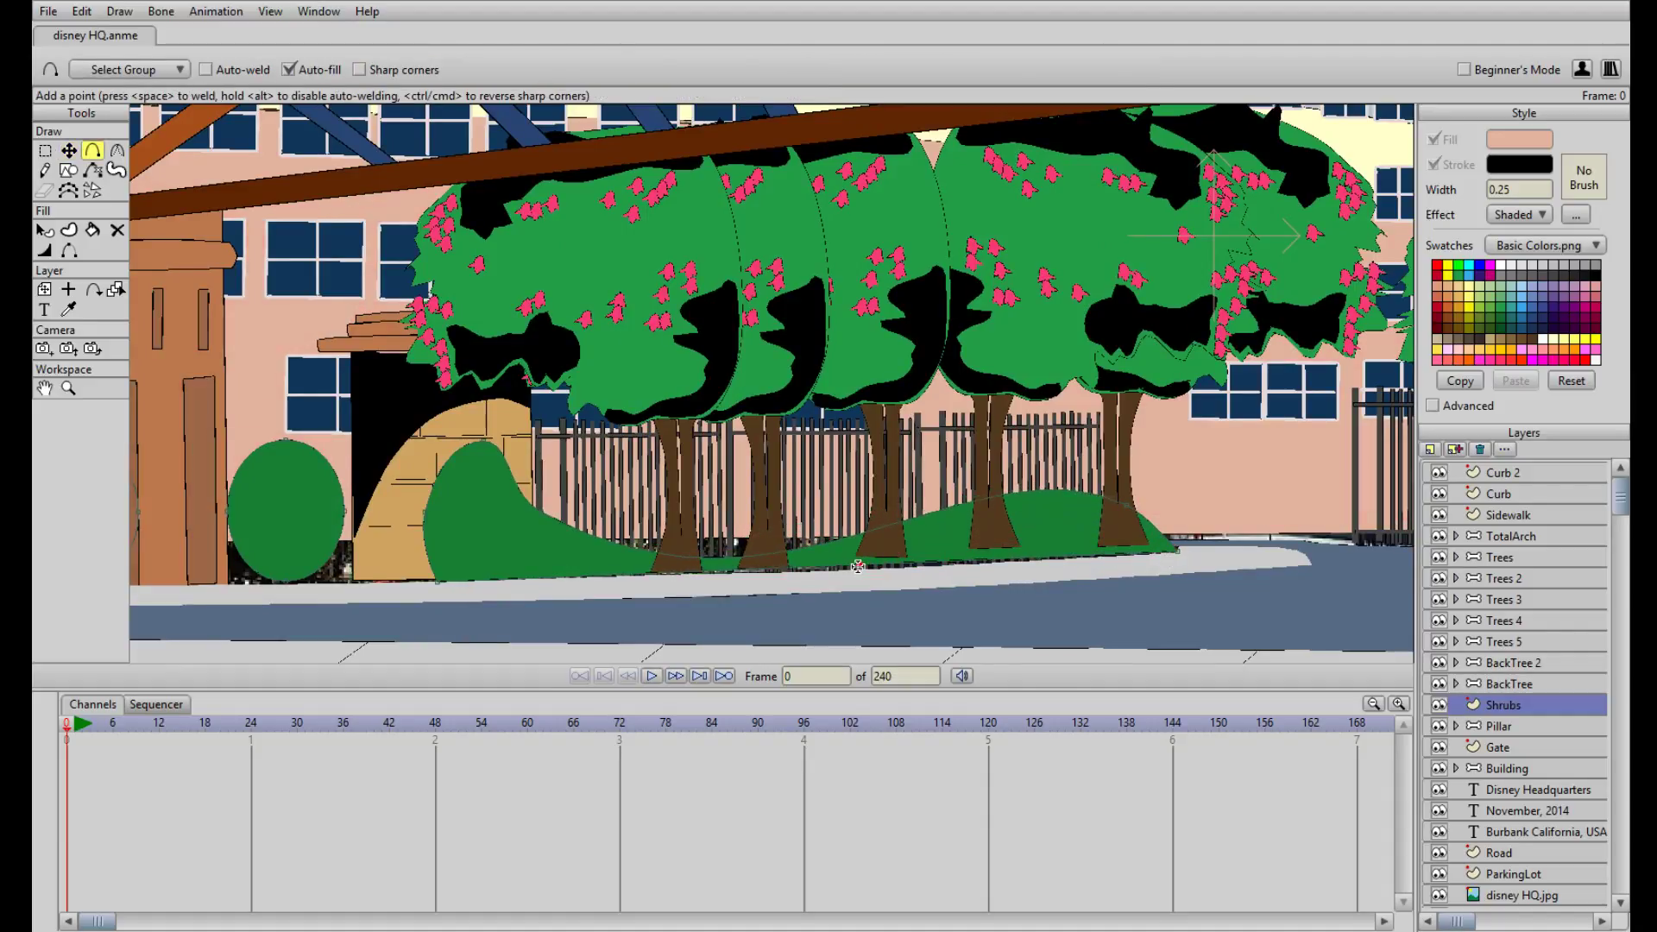
key("t")
left_click_drag(858, 567, 858, 575)
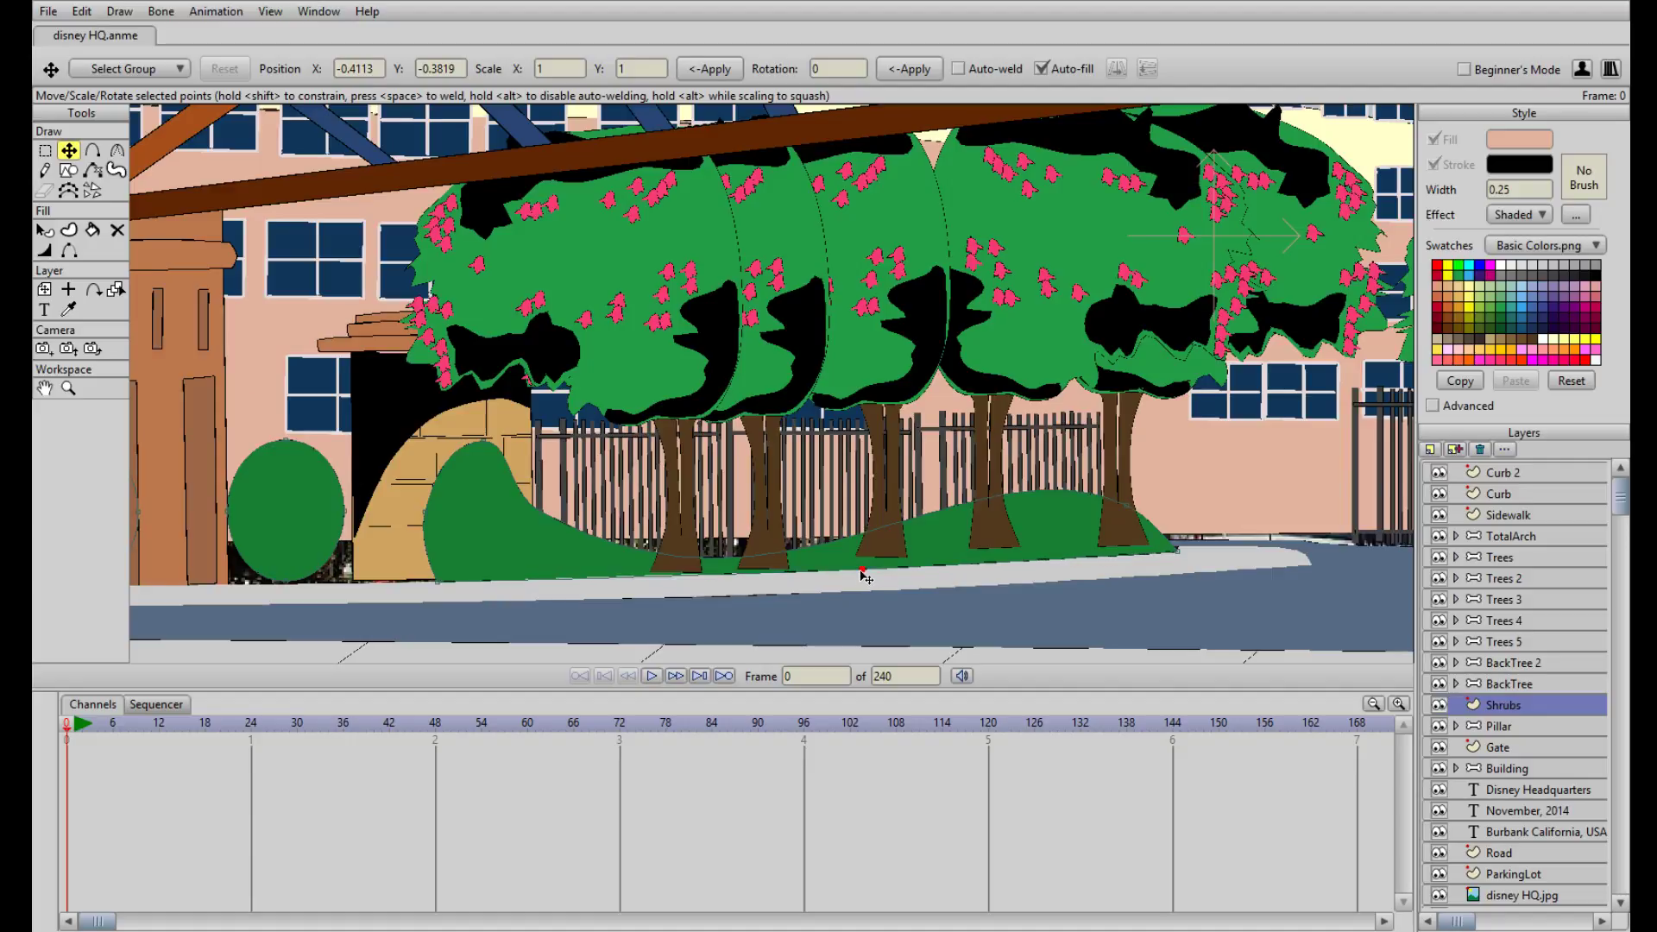
Add a point on the hedge's upper edge near the middle trees and raise it over the right-hand trunks
key("a")
left_click(824, 542)
key("t")
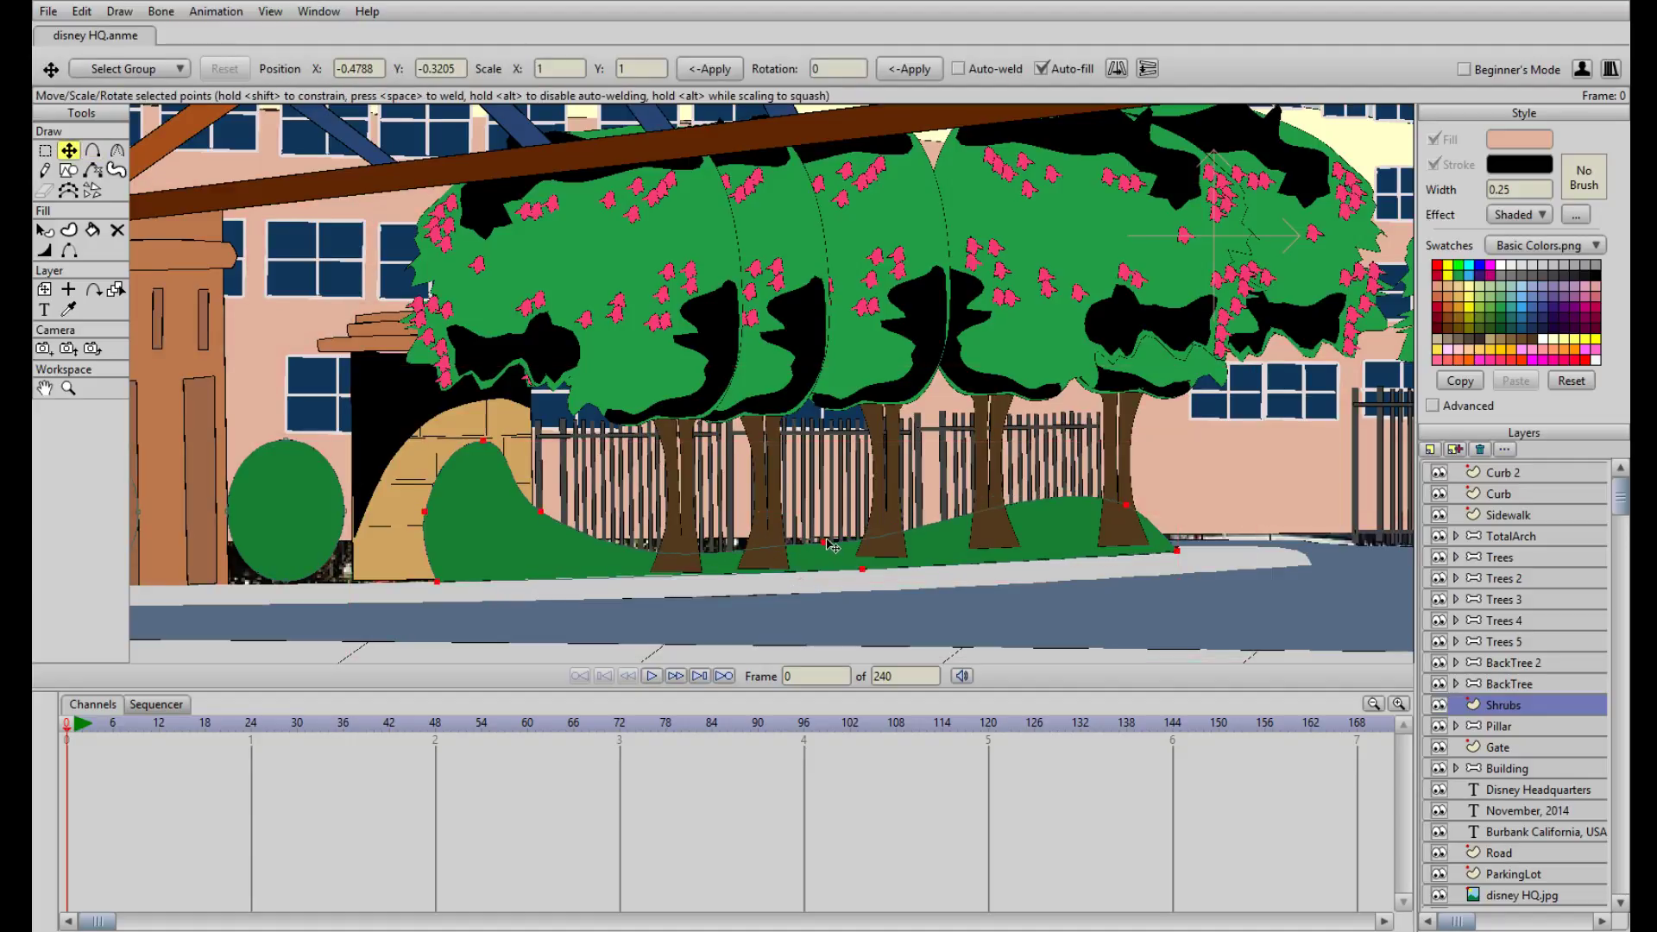
left_click_drag(825, 543, 1026, 454)
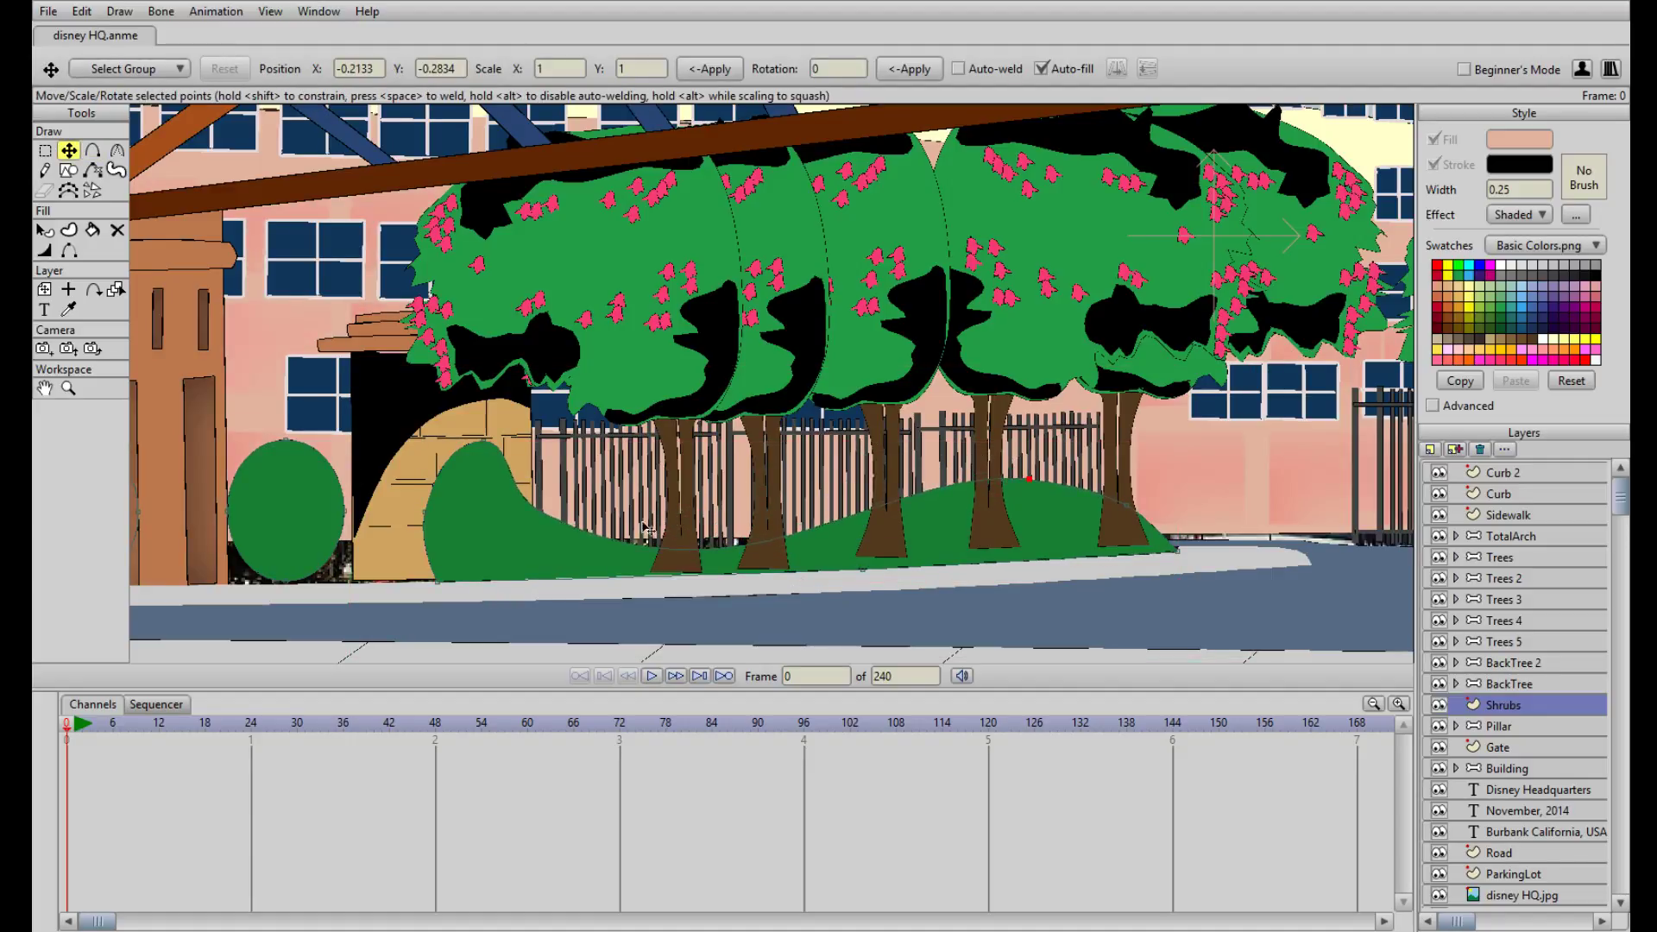
Raise the hedge's top edge near the arch and reshape its upper-left end into a sharp corner
left_click_drag(628, 544, 555, 439)
left_click_drag(463, 464, 464, 462)
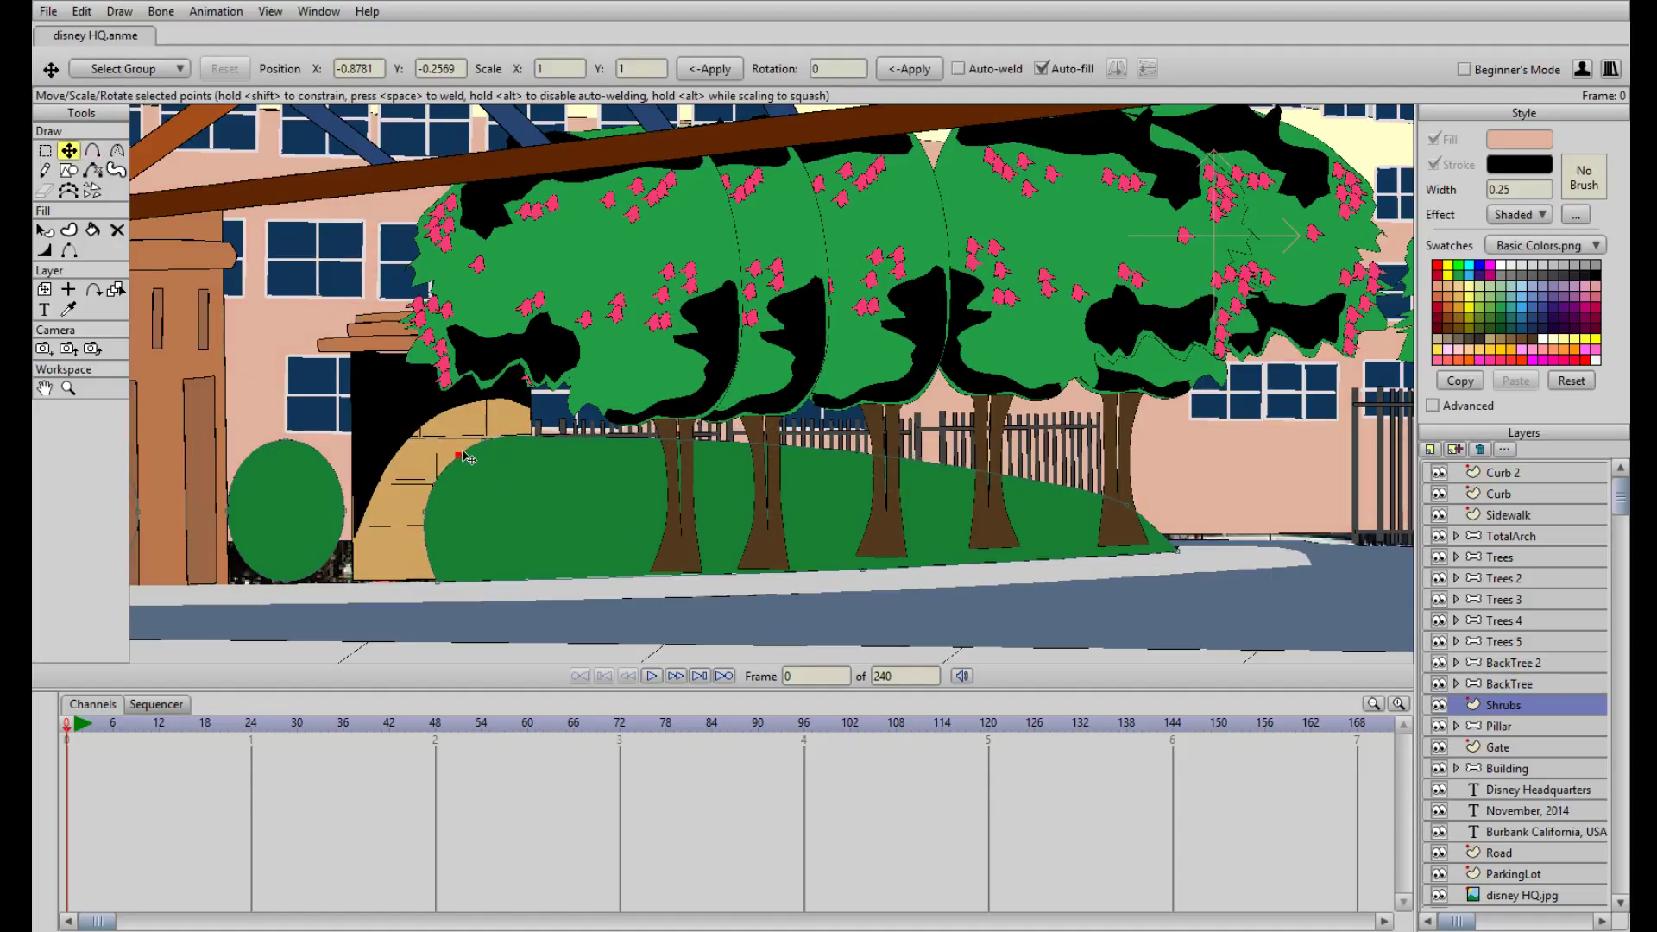
left_click(115, 150)
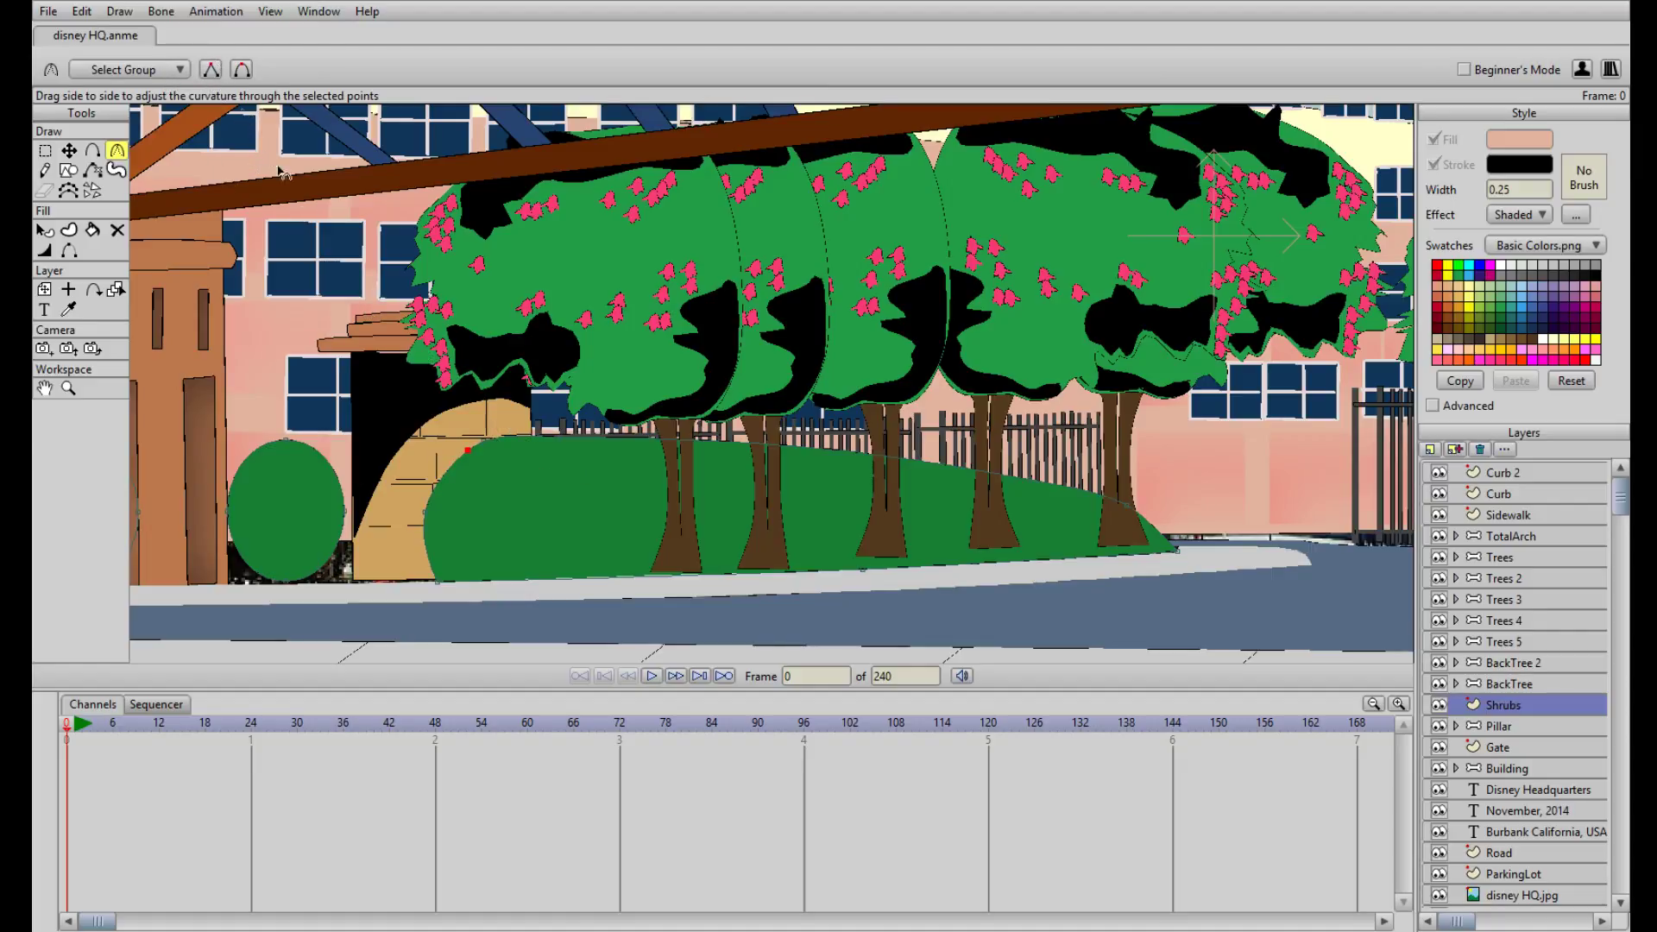
key("t")
left_click_drag(466, 462, 526, 440)
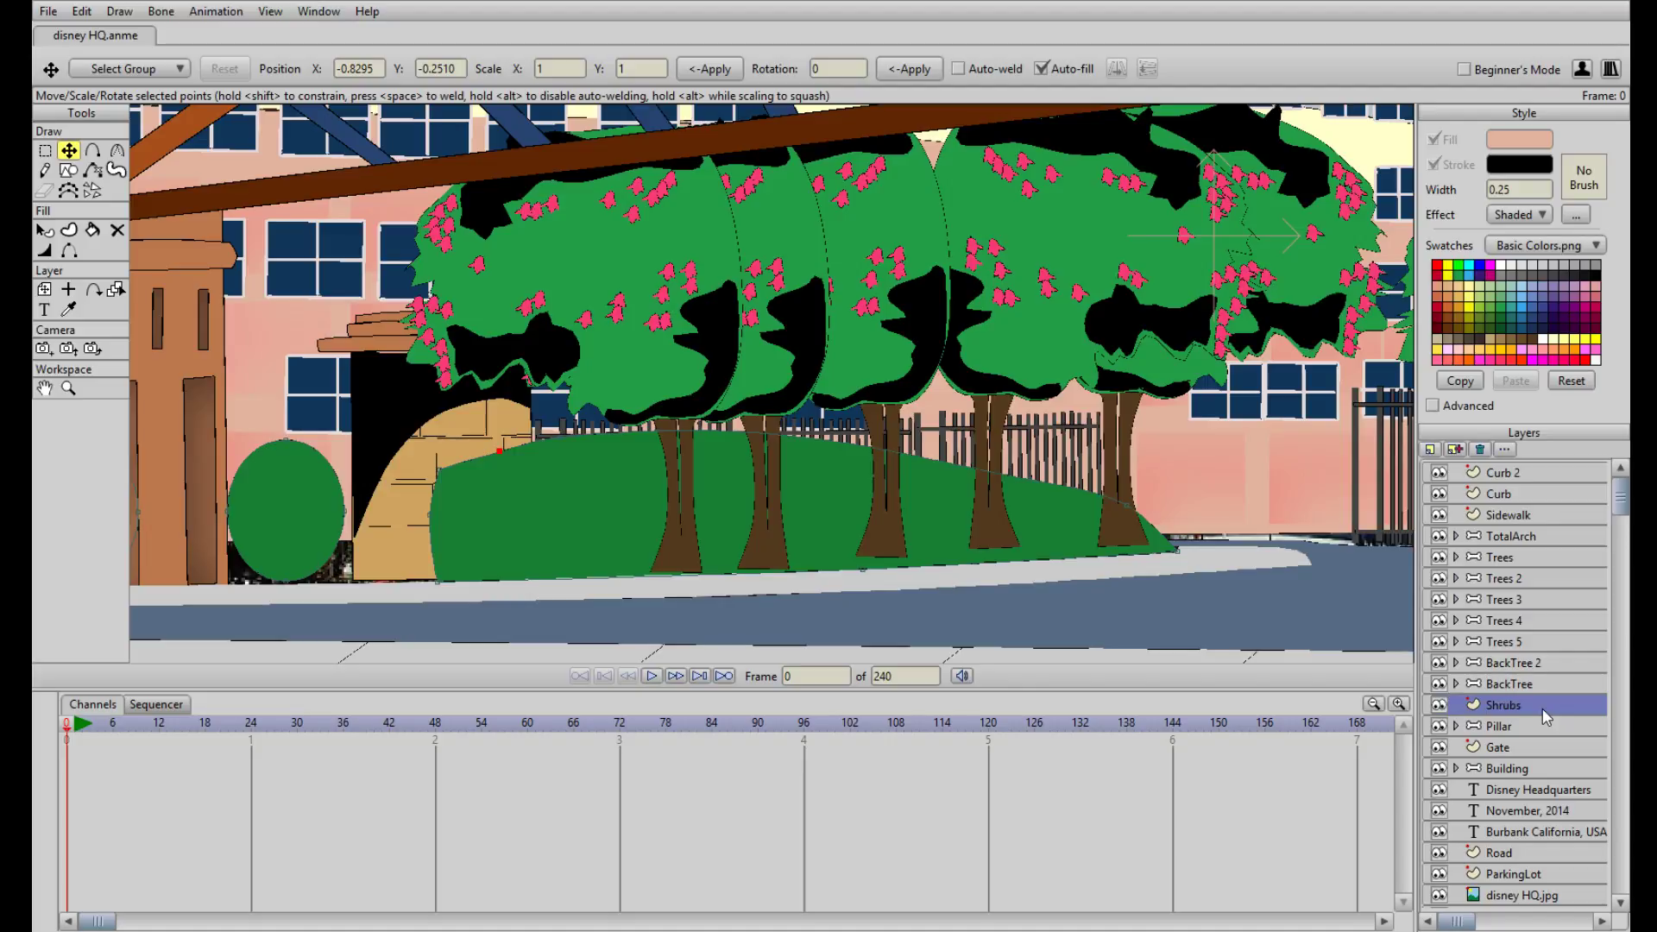
Move the Shrubs layer directly above the Trees layer and position the hedge's upper-right corner point beyond the last trunk
left_click_drag(1544, 717, 1536, 552)
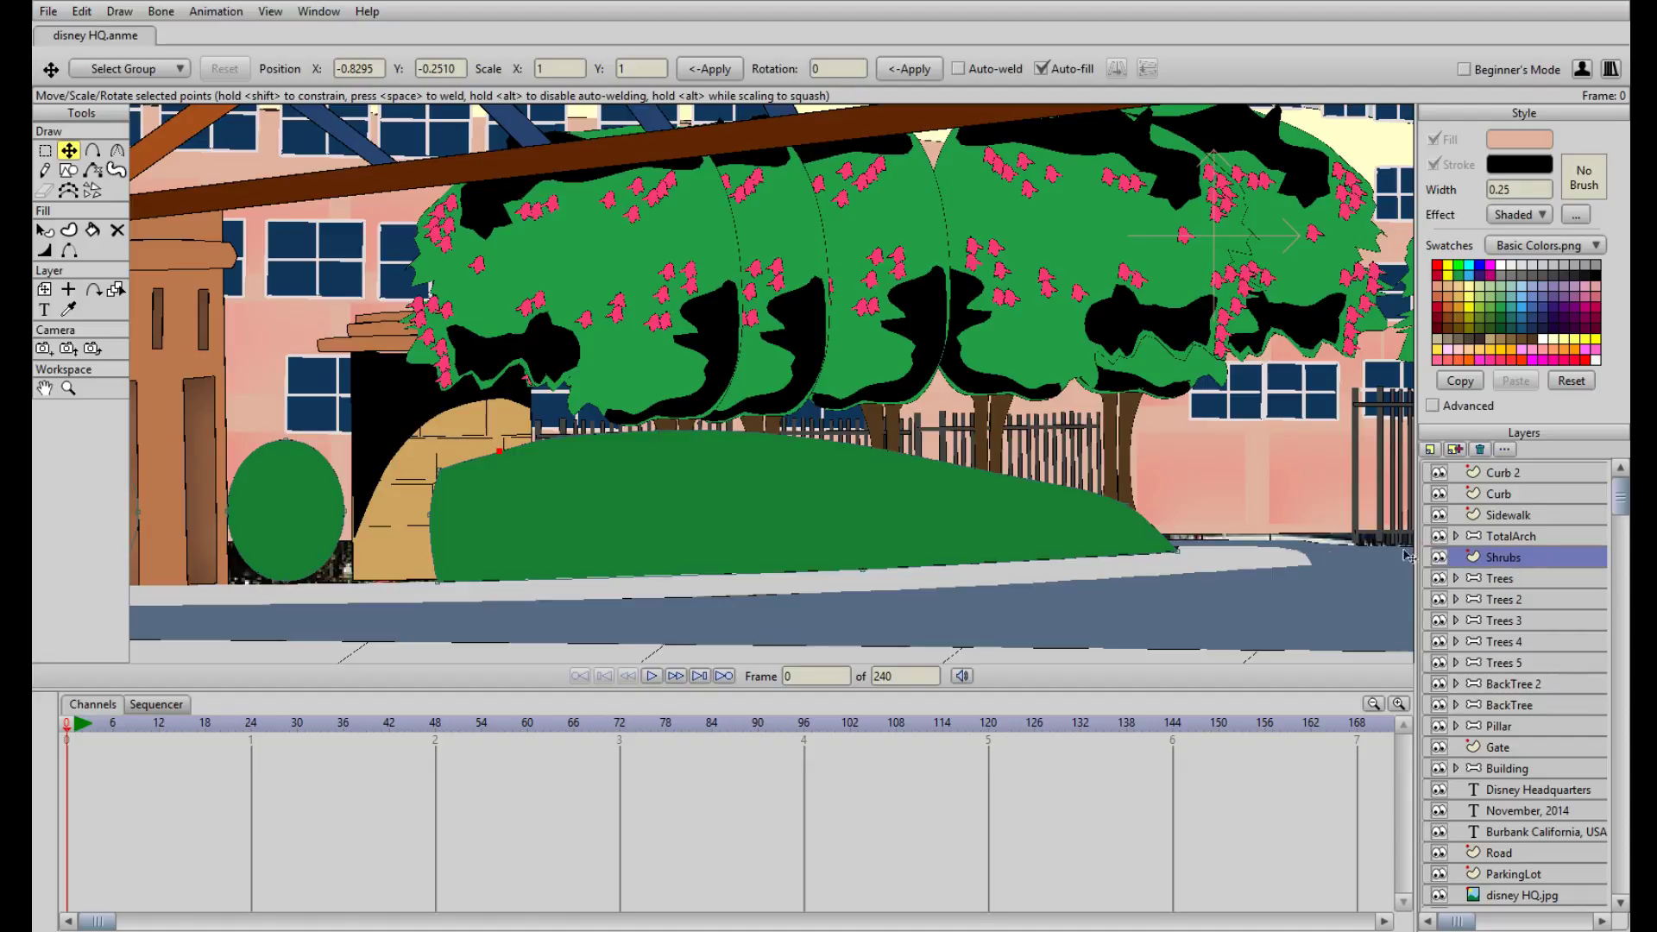
left_click_drag(1030, 568, 906, 566)
left_click_drag(1001, 502, 1017, 464)
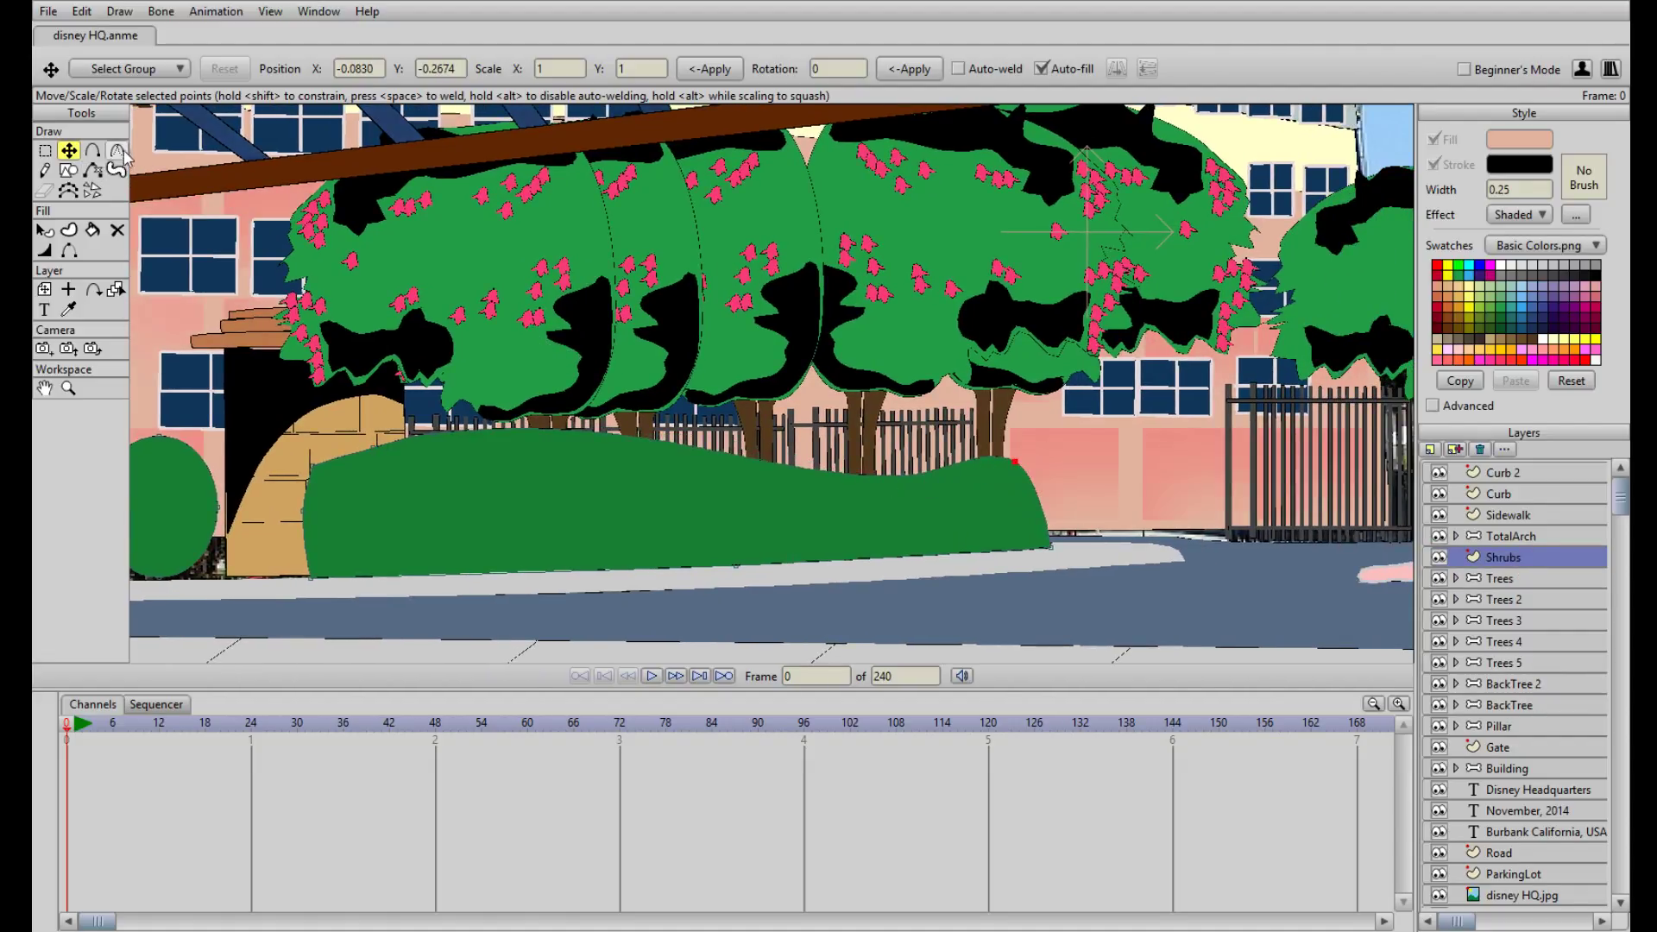
left_click_drag(1008, 466, 1036, 503)
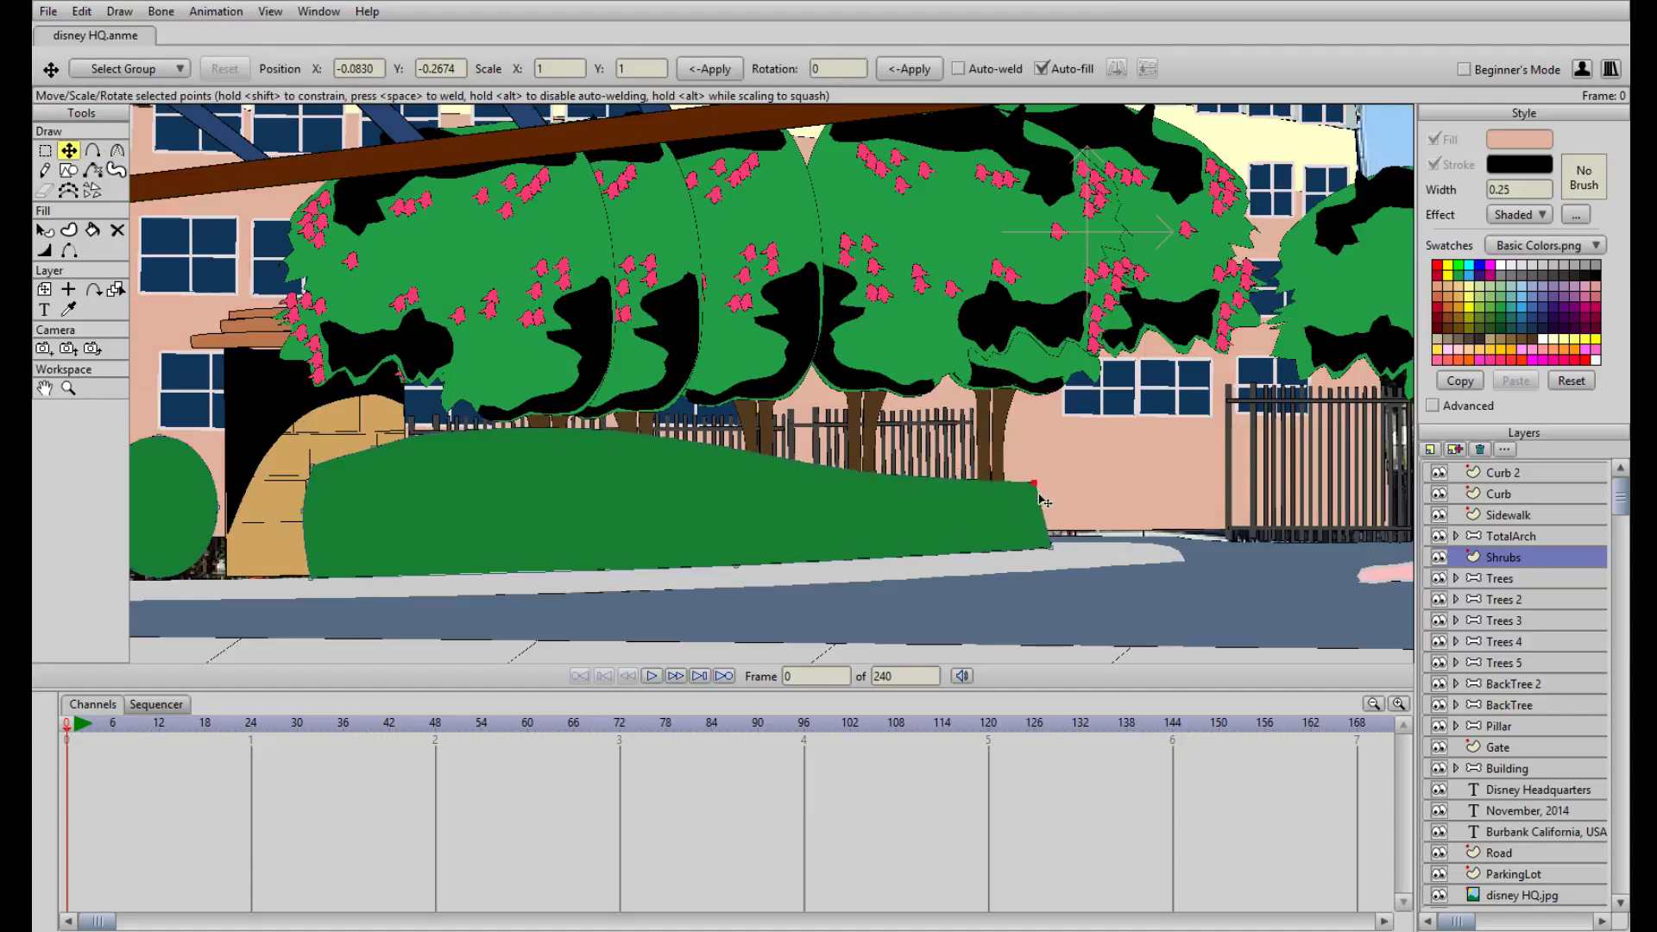
Lower and even out the hedge's top edge and corner points to form a long, low hedge along the fence
left_click_drag(459, 443, 578, 514)
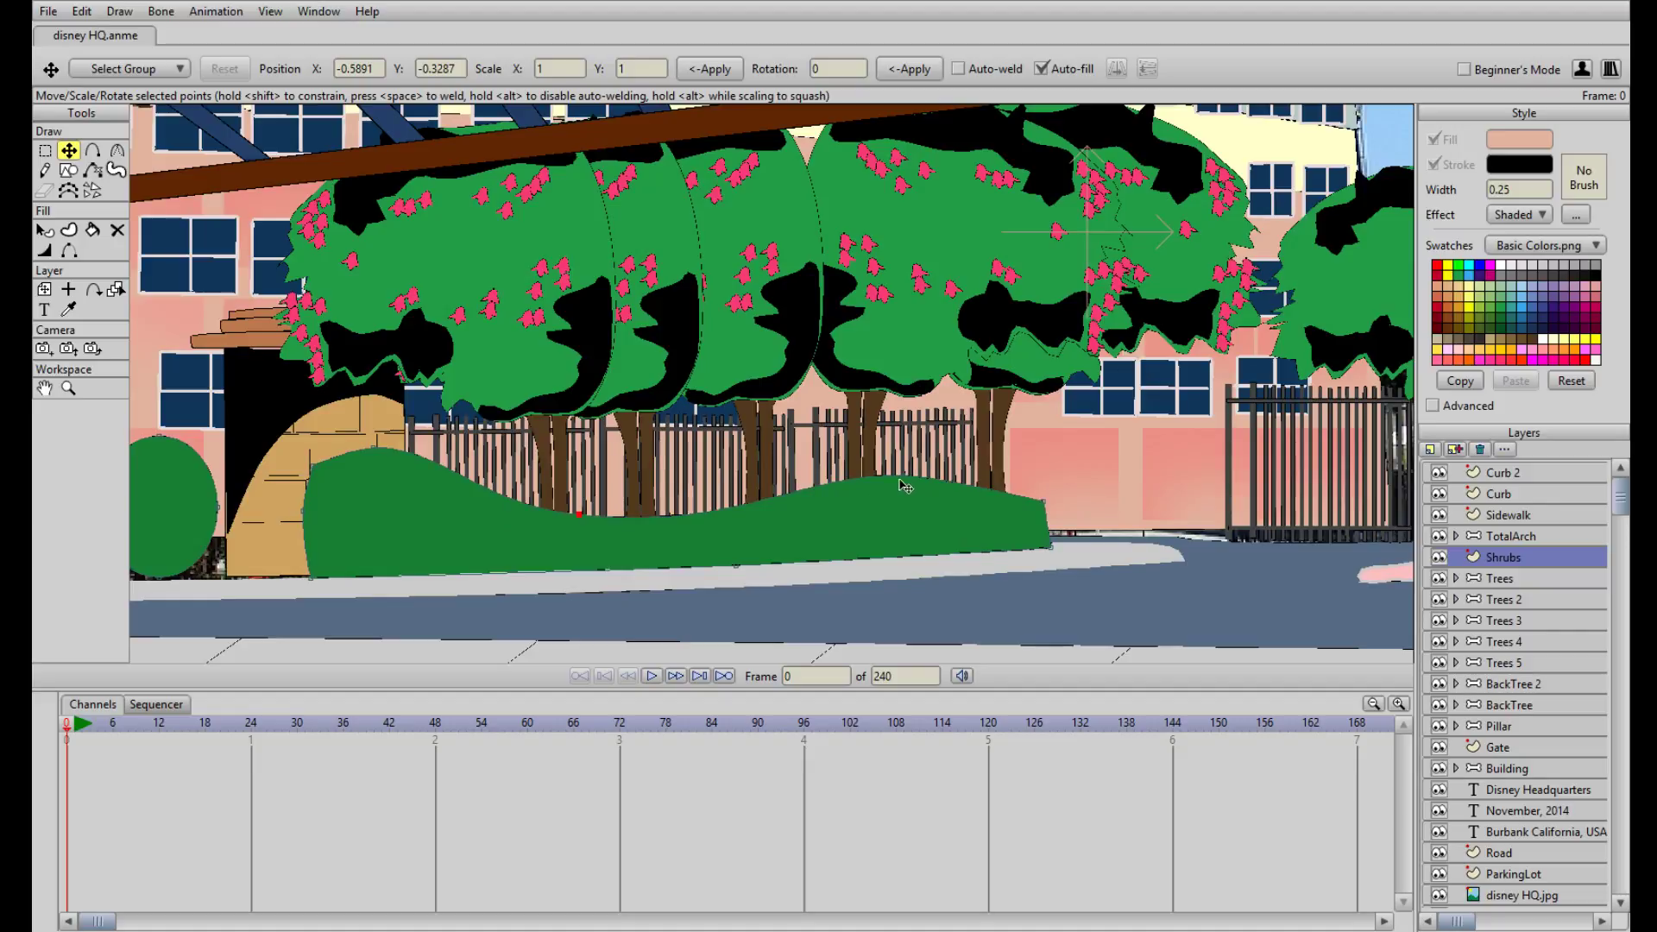
left_click_drag(900, 480, 910, 503)
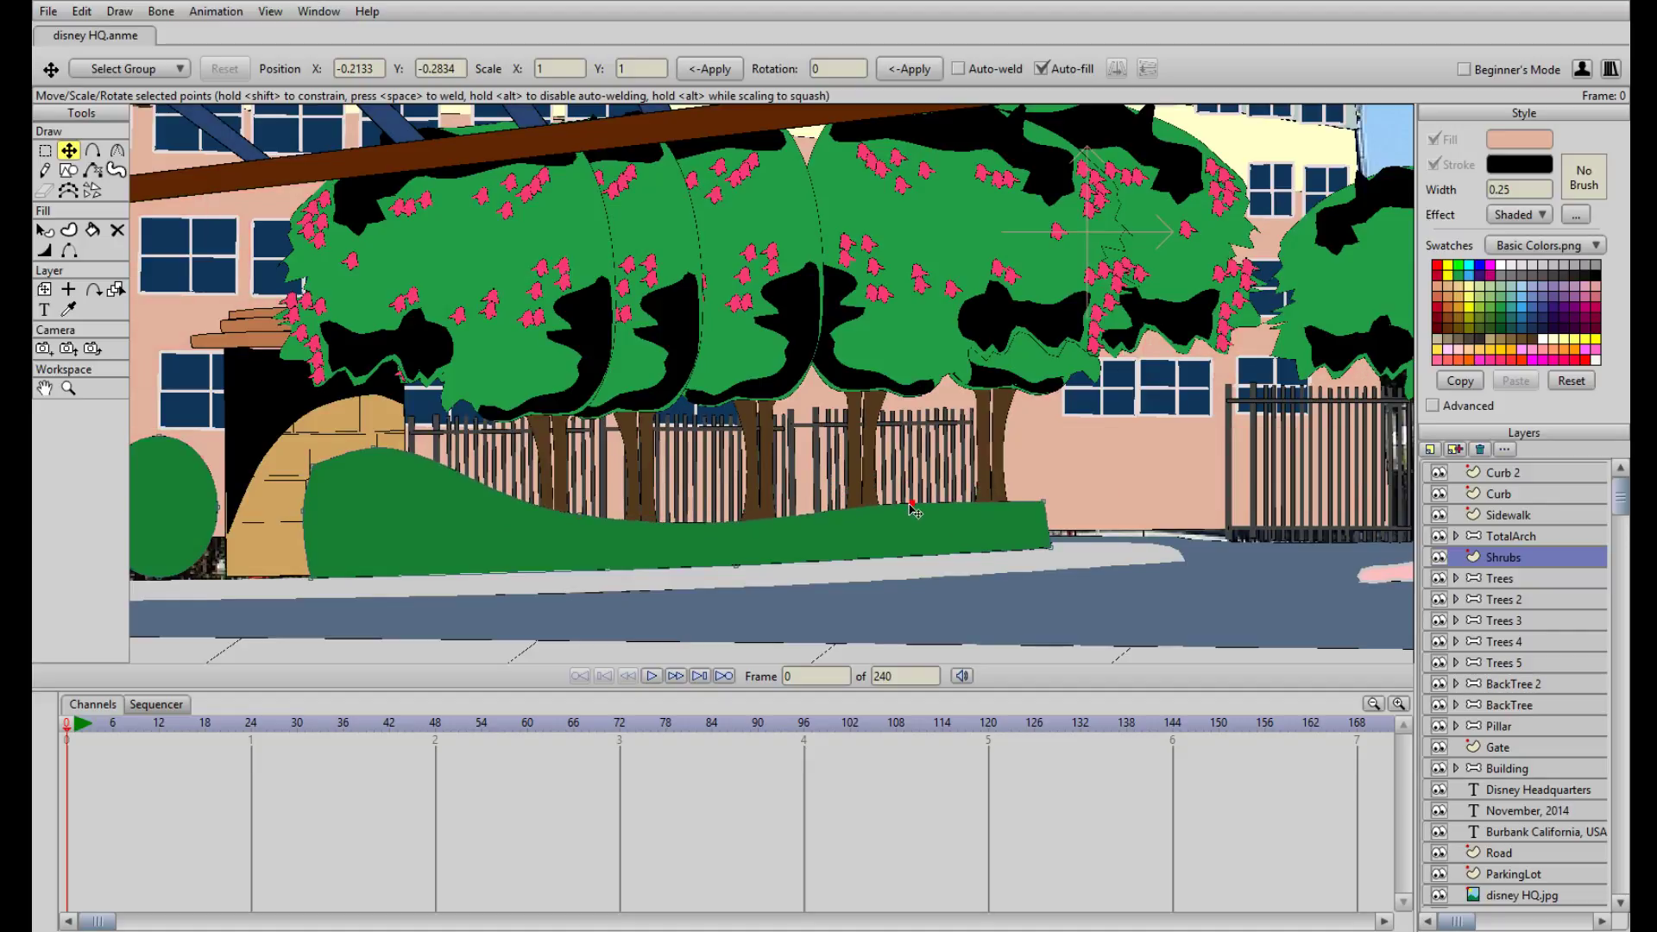
left_click_drag(576, 519, 580, 494)
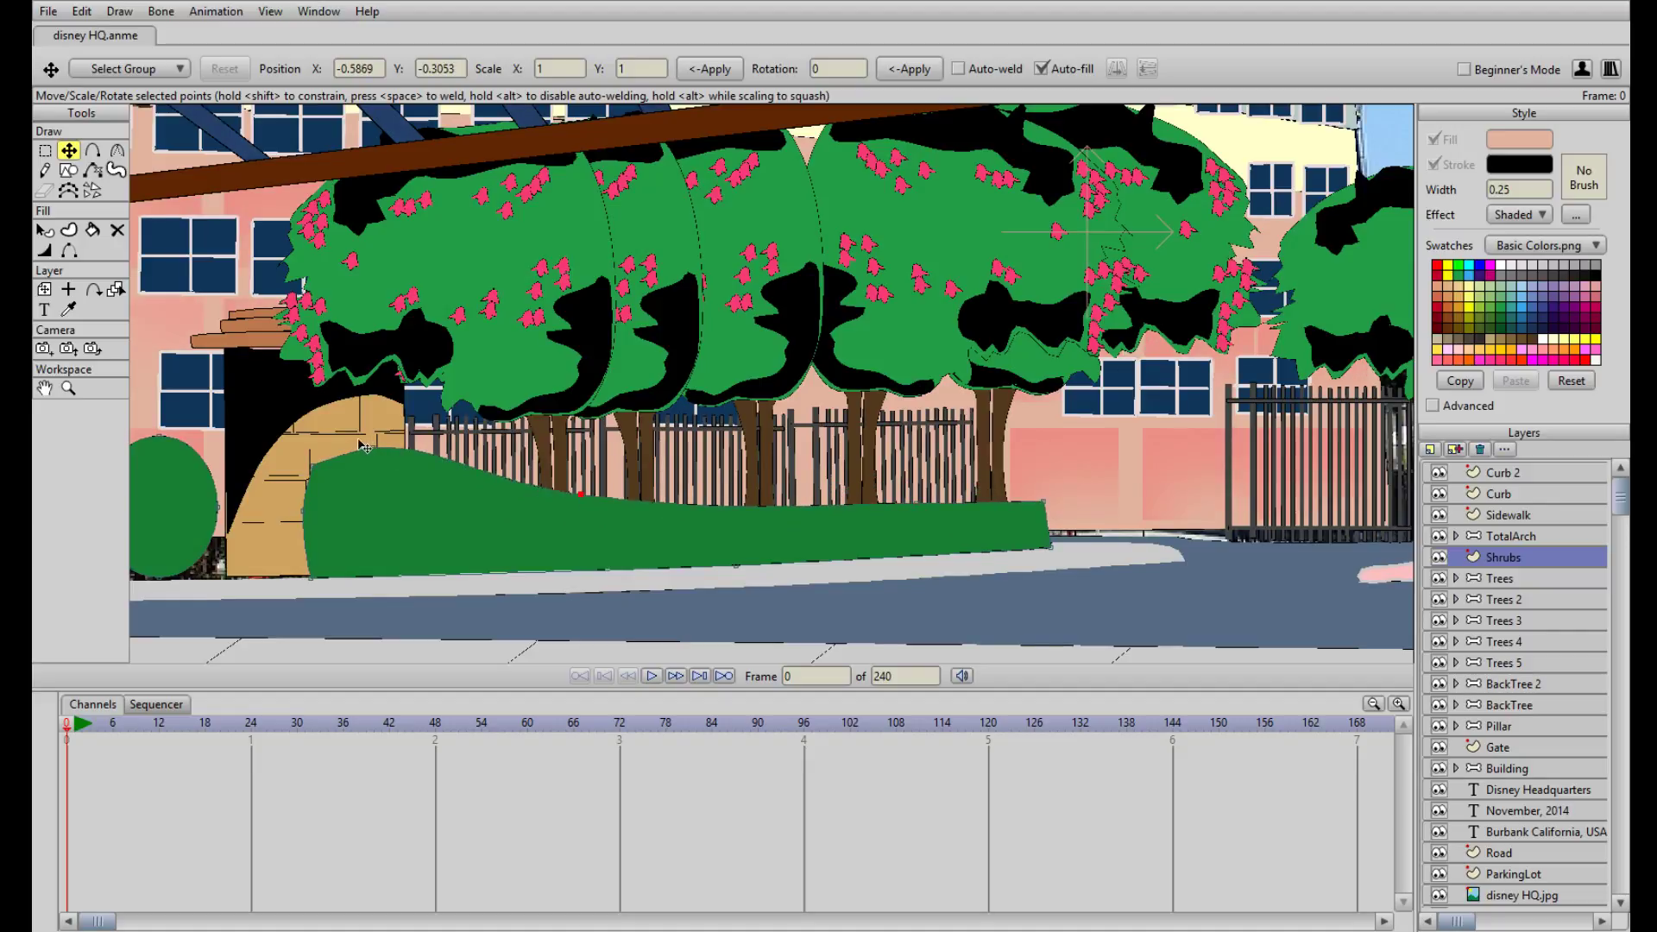
left_click(305, 547)
left_click_drag(312, 466, 307, 508)
left_click_drag(371, 449, 419, 511)
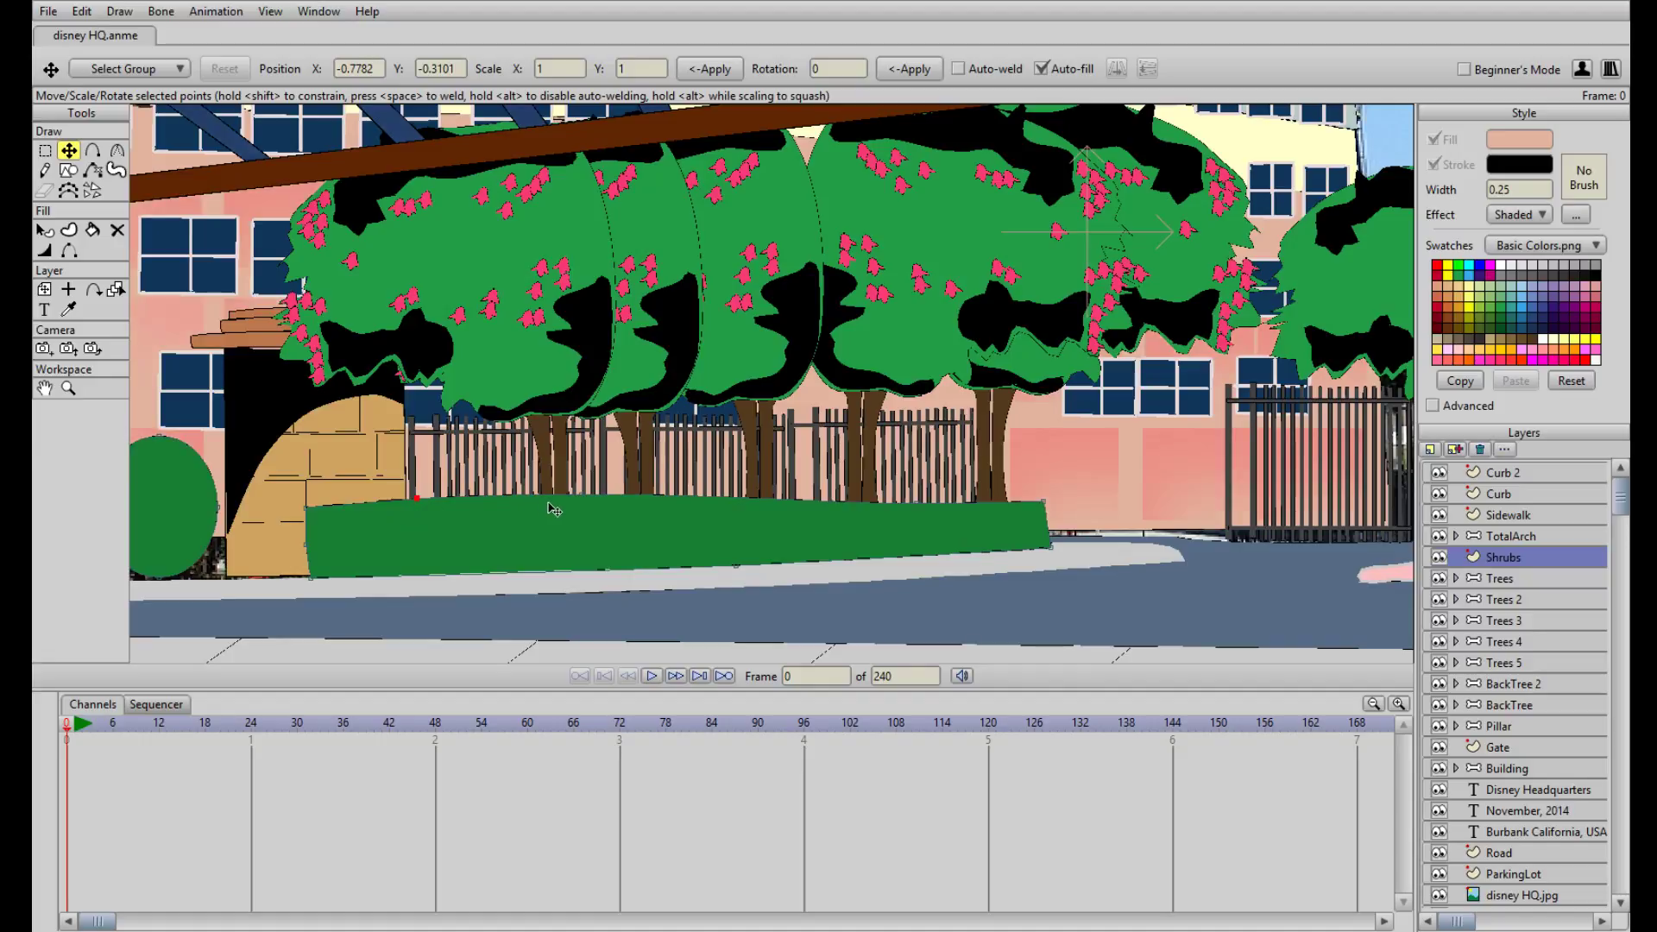
left_click(582, 504)
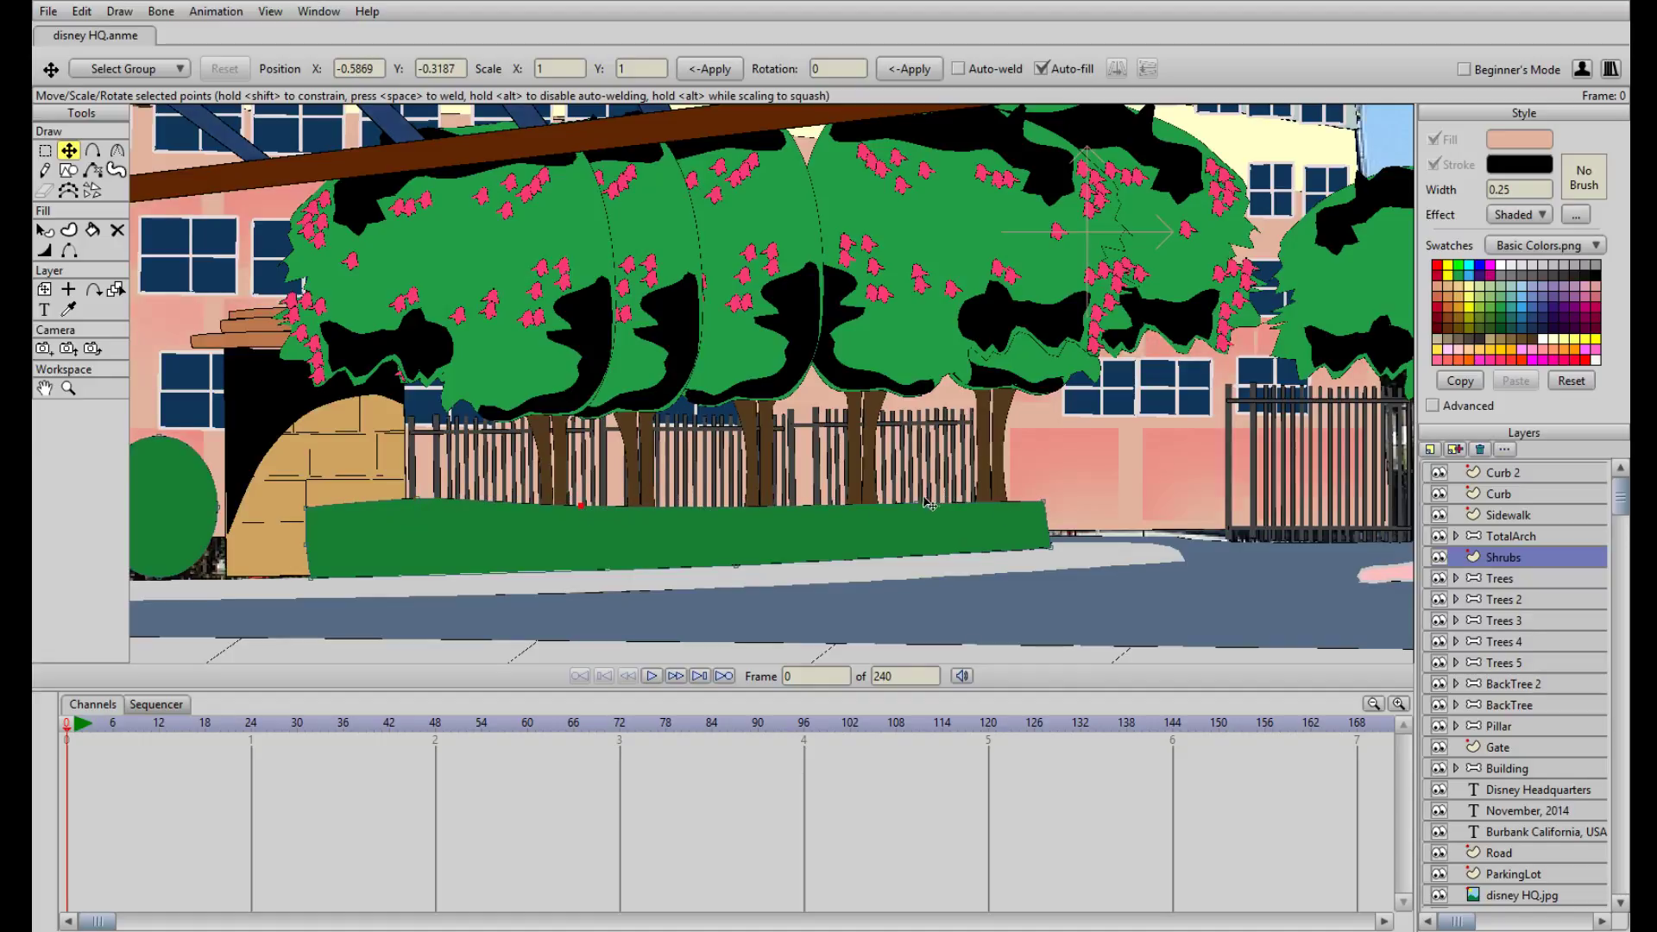
left_click_drag(1044, 502, 1046, 501)
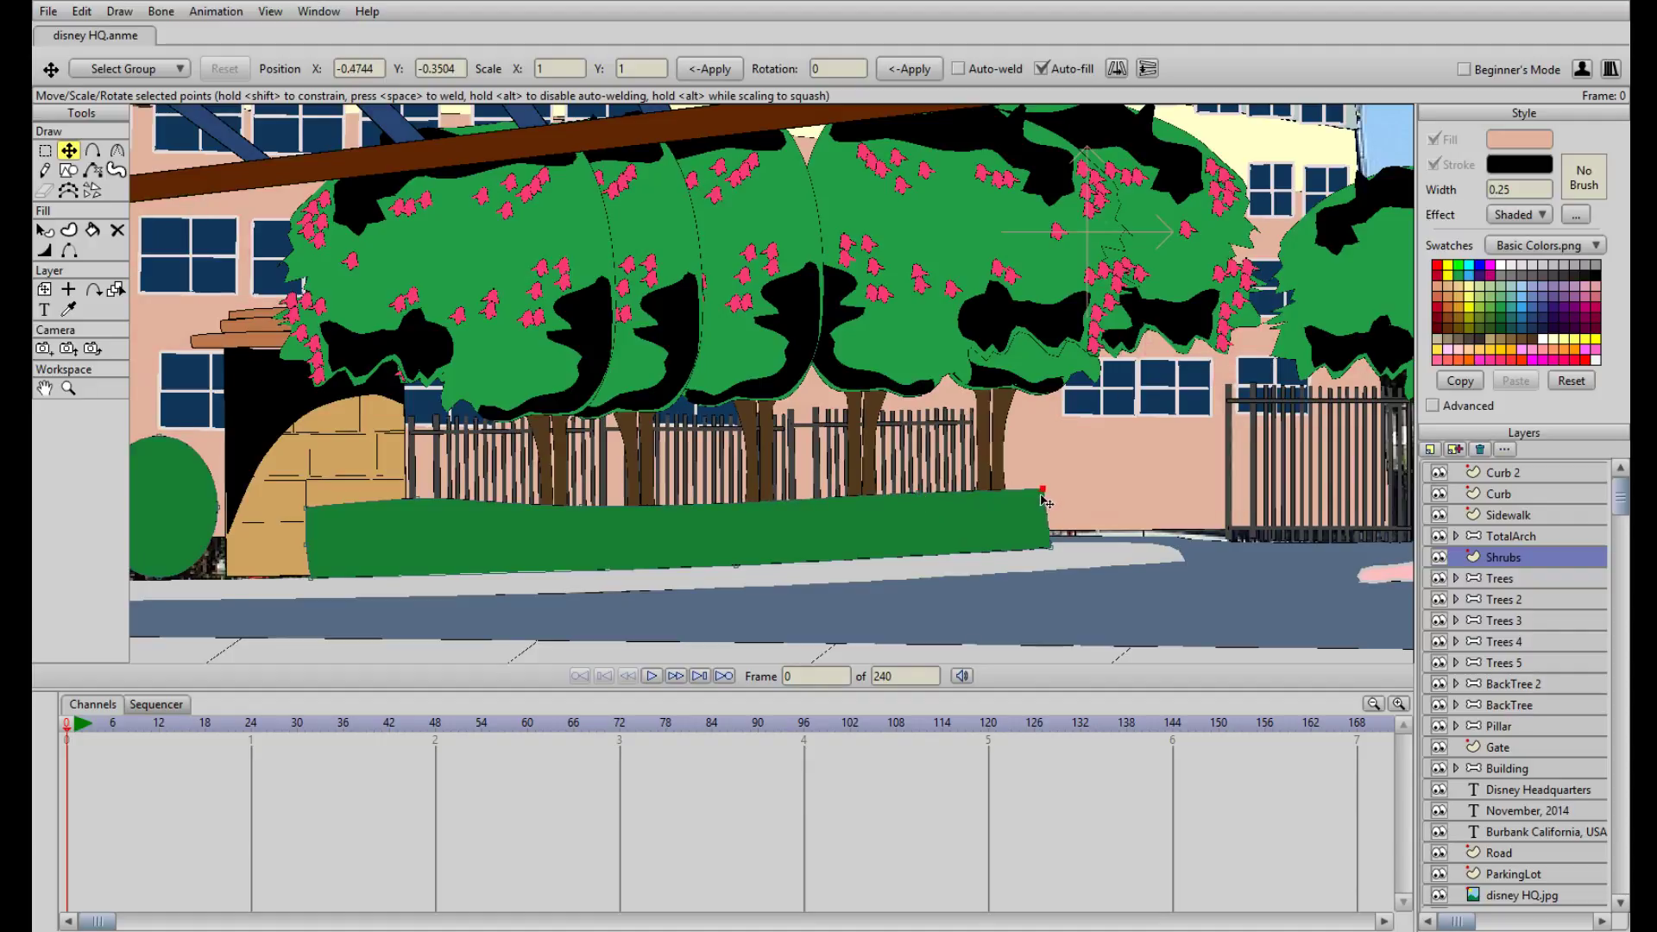
left_click(582, 505)
Enlarge the round shrub between the left pillar and the stone arch
scroll(420, 504, "down", 5)
scroll(494, 528, "up", 5)
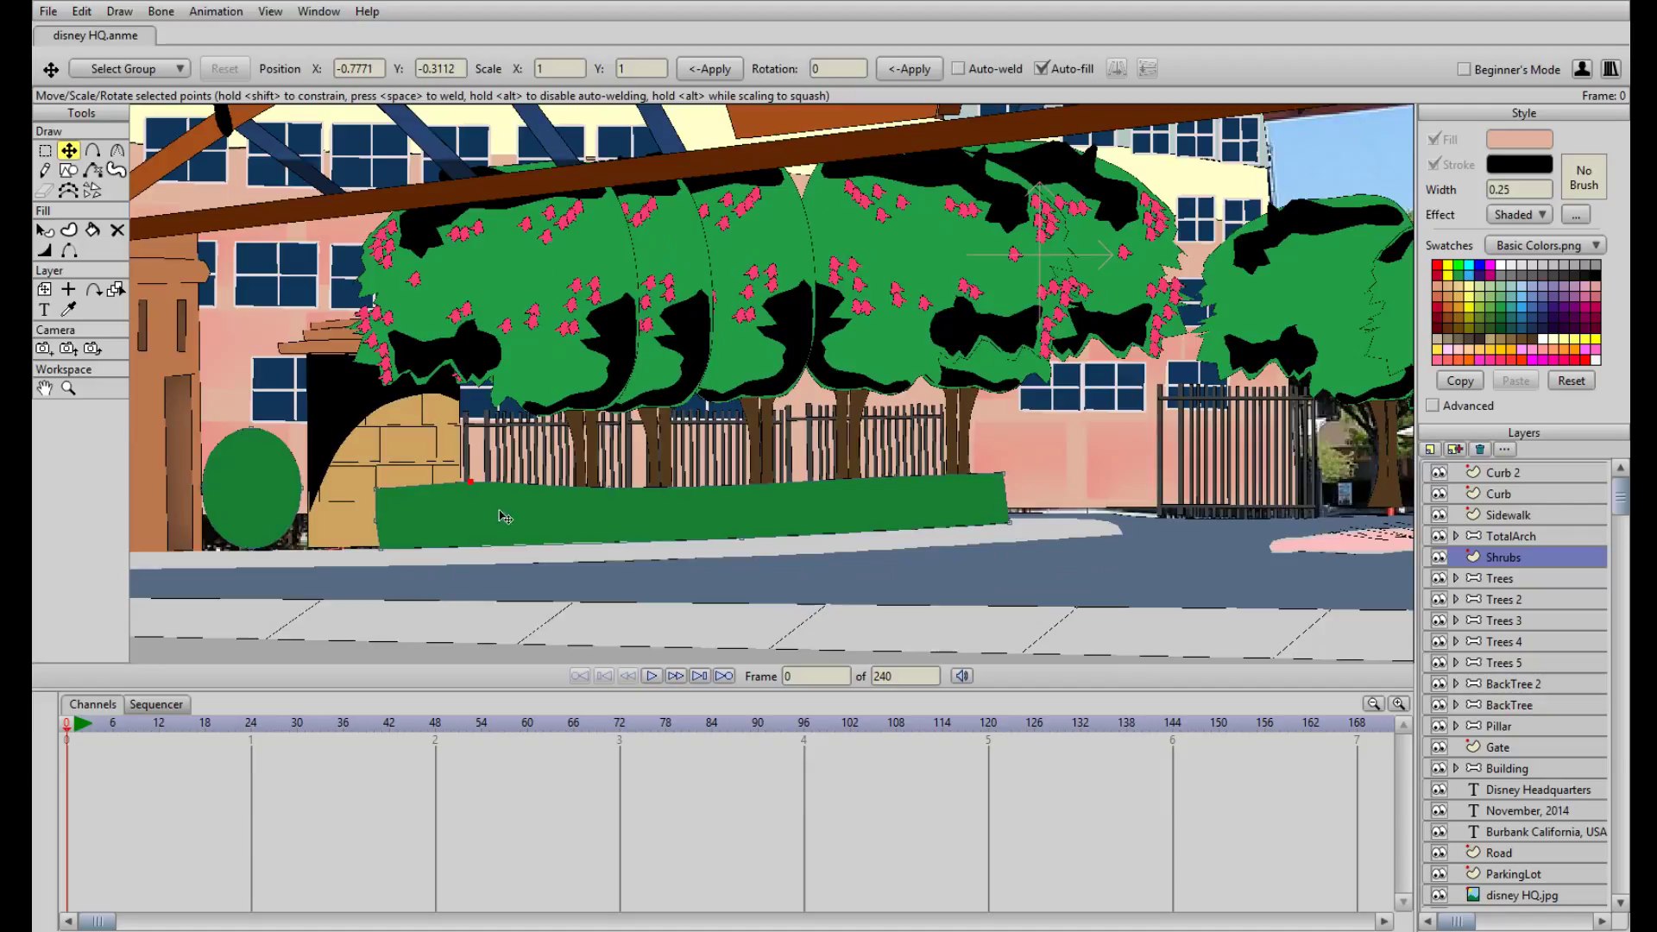
double_click(499, 490)
left_click_drag(494, 489, 482, 473)
mouse_move(530, 531)
left_mouse_down()
mouse_move(540, 550)
mouse_move(526, 509)
left_mouse_up()
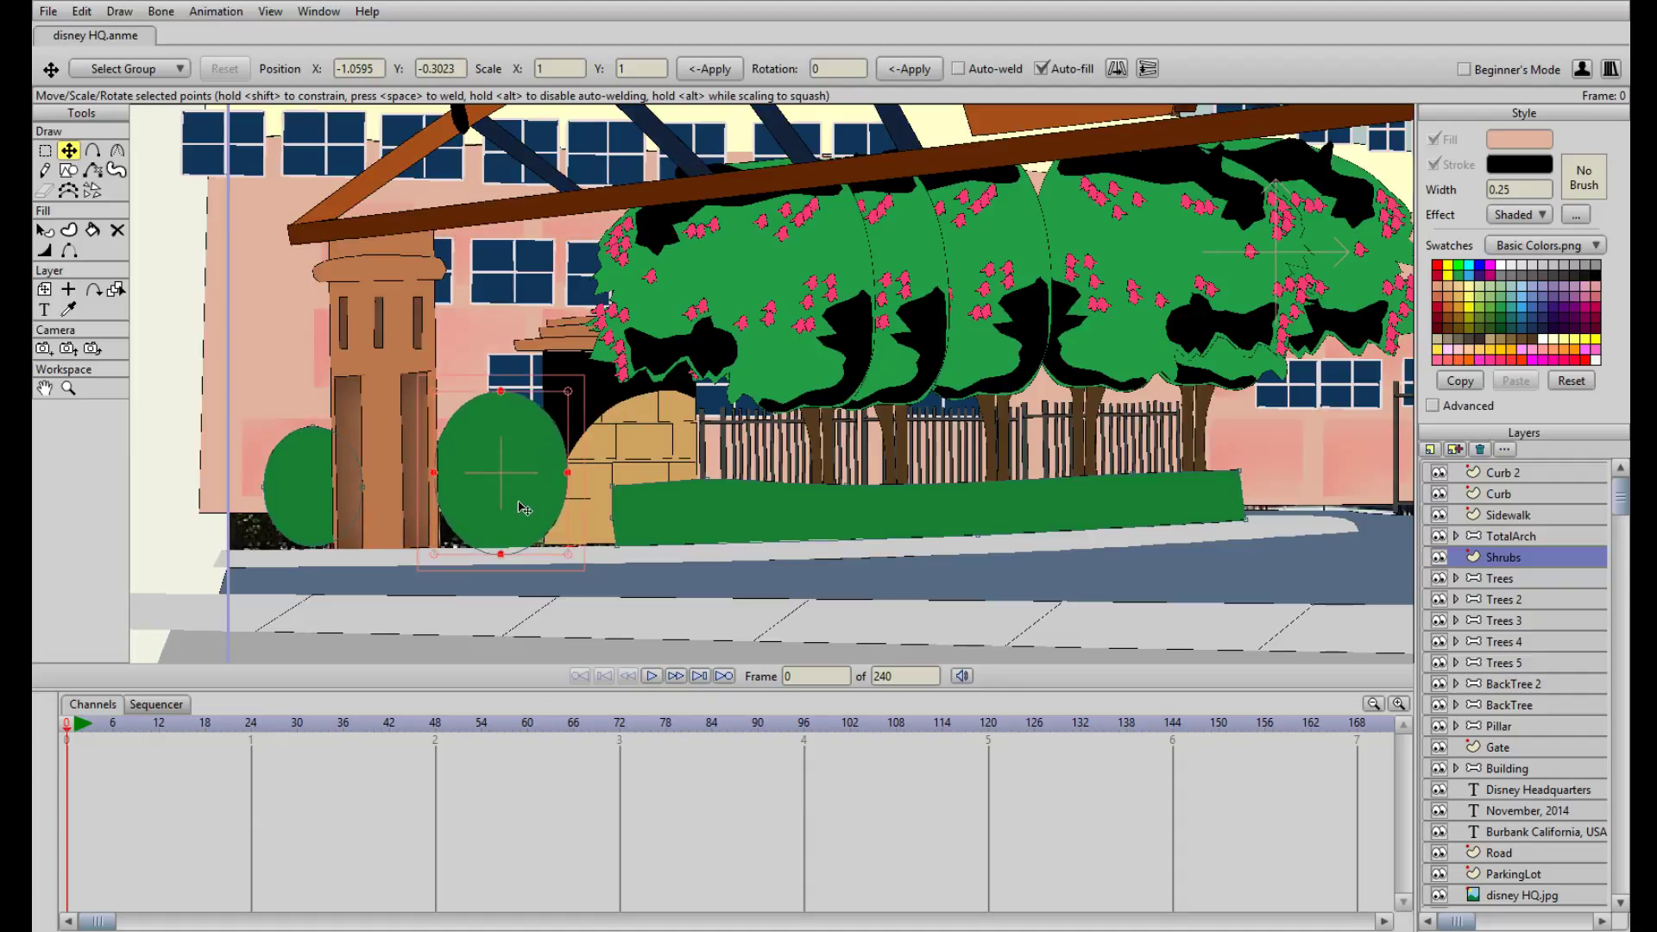
Move the shrub from the pillar's outer side to its inner side and fill the gap before the hedge with a smaller round shrub
double_click(312, 498)
left_click_drag(310, 492, 528, 505)
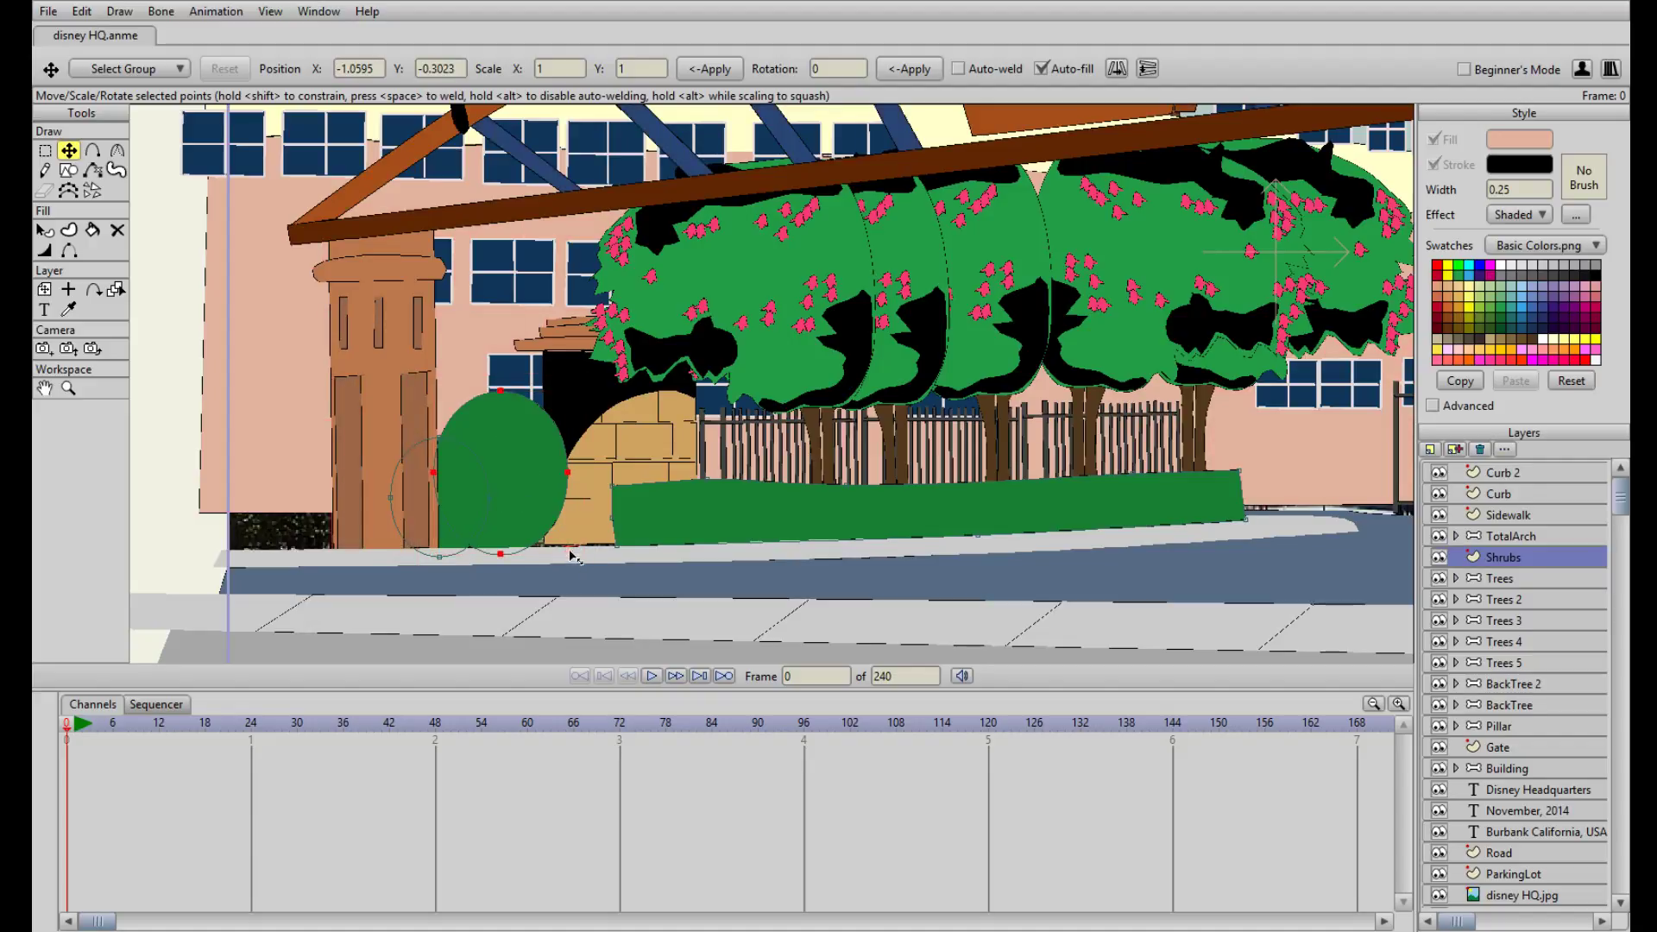
left_click_drag(552, 517, 597, 521)
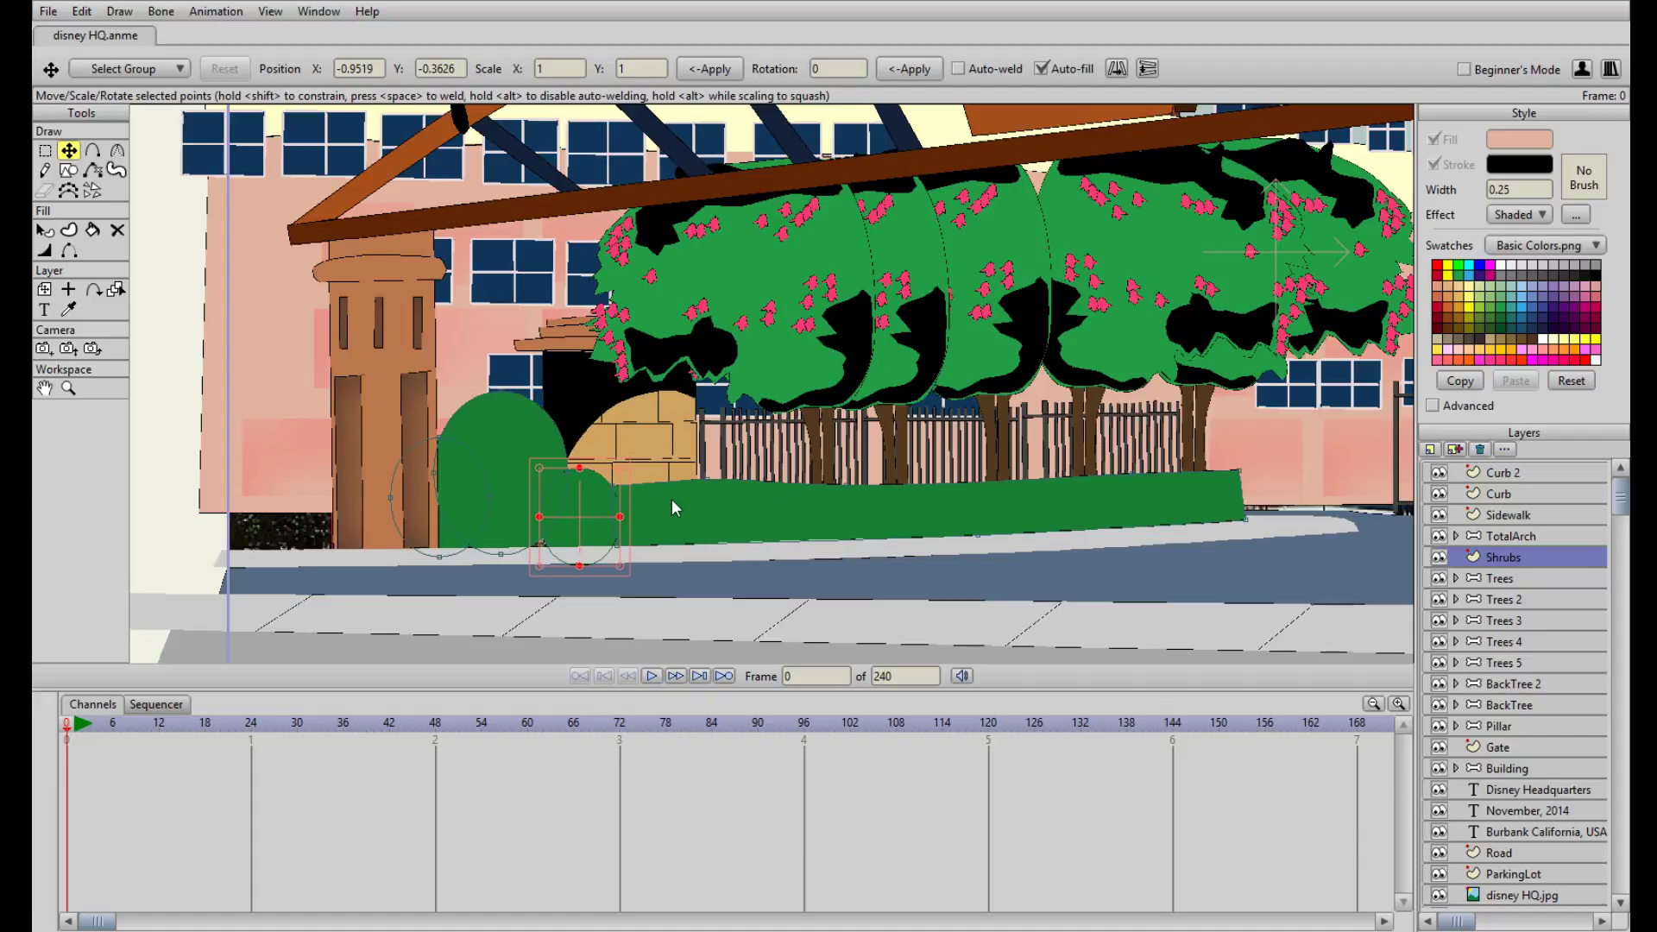
Duplicate the long hedge and place the copy across the driveway, between the second fence and the right pillar
scroll(1079, 122, "up", 3)
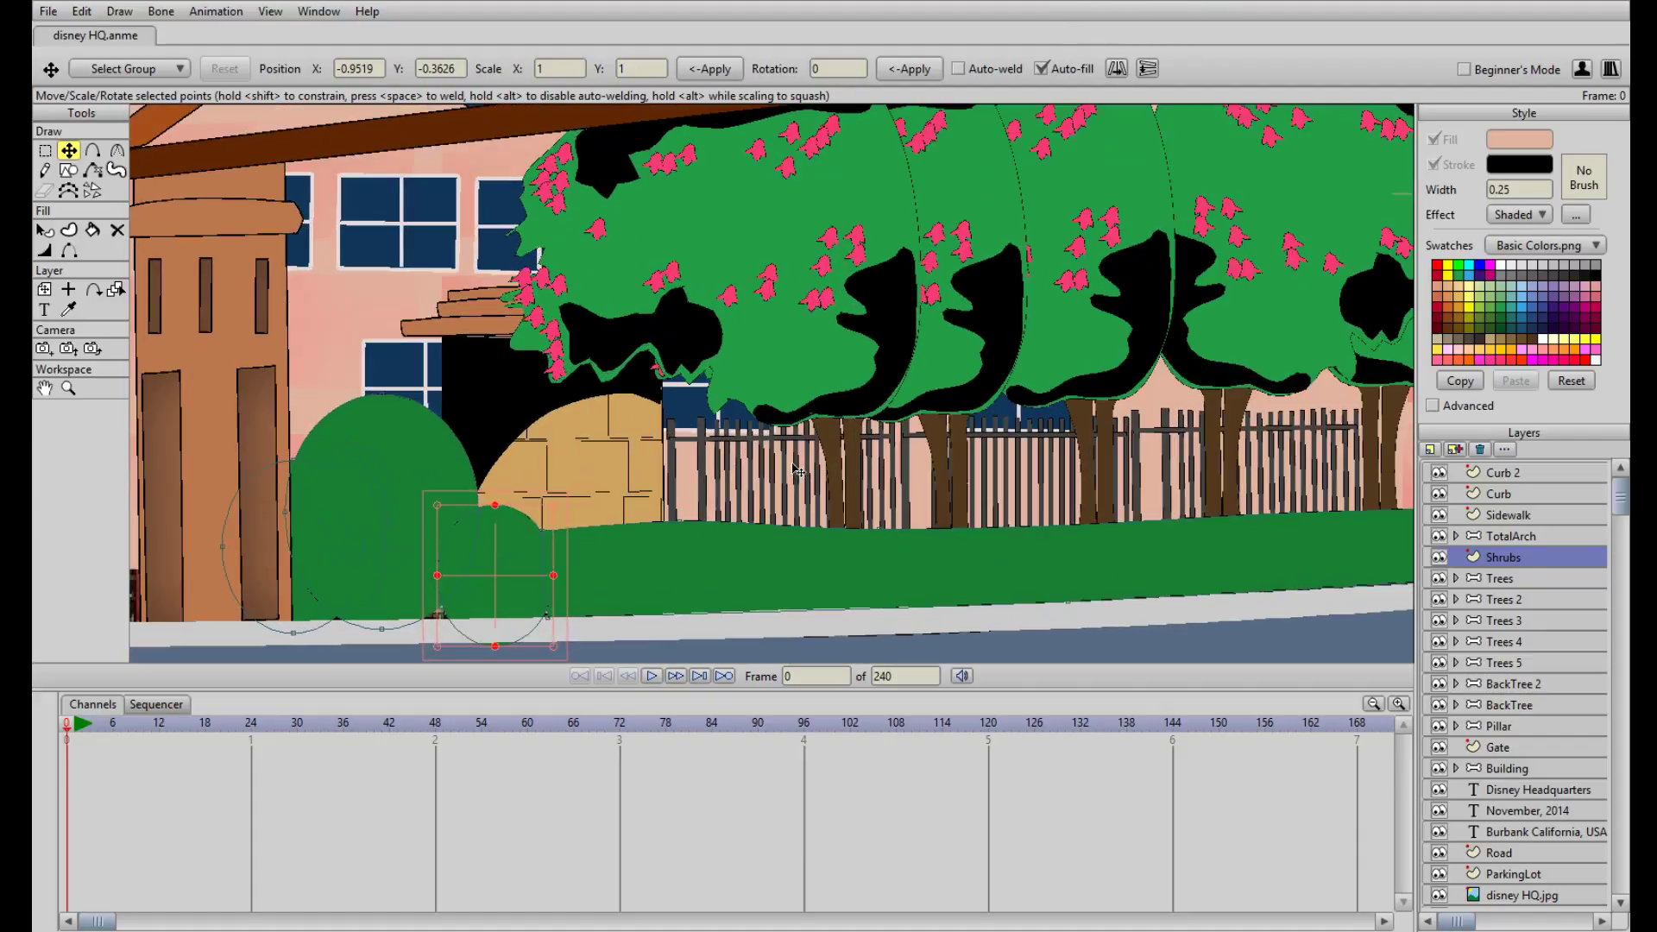
left_click(790, 485)
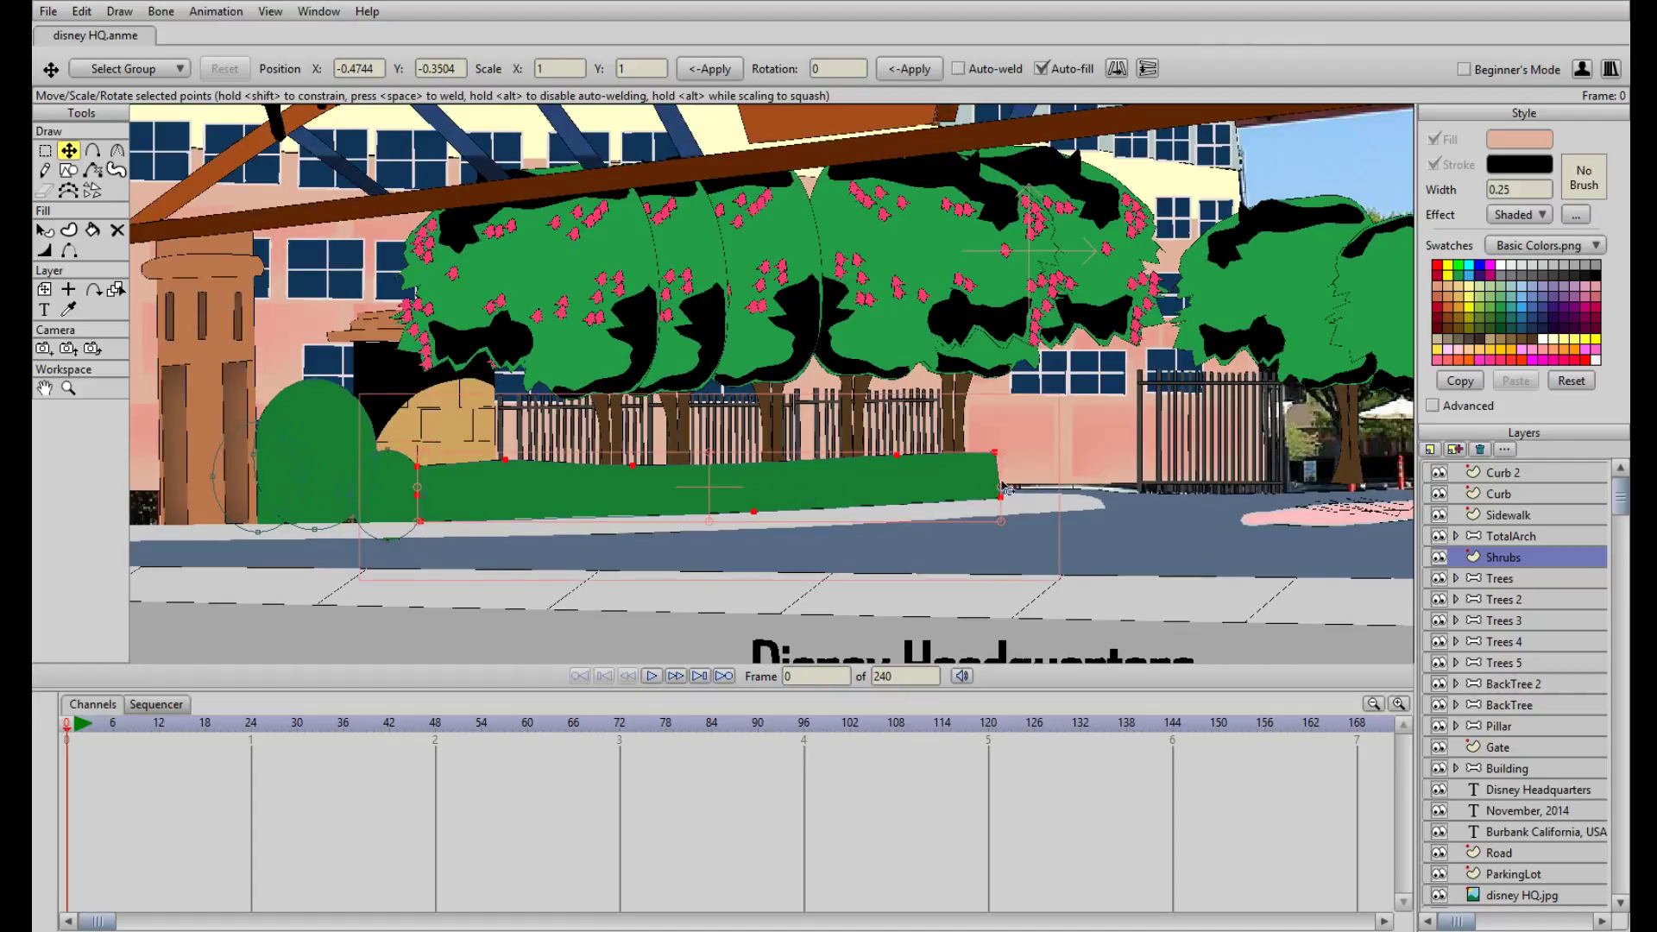
left_click_drag(1001, 481, 682, 429)
left_click_drag(512, 442, 558, 438)
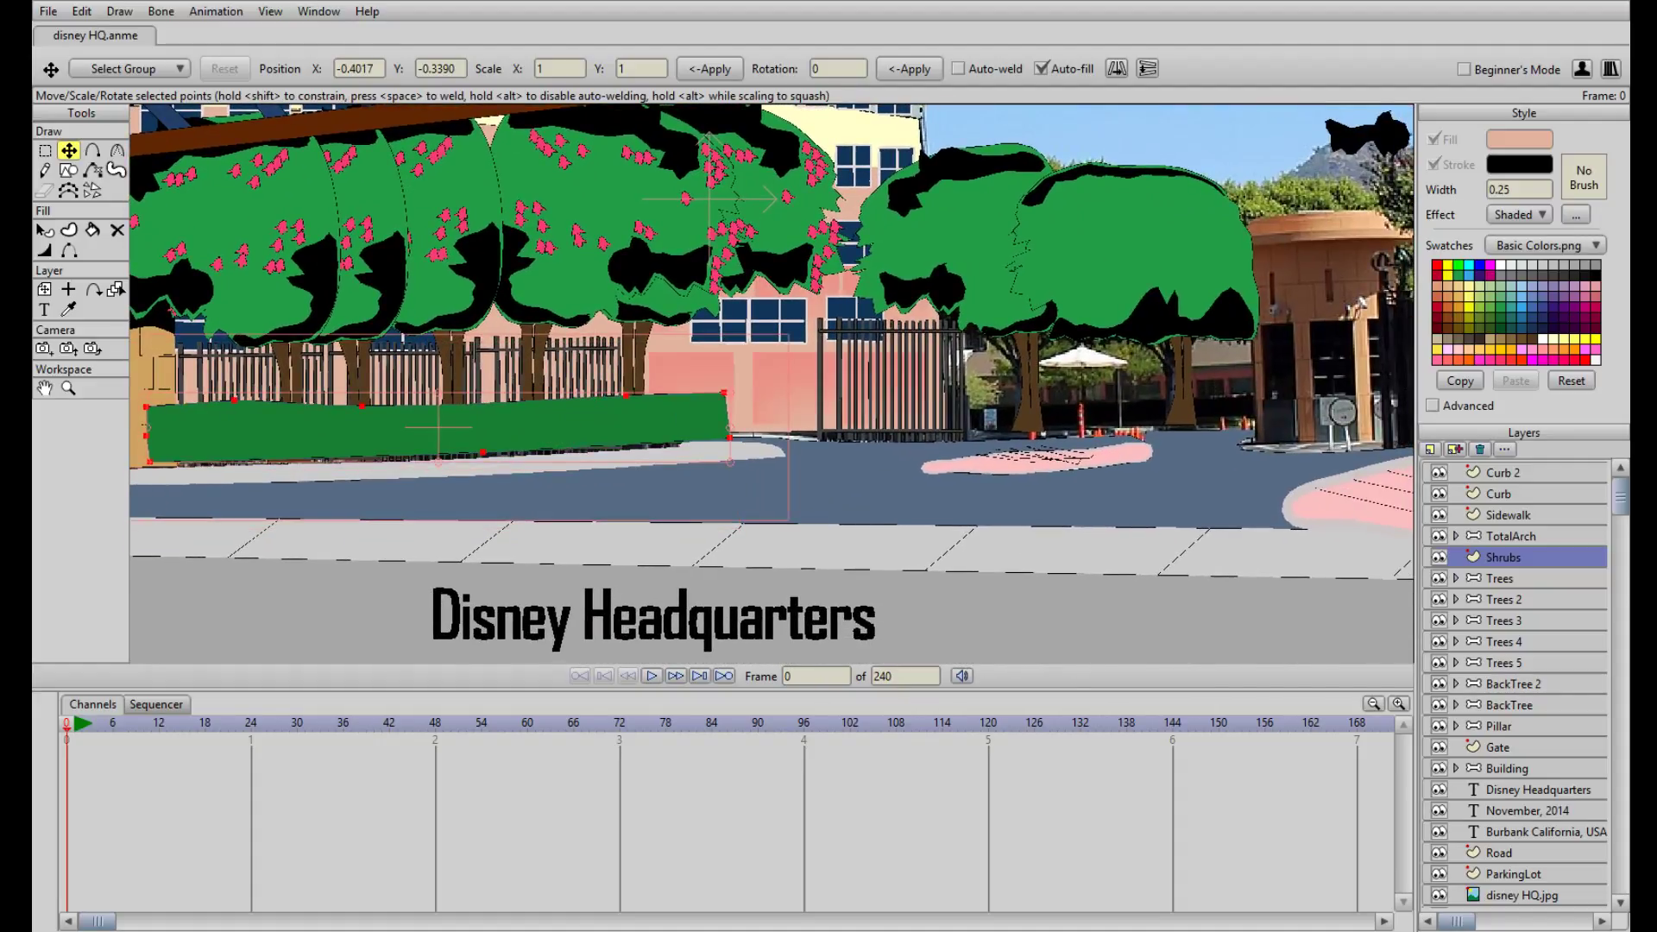
key("ctrl+z")
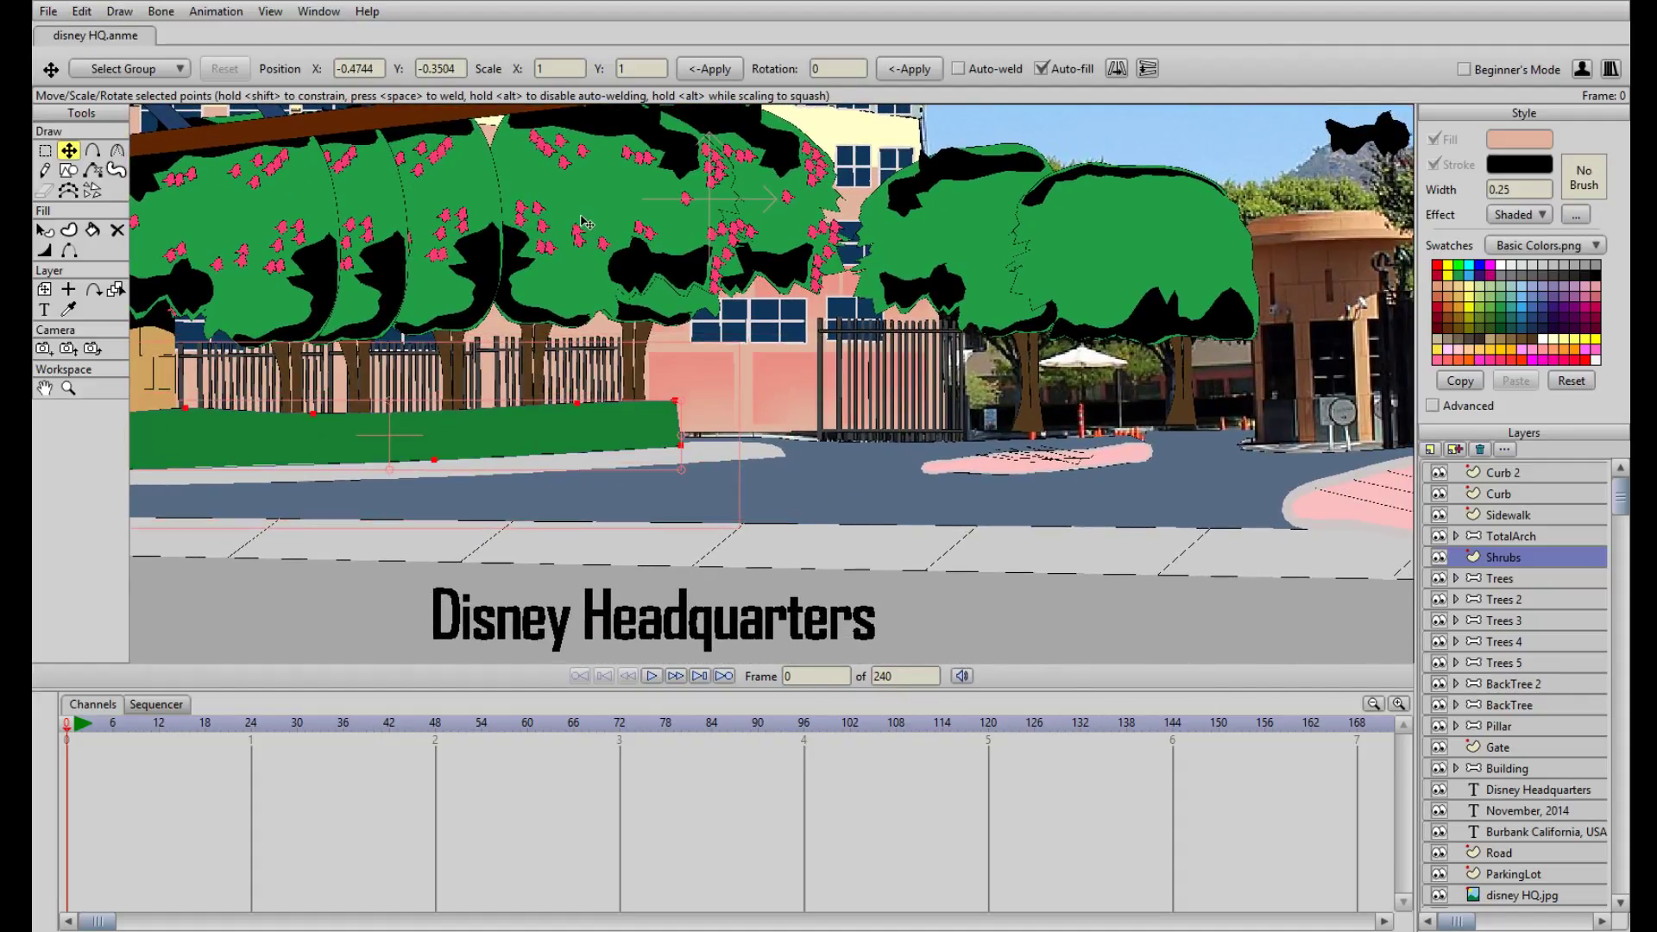
key("ctrl+c")
key("ctrl+v")
left_click_drag(498, 440, 1211, 423)
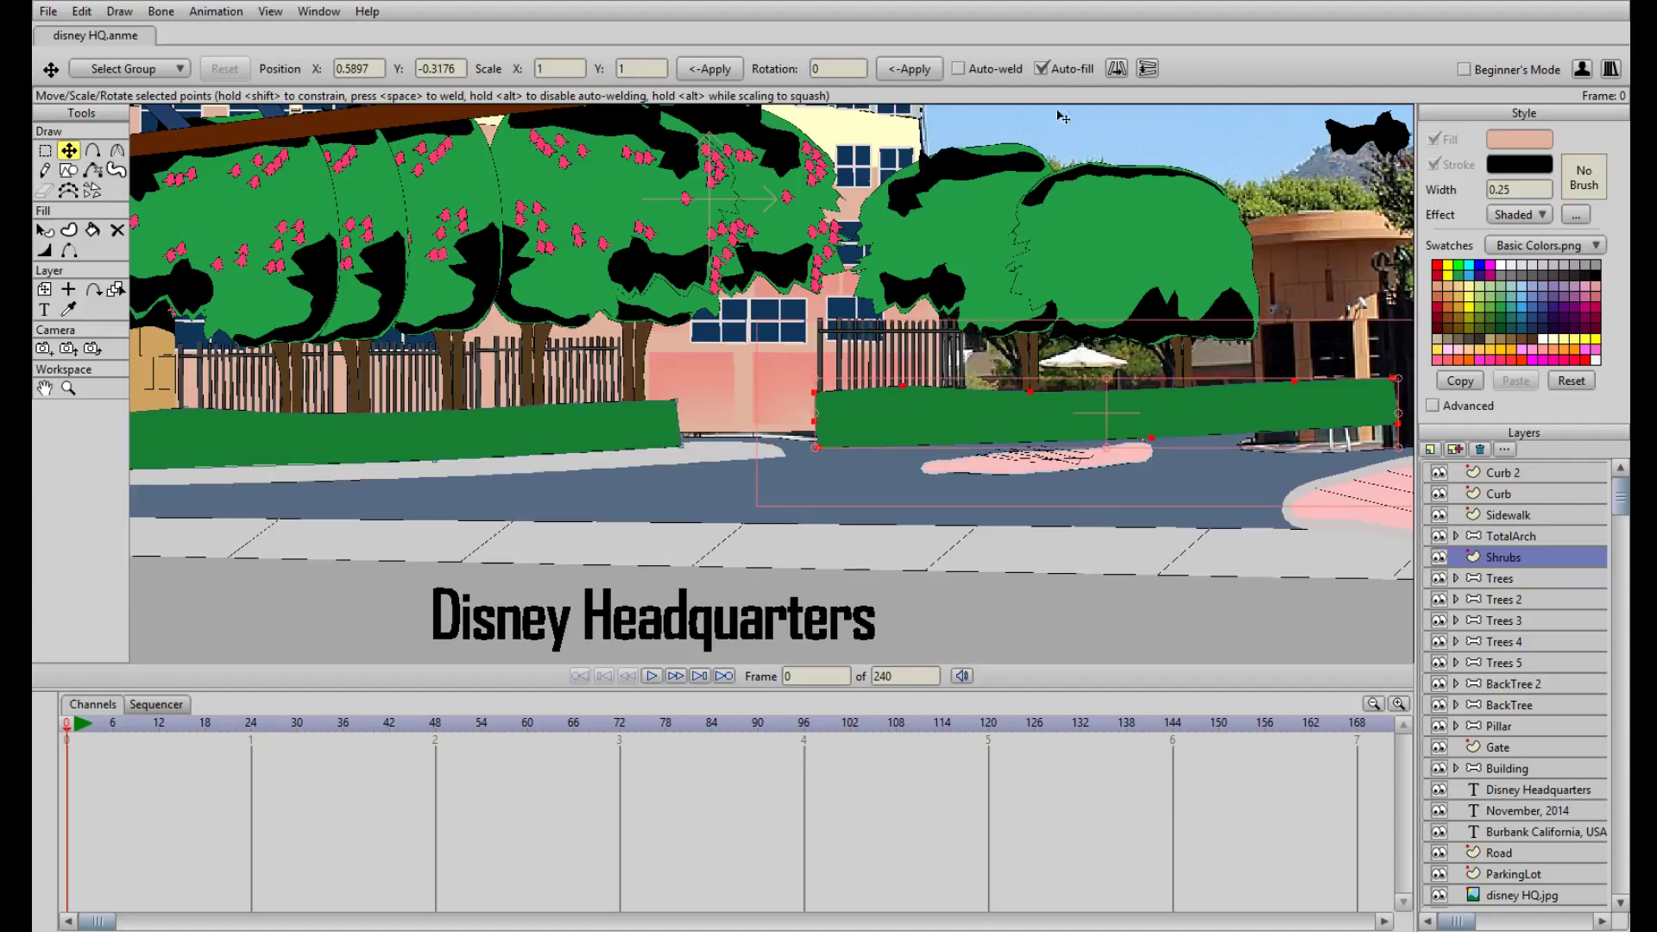
Flip the copied hedge horizontally and nudge it up against the gatehouse area beside the right pillar
left_click(1116, 69)
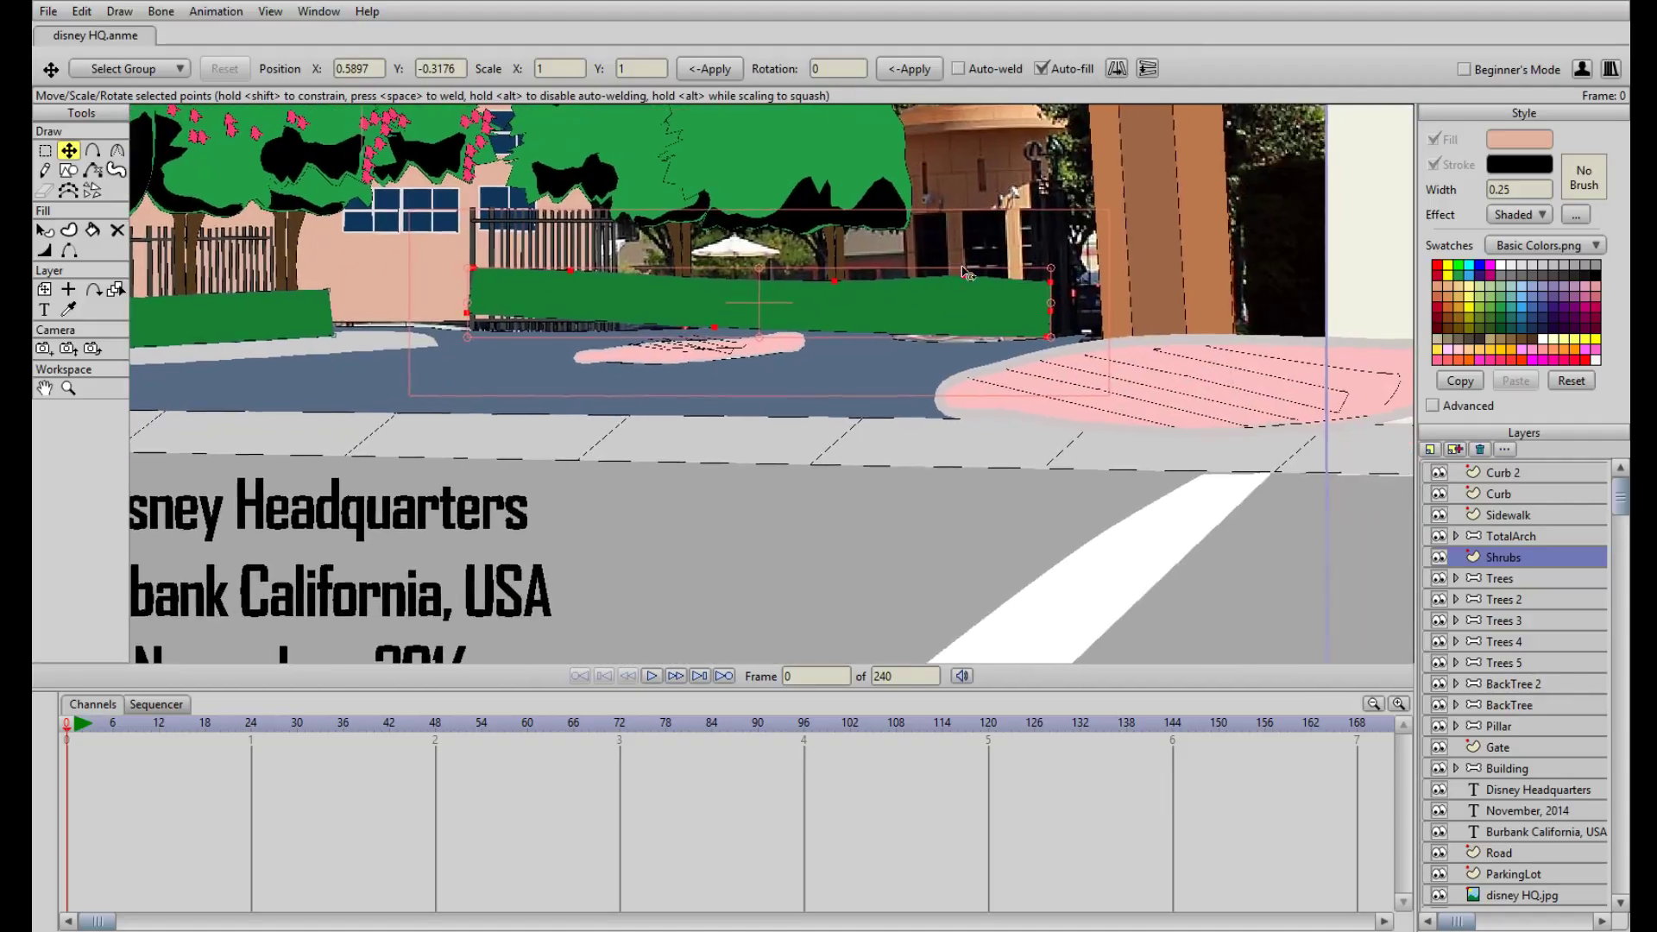
left_click_drag(1119, 302, 1112, 279)
mouse_move(870, 296)
left_mouse_down()
mouse_move(916, 246)
mouse_move(879, 299)
left_mouse_up()
Toggle the disney HQ.jpg reference layer off and on to compare the whole traced scene with the photo
scroll(923, 286, "down", 3)
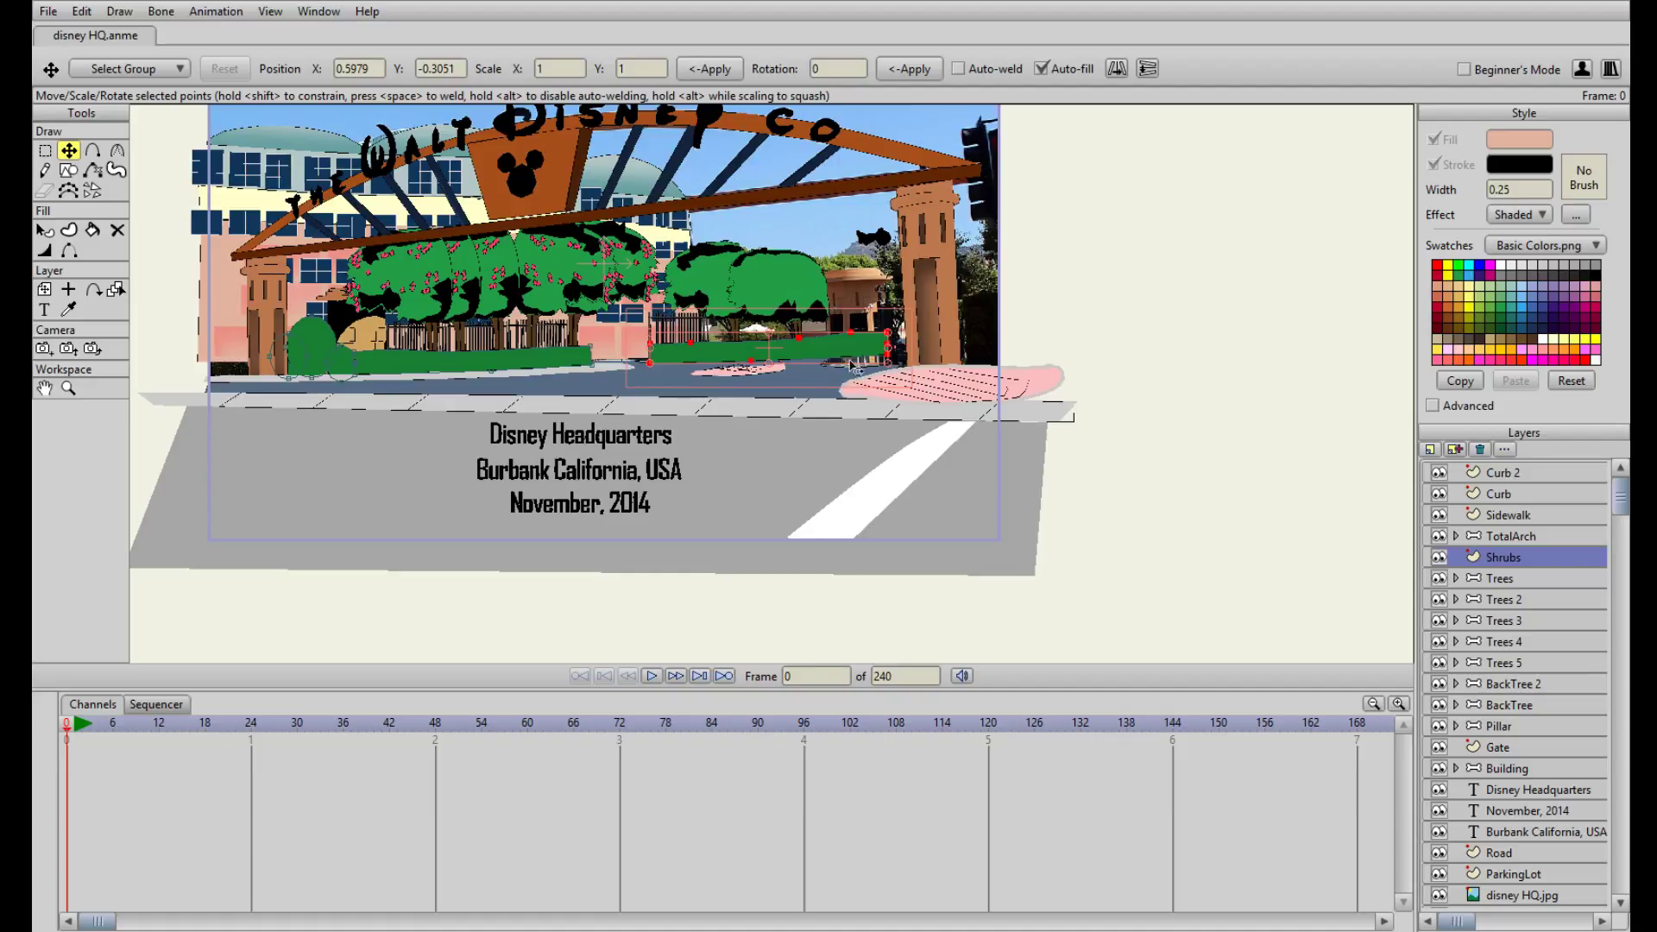
left_click(1437, 896)
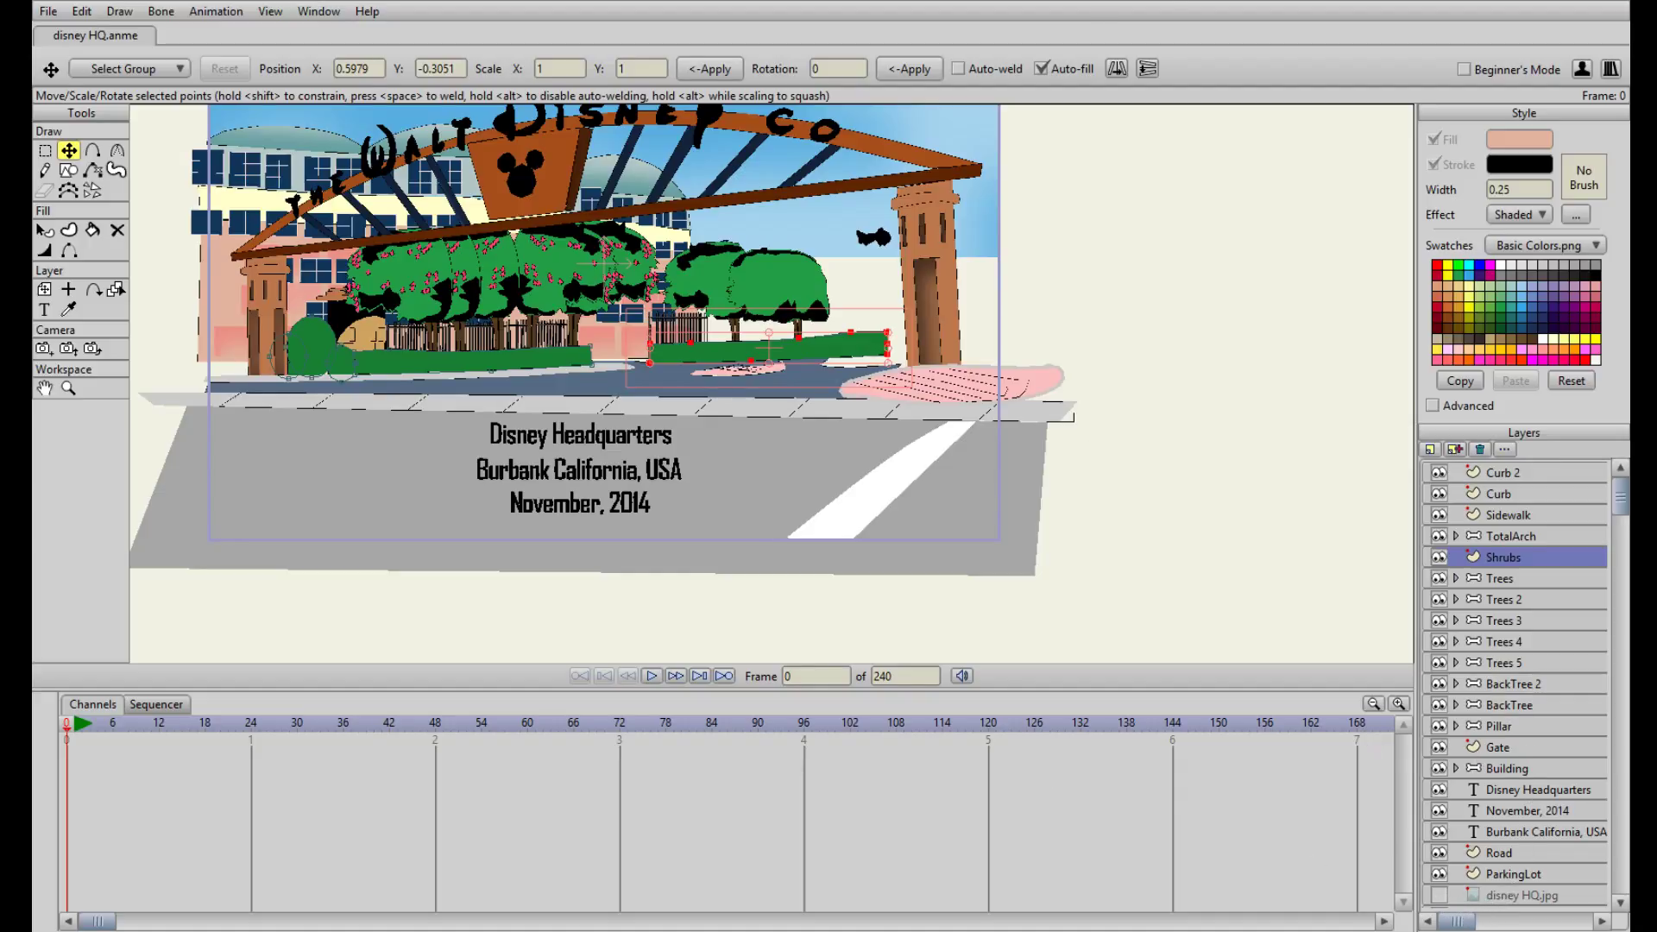
left_click(1440, 893)
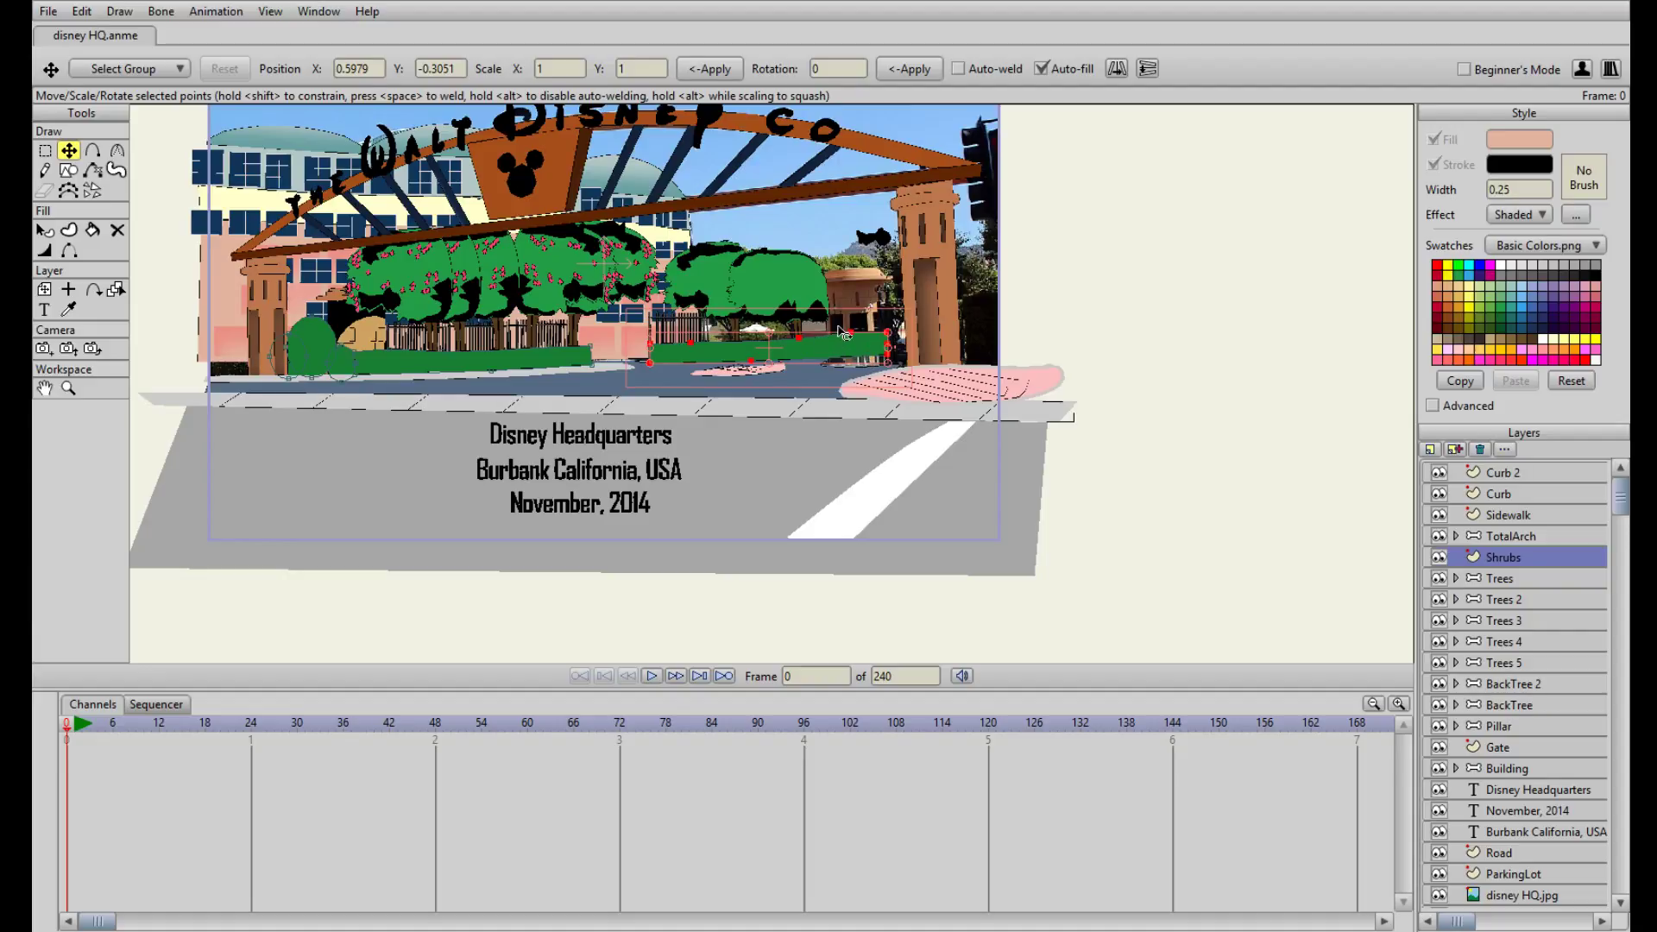
scroll(1439, 649, "down", 1)
scroll(1497, 691, "up", 1)
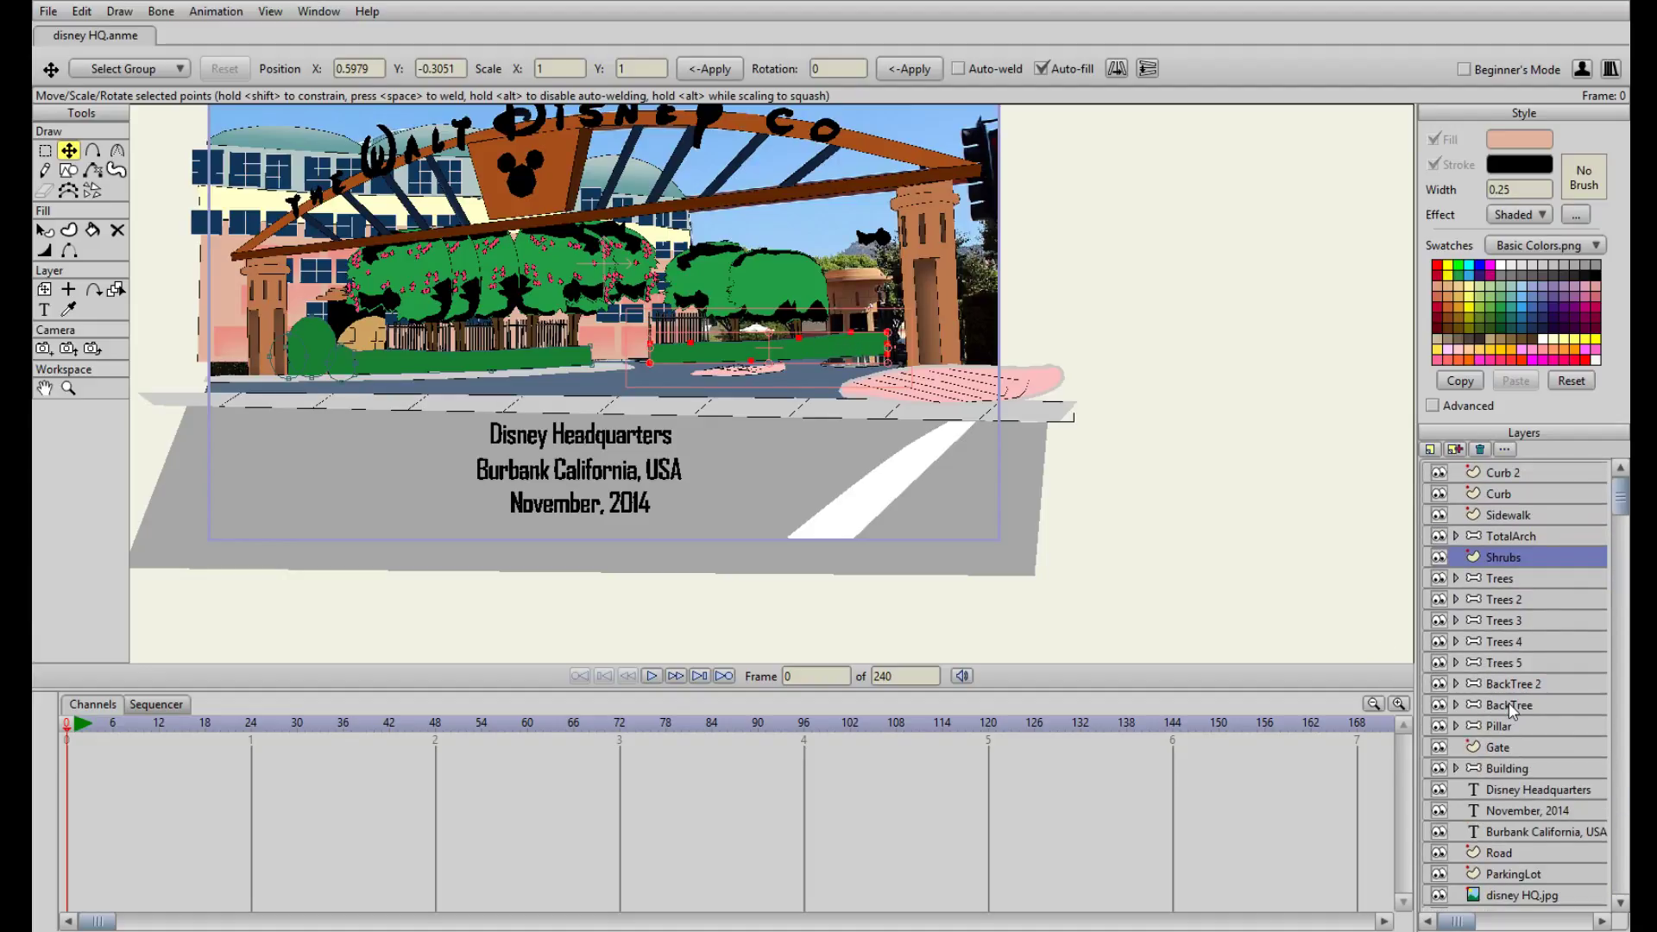